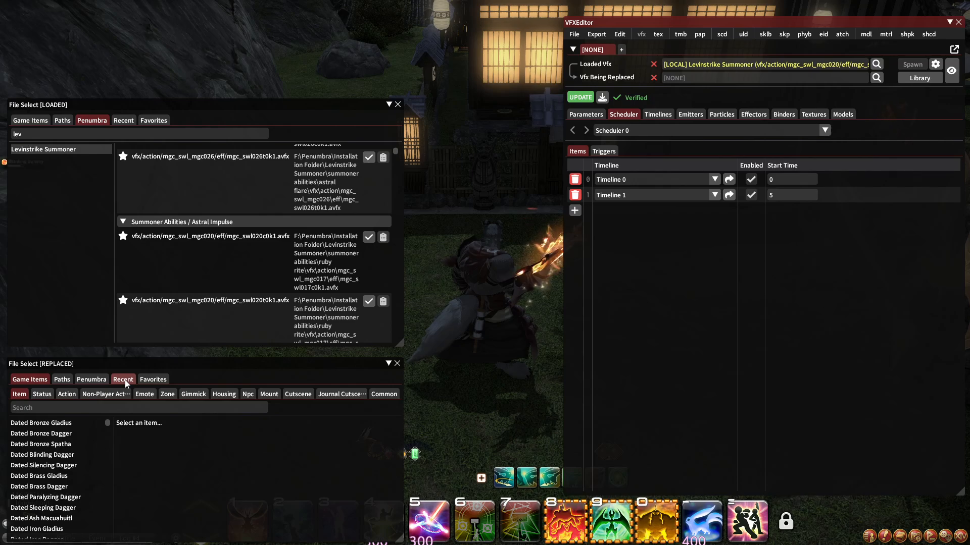
Search the game actions for "Rite" and set Ruby Rite #0 as the VFX being replaced.
{"action": "left_click", "coordinate": [67, 394]}
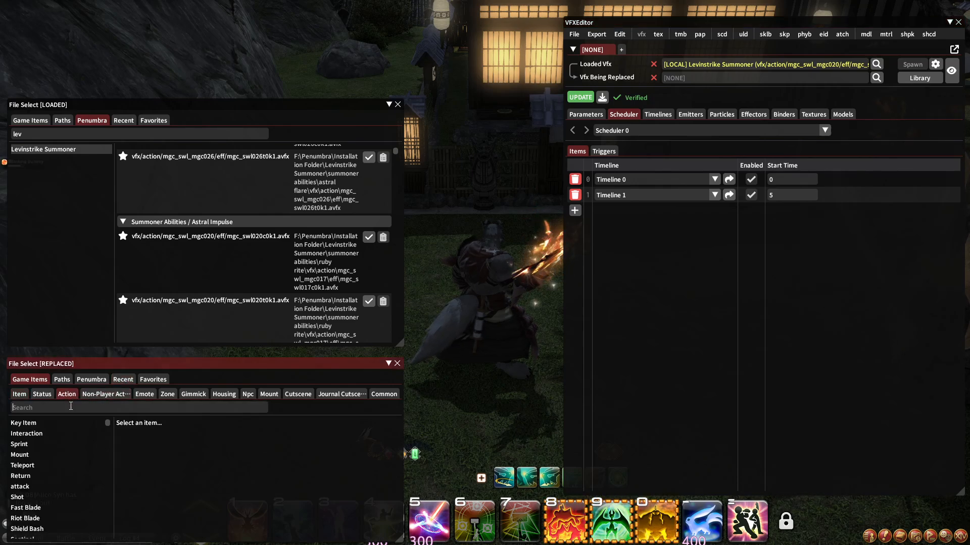
{"action": "left_click_drag", "start_coordinate": [481, 286], "coordinate": [483, 303]}
{"action": "left_click", "coordinate": [486, 188]}
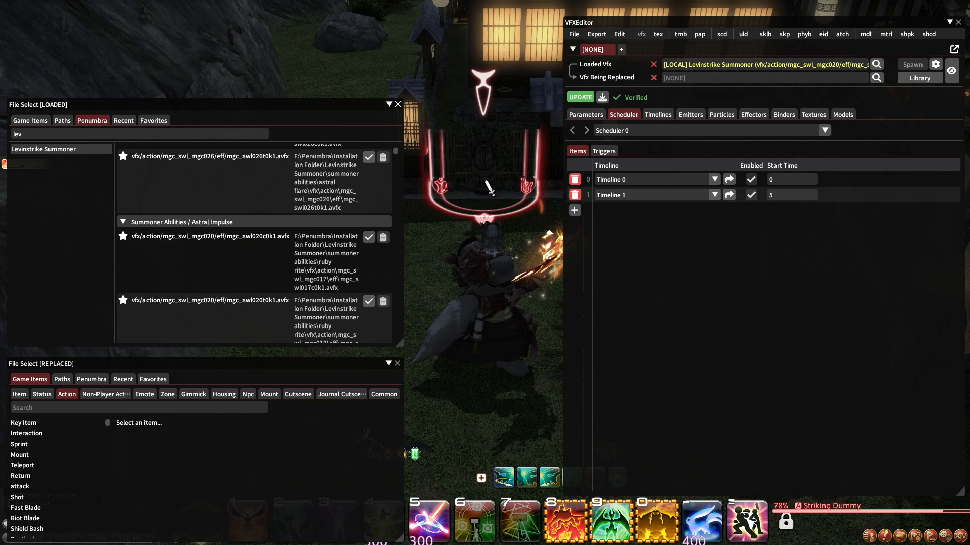
{"action": "left_click", "coordinate": [102, 408]}
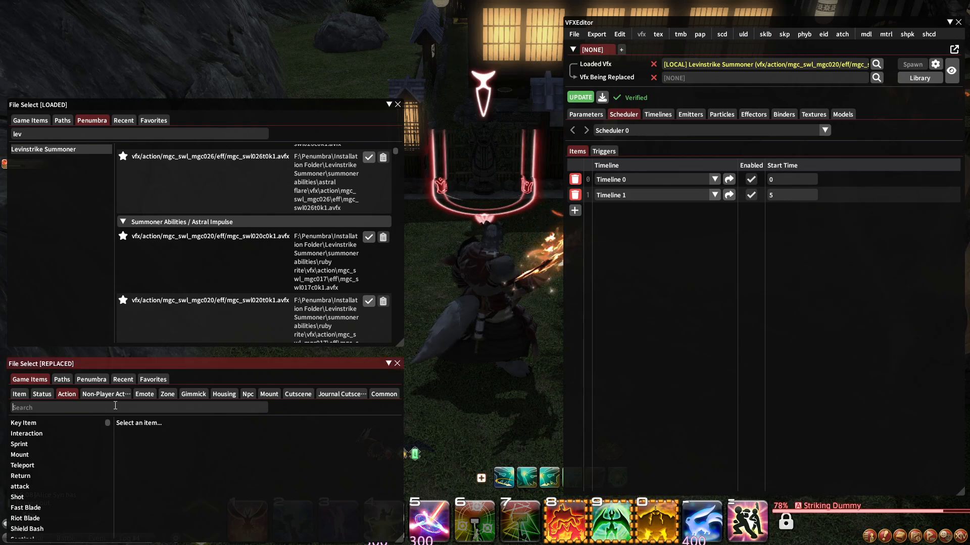
{"action": "left_click_drag", "start_coordinate": [501, 273], "coordinate": [509, 262]}
{"action": "left_click", "coordinate": [86, 408]}
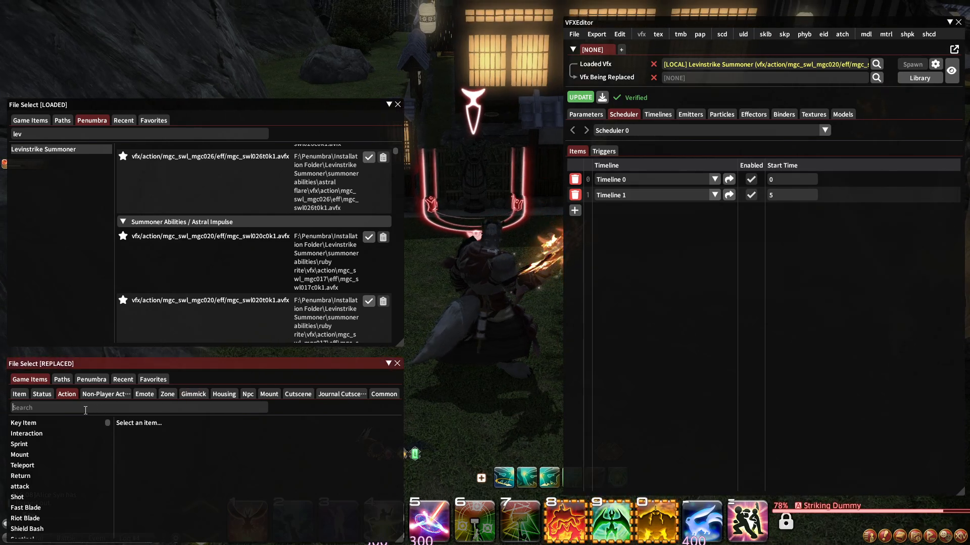
{"action": "type", "text": "Rite"}
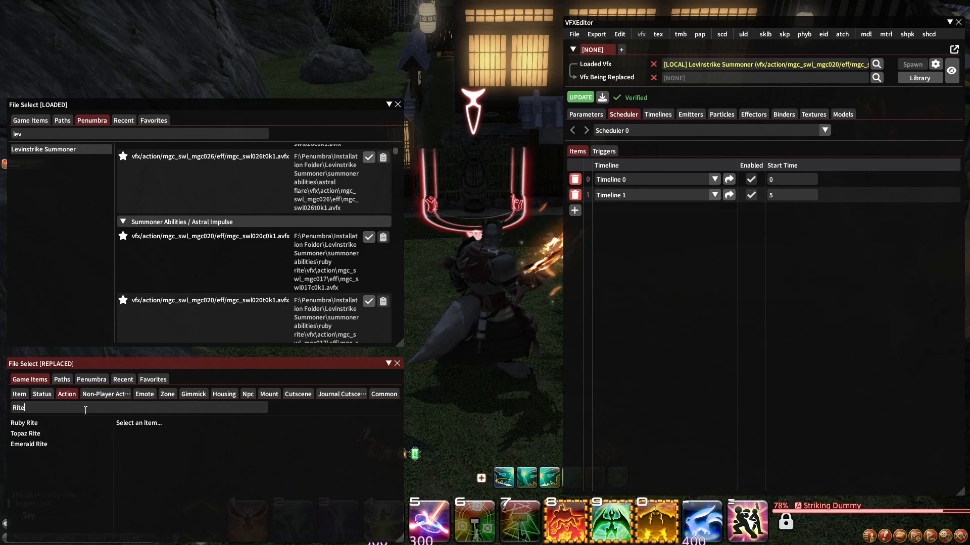
{"action": "left_click", "coordinate": [70, 422]}
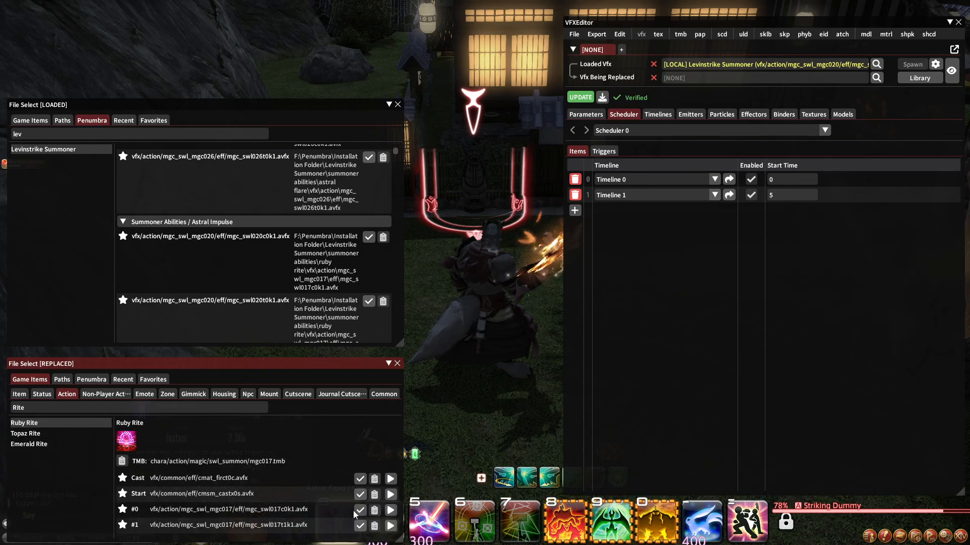
{"action": "left_click", "coordinate": [367, 510]}
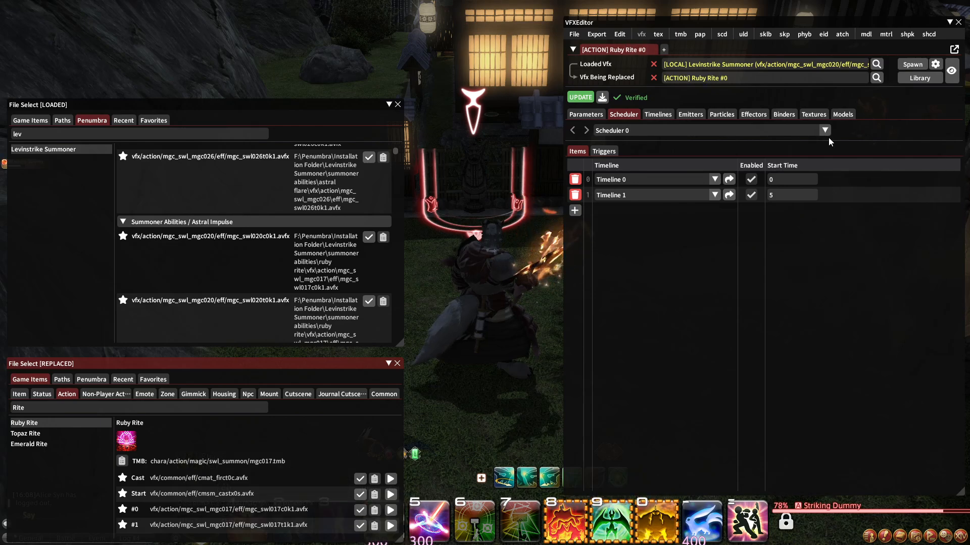
Preview the loaded effect by spawning it on Self.
{"action": "left_click", "coordinate": [913, 64]}
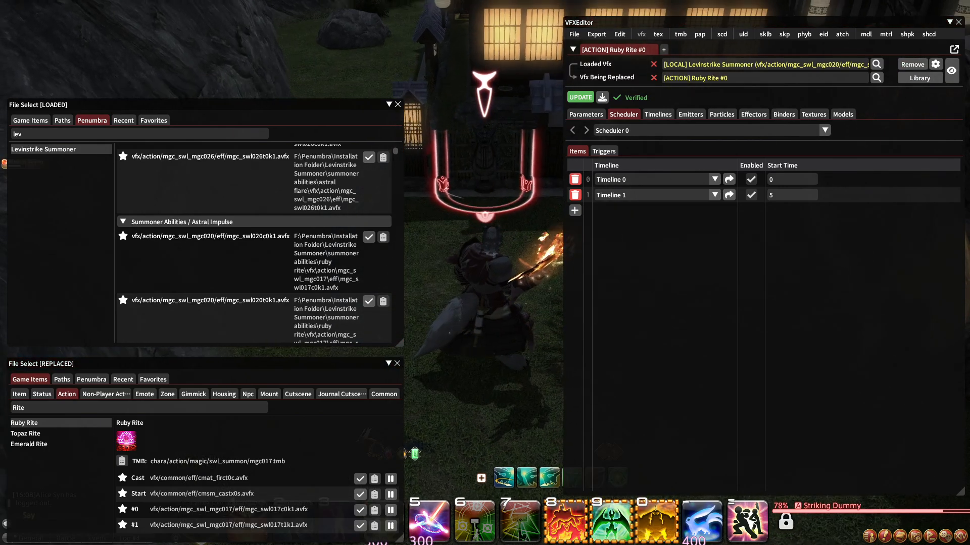
{"action": "left_click_drag", "start_coordinate": [514, 208], "coordinate": [515, 208]}
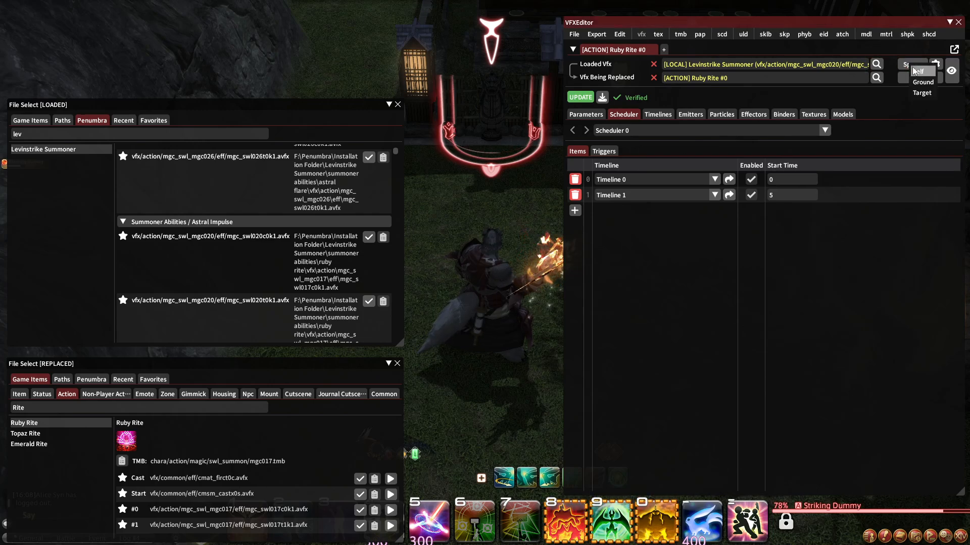
{"action": "left_click_drag", "start_coordinate": [515, 208], "coordinate": [544, 202]}
{"action": "left_click", "coordinate": [907, 64]}
{"action": "left_click", "coordinate": [908, 64]}
{"action": "left_click", "coordinate": [915, 72]}
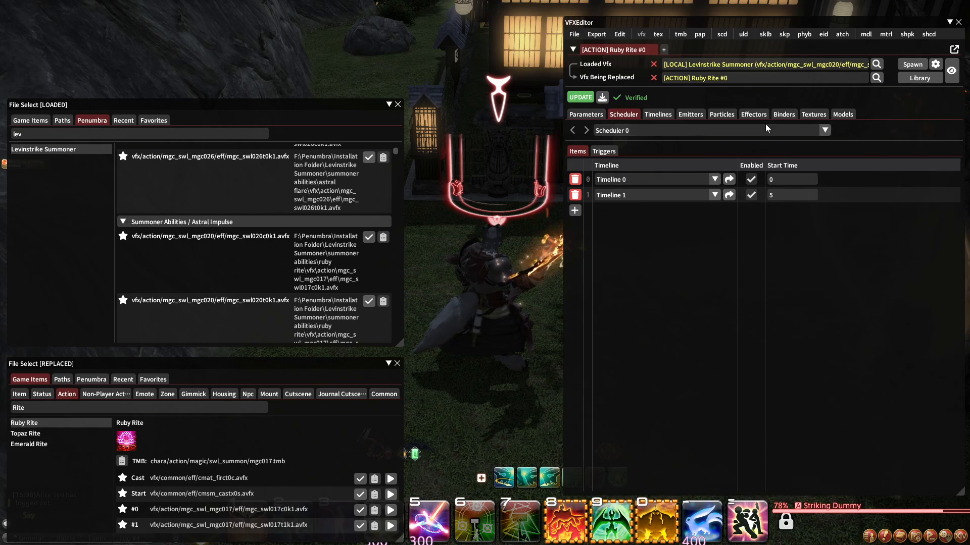
Examine the scheduled timelines and the Emitter 5 and Emitter 6 items of Timeline 1.
{"action": "left_click", "coordinate": [633, 181]}
{"action": "left_click", "coordinate": [640, 129]}
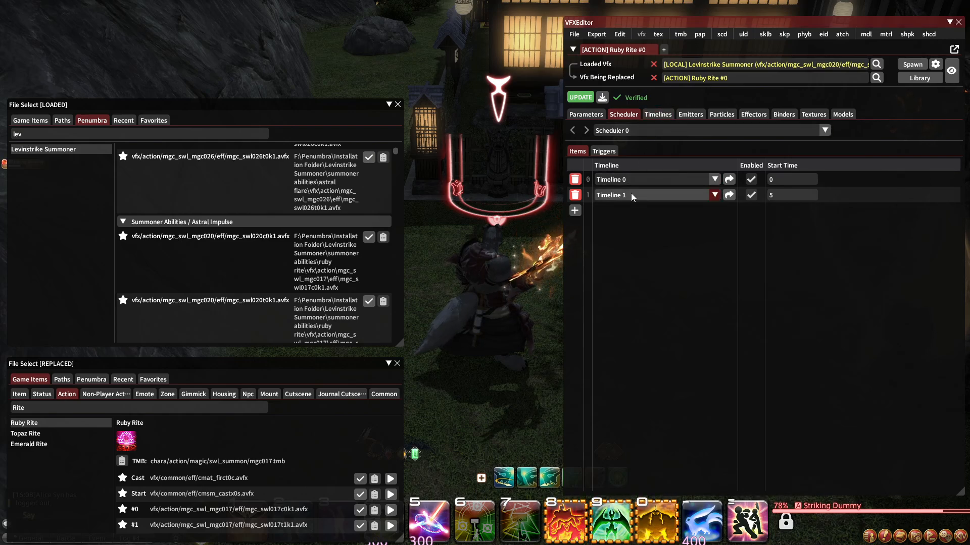
{"action": "left_click", "coordinate": [657, 114]}
{"action": "left_click", "coordinate": [649, 130]}
{"action": "left_click", "coordinate": [640, 145]}
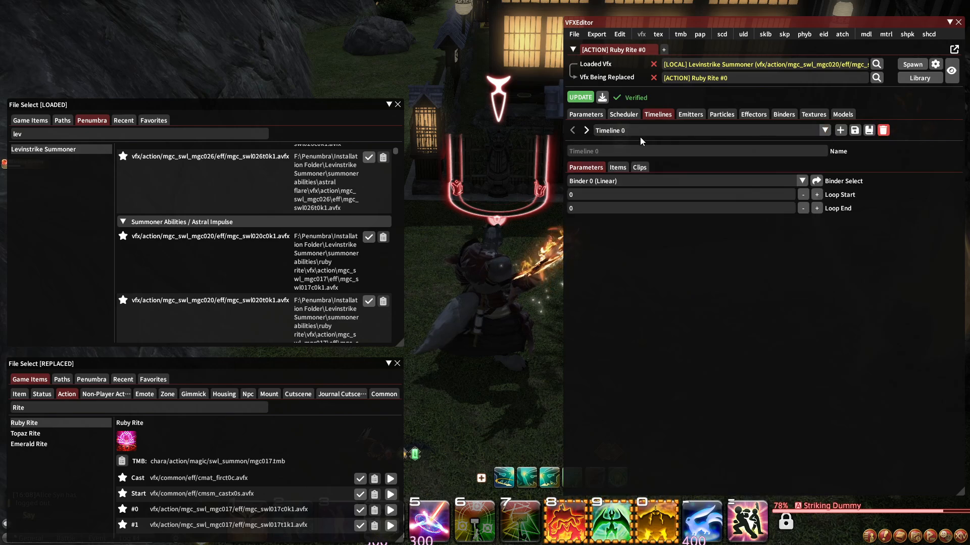
{"action": "left_click", "coordinate": [617, 167]}
{"action": "left_click", "coordinate": [628, 130]}
{"action": "left_click", "coordinate": [626, 147]}
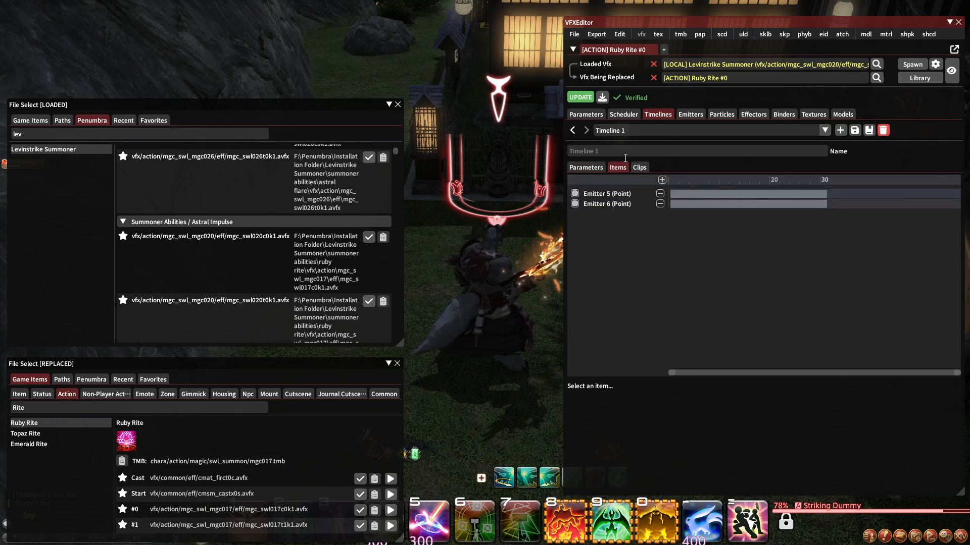
{"action": "left_click", "coordinate": [619, 204]}
{"action": "left_click", "coordinate": [619, 194]}
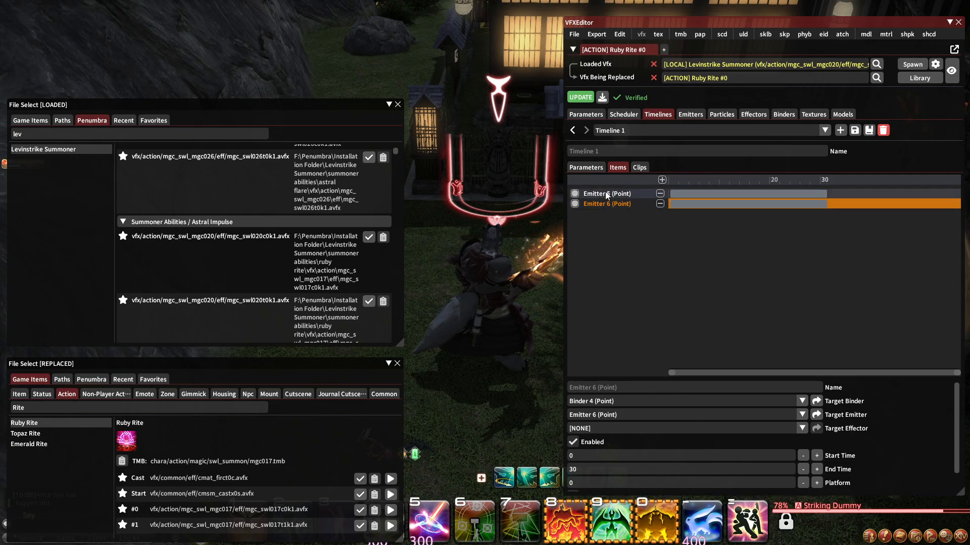
Add two items to Timeline 0, one targeting Emitter 5 (Point) and one targeting Emitter 6 (Point).
{"action": "left_click", "coordinate": [629, 132]}
{"action": "left_click", "coordinate": [629, 145]}
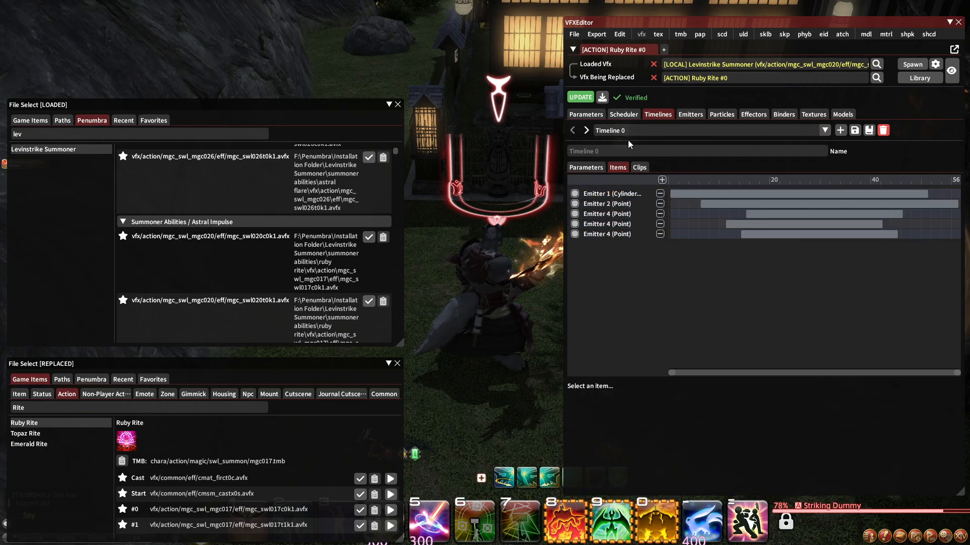
{"action": "left_click", "coordinate": [662, 180]}
{"action": "left_click", "coordinate": [617, 415]}
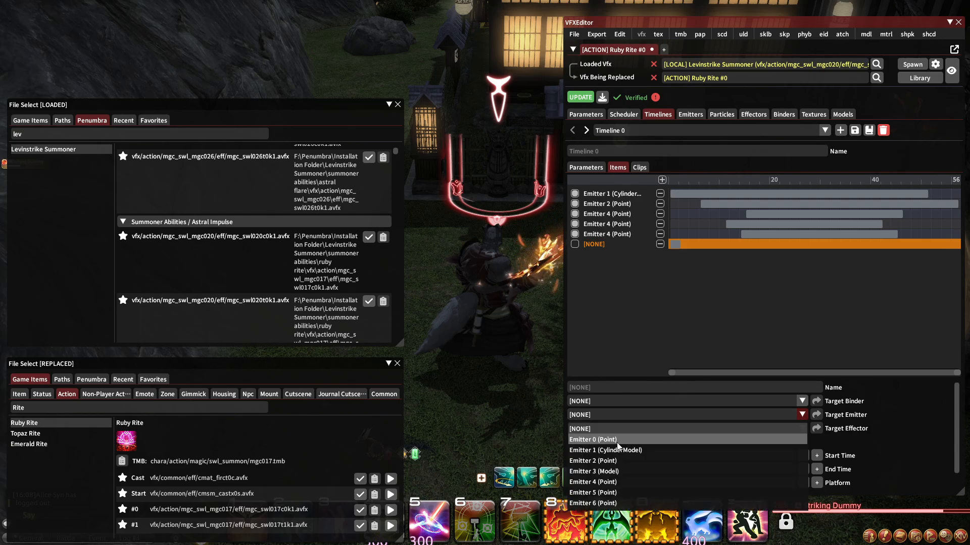
{"action": "left_click", "coordinate": [594, 492]}
{"action": "left_click", "coordinate": [662, 181]}
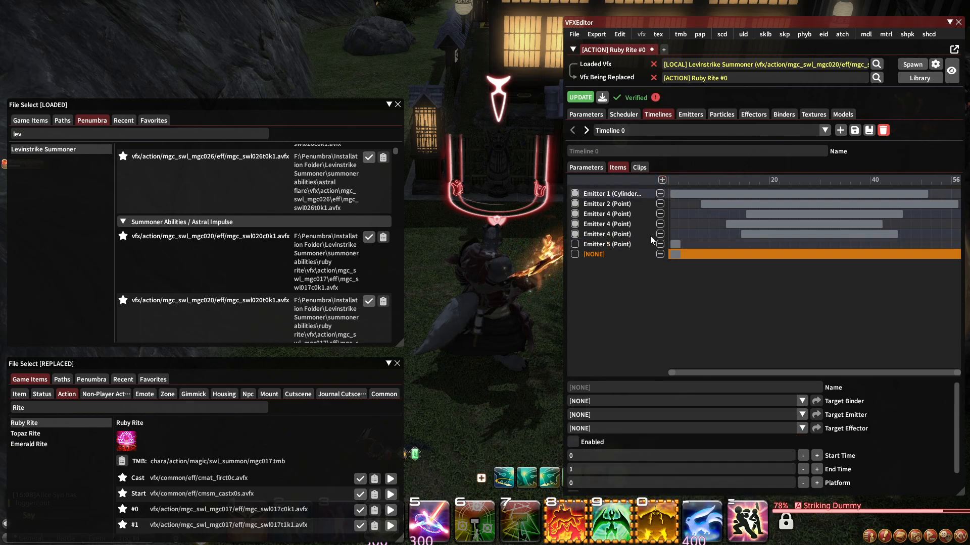
{"action": "left_click", "coordinate": [617, 415]}
{"action": "left_click", "coordinate": [595, 501]}
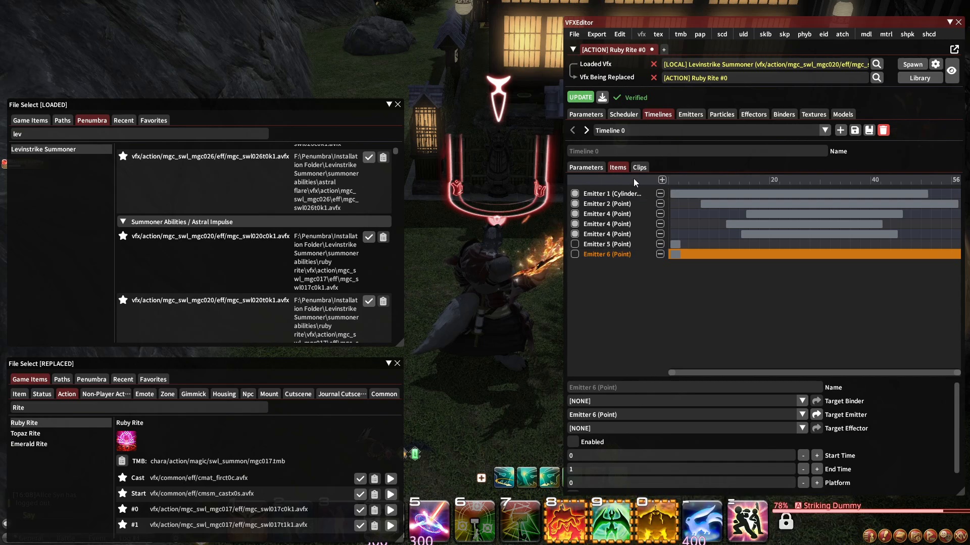
Check Timeline 1's start time in the scheduler and the binder and duration of its Emitter 5 item.
{"action": "left_click", "coordinate": [647, 131]}
{"action": "left_click", "coordinate": [638, 152]}
{"action": "left_click", "coordinate": [623, 114]}
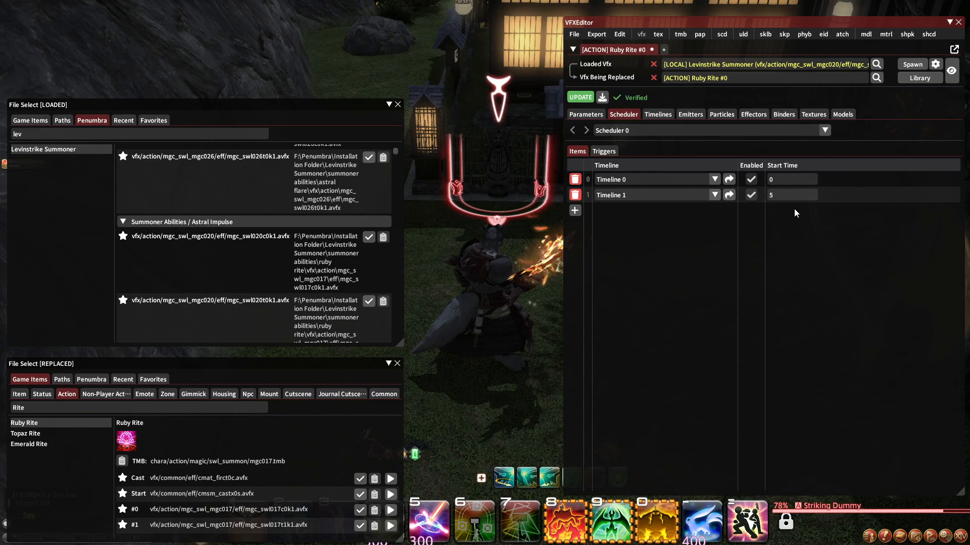
{"action": "left_click", "coordinate": [657, 115]}
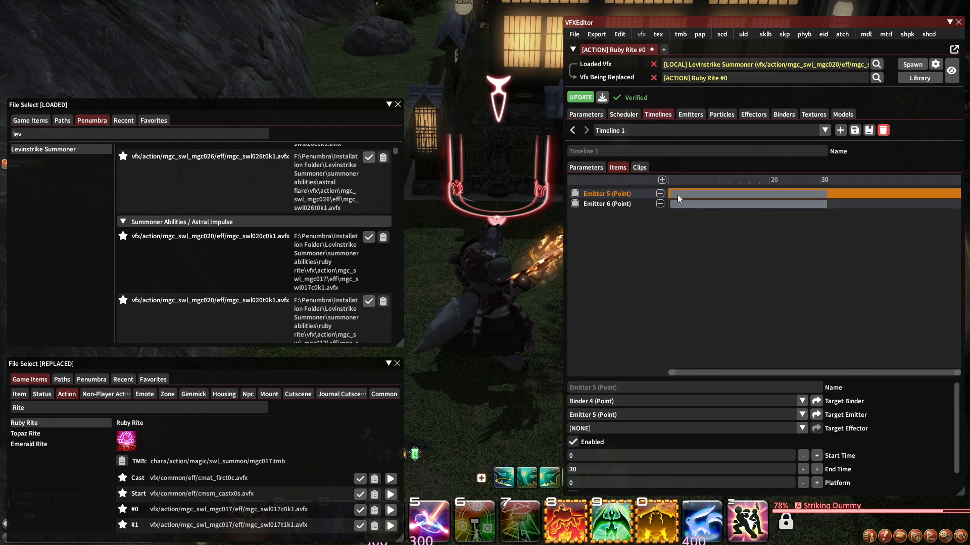
{"action": "left_click", "coordinate": [687, 112]}
{"action": "left_click", "coordinate": [656, 131]}
{"action": "left_click", "coordinate": [658, 116]}
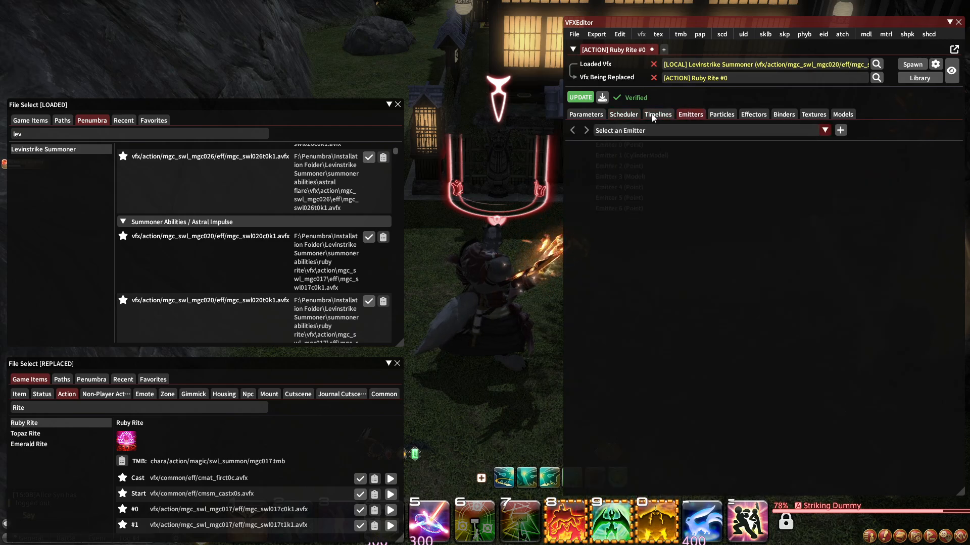
{"action": "left_click", "coordinate": [658, 116]}
{"action": "left_click", "coordinate": [645, 131]}
{"action": "left_click", "coordinate": [635, 144]}
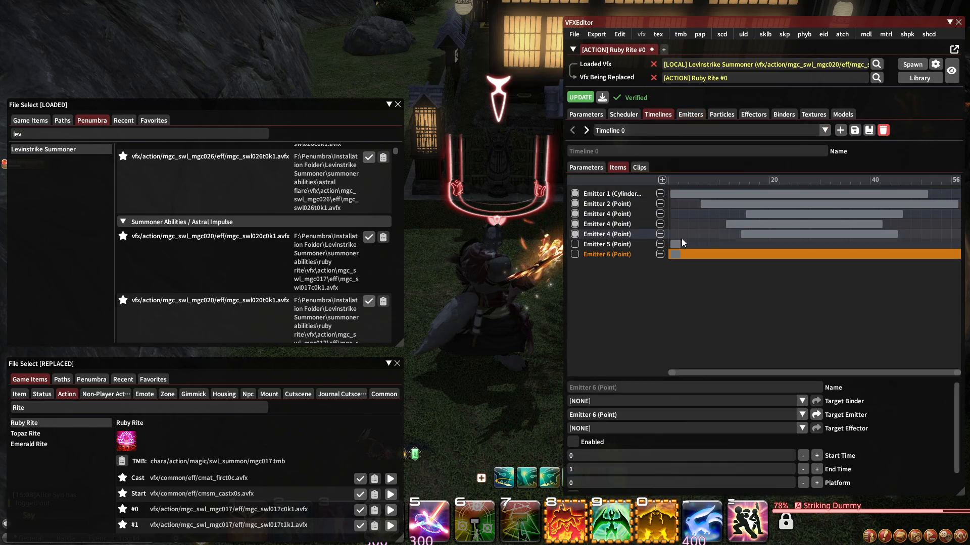
{"action": "left_click", "coordinate": [660, 130]}
{"action": "left_click", "coordinate": [635, 156]}
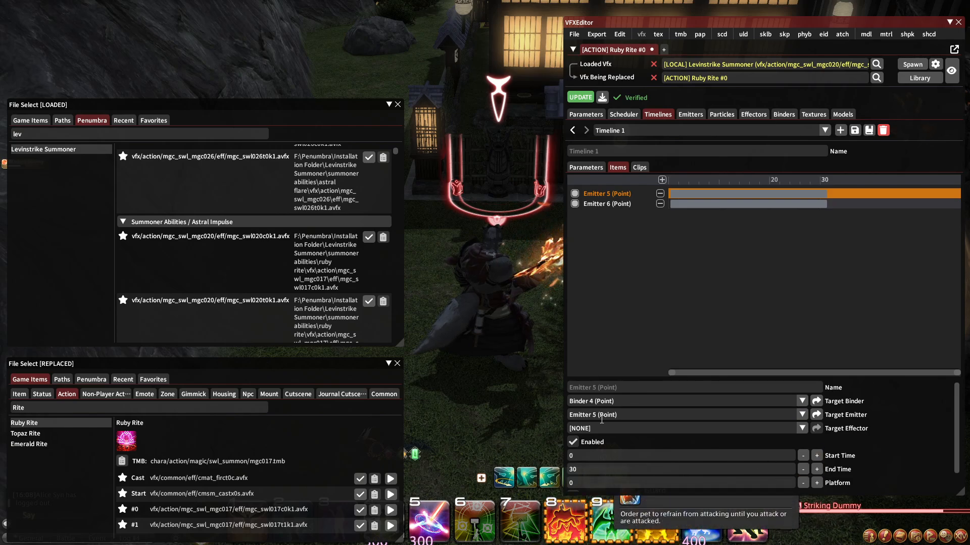
In Timeline 0, lengthen the new Emitter 5 and Emitter 6 items to 30 frames and shift them to run from 5 to 35.
{"action": "left_click", "coordinate": [653, 131]}
{"action": "left_click", "coordinate": [646, 143]}
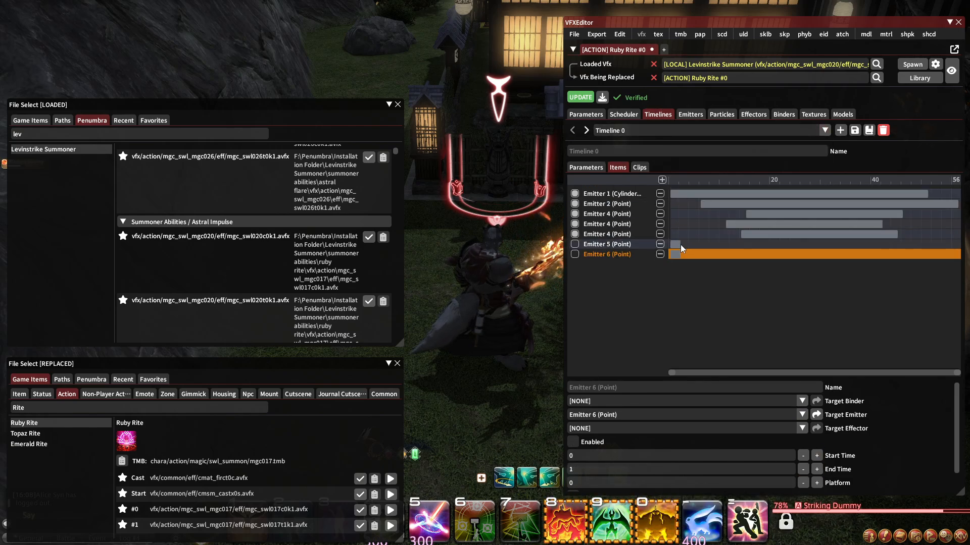
{"action": "left_click_drag", "start_coordinate": [693, 244], "coordinate": [827, 247]}
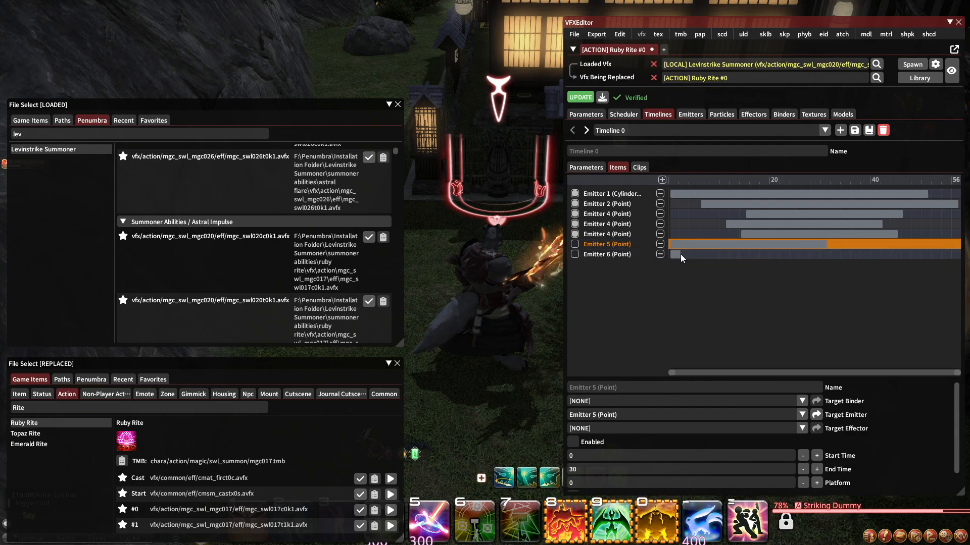
{"action": "left_click_drag", "start_coordinate": [680, 253], "coordinate": [829, 259]}
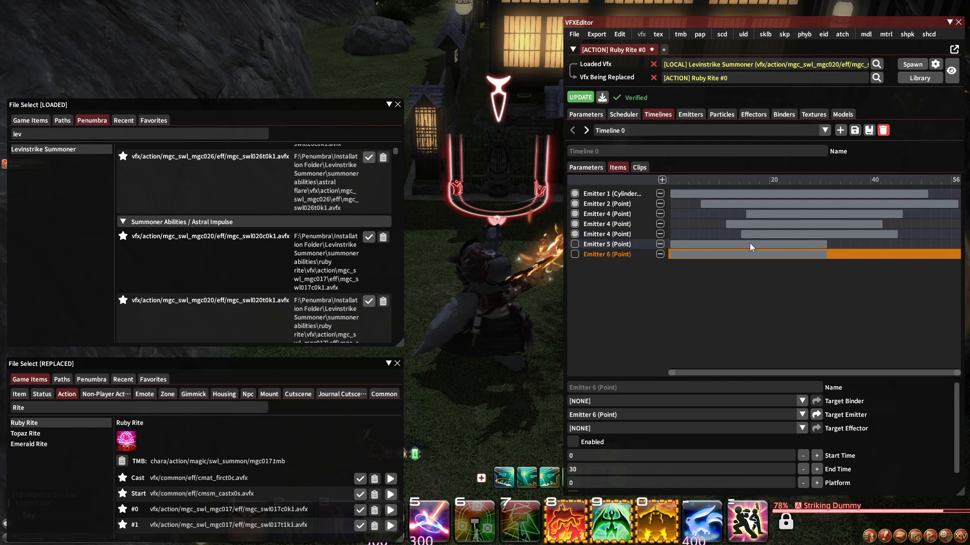
{"action": "mouse_move", "coordinate": [749, 244]}
{"action": "left_mouse_down"}
{"action": "mouse_move", "coordinate": [775, 242]}
{"action": "mouse_move", "coordinate": [745, 253]}
{"action": "mouse_move", "coordinate": [760, 253]}
{"action": "left_mouse_up"}
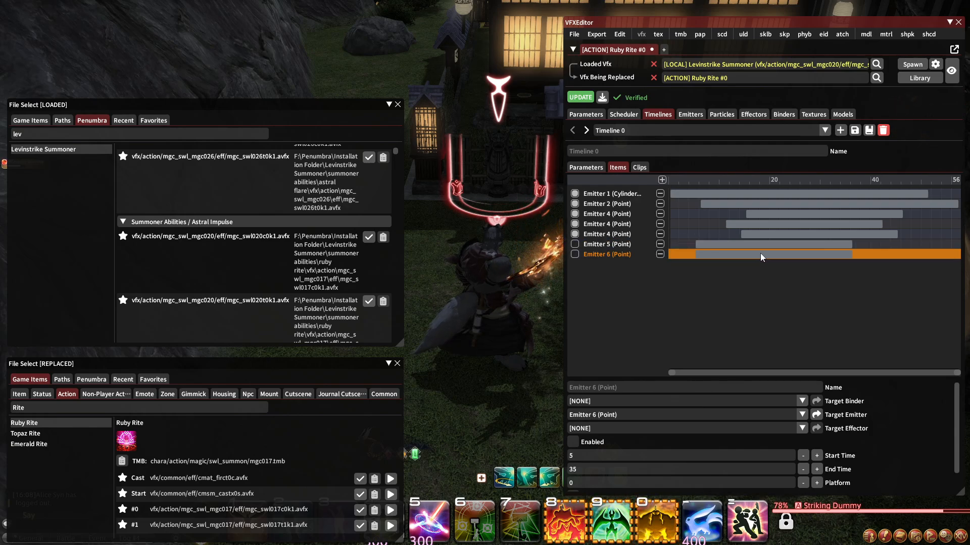
Enable the new Emitter 5 and Emitter 6 items and set the Target Binder of both to Binder 4 (Point).
{"action": "left_click", "coordinate": [599, 401]}
{"action": "left_click", "coordinate": [606, 468]}
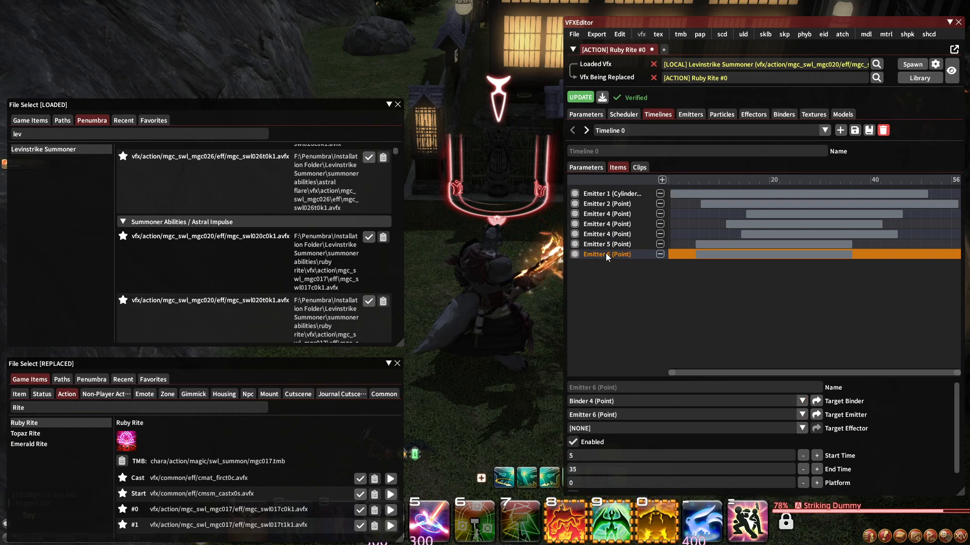
{"action": "left_click", "coordinate": [607, 244]}
{"action": "left_click", "coordinate": [606, 401]}
{"action": "left_click", "coordinate": [607, 445]}
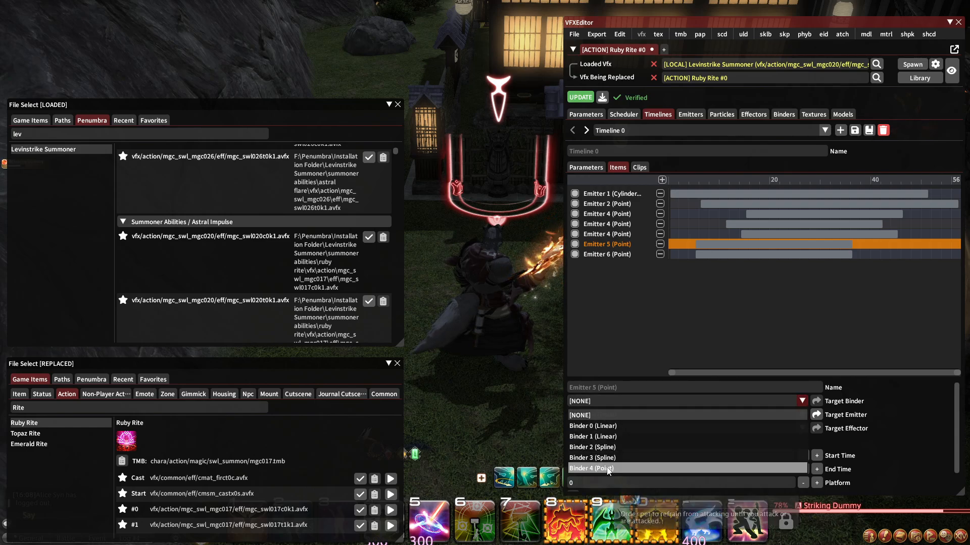
Review the binder and timing settings of each emitter item in Timeline 0.
{"action": "left_click", "coordinate": [605, 214]}
{"action": "left_click", "coordinate": [606, 204]}
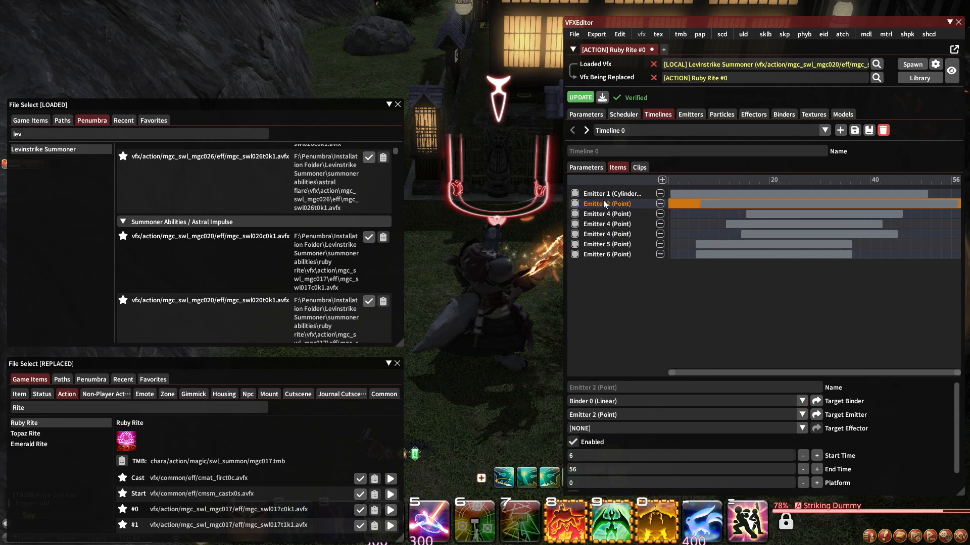
{"action": "left_click", "coordinate": [606, 194]}
{"action": "left_click", "coordinate": [607, 205]}
{"action": "left_click", "coordinate": [607, 214]}
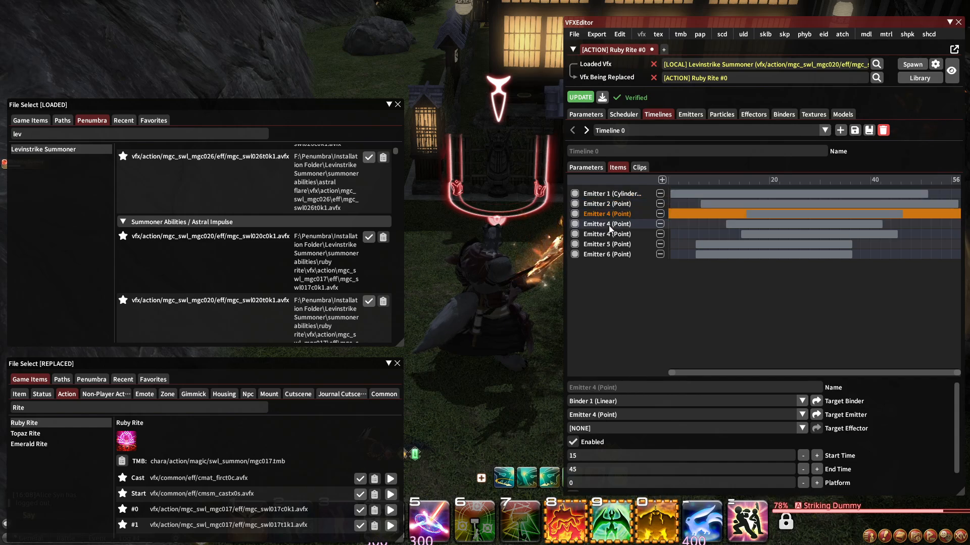
{"action": "left_click", "coordinate": [607, 224]}
{"action": "left_click", "coordinate": [607, 234]}
{"action": "left_click", "coordinate": [607, 244]}
{"action": "left_click", "coordinate": [607, 255]}
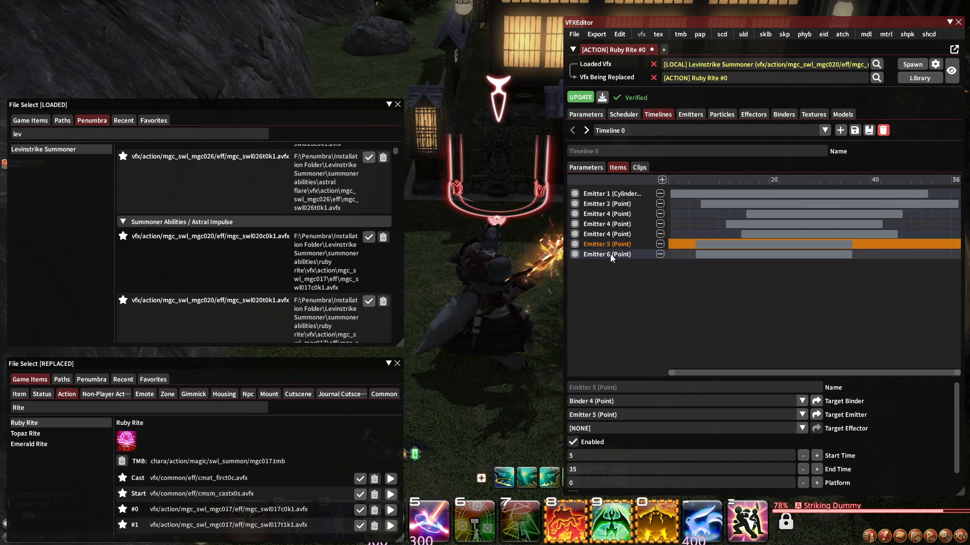
Compare Timeline 0's Binder Select parameter with the target binders of its Emitter 4 items.
{"action": "left_click", "coordinate": [623, 115]}
{"action": "left_click", "coordinate": [658, 116]}
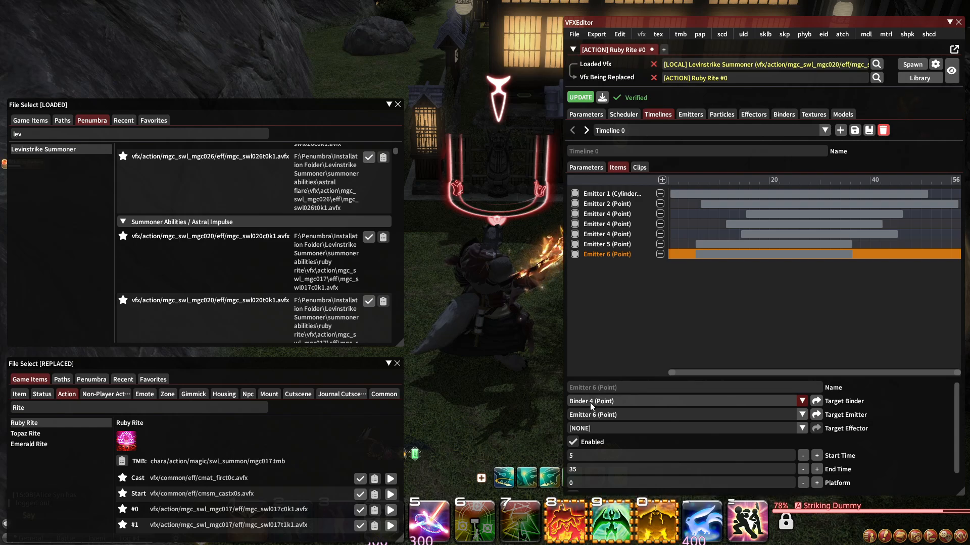
{"action": "left_click", "coordinate": [594, 168]}
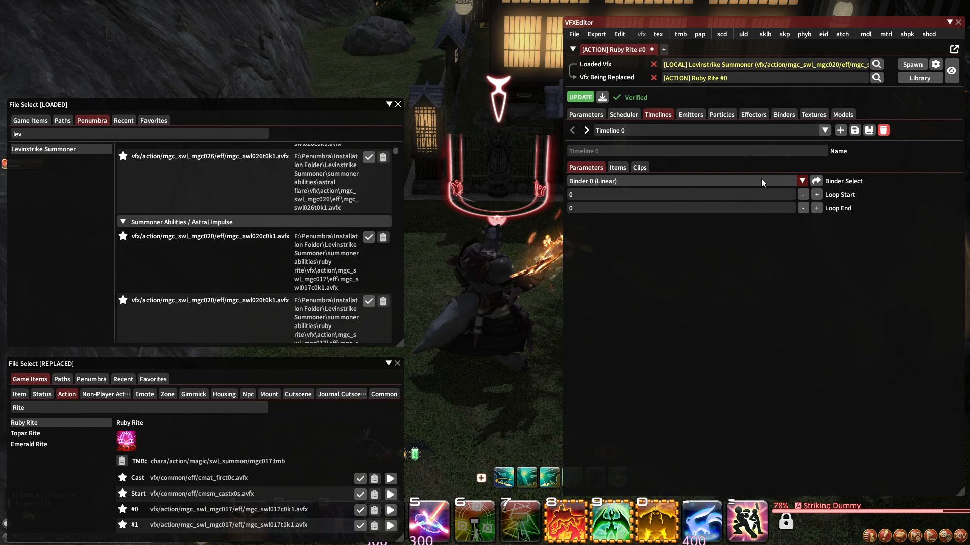
{"action": "left_click", "coordinate": [617, 168]}
{"action": "left_click", "coordinate": [607, 214]}
{"action": "left_click", "coordinate": [608, 234]}
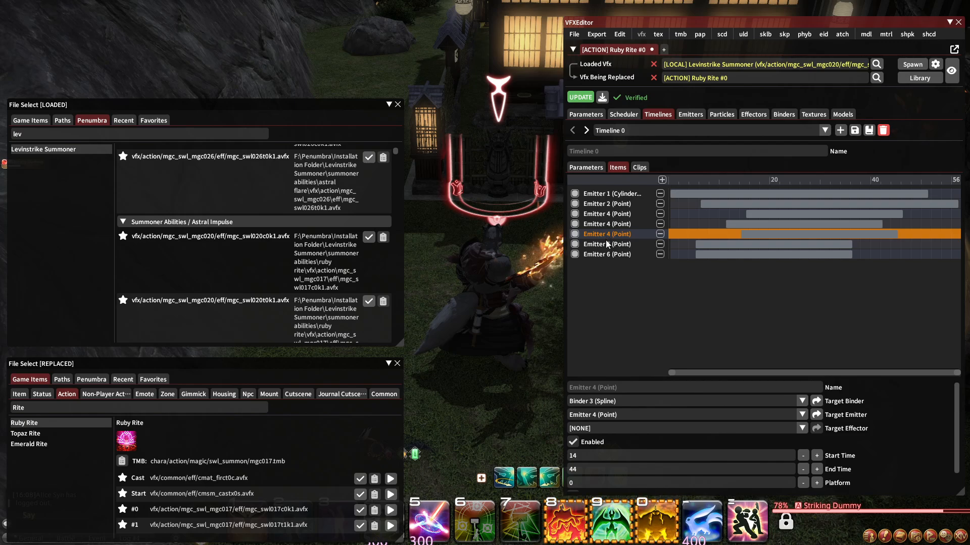
Check the settings of Timeline 0's Emitter 5 and Emitter 6 items and update the effect.
{"action": "left_click", "coordinate": [608, 244]}
{"action": "left_click", "coordinate": [608, 255]}
{"action": "left_click", "coordinate": [608, 245]}
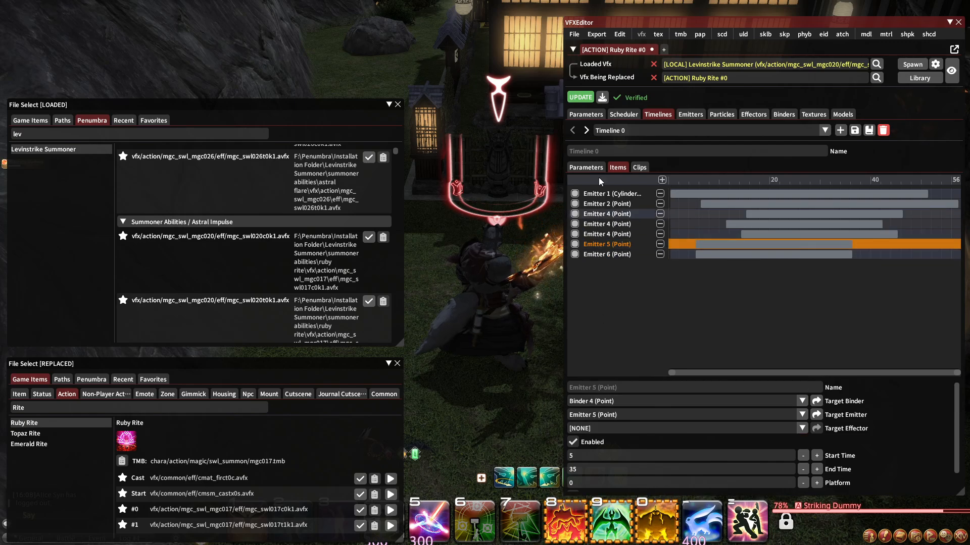
{"action": "left_click", "coordinate": [580, 97]}
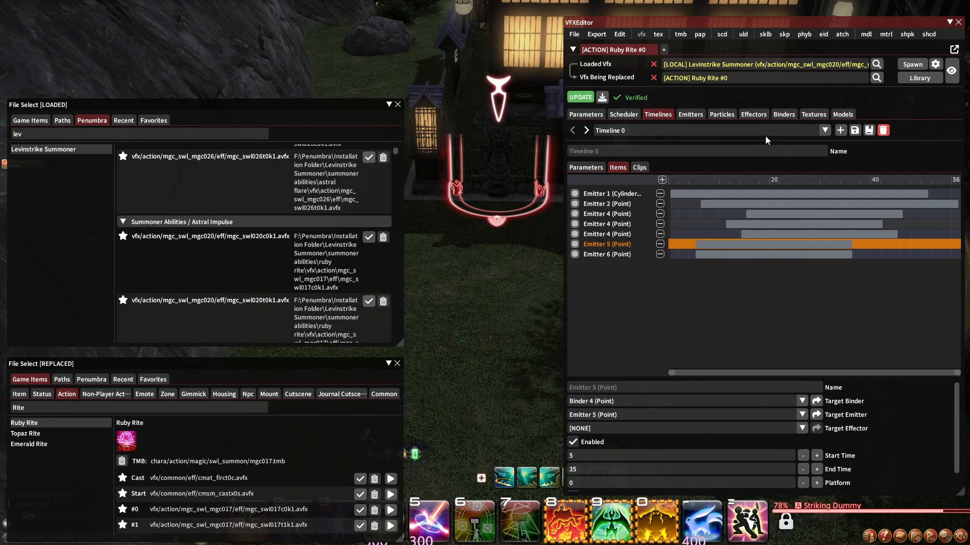
Start exporting Timeline 0 with its dependencies and choose the TexTools/VFX/Timelines folder as the save location.
{"action": "left_click", "coordinate": [855, 131]}
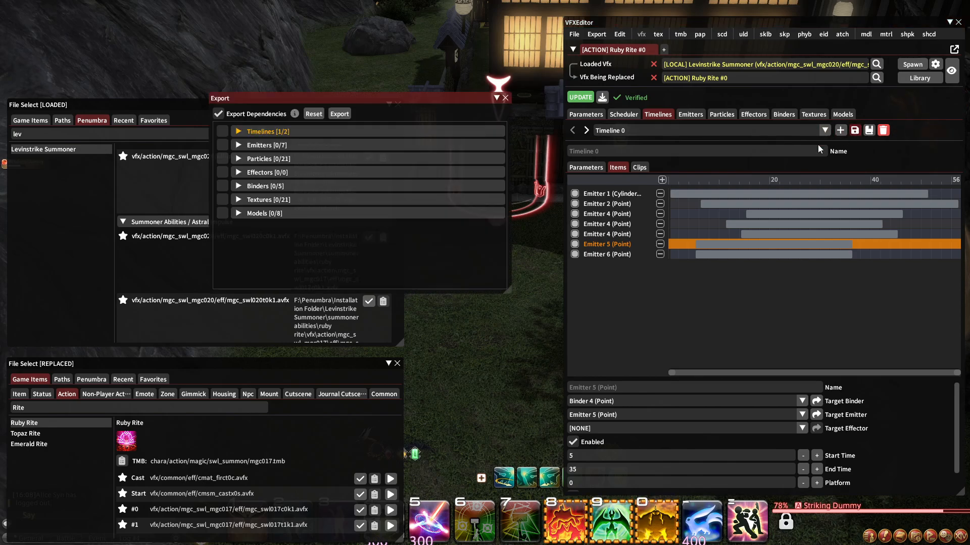
{"action": "left_click", "coordinate": [339, 114]}
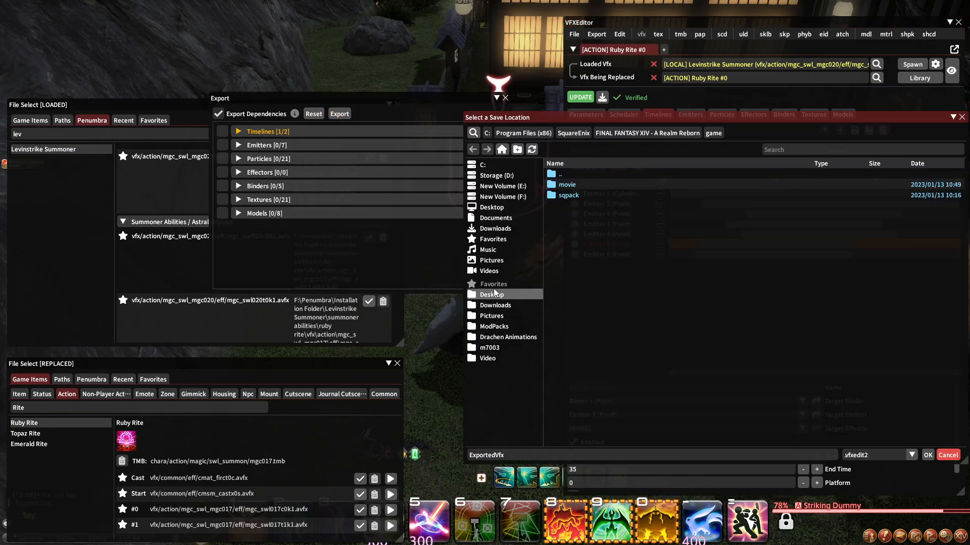
{"action": "left_click", "coordinate": [488, 348]}
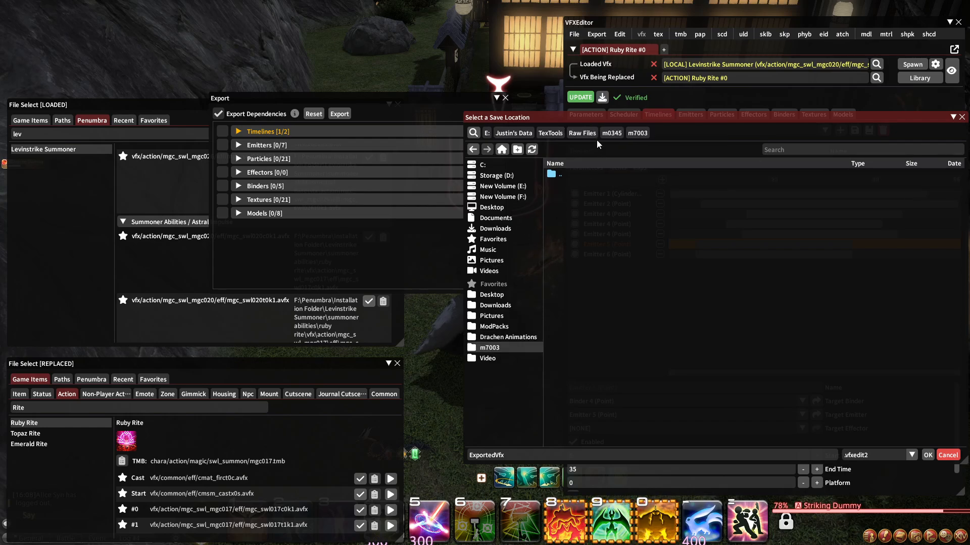
{"action": "left_click", "coordinate": [549, 133]}
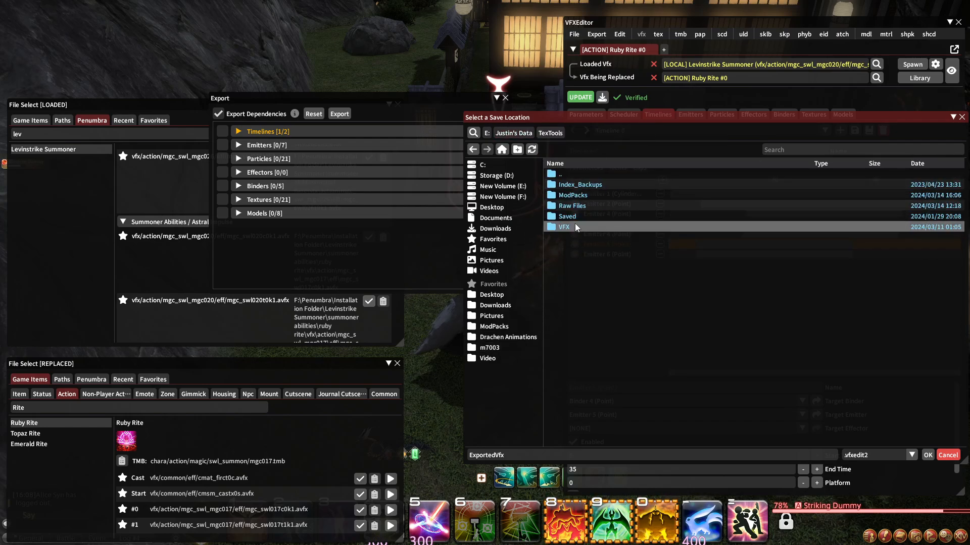
{"action": "double_click", "coordinate": [576, 228]}
{"action": "double_click", "coordinate": [579, 237]}
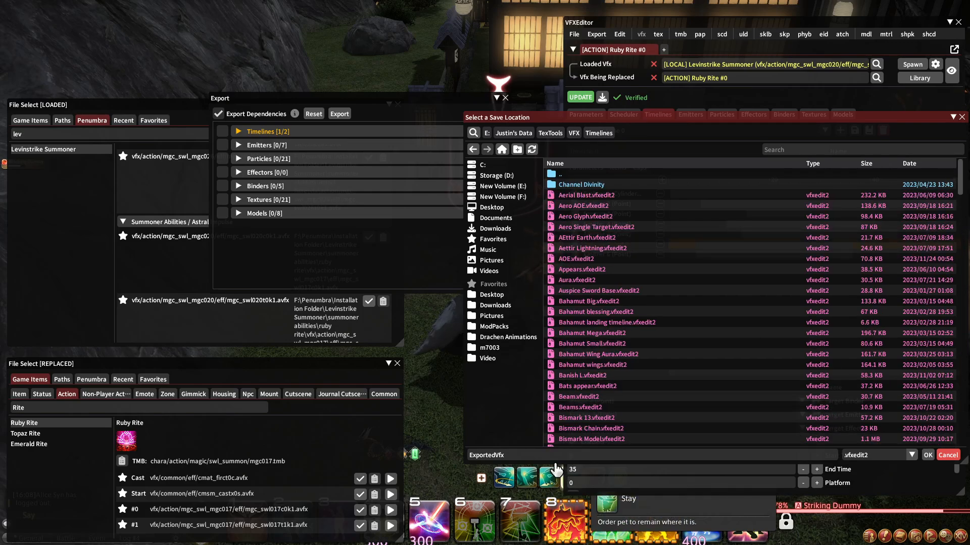
Name the export Amethyst Rite Caster and save it as a vfxedit2 file.
{"action": "left_click_drag", "start_coordinate": [532, 456], "coordinate": [415, 456]}
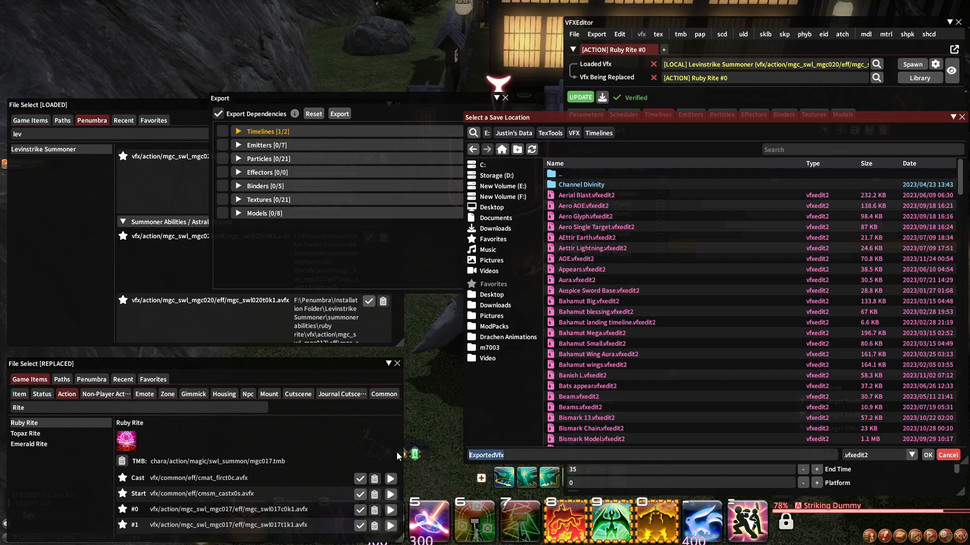
{"action": "type", "text": "Amethyst "}
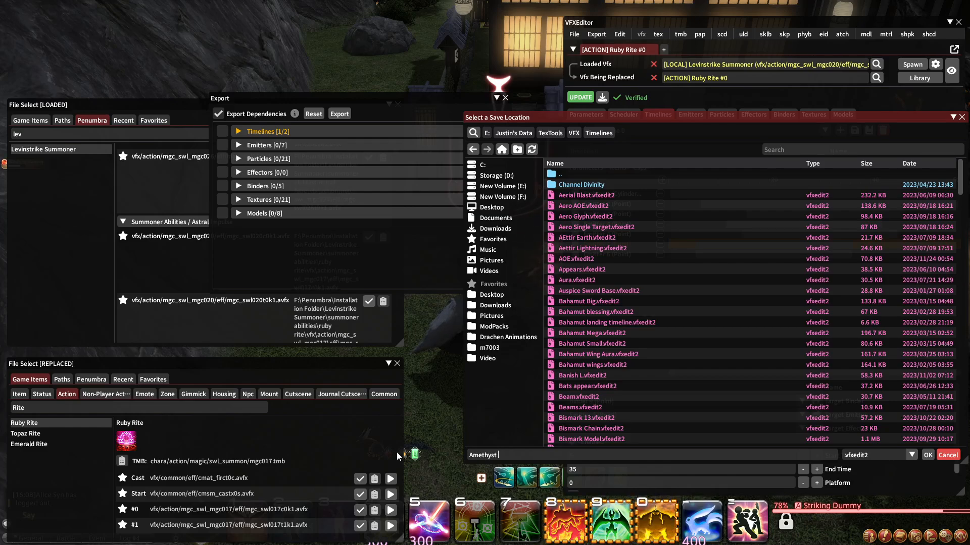
{"action": "type", "text": "Rite Caster"}
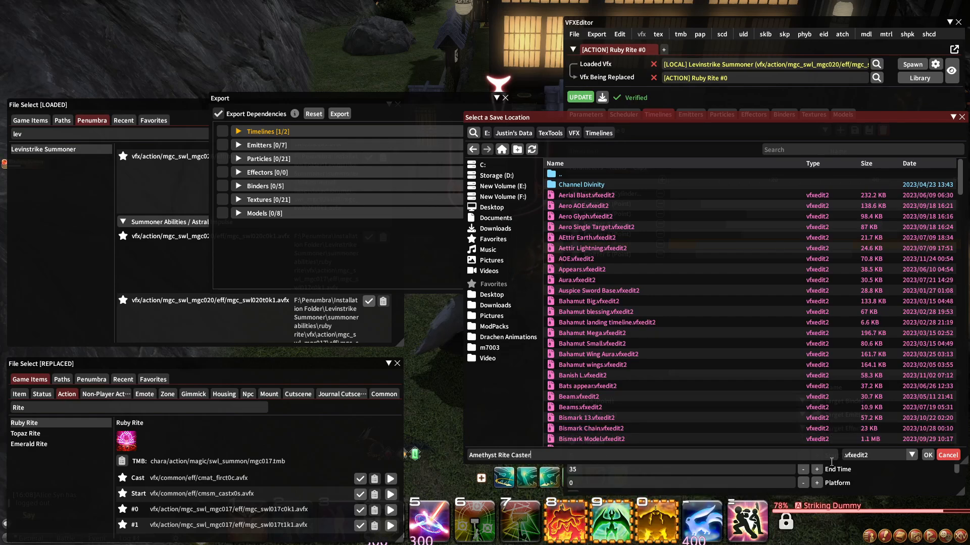
{"action": "left_click", "coordinate": [928, 455]}
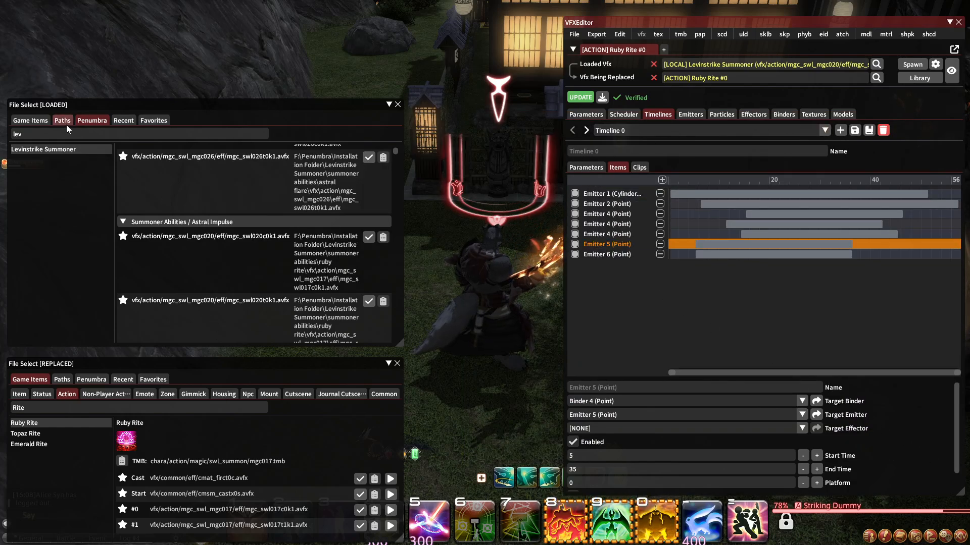
Load Levinstrike Summoner's Astral Impulse effect mgc_swl020t0k1.avfx and spawn it for a preview.
{"action": "scroll", "coordinate": [303, 256], "scroll_direction": "down", "scroll_amount": 1}
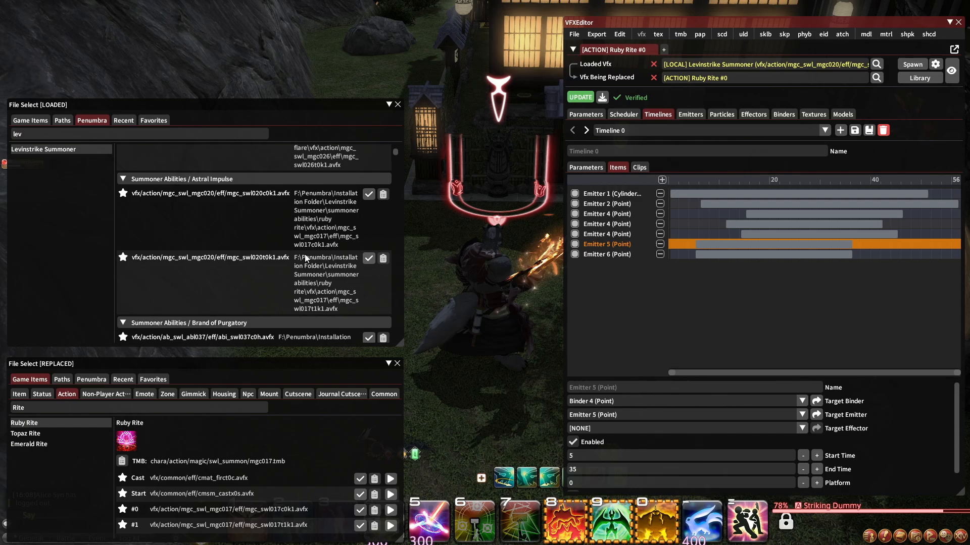
{"action": "left_click", "coordinate": [368, 258]}
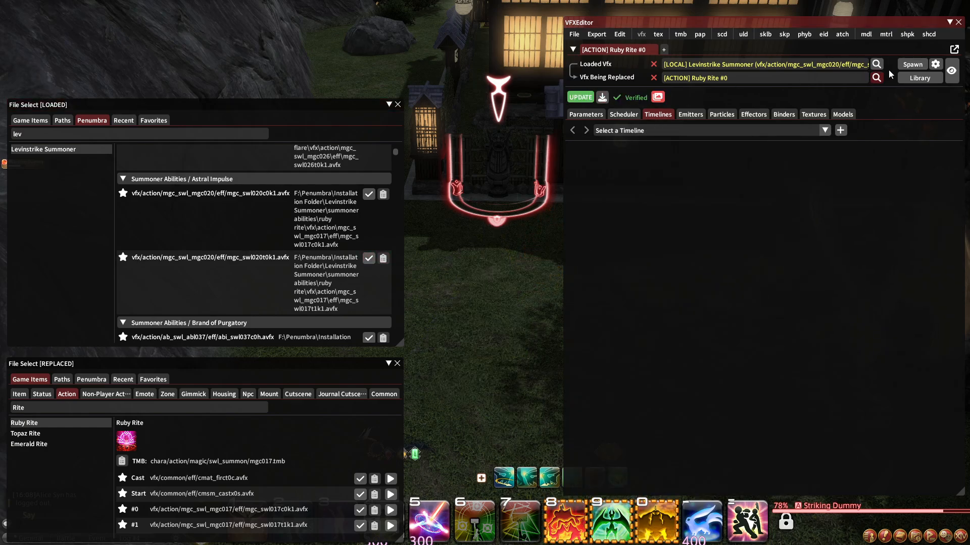
{"action": "left_click", "coordinate": [920, 69]}
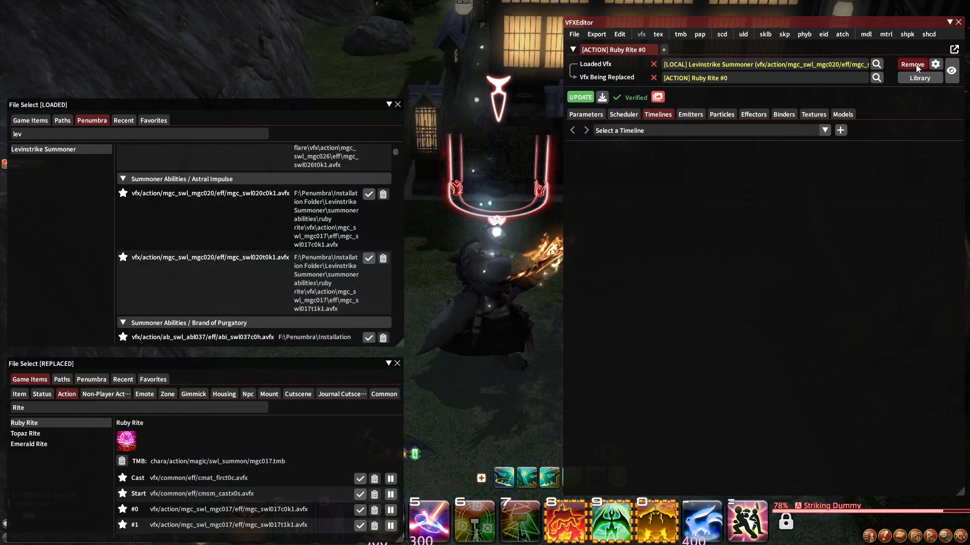
{"action": "left_click", "coordinate": [919, 67]}
{"action": "left_click", "coordinate": [930, 94]}
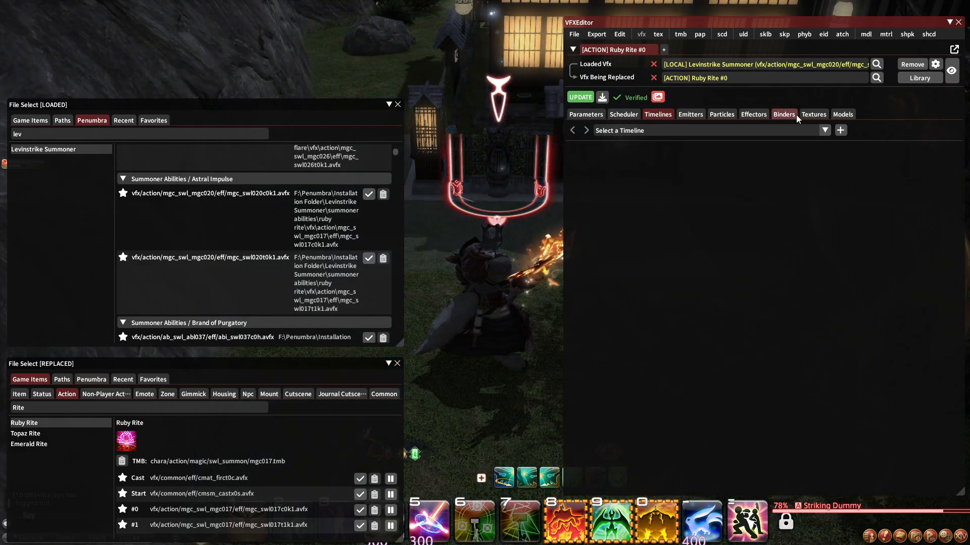
Start an import for the missing Texture 0 and browse to the vfx folder inside 6.5vfx fix pack-papa-test2.
{"action": "left_click", "coordinate": [813, 114]}
{"action": "left_click", "coordinate": [597, 141]}
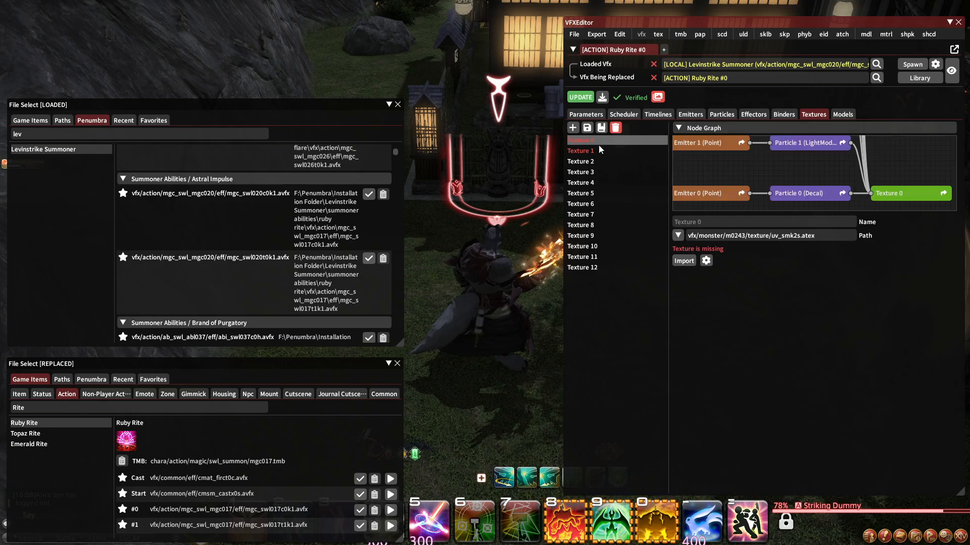
{"action": "left_click", "coordinate": [683, 261]}
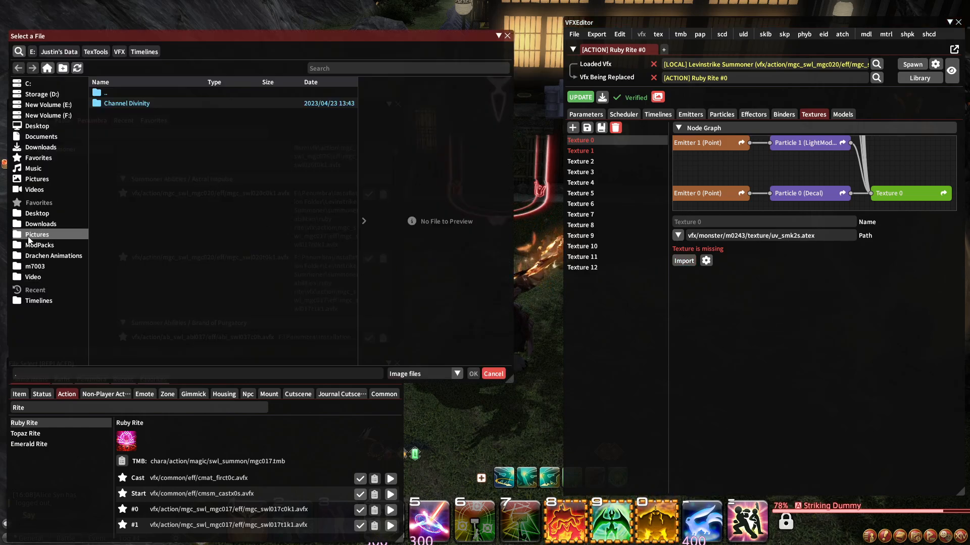
{"action": "left_click", "coordinate": [44, 149]}
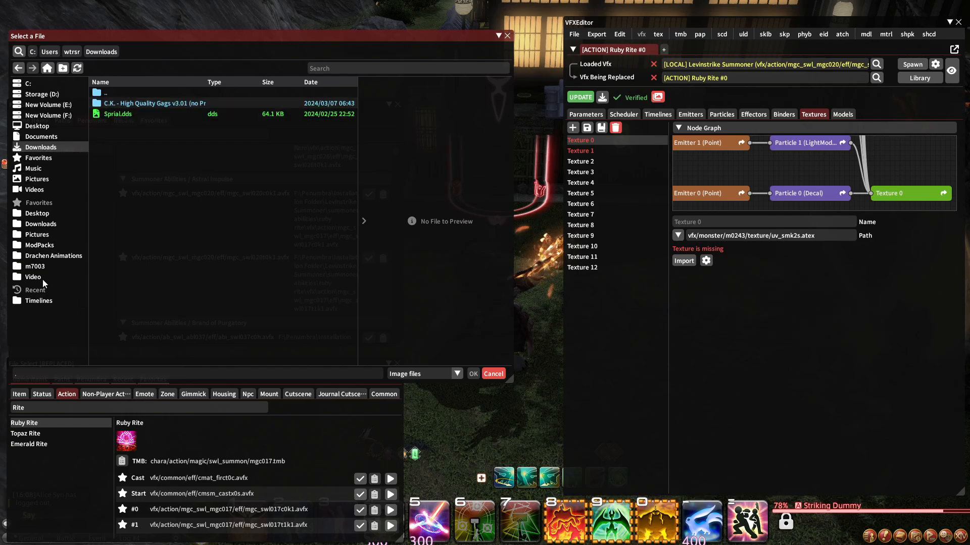
{"action": "left_click", "coordinate": [38, 301]}
{"action": "left_click", "coordinate": [96, 52]}
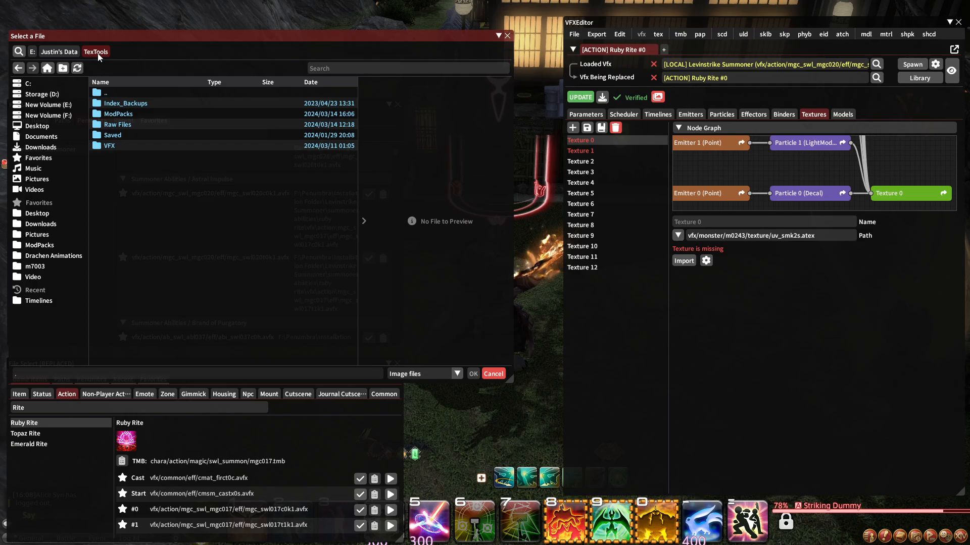
{"action": "left_click", "coordinate": [59, 52]}
{"action": "double_click", "coordinate": [138, 104]}
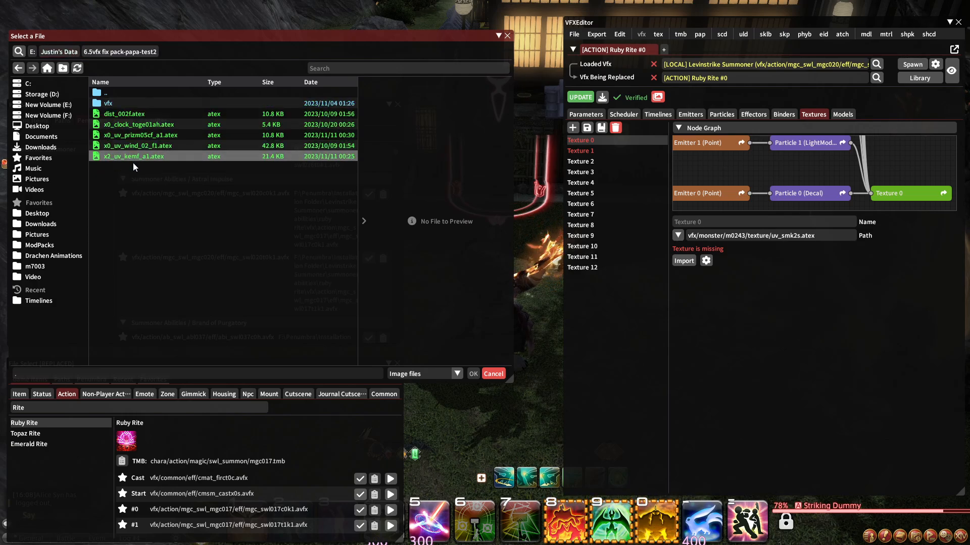
{"action": "double_click", "coordinate": [135, 102]}
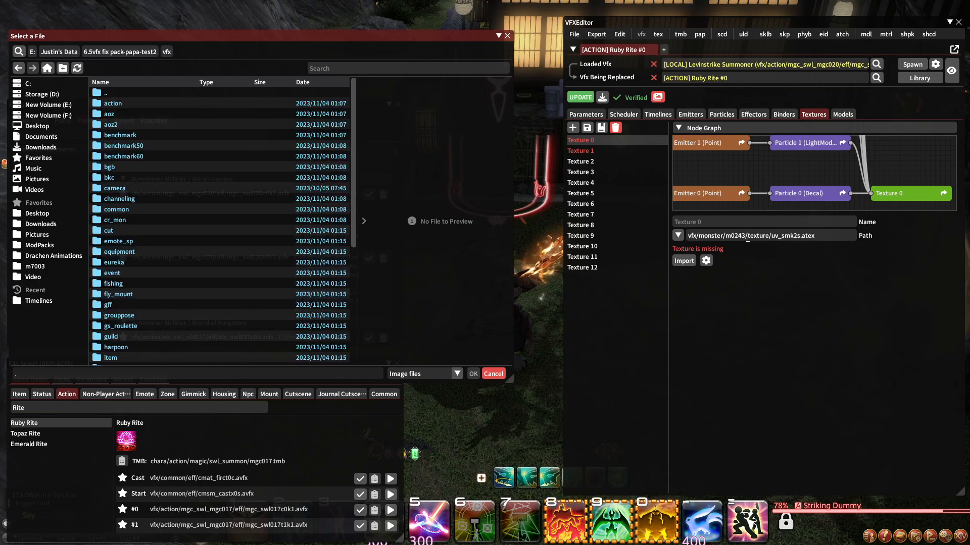
Open the monster/m0123/texture folder within the vfx folder.
{"action": "scroll", "coordinate": [247, 242], "scroll_direction": "down", "scroll_amount": 5}
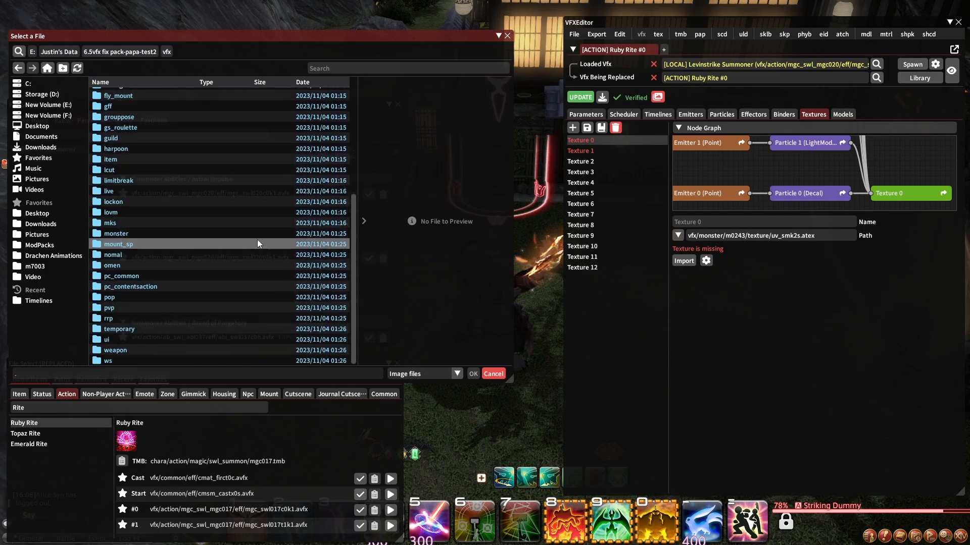
{"action": "scroll", "coordinate": [217, 258], "scroll_direction": "up", "scroll_amount": 5}
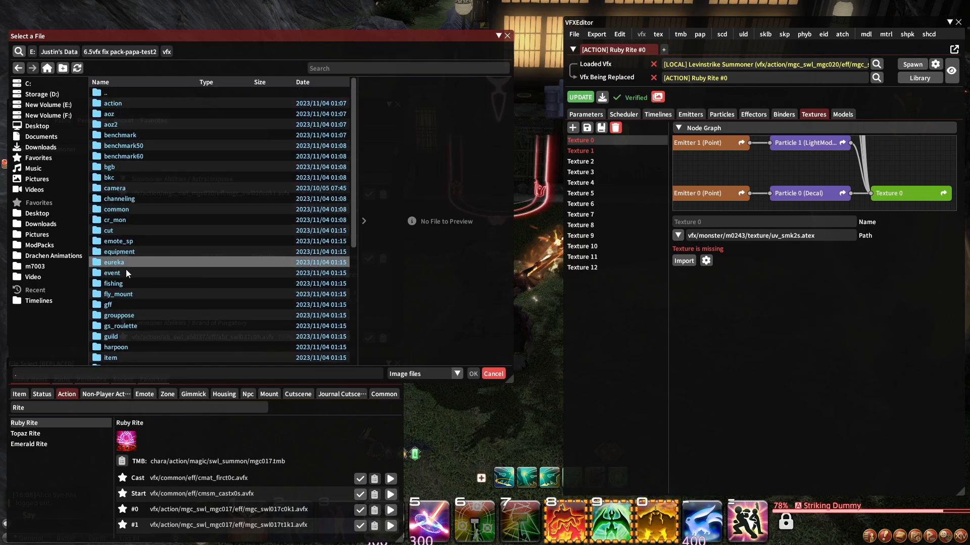
{"action": "scroll", "coordinate": [126, 274], "scroll_direction": "down", "scroll_amount": 5}
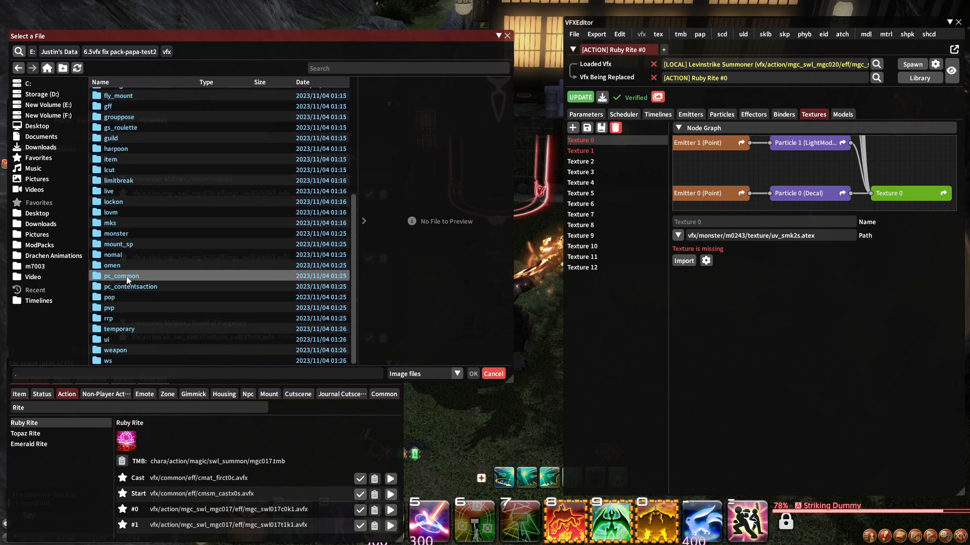
{"action": "double_click", "coordinate": [117, 234]}
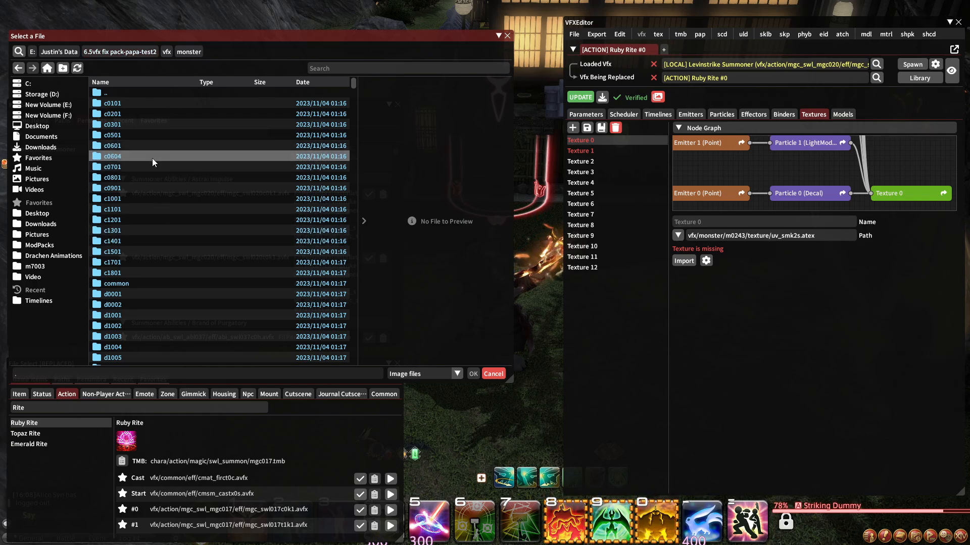
{"action": "scroll", "coordinate": [151, 161], "scroll_direction": "down", "scroll_amount": 10}
{"action": "scroll", "coordinate": [149, 171], "scroll_direction": "down", "scroll_amount": 5}
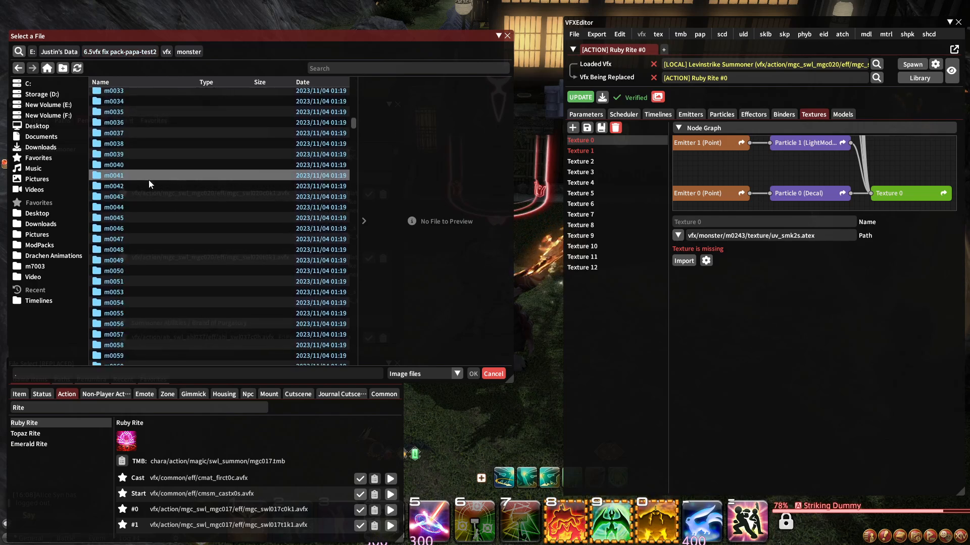
{"action": "scroll", "coordinate": [149, 180], "scroll_direction": "down", "scroll_amount": 5}
{"action": "scroll", "coordinate": [148, 182], "scroll_direction": "down", "scroll_amount": 2}
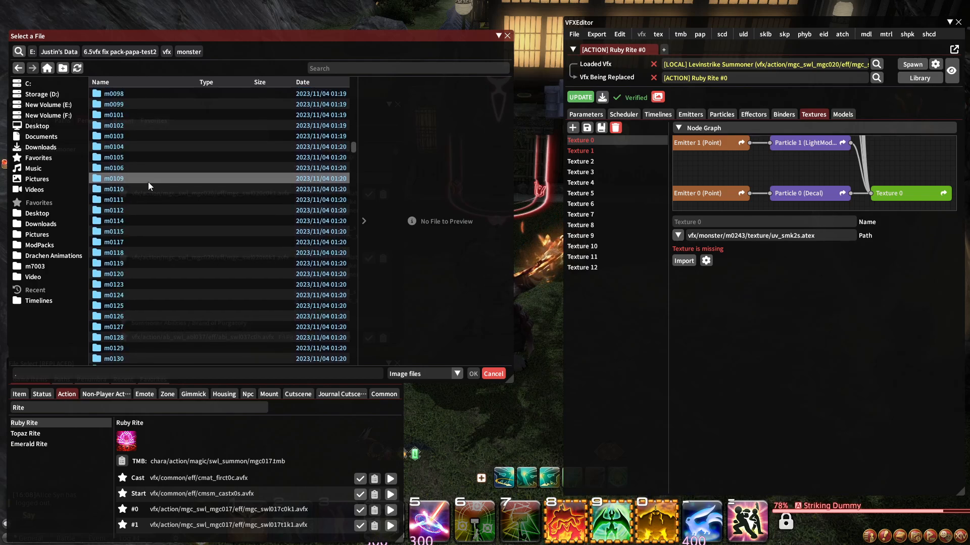
{"action": "double_click", "coordinate": [125, 284]}
{"action": "double_click", "coordinate": [133, 103]}
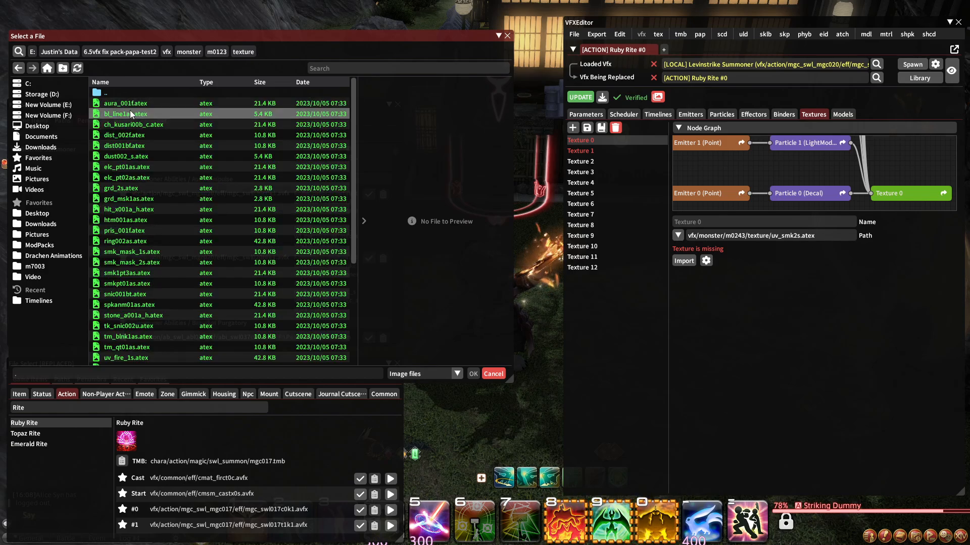
Filter the texture files by "smk" and import uv_smk2s.atex for Texture 0.
{"action": "left_click", "coordinate": [354, 67]}
{"action": "type", "text": "smk"}
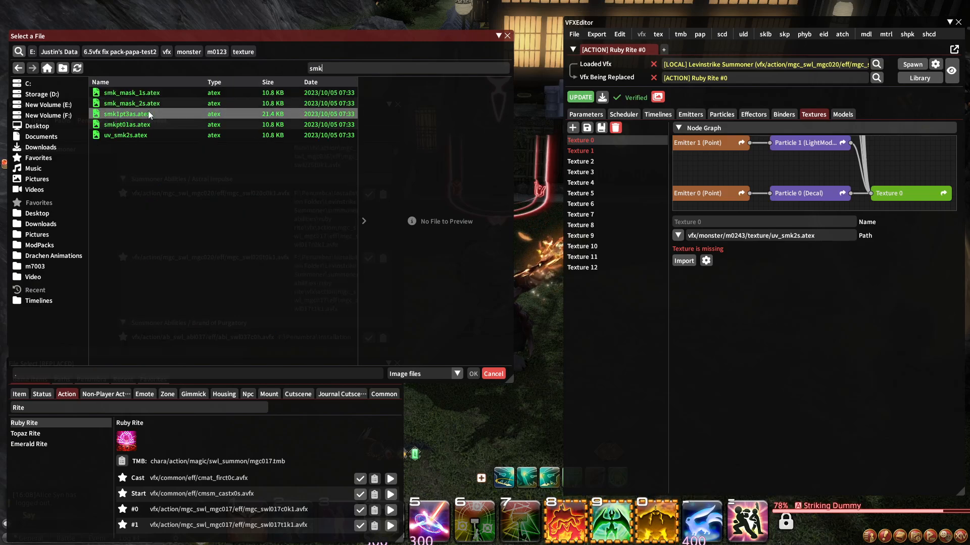
{"action": "left_click", "coordinate": [140, 137]}
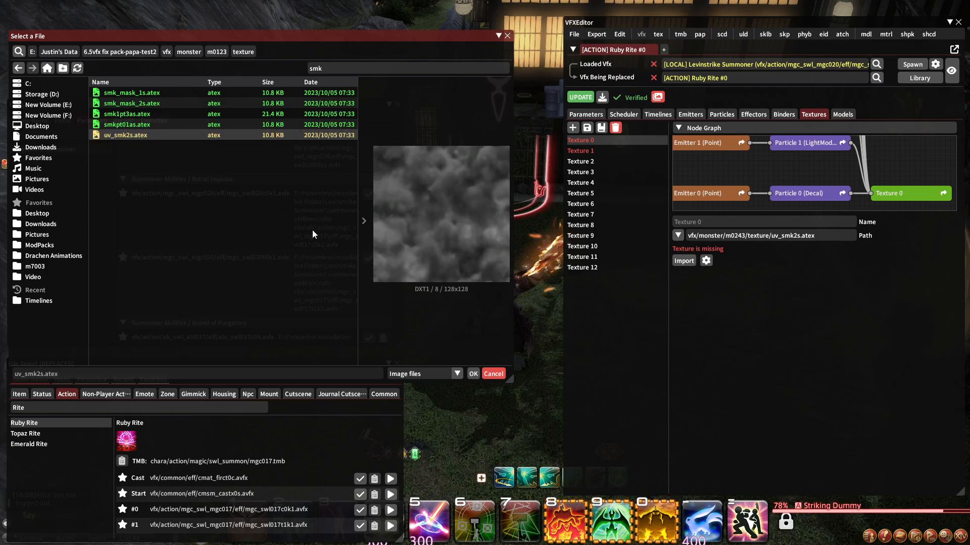
{"action": "left_click", "coordinate": [492, 374]}
Import smk_mask_1s.atex from the same folder for the missing Texture 1 and update the effect.
{"action": "left_click", "coordinate": [592, 152]}
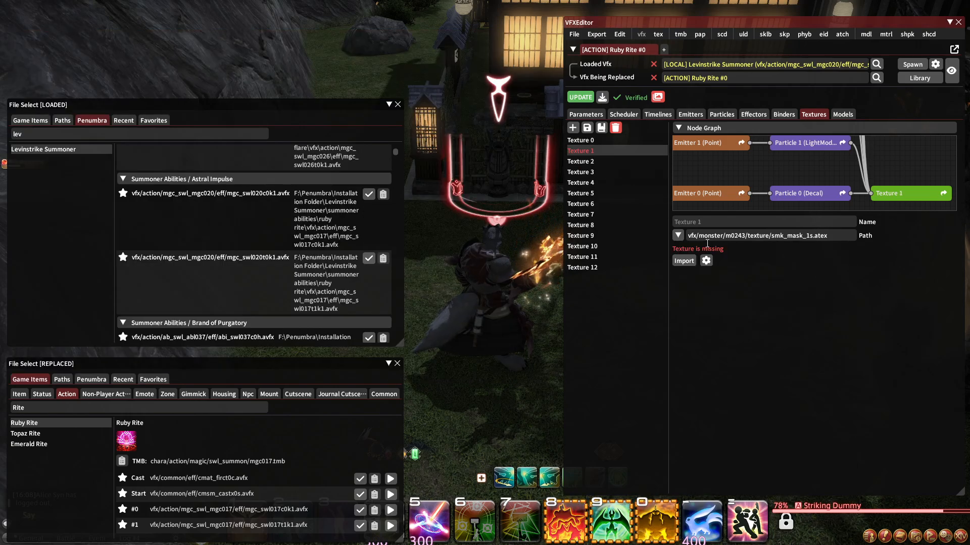
{"action": "left_click", "coordinate": [684, 261]}
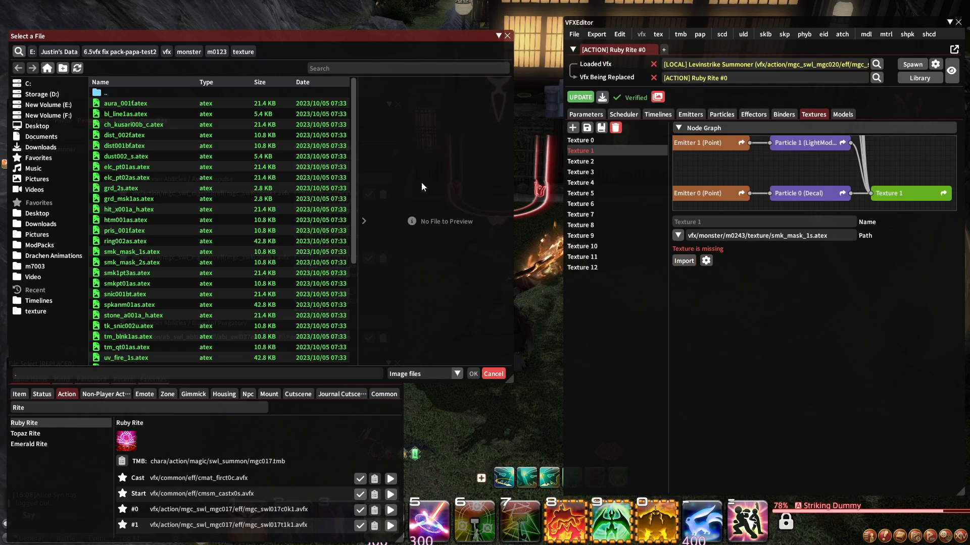
{"action": "left_click", "coordinate": [339, 69]}
{"action": "type", "text": "smk"}
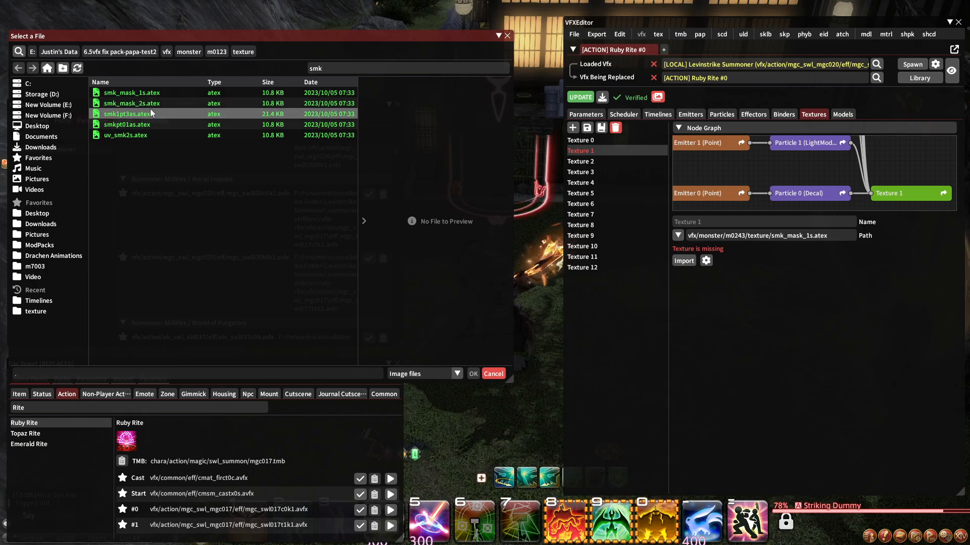
{"action": "left_click", "coordinate": [147, 93]}
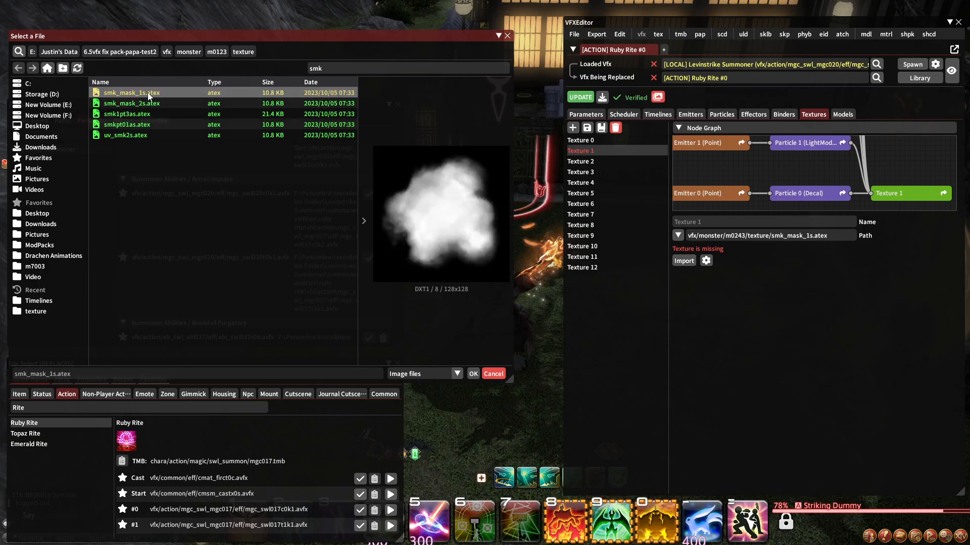
{"action": "left_click", "coordinate": [472, 375]}
{"action": "left_click", "coordinate": [580, 98]}
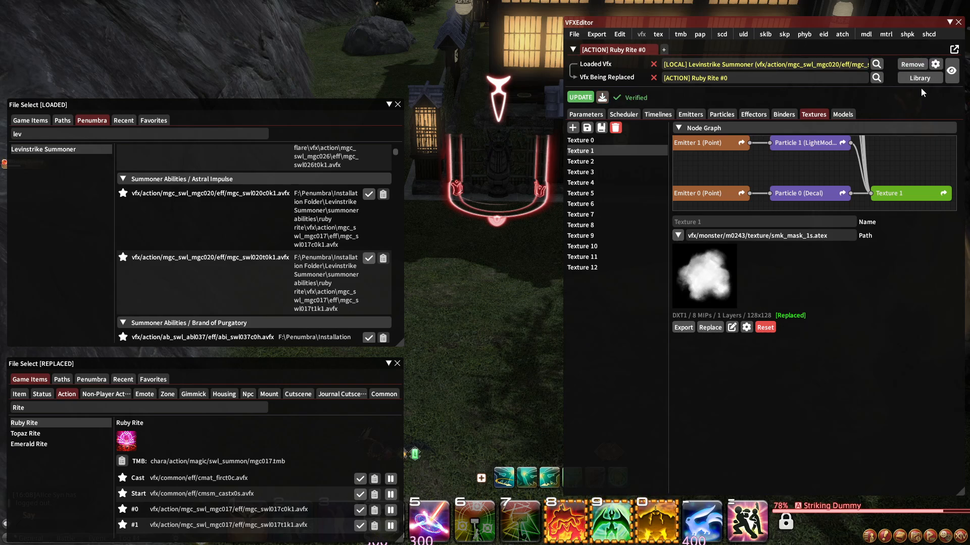
Remove the spawned effect and spawn it again to preview the restored textures on the target.
{"action": "left_click_drag", "start_coordinate": [530, 156], "coordinate": [551, 146]}
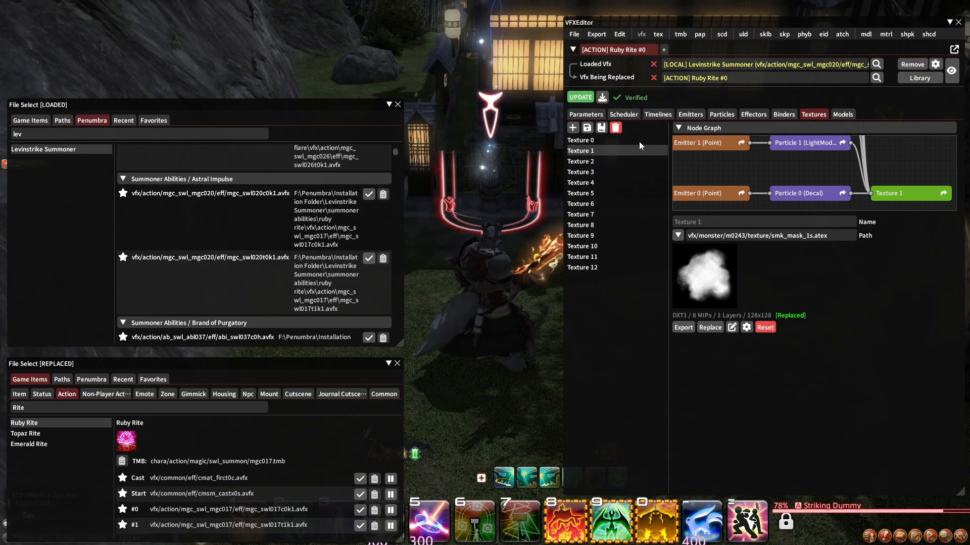
{"action": "left_click", "coordinate": [915, 62]}
{"action": "left_click", "coordinate": [915, 62]}
{"action": "left_click", "coordinate": [923, 93]}
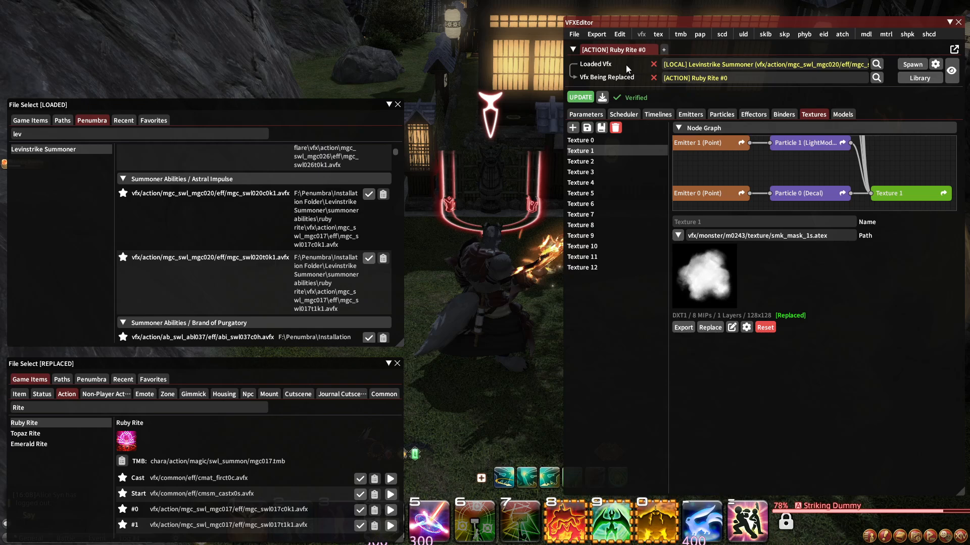
Open Timeline 0 of the effect and examine its Emitter 0, Emitter 8 and Emitter 10 items.
{"action": "left_click", "coordinate": [658, 114]}
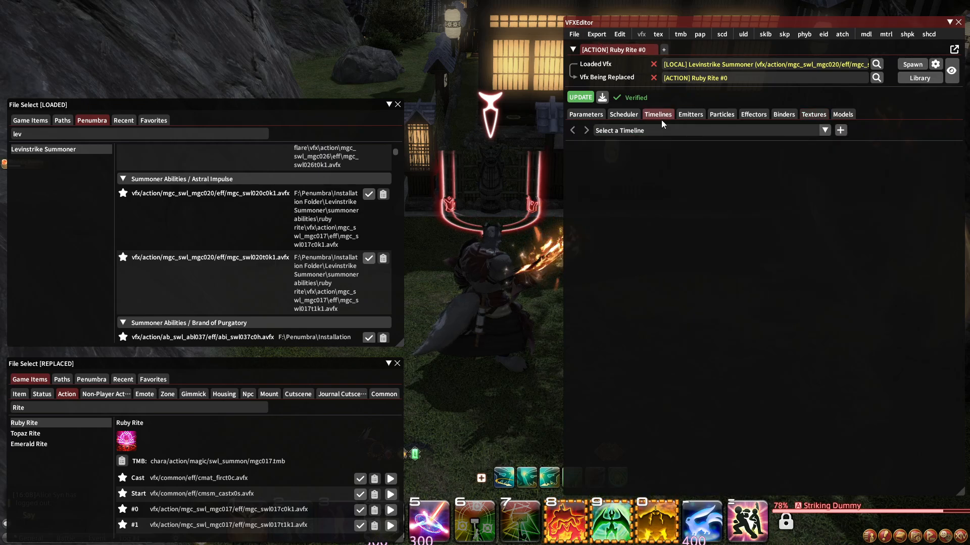
{"action": "left_click", "coordinate": [681, 130]}
{"action": "left_click", "coordinate": [646, 143]}
{"action": "left_click", "coordinate": [624, 194]}
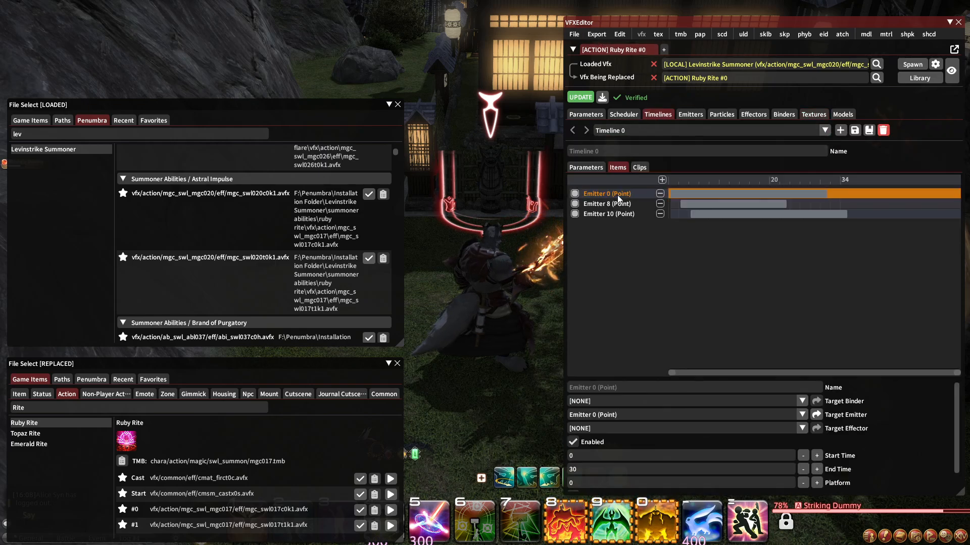
{"action": "left_click", "coordinate": [613, 203]}
{"action": "left_click", "coordinate": [616, 214]}
{"action": "left_click", "coordinate": [611, 204]}
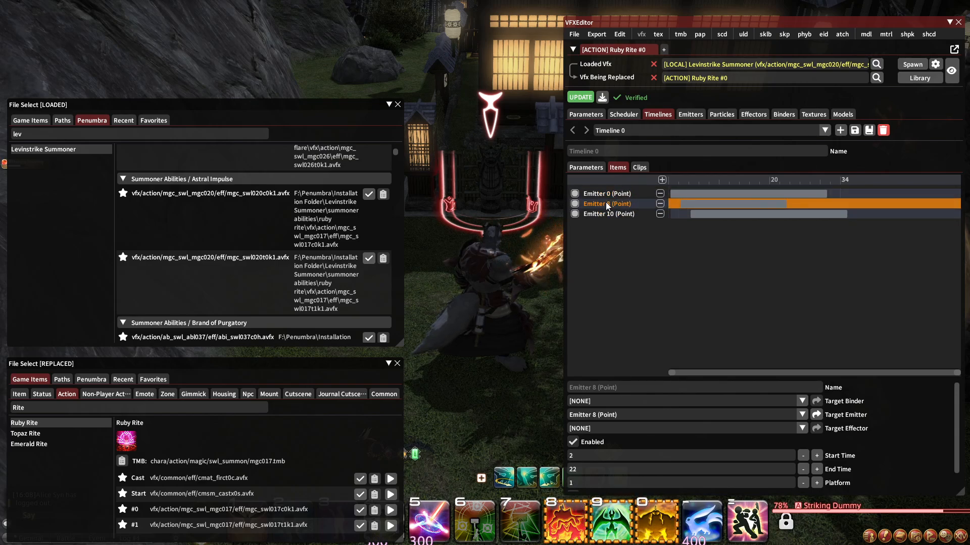
Compare the binder selected in Timeline 0's parameters with the target binders of its individual emitter items.
{"action": "left_click", "coordinate": [586, 168]}
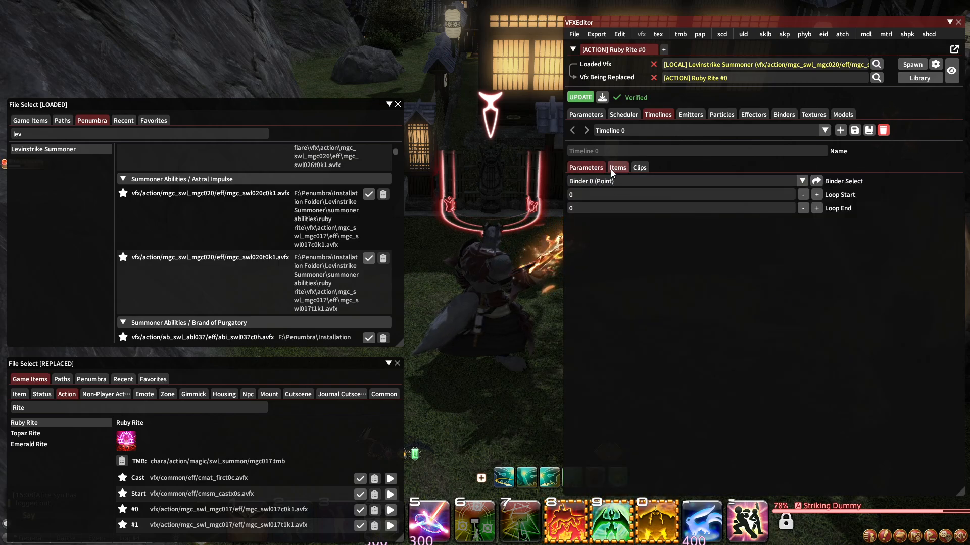
{"action": "left_click", "coordinate": [617, 167]}
{"action": "left_click", "coordinate": [604, 213]}
{"action": "left_click", "coordinate": [605, 203]}
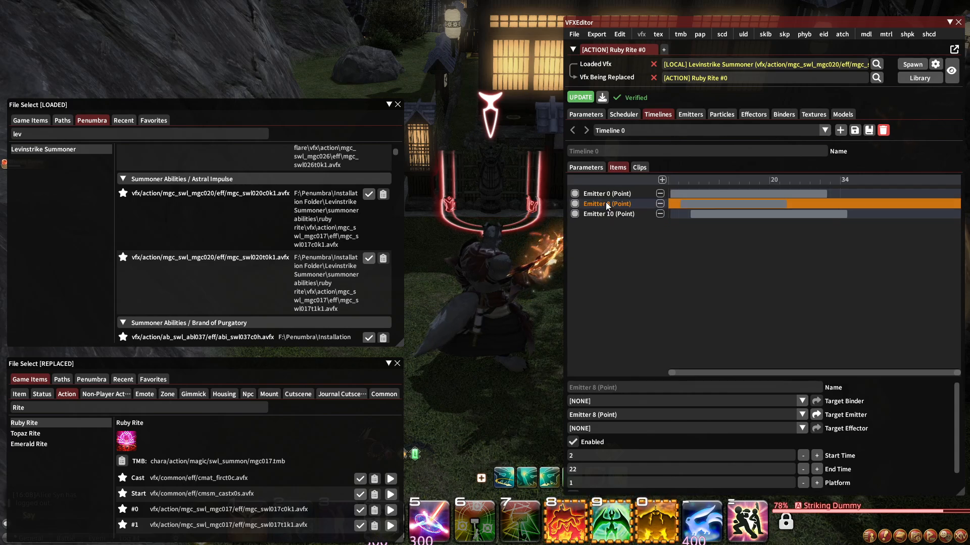
{"action": "left_click", "coordinate": [608, 214]}
{"action": "left_click", "coordinate": [607, 204]}
{"action": "left_click", "coordinate": [609, 194]}
{"action": "left_click", "coordinate": [609, 214]}
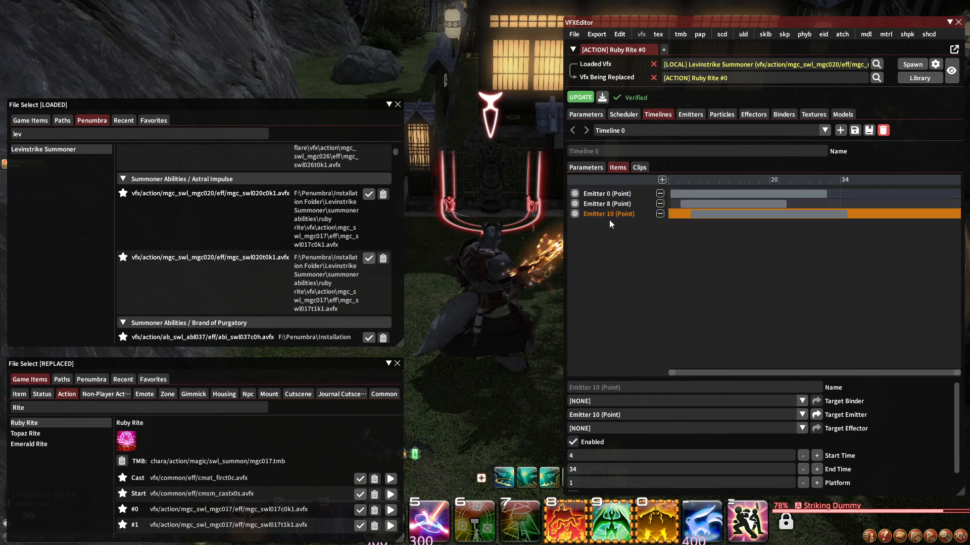
{"action": "left_click", "coordinate": [608, 204]}
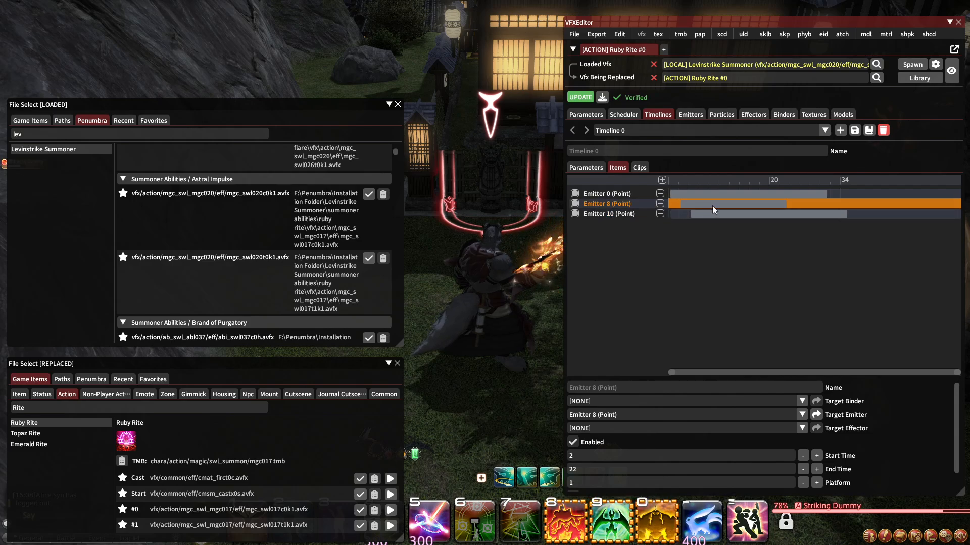
{"action": "left_click", "coordinate": [593, 214]}
{"action": "left_click", "coordinate": [594, 205]}
{"action": "left_click", "coordinate": [596, 194]}
{"action": "left_click", "coordinate": [590, 167]}
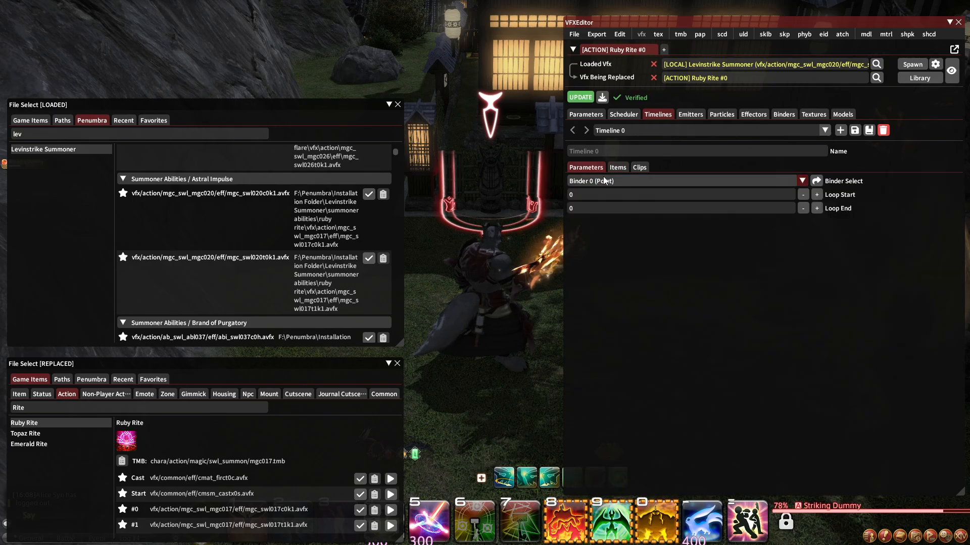
{"action": "left_click", "coordinate": [617, 167]}
{"action": "left_click", "coordinate": [622, 203]}
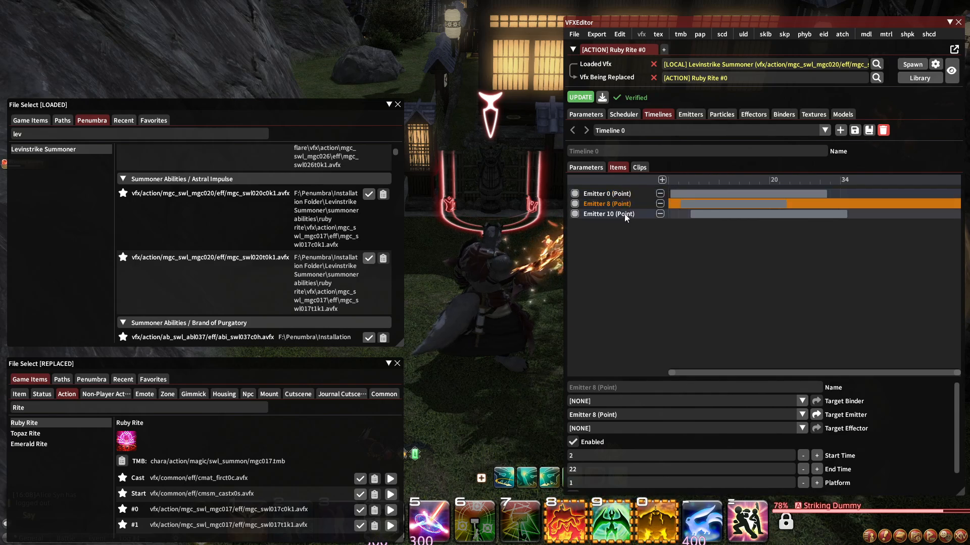
{"action": "left_click", "coordinate": [624, 214]}
{"action": "left_click", "coordinate": [622, 203]}
Set the target binder of the Emitter 0, Emitter 8 and Emitter 10 items to Binder 0 (Point) and update the effect.
{"action": "left_click", "coordinate": [616, 192]}
{"action": "left_click", "coordinate": [622, 402]}
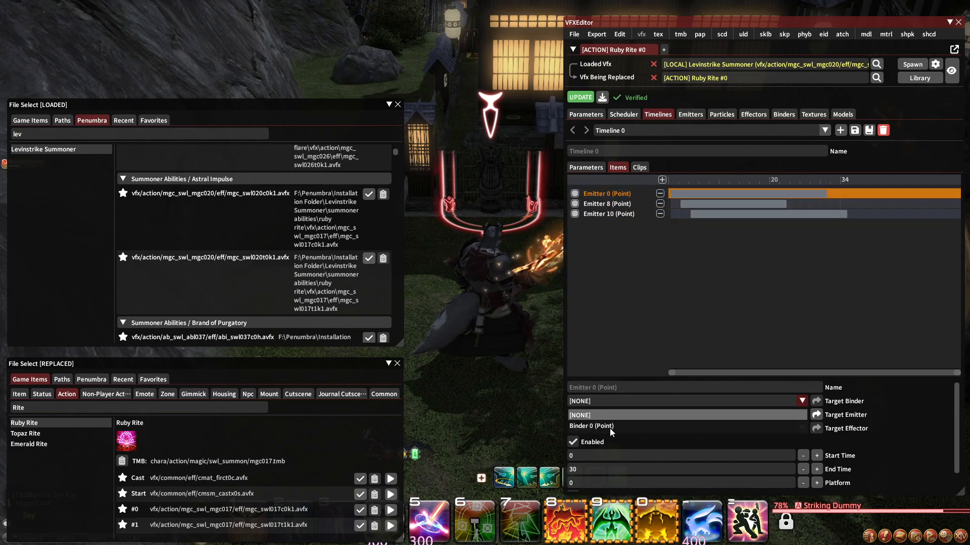
{"action": "left_click", "coordinate": [609, 427]}
{"action": "left_click", "coordinate": [613, 204]}
{"action": "left_click", "coordinate": [616, 401]}
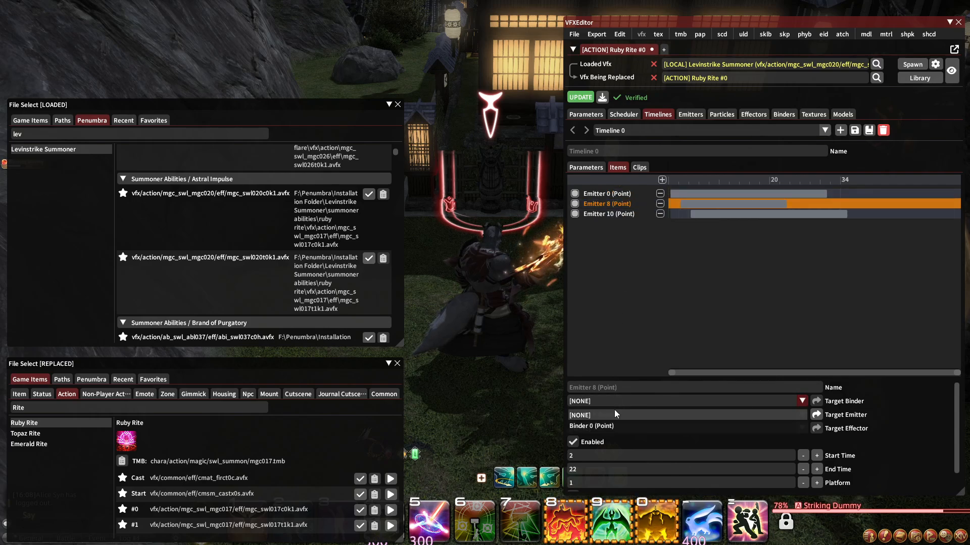
{"action": "left_click", "coordinate": [608, 420]}
{"action": "left_click", "coordinate": [603, 214]}
{"action": "left_click", "coordinate": [611, 402]}
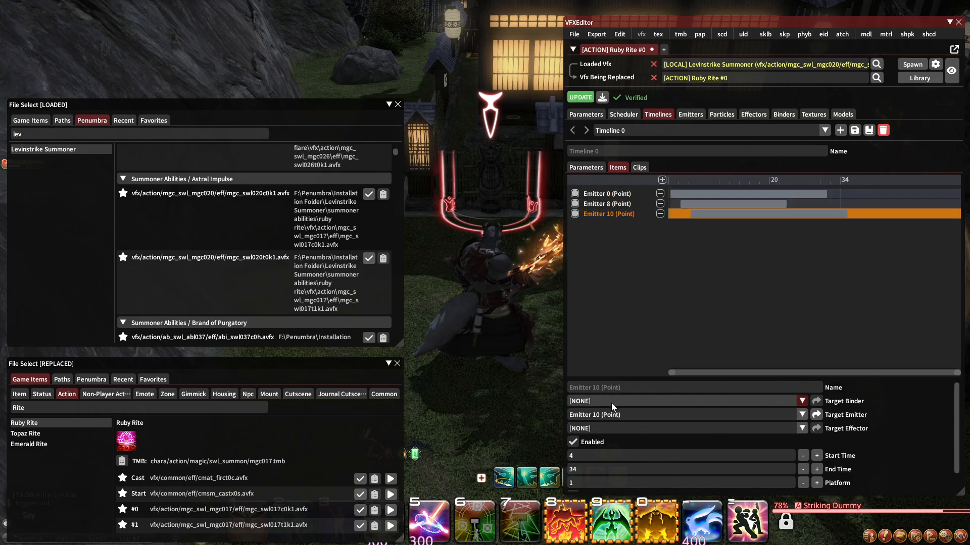
{"action": "left_click", "coordinate": [601, 427]}
{"action": "left_click", "coordinate": [581, 98]}
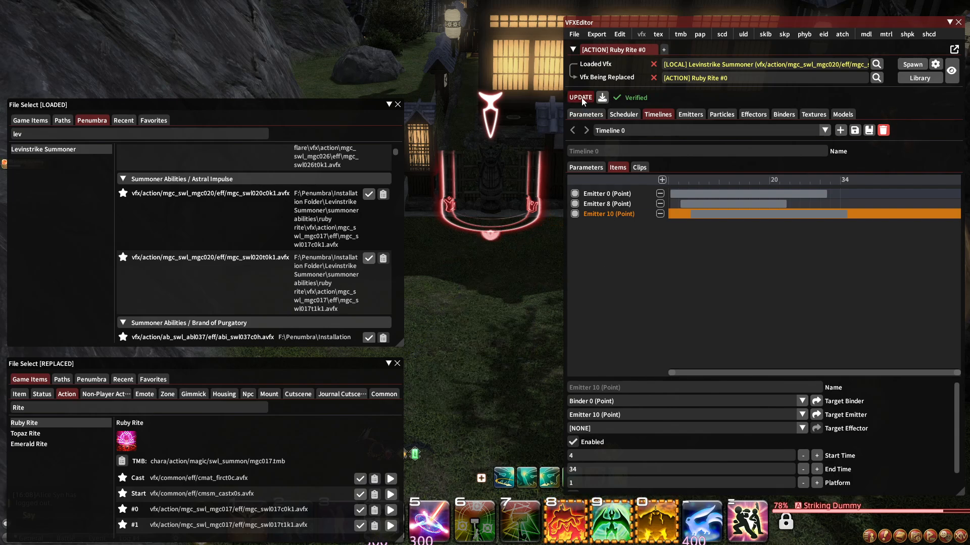
Run Clean Up on the effect repeatedly to strip its unused emitters, and update the effect.
{"action": "left_click", "coordinate": [611, 206]}
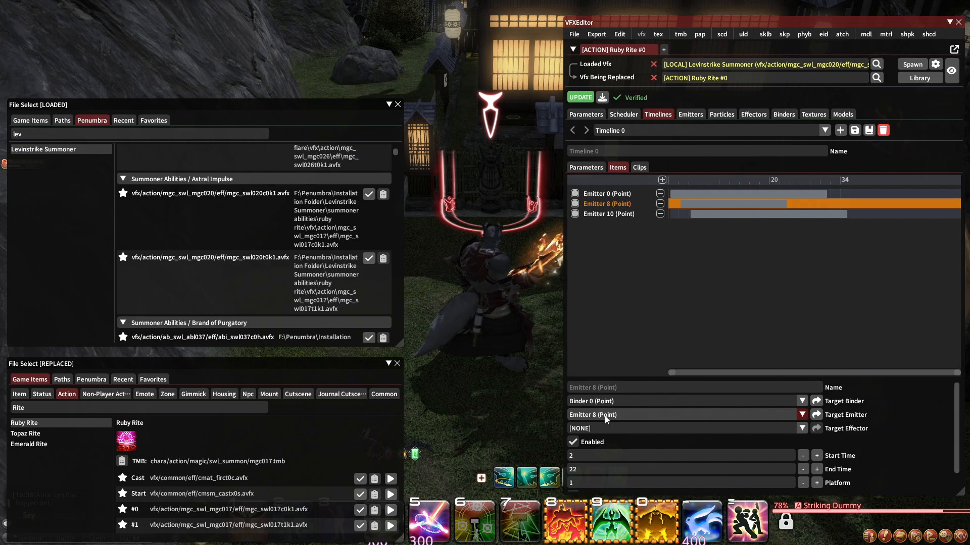
{"action": "left_click", "coordinate": [619, 34]}
{"action": "left_click", "coordinate": [644, 115]}
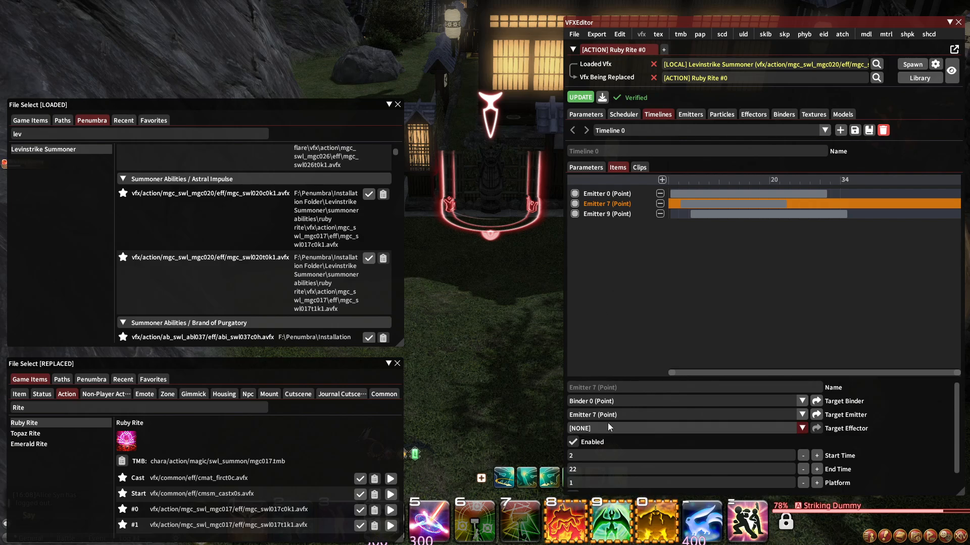
{"action": "left_click", "coordinate": [619, 34]}
{"action": "left_click", "coordinate": [627, 112]}
{"action": "left_click", "coordinate": [620, 35]}
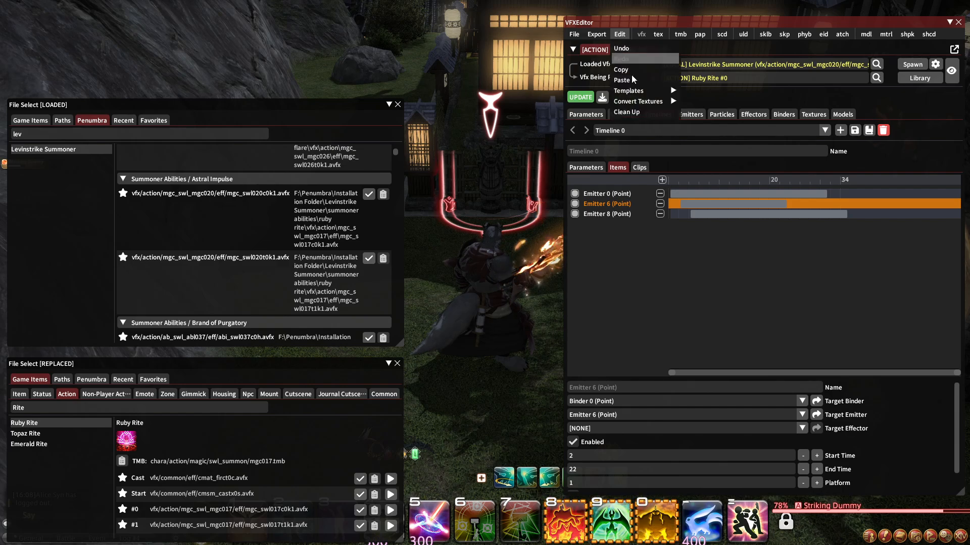
{"action": "left_click", "coordinate": [630, 112]}
{"action": "left_click", "coordinate": [619, 34]}
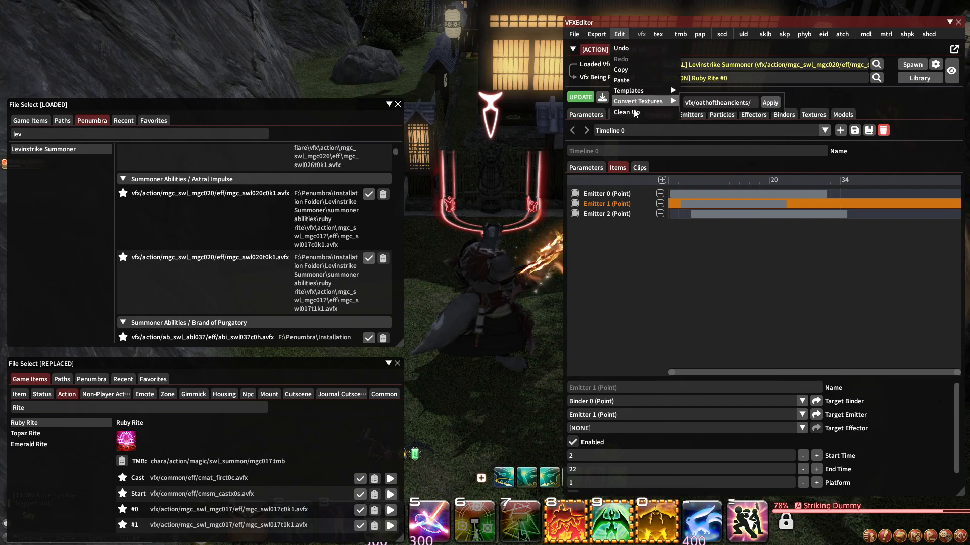
{"action": "left_click", "coordinate": [629, 112]}
{"action": "left_click", "coordinate": [573, 100]}
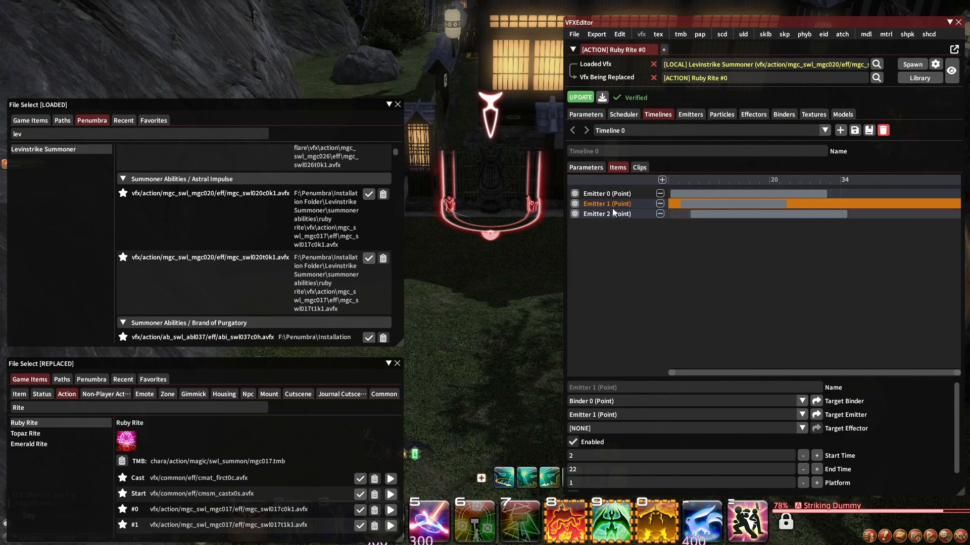
Open Emitter 1 (Point) and check the start time of its matching item in Timeline 0.
{"action": "left_click", "coordinate": [692, 116]}
{"action": "left_click", "coordinate": [667, 130]}
{"action": "left_click", "coordinate": [643, 153]}
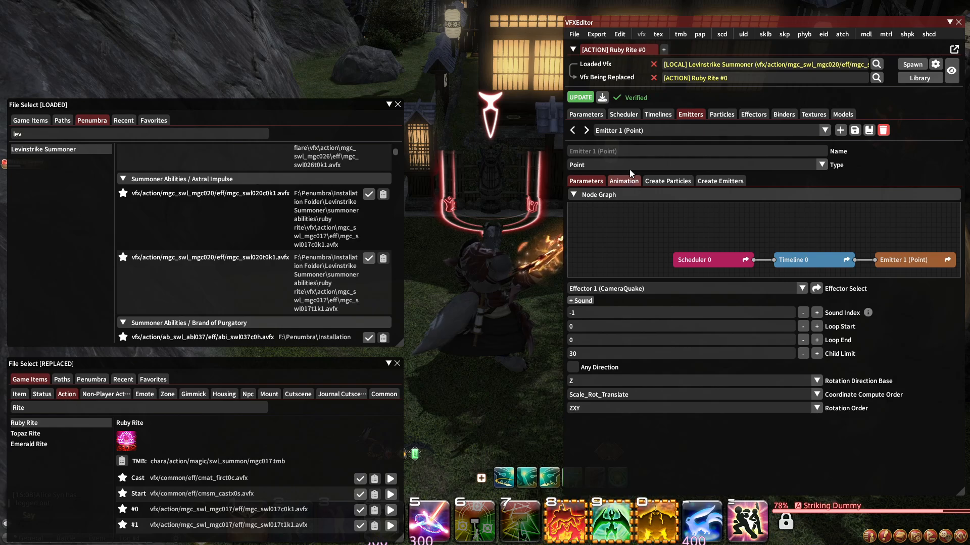
{"action": "left_click", "coordinate": [657, 115]}
{"action": "left_click", "coordinate": [611, 204]}
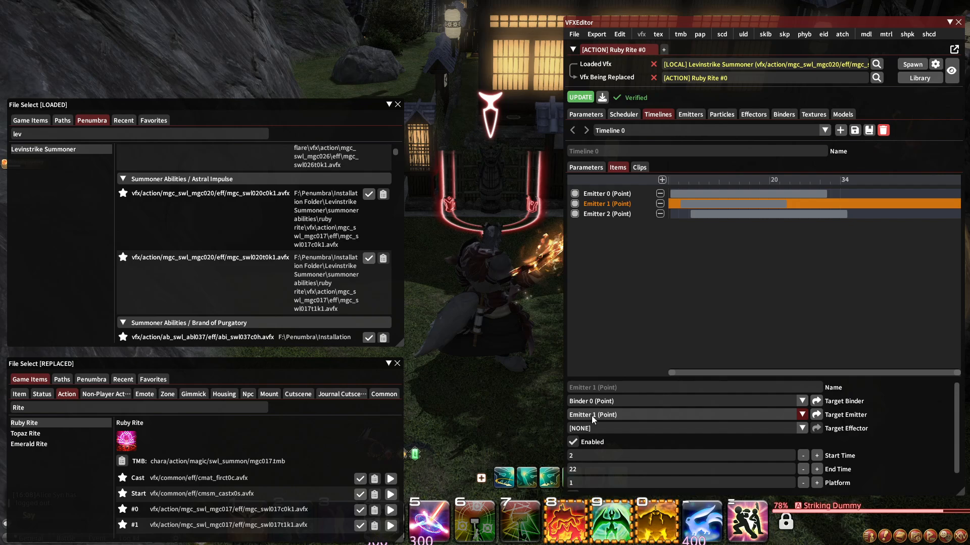
Add the timeline start time of 2 to the Generate Delay of the particles created by Emitter 1.
{"action": "left_click", "coordinate": [691, 115]}
{"action": "left_click", "coordinate": [652, 180]}
{"action": "left_click", "coordinate": [626, 206]}
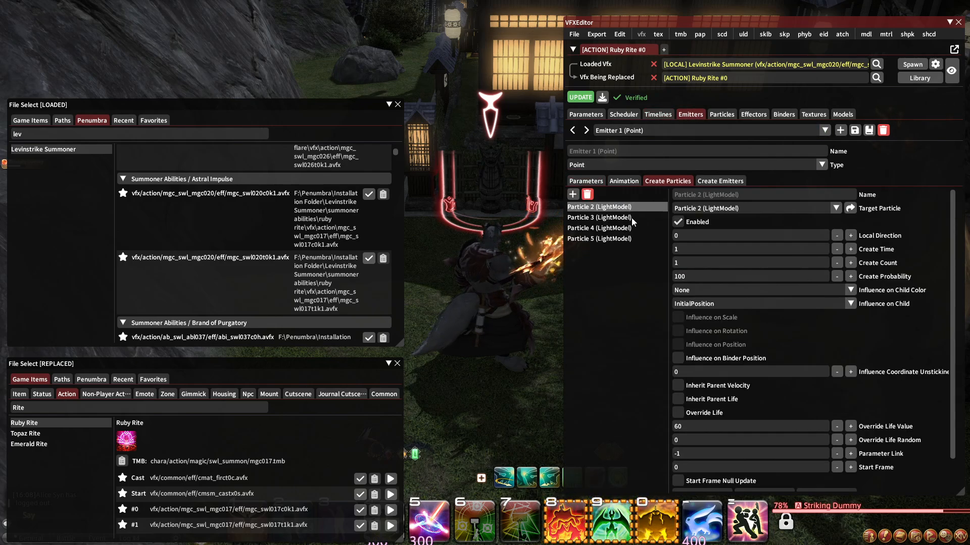
{"action": "scroll", "coordinate": [723, 449], "scroll_direction": "down", "scroll_amount": 1}
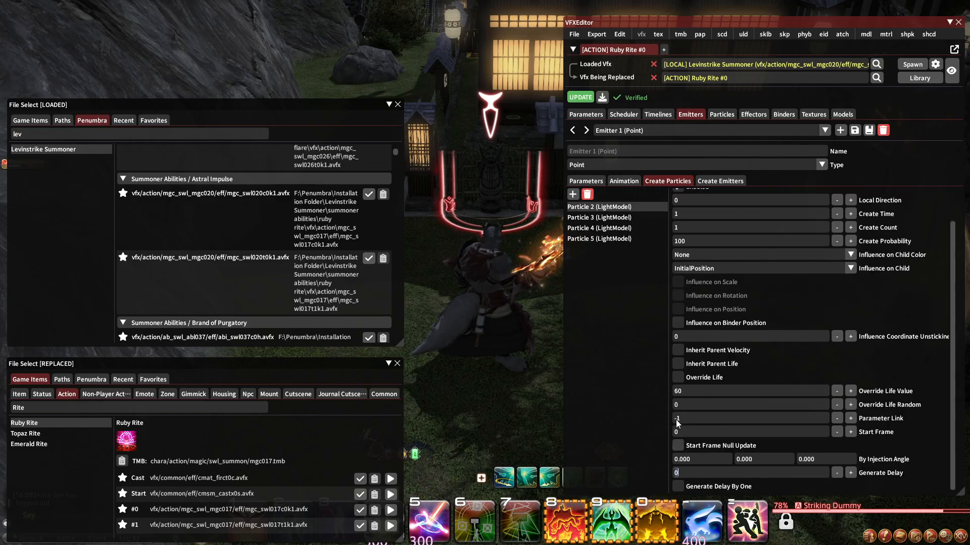
{"action": "left_click", "coordinate": [609, 217]}
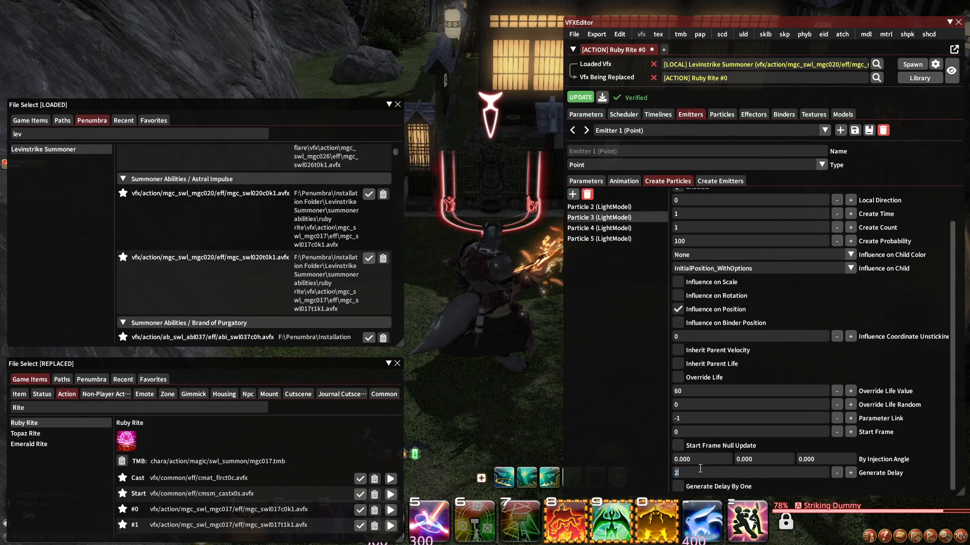
{"action": "left_click", "coordinate": [632, 227]}
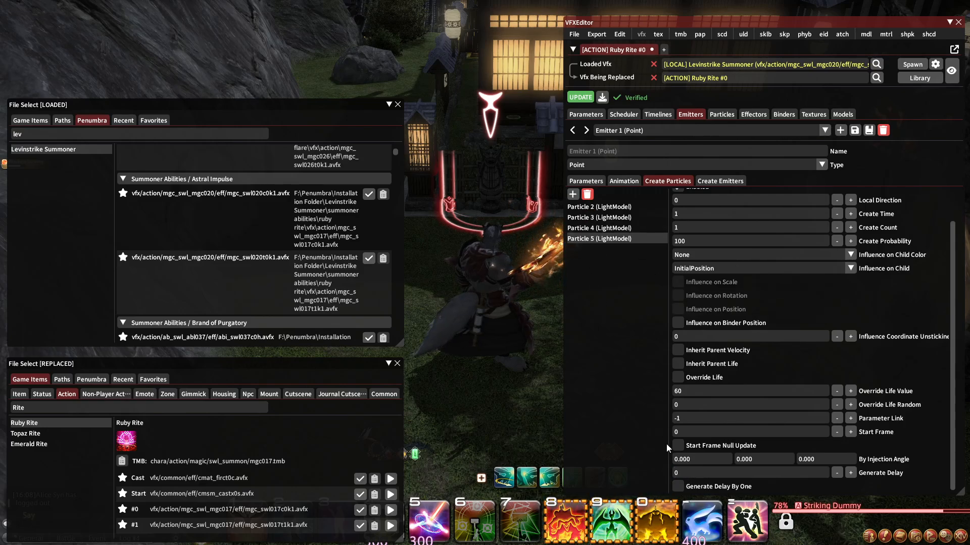
{"action": "left_click", "coordinate": [706, 182]}
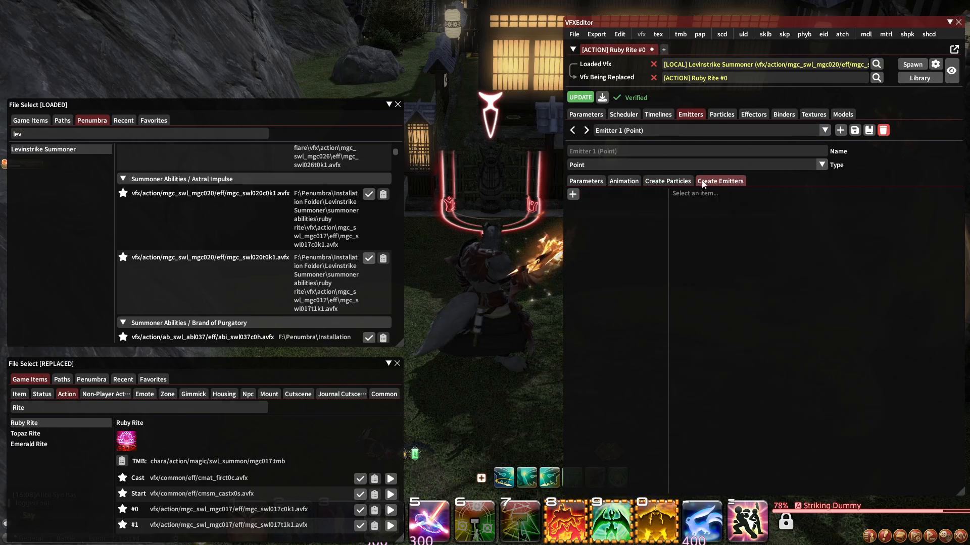
{"action": "left_click", "coordinate": [675, 181]}
Check the Emitter 2 item's start time in Timeline 0 and open Emitter 2 (Point) with its created particles.
{"action": "left_click", "coordinate": [656, 114]}
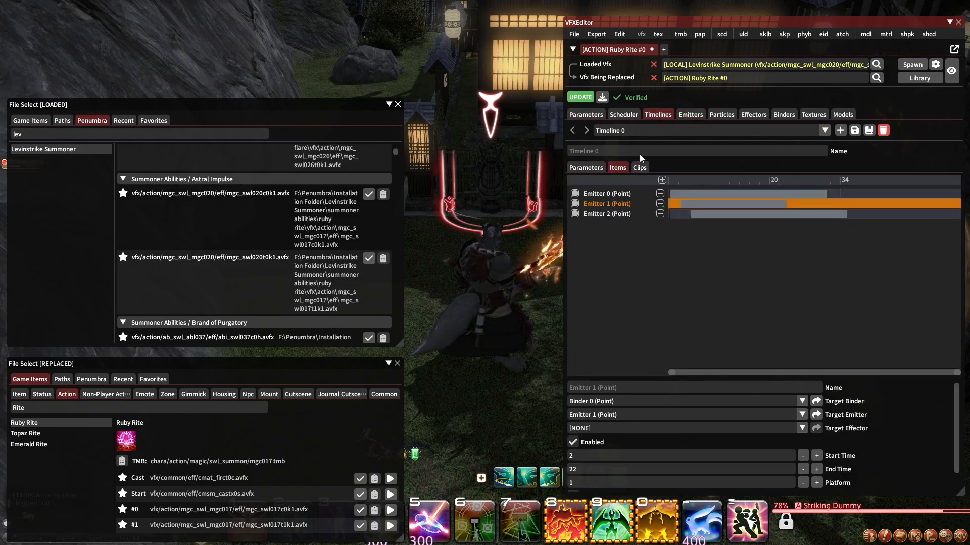
{"action": "left_click", "coordinate": [602, 214]}
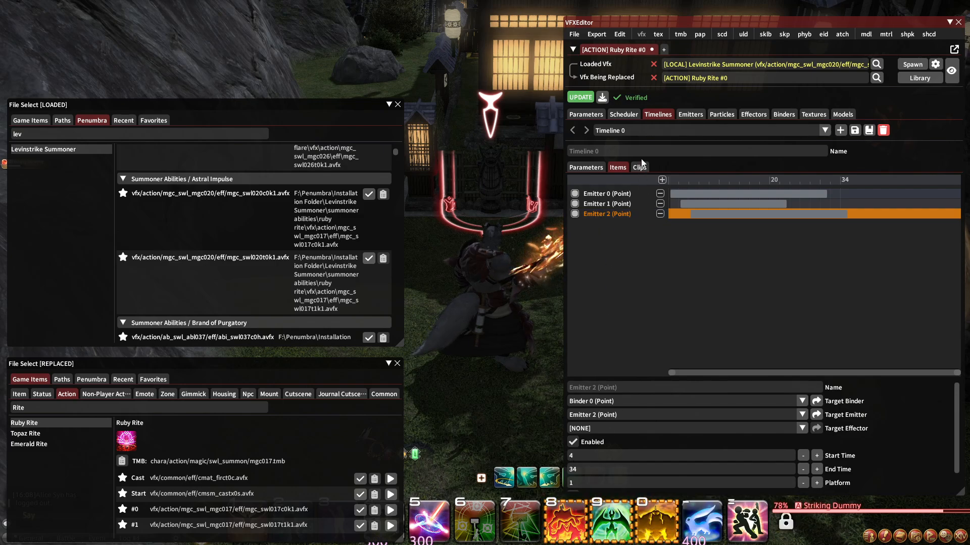
{"action": "left_click", "coordinate": [681, 117]}
{"action": "left_click", "coordinate": [663, 132]}
{"action": "left_click", "coordinate": [637, 167]}
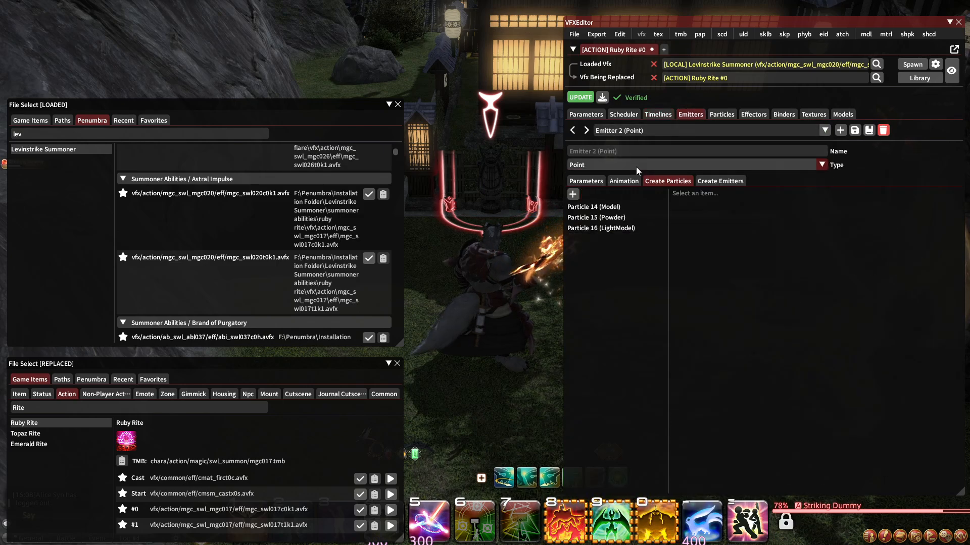
Add the start time of 4 to Emitter 2's particle Generate Delays, entering 8 for Particle 15 and 24 for Particle 16.
{"action": "left_click", "coordinate": [592, 206]}
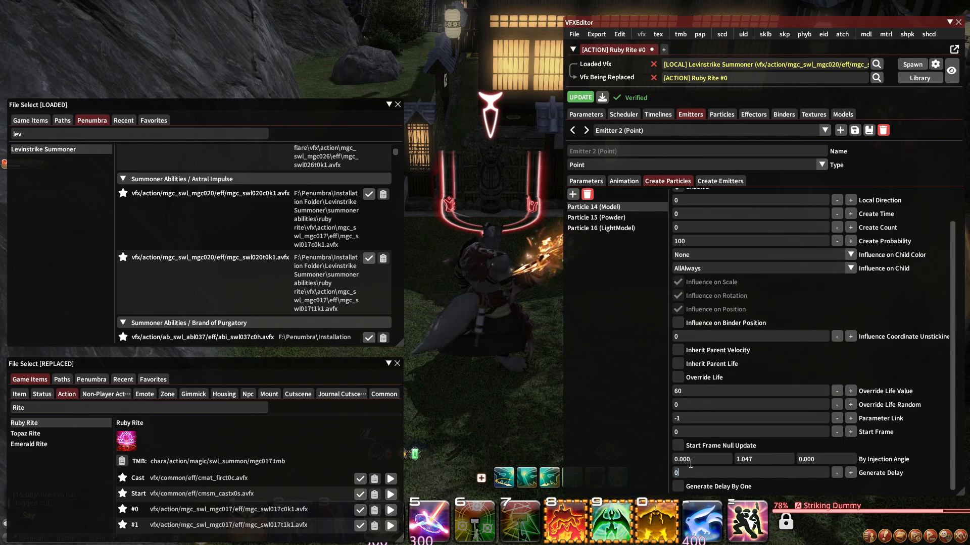
{"action": "left_click", "coordinate": [595, 217]}
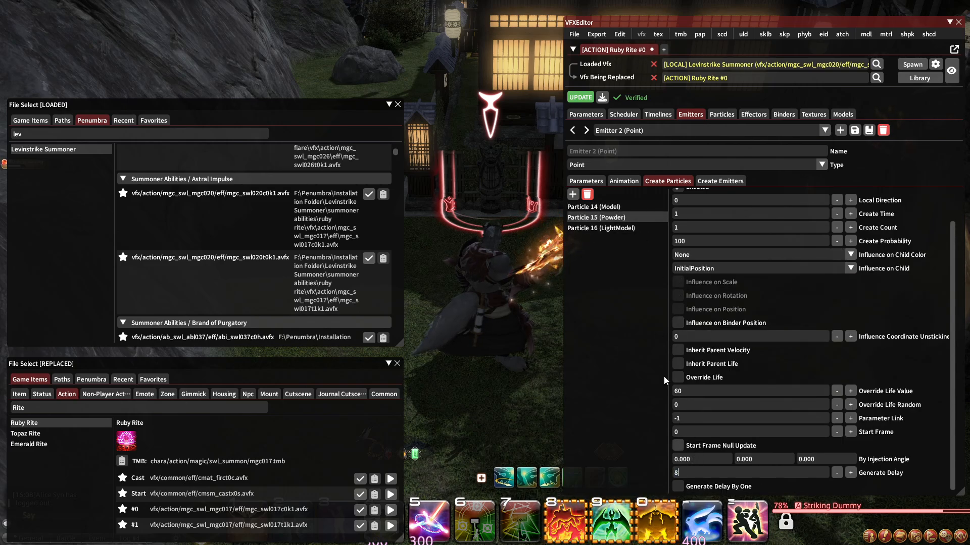
{"action": "left_click", "coordinate": [601, 228]}
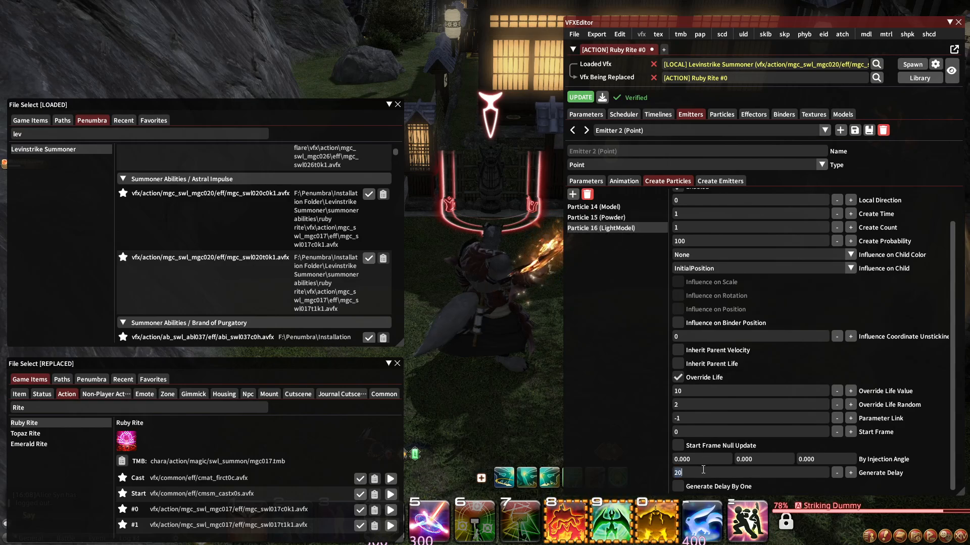
{"action": "left_click", "coordinate": [701, 183]}
{"action": "left_click", "coordinate": [677, 182]}
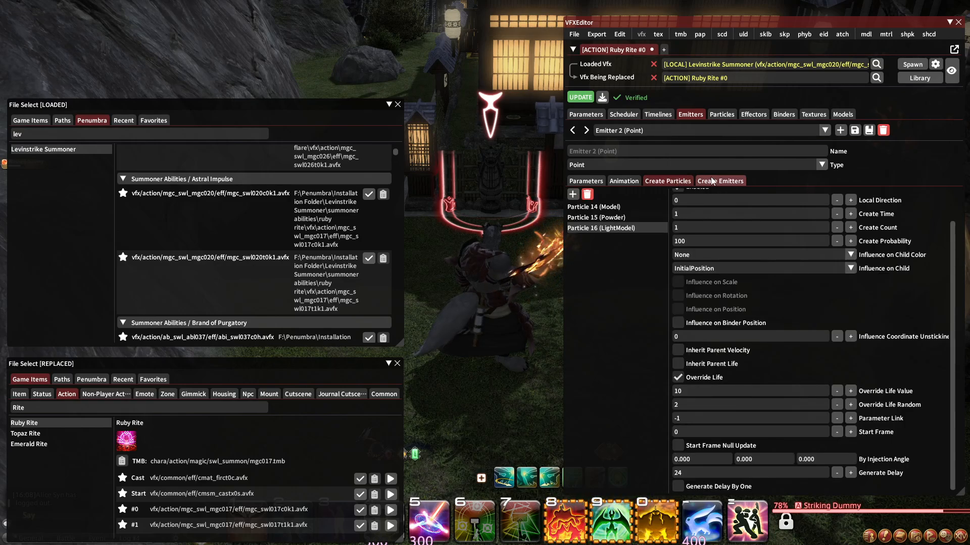
Set the Generate Delay of Emitter 3 (Model), which is created by Emitter 2, to 4.
{"action": "left_click", "coordinate": [708, 183]}
{"action": "left_click", "coordinate": [619, 208]}
{"action": "scroll", "coordinate": [740, 471], "scroll_direction": "down", "scroll_amount": 2}
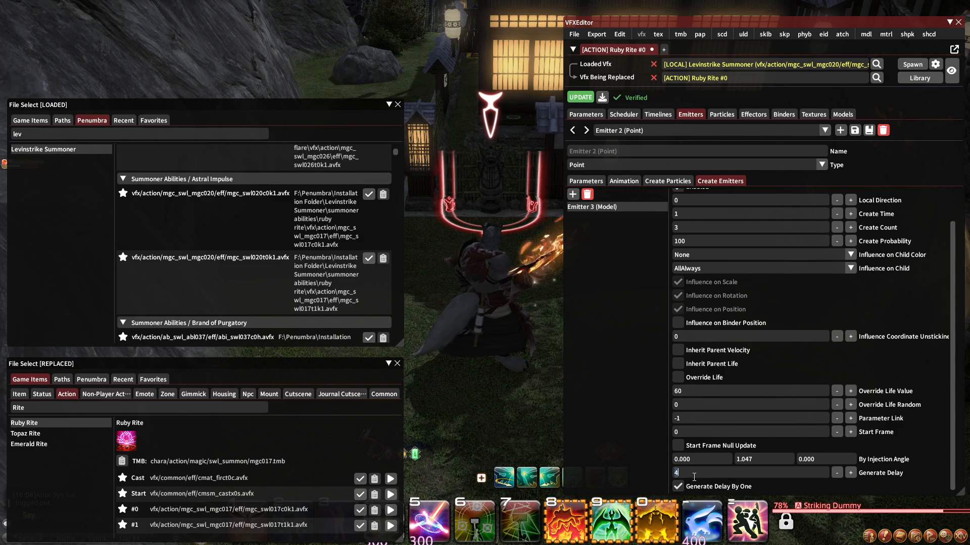
Set the Timeline 0 items to 0–20 for Emitter 1 and 0–30 for Emitter 2, and update the effect.
{"action": "left_click", "coordinate": [666, 115]}
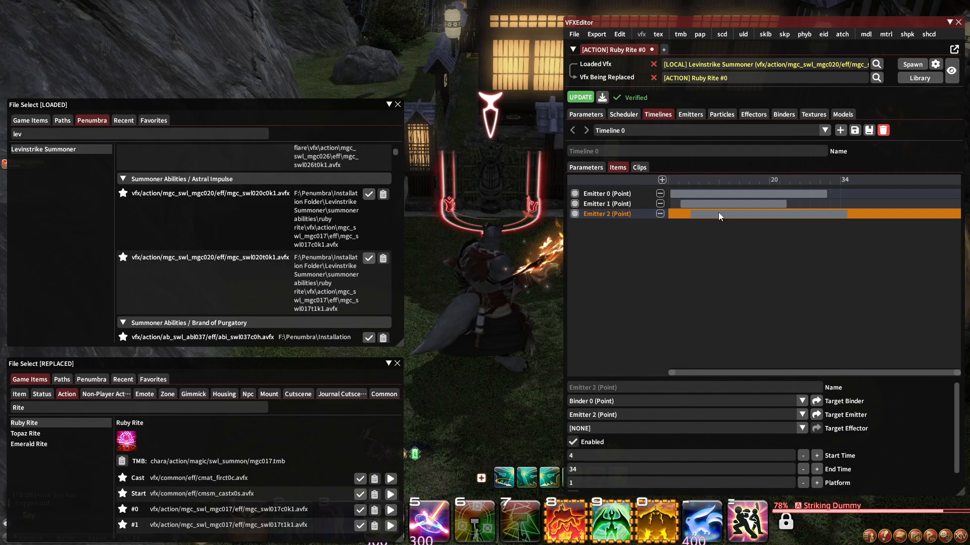
{"action": "left_click", "coordinate": [703, 203]}
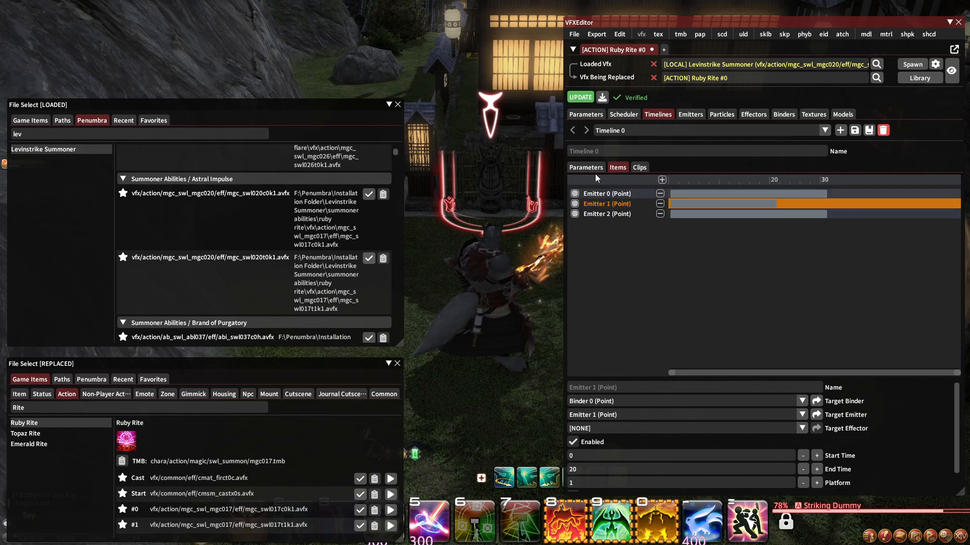
{"action": "left_click", "coordinate": [585, 98]}
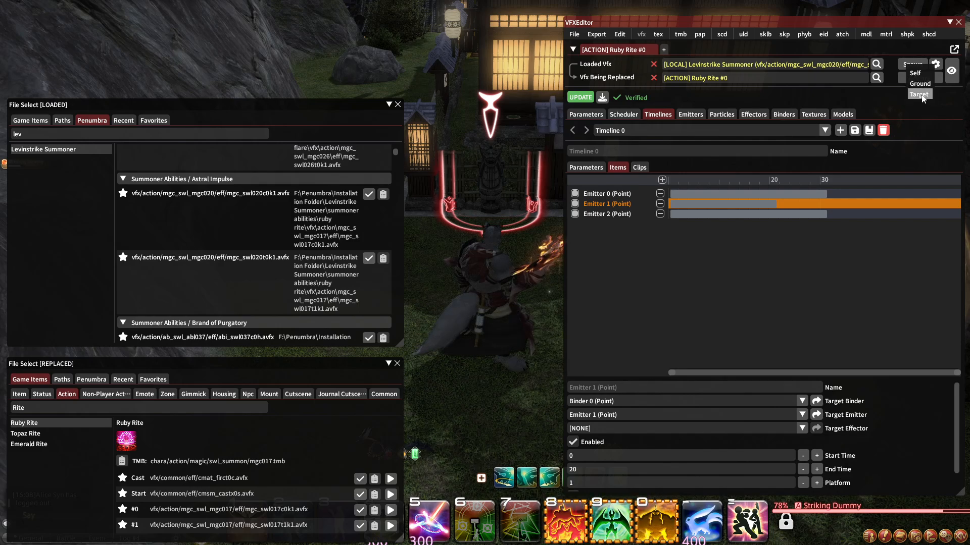
Spawn the updated effect on the target to preview its timing.
{"action": "left_click", "coordinate": [920, 95]}
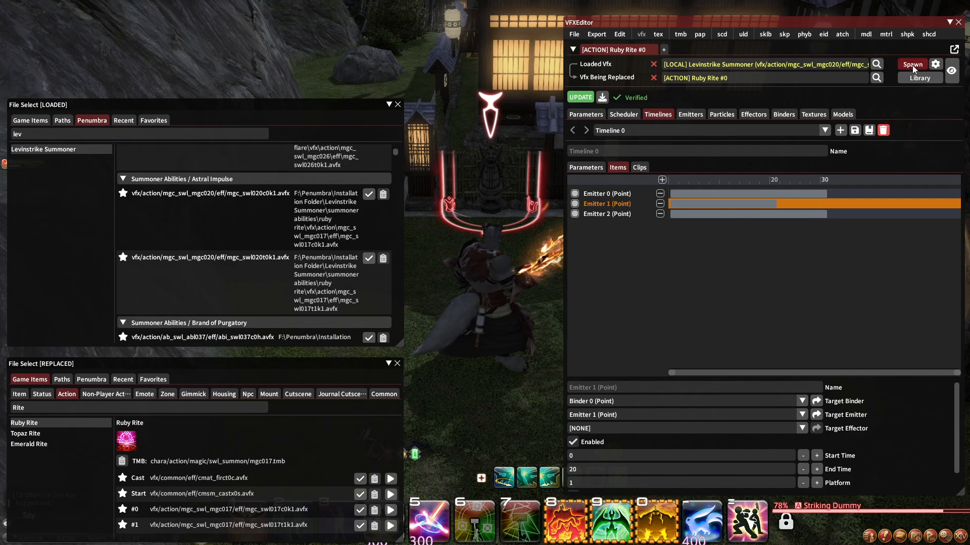
{"action": "left_click", "coordinate": [912, 66]}
{"action": "left_click", "coordinate": [922, 94]}
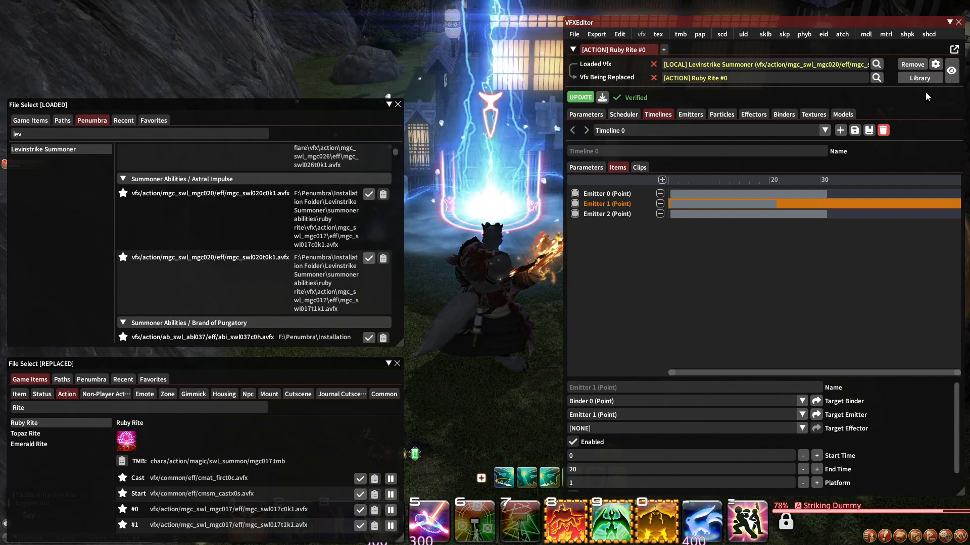
Examine the Position, Color, Rotation and Scale animation of Emitter 2, plus the animation settings of Emitter 1.
{"action": "left_click", "coordinate": [691, 116]}
{"action": "left_click", "coordinate": [622, 182]}
{"action": "left_click", "coordinate": [594, 246]}
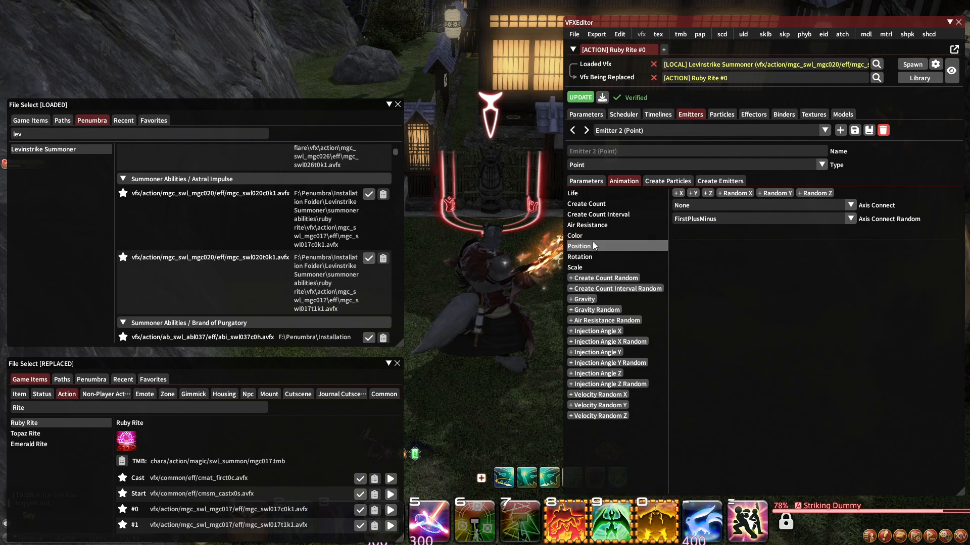
{"action": "left_click", "coordinate": [592, 236]}
{"action": "left_click", "coordinate": [582, 258]}
{"action": "left_click", "coordinate": [575, 268]}
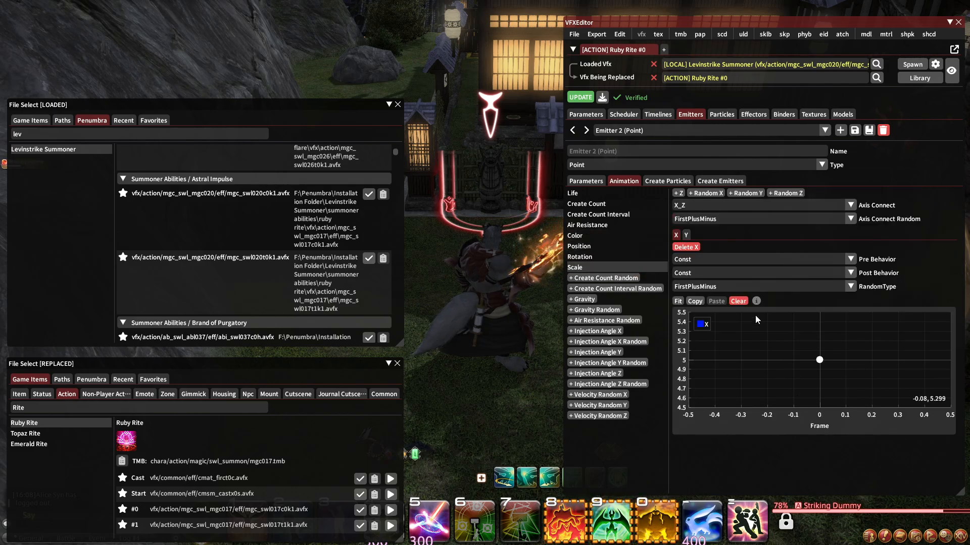
{"action": "left_click", "coordinate": [686, 235]}
{"action": "left_click", "coordinate": [619, 131]}
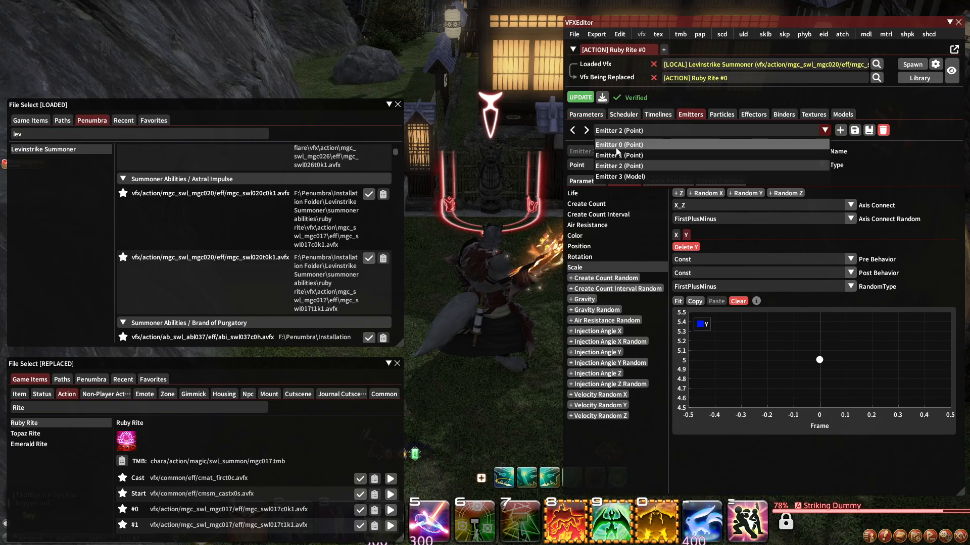
{"action": "left_click", "coordinate": [617, 155]}
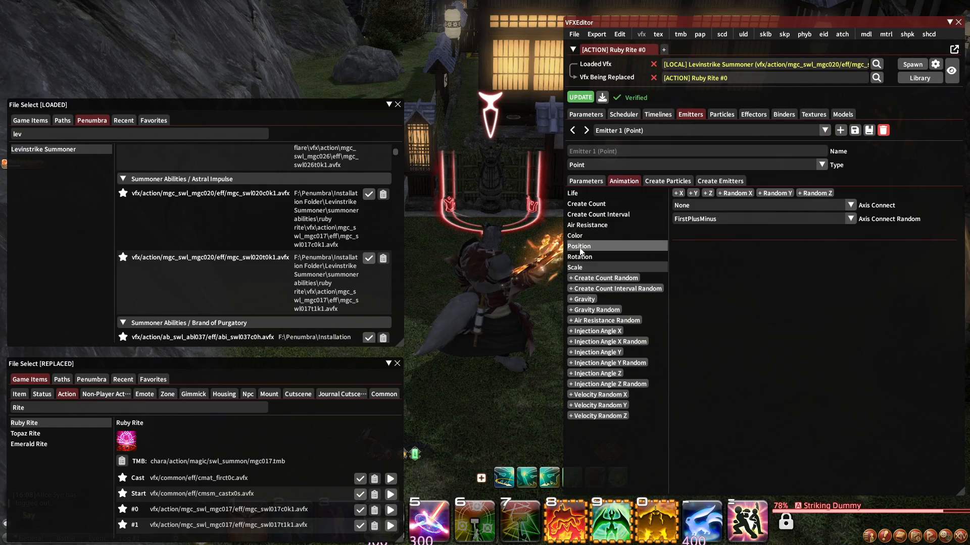
{"action": "left_click", "coordinate": [593, 208]}
Export Timeline 0 with its dependencies to the Timelines folder as "Amethyst Rite Target".
{"action": "left_click", "coordinate": [656, 114]}
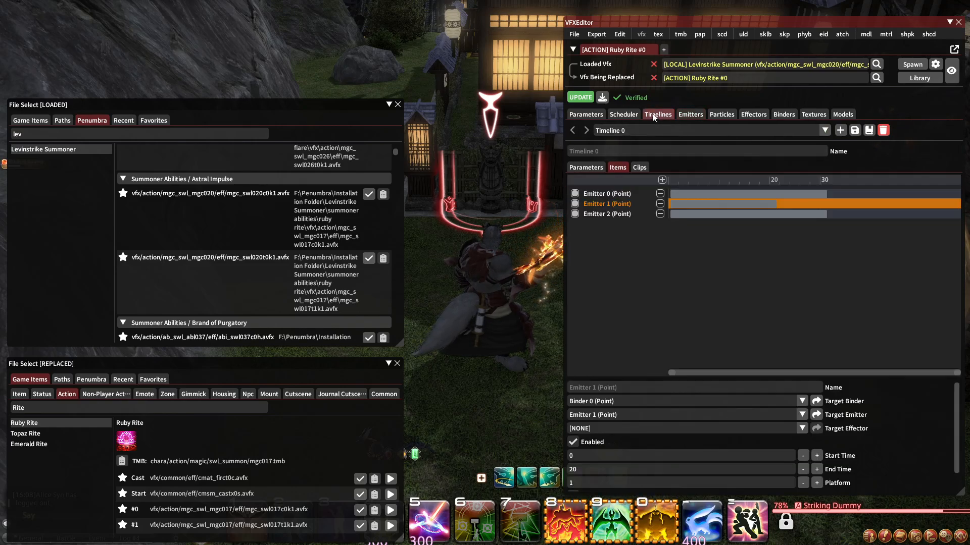
{"action": "left_click", "coordinate": [855, 130]}
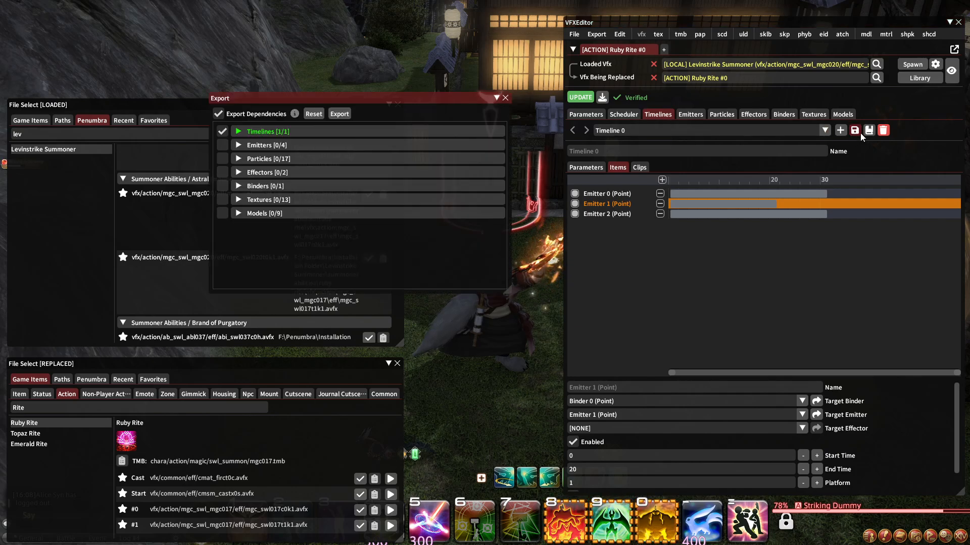
{"action": "left_click", "coordinate": [338, 113]}
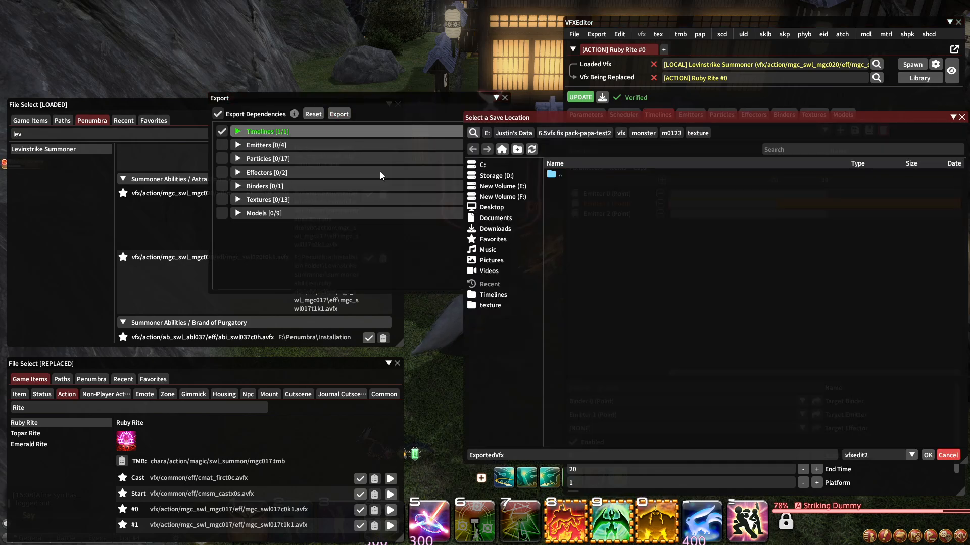
{"action": "left_click", "coordinate": [492, 382]}
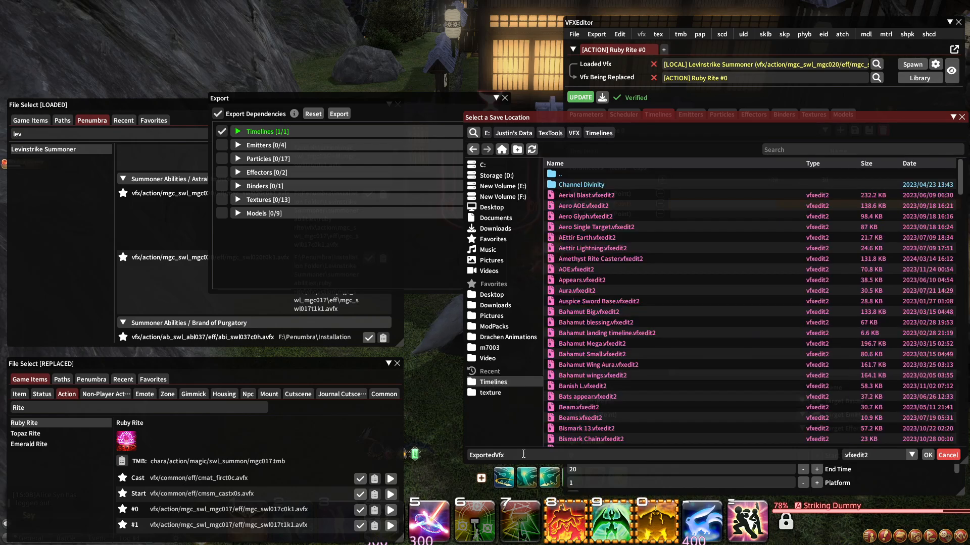
{"action": "type", "text": "Am"}
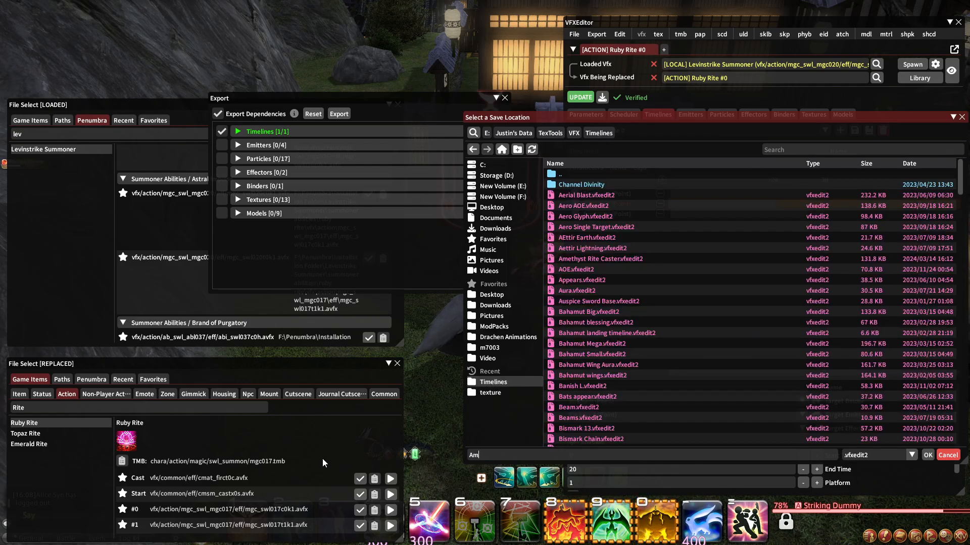
{"action": "type", "text": "ethyst Rite "}
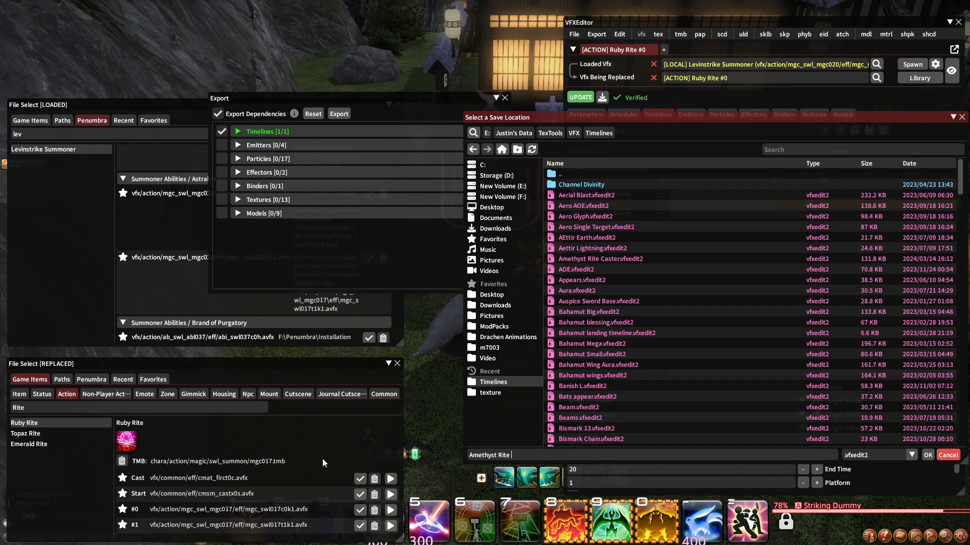
{"action": "type", "text": "Target"}
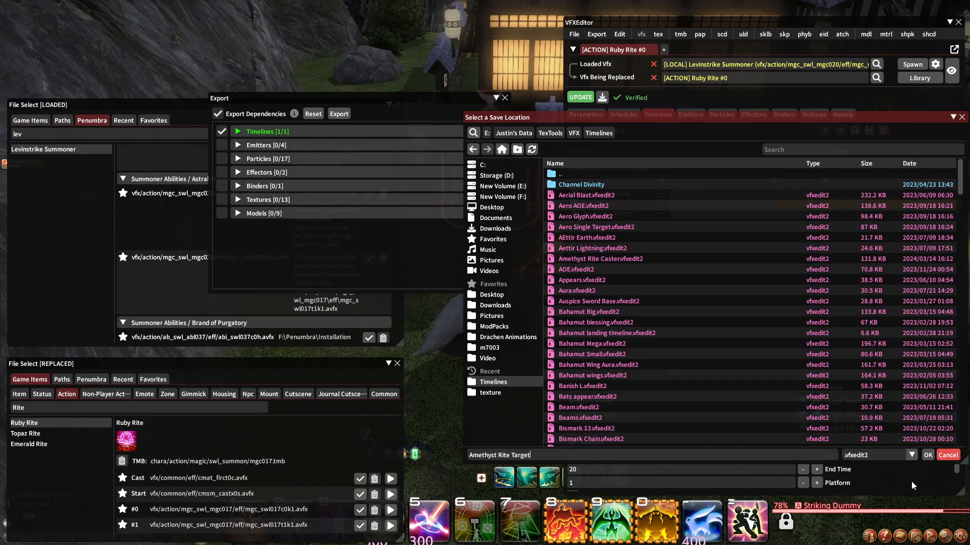
{"action": "left_click", "coordinate": [928, 455]}
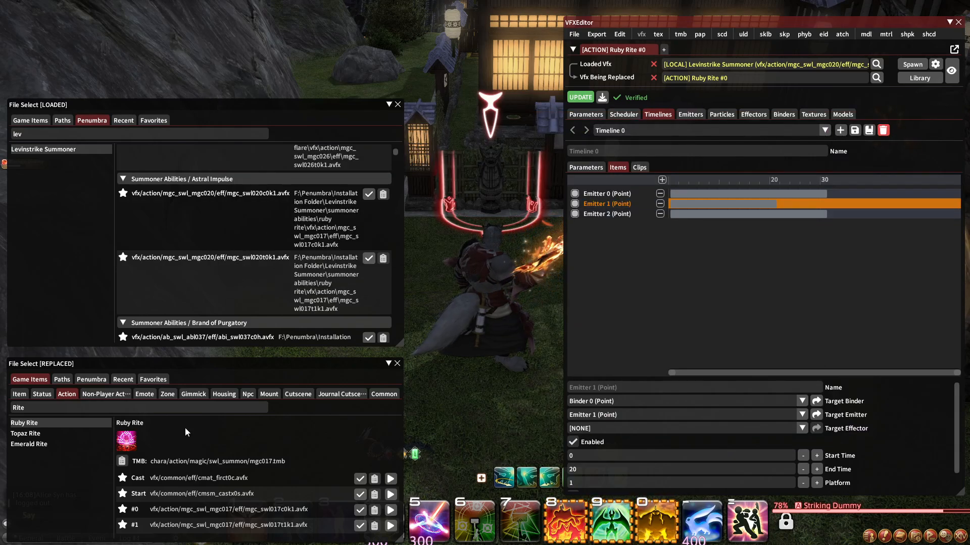
Find the Emerald Rite action among the game items and load its #0 effect.
{"action": "left_click", "coordinate": [62, 120]}
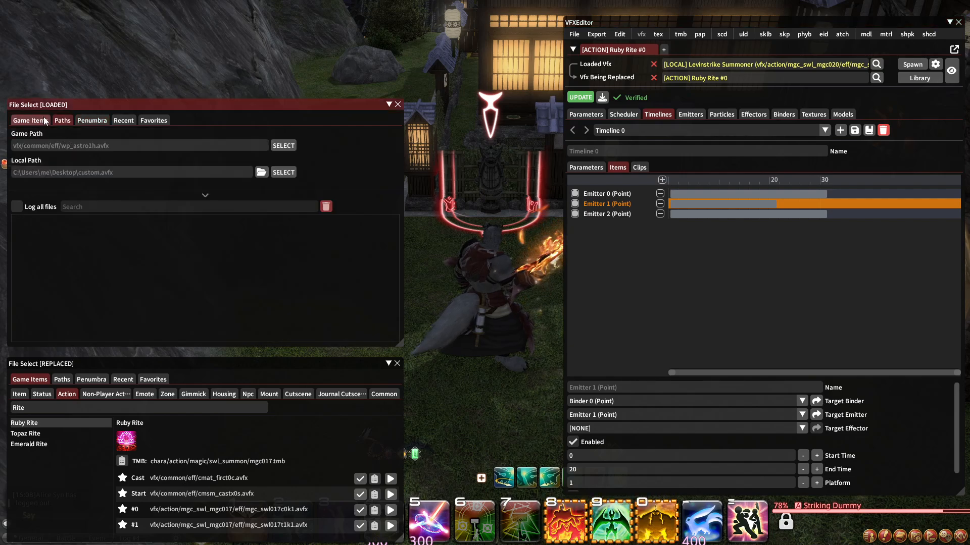
{"action": "left_click", "coordinate": [44, 120]}
{"action": "left_click", "coordinate": [68, 135]}
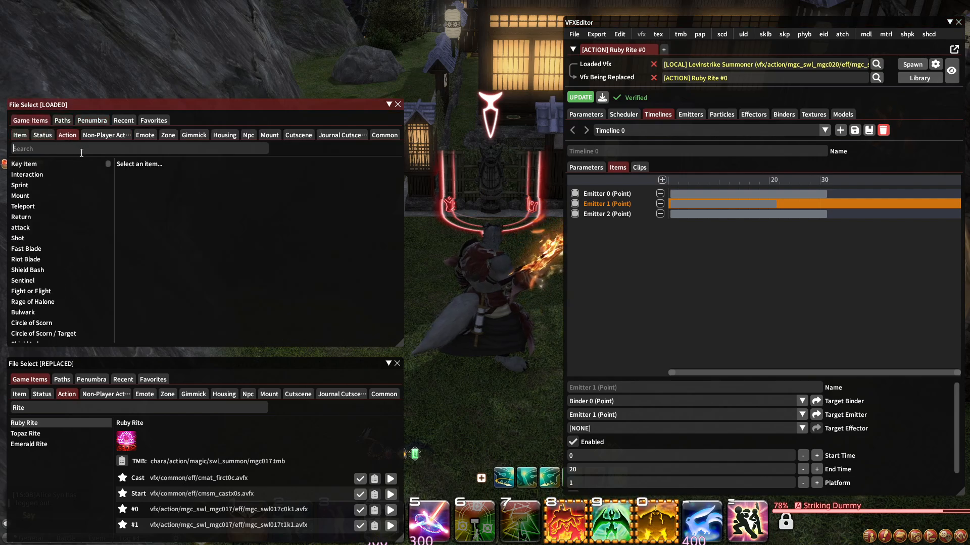
{"action": "type", "text": "Emerald Rite"}
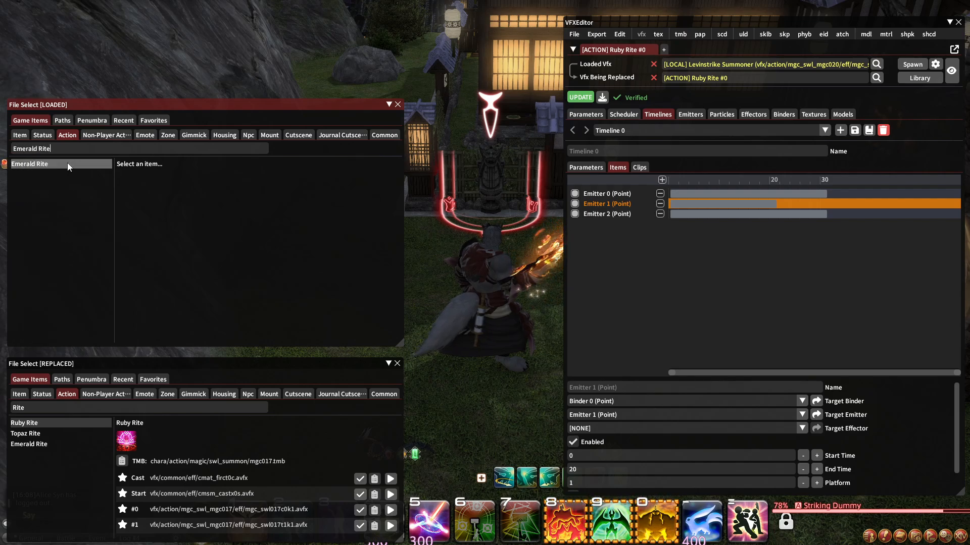
{"action": "left_click", "coordinate": [68, 163]}
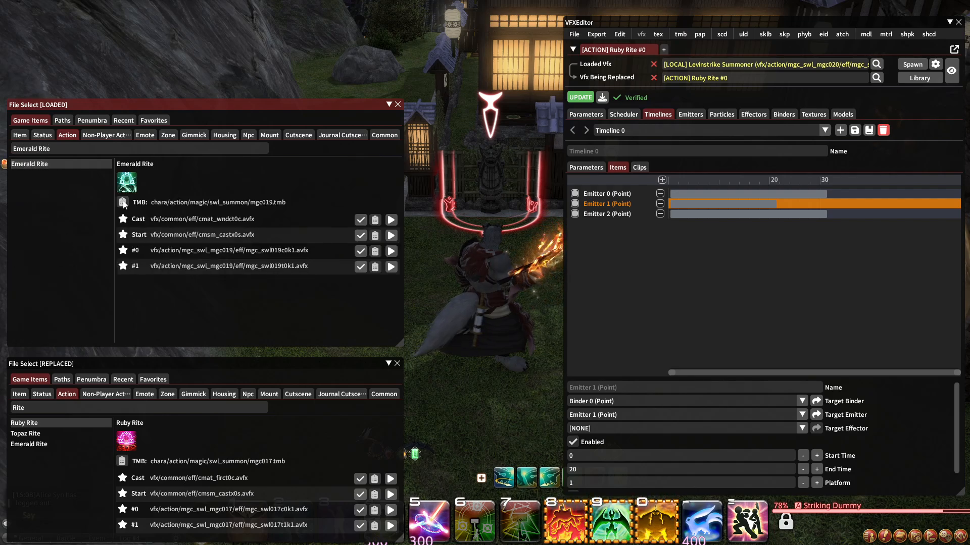
{"action": "left_click", "coordinate": [359, 251]}
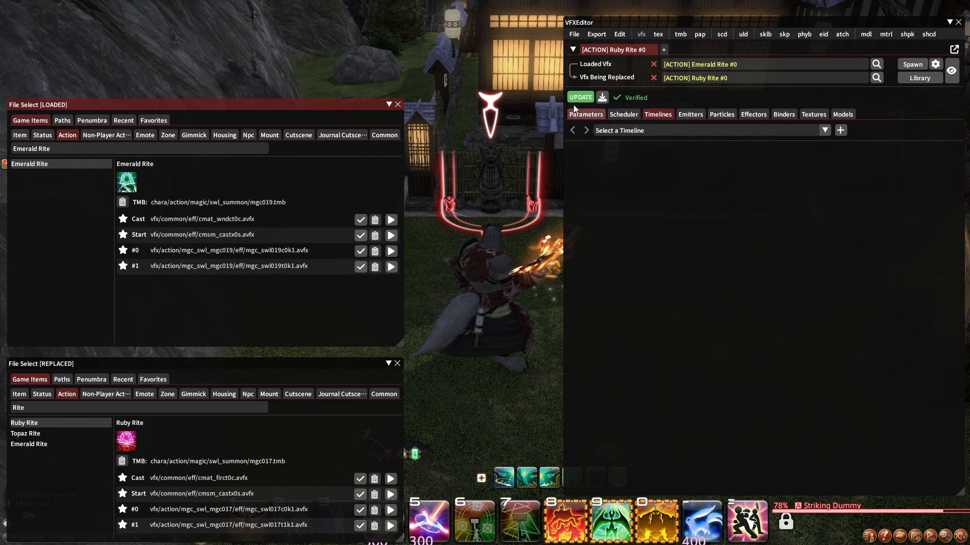
Open Timeline 0 of Emerald Rite #0 and examine the target binders and timings of its emitter items.
{"action": "left_click", "coordinate": [652, 131]}
{"action": "left_click", "coordinate": [651, 131]}
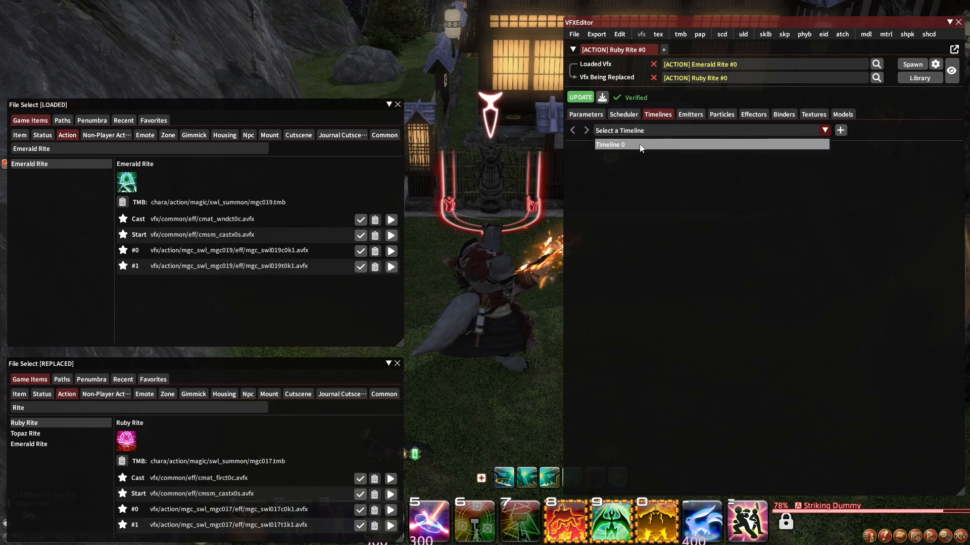
{"action": "left_click", "coordinate": [641, 144]}
{"action": "left_click", "coordinate": [602, 196]}
{"action": "left_click", "coordinate": [602, 203]}
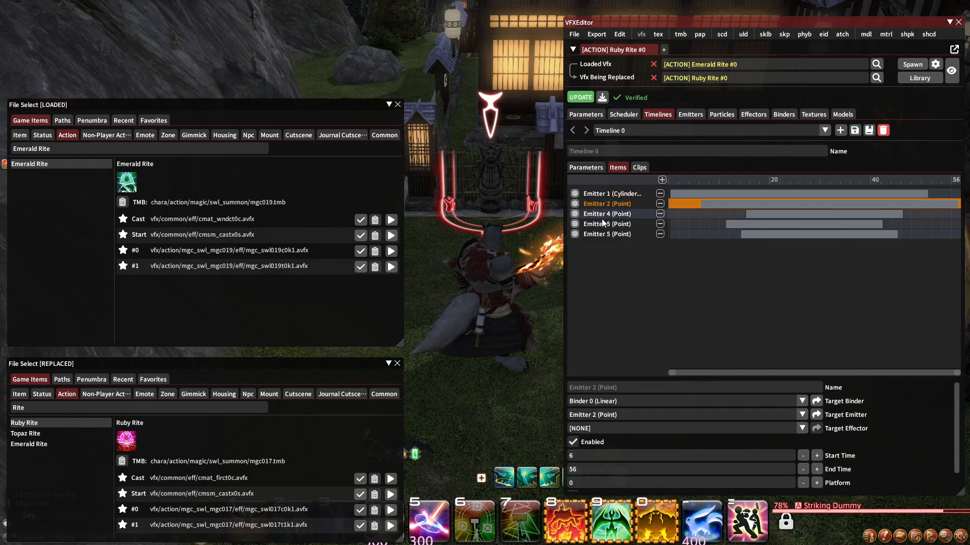
{"action": "left_click", "coordinate": [601, 223]}
{"action": "left_click", "coordinate": [600, 233]}
{"action": "left_click", "coordinate": [604, 214]}
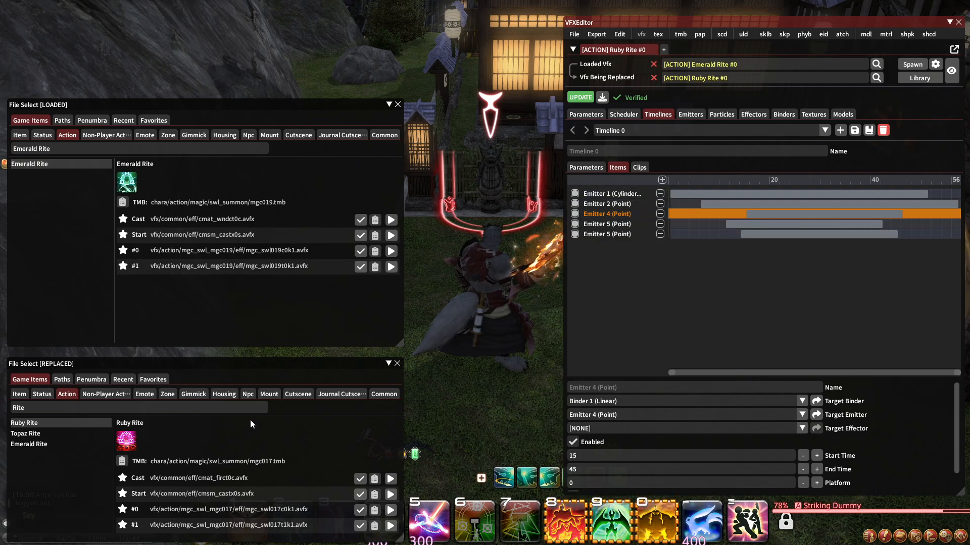
Reselect Ruby Rite #0 as the effect being replaced and recheck the binder of each Timeline 0 item.
{"action": "left_click", "coordinate": [362, 510]}
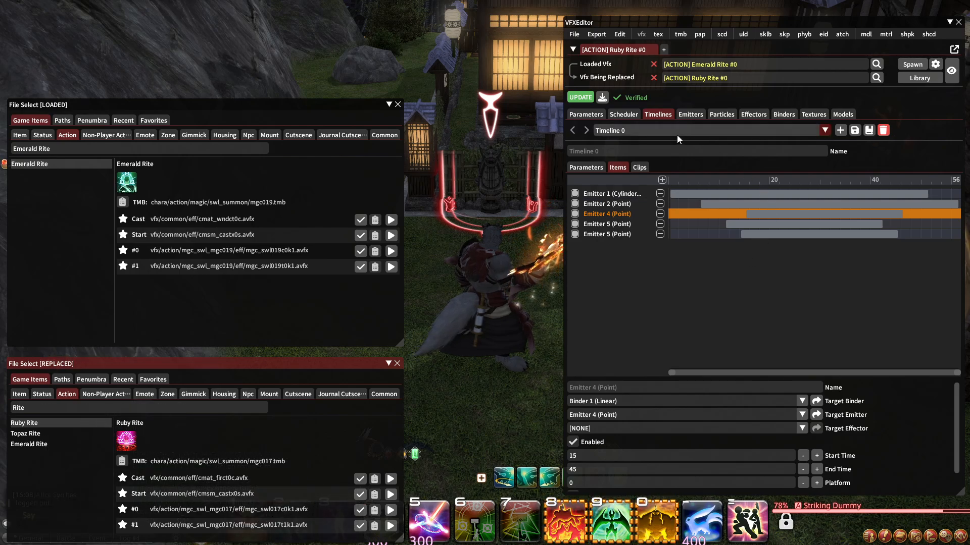
{"action": "left_click", "coordinate": [661, 130]}
{"action": "left_click", "coordinate": [662, 129]}
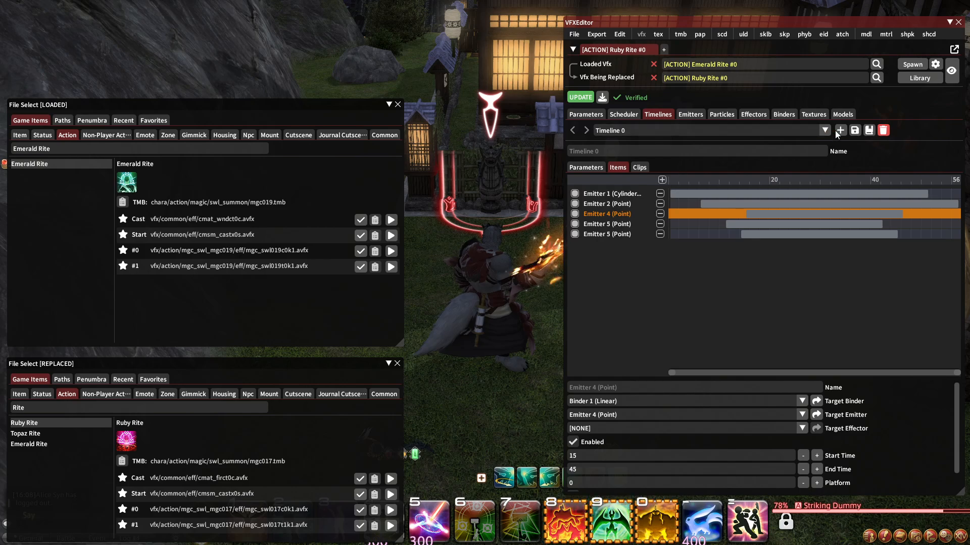
{"action": "left_click", "coordinate": [617, 195]}
{"action": "left_click", "coordinate": [610, 203]}
{"action": "left_click", "coordinate": [605, 214]}
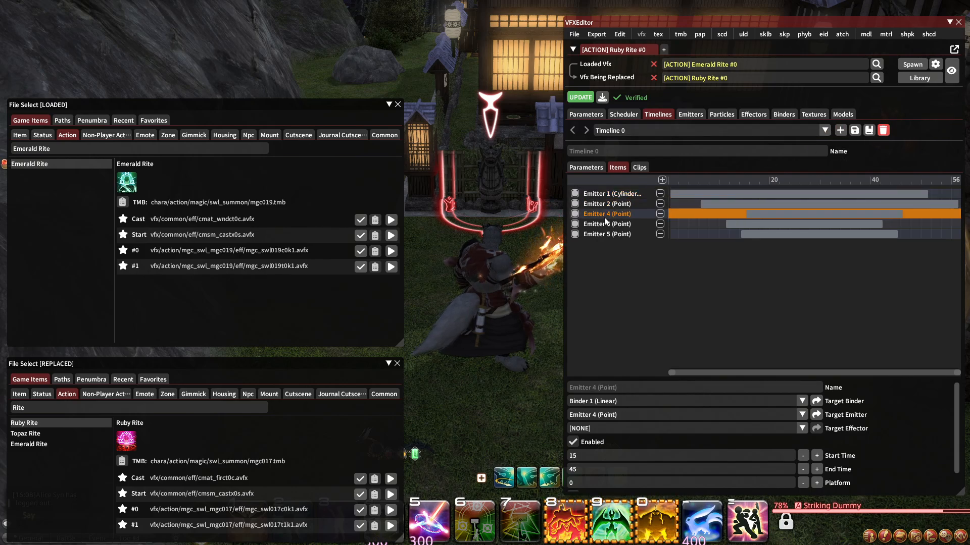
{"action": "left_click", "coordinate": [599, 234]}
{"action": "left_click", "coordinate": [600, 225]}
{"action": "left_click", "coordinate": [601, 214]}
{"action": "left_click", "coordinate": [602, 203]}
{"action": "left_click", "coordinate": [603, 194]}
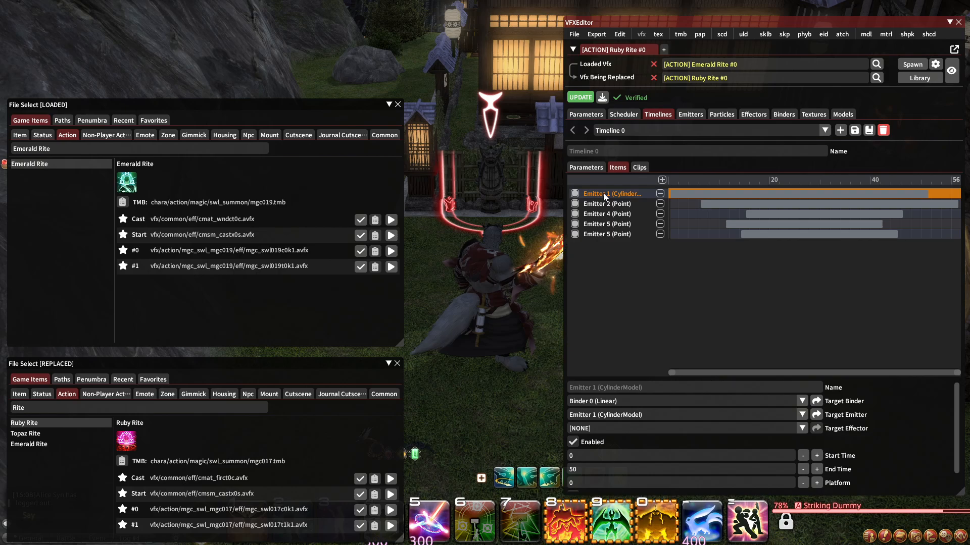
{"action": "left_click", "coordinate": [608, 235]}
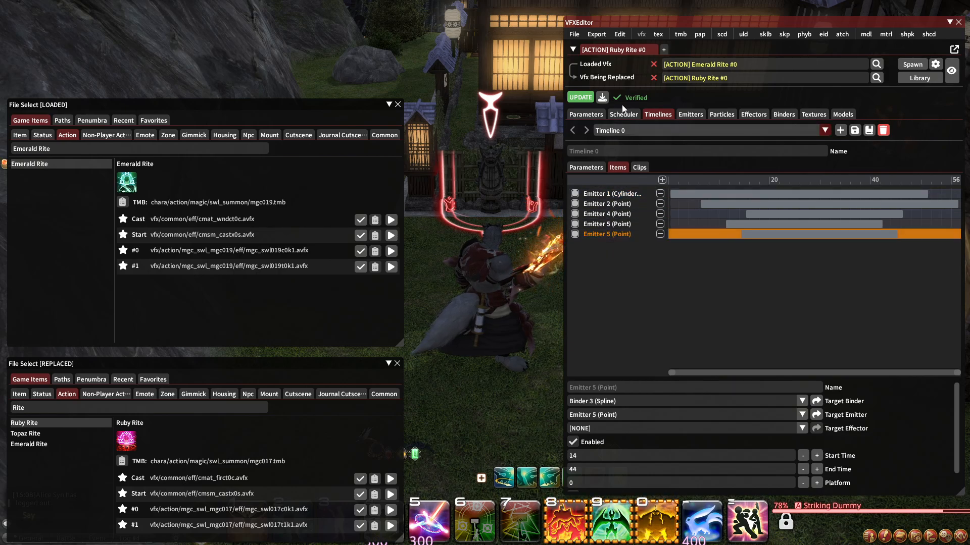
Add a second effect document with Emerald Rite #1 loaded and Ruby Rite #1 as the effect being replaced.
{"action": "left_click", "coordinate": [664, 50]}
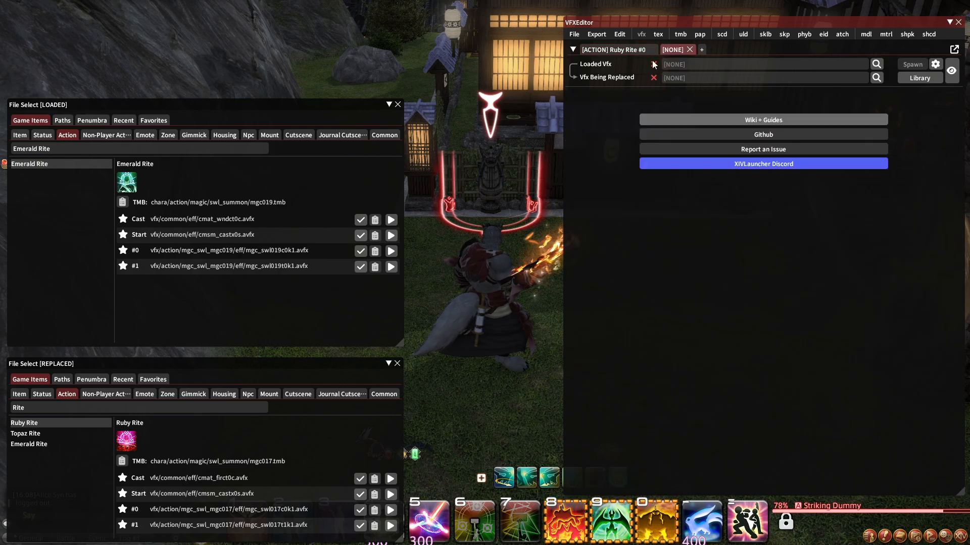
{"action": "left_click", "coordinate": [361, 266]}
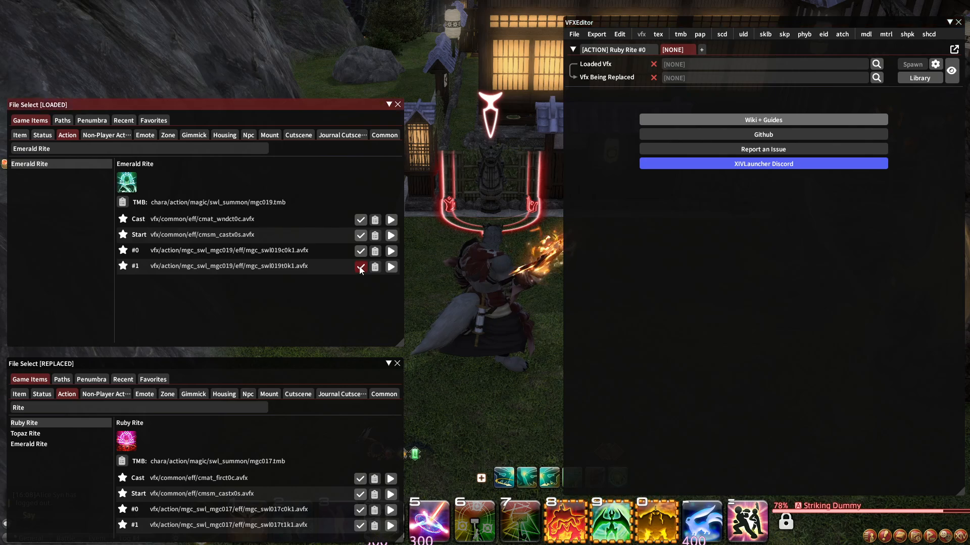
{"action": "left_click", "coordinate": [360, 526]}
Open Timeline 0 of Emerald Rite #1 and examine the binders and start times of its emitter items.
{"action": "left_click", "coordinate": [644, 131]}
{"action": "left_click", "coordinate": [647, 145]}
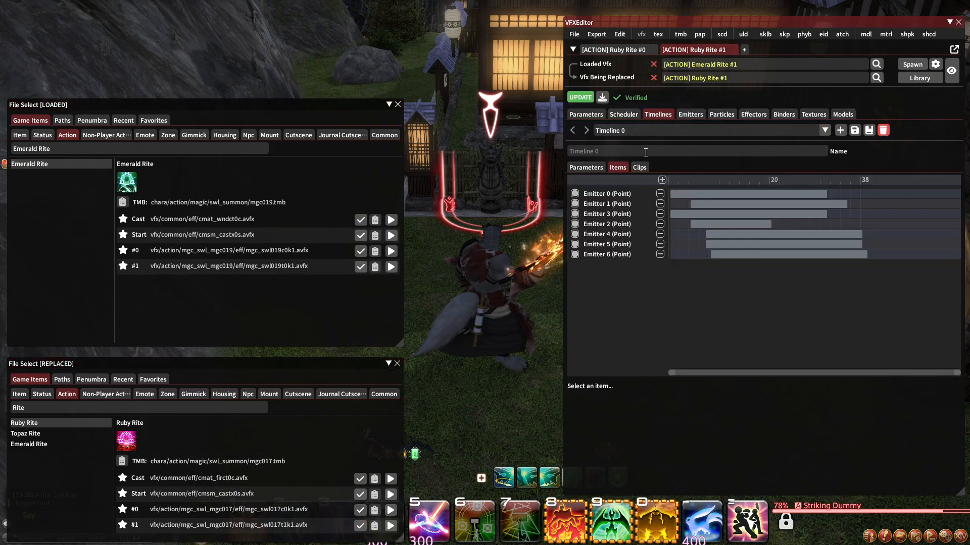
{"action": "left_click", "coordinate": [626, 194]}
{"action": "left_click", "coordinate": [620, 203]}
{"action": "left_click", "coordinate": [613, 214]}
{"action": "left_click", "coordinate": [611, 235]}
{"action": "left_click", "coordinate": [610, 244]}
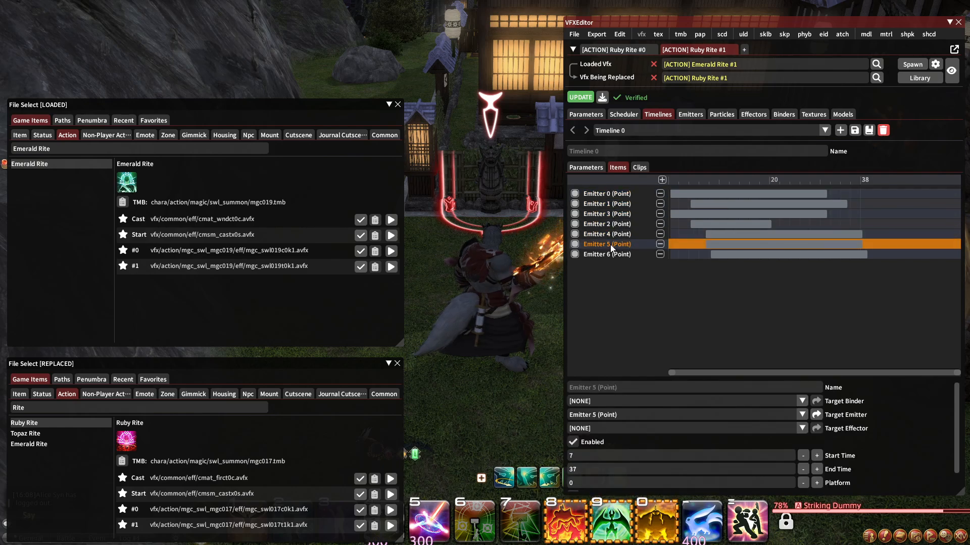
Recheck the target binders of the Timeline 0 items and compare them with the timeline's own Binder Select.
{"action": "left_click", "coordinate": [610, 256]}
{"action": "left_click", "coordinate": [609, 245]}
{"action": "left_click", "coordinate": [609, 234]}
{"action": "left_click", "coordinate": [608, 214]}
{"action": "left_click", "coordinate": [606, 203]}
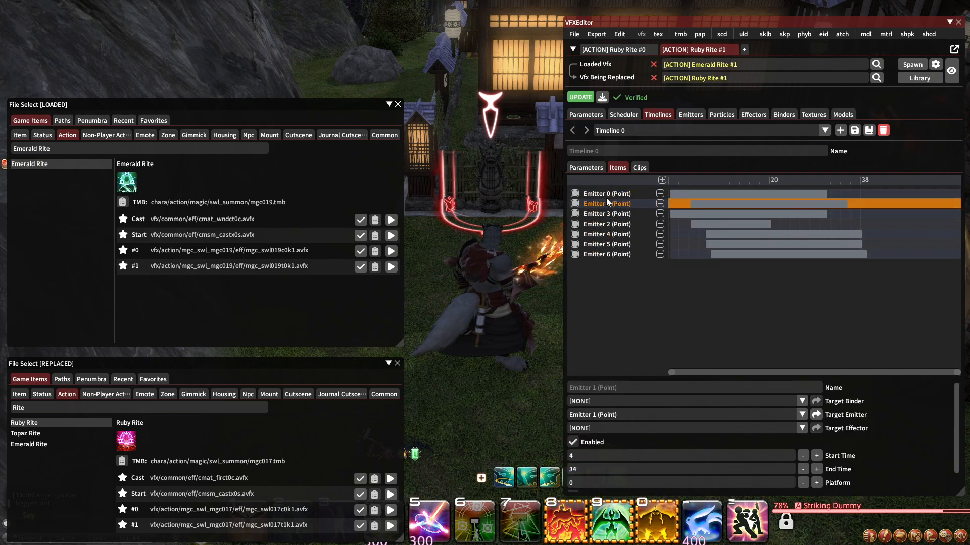
{"action": "left_click", "coordinate": [606, 192]}
{"action": "left_click", "coordinate": [585, 167]}
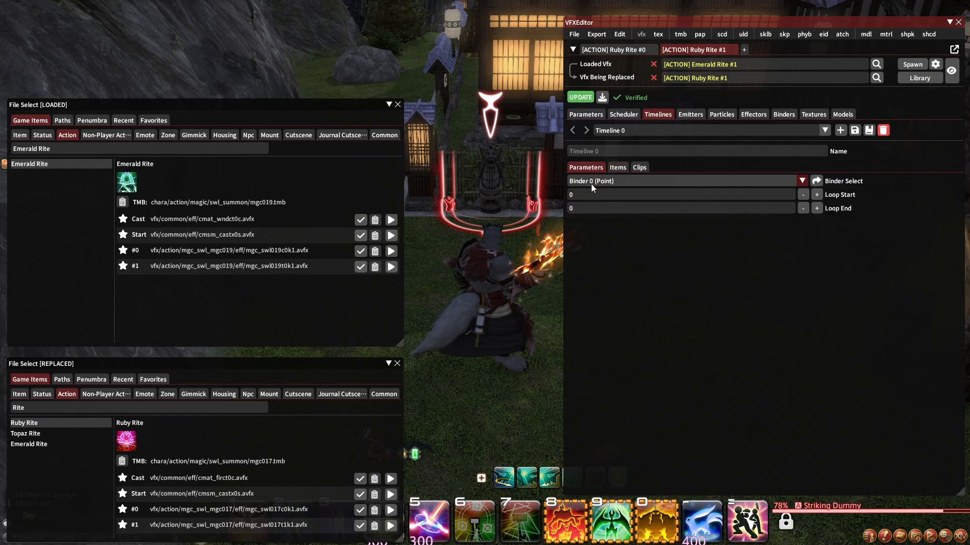
{"action": "left_click", "coordinate": [611, 169]}
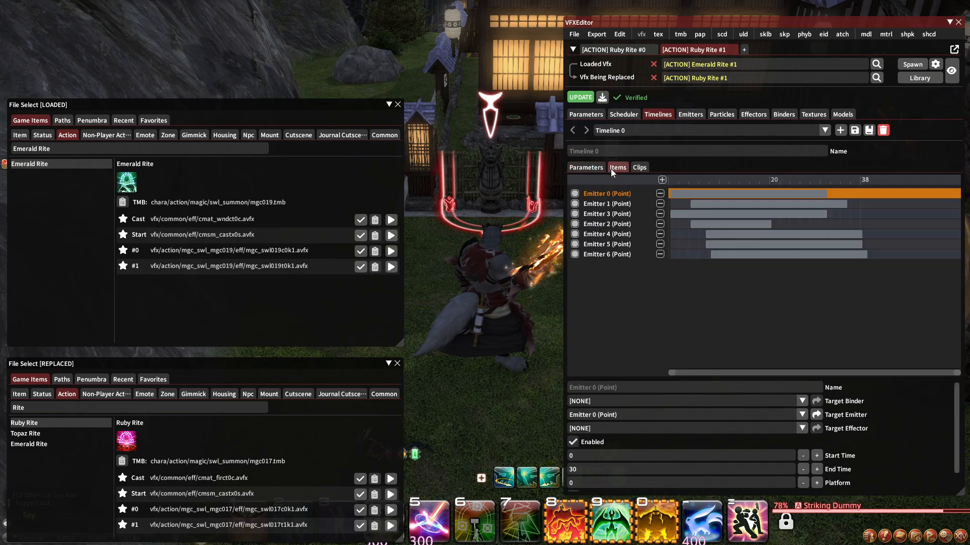
Set the Target Binder of the Emitter 0, Emitter 1 and Emitter 3 items in Timeline 0 to Binder 0 (Point).
{"action": "left_click", "coordinate": [596, 402]}
{"action": "left_click", "coordinate": [602, 427]}
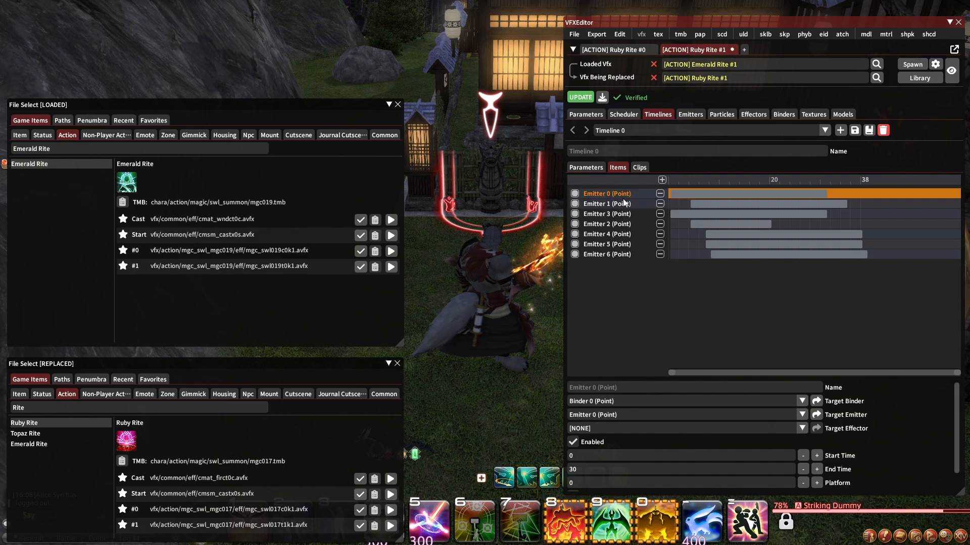
{"action": "left_click", "coordinate": [606, 204]}
{"action": "left_click", "coordinate": [616, 402]}
{"action": "left_click", "coordinate": [614, 426]}
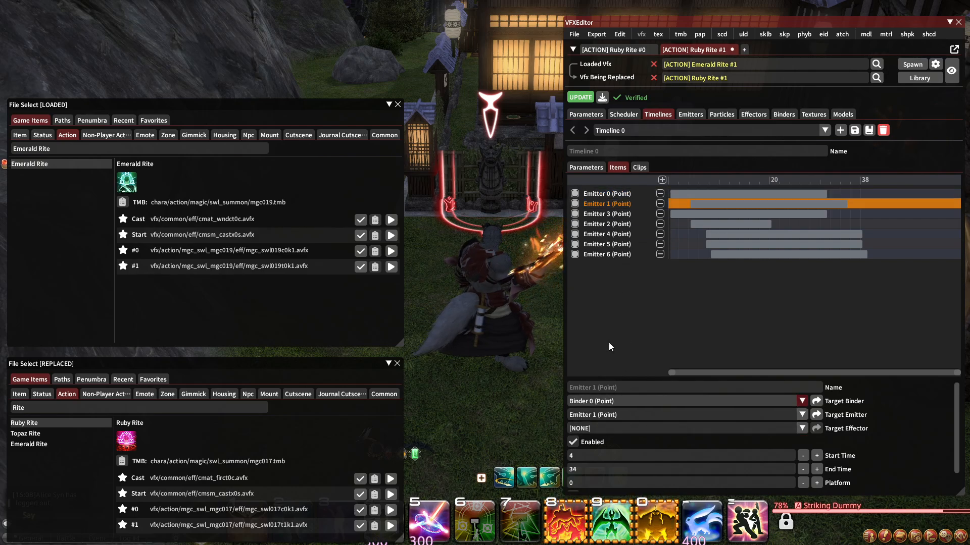
{"action": "left_click", "coordinate": [610, 212]}
{"action": "left_click", "coordinate": [608, 400]}
{"action": "left_click", "coordinate": [614, 426]}
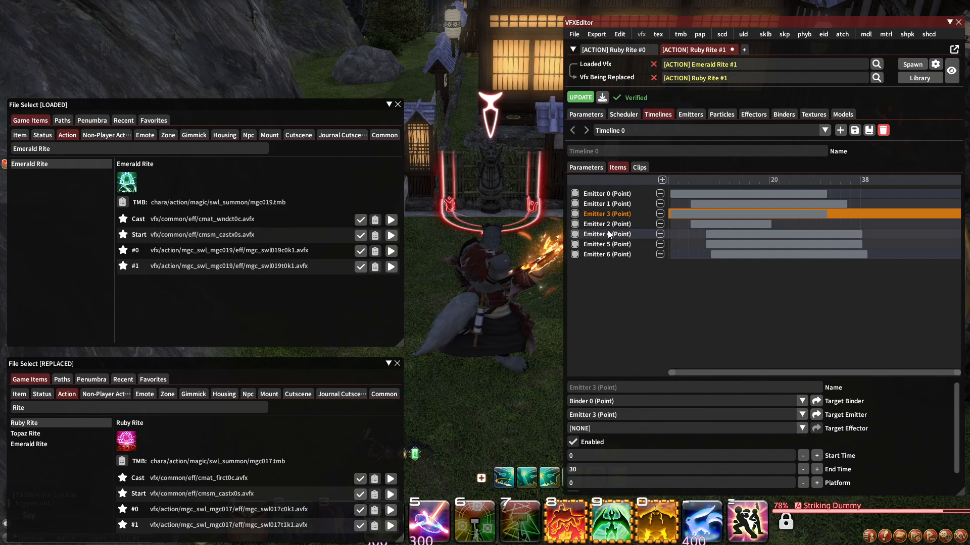
Assign Binder 0 (Point) as Target Binder to the remaining Timeline 0 items, Emitters 2, 4, 5 and 6.
{"action": "left_click", "coordinate": [608, 224]}
{"action": "left_click", "coordinate": [605, 400]}
{"action": "left_click", "coordinate": [604, 425]}
{"action": "left_click", "coordinate": [601, 234]}
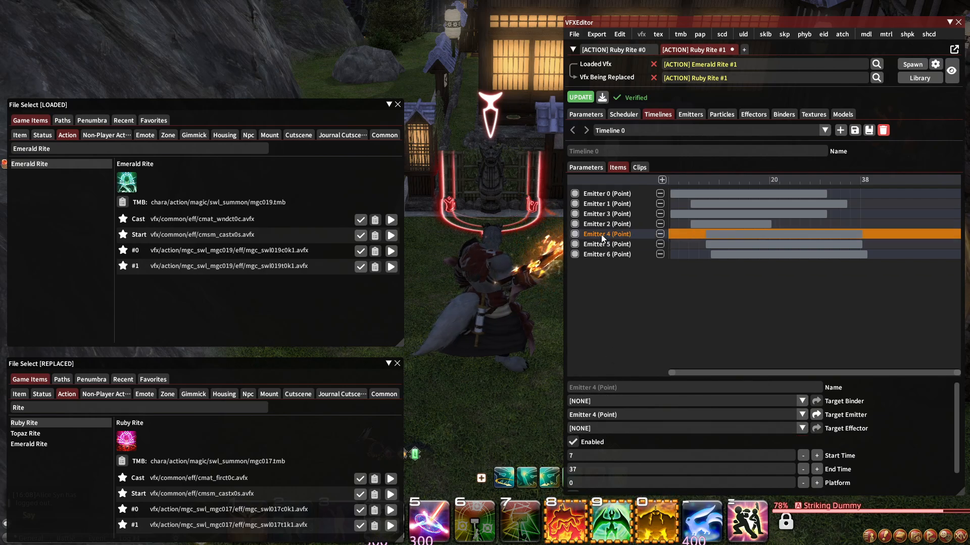
{"action": "left_click", "coordinate": [595, 401]}
{"action": "left_click", "coordinate": [596, 431]}
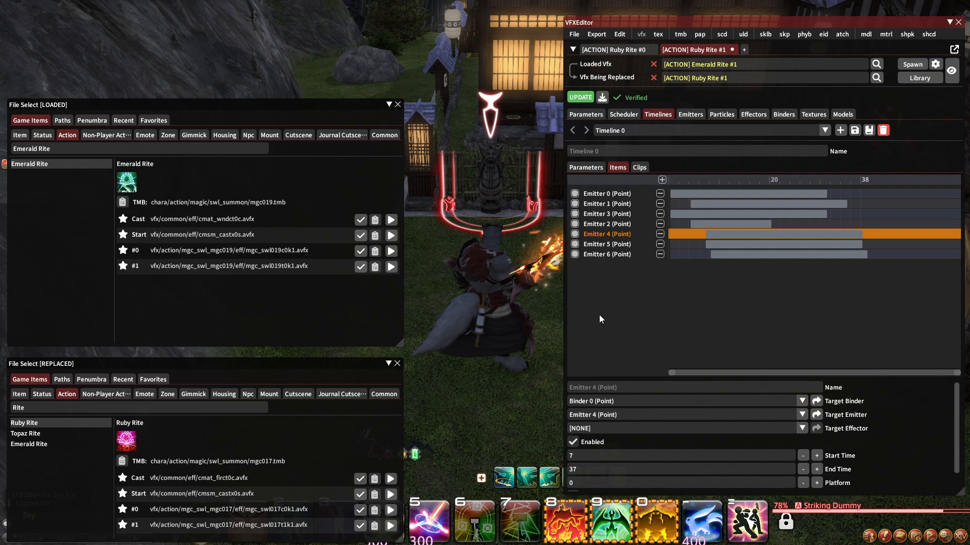
{"action": "left_click", "coordinate": [606, 244]}
{"action": "left_click", "coordinate": [601, 401]}
{"action": "left_click", "coordinate": [609, 425]}
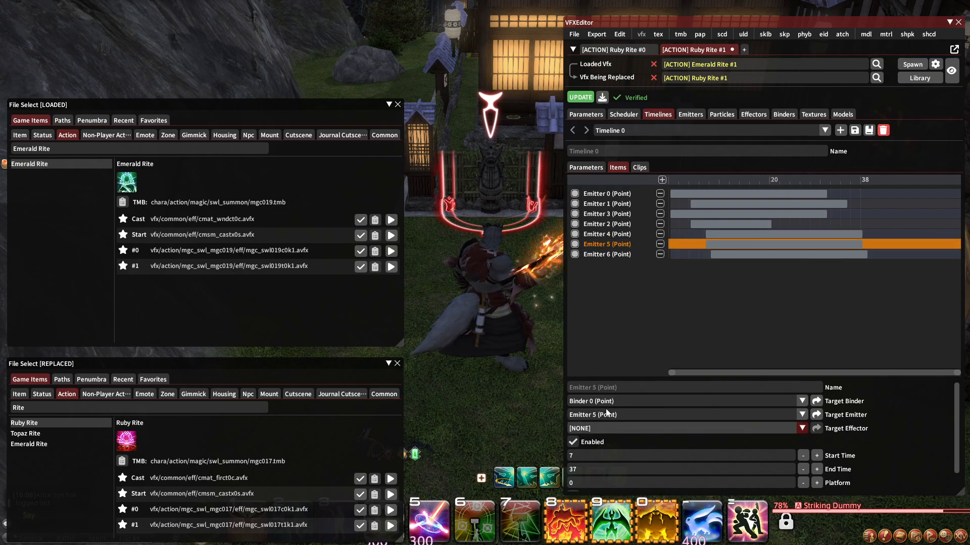
{"action": "left_click", "coordinate": [606, 254]}
{"action": "left_click", "coordinate": [600, 403]}
{"action": "left_click", "coordinate": [599, 424]}
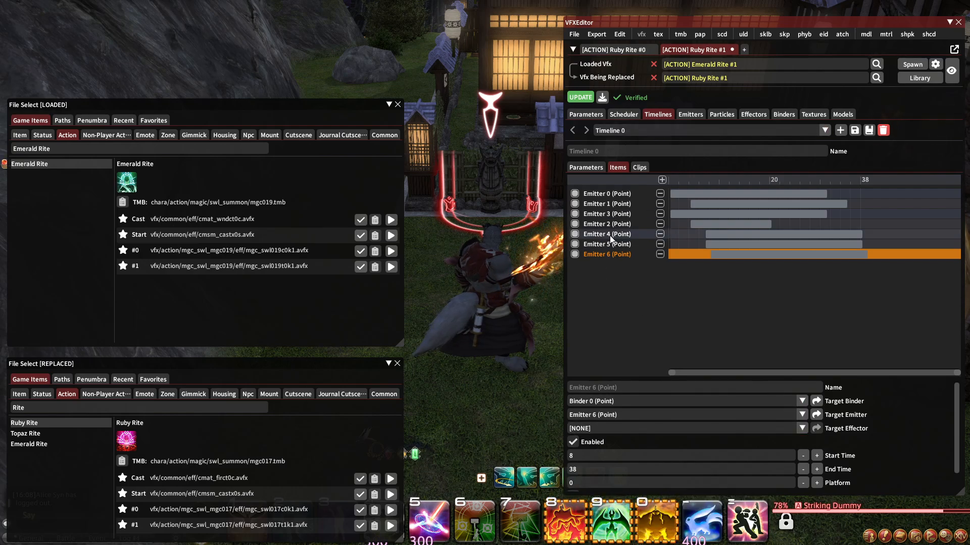
Examine the parameters and properties of Binder 0 (Point), and recheck the timings of the Emitter 0 and Emitter 1 timeline items.
{"action": "left_click", "coordinate": [613, 203]}
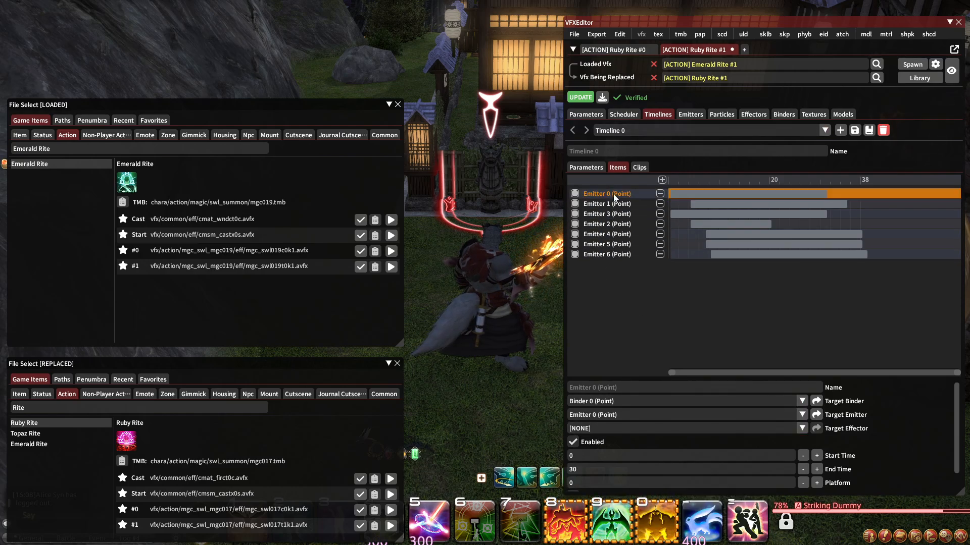
{"action": "left_click", "coordinate": [783, 114]}
{"action": "left_click", "coordinate": [681, 131]}
{"action": "left_click", "coordinate": [661, 146]}
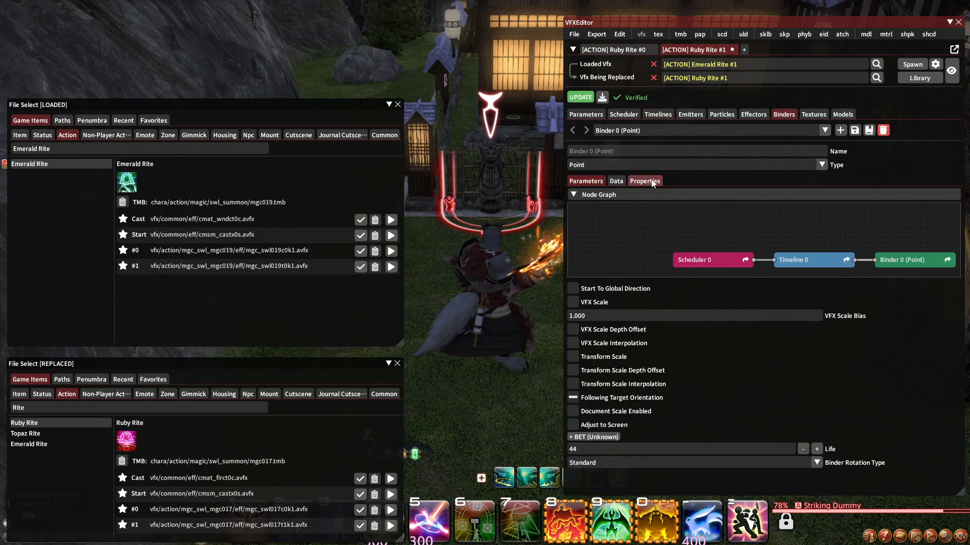
{"action": "left_click", "coordinate": [644, 181]}
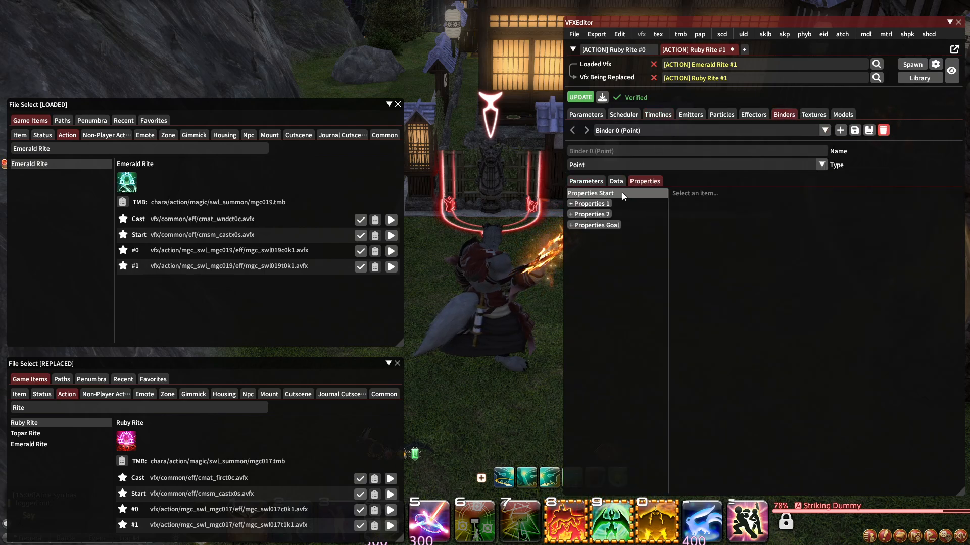
{"action": "left_click", "coordinate": [585, 182]}
{"action": "left_click", "coordinate": [648, 180]}
{"action": "left_click", "coordinate": [665, 114]}
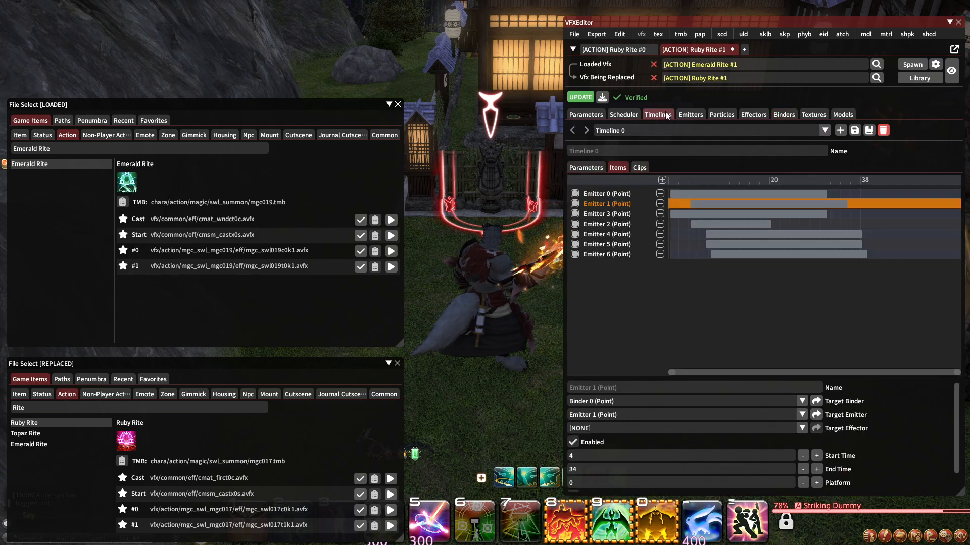
{"action": "left_click", "coordinate": [607, 194]}
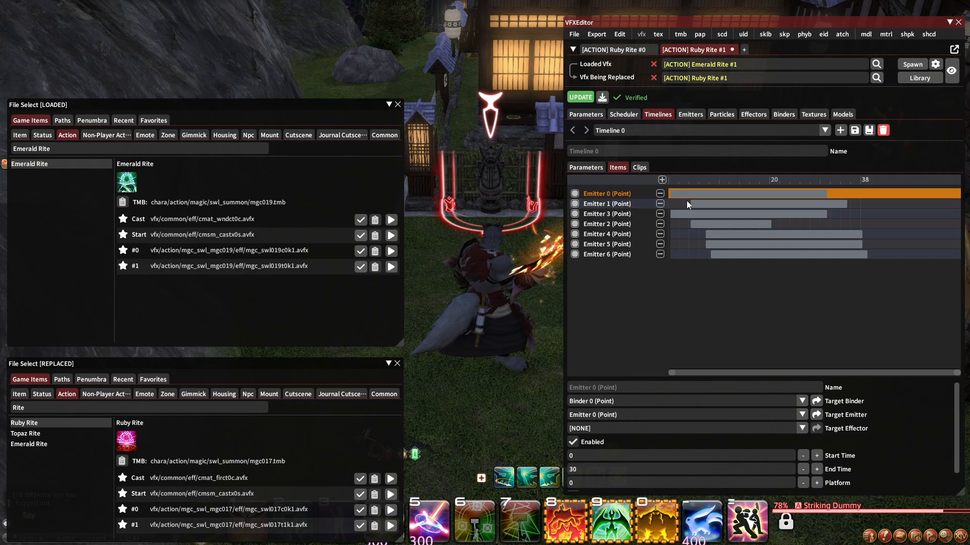
{"action": "left_click", "coordinate": [608, 204]}
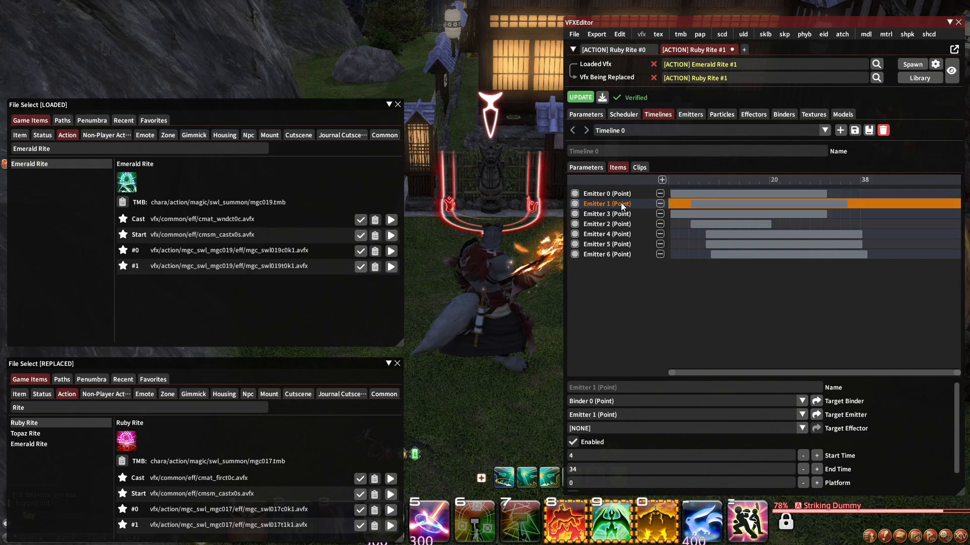
In Emitter 1, adjust the Generate Delay of created Particles 3 to 8, entering 4 for Particles 5 and 6 and 12 for Particle 8.
{"action": "left_click", "coordinate": [703, 116]}
{"action": "left_click", "coordinate": [679, 130]}
{"action": "left_click", "coordinate": [631, 153]}
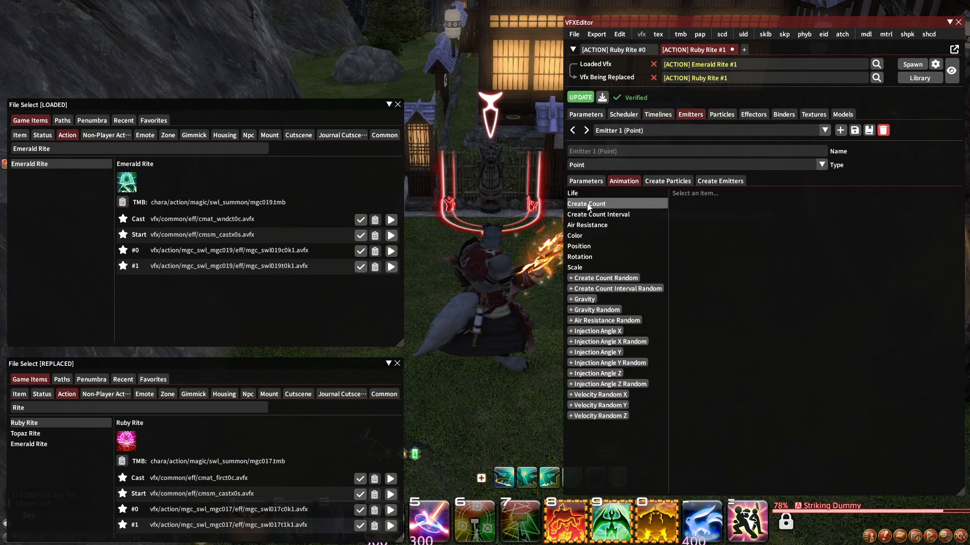
{"action": "left_click", "coordinate": [667, 181]}
{"action": "left_click", "coordinate": [607, 206]}
{"action": "scroll", "coordinate": [727, 422], "scroll_direction": "down", "scroll_amount": 2}
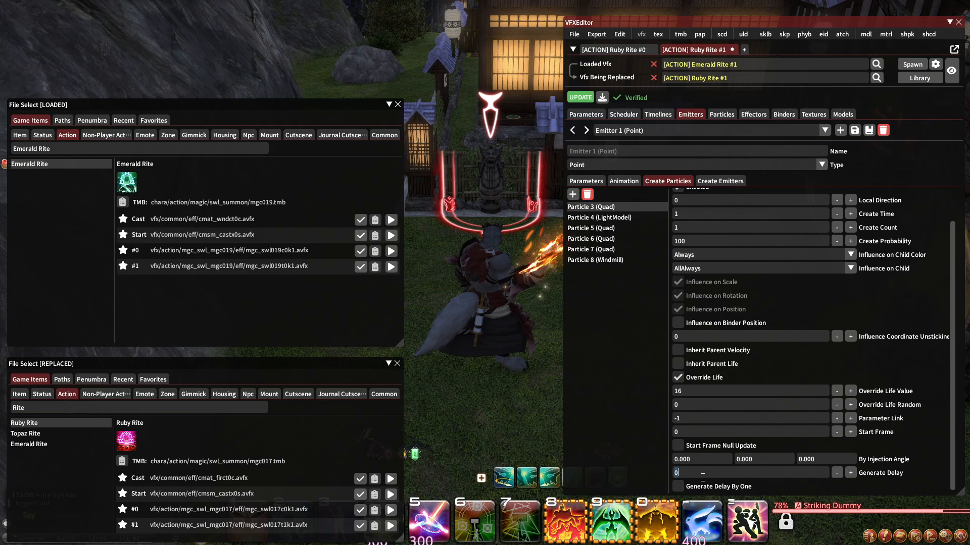
{"action": "left_click", "coordinate": [599, 217]}
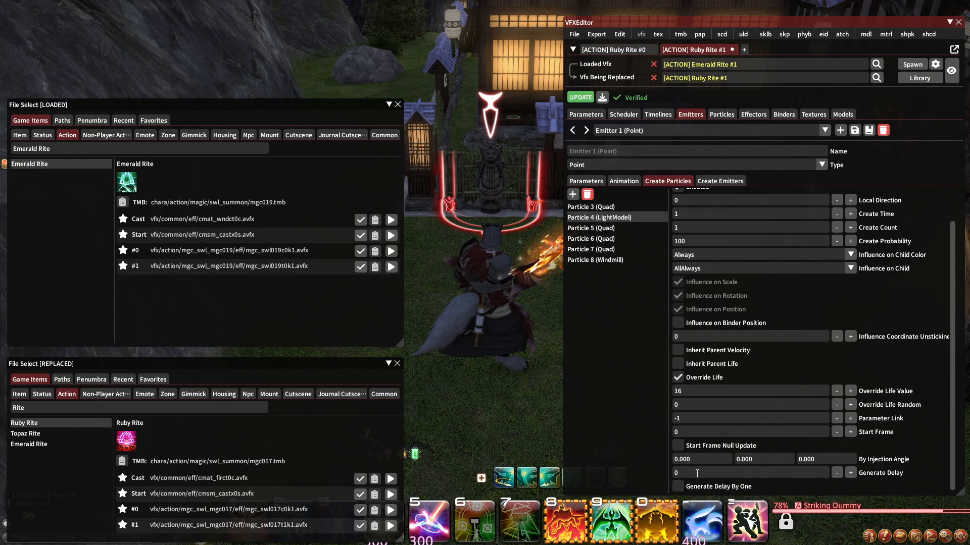
{"action": "left_click", "coordinate": [593, 228]}
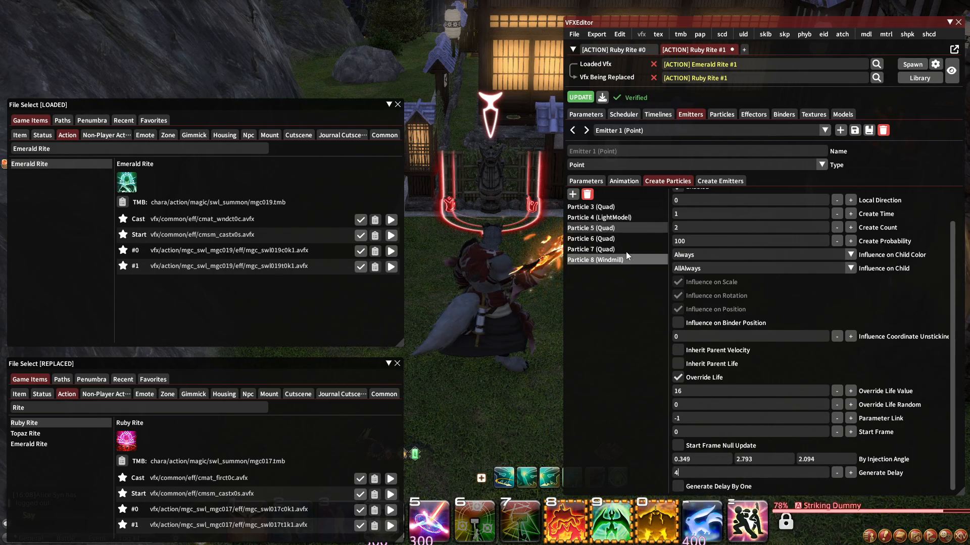
{"action": "left_click", "coordinate": [623, 234]}
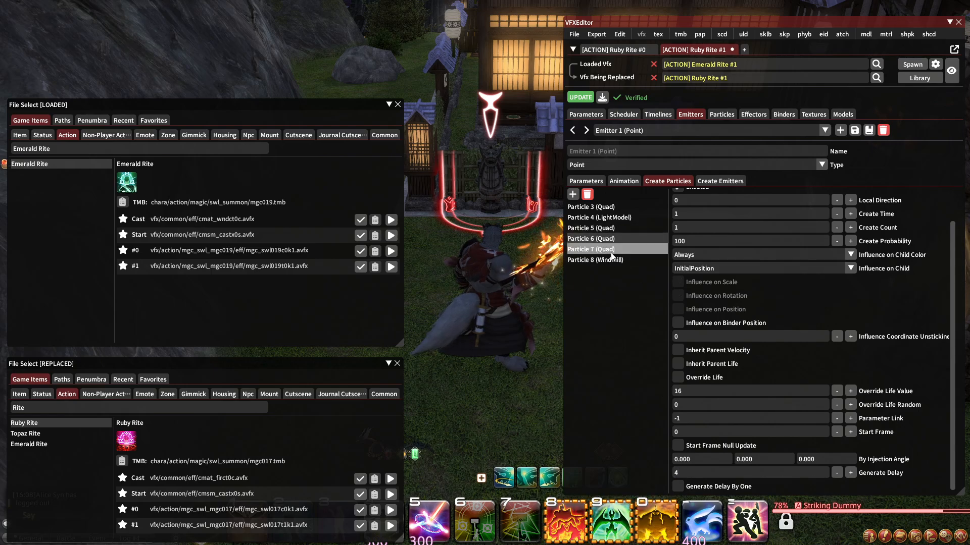
{"action": "left_click", "coordinate": [591, 249]}
{"action": "left_click", "coordinate": [595, 260]}
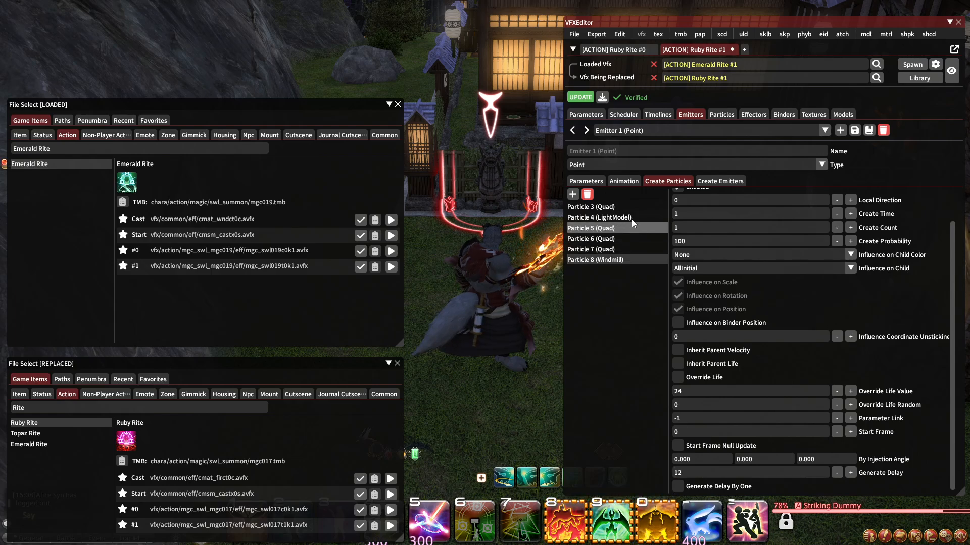
In Emitter 1's Scale animation, set the last X key's time to 20 and the preceding key's time to 12.
{"action": "left_click", "coordinate": [623, 181]}
{"action": "left_click", "coordinate": [581, 246]}
{"action": "left_click", "coordinate": [584, 266]}
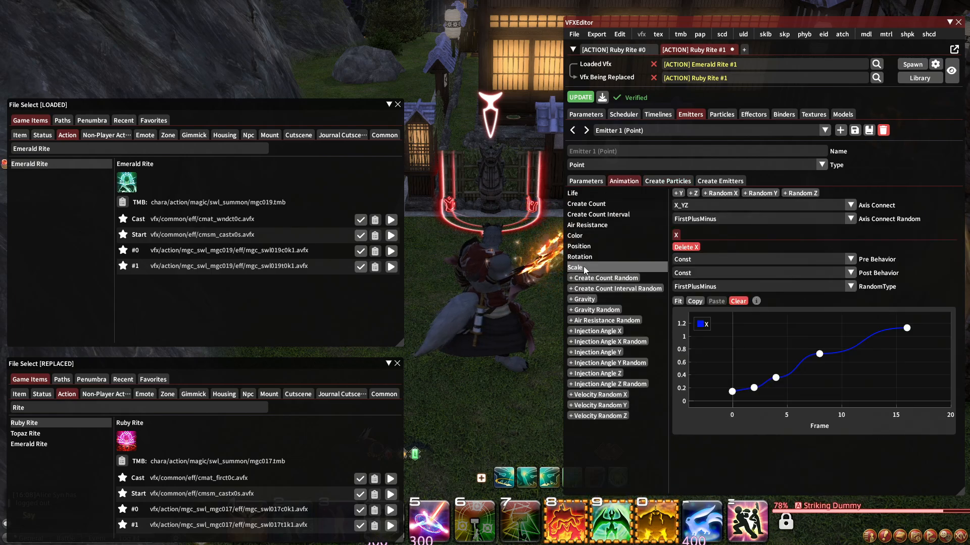
{"action": "left_click", "coordinate": [730, 392]}
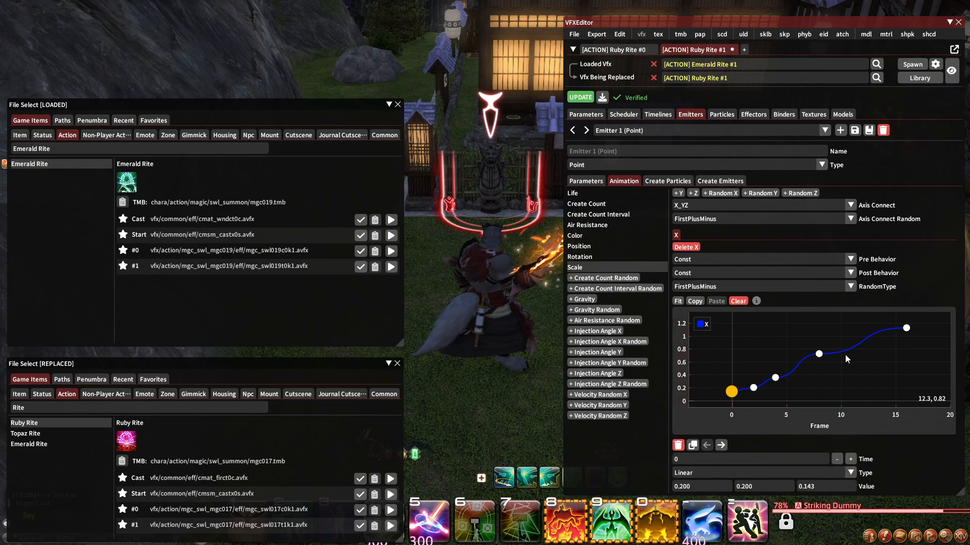
{"action": "left_click", "coordinate": [906, 329]}
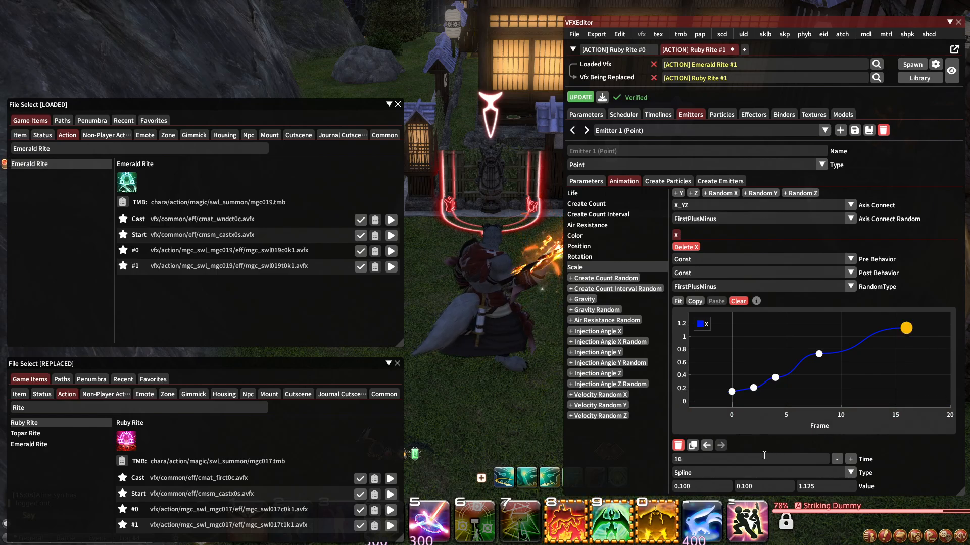
{"action": "type", "text": "20"}
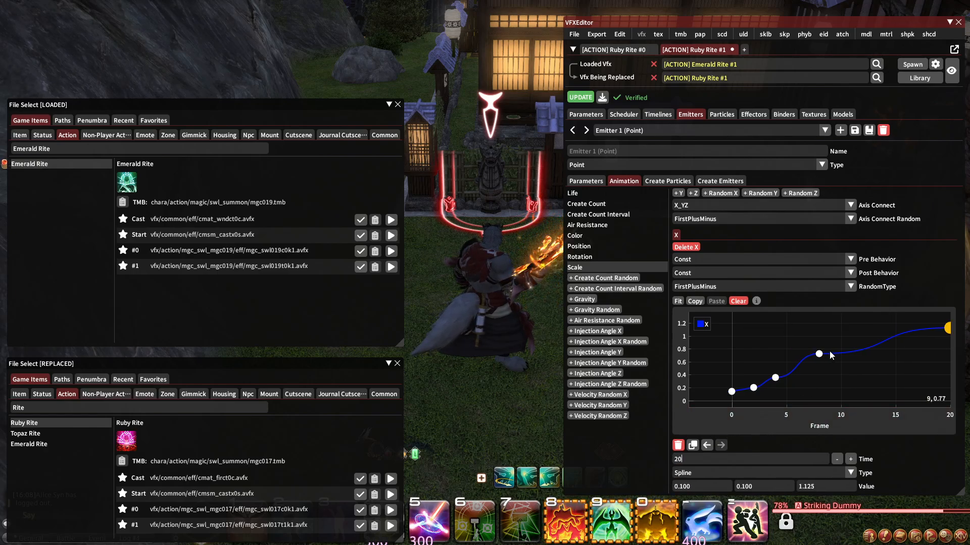
{"action": "left_click", "coordinate": [820, 354]}
{"action": "double_click", "coordinate": [772, 457]}
{"action": "type", "text": "12"}
Set the times of the three earliest X keys on Emitter 1's Scale curve to 4, 6 and 8.
{"action": "left_click", "coordinate": [775, 378]}
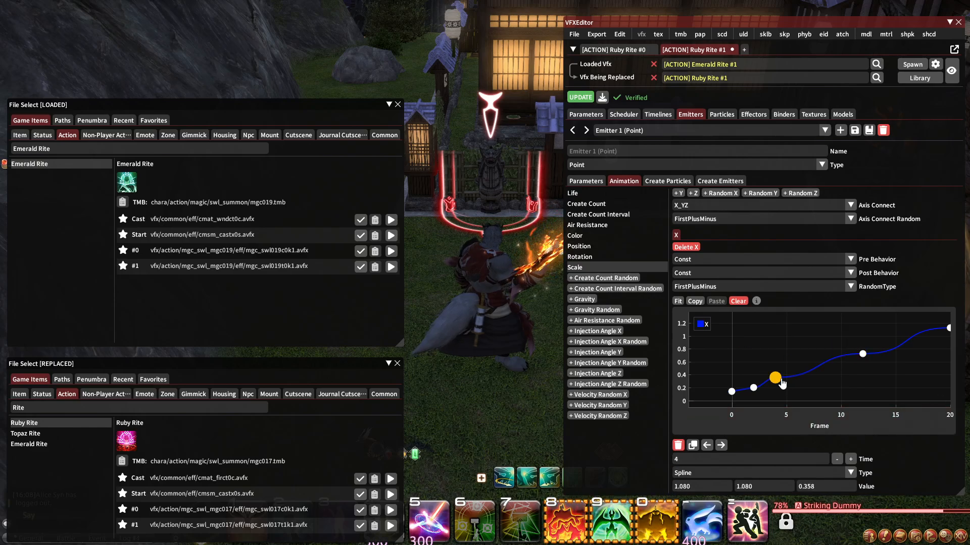
{"action": "type", "text": "8"}
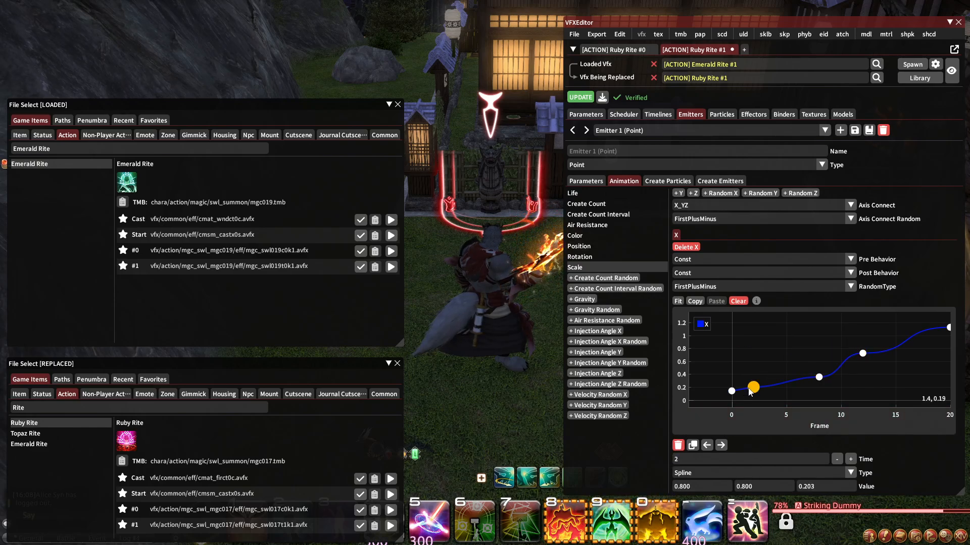
{"action": "type", "text": "6"}
{"action": "left_click", "coordinate": [731, 391]}
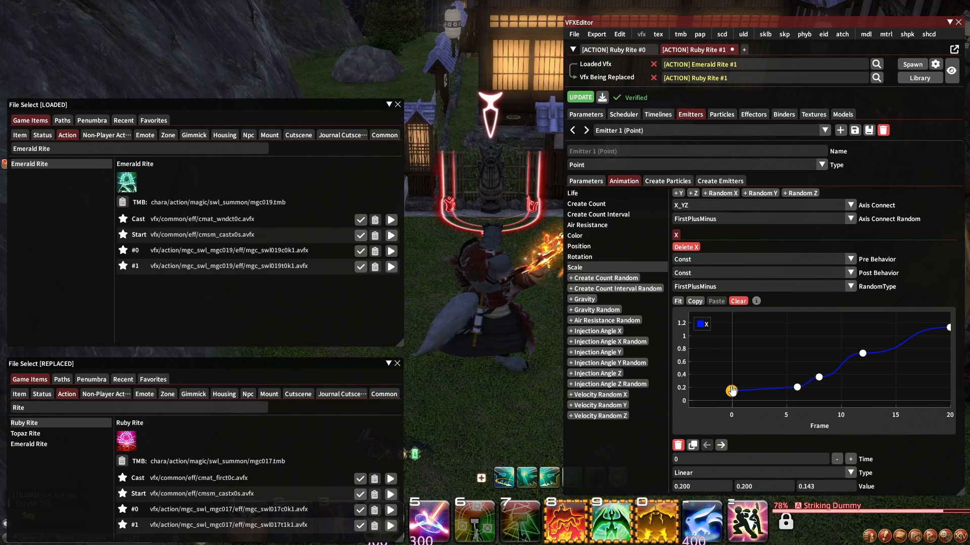
{"action": "type", "text": "4"}
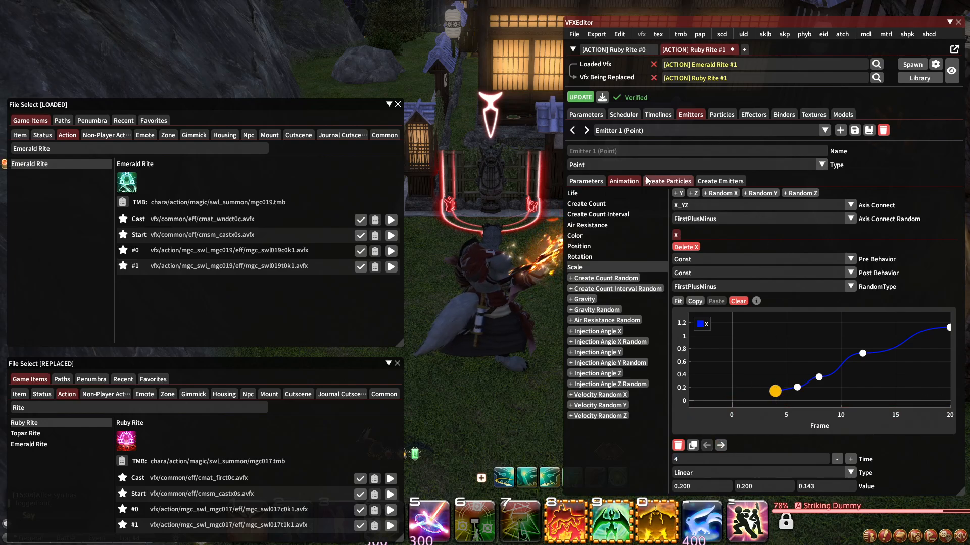
In Timeline 0, set the Emitter 1 item to start at 0 and end at 30.
{"action": "left_click", "coordinate": [644, 131]}
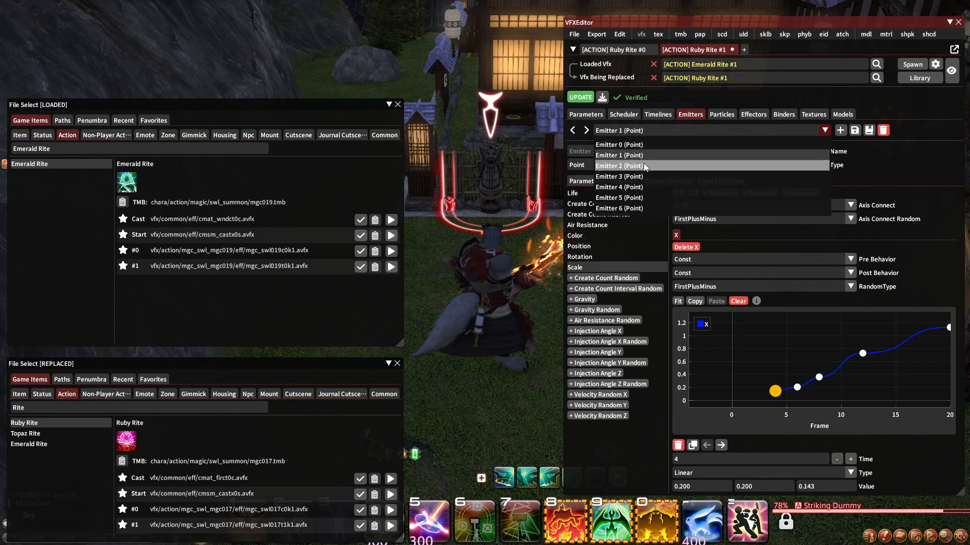
{"action": "left_click", "coordinate": [644, 165]}
{"action": "left_click", "coordinate": [658, 115]}
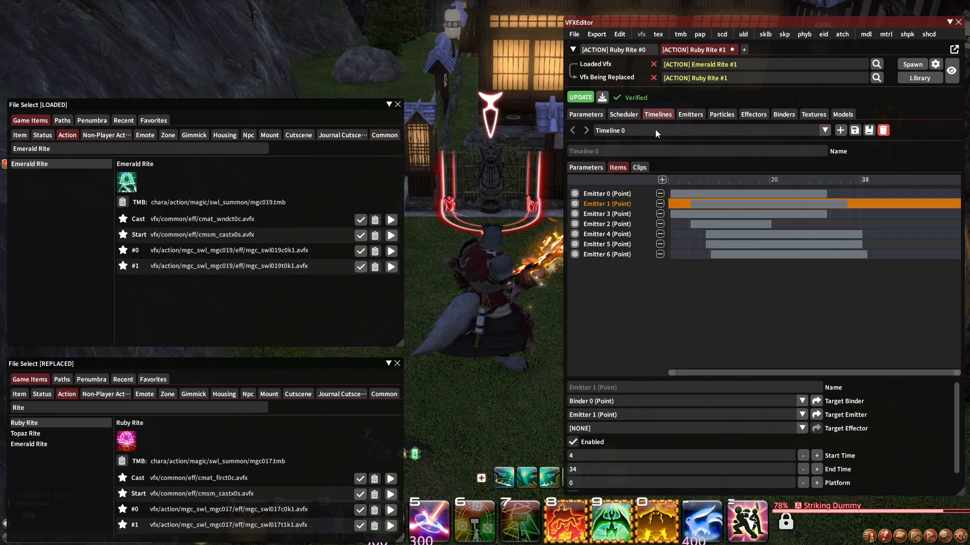
Check the Emitter 2 item's timing, and set the Generate Delay of Emitter 2's created Particle 9 (Quad) to 4.
{"action": "left_click", "coordinate": [626, 213]}
{"action": "left_click", "coordinate": [624, 223]}
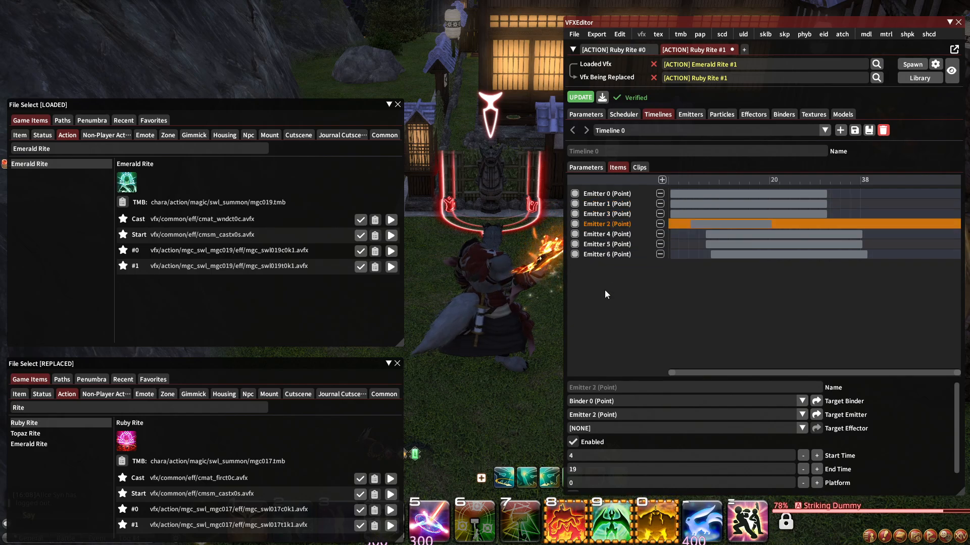
{"action": "left_click", "coordinate": [690, 115]}
{"action": "left_click", "coordinate": [686, 130]}
{"action": "left_click", "coordinate": [630, 163]}
{"action": "left_click", "coordinate": [667, 180]}
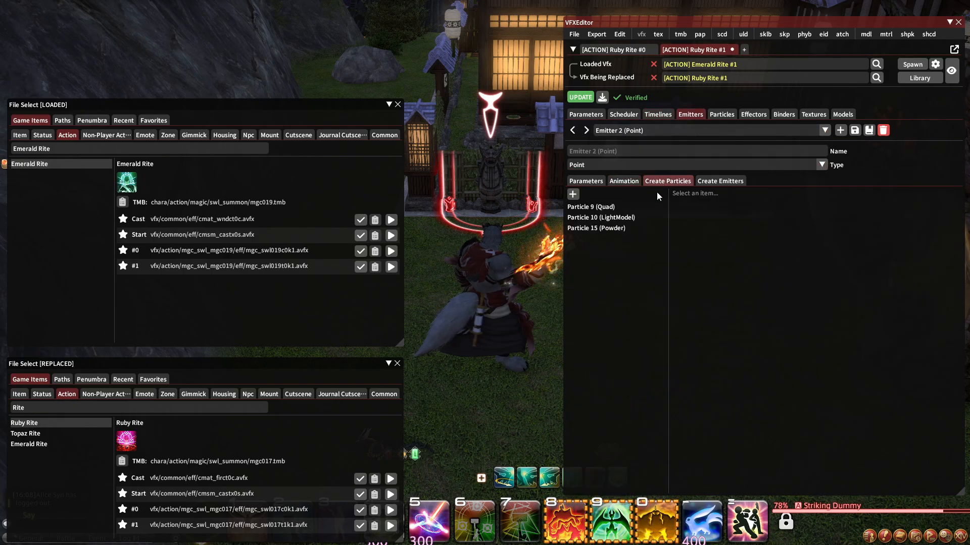
{"action": "left_click", "coordinate": [655, 206]}
{"action": "scroll", "coordinate": [717, 353], "scroll_direction": "down", "scroll_amount": 2}
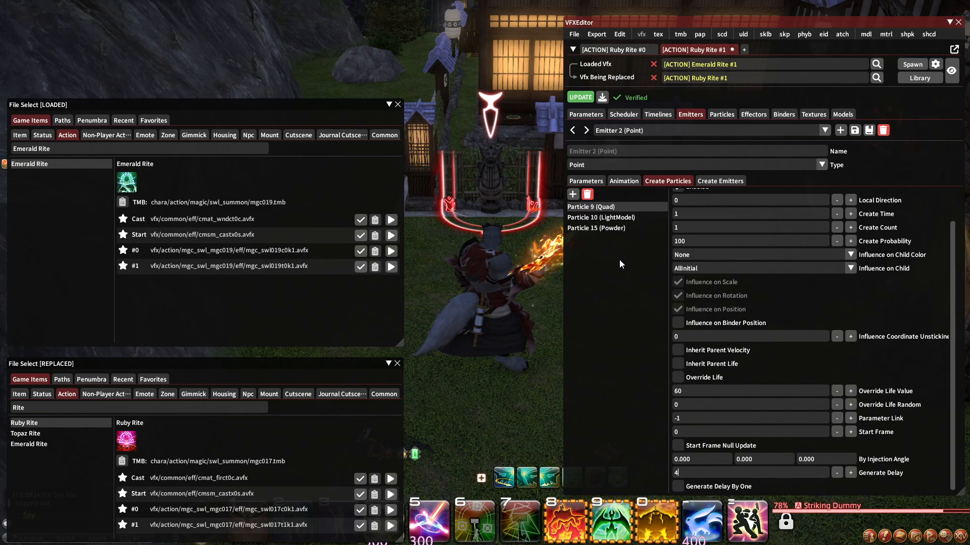
Update the Generate Delay of Emitter 2's created Particle 10 (LightModel) and Particle 15 (Powder).
{"action": "left_click", "coordinate": [601, 217]}
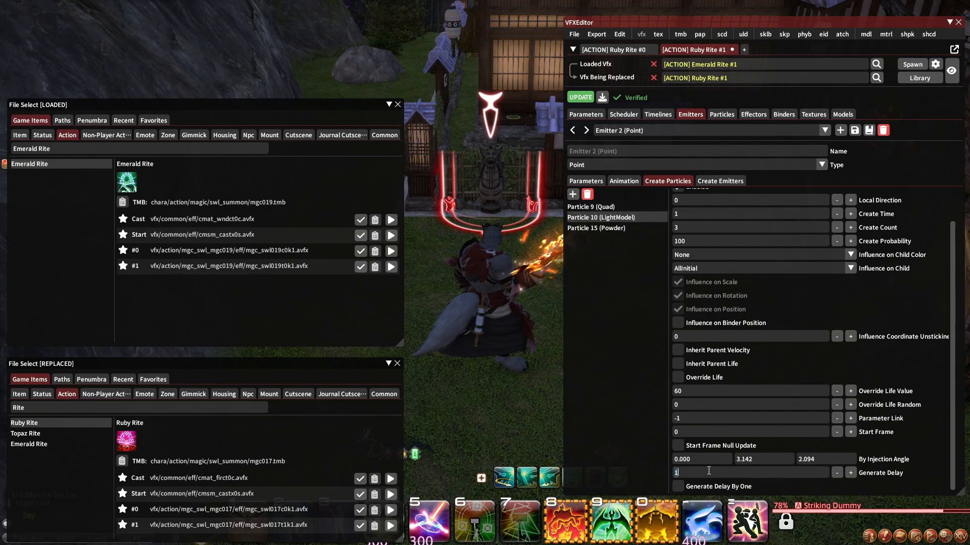
{"action": "left_click", "coordinate": [619, 227]}
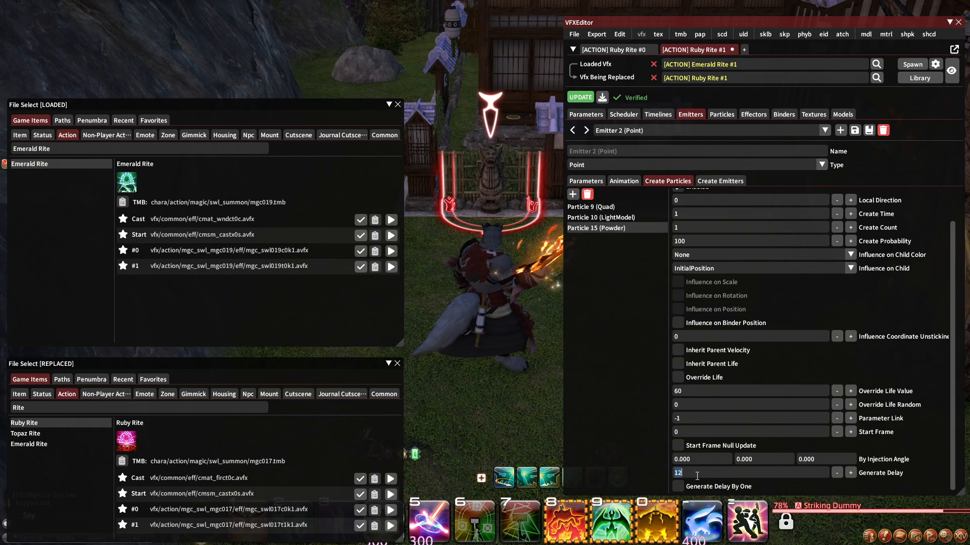
Check Emitter 2's Scale, Position and Create Count Interval animations, and set the Emitter 2 item in Timeline 0 to start at 0.
{"action": "left_click", "coordinate": [624, 181]}
{"action": "left_click", "coordinate": [583, 263]}
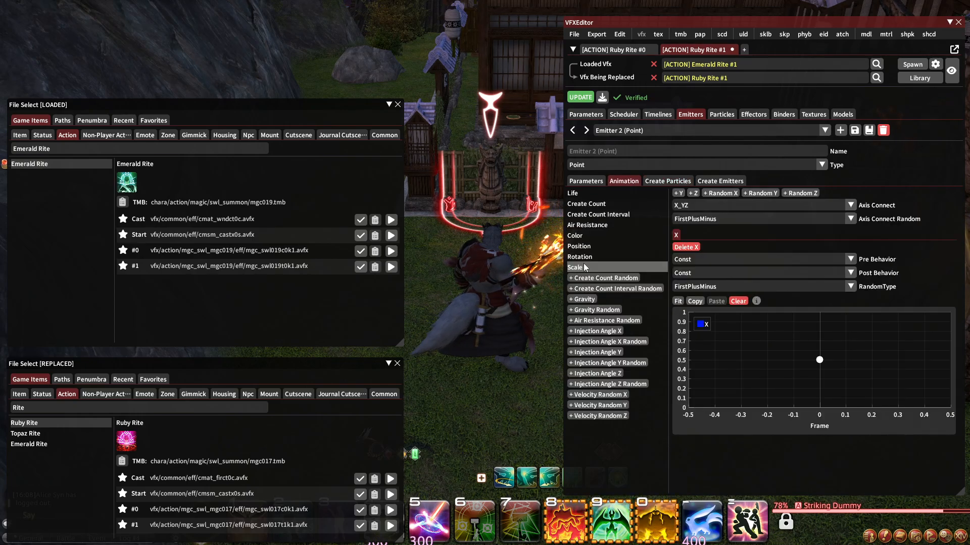
{"action": "left_click", "coordinate": [583, 256]}
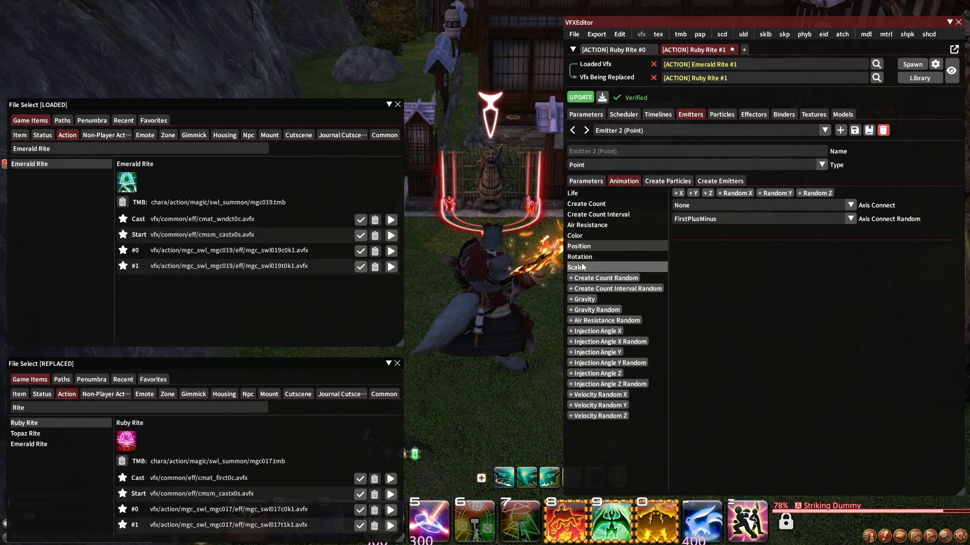
{"action": "left_click", "coordinate": [588, 234]}
{"action": "left_click", "coordinate": [590, 226]}
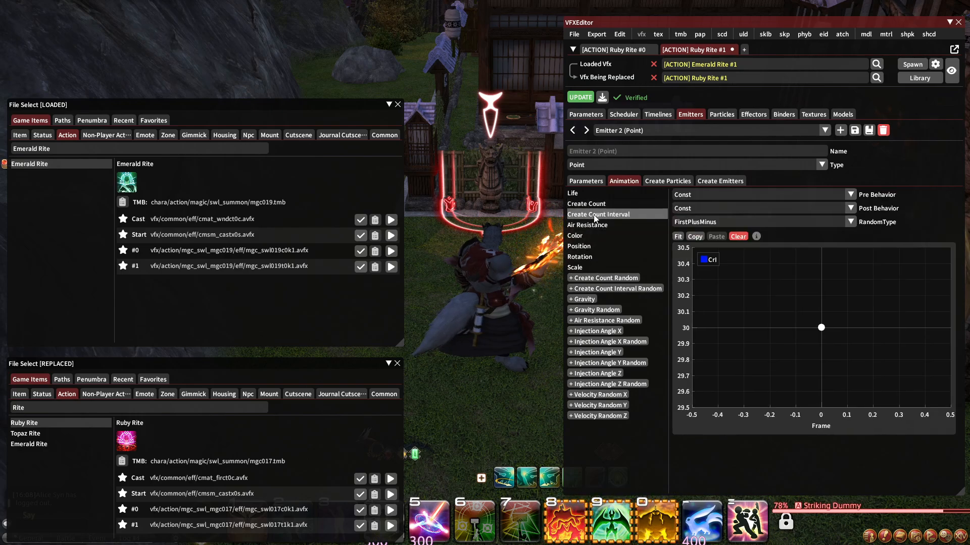
{"action": "left_click", "coordinate": [690, 181]}
{"action": "left_click", "coordinate": [624, 180]}
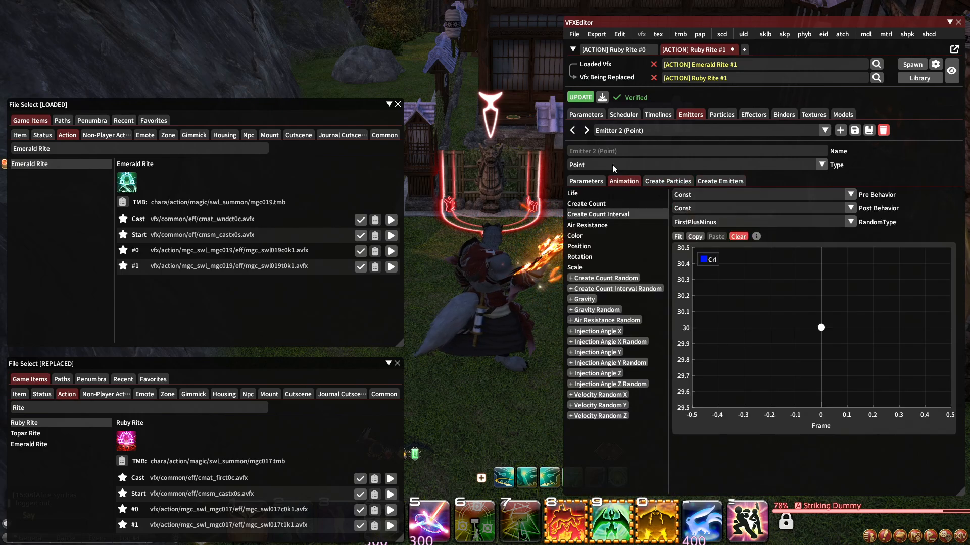
{"action": "left_click", "coordinate": [658, 114]}
Set the Generate Delay of Emitter 4's created Particle 11 (Model) to 7 and Particle 13 (Powder) to 12.
{"action": "left_click", "coordinate": [712, 233]}
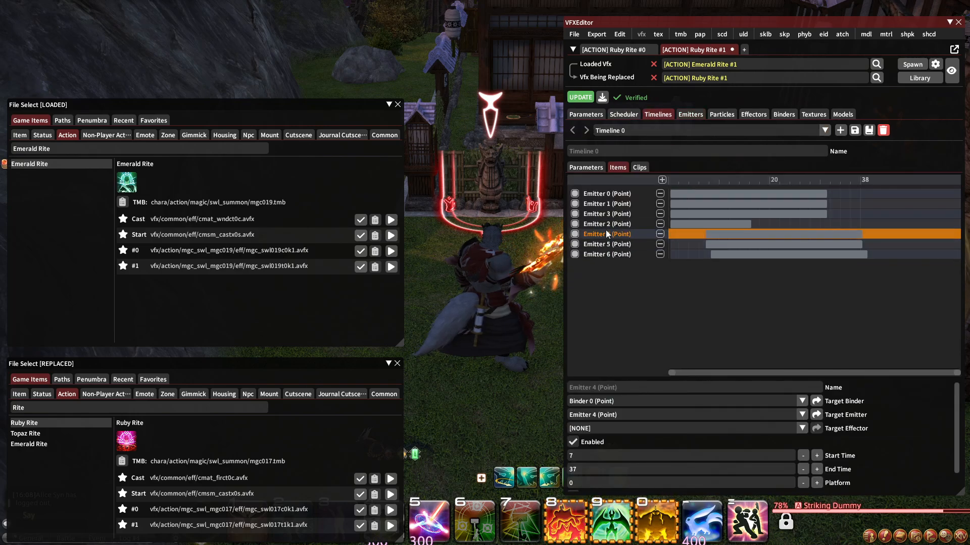
{"action": "left_click", "coordinate": [690, 115]}
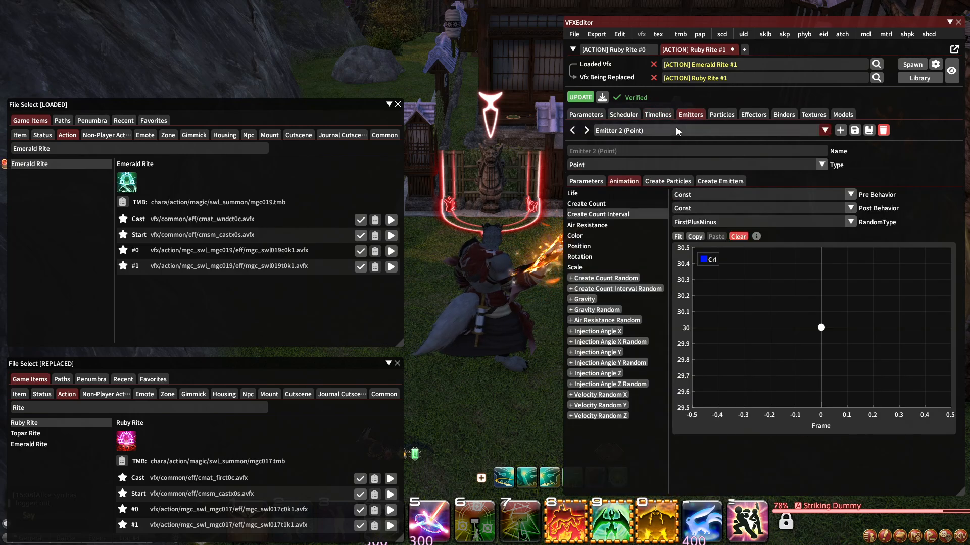
{"action": "left_click", "coordinate": [675, 128]}
{"action": "left_click", "coordinate": [652, 169]}
{"action": "left_click", "coordinate": [652, 182]}
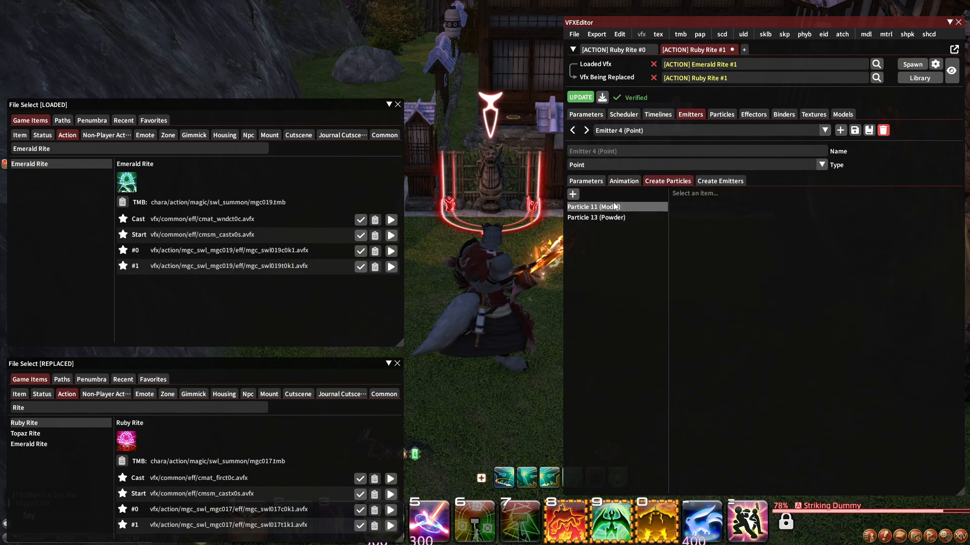
{"action": "left_click", "coordinate": [593, 207]}
{"action": "scroll", "coordinate": [698, 434], "scroll_direction": "down", "scroll_amount": 1}
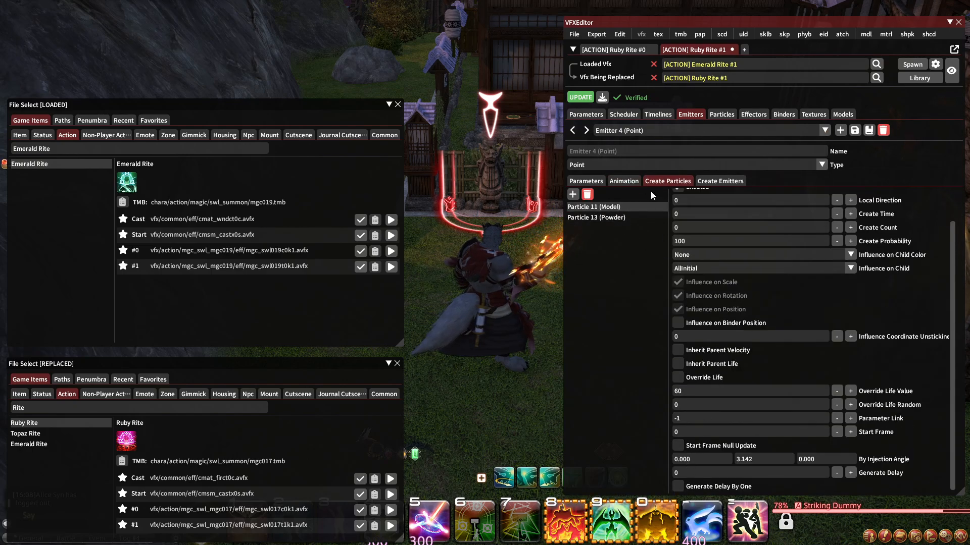
{"action": "left_click", "coordinate": [658, 116]}
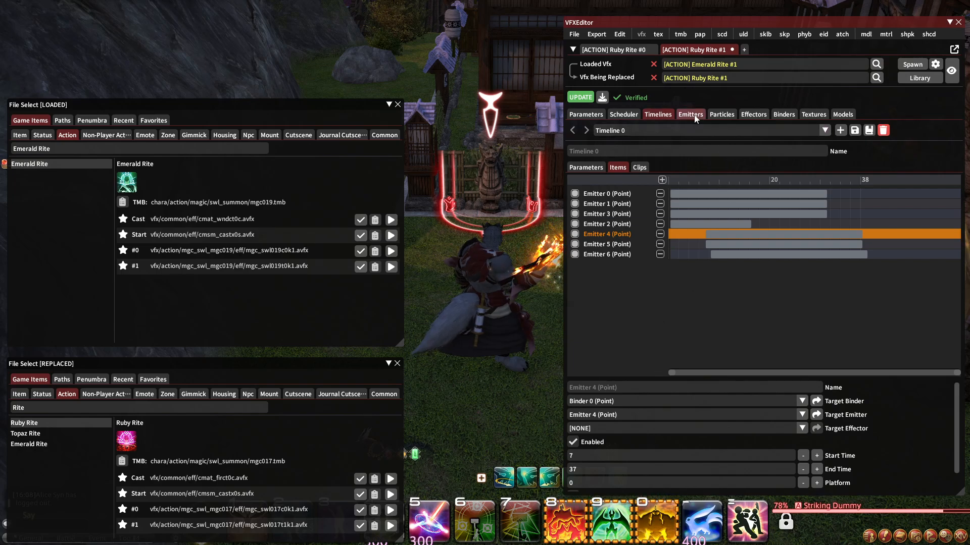
{"action": "left_click", "coordinate": [692, 115]}
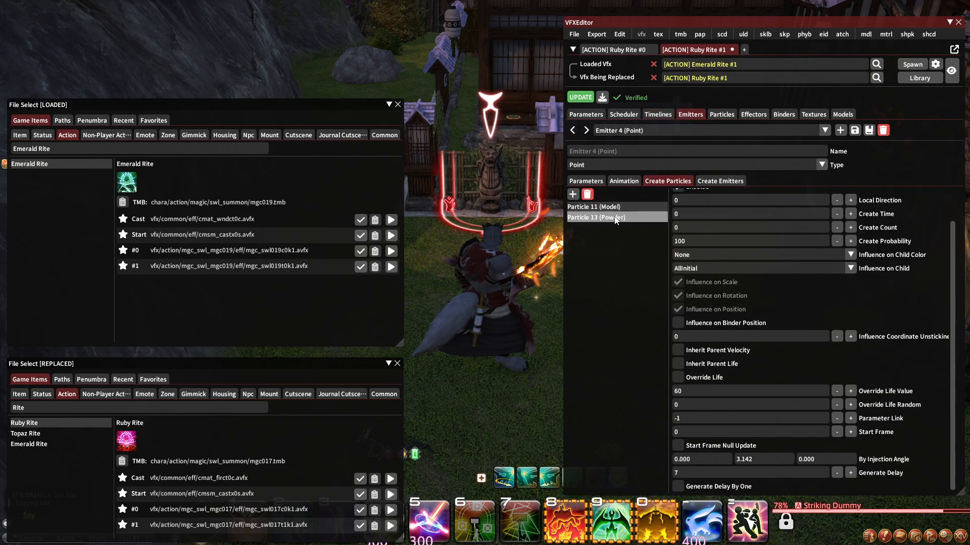
{"action": "left_click", "coordinate": [596, 217]}
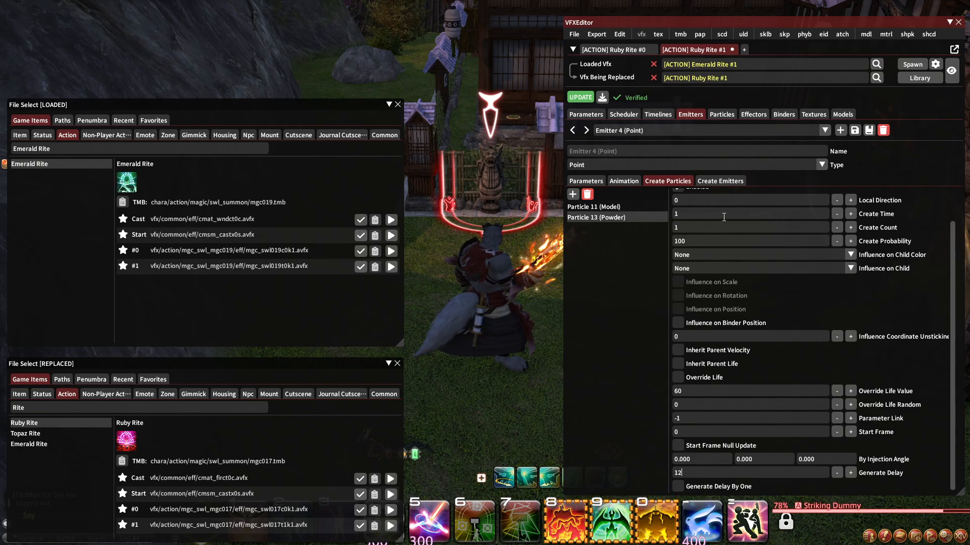
Check Emitter 4's Rotation, Position, Color and Create Count Interval animations for keys that need shifting.
{"action": "left_click", "coordinate": [713, 182]}
{"action": "left_click", "coordinate": [668, 181]}
{"action": "left_click", "coordinate": [625, 181]}
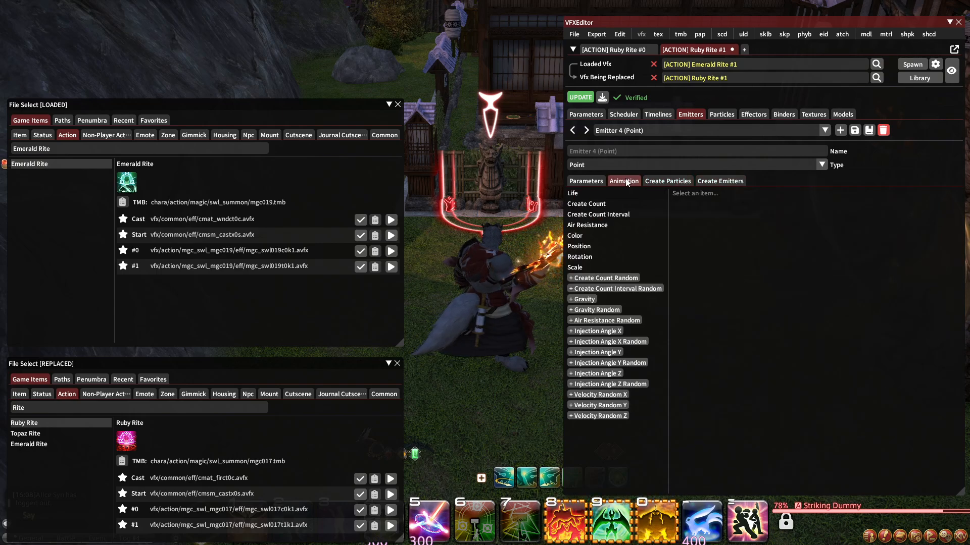
{"action": "left_click", "coordinate": [581, 257]}
{"action": "left_click", "coordinate": [582, 246]}
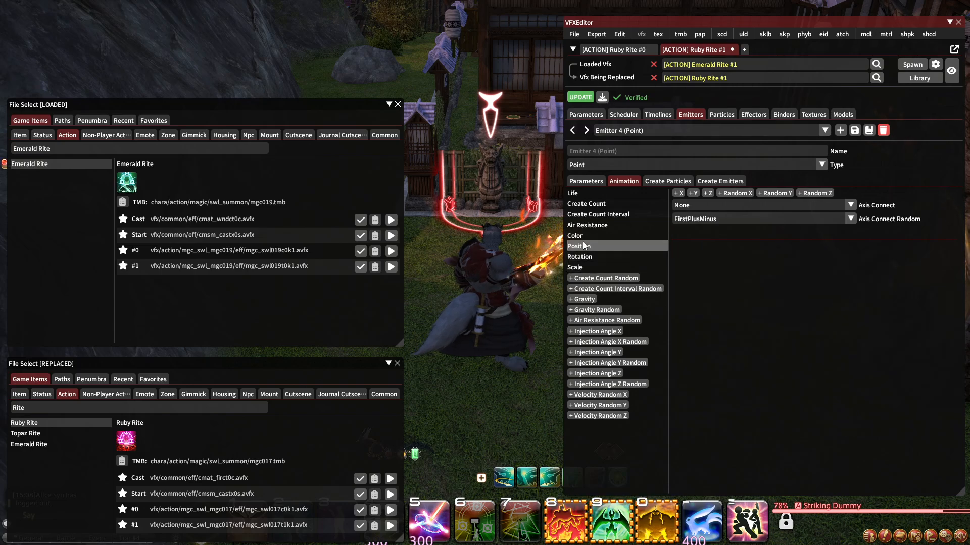
{"action": "left_click", "coordinate": [581, 235]}
{"action": "left_click", "coordinate": [582, 216]}
Shift both keys of Emitter 4's Create Count curve forward in time, setting the first key's time to 7.
{"action": "left_click", "coordinate": [584, 204]}
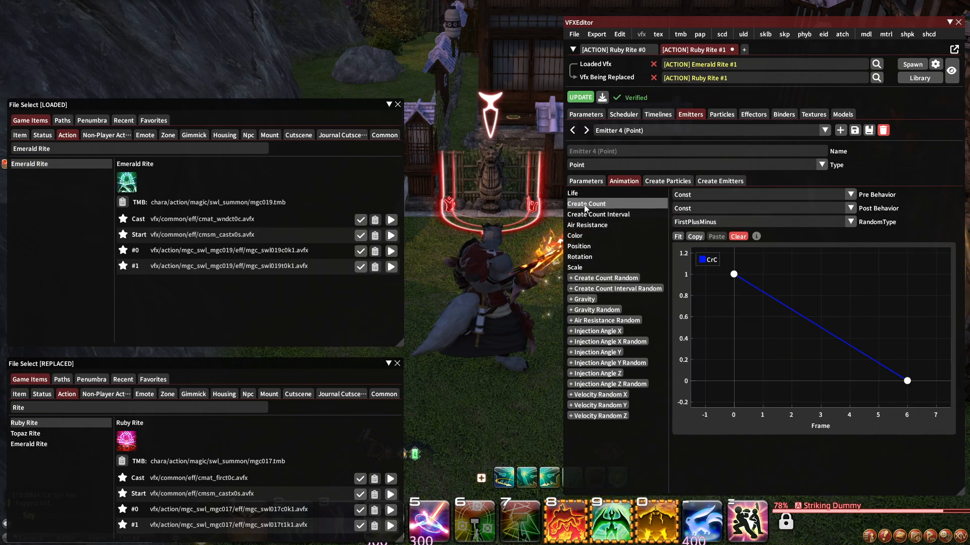
{"action": "left_click", "coordinate": [734, 274]}
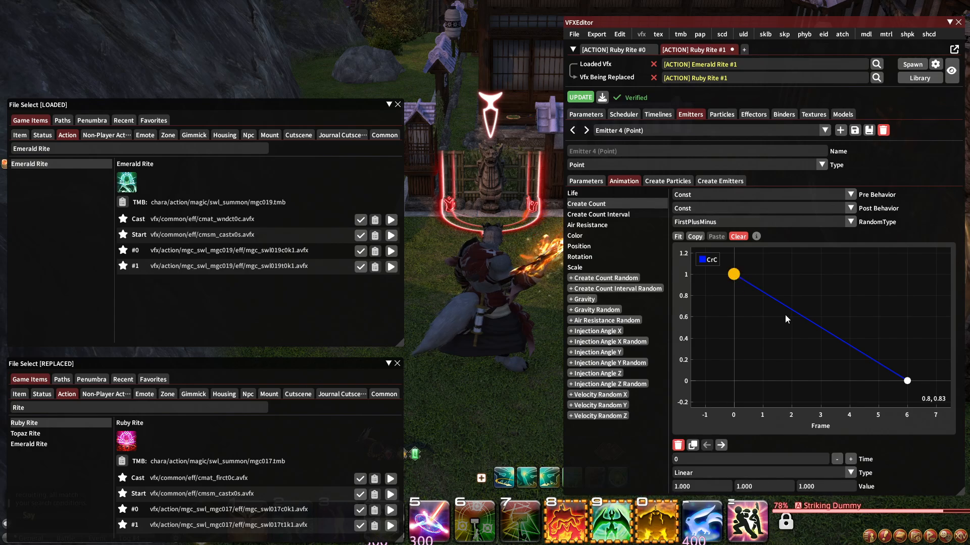
{"action": "left_click", "coordinate": [907, 382]}
{"action": "left_click", "coordinate": [753, 459]}
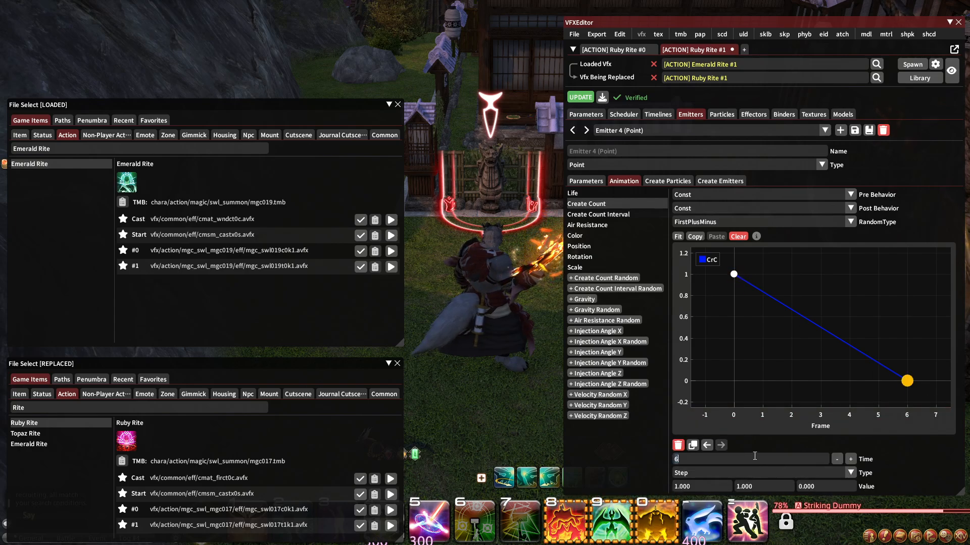
{"action": "left_click", "coordinate": [733, 274]}
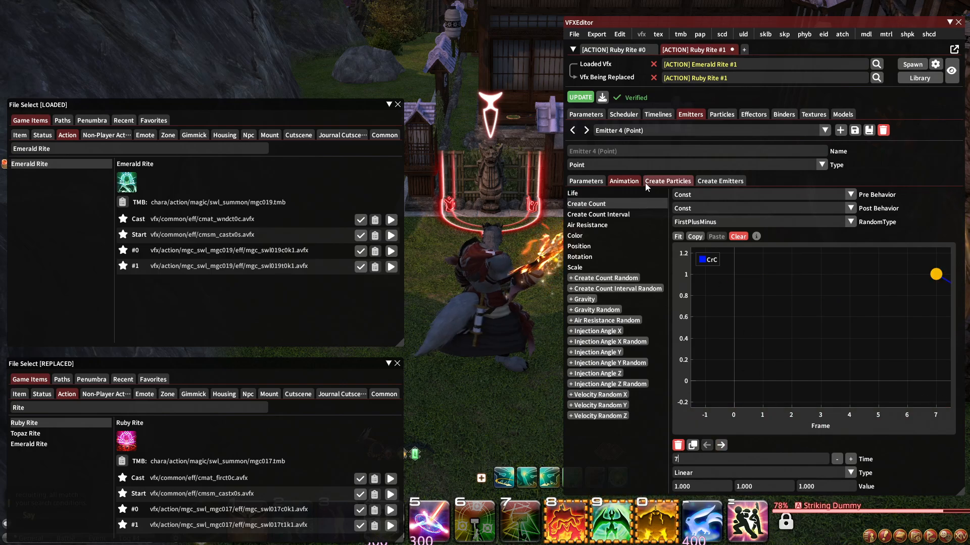
In Timeline 0, set the Emitter 4 item to start at 0 and end at 30.
{"action": "left_click", "coordinate": [645, 131]}
{"action": "left_click", "coordinate": [620, 186]}
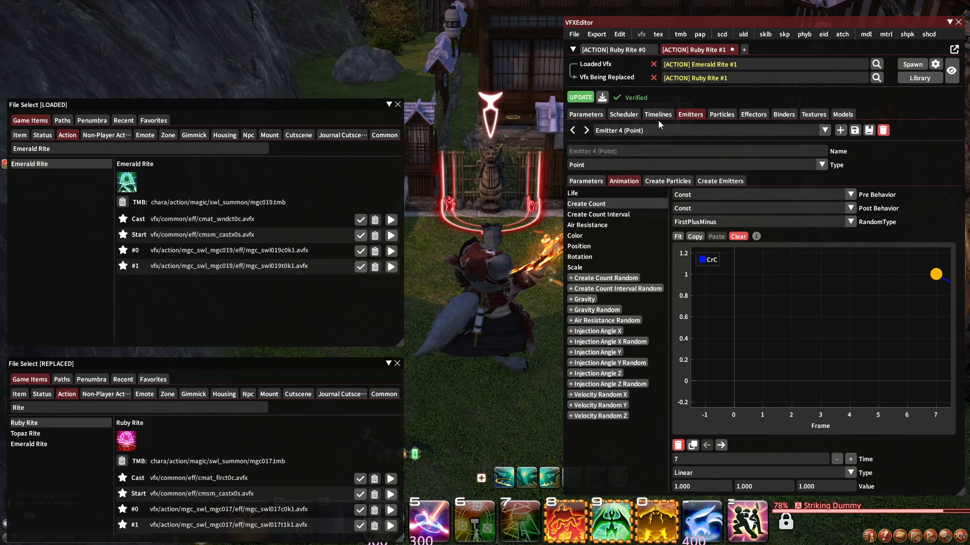
{"action": "left_click", "coordinate": [657, 115]}
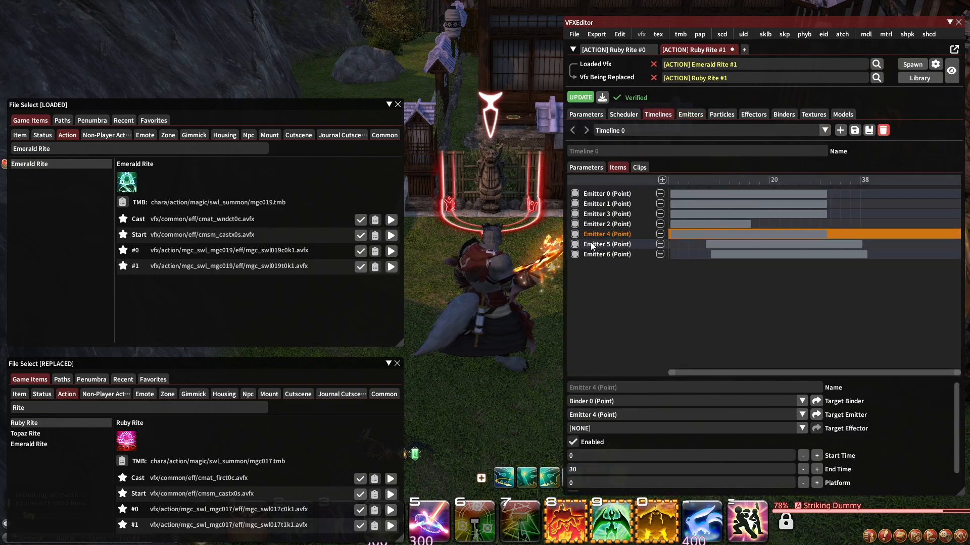
In Emitter 5's Create Count animation, set the last key's time to 10 and select the first key for shifting.
{"action": "left_click", "coordinate": [606, 245]}
{"action": "left_click", "coordinate": [688, 115]}
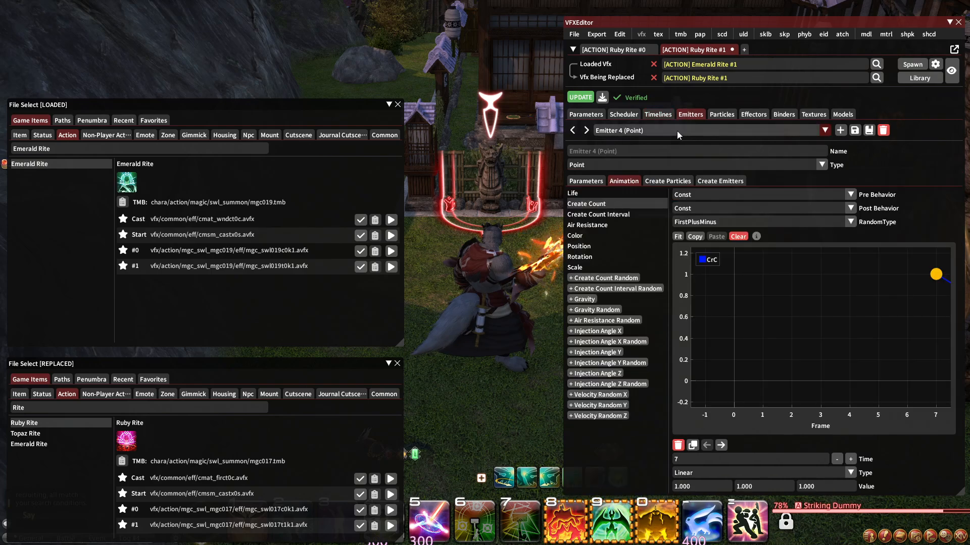
{"action": "left_click", "coordinate": [677, 131]}
{"action": "left_click", "coordinate": [644, 198]}
{"action": "left_click", "coordinate": [608, 204]}
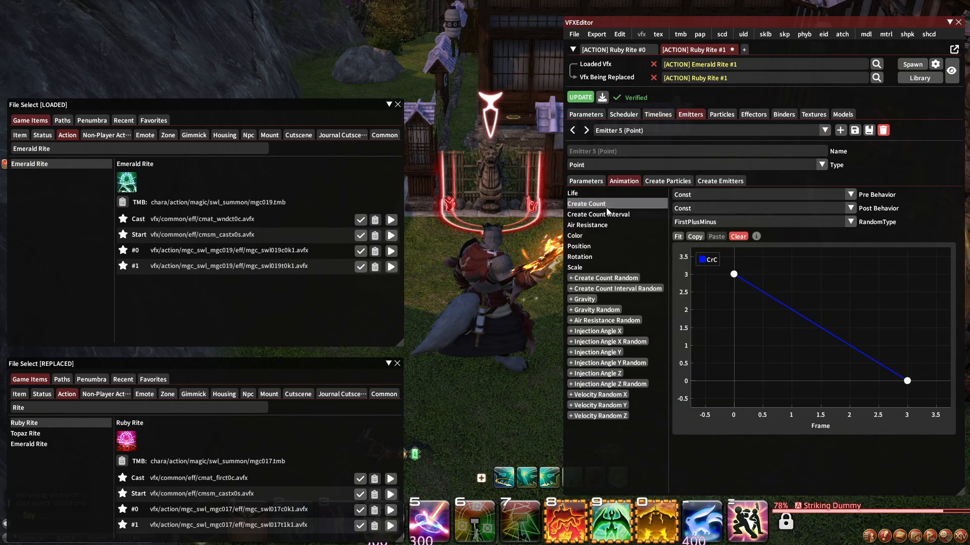
{"action": "left_click", "coordinate": [907, 382]}
{"action": "left_click", "coordinate": [737, 459]}
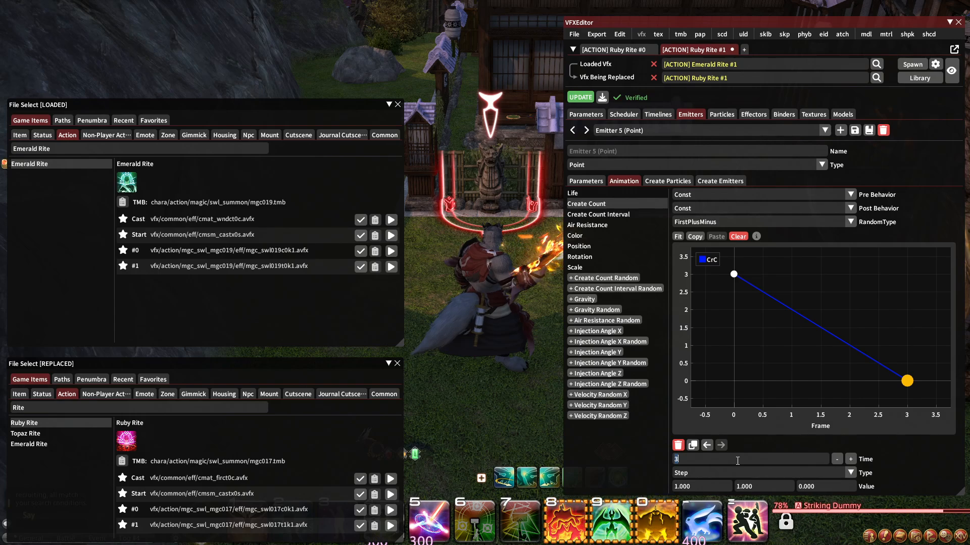
{"action": "type", "text": "10"}
{"action": "left_click", "coordinate": [733, 273]}
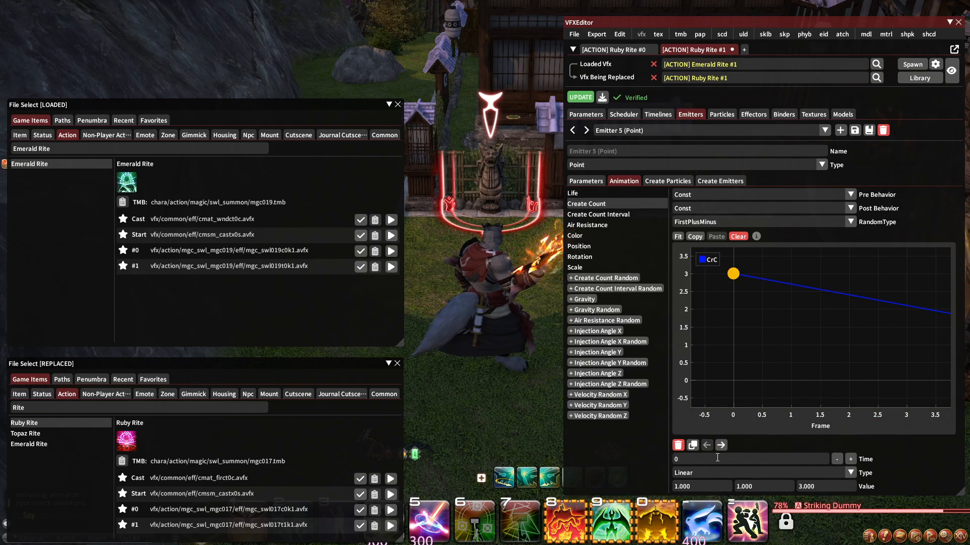
Update the Generate Delay of Emitter 5's created Particle 12 (Model), and set the Emitter 5 item in Timeline 0 to run from 0 to 30.
{"action": "left_click", "coordinate": [593, 265]}
{"action": "left_click", "coordinate": [592, 258]}
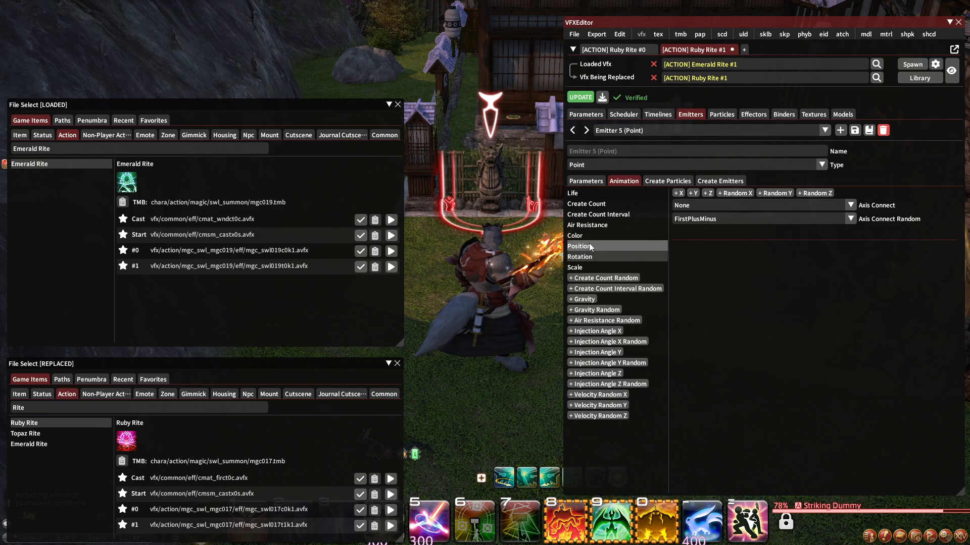
{"action": "left_click", "coordinate": [666, 180]}
{"action": "left_click", "coordinate": [593, 206]}
{"action": "scroll", "coordinate": [681, 432], "scroll_direction": "down", "scroll_amount": 2}
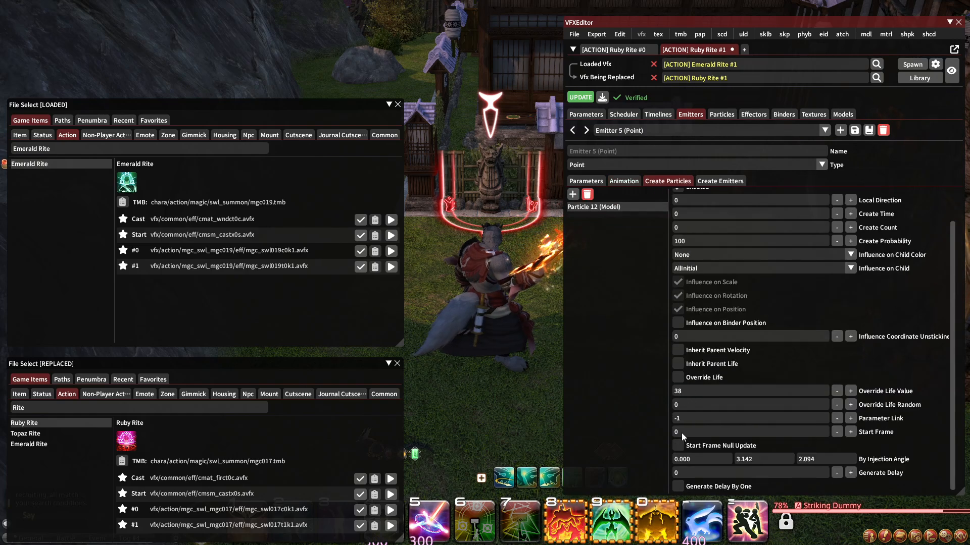
{"action": "left_click", "coordinate": [658, 114]}
Check the Emitter 6 item's timing, and set the Generate Delay of Emitter 6's created Particle 14 (LightModel) to 8.
{"action": "left_click", "coordinate": [602, 253]}
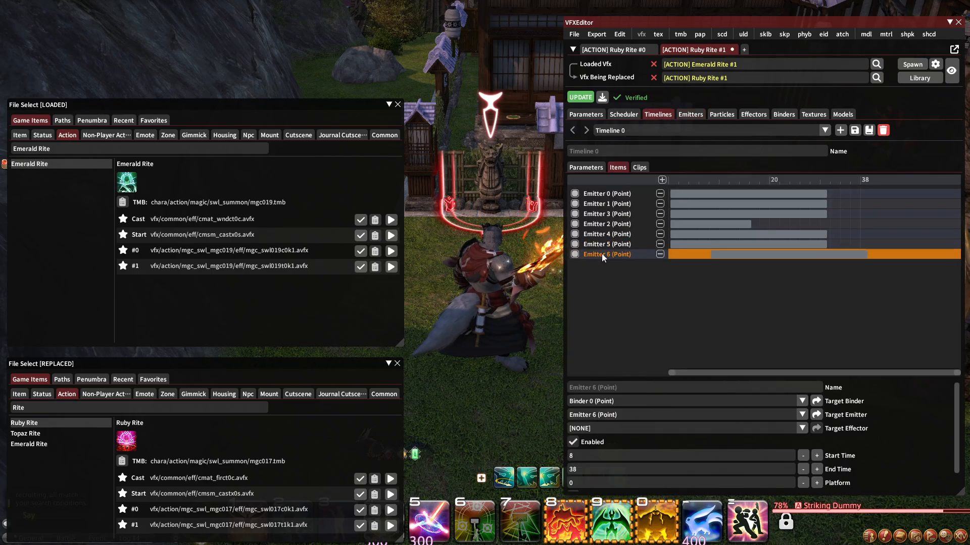
{"action": "left_click", "coordinate": [690, 115]}
{"action": "left_click", "coordinate": [677, 130]}
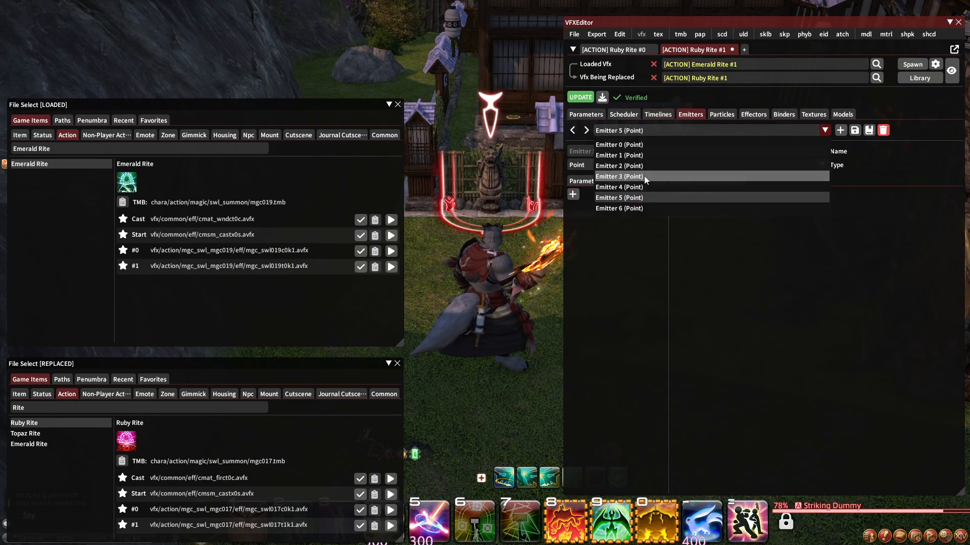
{"action": "left_click", "coordinate": [633, 208]}
{"action": "left_click", "coordinate": [664, 183]}
{"action": "left_click", "coordinate": [601, 207]}
{"action": "scroll", "coordinate": [708, 461], "scroll_direction": "down", "scroll_amount": 1}
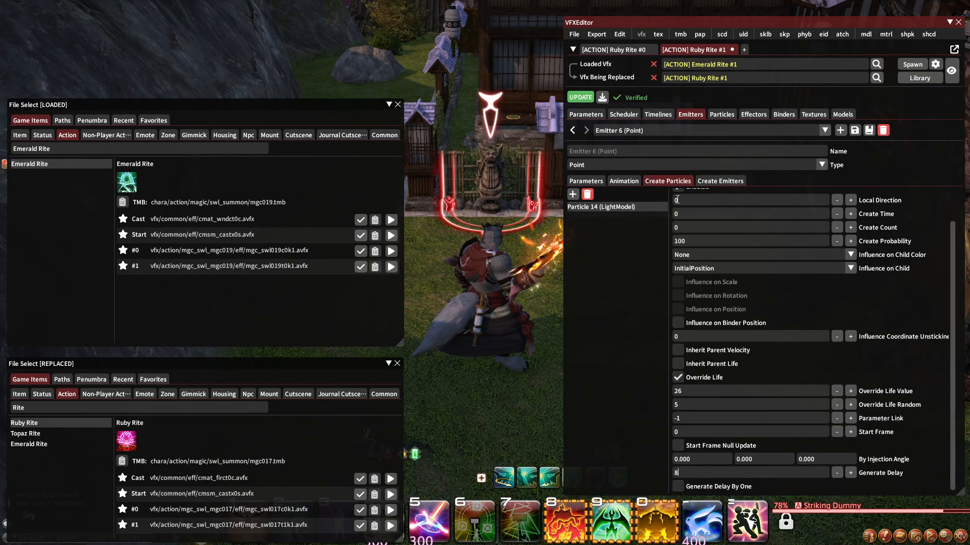
In Emitter 6's Create Count animation, set the last key's time to 18.
{"action": "left_click", "coordinate": [623, 181]}
{"action": "left_click", "coordinate": [587, 203]}
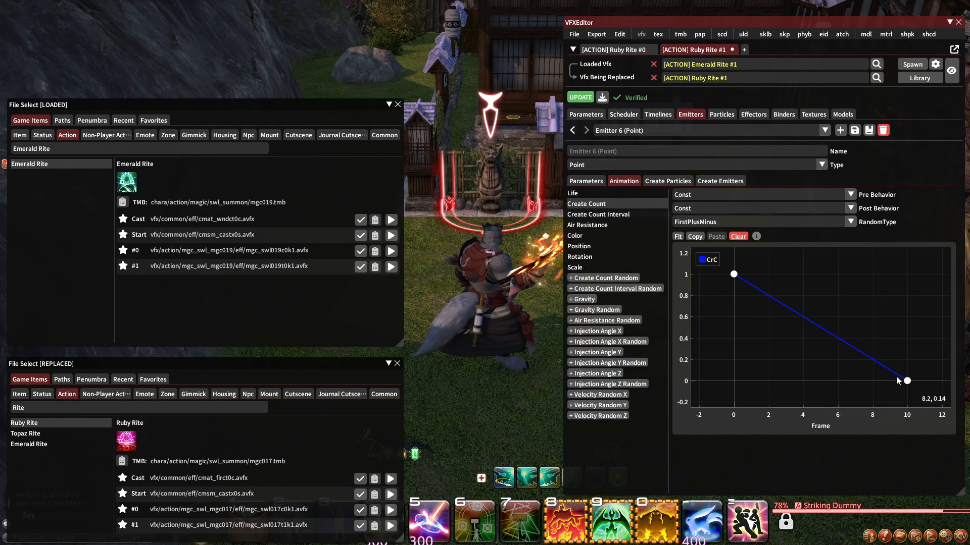
{"action": "left_click", "coordinate": [907, 381]}
{"action": "left_click", "coordinate": [714, 460]}
{"action": "type", "text": "18"}
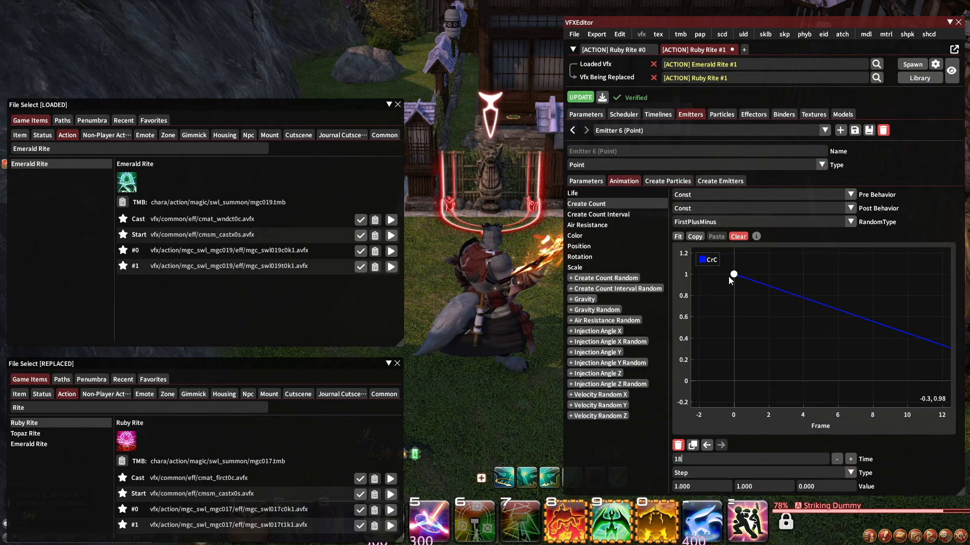
Set the Emitter 6 item in Timeline 0 to run from 0 to 30 and test the updated effect on the target.
{"action": "left_click", "coordinate": [589, 266]}
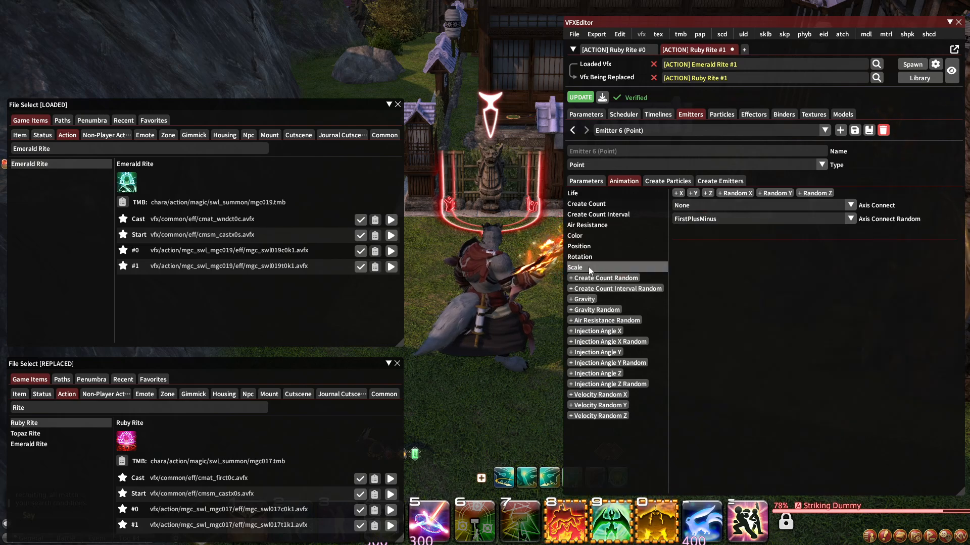
{"action": "left_click", "coordinate": [581, 214]}
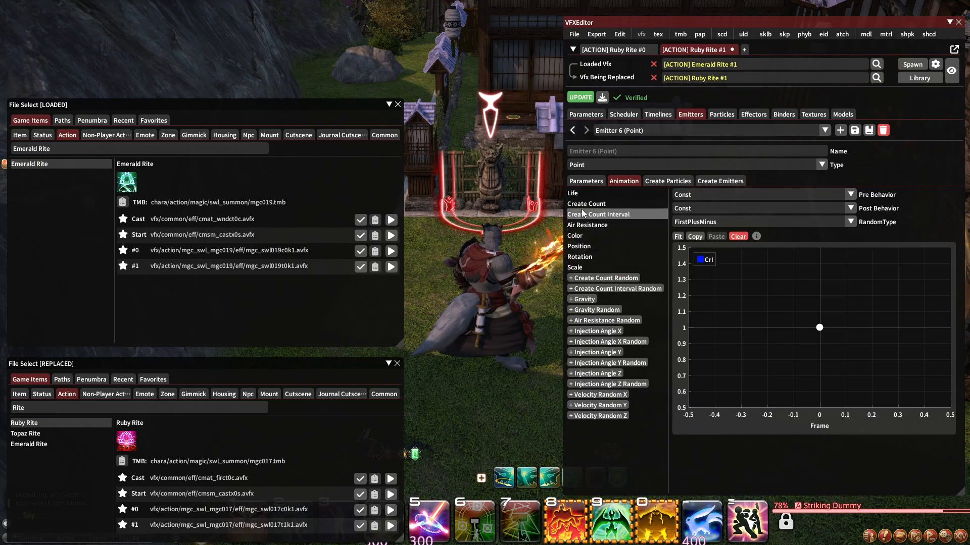
{"action": "left_click", "coordinate": [658, 114]}
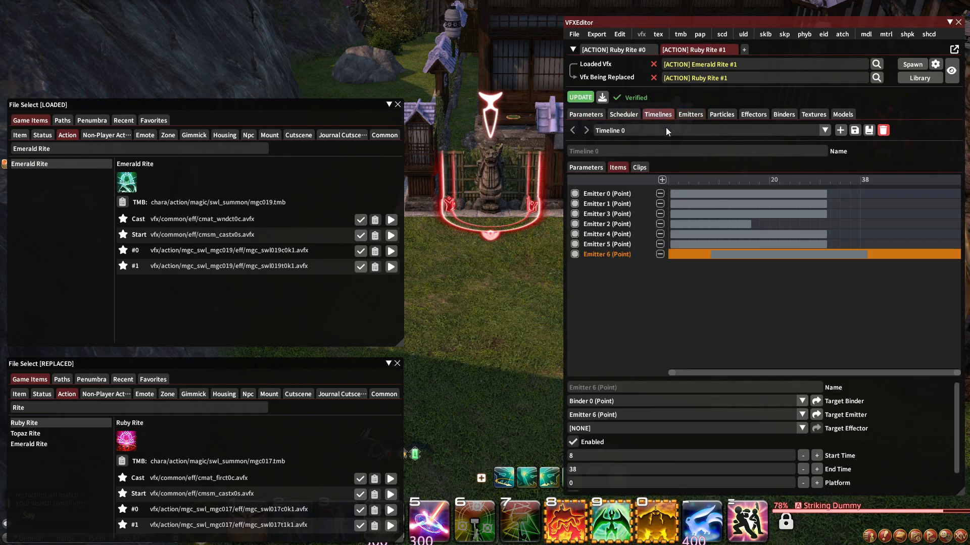
{"action": "left_click", "coordinate": [583, 97]}
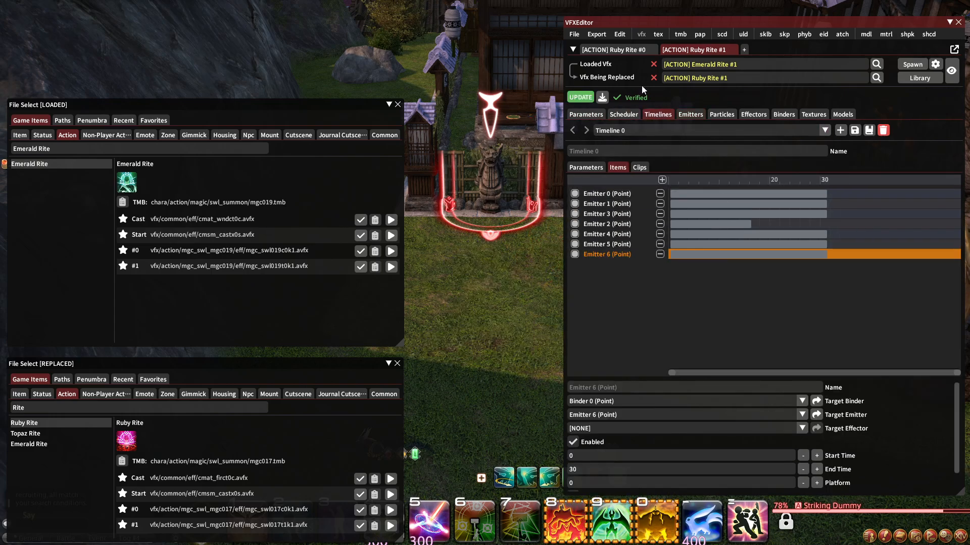
{"action": "left_click", "coordinate": [917, 92]}
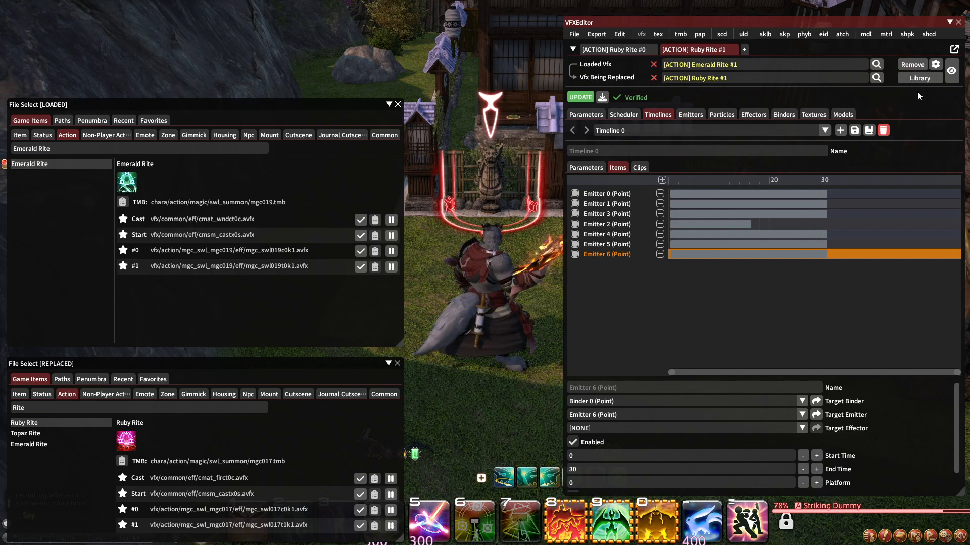
Load the original Emerald Rite #1 in a new document as a replacement for Ruby Rite (Start) and spawn it on the target.
{"action": "left_click", "coordinate": [744, 50]}
{"action": "left_click", "coordinate": [361, 268]}
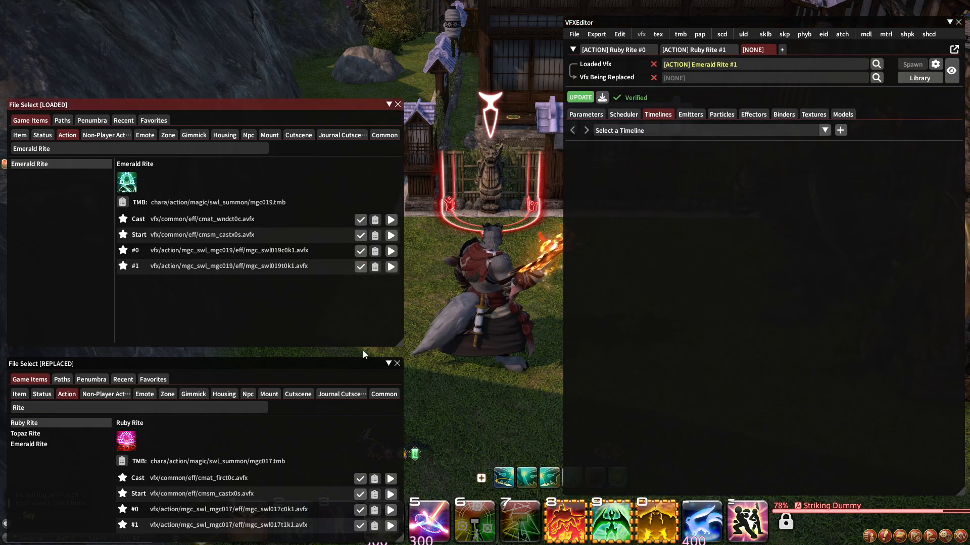
{"action": "left_click", "coordinate": [359, 495]}
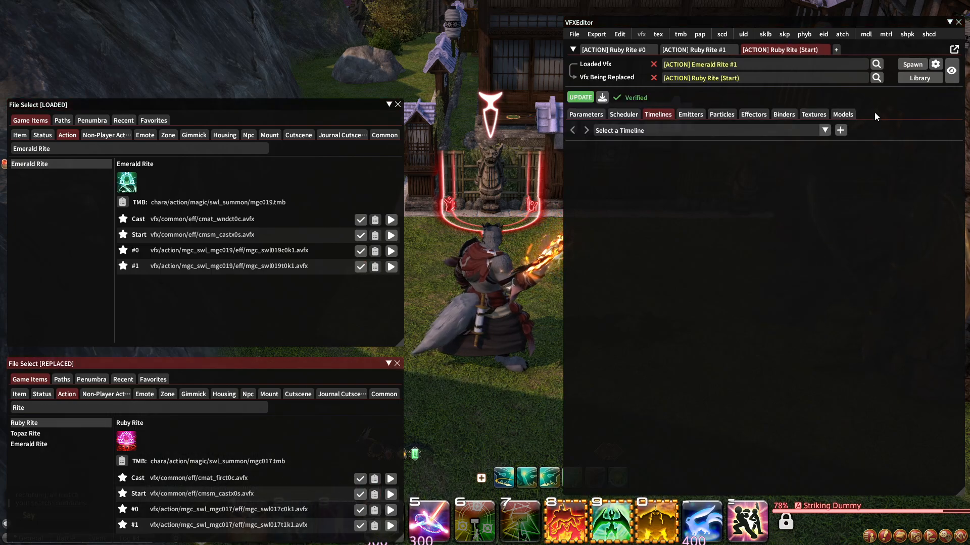
{"action": "left_click", "coordinate": [911, 65]}
{"action": "left_click", "coordinate": [924, 95]}
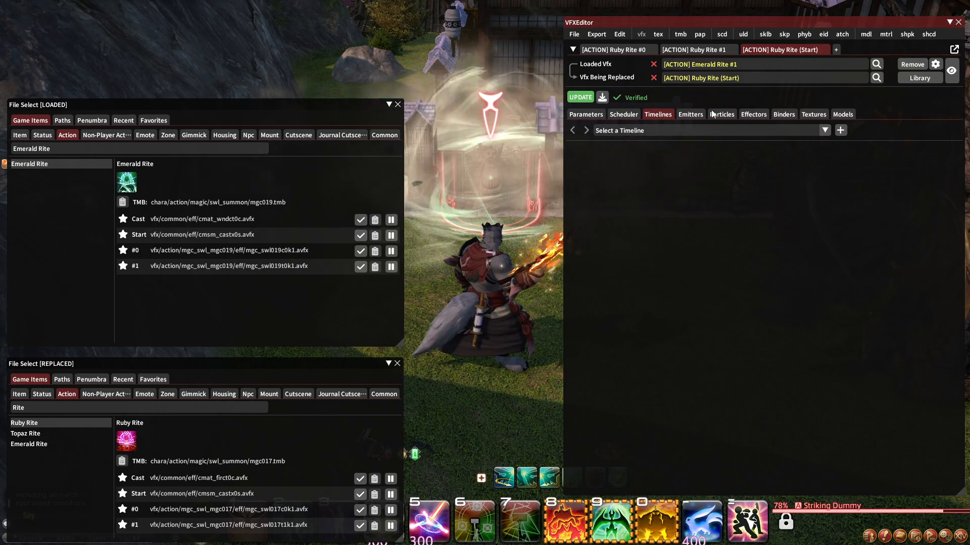
Compare the original Emerald Rite #1 with the edited version by spawning each of them on the target.
{"action": "left_click", "coordinate": [693, 50]}
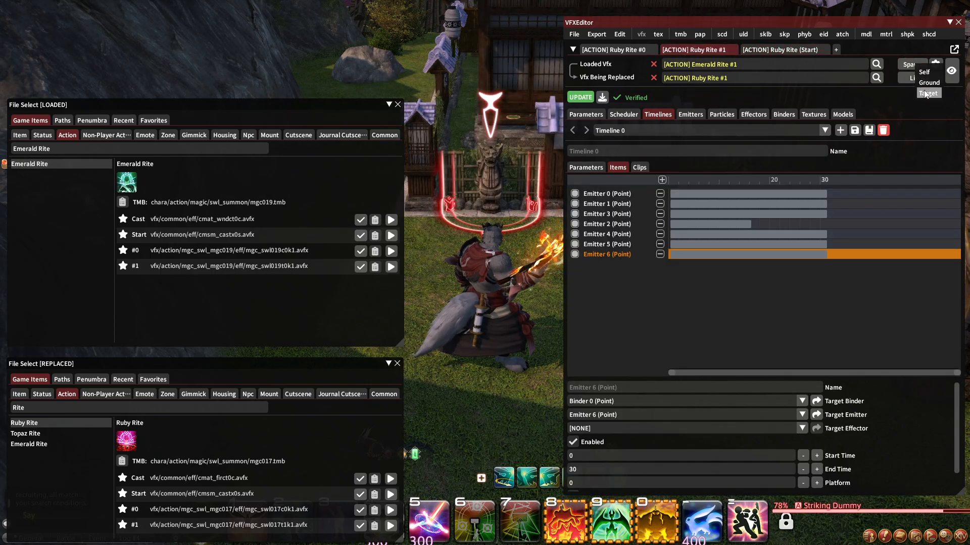
{"action": "left_click", "coordinate": [790, 53]}
{"action": "left_click", "coordinate": [916, 65]}
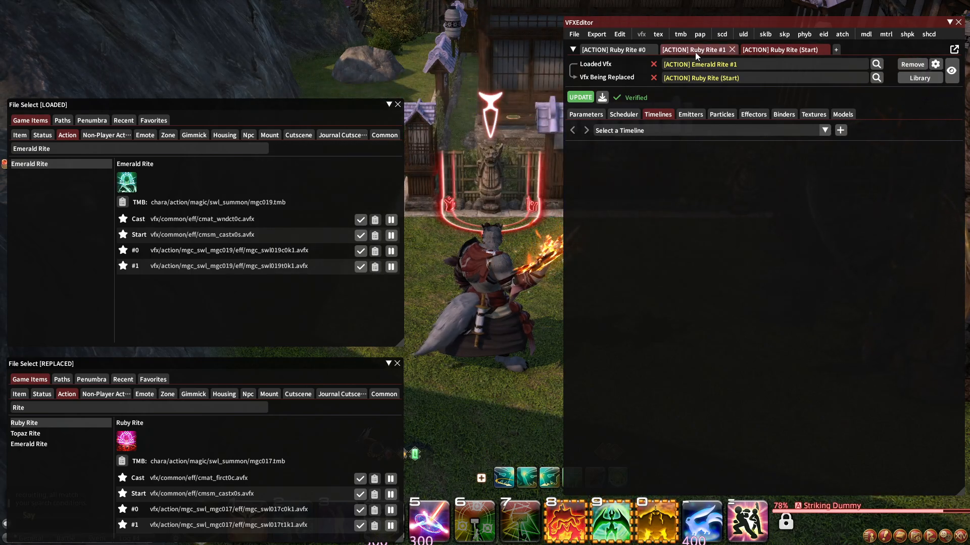
{"action": "left_click", "coordinate": [694, 51]}
{"action": "left_click", "coordinate": [913, 65]}
{"action": "left_click", "coordinate": [913, 65]}
{"action": "left_click", "coordinate": [927, 95]}
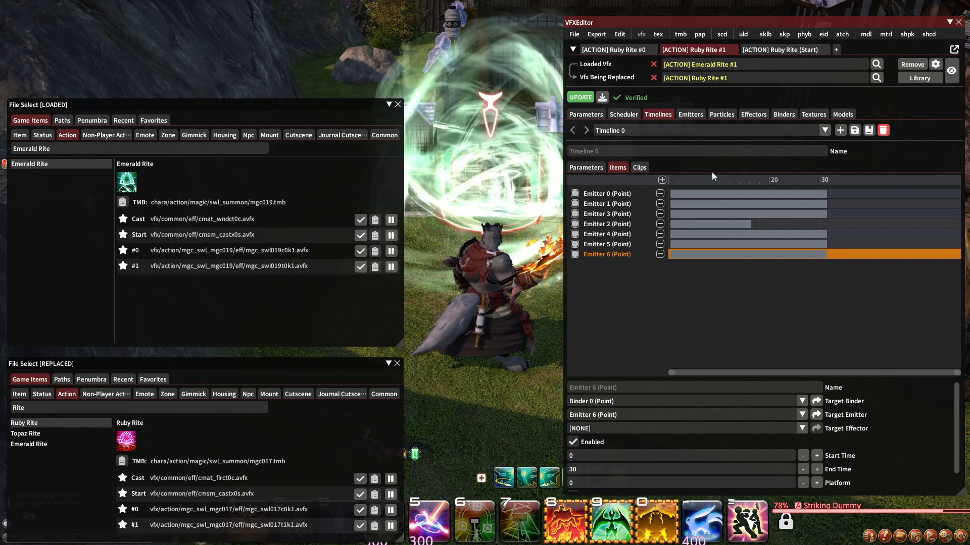
Delete the Ruby Rite (Start) comparison document.
{"action": "left_click", "coordinate": [781, 50]}
{"action": "right_click", "coordinate": [826, 52]}
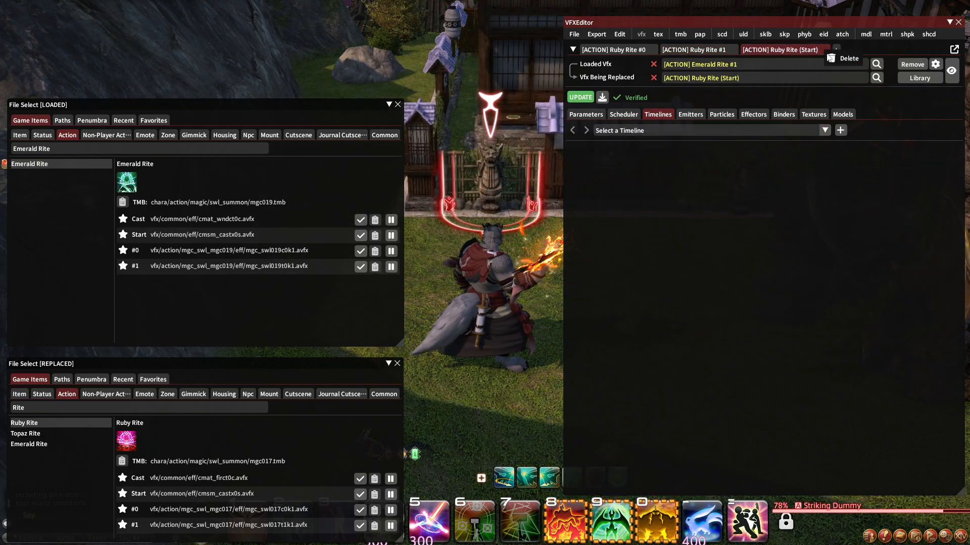
{"action": "left_click", "coordinate": [842, 59]}
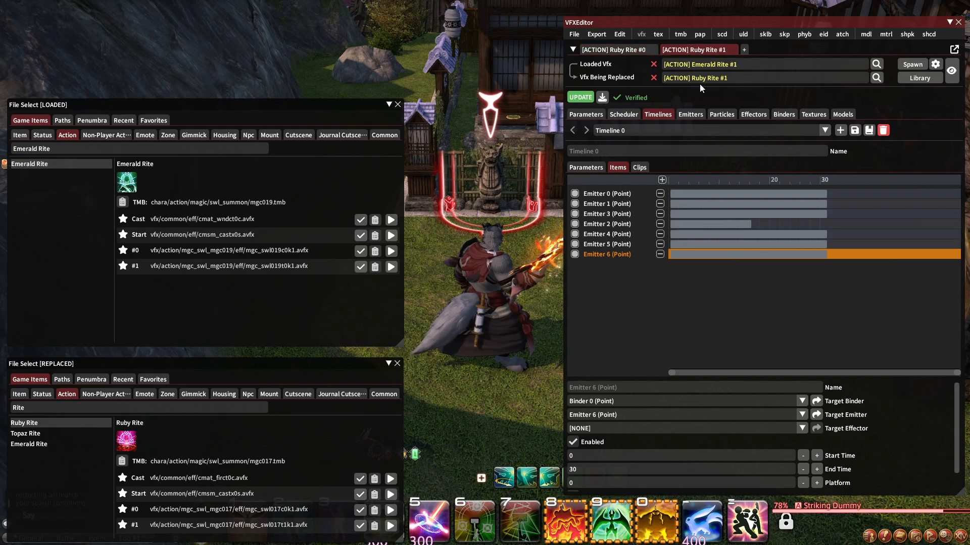
Export Timeline 0 of the edited Emerald Rite #1 with its dependencies as Emerald Rite Target in the Timelines folder.
{"action": "left_click", "coordinate": [602, 97]}
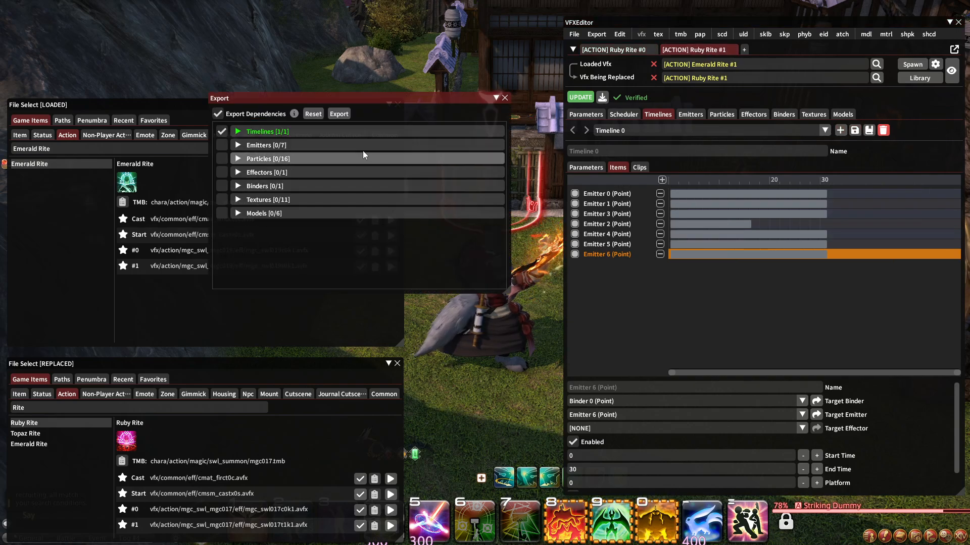
{"action": "left_click", "coordinate": [339, 113]}
{"action": "left_click_drag", "start_coordinate": [535, 456], "coordinate": [330, 474]}
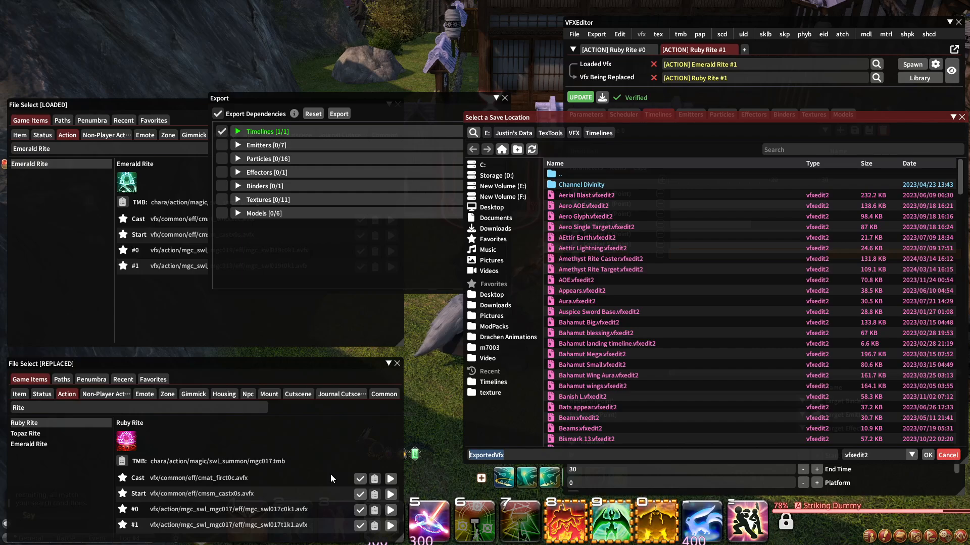
{"action": "type", "text": "Emerald Rite "}
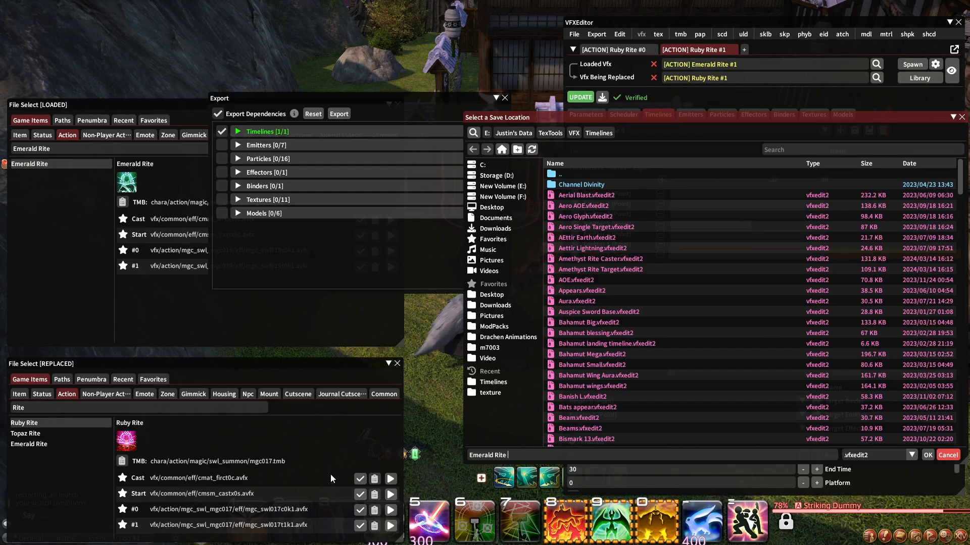
{"action": "type", "text": "Target"}
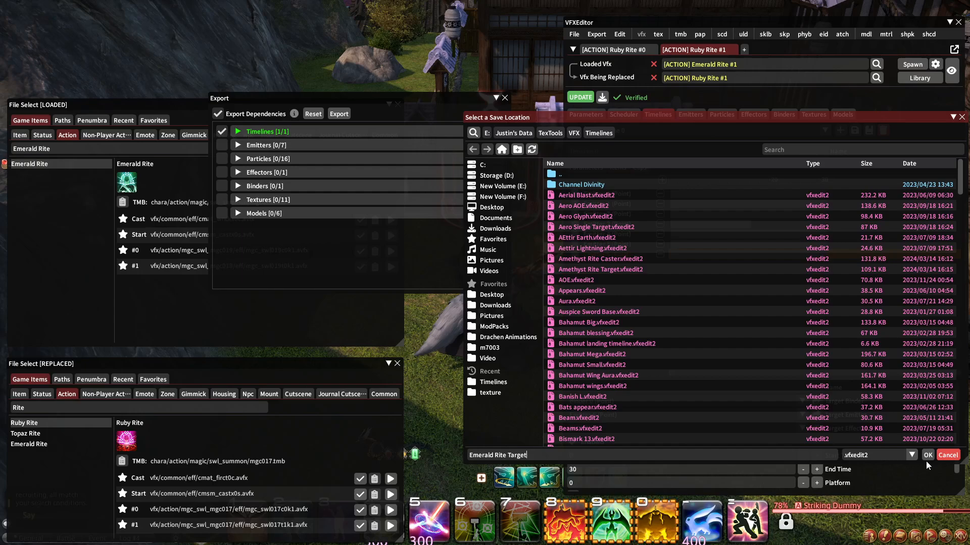
{"action": "left_click", "coordinate": [928, 455]}
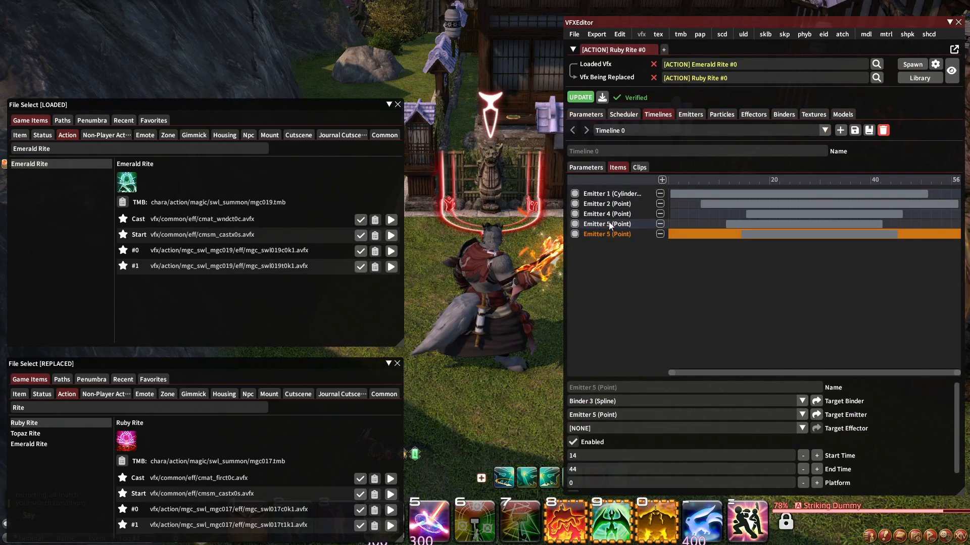
Preview Emerald Rite #0 in the game and review the timing of the emitter items in its Timeline 0.
{"action": "left_click", "coordinate": [610, 214]}
{"action": "left_click", "coordinate": [612, 194]}
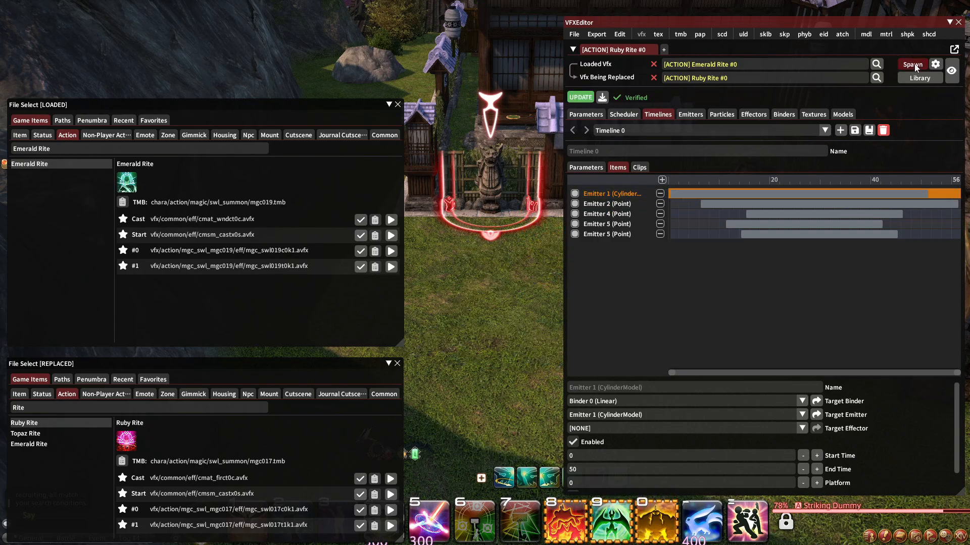
{"action": "left_click", "coordinate": [535, 292]}
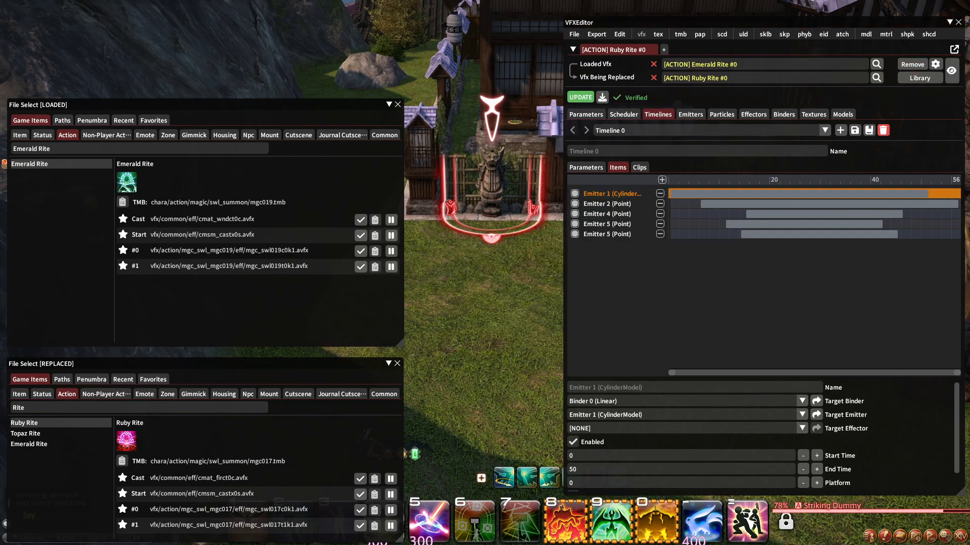
{"action": "key", "text": "1"}
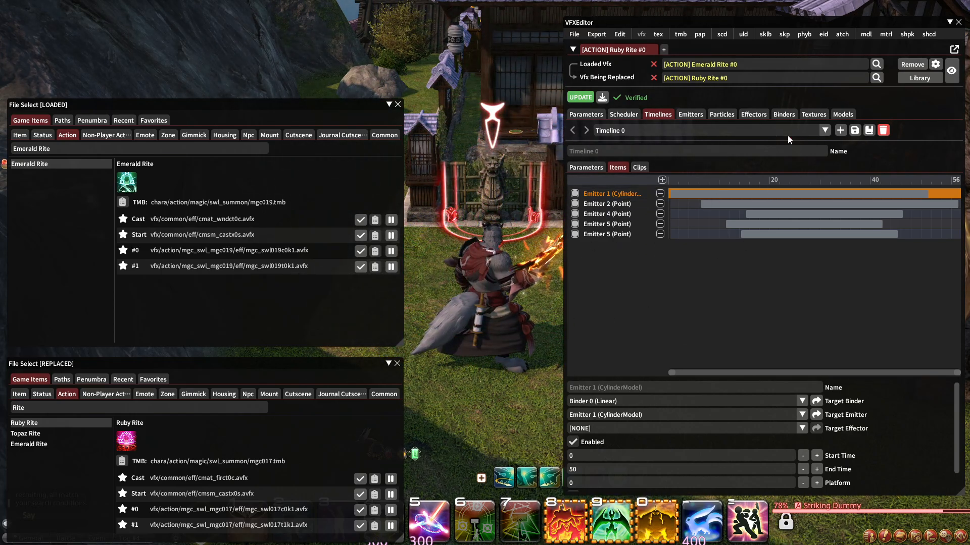
{"action": "left_click", "coordinate": [601, 223]}
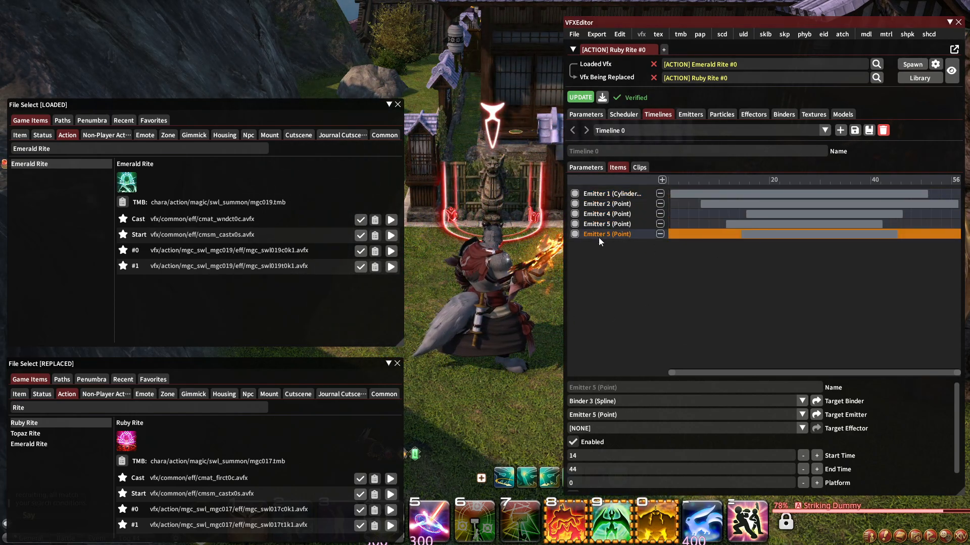
{"action": "left_click", "coordinate": [599, 213]}
{"action": "left_click", "coordinate": [601, 196]}
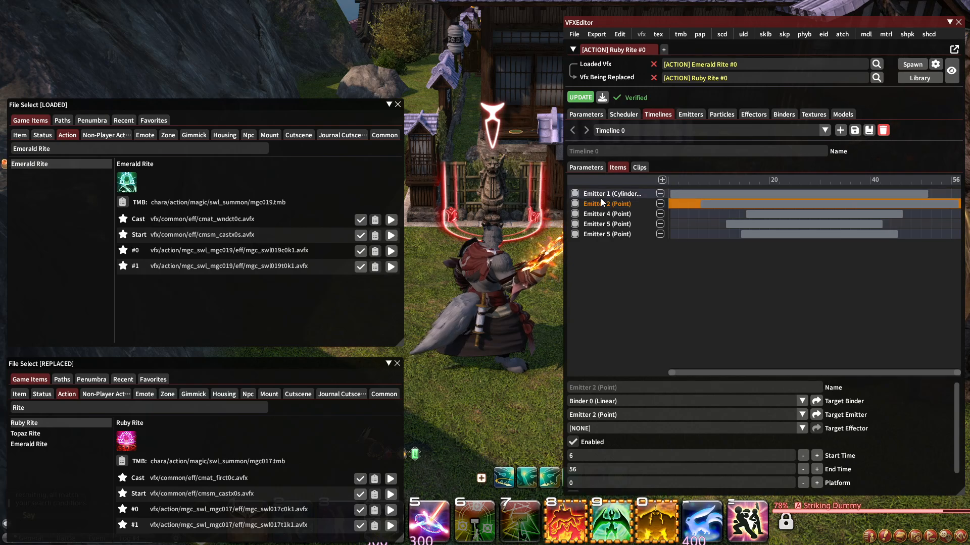
{"action": "left_click", "coordinate": [591, 169]}
{"action": "left_click", "coordinate": [617, 167]}
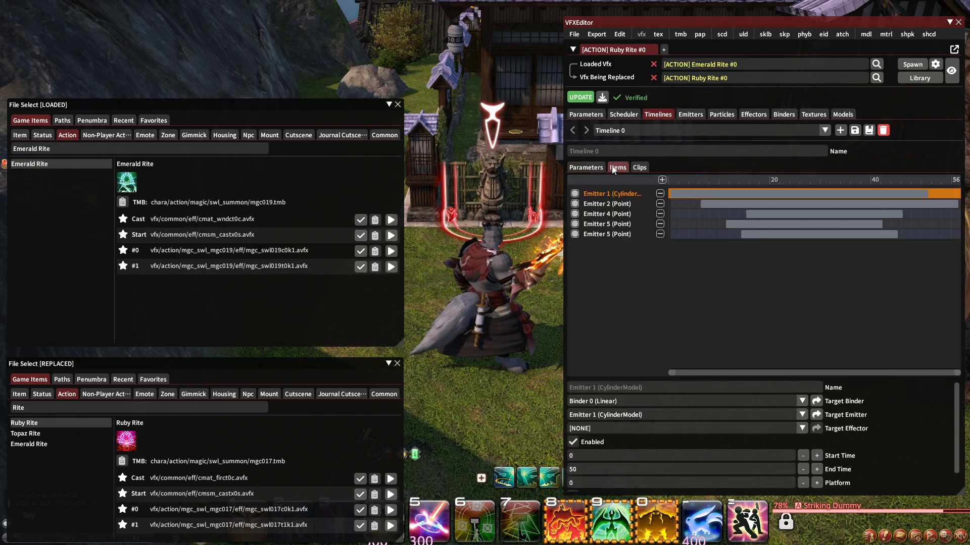
Import the saved files Emerald Rite Target, Amethyst Rite Caster and Amethyst Rite Target into the Ruby Rite #0 document.
{"action": "left_click", "coordinate": [854, 130]}
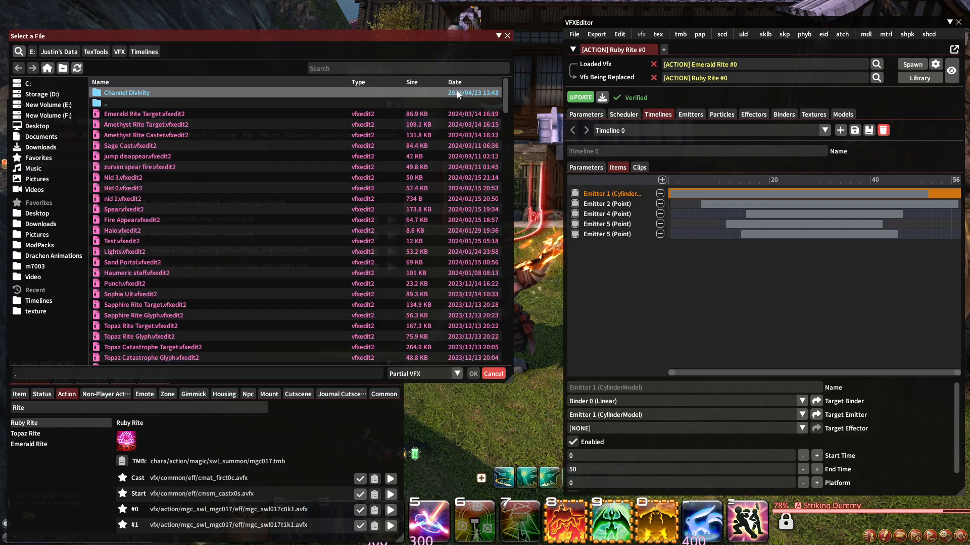
{"action": "double_click", "coordinate": [250, 112]}
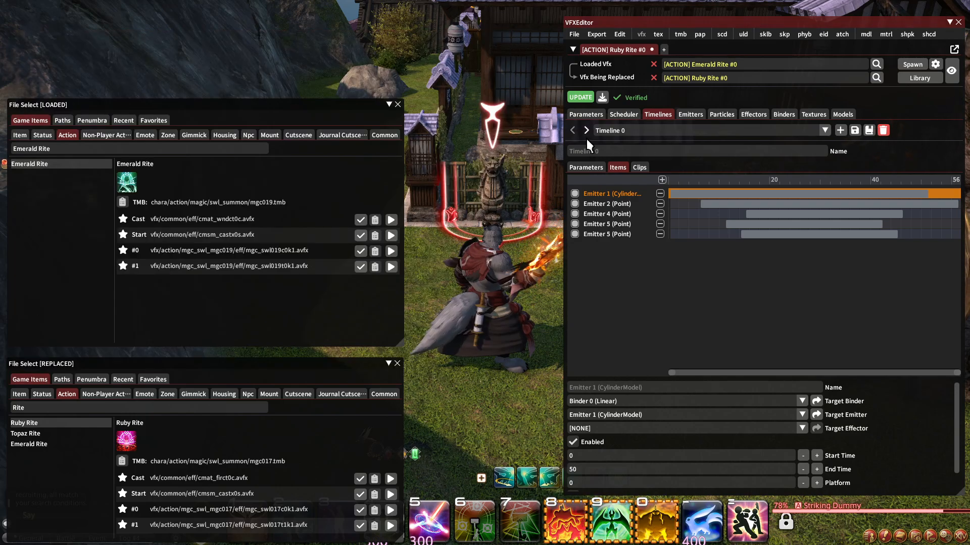
{"action": "left_click", "coordinate": [840, 130]}
{"action": "left_click", "coordinate": [853, 149]}
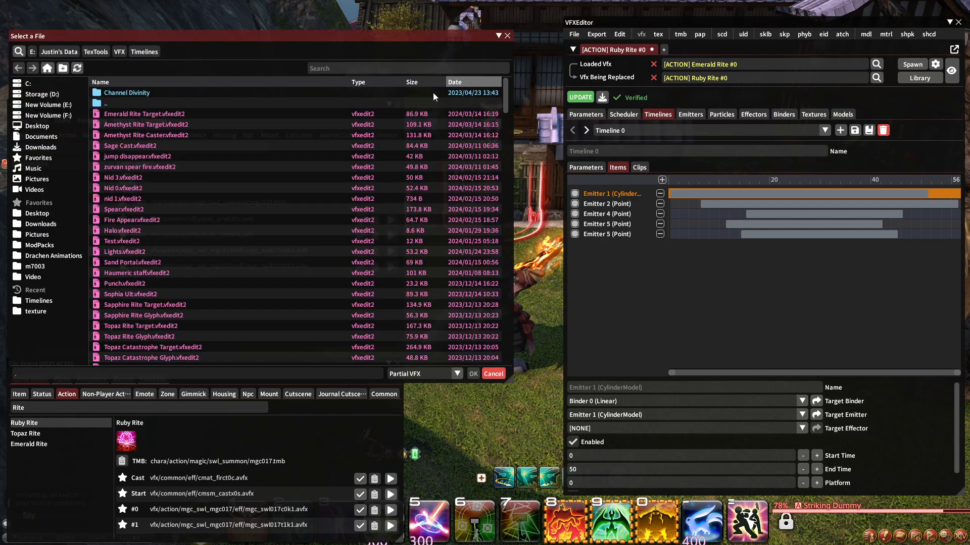
{"action": "double_click", "coordinate": [244, 133]}
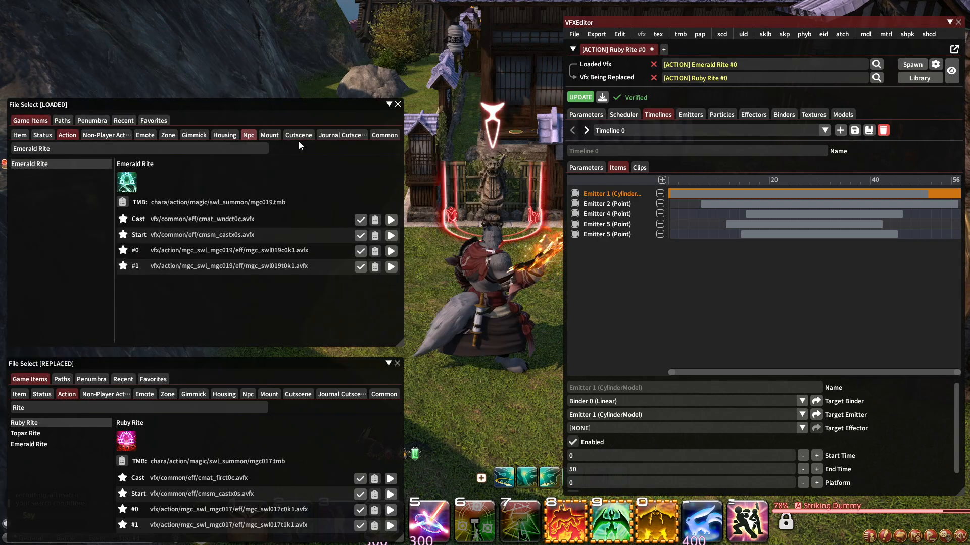
{"action": "left_click", "coordinate": [840, 131]}
{"action": "left_click", "coordinate": [850, 147]}
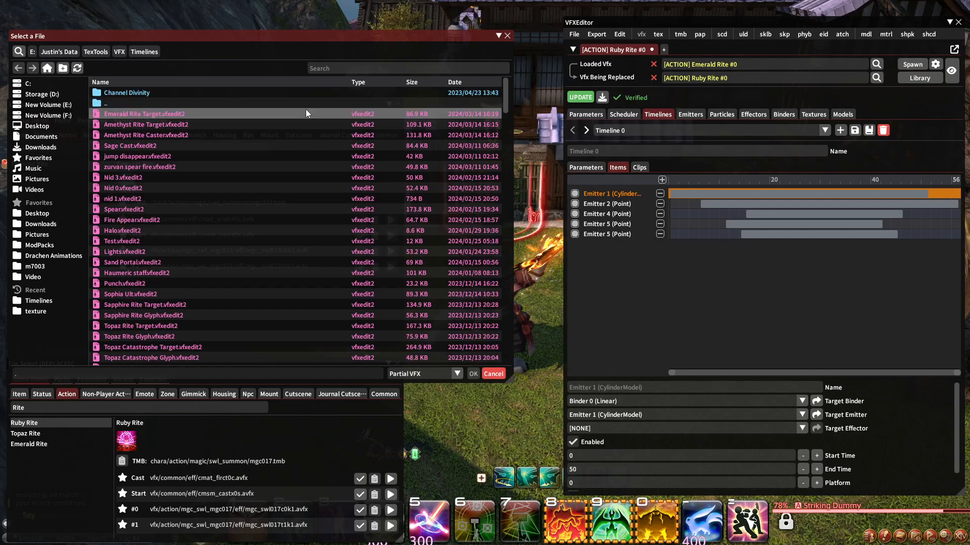
{"action": "double_click", "coordinate": [284, 122]}
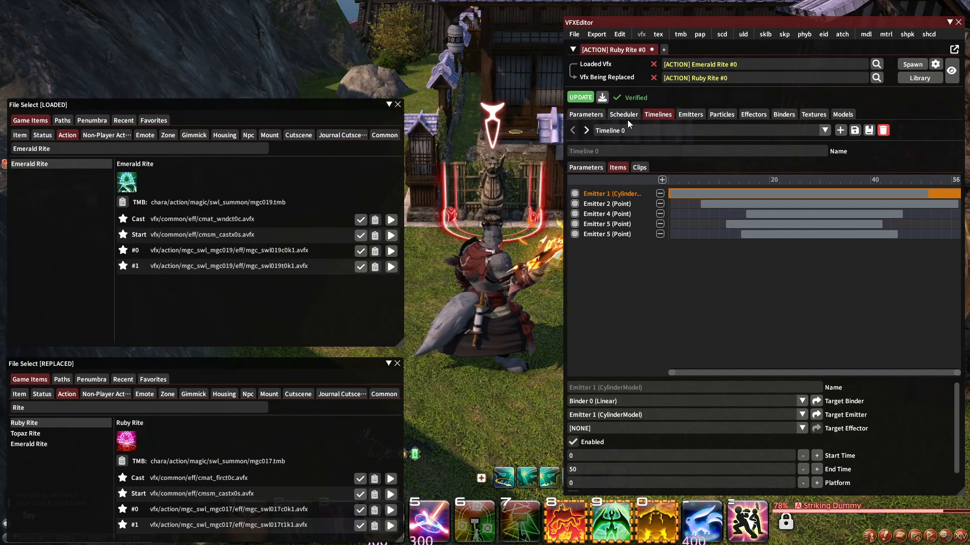
Check the list of imported timelines, add a new default timeline and open it.
{"action": "left_click", "coordinate": [635, 129]}
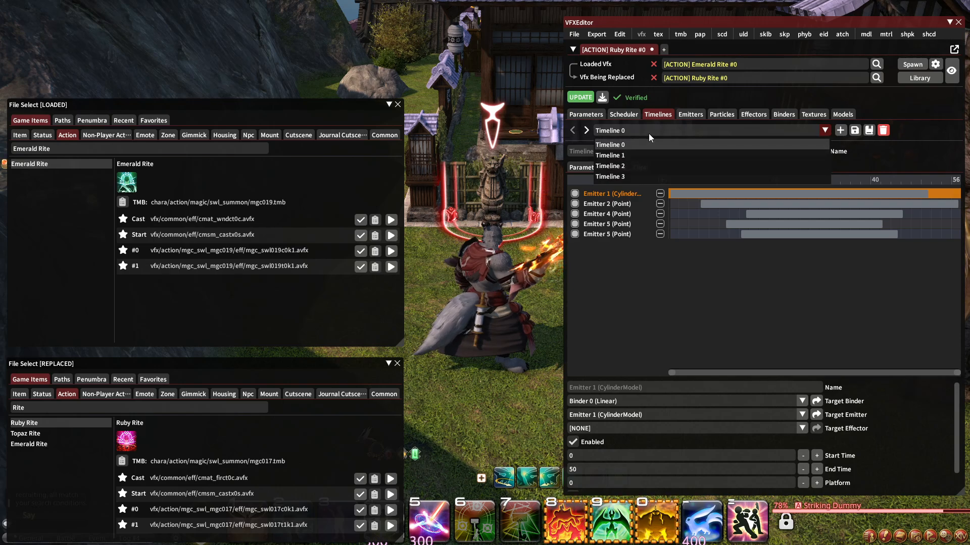
{"action": "left_click", "coordinate": [649, 133]}
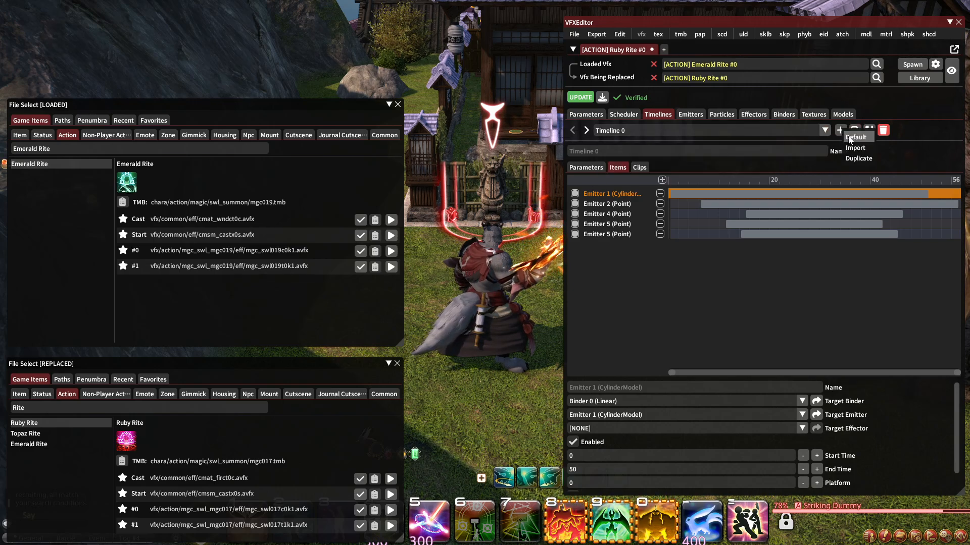
{"action": "left_click", "coordinate": [855, 138]}
{"action": "left_click", "coordinate": [716, 130]}
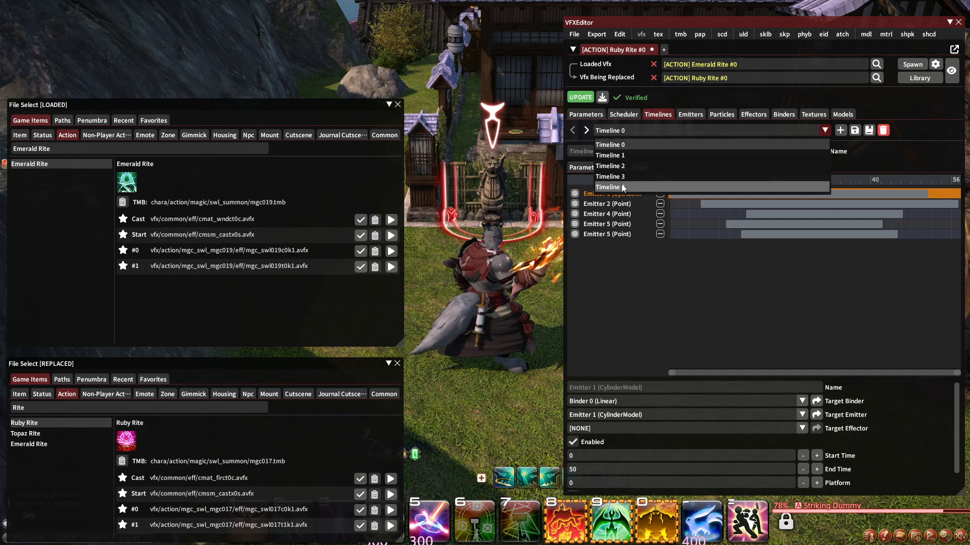
{"action": "left_click", "coordinate": [620, 184]}
Add a clip to the new default timeline and open the clip's settings.
{"action": "left_click", "coordinate": [638, 167]}
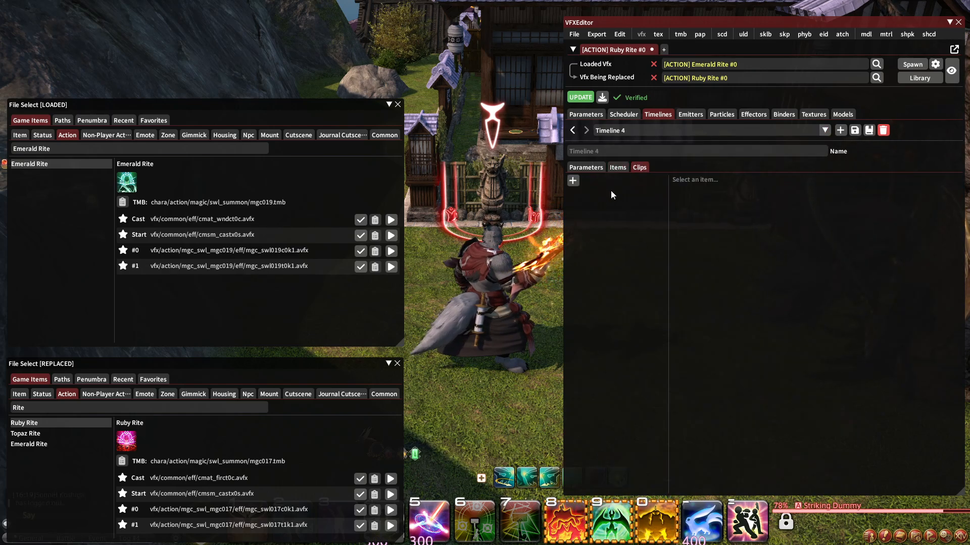
{"action": "left_click", "coordinate": [573, 182]}
{"action": "left_click", "coordinate": [578, 193]}
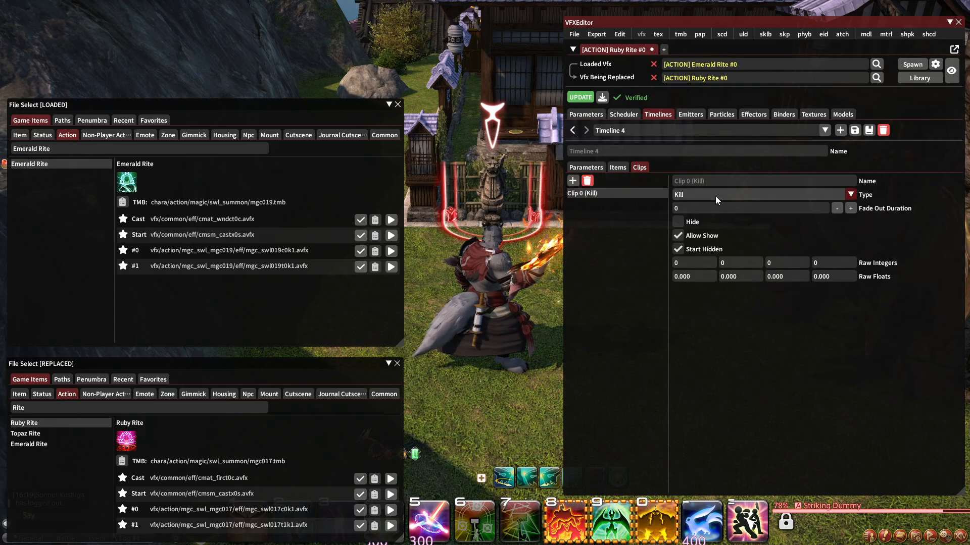
Make Timeline 4's clip a RandomTrigger with the maximum trigger set to 1.
{"action": "left_click", "coordinate": [715, 196]}
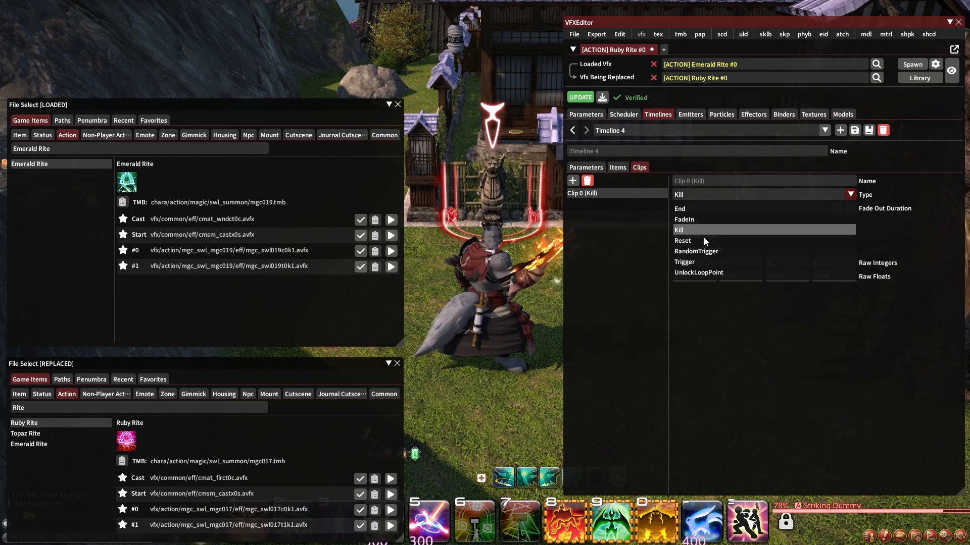
{"action": "left_click", "coordinate": [695, 251]}
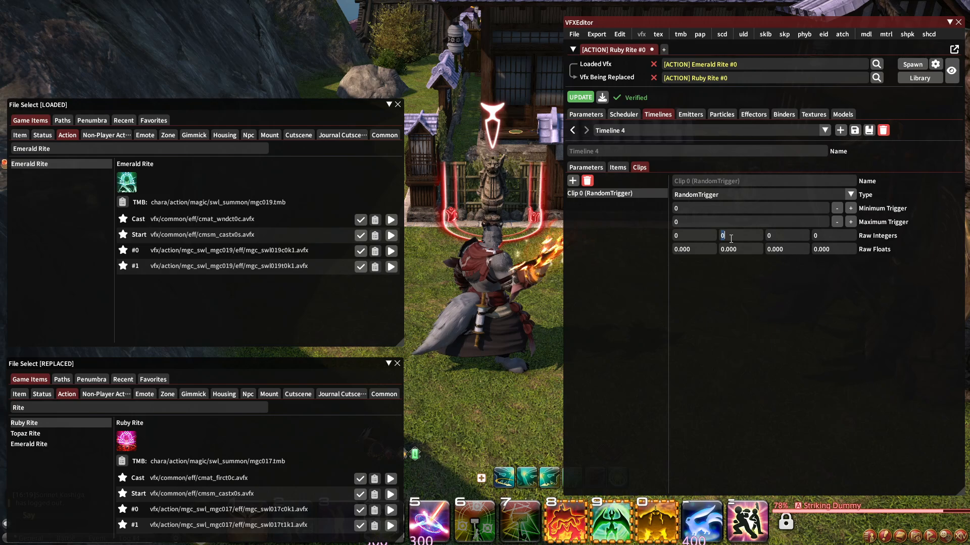
{"action": "type", "text": "1"}
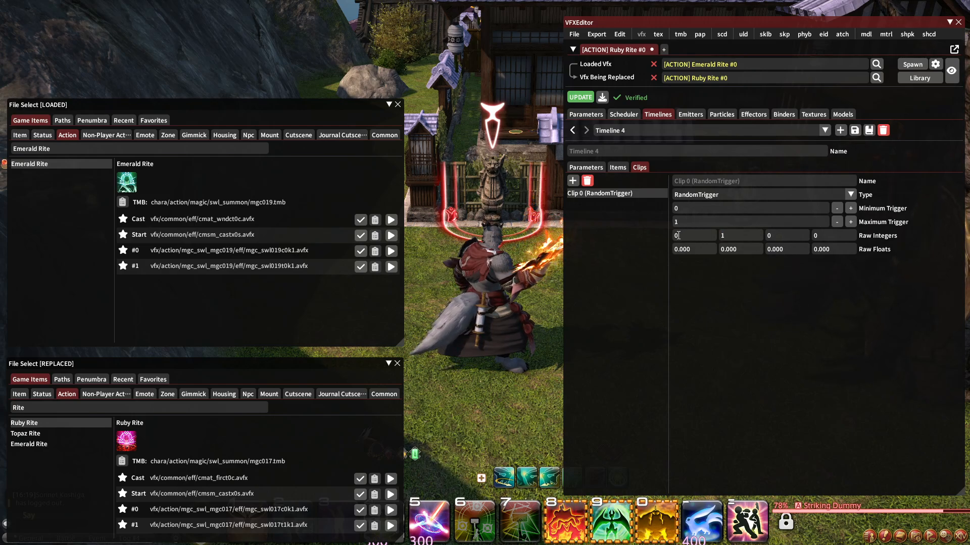
In Scheduler 0's triggers, assign Timeline 0 to trigger 0 and Timeline 2 to trigger 1.
{"action": "left_click", "coordinate": [630, 115]}
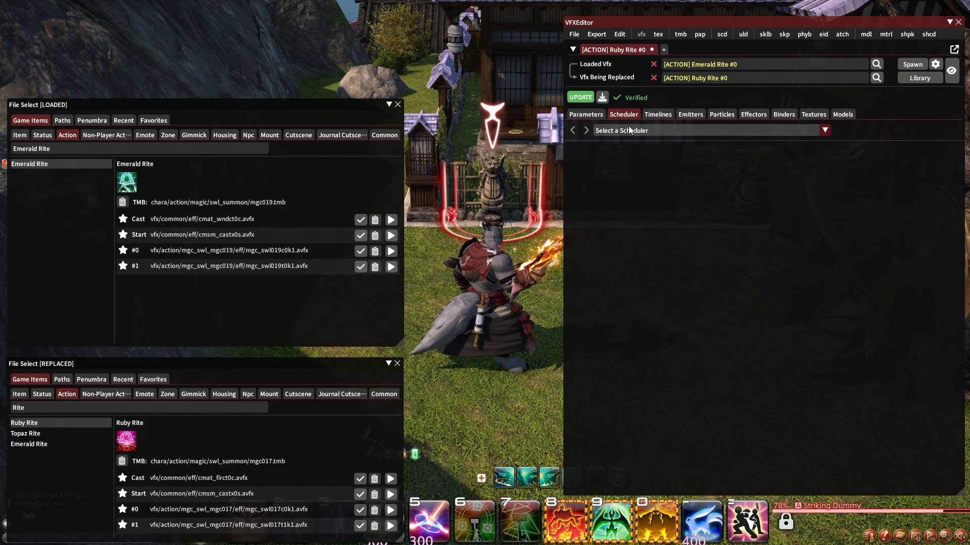
{"action": "left_click", "coordinate": [610, 151]}
{"action": "left_click", "coordinate": [613, 153]}
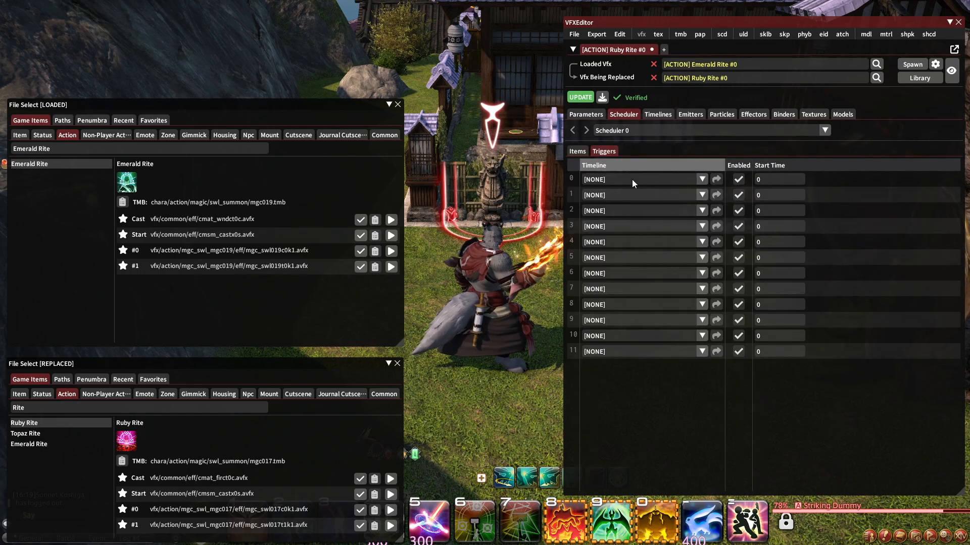
{"action": "left_click", "coordinate": [652, 115]}
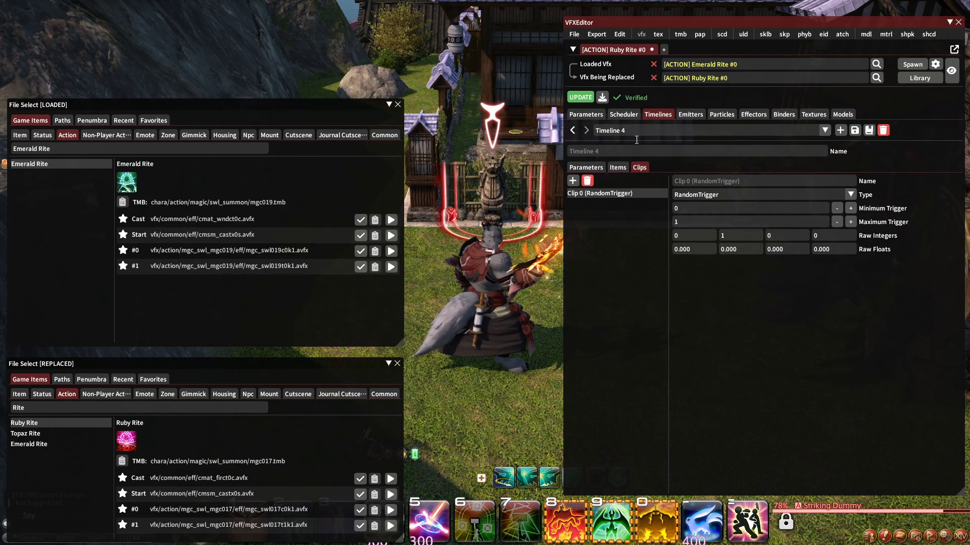
{"action": "left_click", "coordinate": [632, 114]}
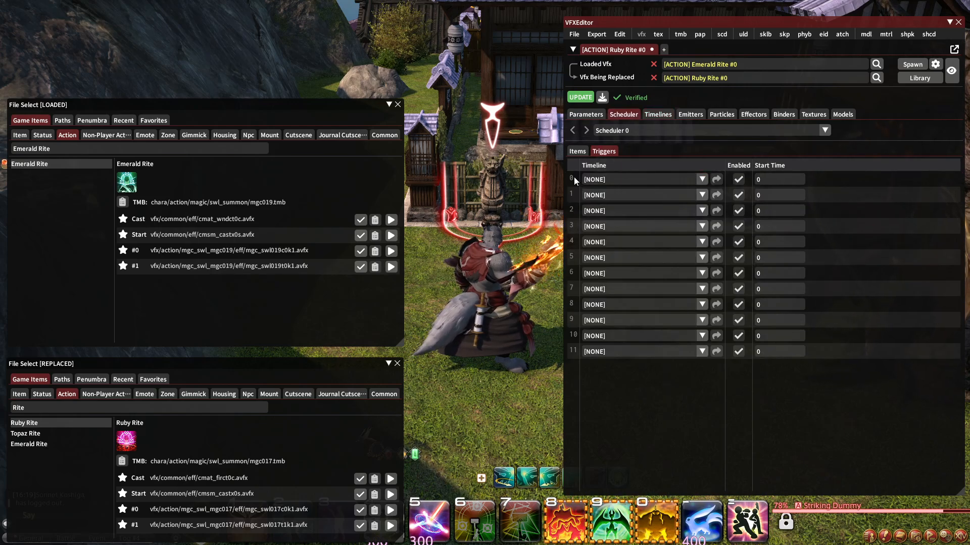
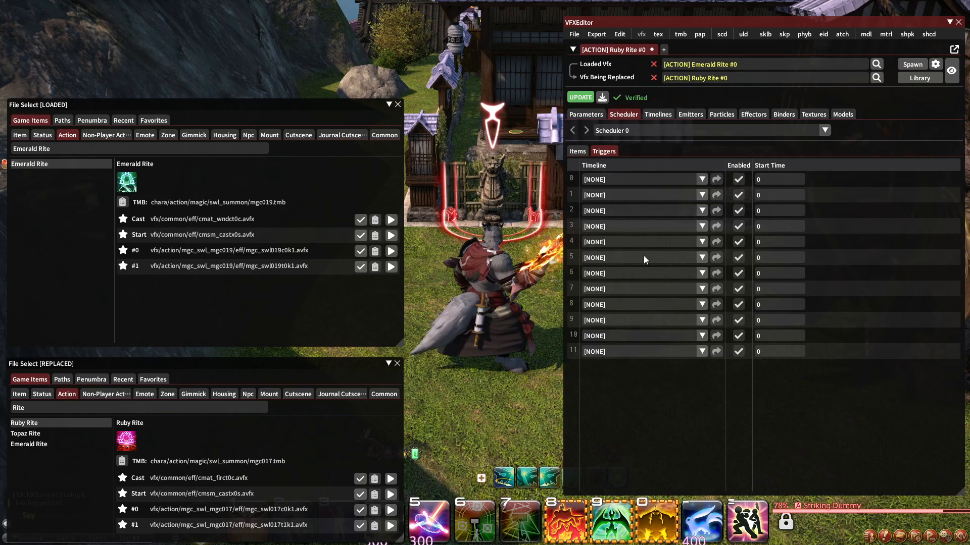
{"action": "left_click", "coordinate": [616, 178]}
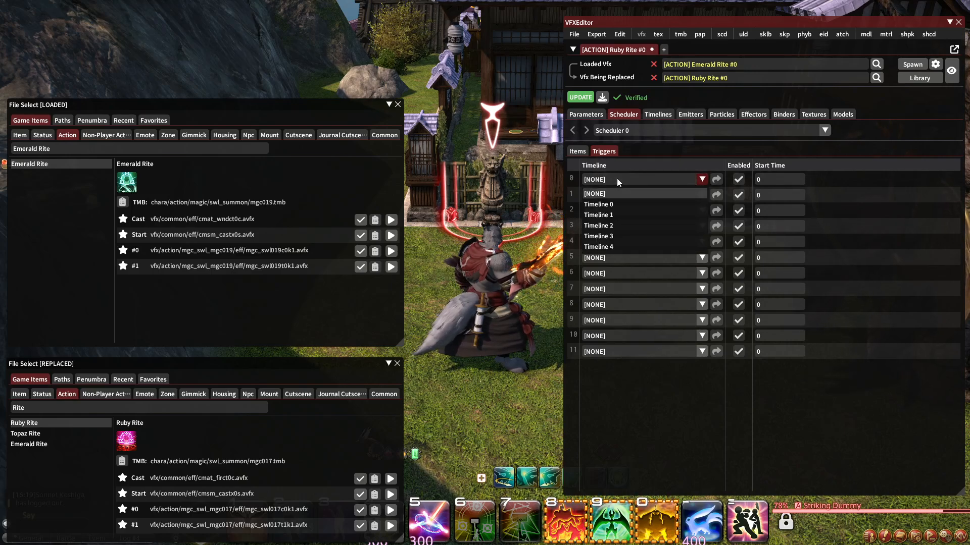
{"action": "left_click", "coordinate": [592, 205]}
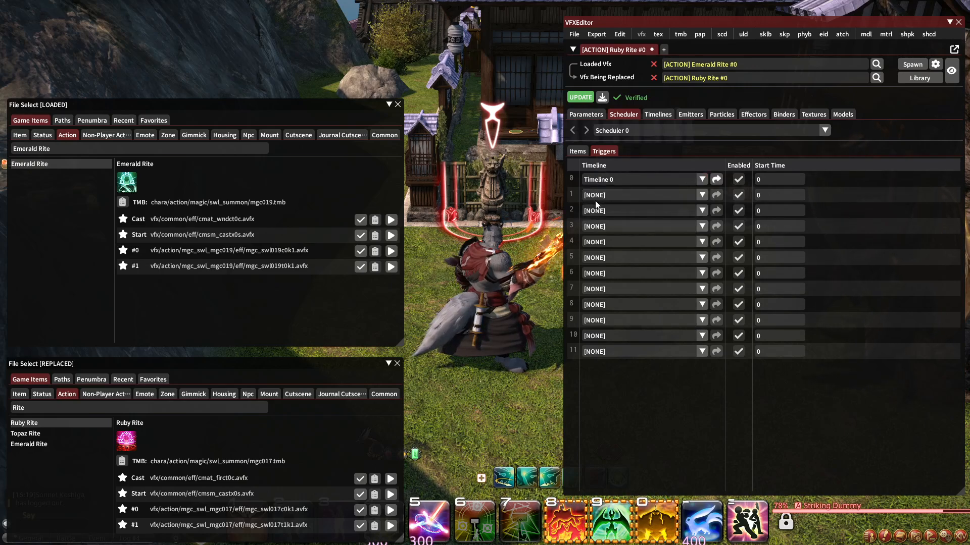
{"action": "left_click", "coordinate": [596, 196]}
{"action": "left_click", "coordinate": [605, 180]}
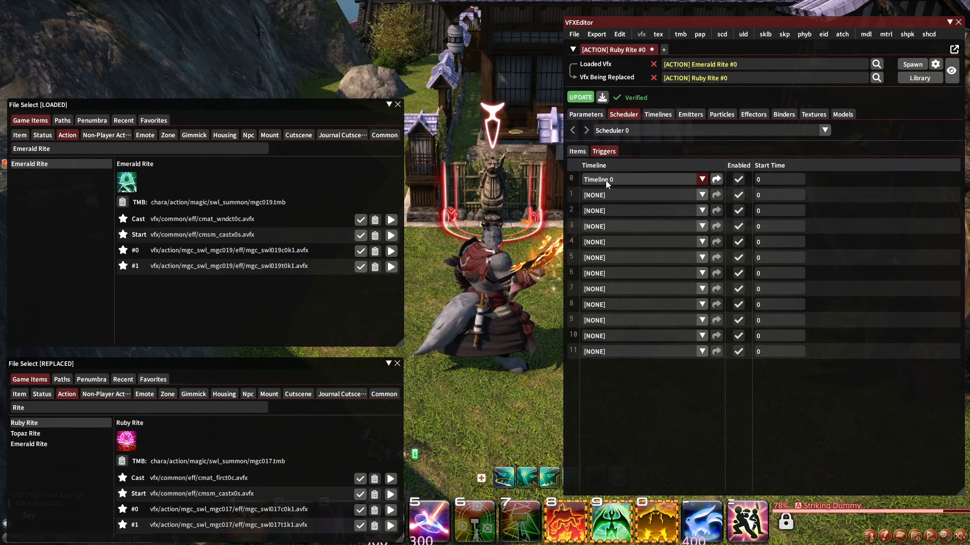
{"action": "left_click", "coordinate": [610, 195]}
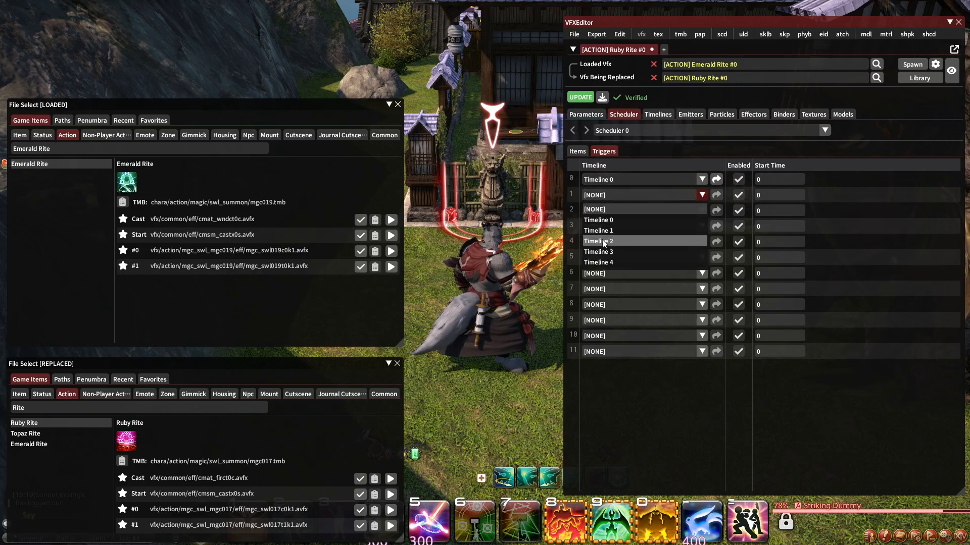
{"action": "left_click", "coordinate": [615, 241]}
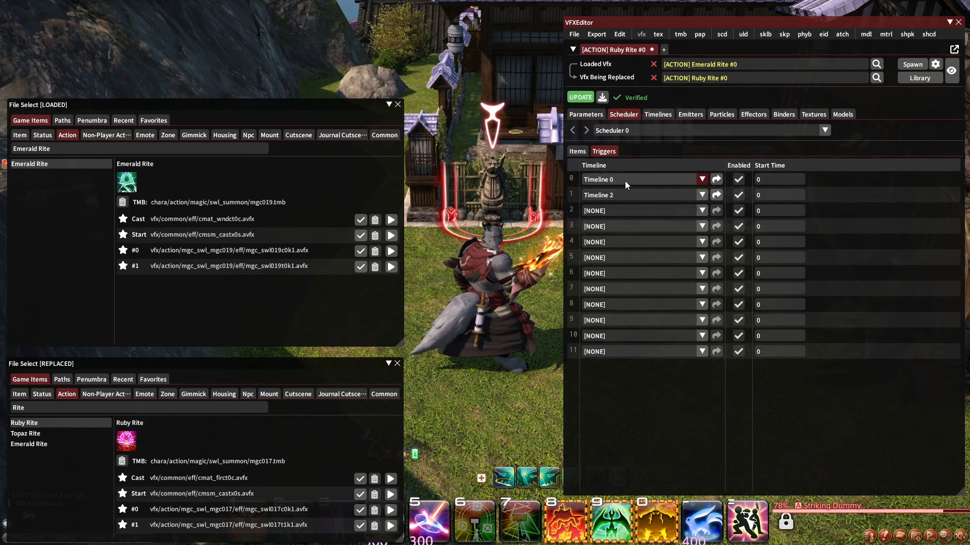
Add a clip to Timeline 0 and set its type to Trigger.
{"action": "left_click", "coordinate": [651, 114]}
{"action": "left_click", "coordinate": [638, 129]}
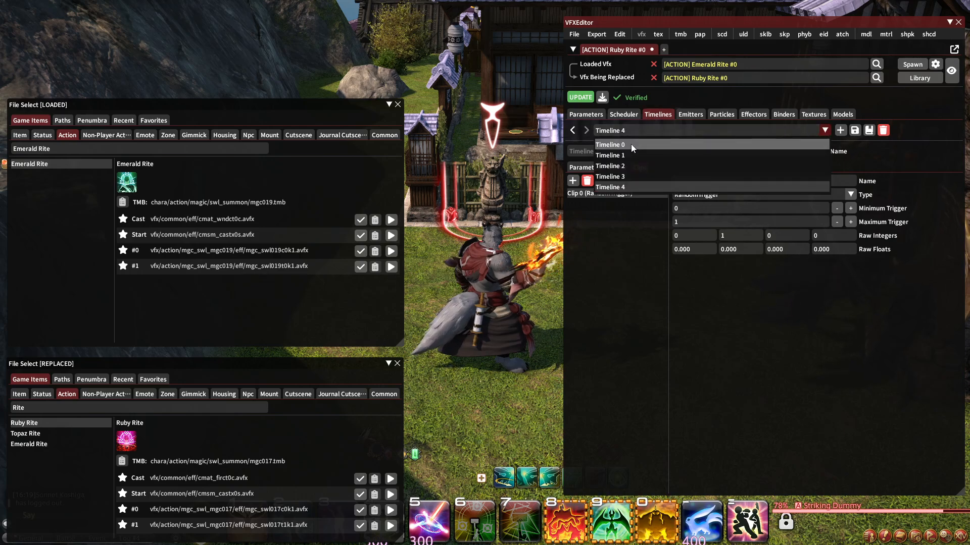
{"action": "left_click", "coordinate": [631, 144]}
{"action": "left_click", "coordinate": [640, 167]}
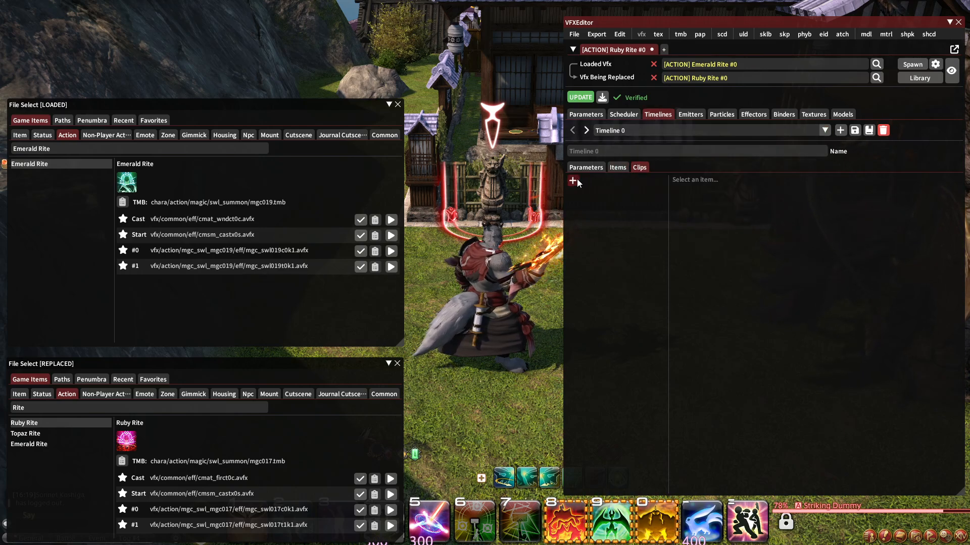
{"action": "left_click", "coordinate": [617, 168]}
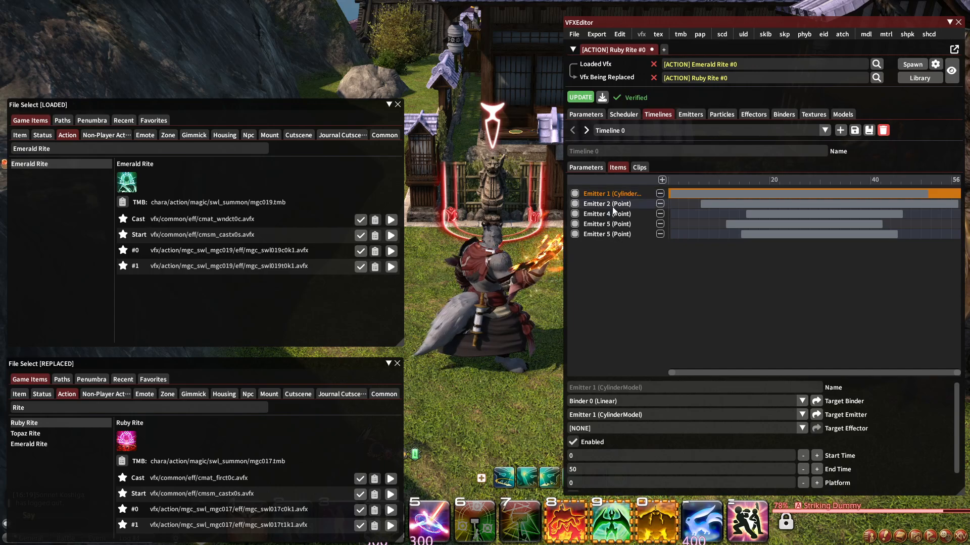
{"action": "left_click", "coordinate": [641, 168]}
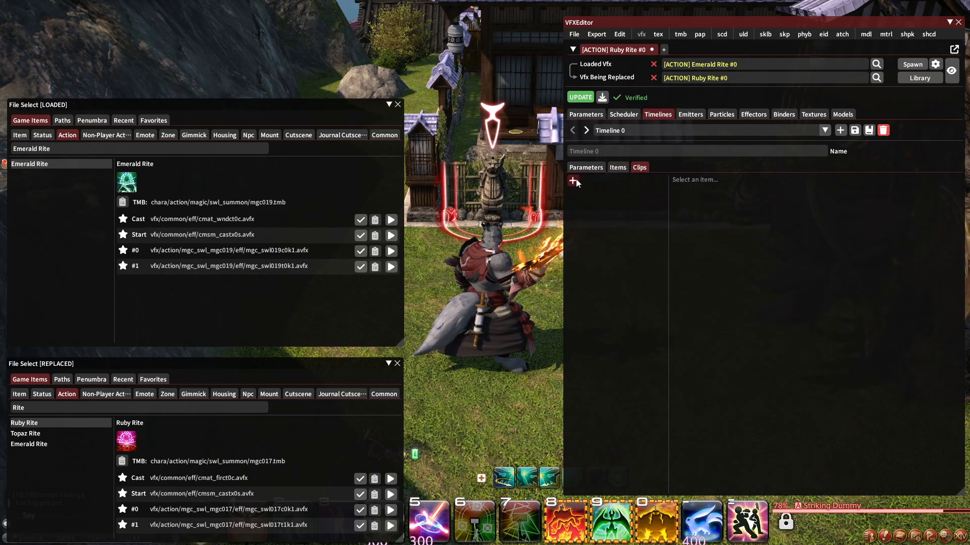
{"action": "left_click", "coordinate": [590, 193]}
{"action": "left_click", "coordinate": [707, 194]}
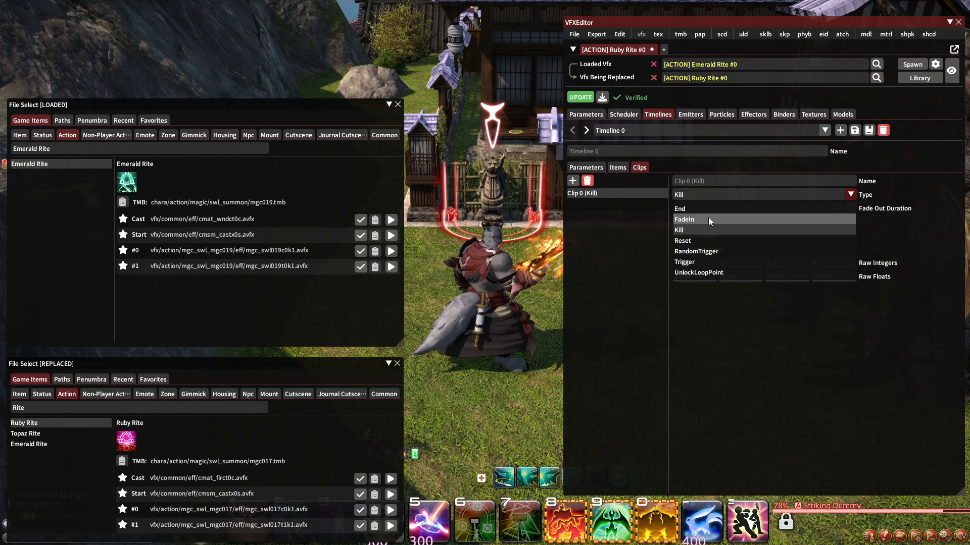
{"action": "left_click", "coordinate": [696, 262]}
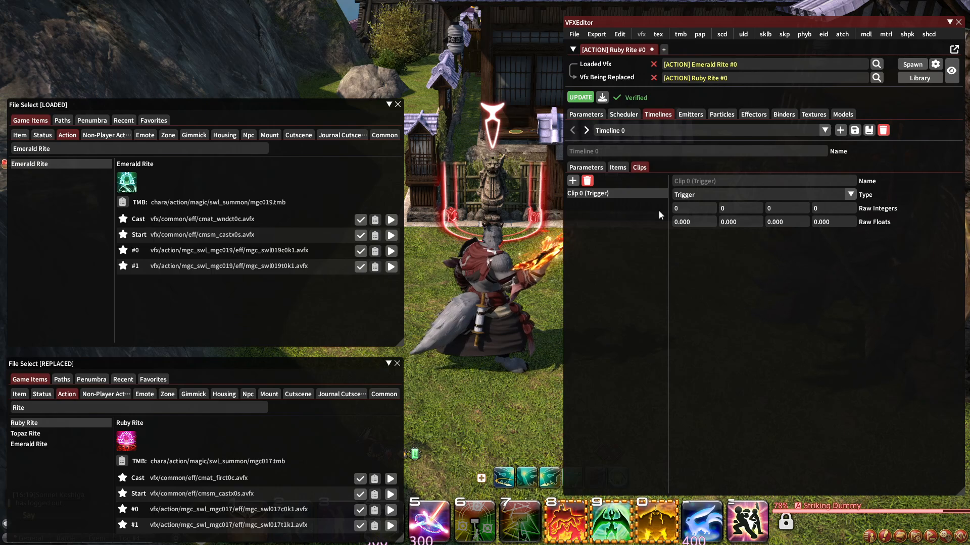
In Scheduler 0's triggers, assign Timeline 1 to trigger 3 and Timeline 3 to trigger 4.
{"action": "left_click", "coordinate": [626, 115]}
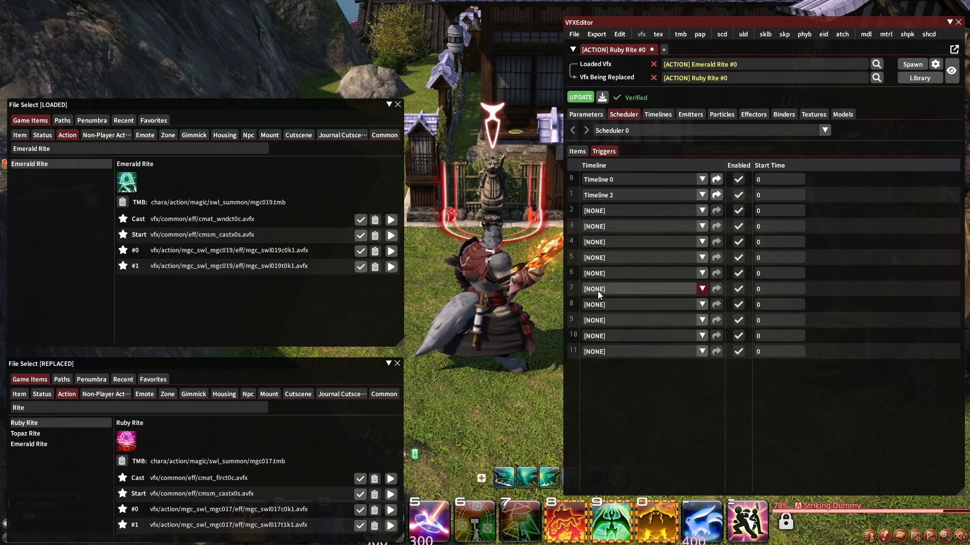
{"action": "left_click", "coordinate": [599, 229]}
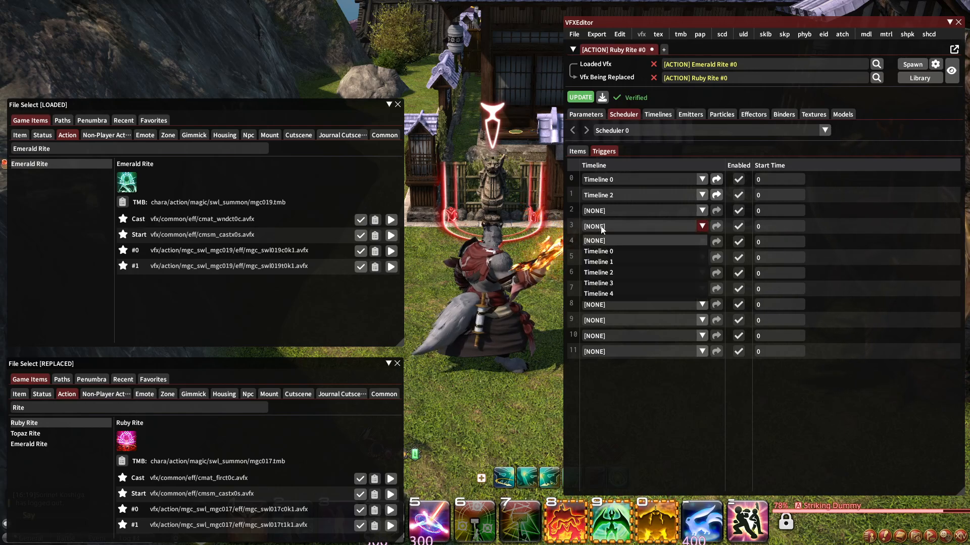
{"action": "left_click", "coordinate": [606, 245]}
{"action": "left_click", "coordinate": [606, 245]}
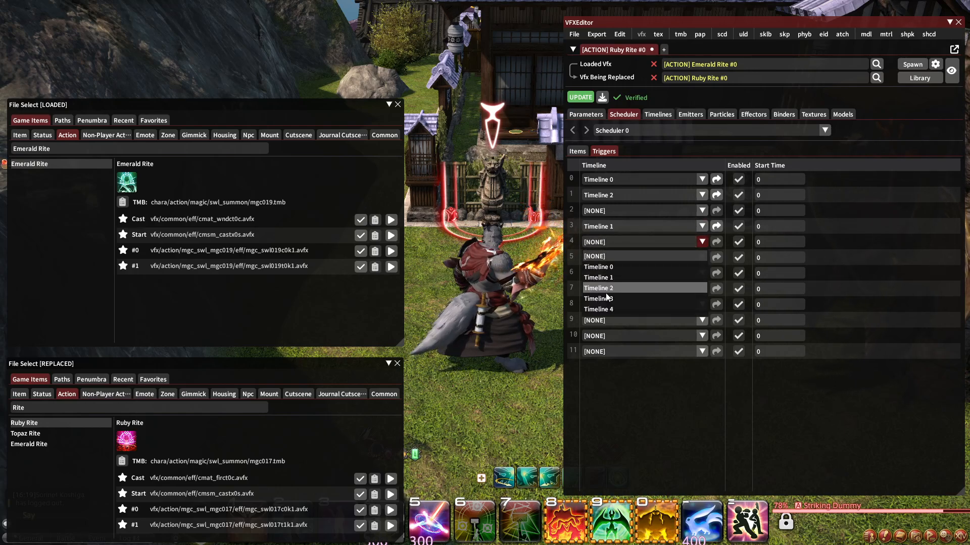
{"action": "left_click", "coordinate": [610, 269]}
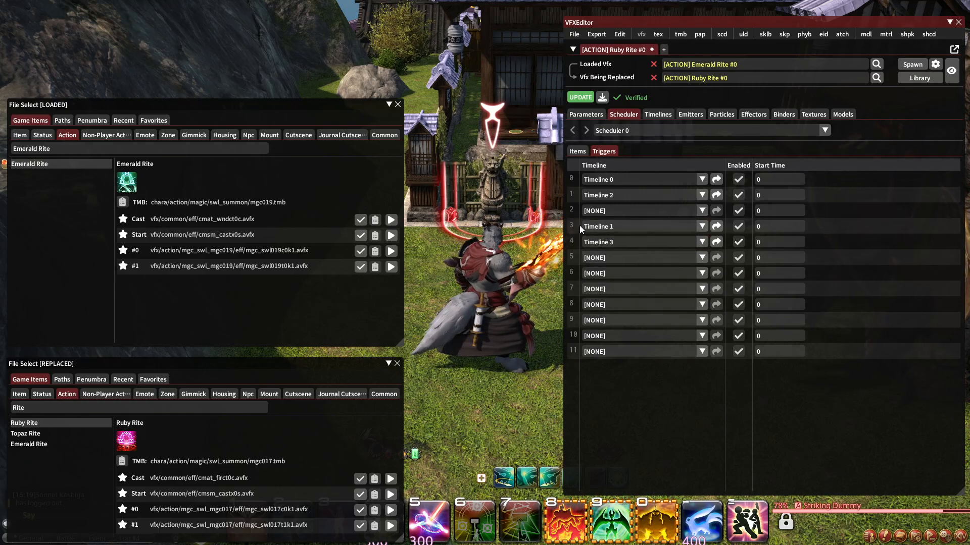
Set the first two raw integers of Timeline 0's Trigger clip to 3.
{"action": "left_click", "coordinate": [657, 115]}
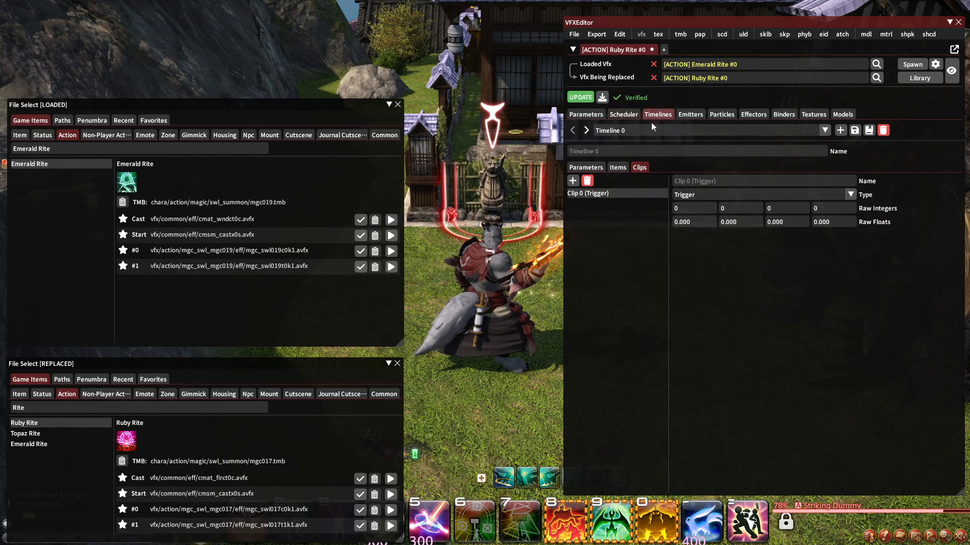
{"action": "left_click", "coordinate": [691, 208]}
{"action": "type", "text": "3"}
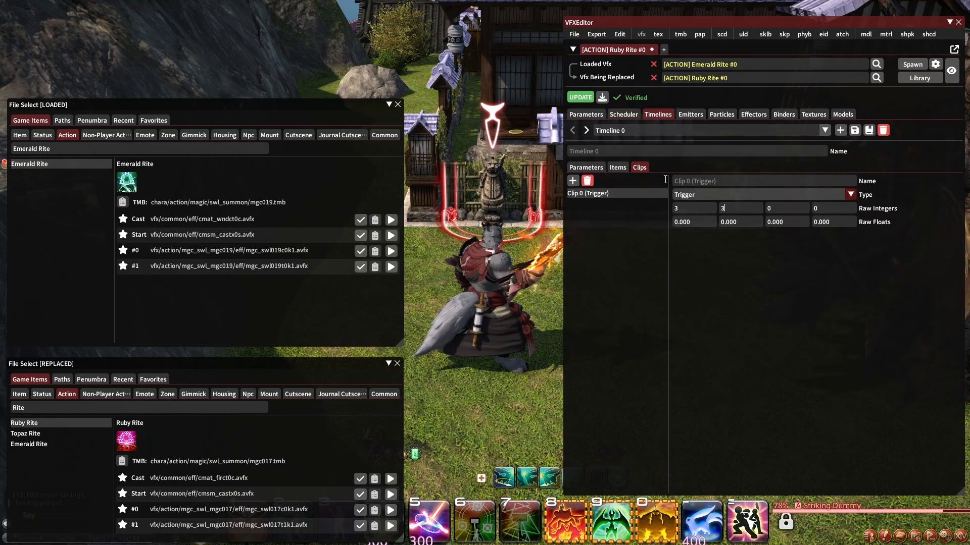
Add a Trigger clip to Timeline 2 and set its first raw integer to 4.
{"action": "left_click", "coordinate": [610, 131]}
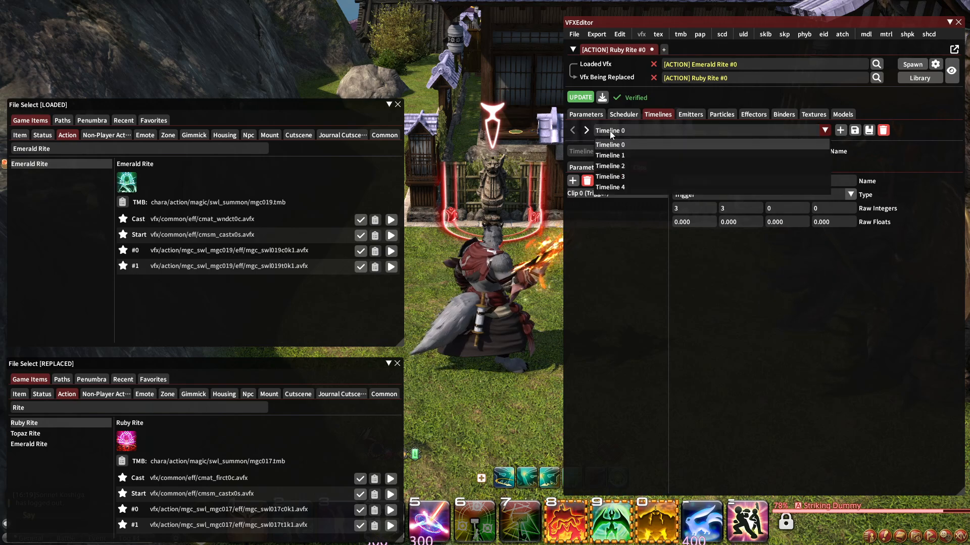
{"action": "left_click", "coordinate": [619, 169]}
{"action": "left_click", "coordinate": [581, 193]}
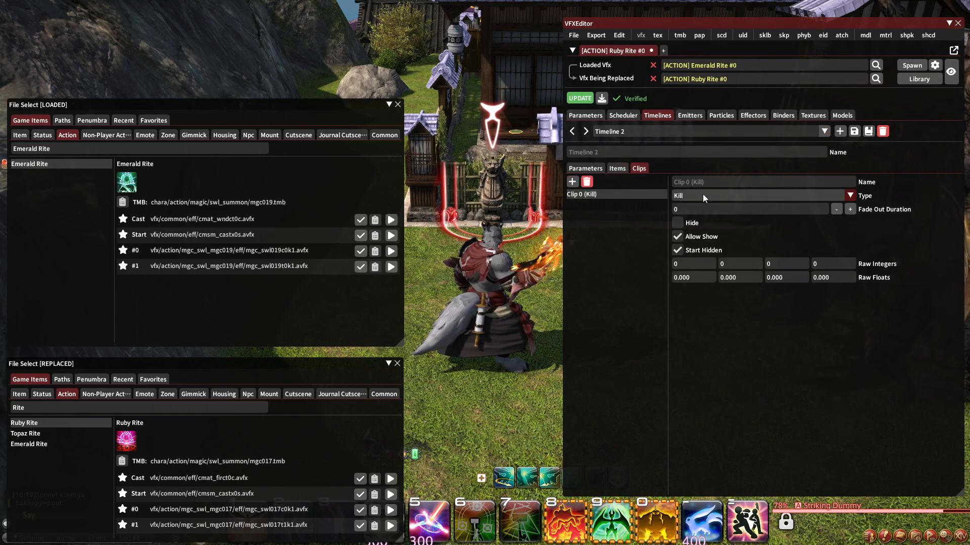
{"action": "left_click", "coordinate": [702, 196]}
{"action": "left_click", "coordinate": [695, 256]}
{"action": "left_click", "coordinate": [691, 209]}
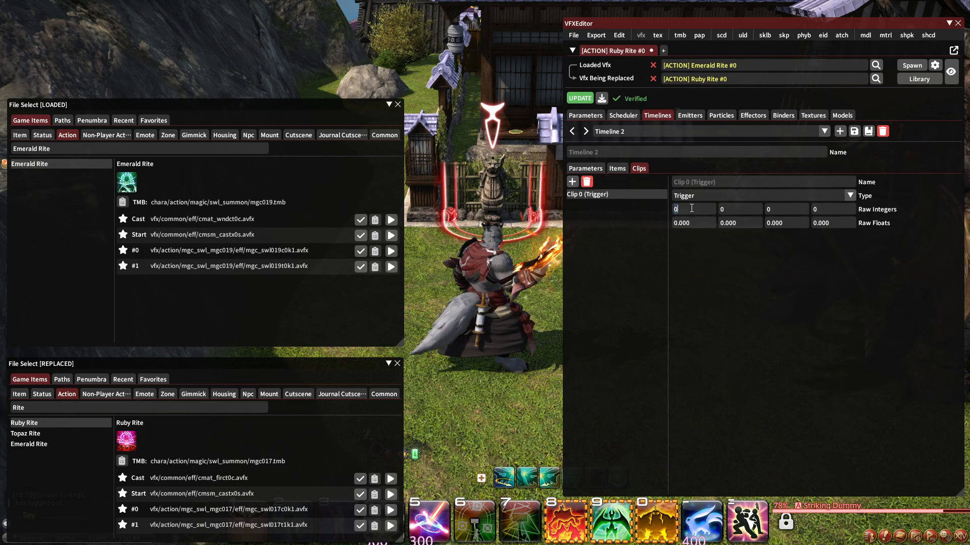
Check Scheduler 0's items, then update the effect and spawn it in the game.
{"action": "left_click", "coordinate": [634, 131]}
{"action": "left_click", "coordinate": [626, 142]}
{"action": "left_click", "coordinate": [624, 115]}
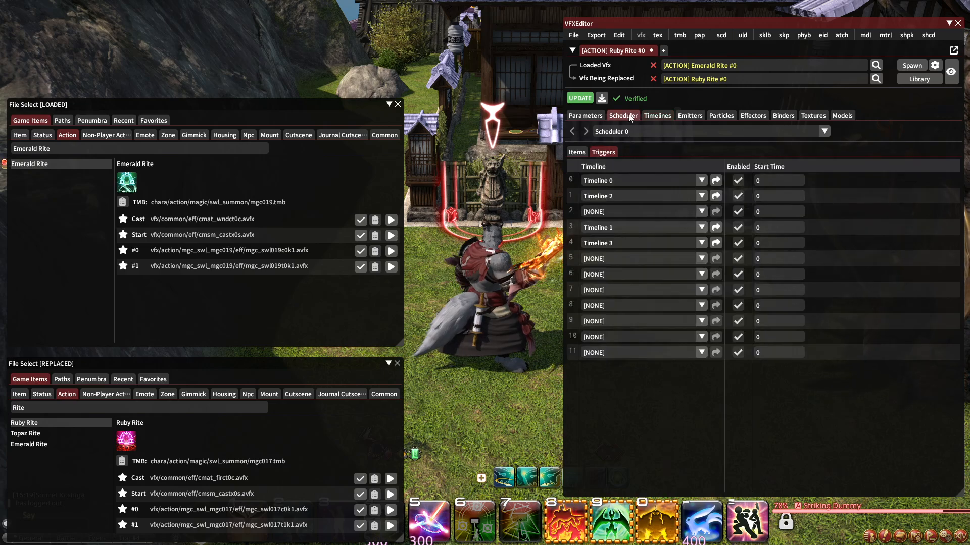
{"action": "left_click", "coordinate": [577, 152]}
{"action": "left_click", "coordinate": [578, 99]}
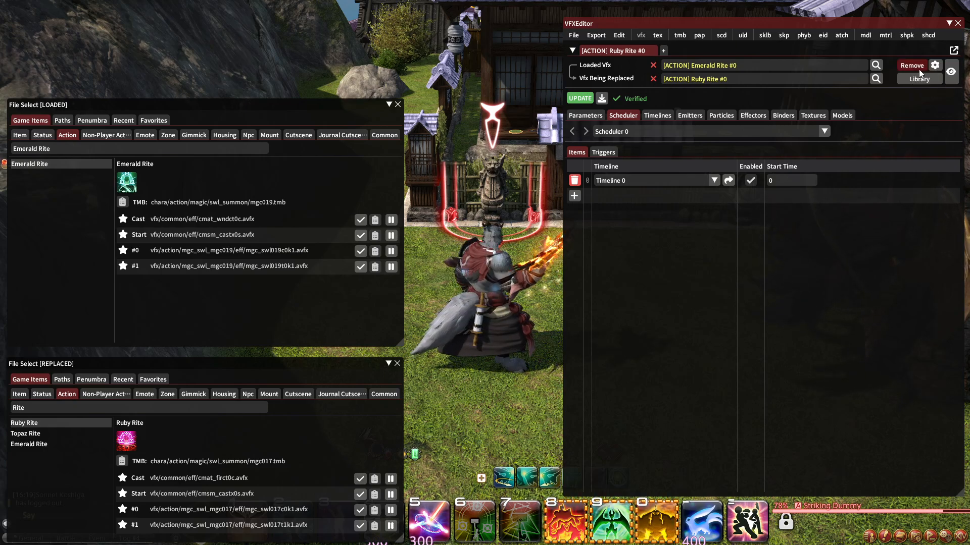
Set the second raw integer of Timeline 0's Trigger clip to 0, check Timeline 2's clip and update the effect.
{"action": "left_click", "coordinate": [660, 115]}
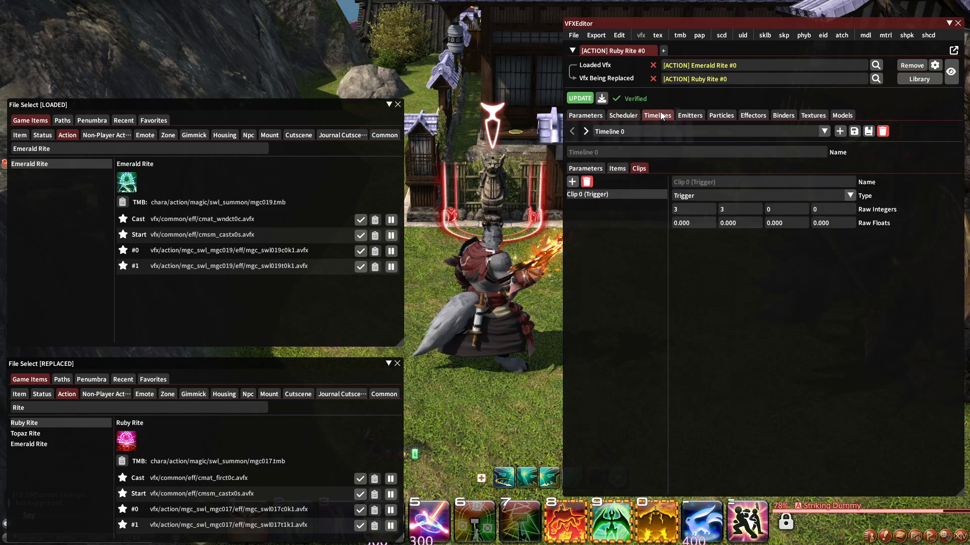
{"action": "left_click", "coordinate": [634, 132]}
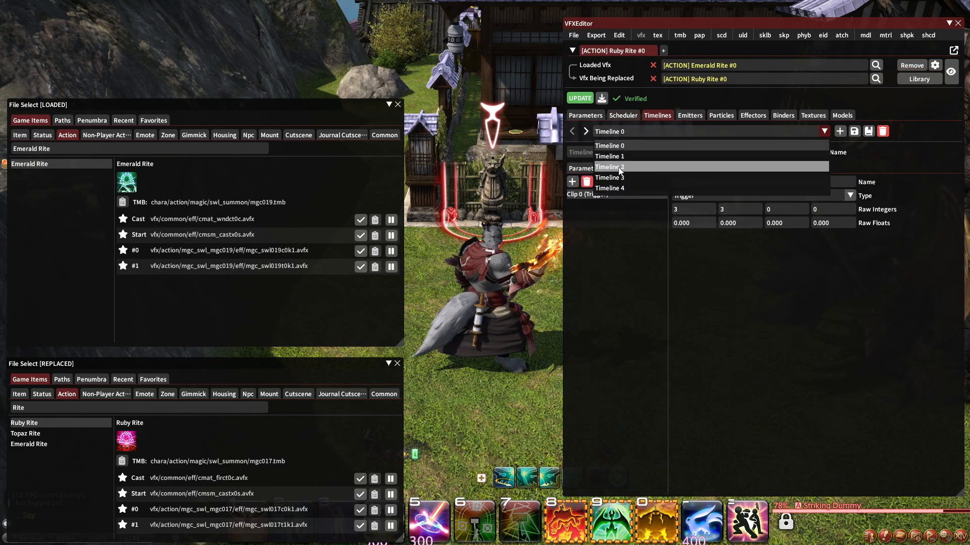
{"action": "left_click", "coordinate": [619, 148]}
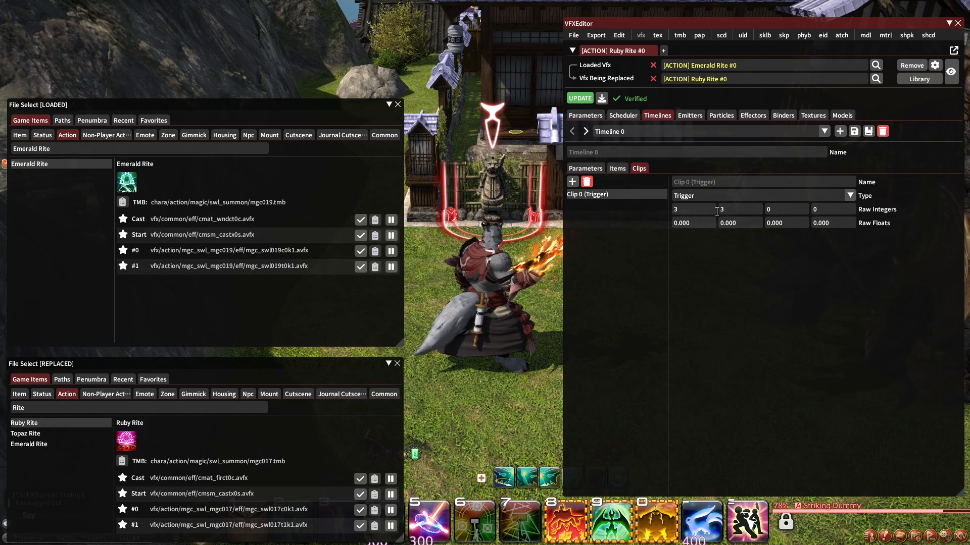
{"action": "left_click", "coordinate": [731, 210]}
{"action": "left_click", "coordinate": [625, 132]}
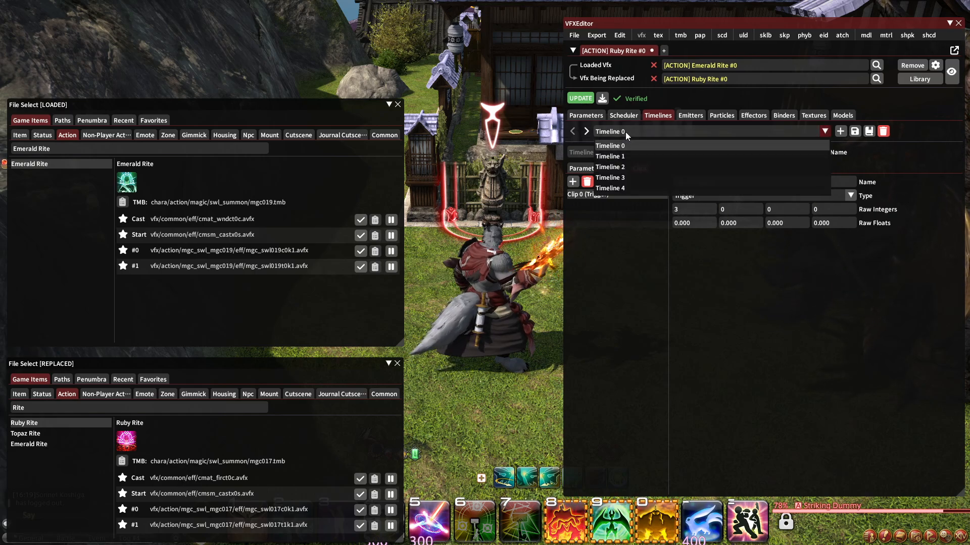
{"action": "left_click", "coordinate": [630, 169]}
{"action": "left_click", "coordinate": [580, 98]}
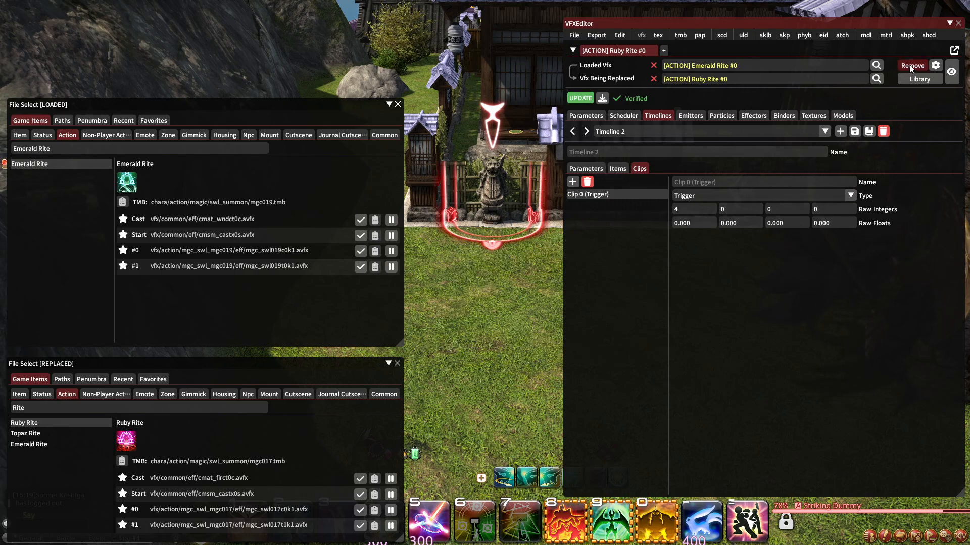
Compare Timeline 2's items, add a new item to Timeline 0 and check the timeline's Trigger clip.
{"action": "left_click", "coordinate": [612, 169]}
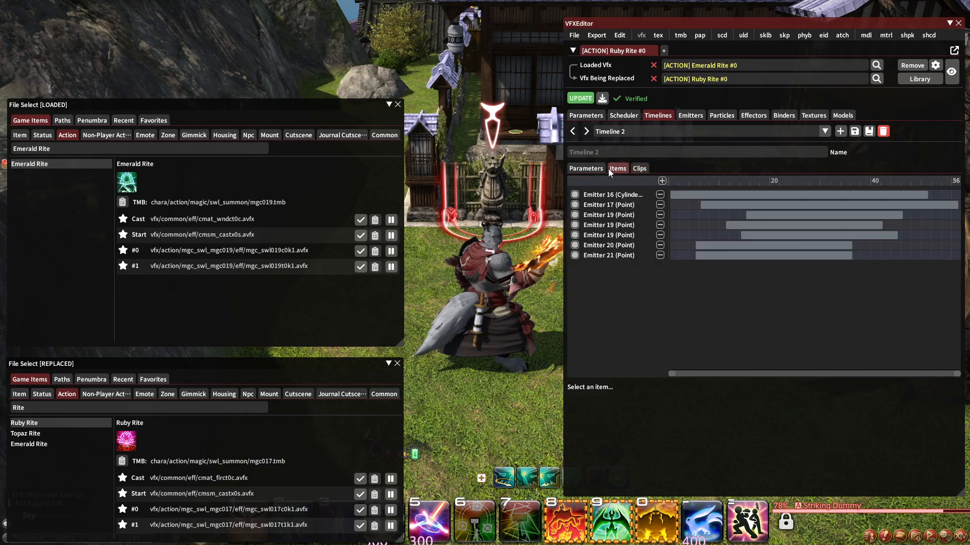
{"action": "left_click", "coordinate": [626, 132]}
{"action": "left_click", "coordinate": [626, 145]}
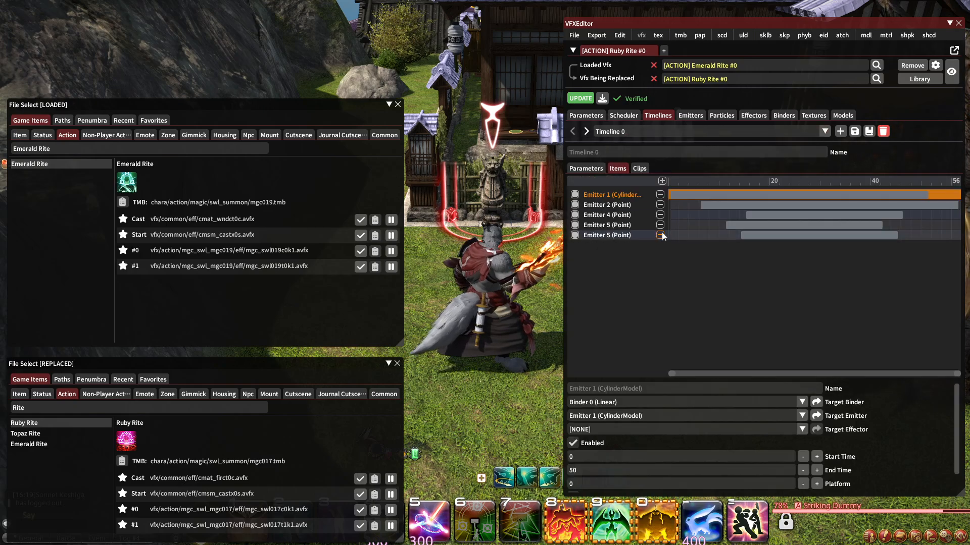
{"action": "left_click", "coordinate": [662, 180]}
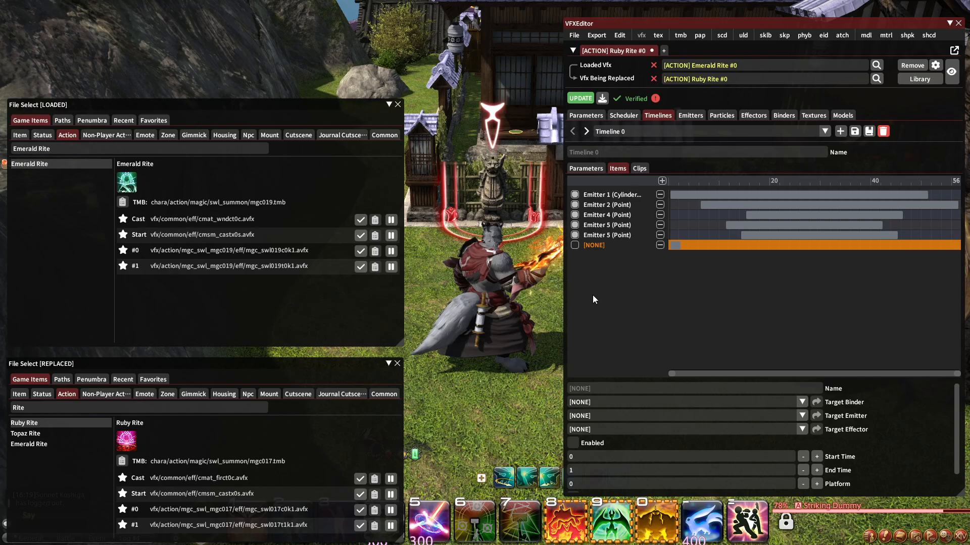
{"action": "left_click", "coordinate": [635, 169]}
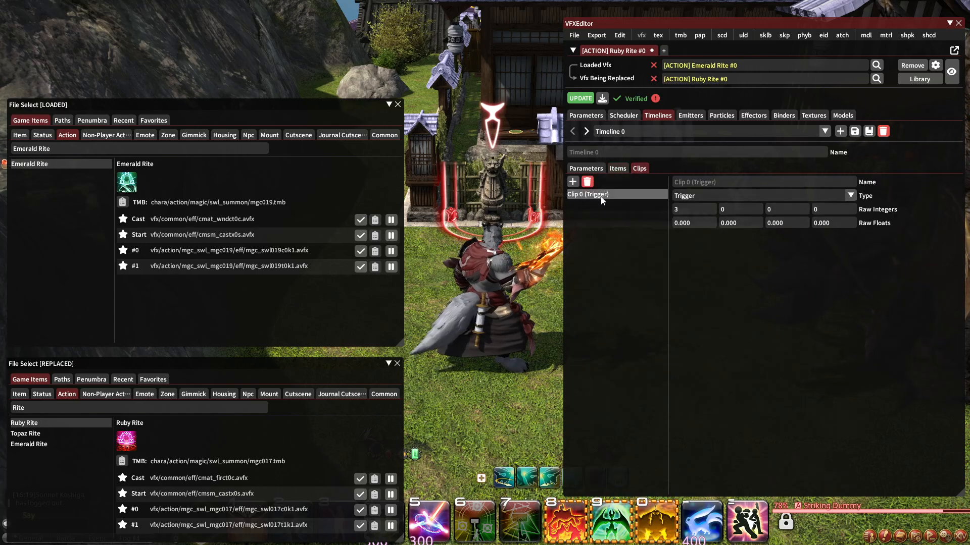
{"action": "left_click", "coordinate": [612, 170]}
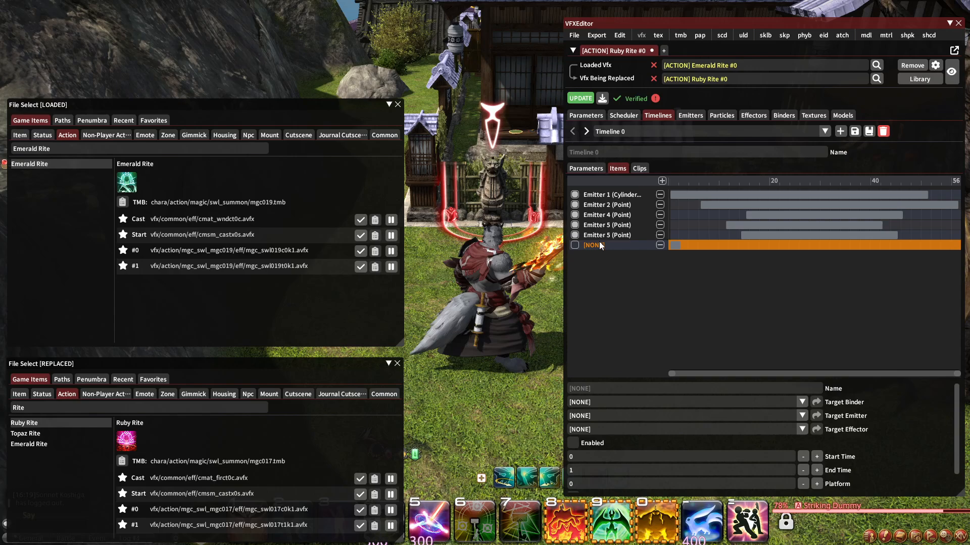
Enable the new Timeline 0 item and its clip with Clip Index 0, and shift it to run from 23 to 24.
{"action": "left_click", "coordinate": [617, 416]}
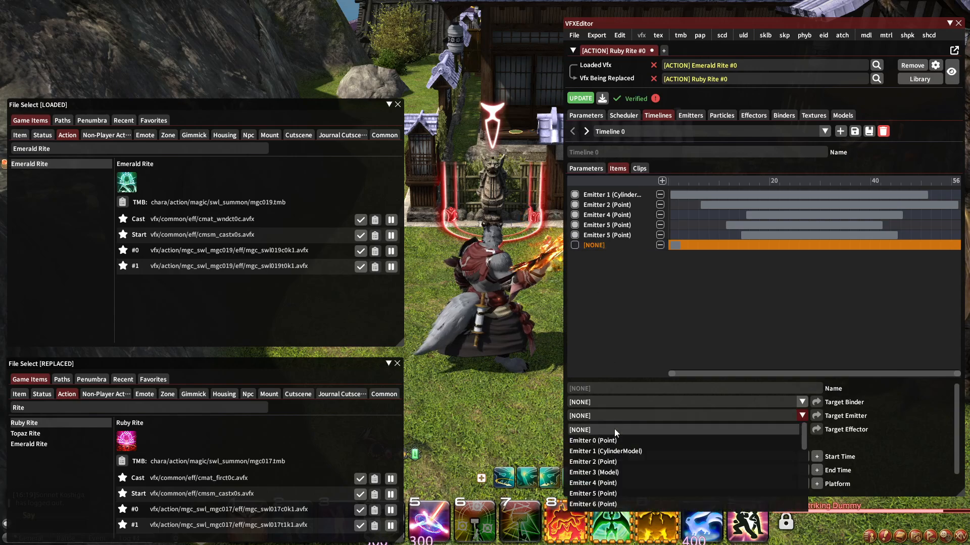
{"action": "left_click", "coordinate": [608, 404]}
{"action": "scroll", "coordinate": [656, 475], "scroll_direction": "down", "scroll_amount": 1}
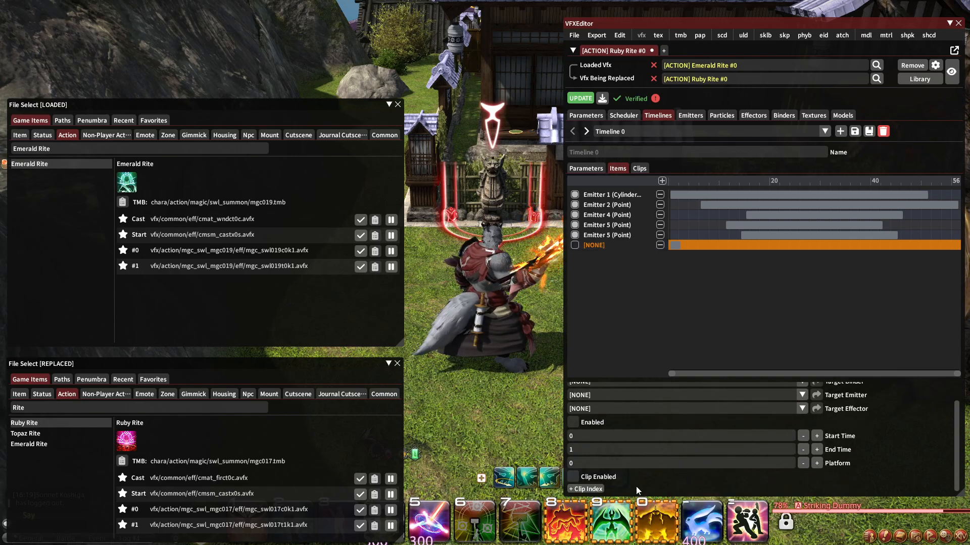
{"action": "left_click", "coordinate": [573, 477]}
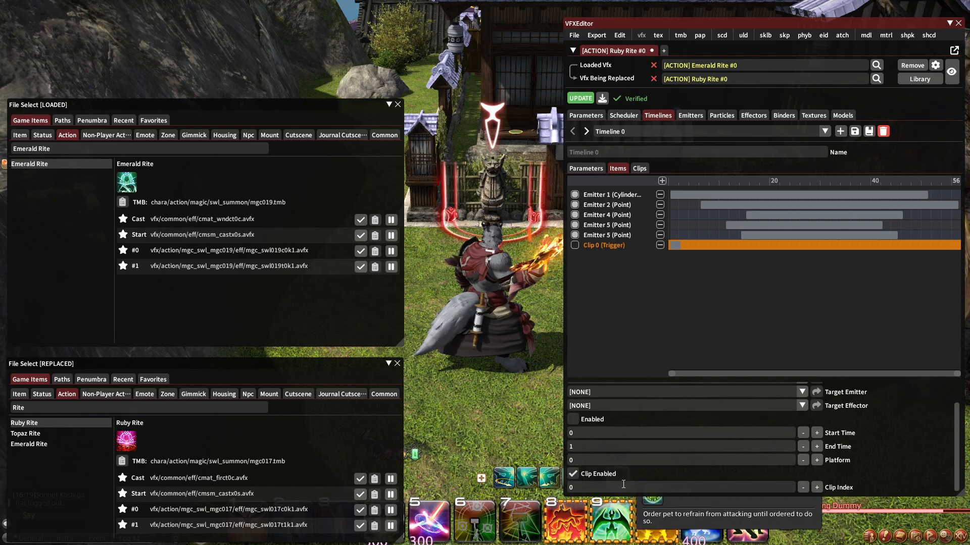
{"action": "left_click", "coordinate": [575, 245]}
{"action": "left_click_drag", "start_coordinate": [675, 243], "coordinate": [779, 247]}
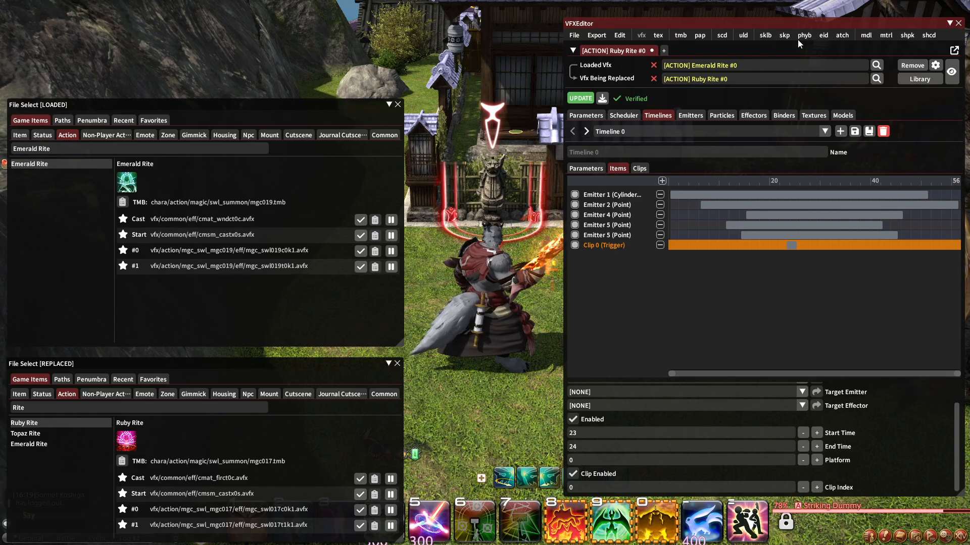
Switch to the Tmb Editor and load Emerald Rite's End file, mgc019.tmb.
{"action": "left_click", "coordinate": [681, 35]}
{"action": "left_click", "coordinate": [948, 23]}
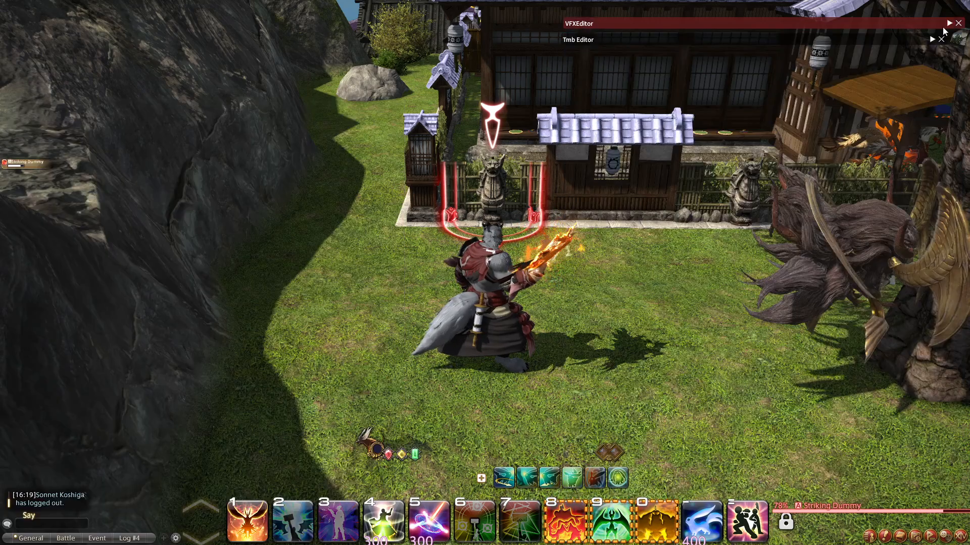
{"action": "left_click", "coordinate": [858, 81]}
{"action": "left_click", "coordinate": [859, 95]}
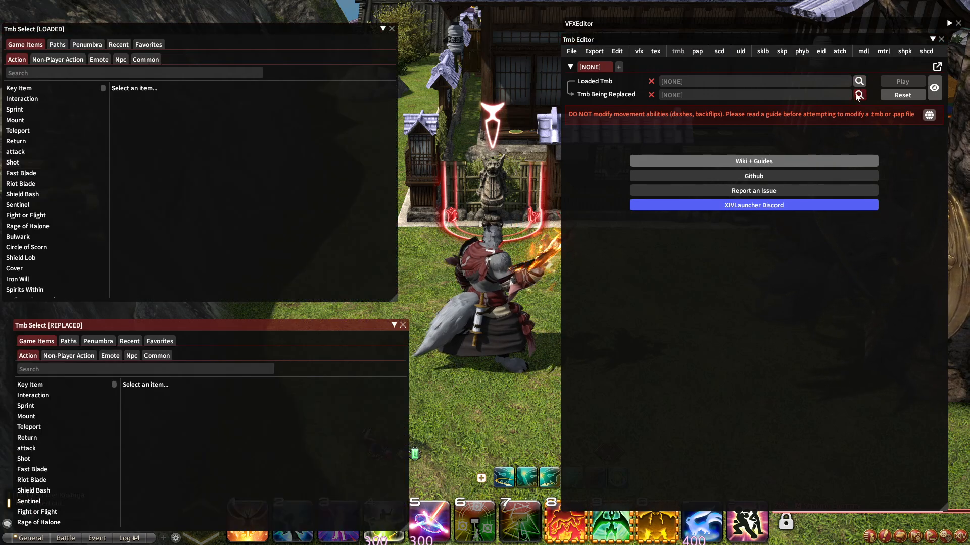
{"action": "left_click", "coordinate": [24, 72]}
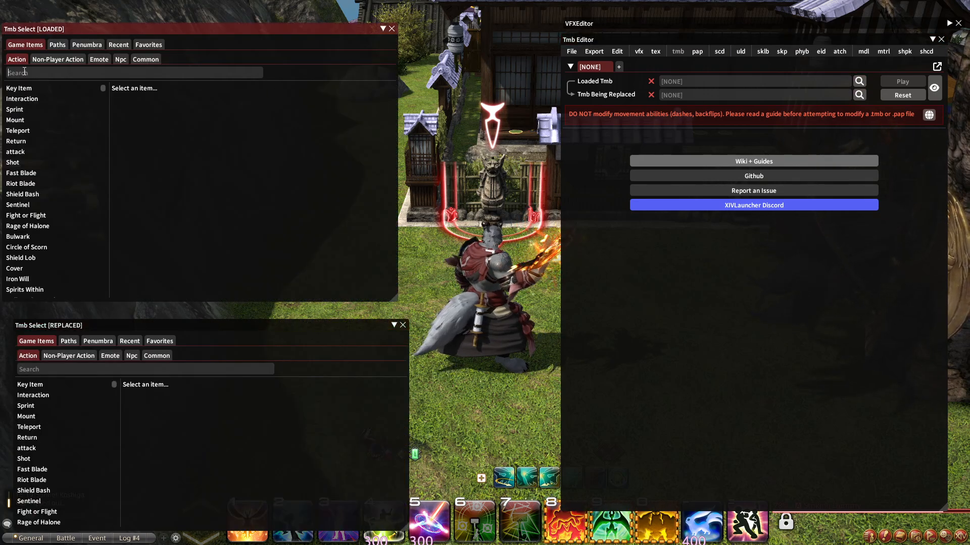
{"action": "type", "text": "emerald"}
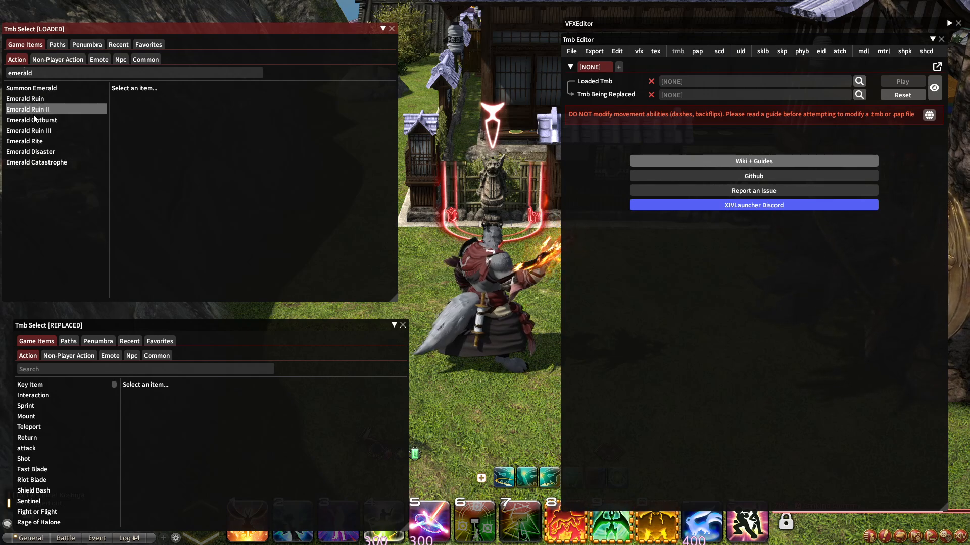
{"action": "left_click", "coordinate": [24, 141]}
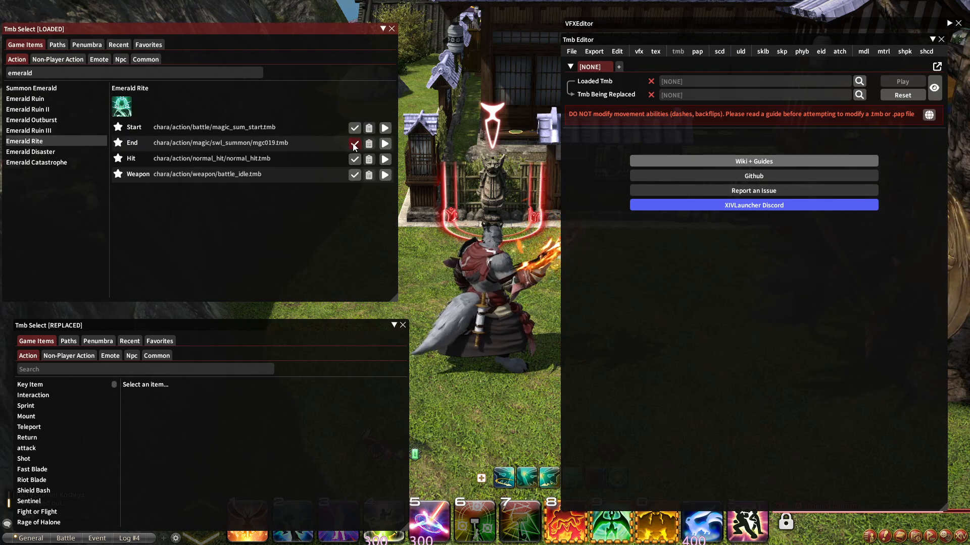
{"action": "left_click", "coordinate": [355, 144]}
Examine Actor 0's tracks and the caster VFX entry in Track 0 for its time and path.
{"action": "left_click", "coordinate": [616, 156]}
{"action": "left_click", "coordinate": [616, 170]}
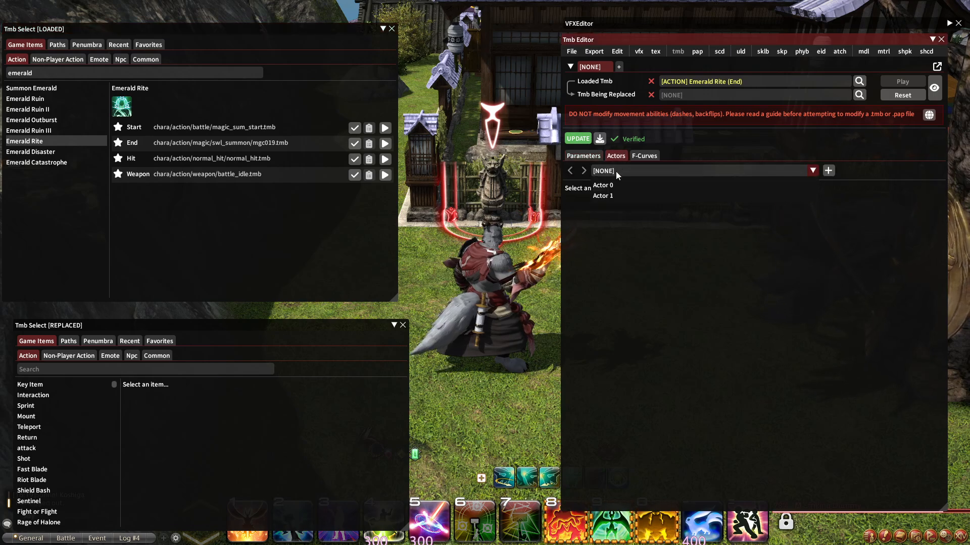
{"action": "left_click", "coordinate": [603, 184]}
{"action": "left_click", "coordinate": [579, 278]}
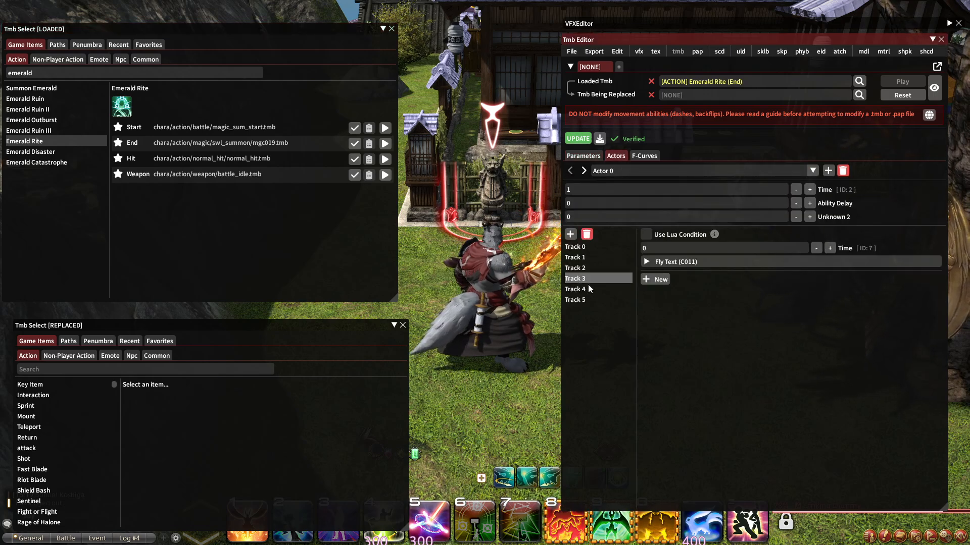
{"action": "left_click", "coordinate": [586, 288]}
{"action": "left_click", "coordinate": [586, 257]}
{"action": "left_click", "coordinate": [585, 249]}
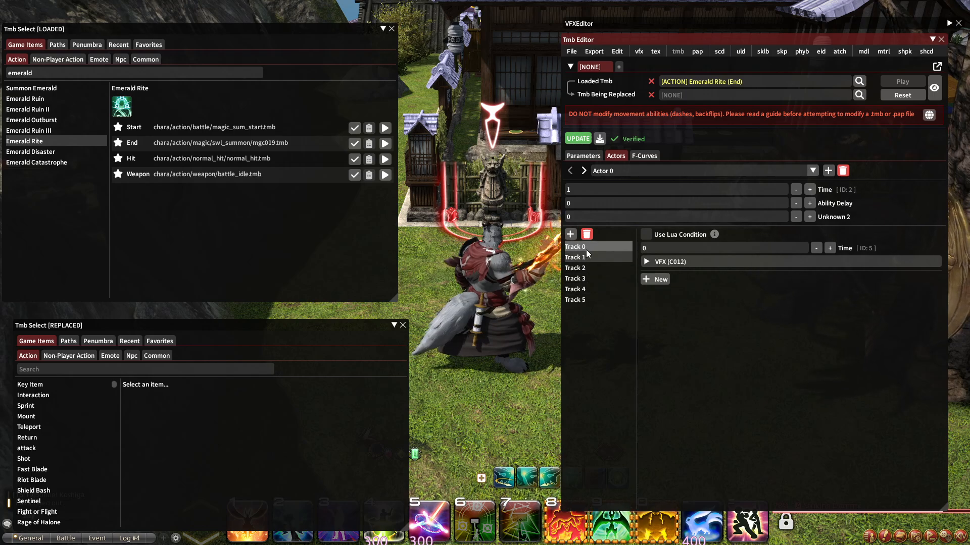
{"action": "left_click", "coordinate": [647, 262]}
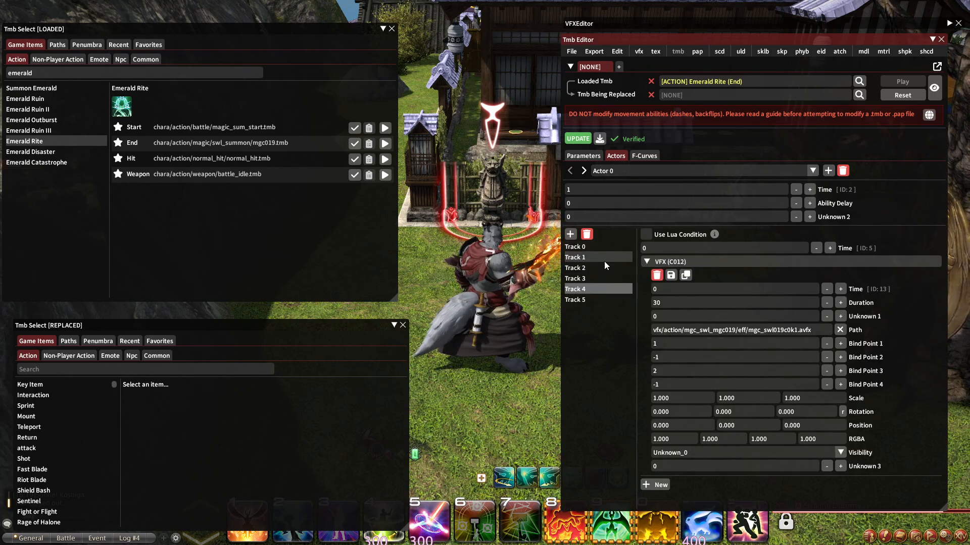
{"action": "left_click", "coordinate": [588, 258]}
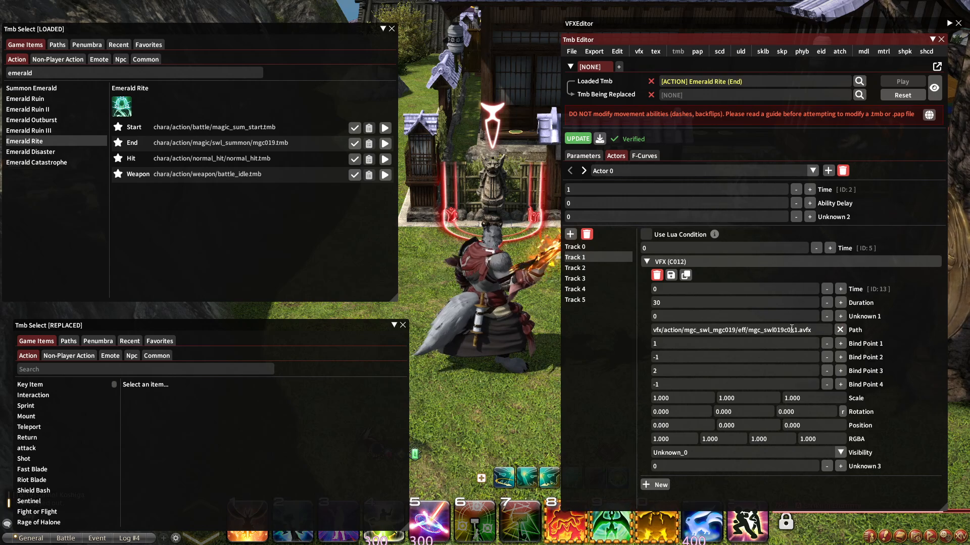
Examine Actor 1's tracks and the target VFX entry in Track 1 for its start time.
{"action": "left_click", "coordinate": [626, 170]}
{"action": "left_click", "coordinate": [623, 195]}
{"action": "left_click", "coordinate": [590, 247]}
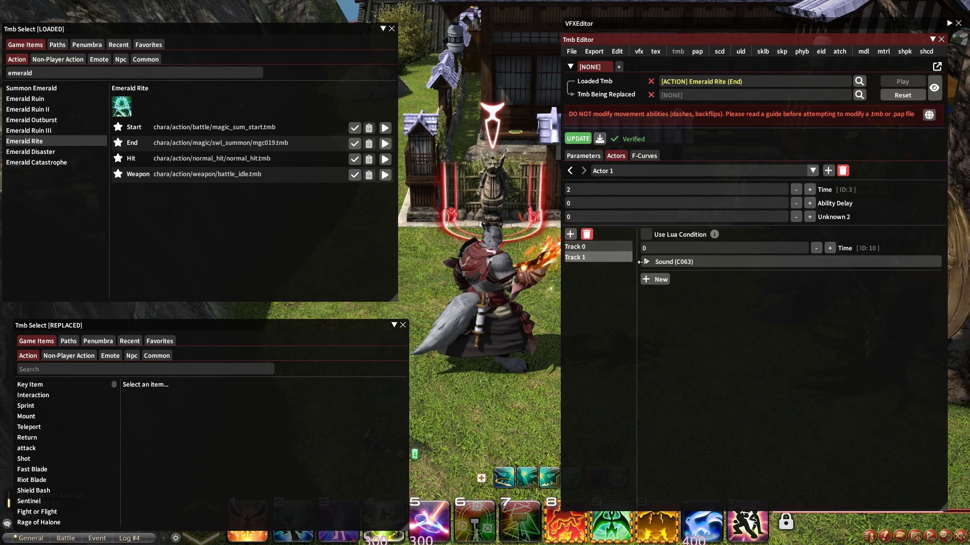
{"action": "left_click", "coordinate": [647, 262]}
{"action": "left_click", "coordinate": [588, 257]}
{"action": "left_click", "coordinate": [648, 266]}
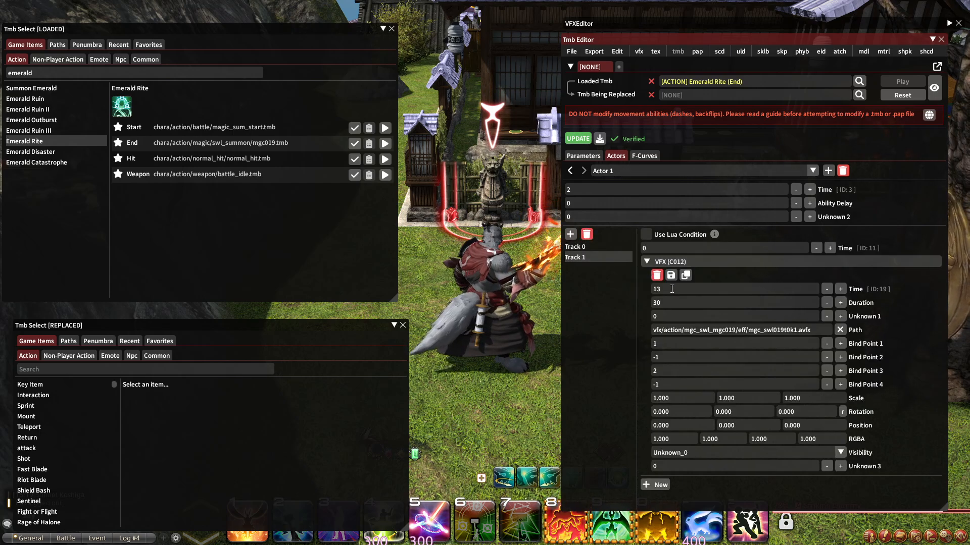
Return to VFXEditor, move Timeline 0's Trigger clip item to run from 13 to 14 and update the effect.
{"action": "left_click", "coordinate": [931, 40]}
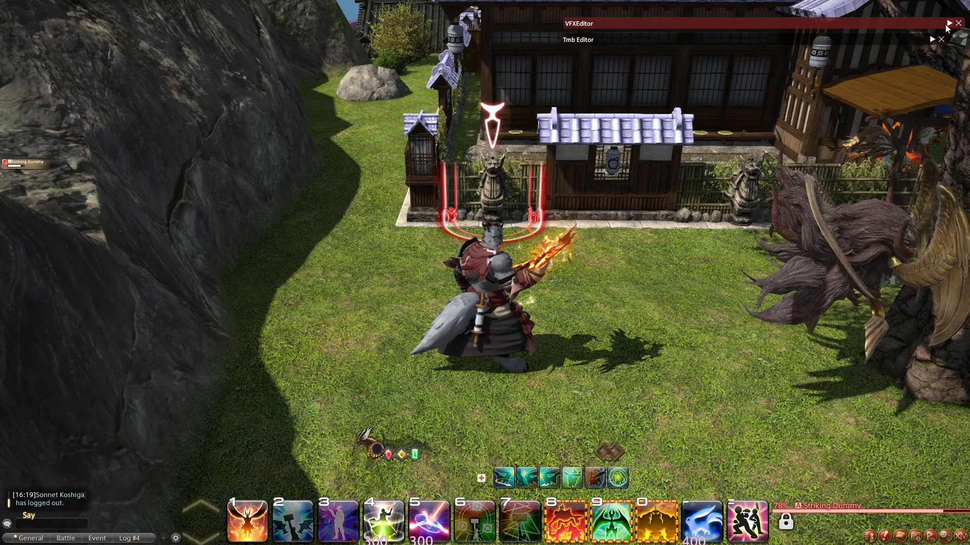
{"action": "left_click", "coordinate": [946, 23]}
{"action": "left_click_drag", "start_coordinate": [792, 245], "coordinate": [765, 246]}
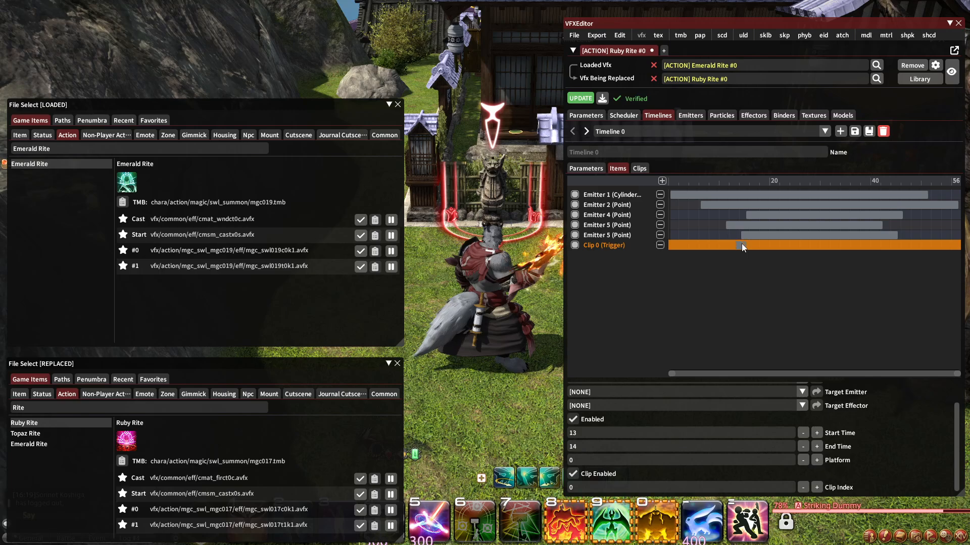
{"action": "left_click", "coordinate": [581, 98]}
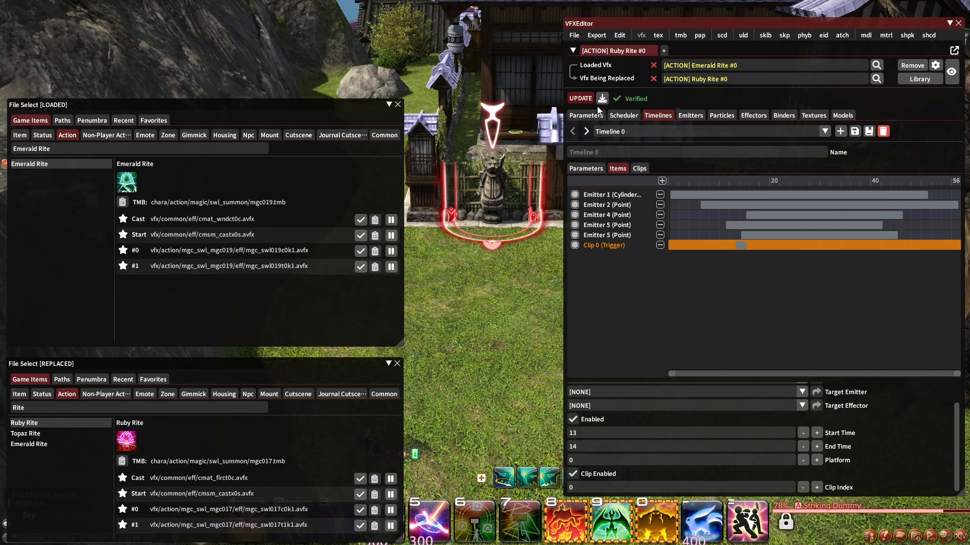
Test the updated effect by spawning it on the character and on the target.
{"action": "left_click", "coordinate": [625, 116]}
{"action": "left_click", "coordinate": [658, 115]}
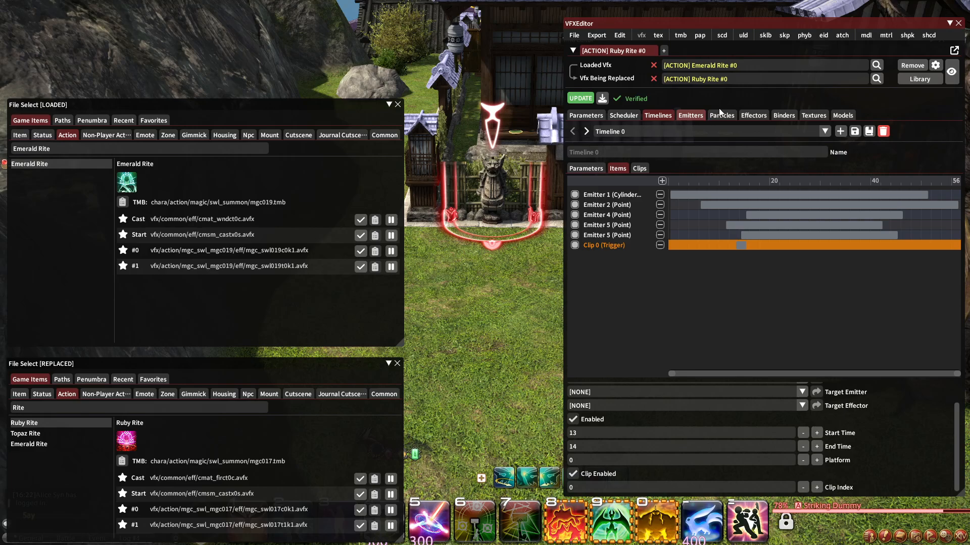
{"action": "left_click", "coordinate": [901, 67]}
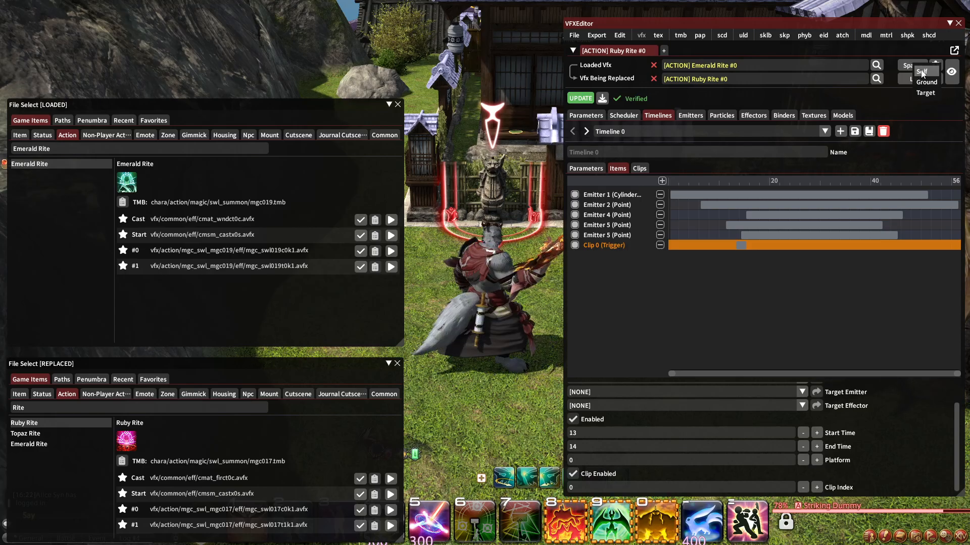
{"action": "left_click", "coordinate": [921, 71]}
{"action": "left_click", "coordinate": [920, 69]}
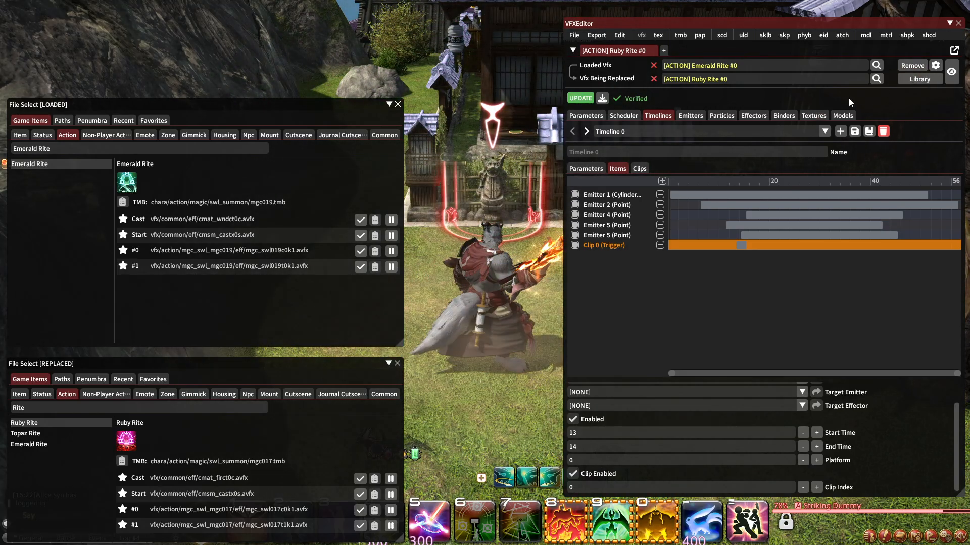
{"action": "left_click", "coordinate": [913, 67]}
{"action": "left_click", "coordinate": [934, 95]}
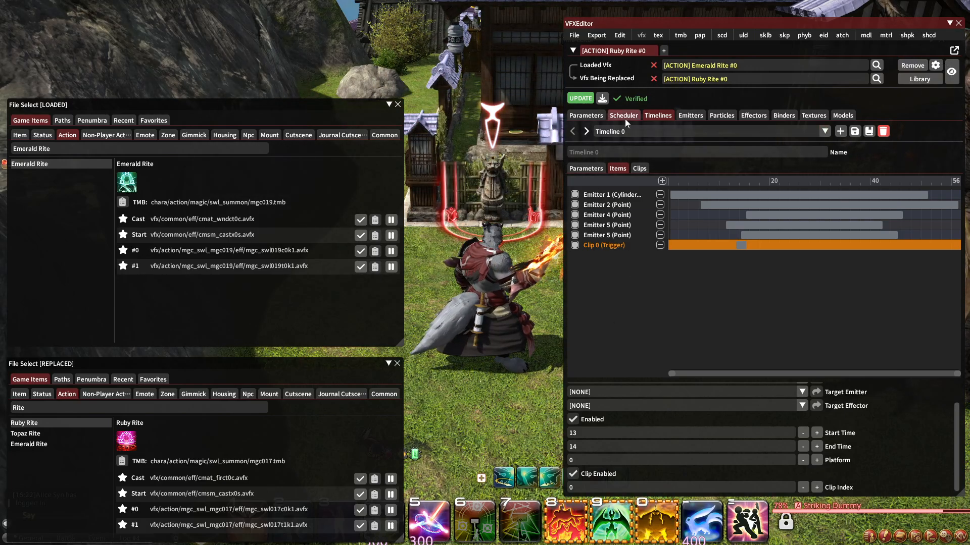
Activate the ruby summon in the game, collapse the editor and cast Ruby Rite on the Striking Dummy.
{"action": "left_click", "coordinate": [567, 523]}
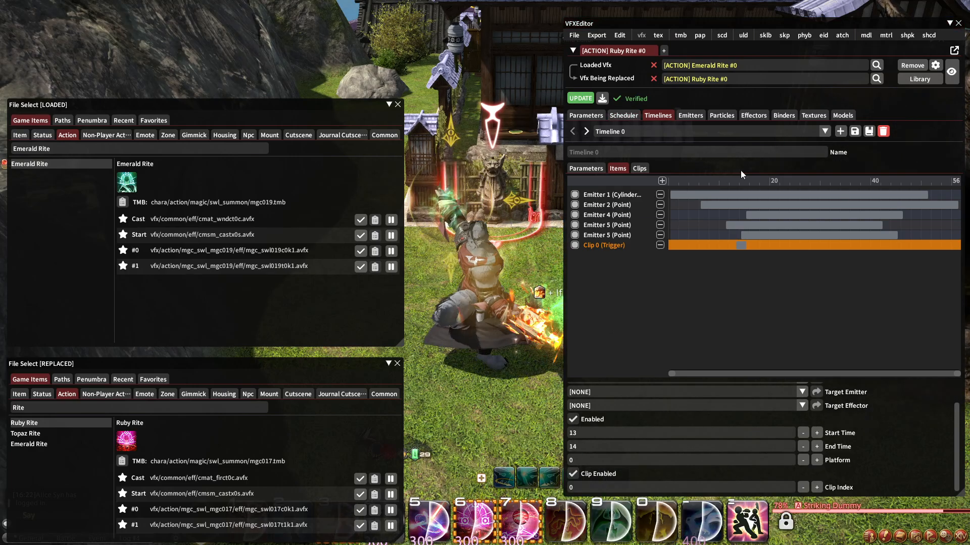
{"action": "left_click", "coordinate": [949, 23]}
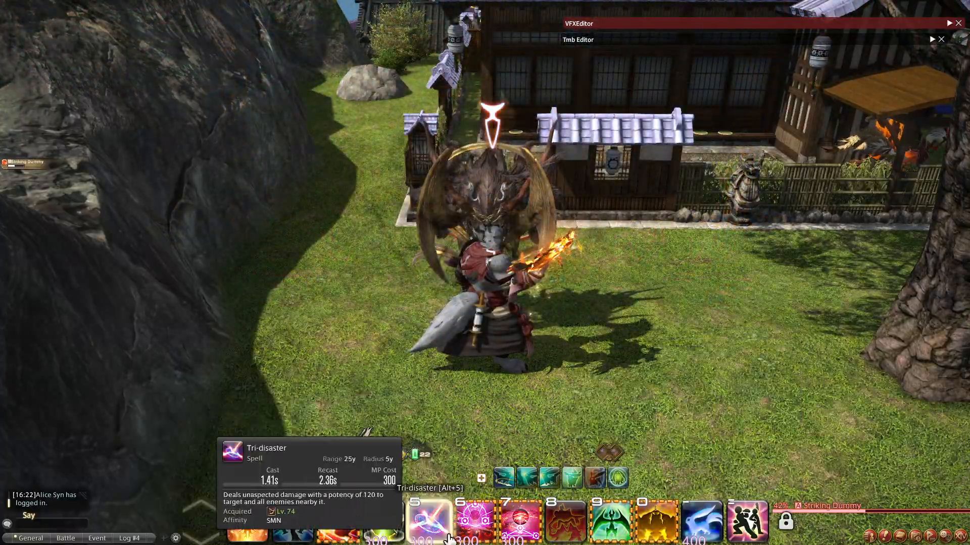
{"action": "left_click", "coordinate": [475, 530]}
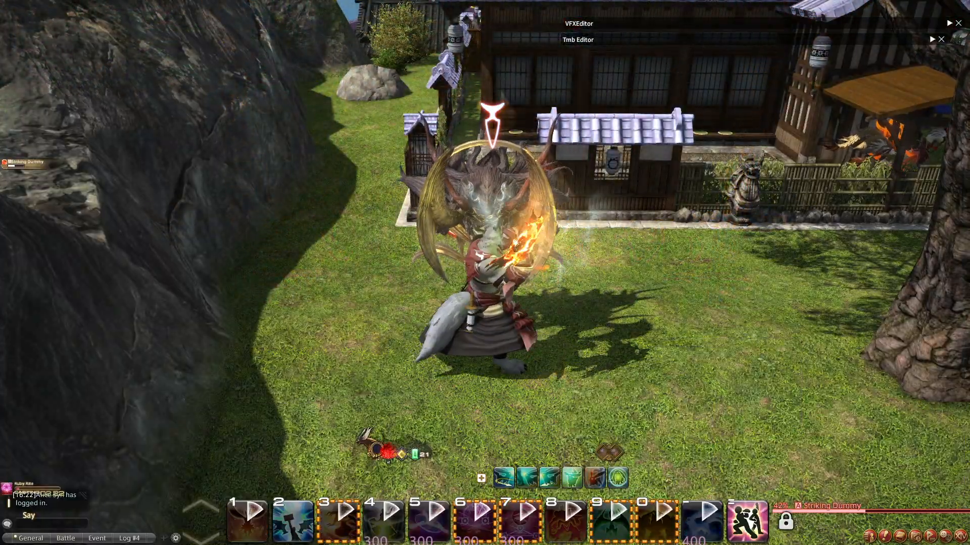
{"action": "right_click_drag", "start_coordinate": [485, 435], "coordinate": [541, 442]}
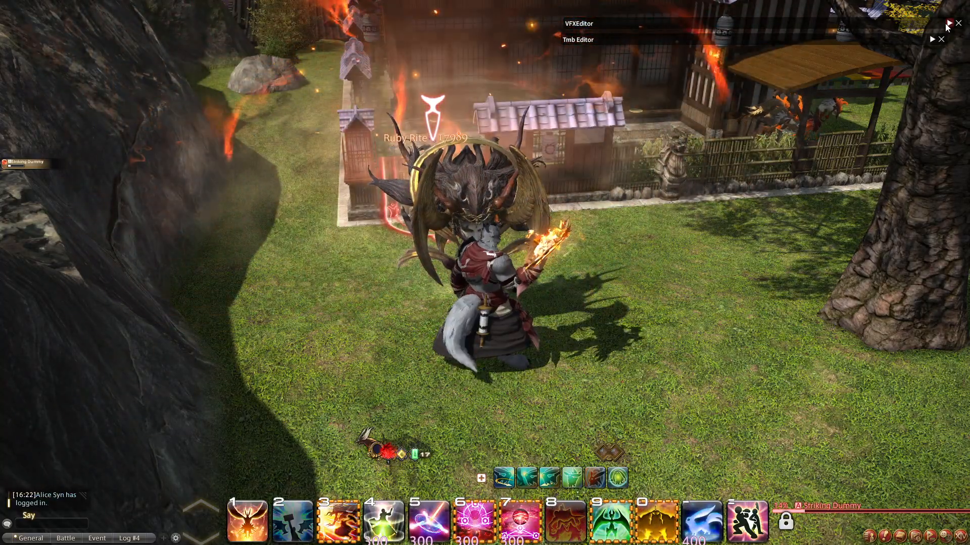
Load Ruby Rite (End) as the Tmb to edit and also set it as the Tmb being replaced.
{"action": "left_click", "coordinate": [949, 24]}
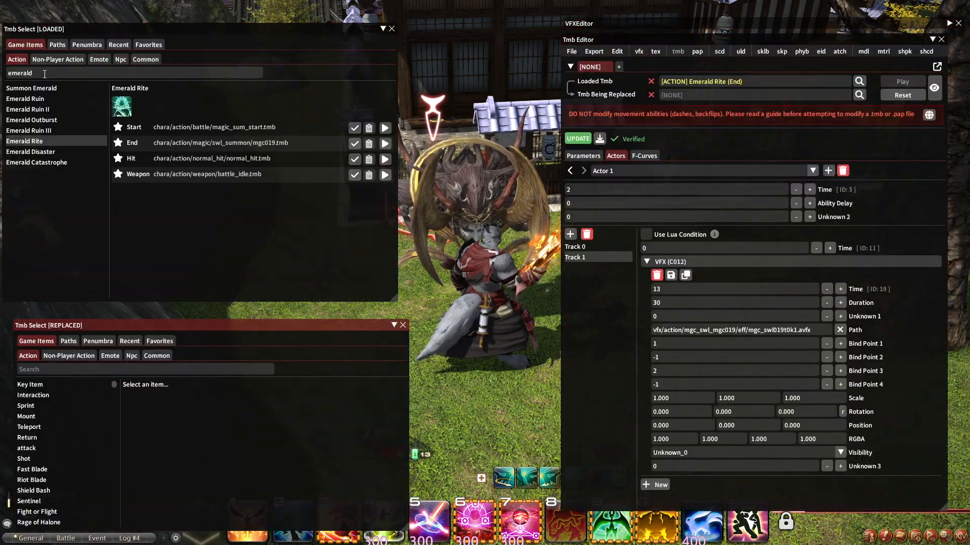
{"action": "left_click", "coordinate": [21, 73]}
{"action": "type", "text": "ruby rite"}
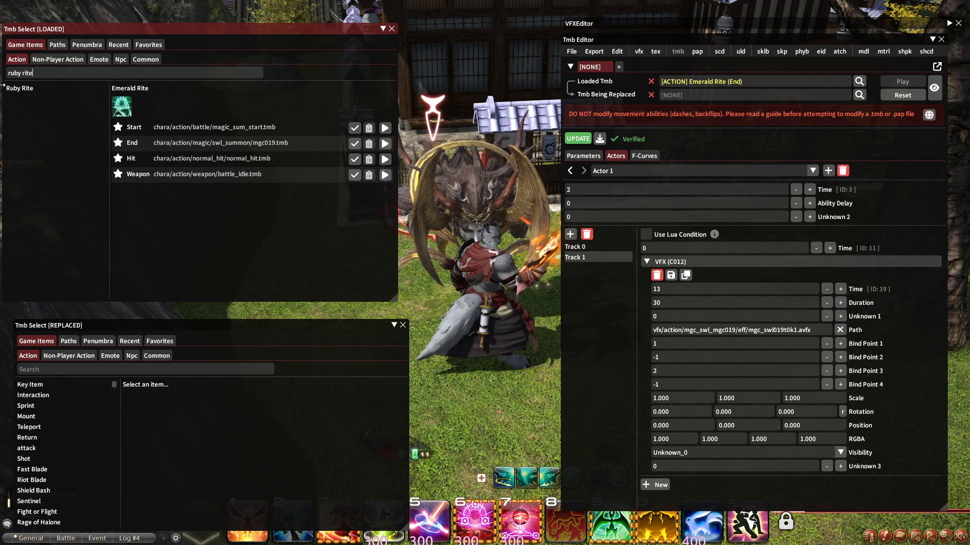
{"action": "left_click", "coordinate": [15, 88]}
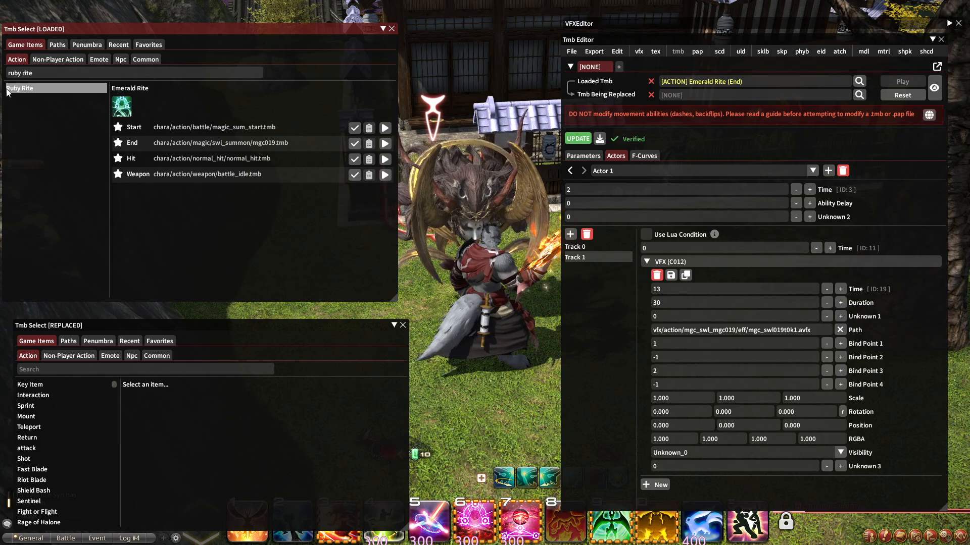
{"action": "left_click", "coordinate": [352, 143]}
{"action": "left_click", "coordinate": [130, 341]}
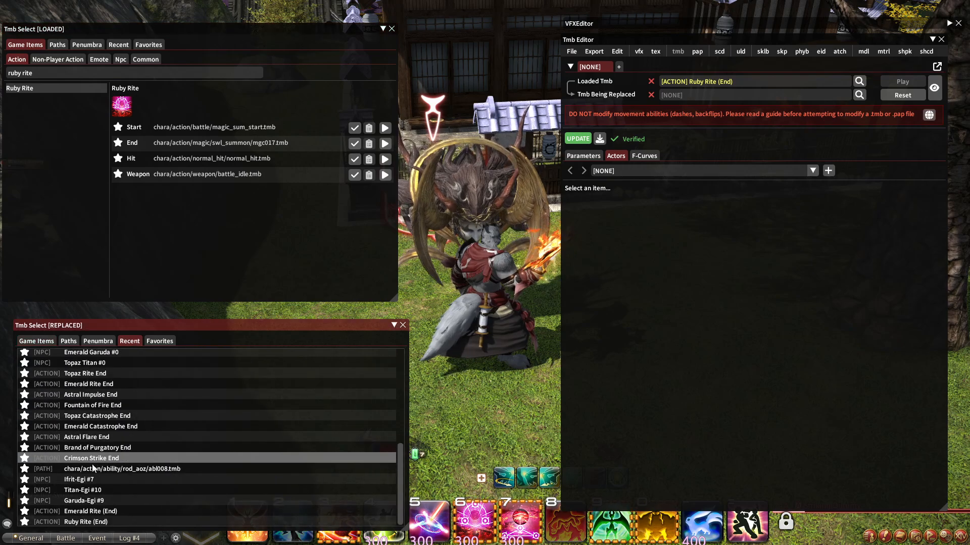
{"action": "left_click", "coordinate": [86, 522]}
In Actor 1 of Ruby Rite (End), delete the VFX (C012) entries from both tracks and remove the first track.
{"action": "left_click", "coordinate": [632, 170]}
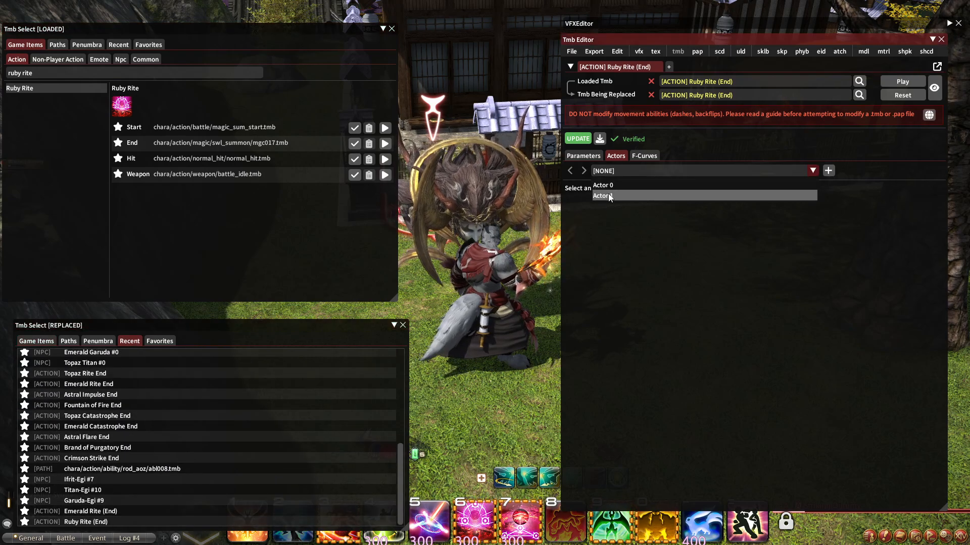
{"action": "left_click", "coordinate": [610, 194]}
{"action": "left_click", "coordinate": [595, 246]}
{"action": "left_click", "coordinate": [645, 261]}
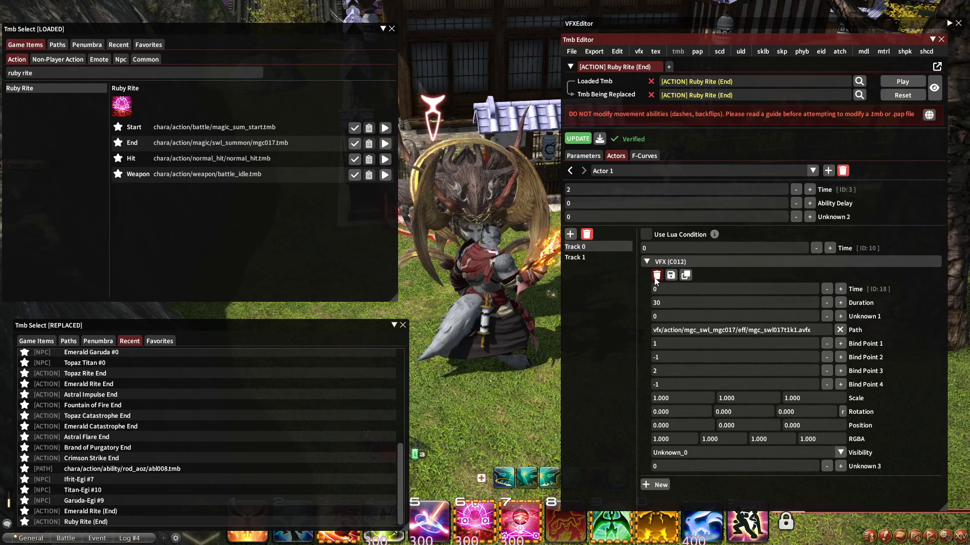
{"action": "left_click", "coordinate": [657, 277]}
{"action": "left_click", "coordinate": [587, 235]}
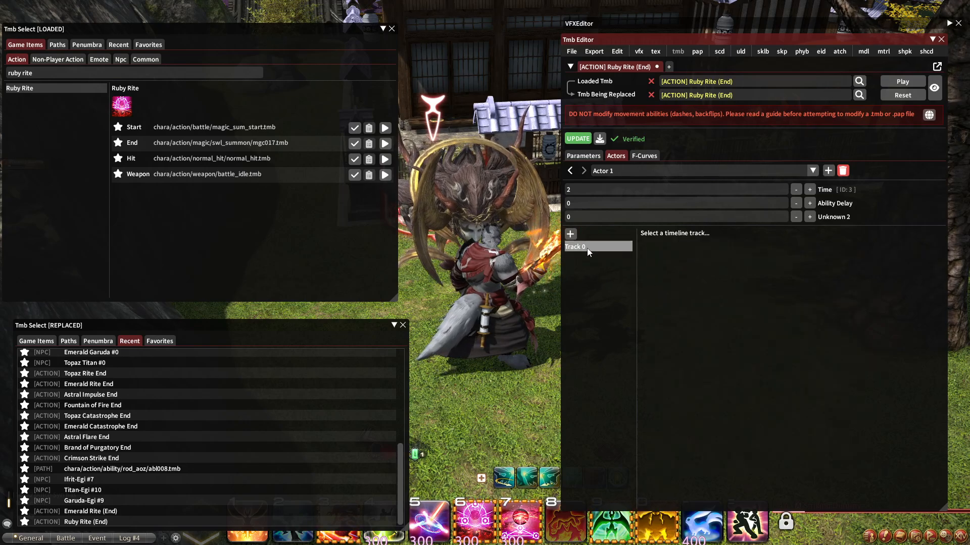
{"action": "left_click", "coordinate": [587, 248]}
{"action": "left_click", "coordinate": [654, 274]}
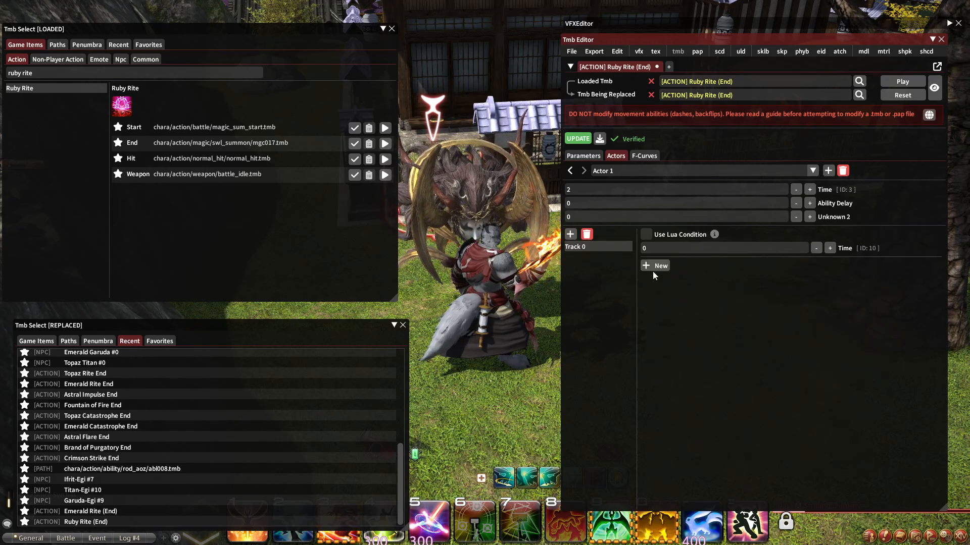
In Actor 0, delete the Sound (C063) entry from Track 0 and remove that track.
{"action": "left_click", "coordinate": [617, 174]}
{"action": "left_click", "coordinate": [619, 184]}
{"action": "left_click", "coordinate": [591, 257]}
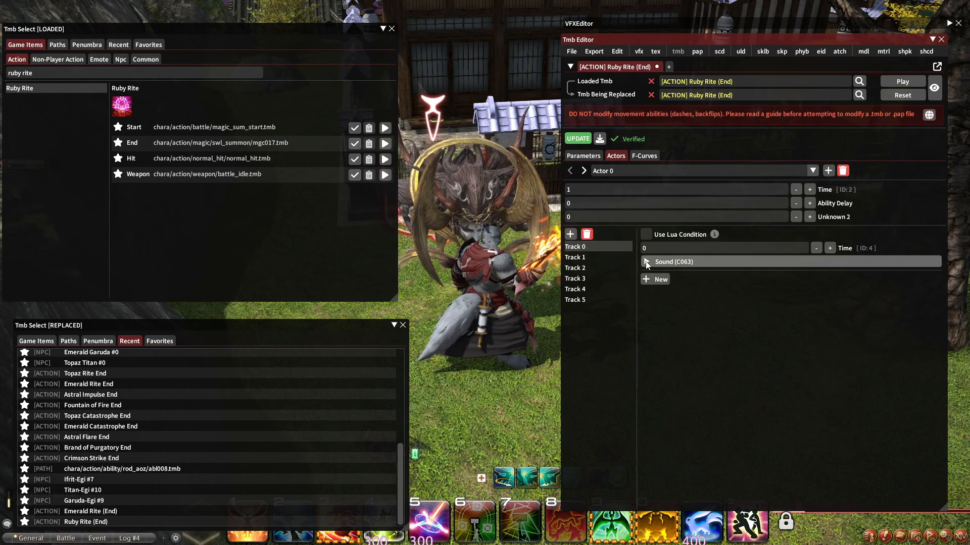
{"action": "left_click", "coordinate": [656, 261]}
{"action": "left_click", "coordinate": [659, 276]}
{"action": "left_click", "coordinate": [586, 234]}
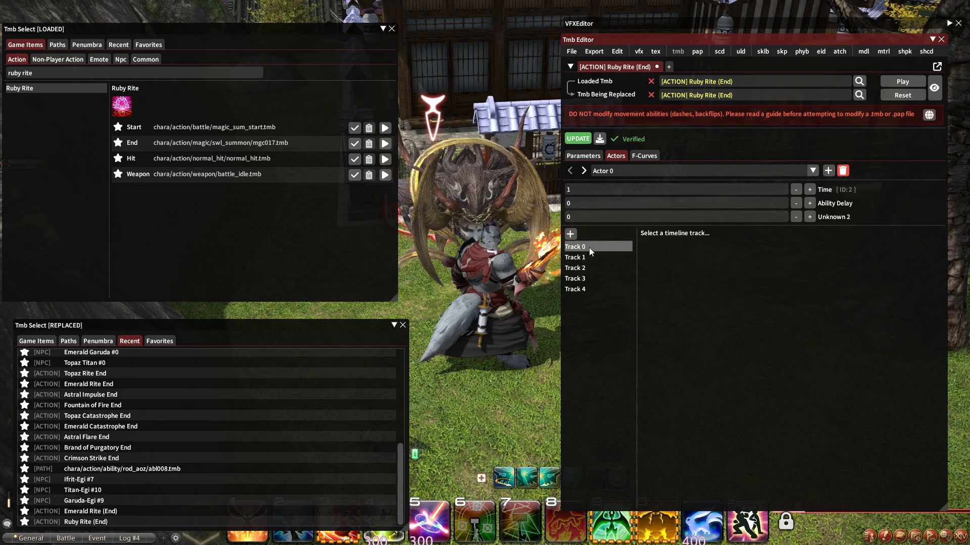
Delete the TMB (C002) entry with path chara/action/battle/magic_swl_end from Track 1 of Actor 0 and remove the track.
{"action": "left_click", "coordinate": [585, 257]}
{"action": "left_click", "coordinate": [646, 261]}
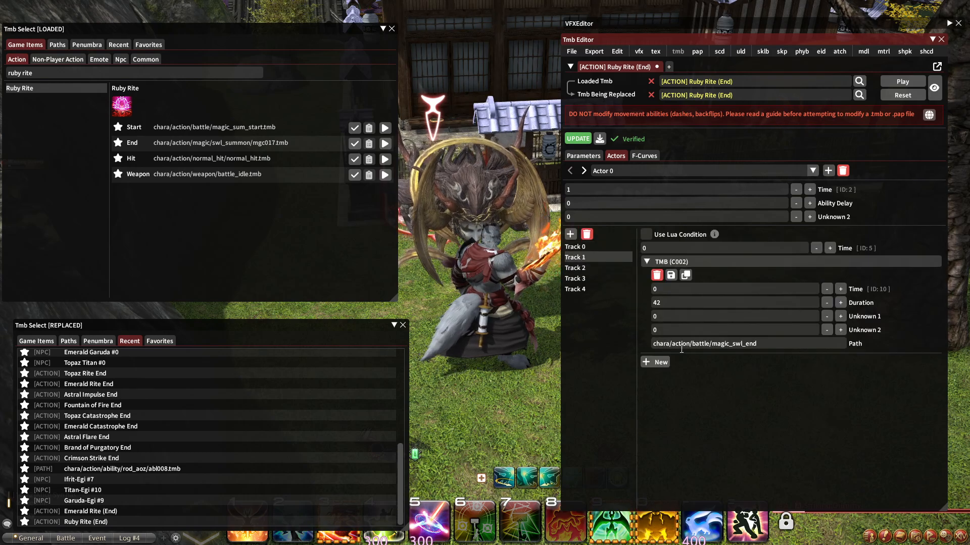
{"action": "left_click", "coordinate": [658, 277]}
{"action": "left_click", "coordinate": [586, 235]}
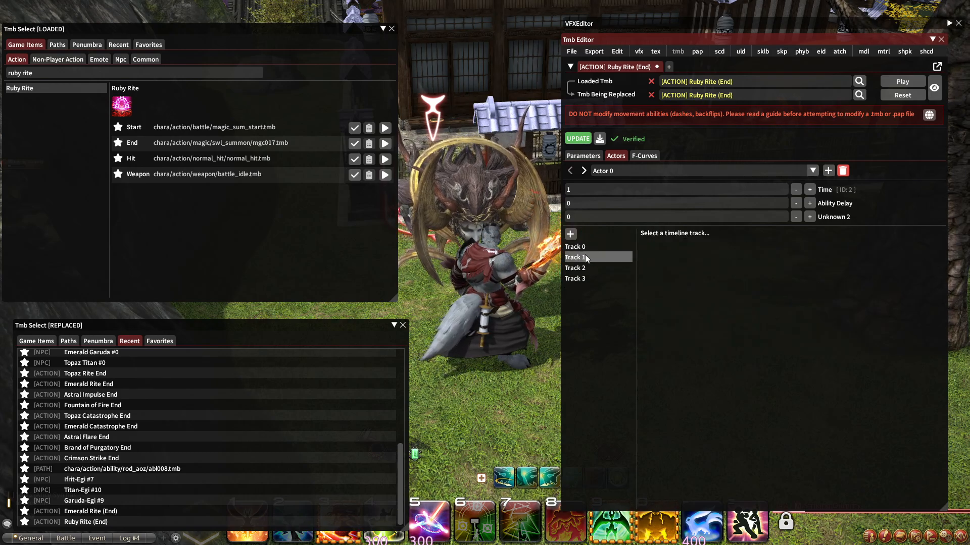
Expand the Animation (C010) entry in Actor 0's Track 3 to reach its path.
{"action": "left_click", "coordinate": [576, 268]}
{"action": "left_click", "coordinate": [585, 279]}
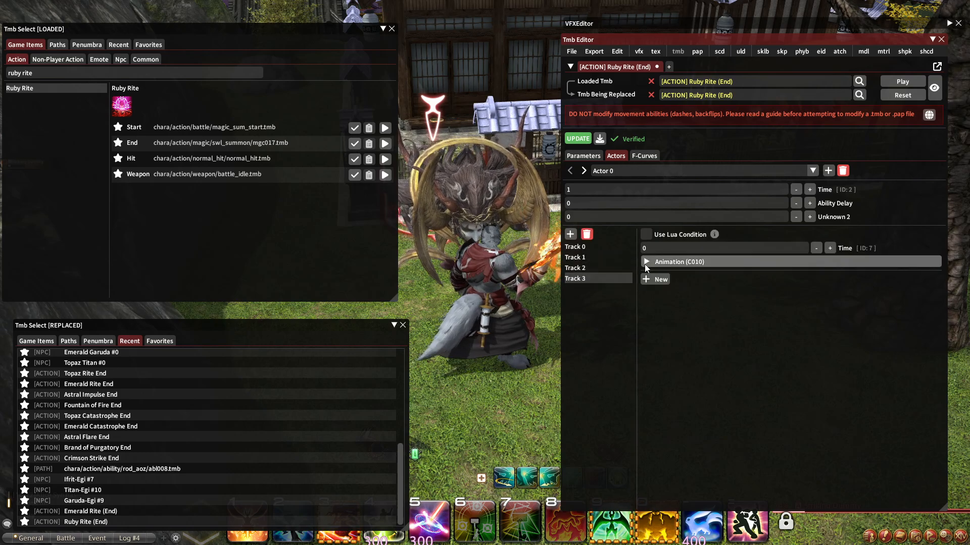
{"action": "left_click", "coordinate": [647, 262]}
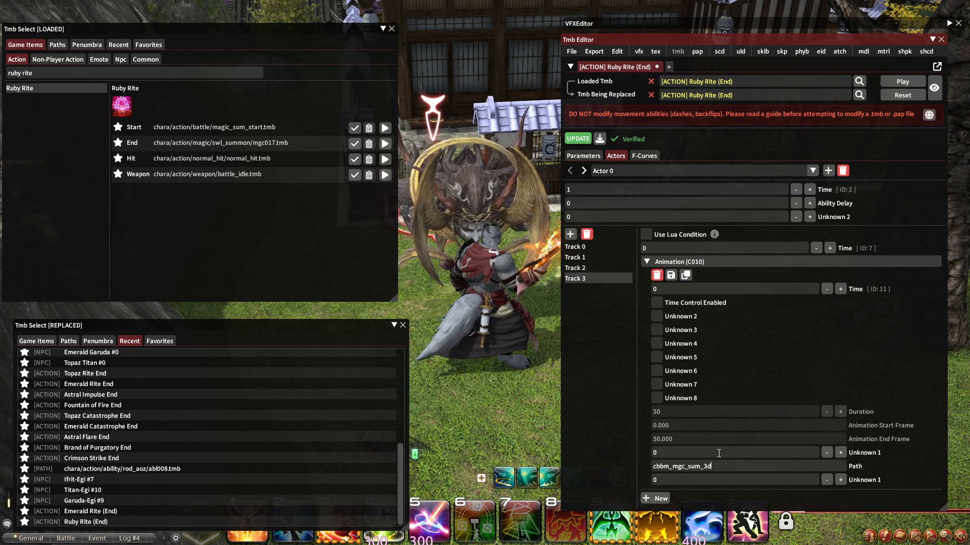
Open a second Tmb document and load the End Tmb of the first Gravity action in it.
{"action": "left_click", "coordinate": [670, 68]}
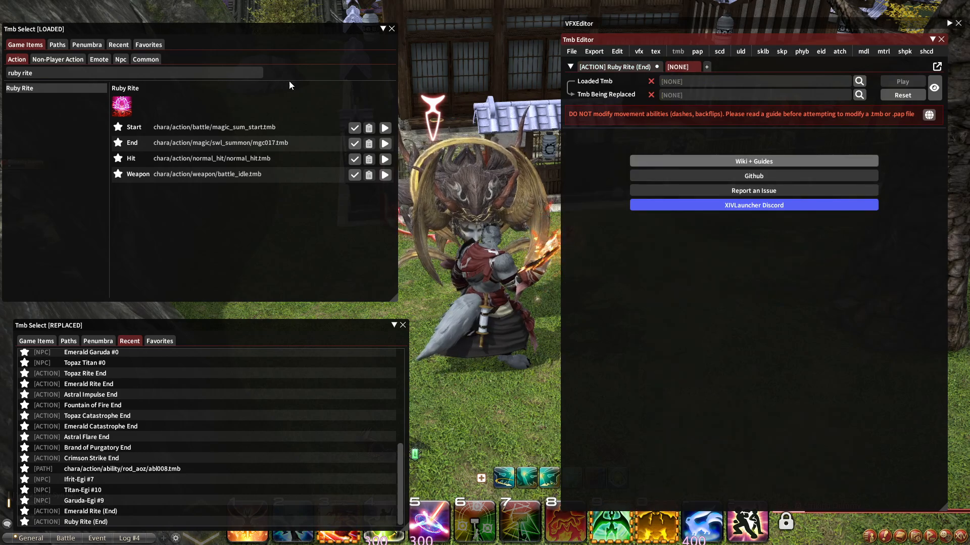
{"action": "left_click", "coordinate": [57, 44]}
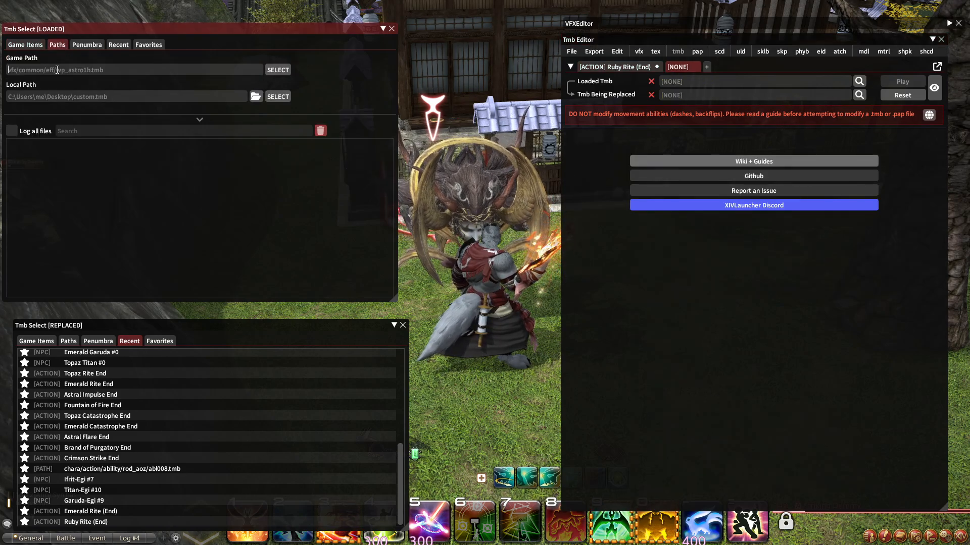
{"action": "left_click", "coordinate": [26, 44]}
{"action": "left_click", "coordinate": [39, 72]}
{"action": "key", "text": "ctrl+a"}
{"action": "key", "text": "BackSpace"}
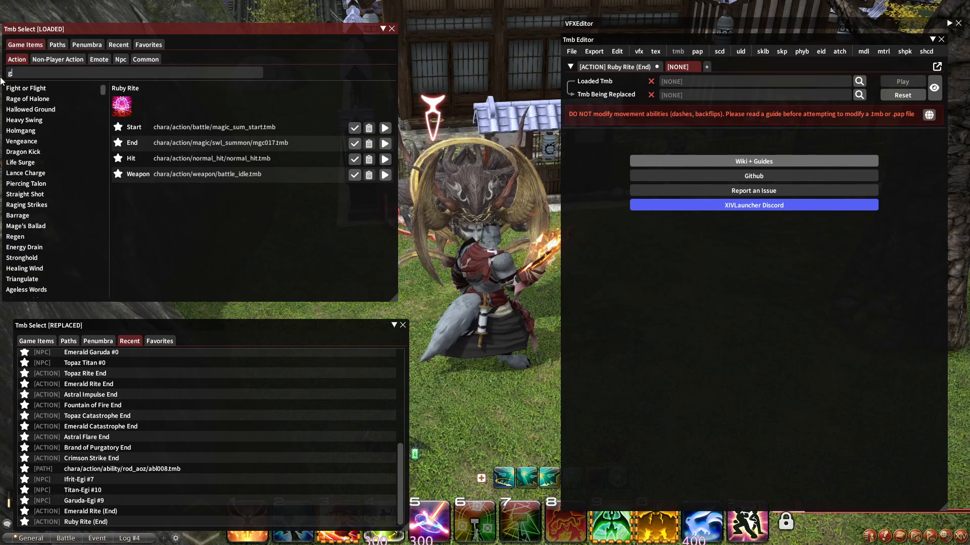
{"action": "type", "text": "grav"}
{"action": "left_click", "coordinate": [23, 99]}
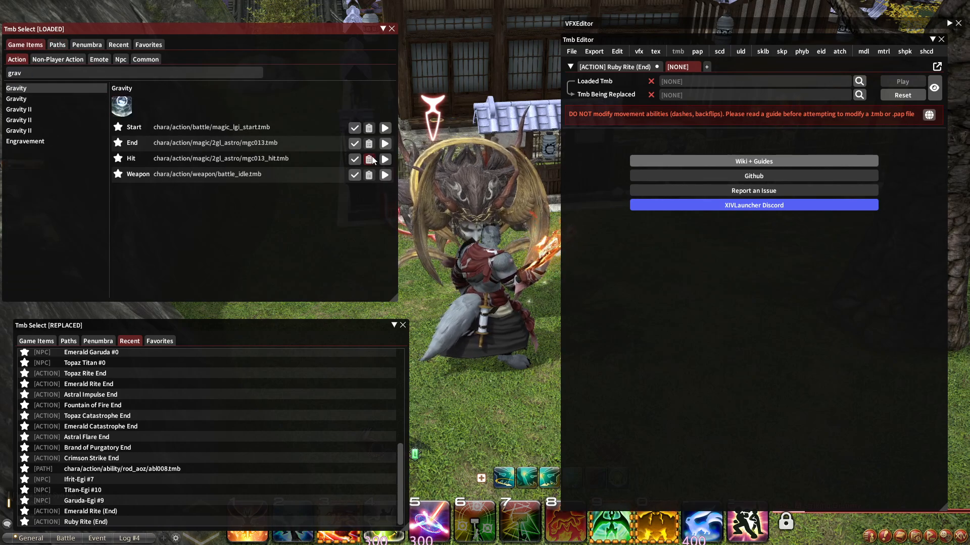
{"action": "left_click", "coordinate": [358, 146]}
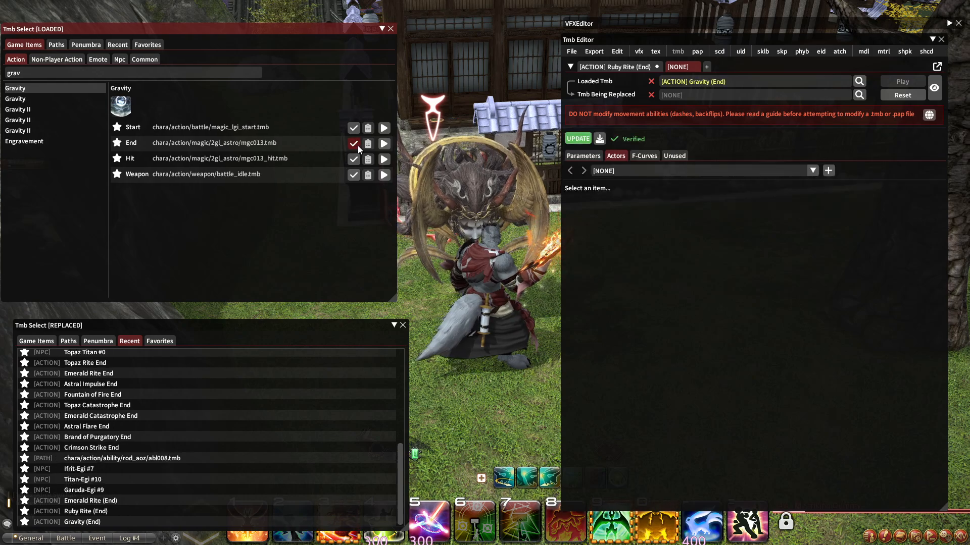
Copy the path cbbm_mgc_lgi_3 from the Animation (C010) entry in Track 3 of Gravity's Actor 0.
{"action": "left_click", "coordinate": [601, 172]}
{"action": "left_click", "coordinate": [602, 184]}
{"action": "left_click", "coordinate": [592, 247]}
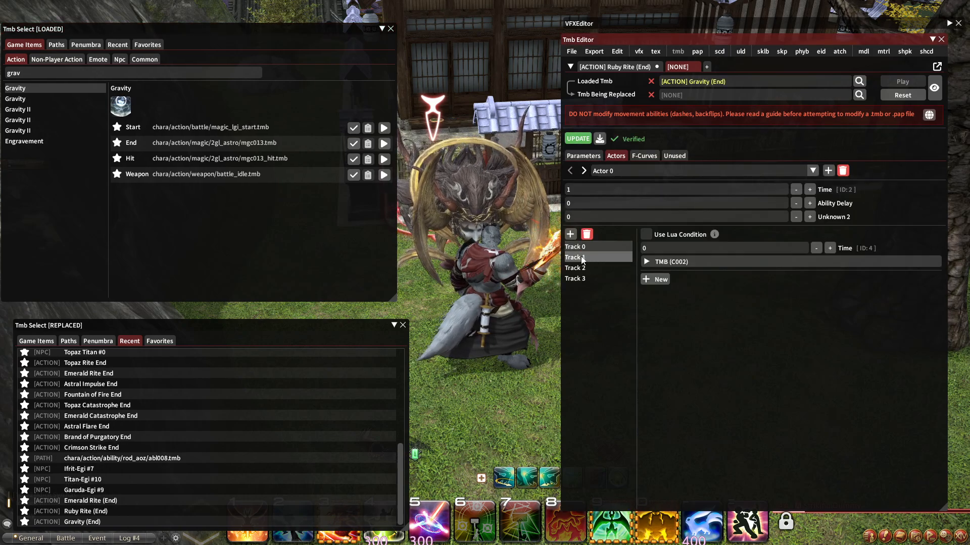
{"action": "left_click", "coordinate": [576, 257]}
{"action": "left_click", "coordinate": [575, 268]}
{"action": "left_click", "coordinate": [574, 279]}
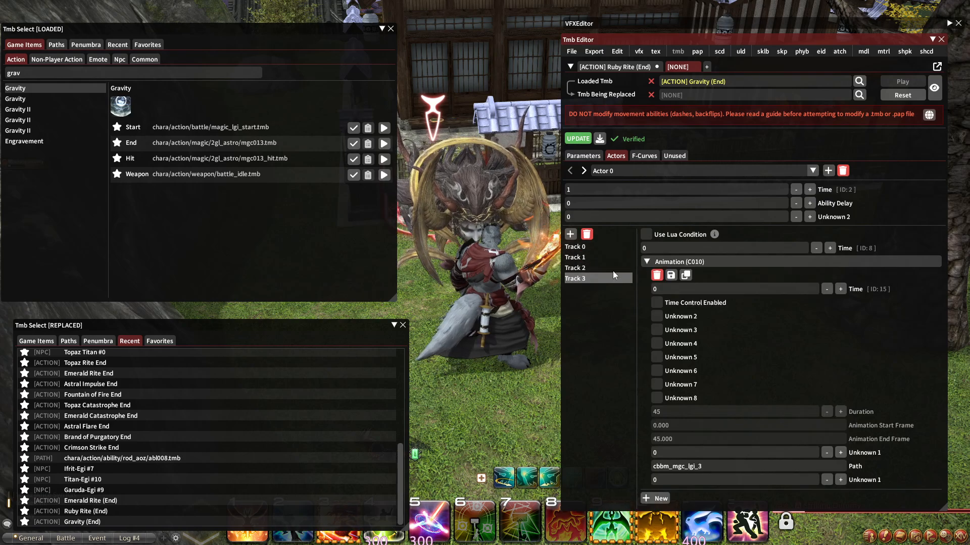
{"action": "left_click_drag", "start_coordinate": [702, 466], "coordinate": [652, 466]}
{"action": "key", "text": "ctrl+c"}
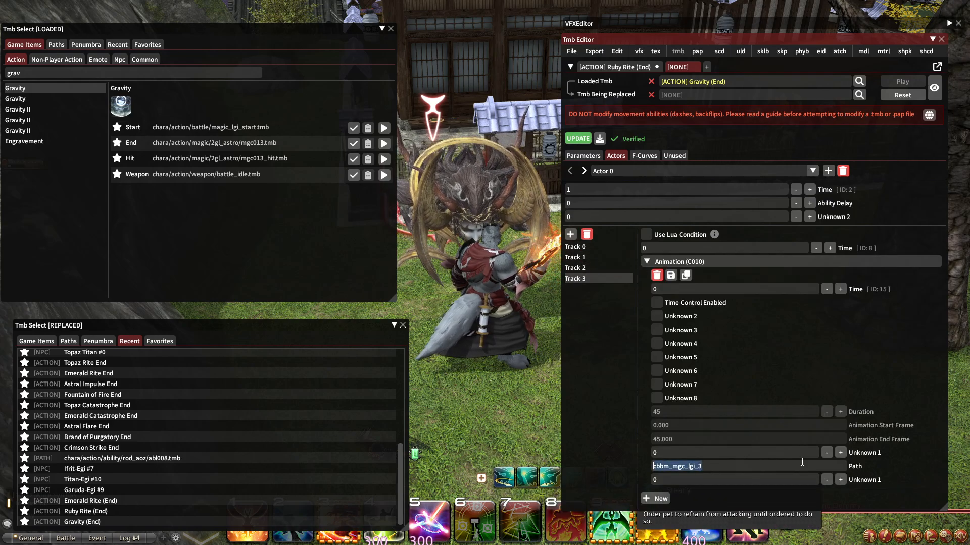
Delete the Gravity document, set Ruby Rite's Animation (C010) path to cbbm_mgc_lgi_3, and update the Tmb.
{"action": "left_click", "coordinate": [696, 67]}
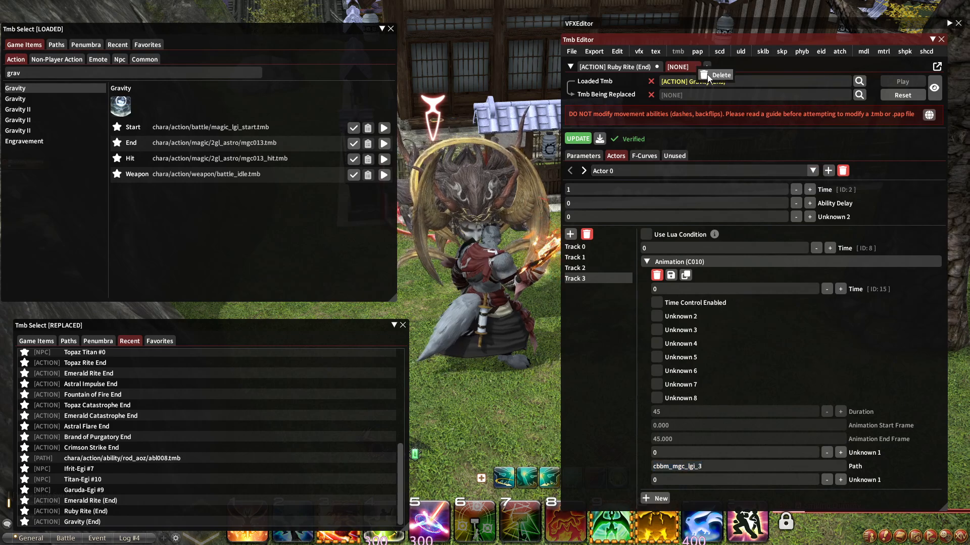
{"action": "key", "text": "ctrl+v"}
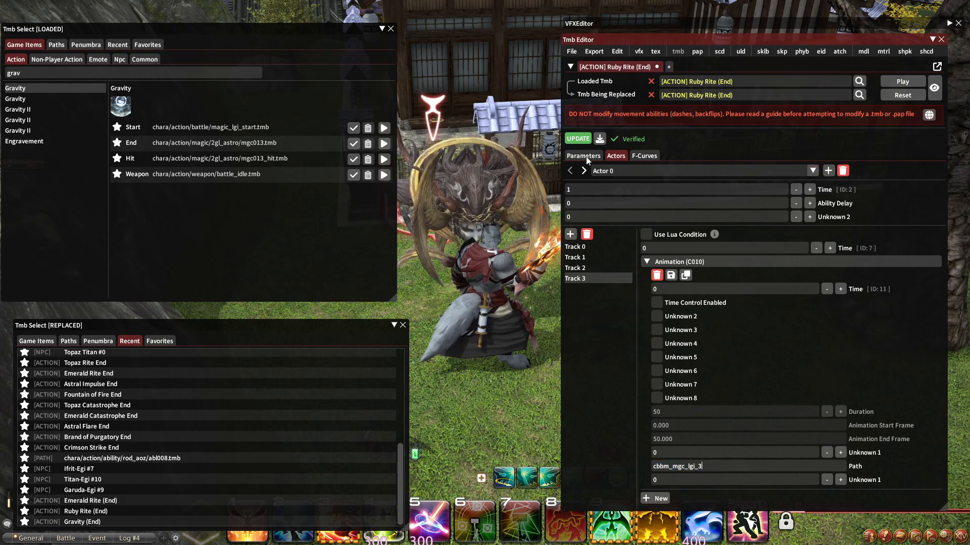
{"action": "left_click", "coordinate": [579, 139]}
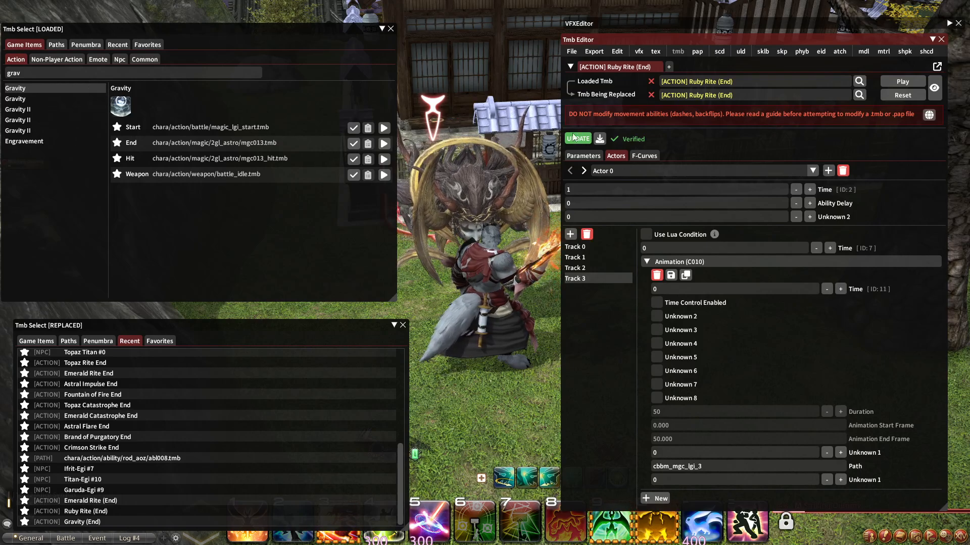
Collapse the Tmb Editor and order the summoned pet to move to the ground beside the large tree.
{"action": "left_click", "coordinate": [933, 41]}
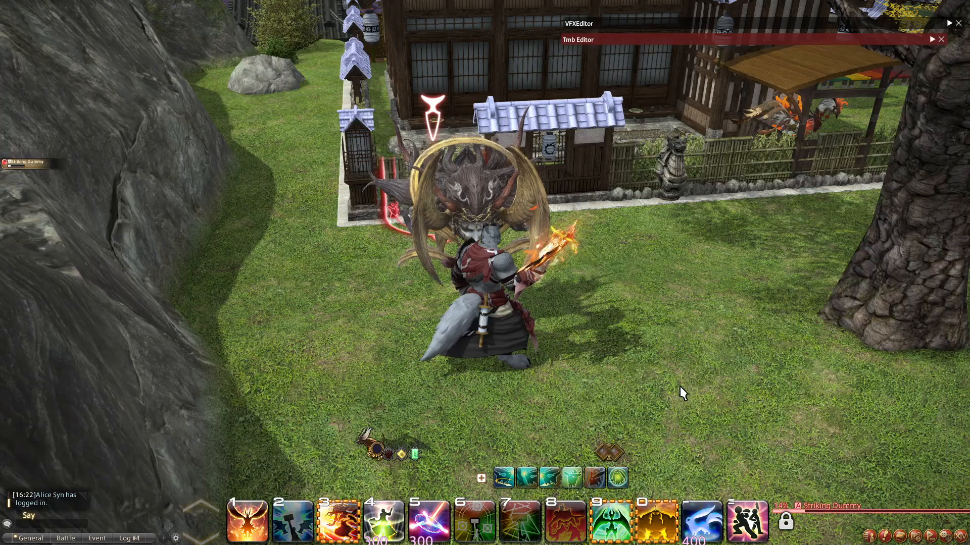
{"action": "left_click", "coordinate": [550, 478]}
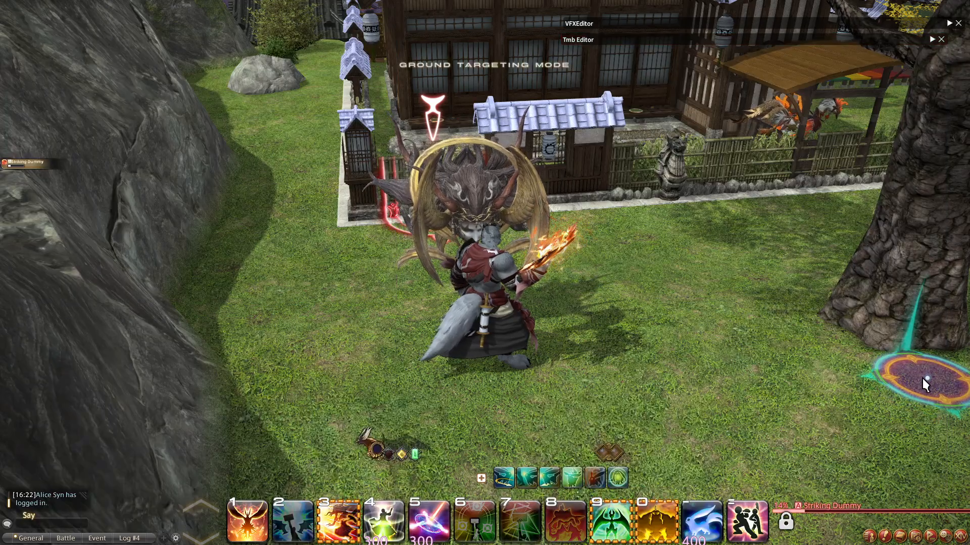
{"action": "left_click", "coordinate": [920, 389]}
Enter Group Pose, examine the character's modified casting animation from several angles, and leave Group Pose.
{"action": "left_click", "coordinate": [754, 541]}
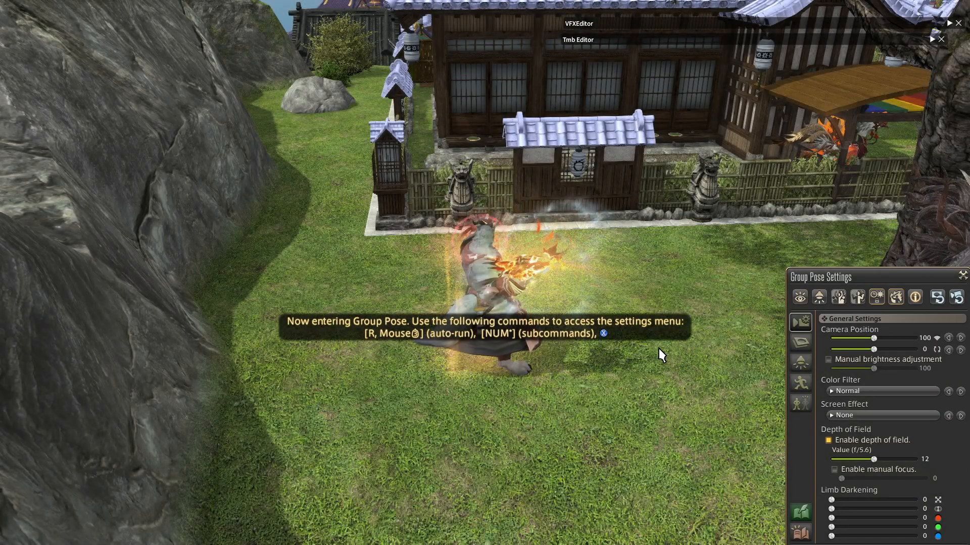
{"action": "right_click_drag", "start_coordinate": [658, 348], "coordinate": [435, 294]}
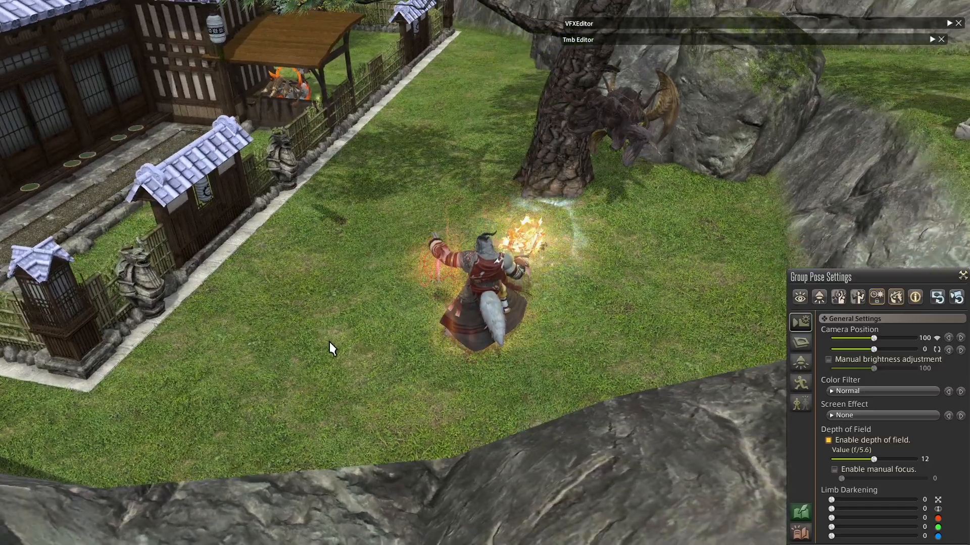
{"action": "right_click_drag", "start_coordinate": [345, 278], "coordinate": [409, 262]}
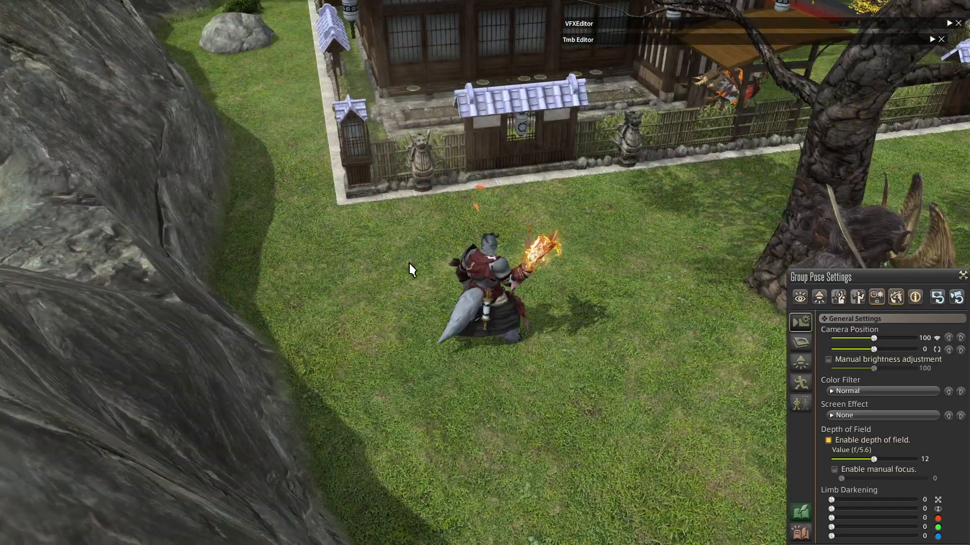
{"action": "key", "text": "Escape"}
{"action": "left_click", "coordinate": [460, 281]}
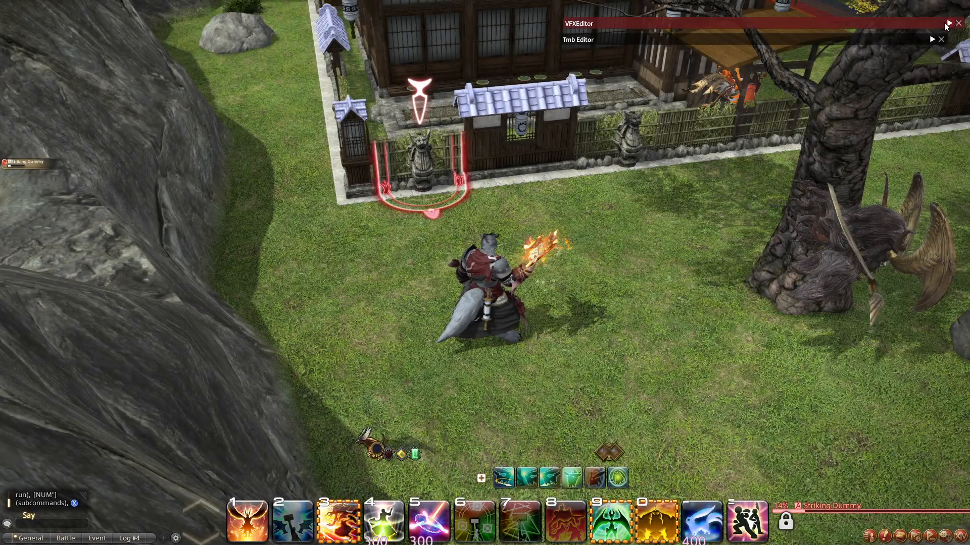
Reopen the Tmb Editor, add a new document, and load Emerald Rite's End Tmb into it.
{"action": "left_click", "coordinate": [946, 23]}
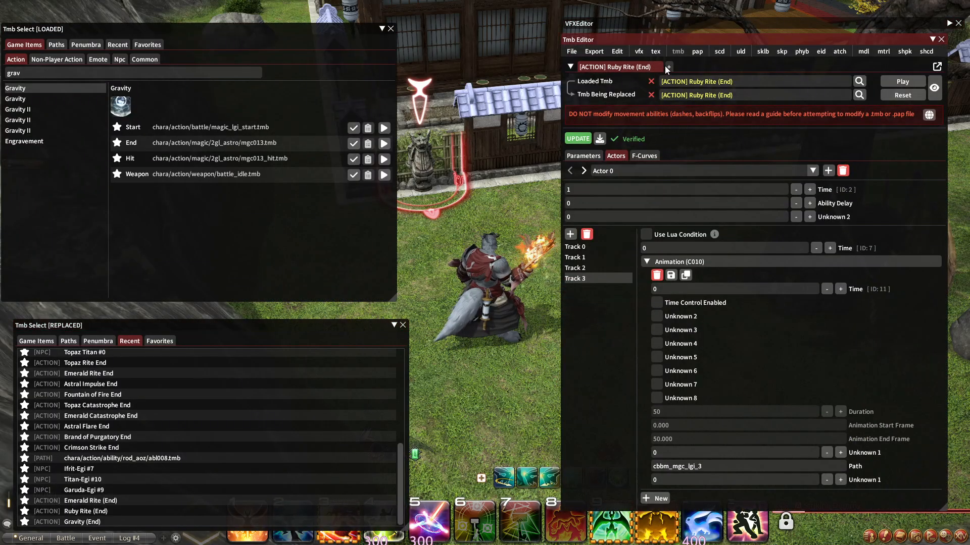
{"action": "left_click", "coordinate": [666, 66]}
{"action": "left_click", "coordinate": [1, 80]}
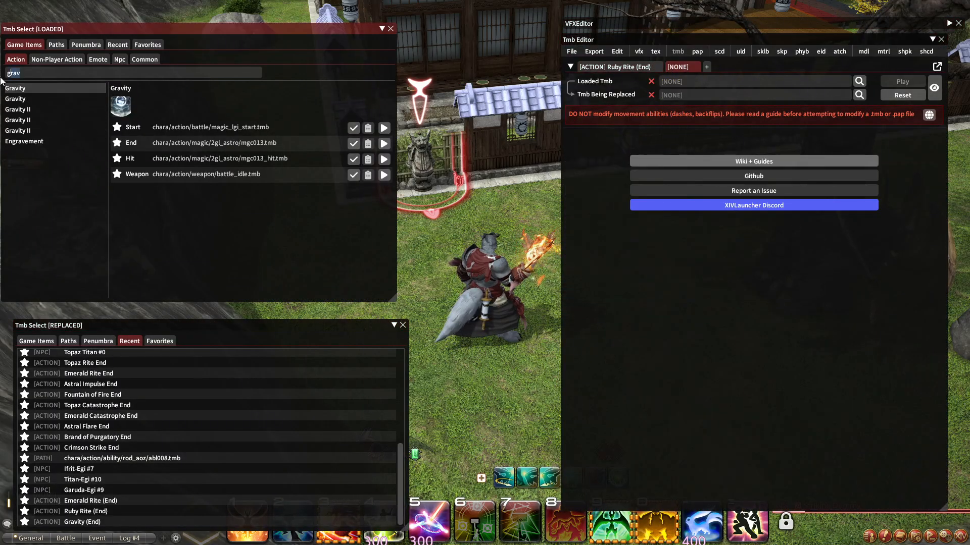
{"action": "type", "text": "emerald"}
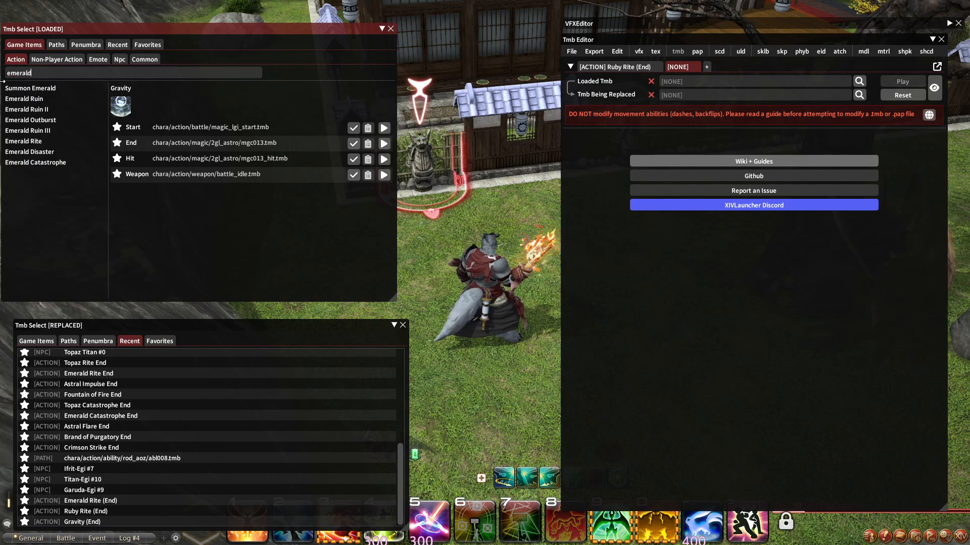
{"action": "left_click", "coordinate": [30, 141]}
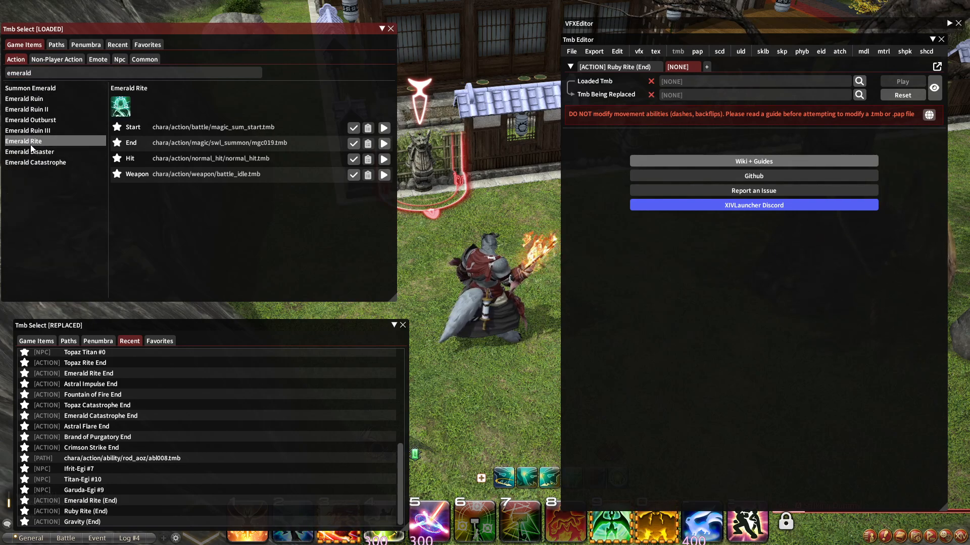
{"action": "left_click", "coordinate": [354, 144]}
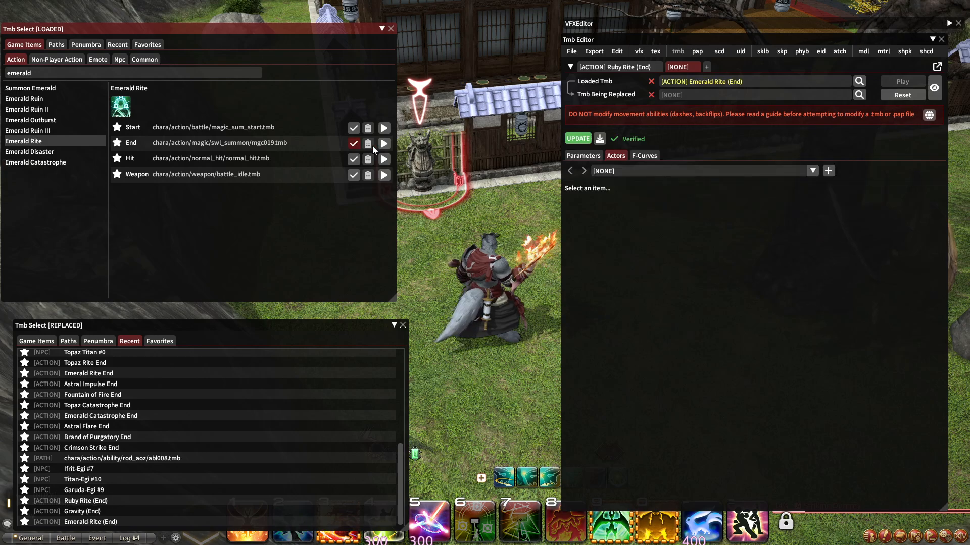
Open Track 0 of Actor 0 in Emerald Rite's Tmb and copy the path of its Sound (C063) entry.
{"action": "left_click", "coordinate": [629, 171]}
{"action": "left_click", "coordinate": [626, 181]}
{"action": "left_click", "coordinate": [601, 246]}
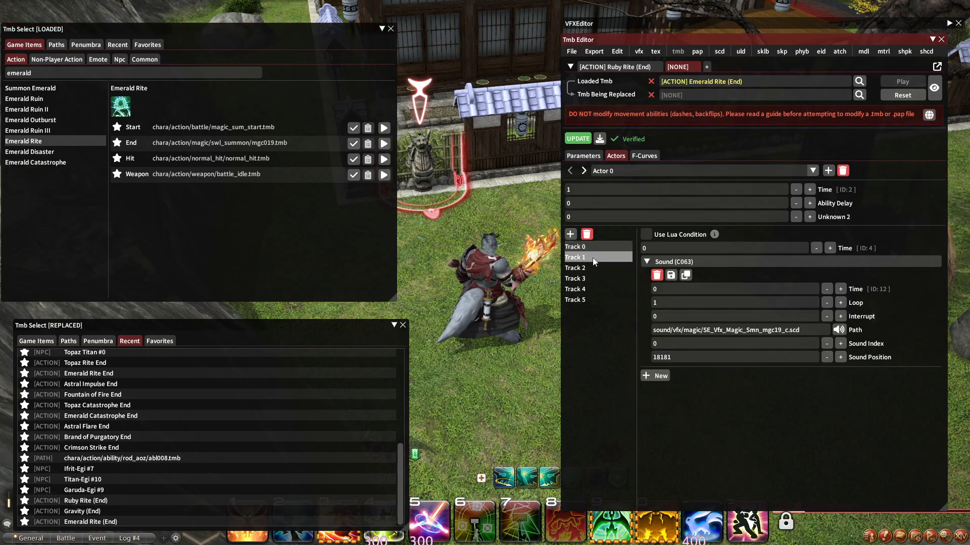
{"action": "left_click", "coordinate": [604, 257]}
{"action": "left_click", "coordinate": [587, 246]}
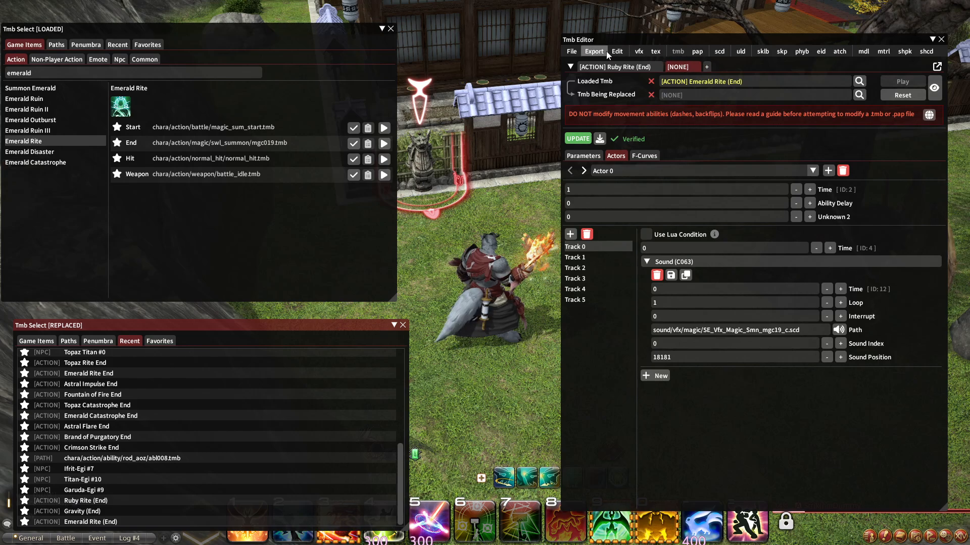
In the Ruby Rite vfx, add the sound sound/vfx/magic/SE_Vfx_Magic_Smn_mgc19_c.scd to Emitter 1 with Sound Index 0, and update it.
{"action": "left_click", "coordinate": [639, 52]}
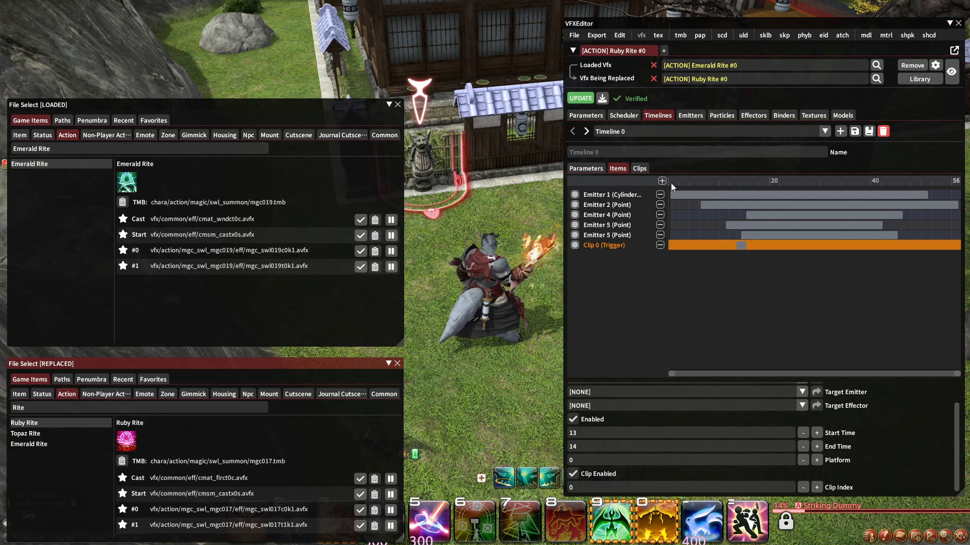
{"action": "left_click", "coordinate": [691, 115]}
{"action": "left_click", "coordinate": [652, 132]}
{"action": "left_click", "coordinate": [652, 156]}
{"action": "left_click", "coordinate": [582, 182]}
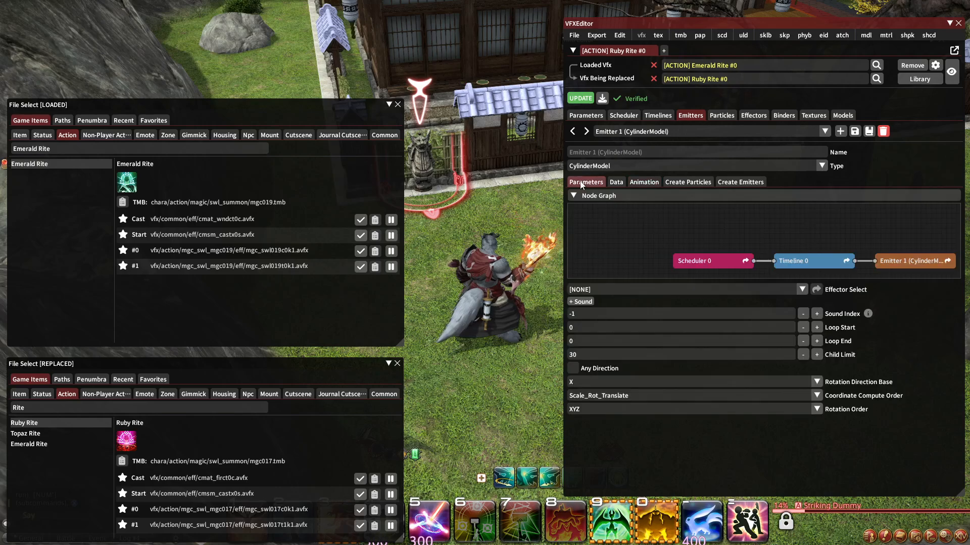
{"action": "left_click", "coordinate": [583, 302]}
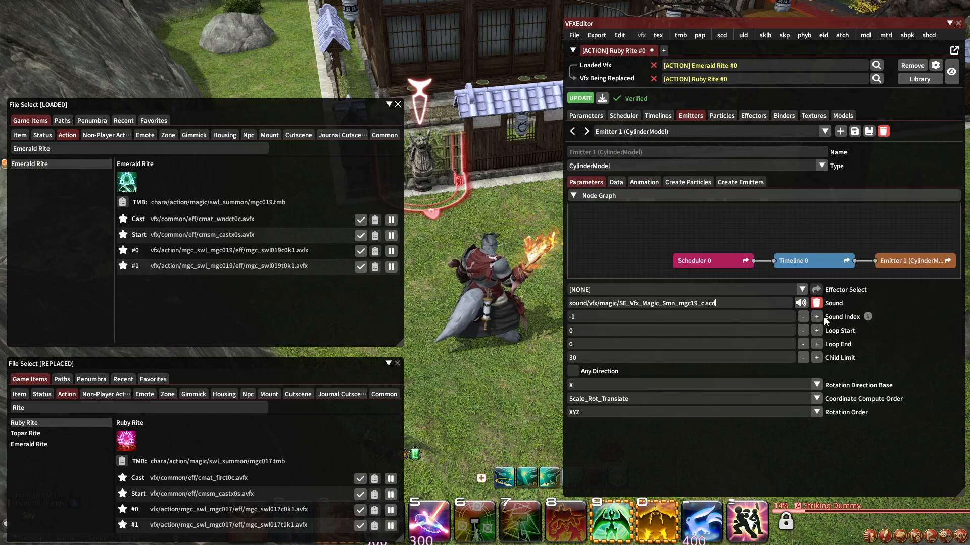
{"action": "left_click", "coordinate": [581, 99]}
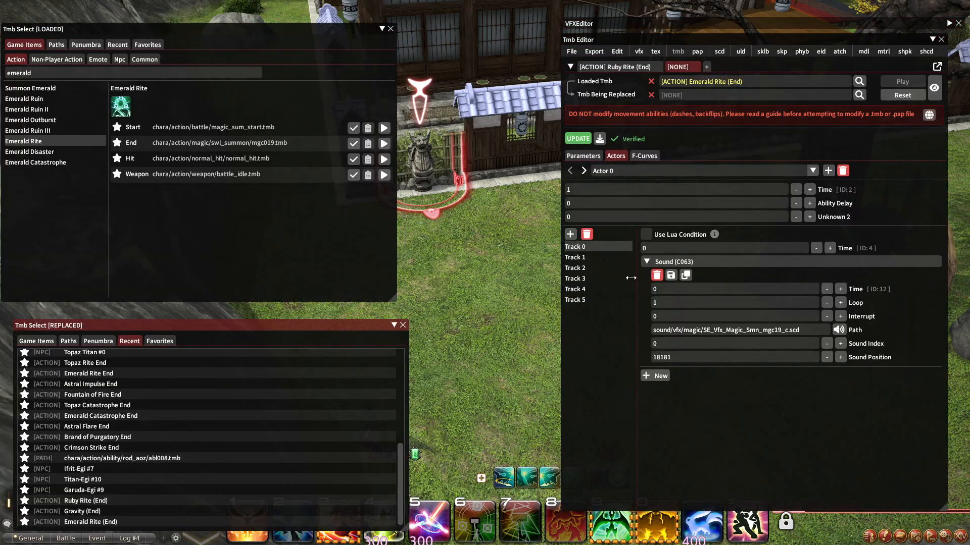
Take the sound path from the next actor's Track 0 and add sound/vfx/magic/se_vfx_magic_smn_mgc19_t.scd to Timeline 1's Emitter 8 with Sound Index 0.
{"action": "left_click", "coordinate": [583, 171]}
{"action": "left_click", "coordinate": [601, 247]}
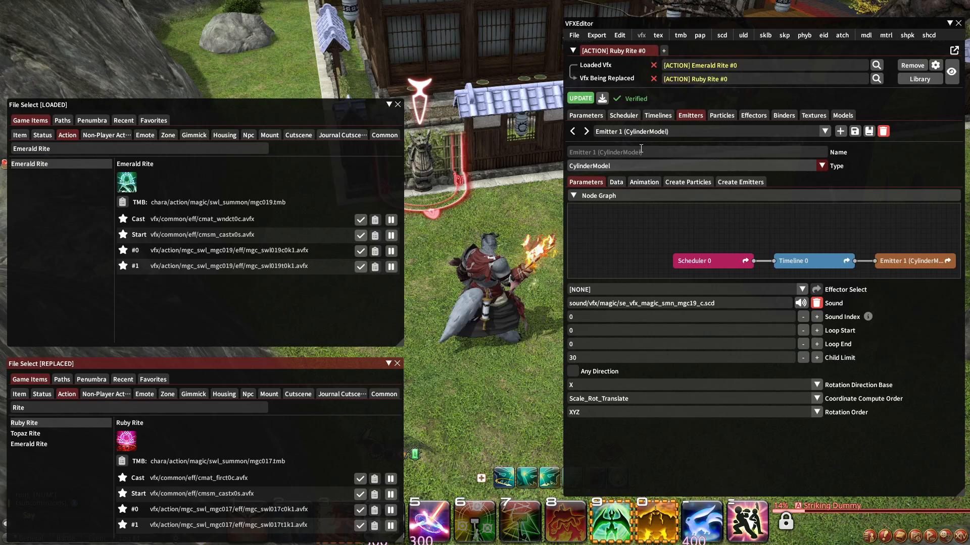
{"action": "left_click", "coordinate": [656, 116]}
{"action": "left_click", "coordinate": [646, 132]}
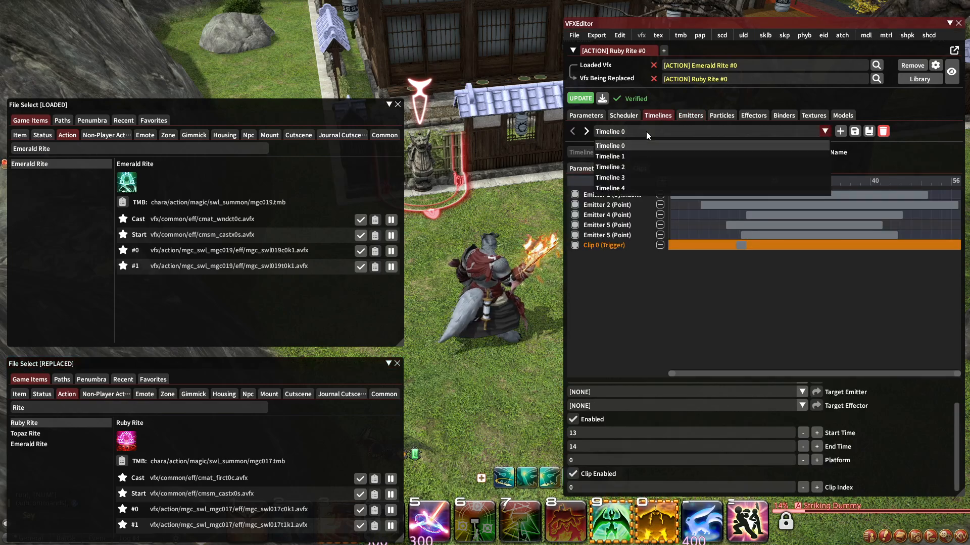
{"action": "left_click", "coordinate": [633, 157]}
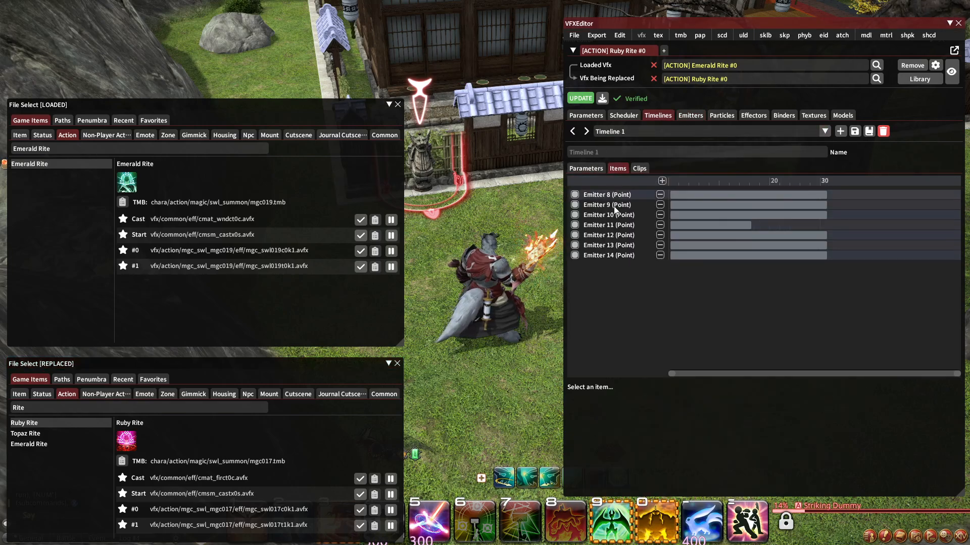
{"action": "left_click", "coordinate": [691, 115]}
{"action": "left_click", "coordinate": [707, 131]}
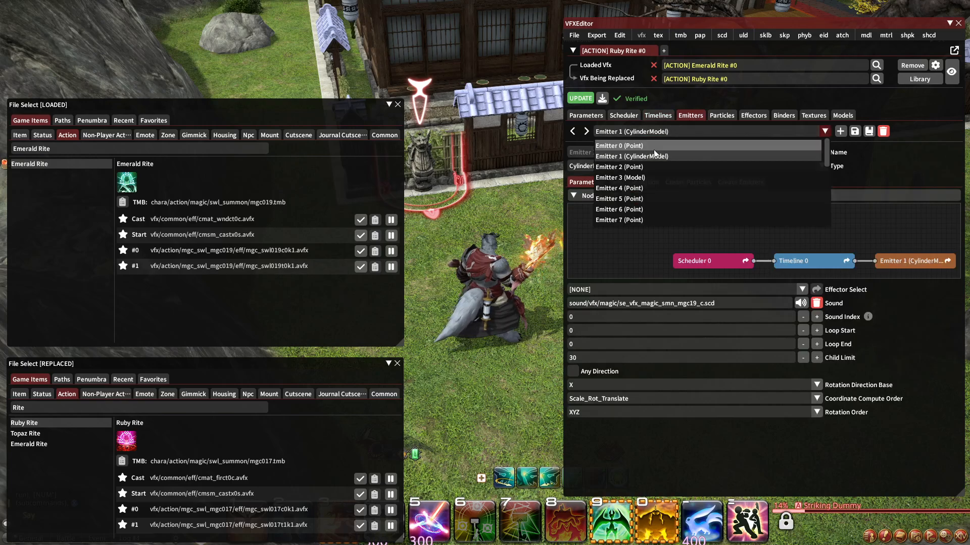
{"action": "scroll", "coordinate": [631, 219], "scroll_direction": "down", "scroll_amount": 1}
{"action": "left_click", "coordinate": [630, 189]}
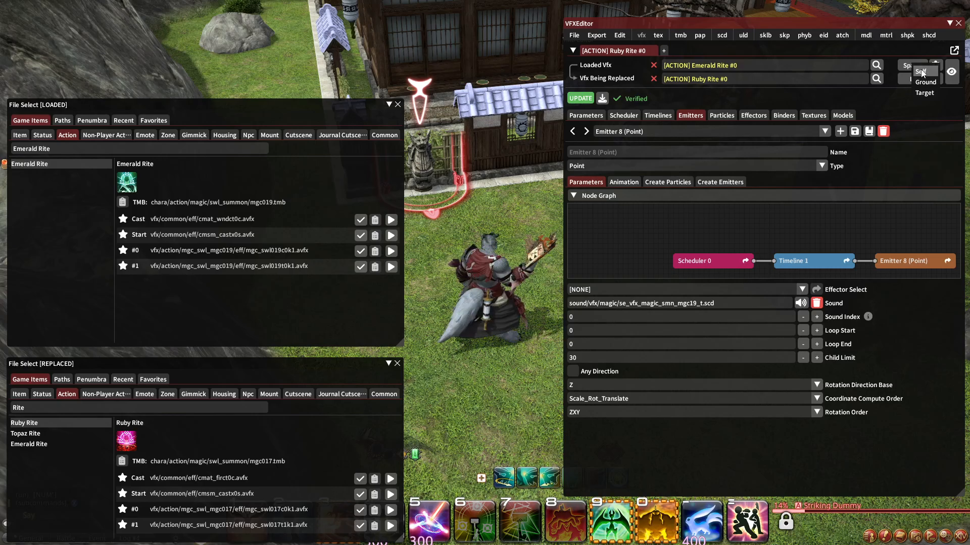
Preview the vfx spawned on the ground and examine the cast effect from several angles in Group Pose.
{"action": "left_click", "coordinate": [925, 83]}
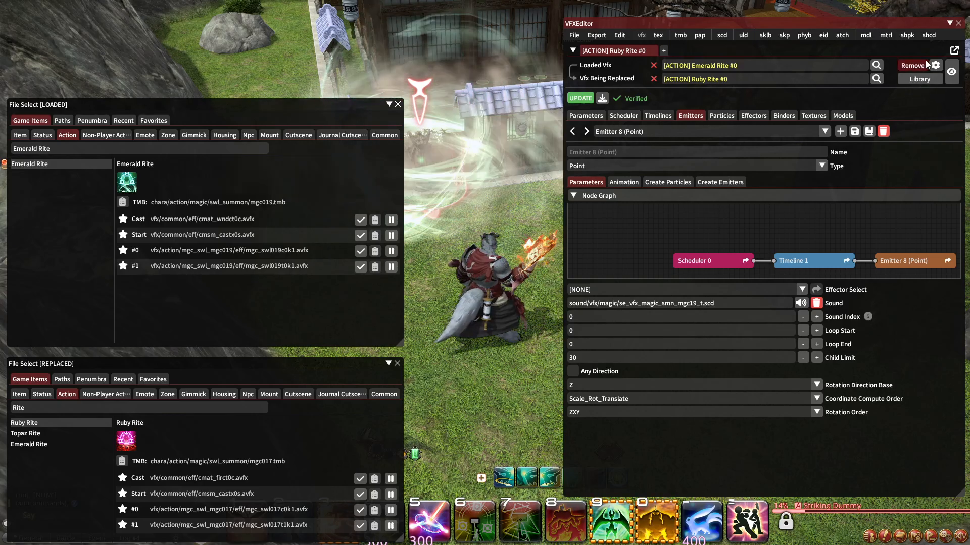
{"action": "left_click", "coordinate": [949, 23]}
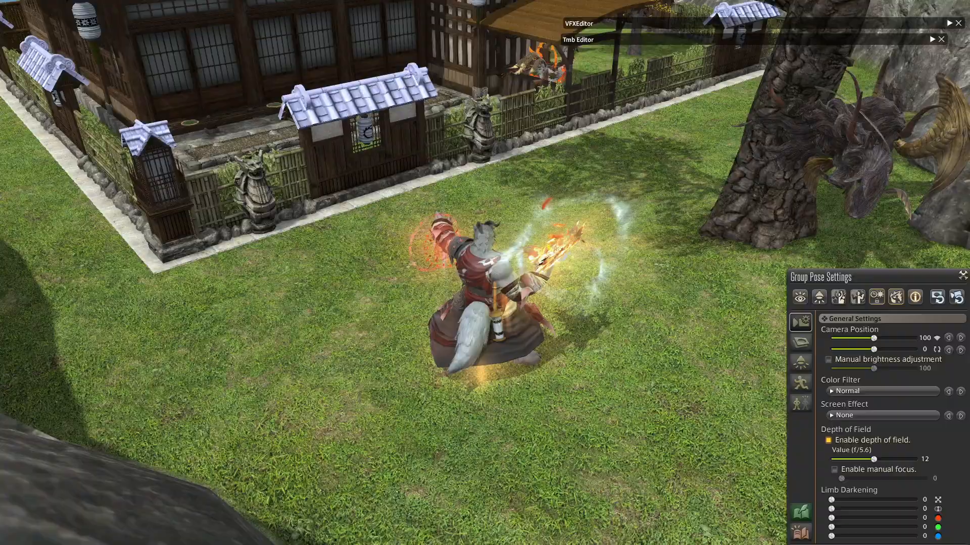
{"action": "right_click_drag", "start_coordinate": [667, 299], "coordinate": [658, 291]}
{"action": "right_click_drag", "start_coordinate": [476, 239], "coordinate": [473, 242]}
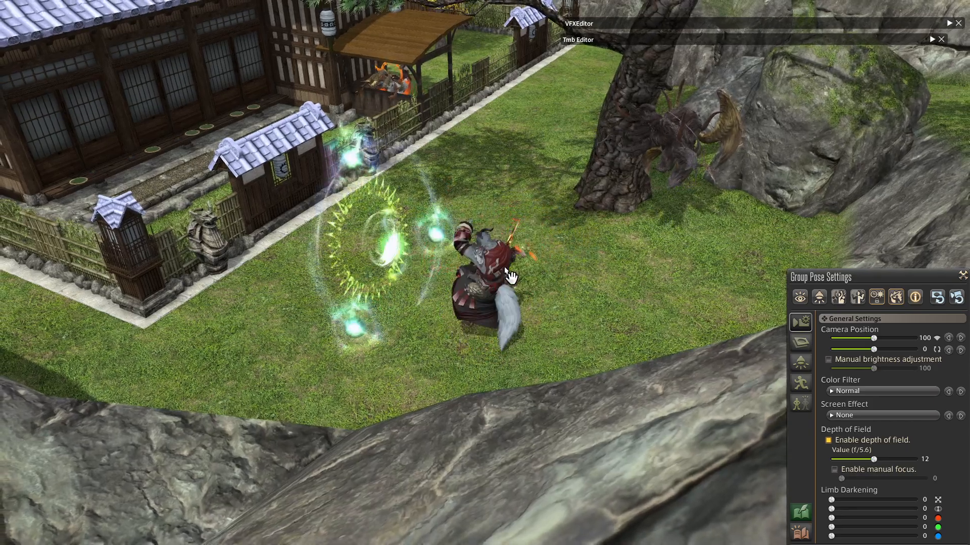
{"action": "key", "text": "Escape"}
{"action": "left_click", "coordinate": [456, 279]}
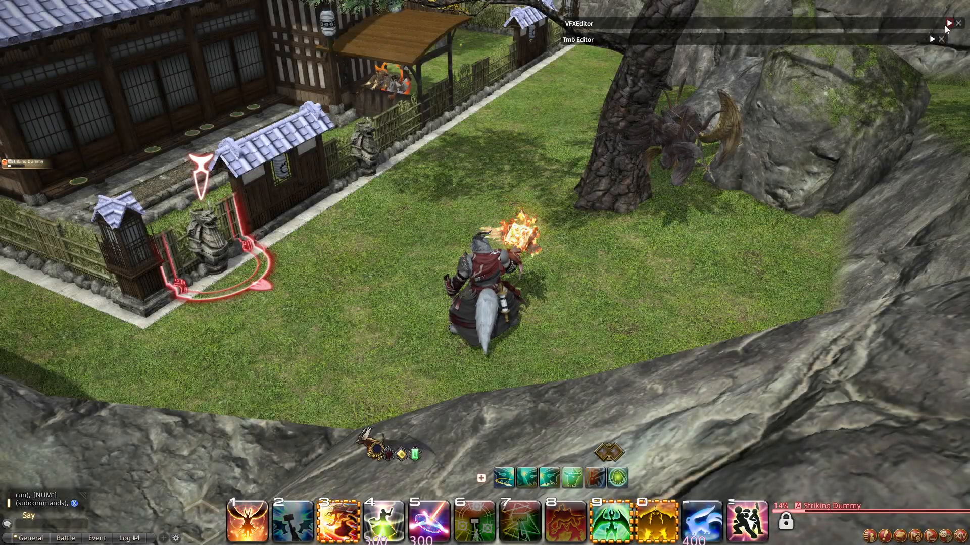
Add an item to Timeline 4, enable its clip with index 0 (RandomTrigger), and enable the item.
{"action": "left_click", "coordinate": [948, 24]}
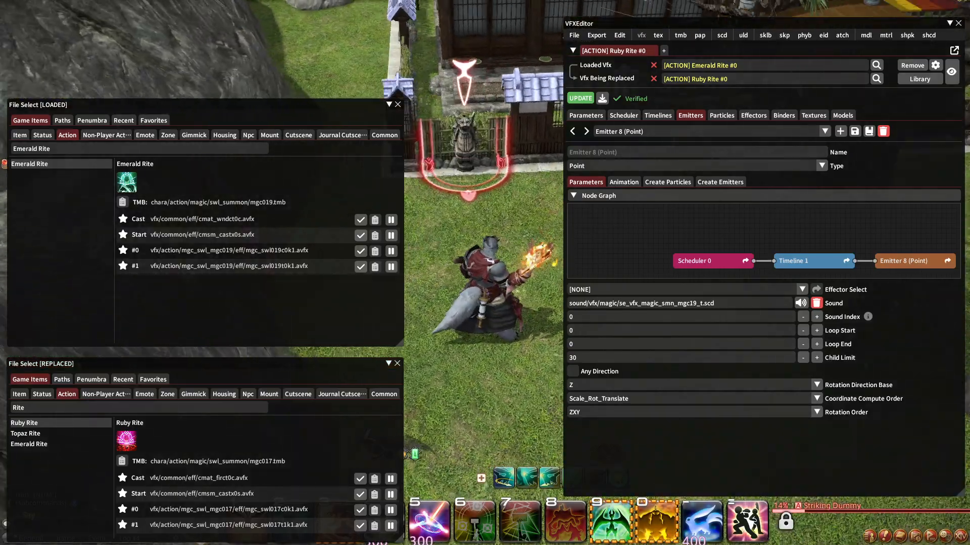
{"action": "left_click", "coordinate": [657, 116]}
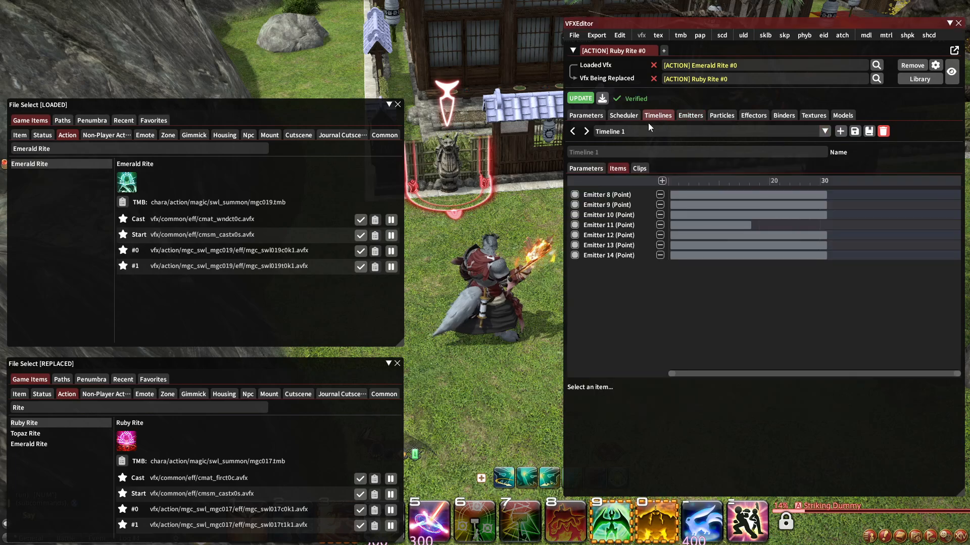
{"action": "left_click", "coordinate": [635, 130]}
{"action": "left_click", "coordinate": [622, 188]}
{"action": "left_click", "coordinate": [639, 169]}
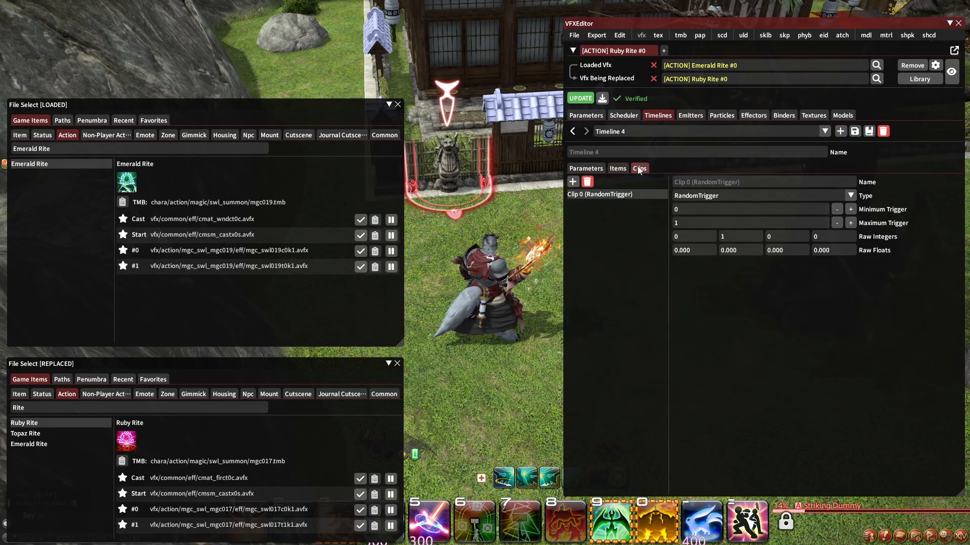
{"action": "left_click", "coordinate": [618, 169]}
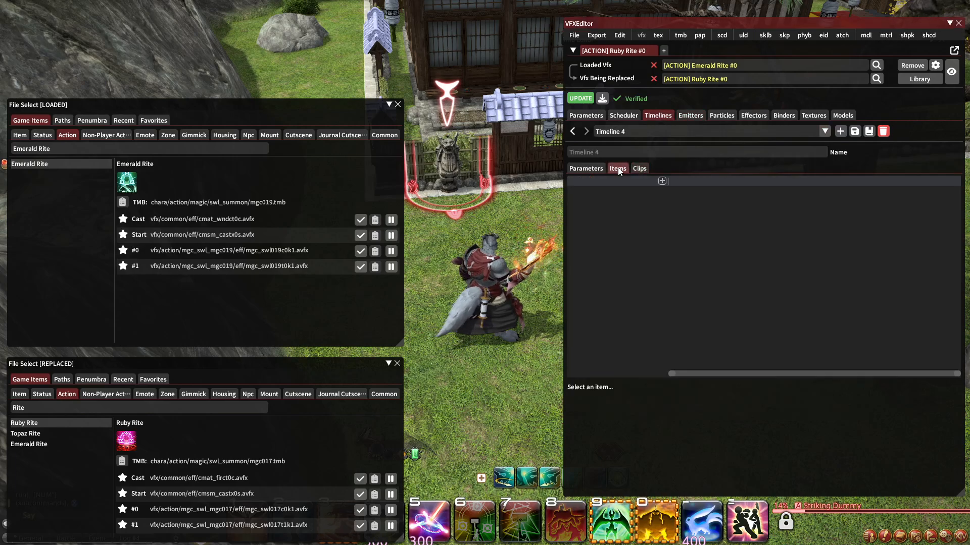
{"action": "left_click", "coordinate": [662, 181]}
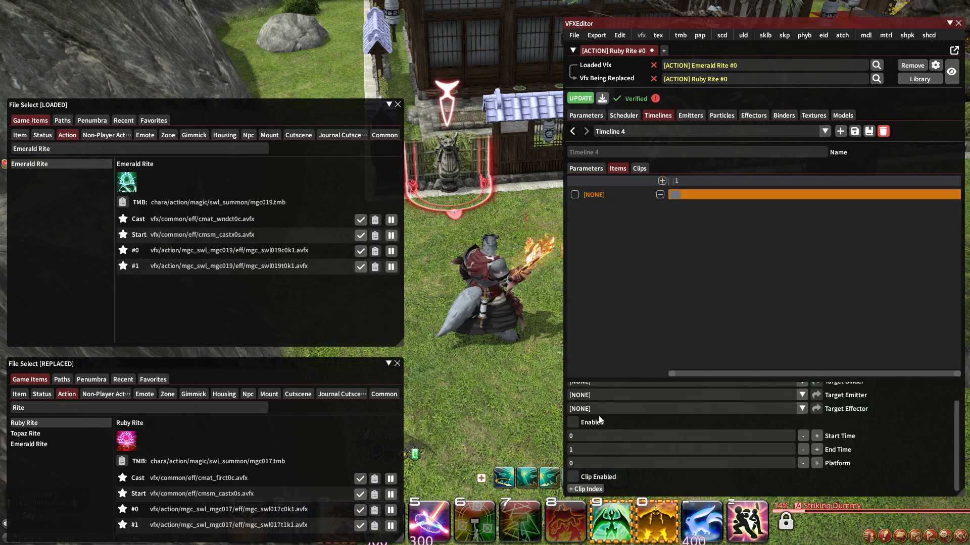
{"action": "left_click", "coordinate": [572, 477]}
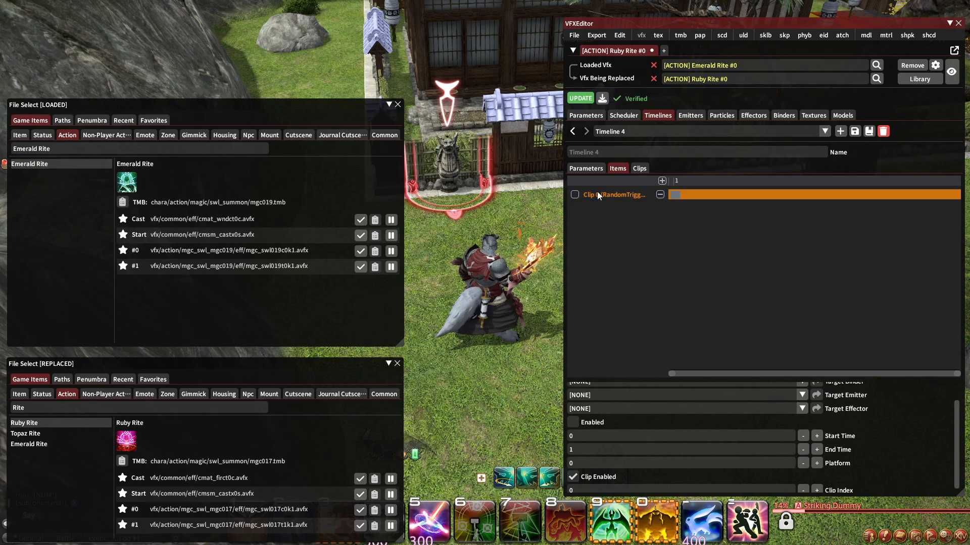
{"action": "left_click", "coordinate": [575, 195]}
{"action": "scroll", "coordinate": [629, 482], "scroll_direction": "down", "scroll_amount": 1}
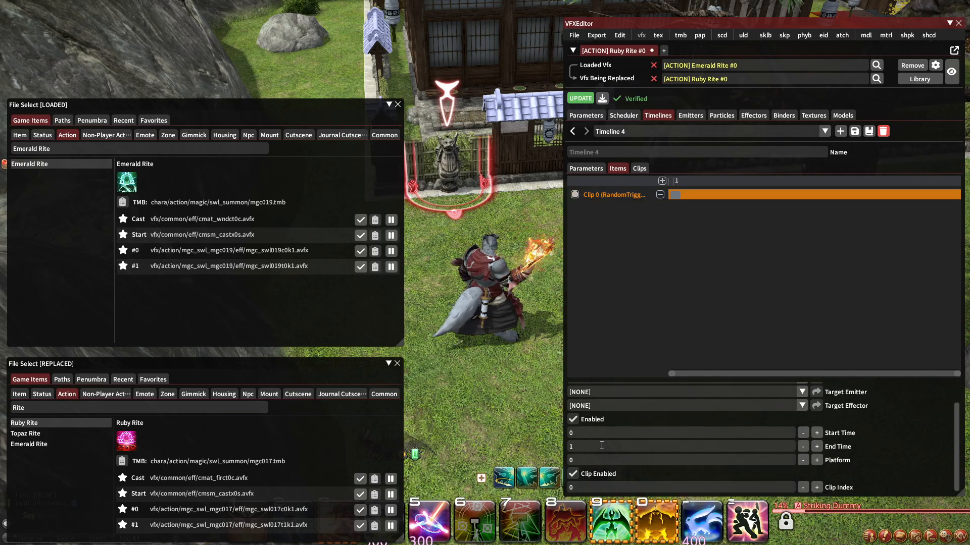
Set the timeline of Scheduler 0's item to Timeline 4.
{"action": "left_click", "coordinate": [628, 116]}
{"action": "left_click", "coordinate": [615, 181]}
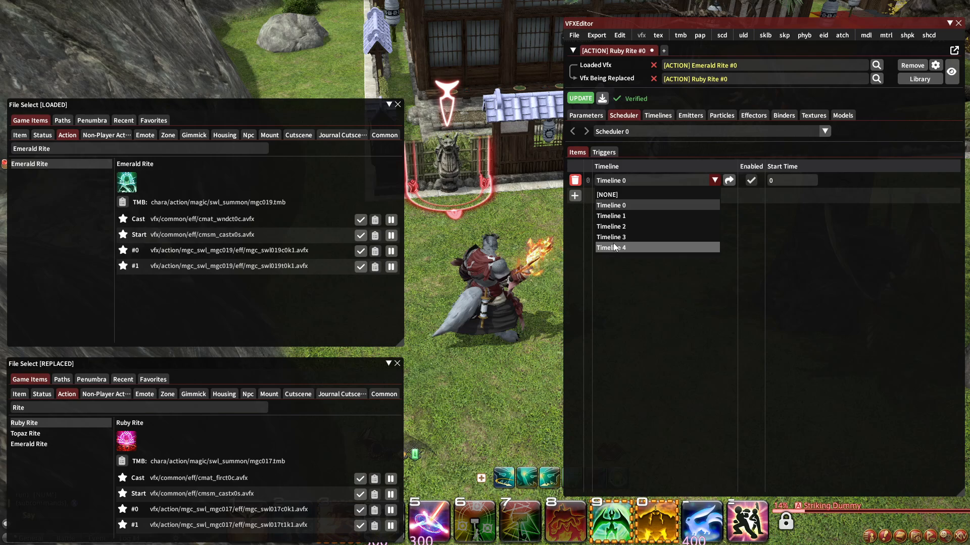
{"action": "left_click", "coordinate": [614, 248]}
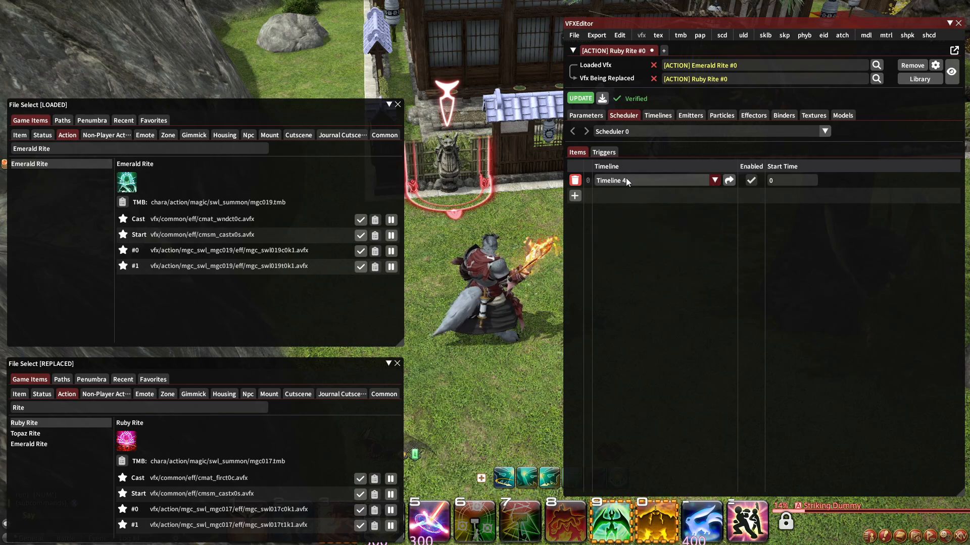
Examine the emitter items of Timelines 2 and 1 and the timelines assigned to Scheduler 0's triggers.
{"action": "left_click", "coordinate": [658, 116]}
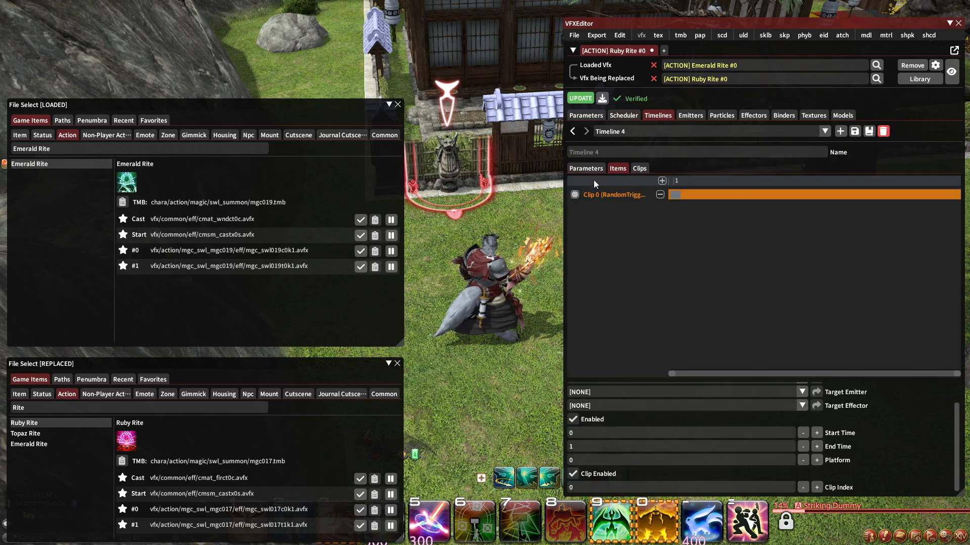
{"action": "left_click", "coordinate": [631, 131]}
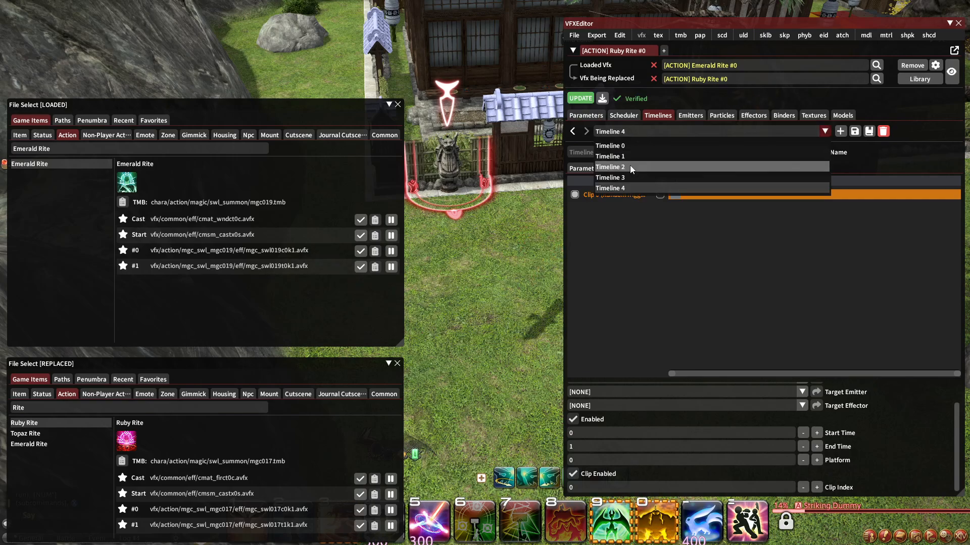
{"action": "left_click", "coordinate": [629, 165]}
{"action": "left_click", "coordinate": [614, 203]}
{"action": "left_click", "coordinate": [610, 246]}
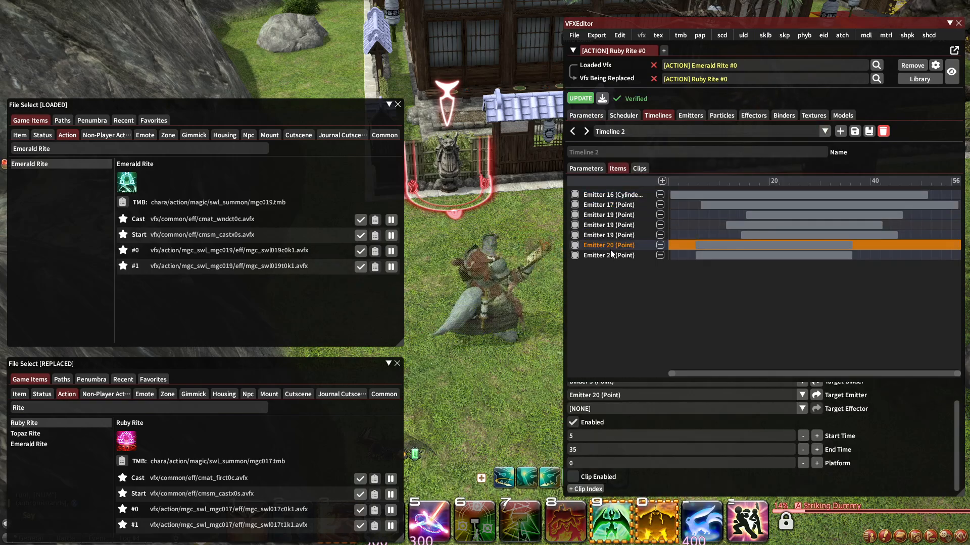
{"action": "left_click", "coordinate": [638, 130]}
{"action": "left_click", "coordinate": [621, 156]}
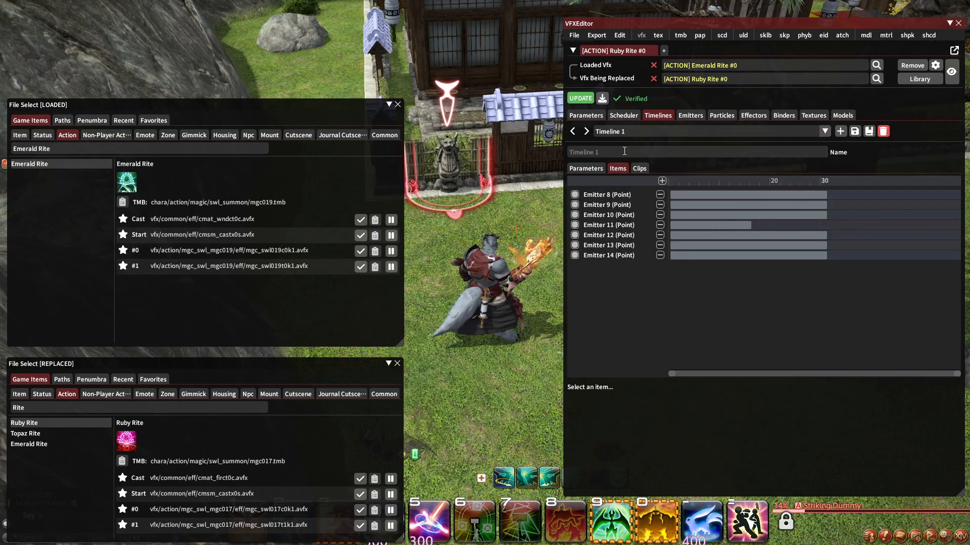
{"action": "left_click", "coordinate": [623, 131]}
{"action": "left_click", "coordinate": [627, 168]}
{"action": "left_click", "coordinate": [624, 115]}
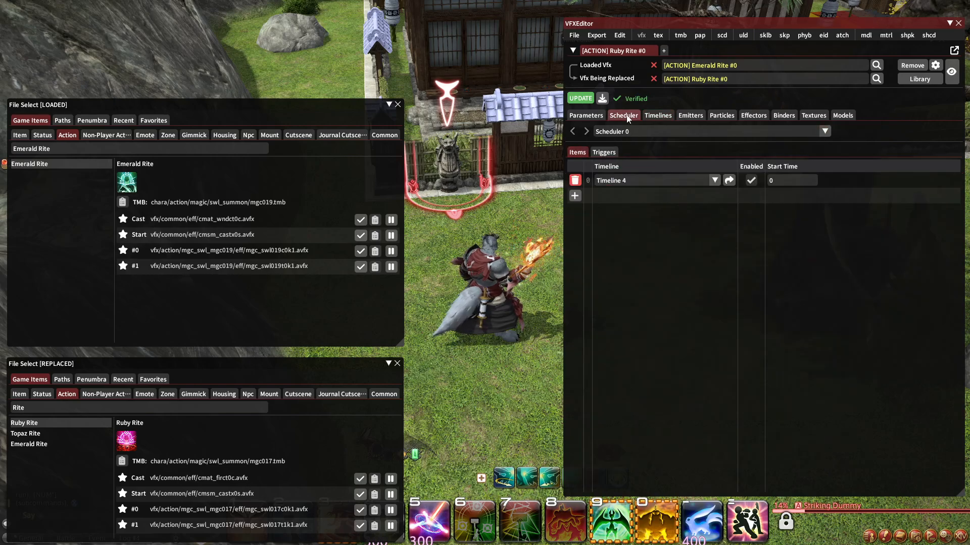
{"action": "left_click", "coordinate": [603, 152]}
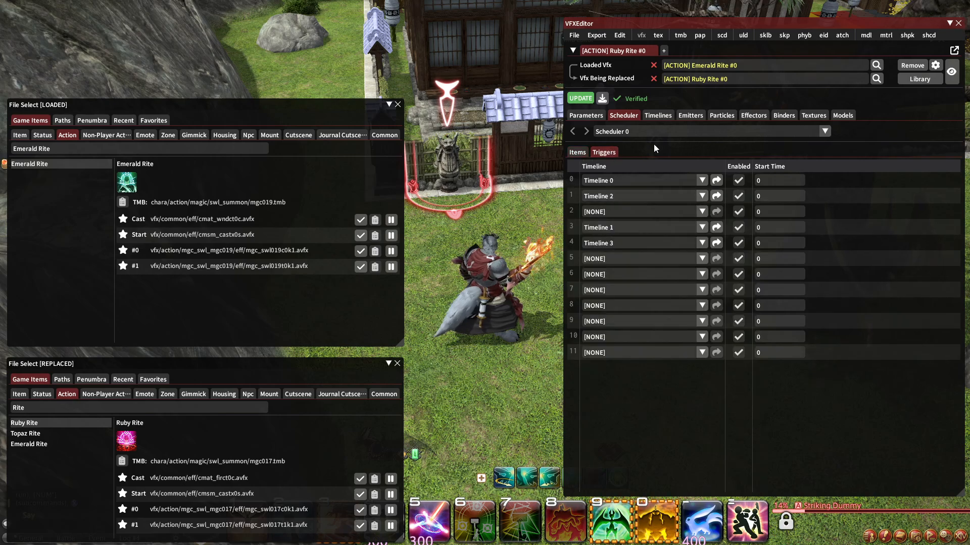
Examine the emitter items of Timeline 1 and the clips of Timelines 1 and 2.
{"action": "left_click", "coordinate": [658, 116]}
{"action": "left_click", "coordinate": [648, 132]}
{"action": "left_click", "coordinate": [631, 155]}
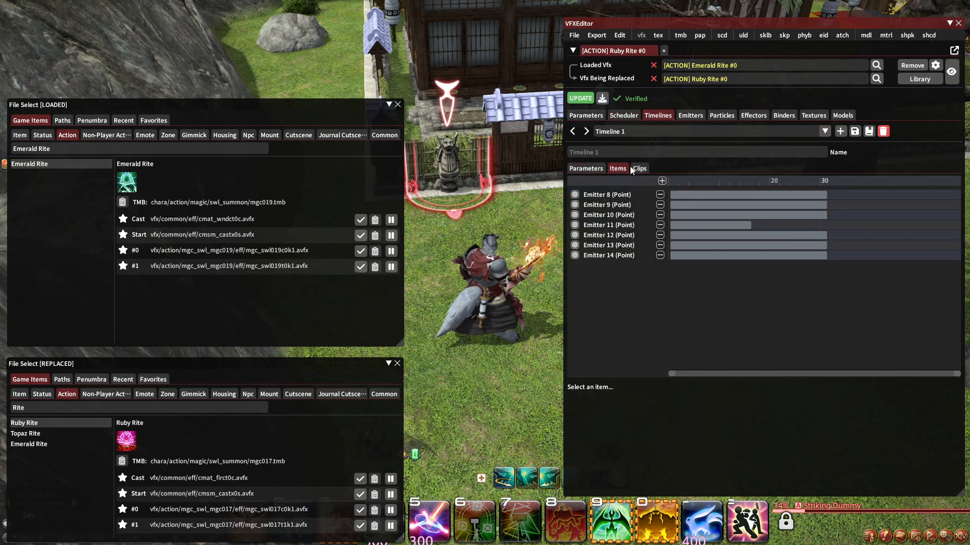
{"action": "left_click", "coordinate": [638, 169]}
{"action": "left_click", "coordinate": [631, 132]}
{"action": "left_click", "coordinate": [623, 167]}
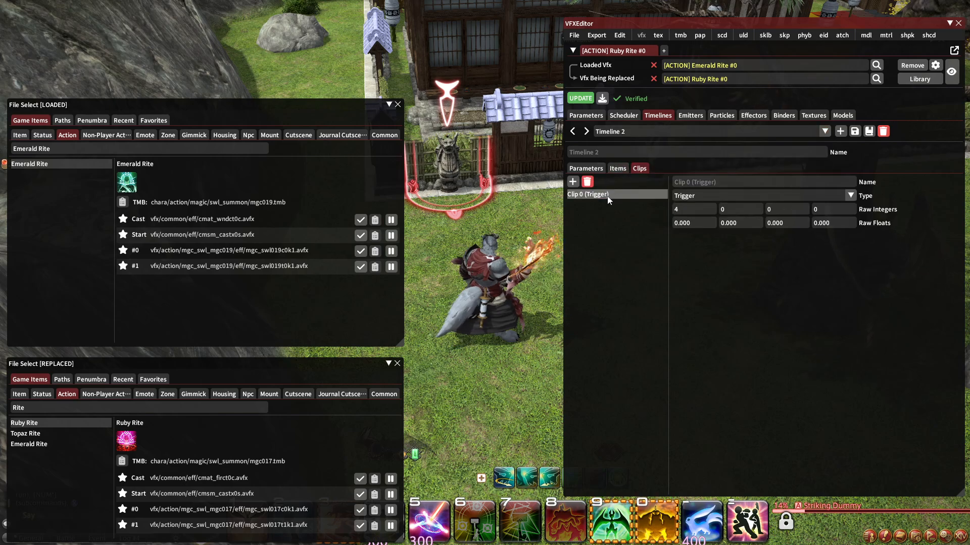
Add an item to Timeline 2, enable its clip with index 0 (Trigger), and update the vfx.
{"action": "left_click", "coordinate": [618, 169]}
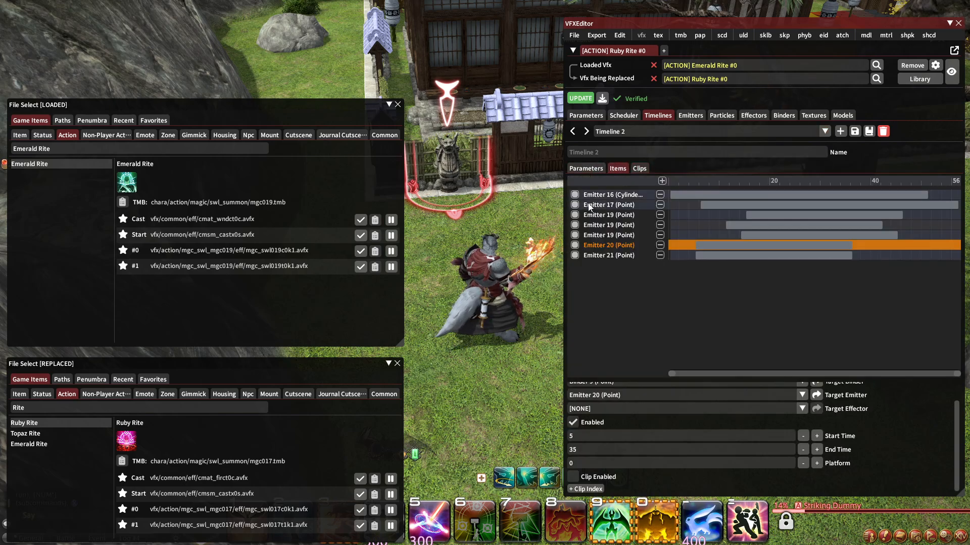
{"action": "left_click", "coordinate": [661, 181]}
{"action": "left_click", "coordinate": [574, 265]}
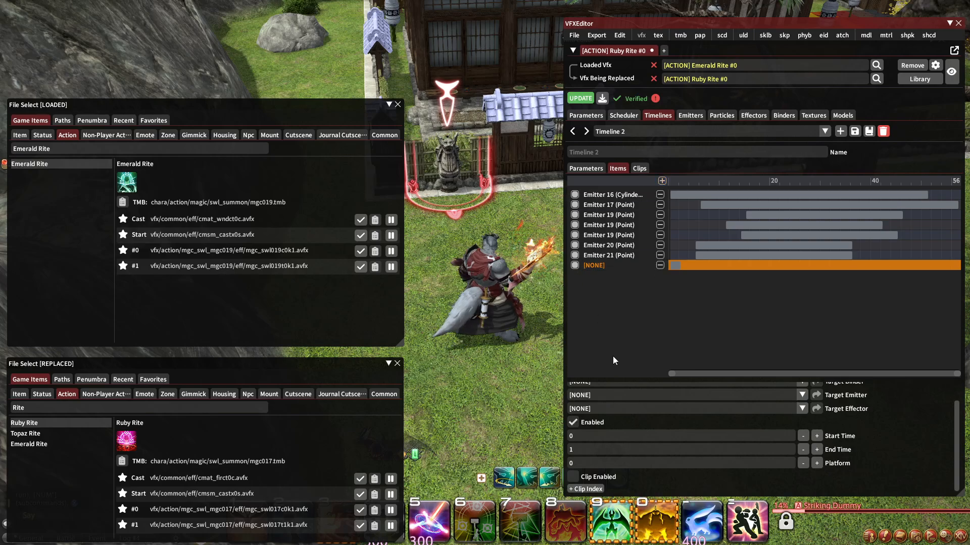
{"action": "left_click", "coordinate": [619, 396]}
{"action": "scroll", "coordinate": [611, 445], "scroll_direction": "down", "scroll_amount": 4}
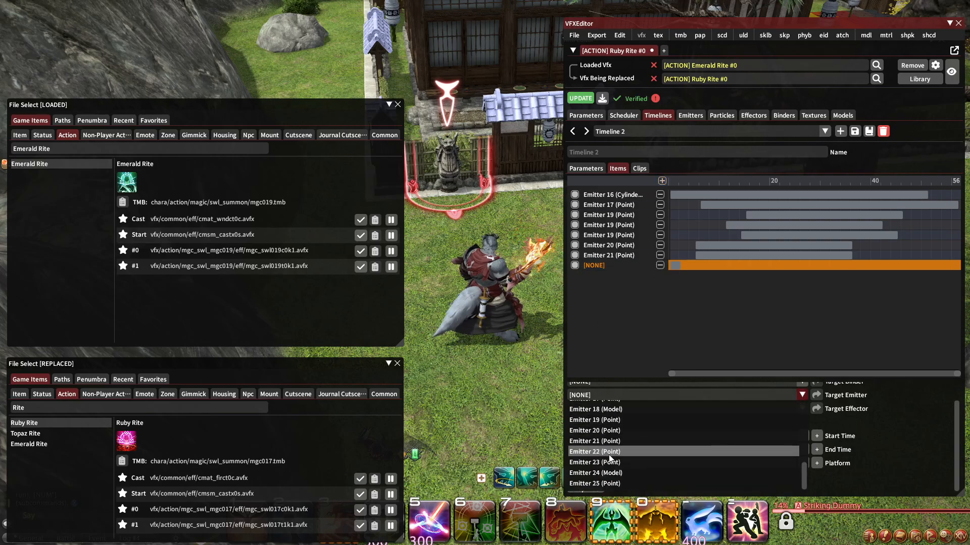
{"action": "left_click", "coordinate": [635, 361]}
{"action": "left_click", "coordinate": [572, 476]}
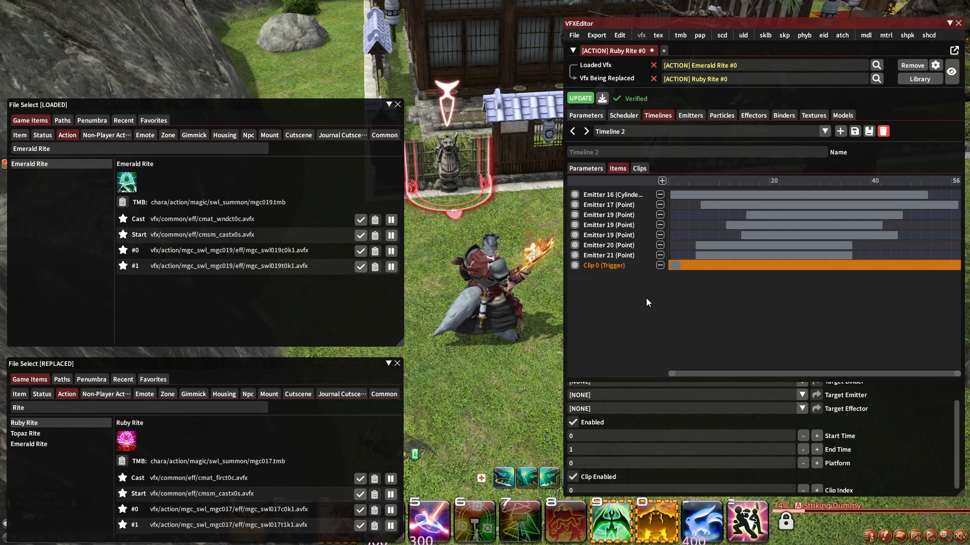
{"action": "scroll", "coordinate": [608, 441], "scroll_direction": "down", "scroll_amount": 1}
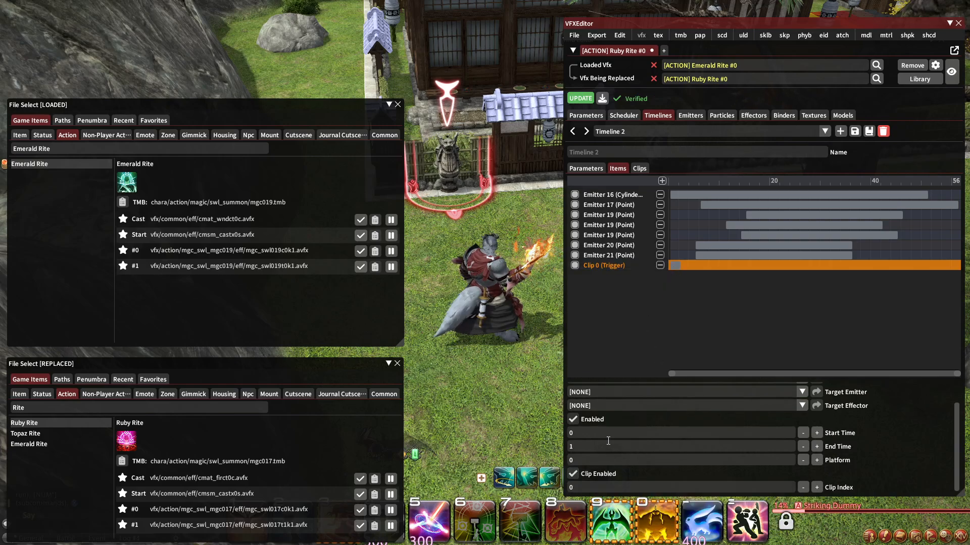
{"action": "scroll", "coordinate": [607, 465], "scroll_direction": "up", "scroll_amount": 1}
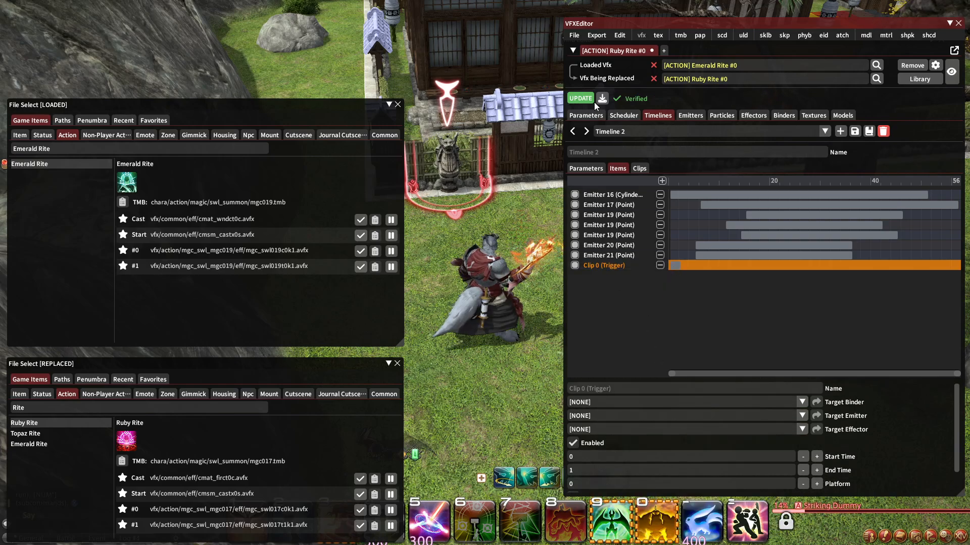
Load Levinstrike Summoner's Astral Impulse file mgc020.tmb from Penumbra into the empty document of the Tmb Editor.
{"action": "left_click", "coordinate": [943, 23]}
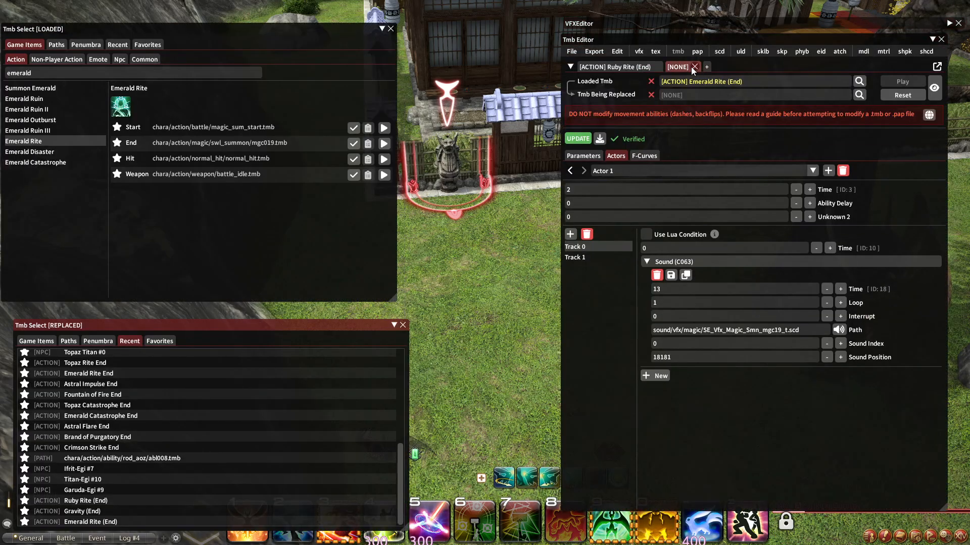
{"action": "left_click", "coordinate": [673, 68]}
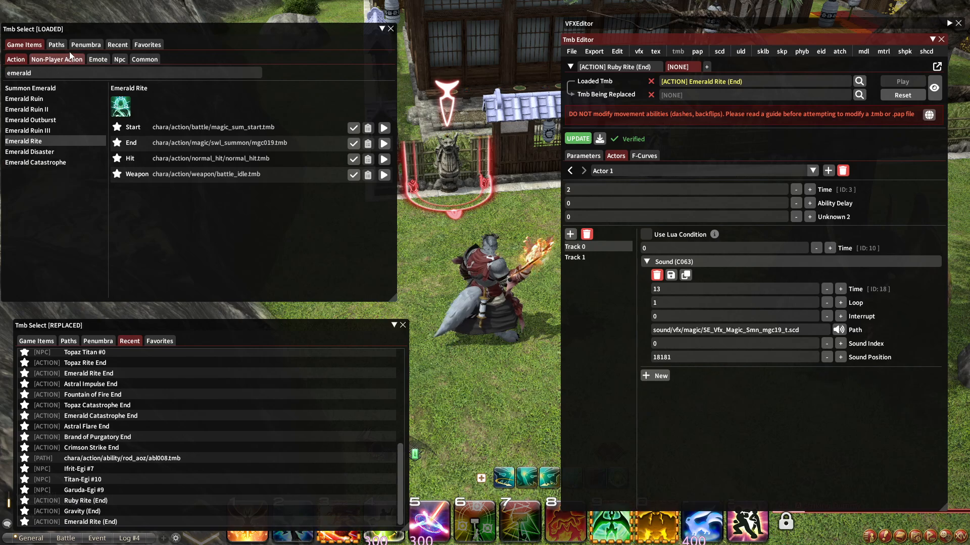
{"action": "left_click", "coordinate": [85, 44]}
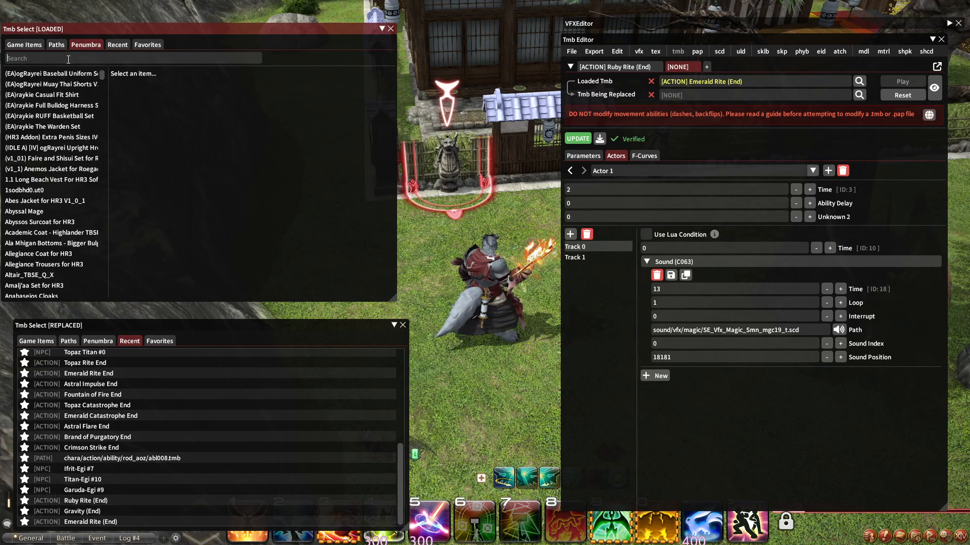
{"action": "type", "text": "levin"}
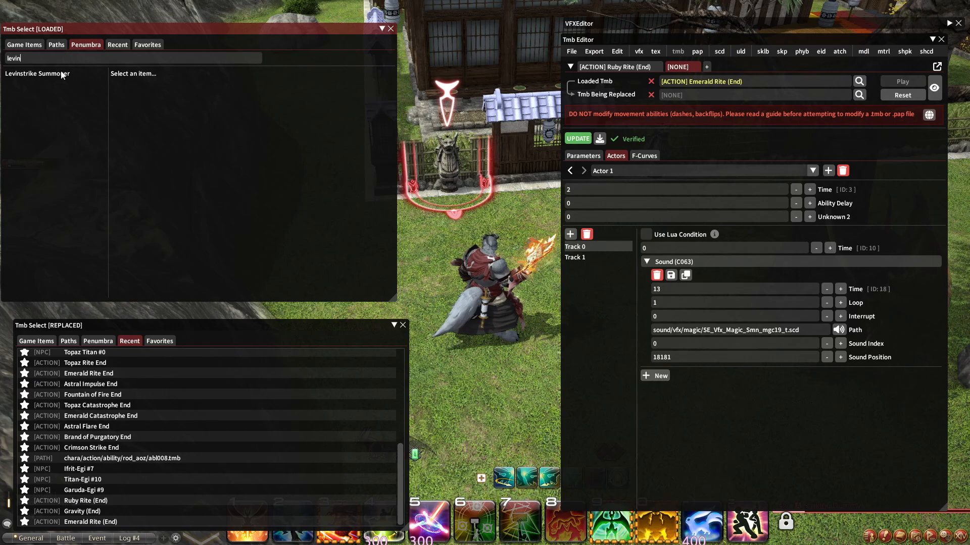
{"action": "left_click", "coordinate": [56, 74]}
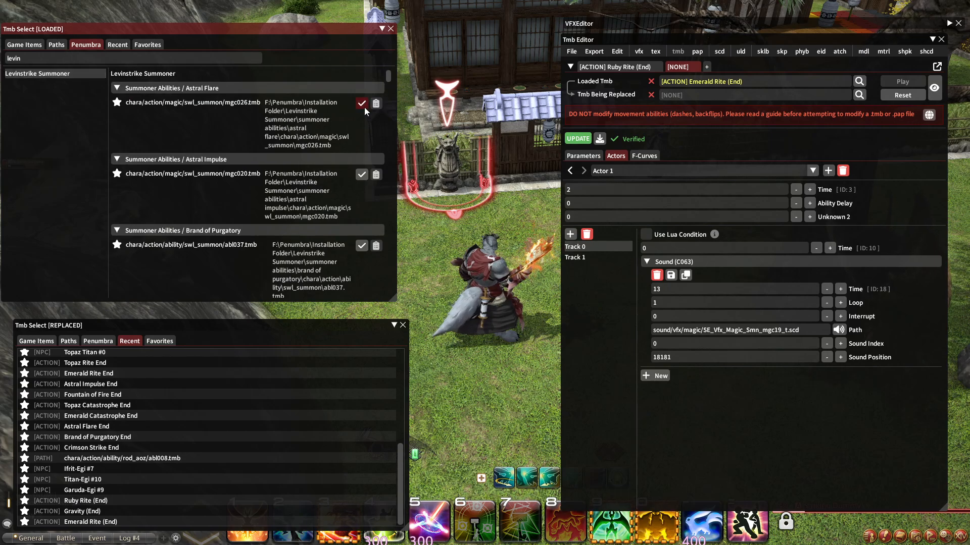
{"action": "left_click", "coordinate": [361, 175]}
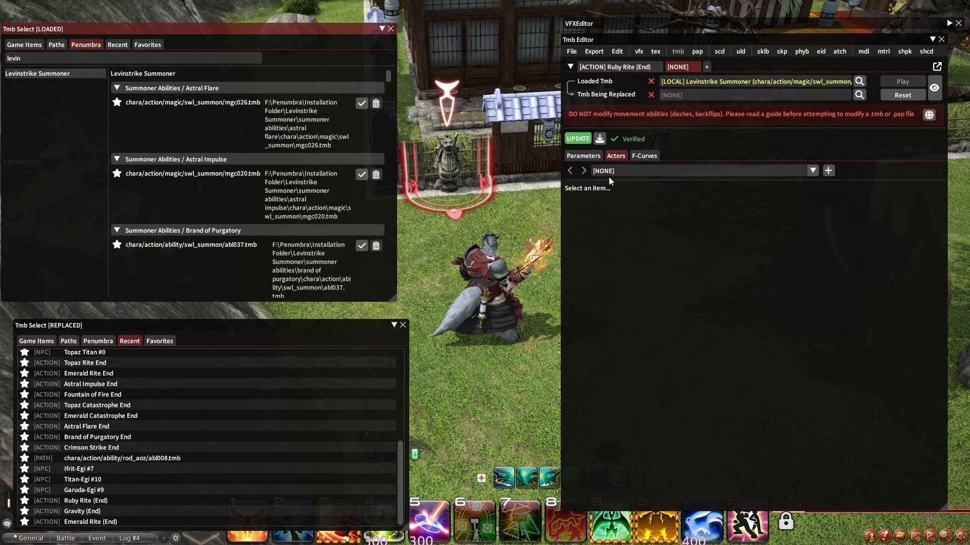
Examine the vfx paths and start times in the tracks of Actor 0 and Actor 1 of the Astral Impulse tmb.
{"action": "left_click", "coordinate": [614, 172]}
{"action": "left_click", "coordinate": [625, 191]}
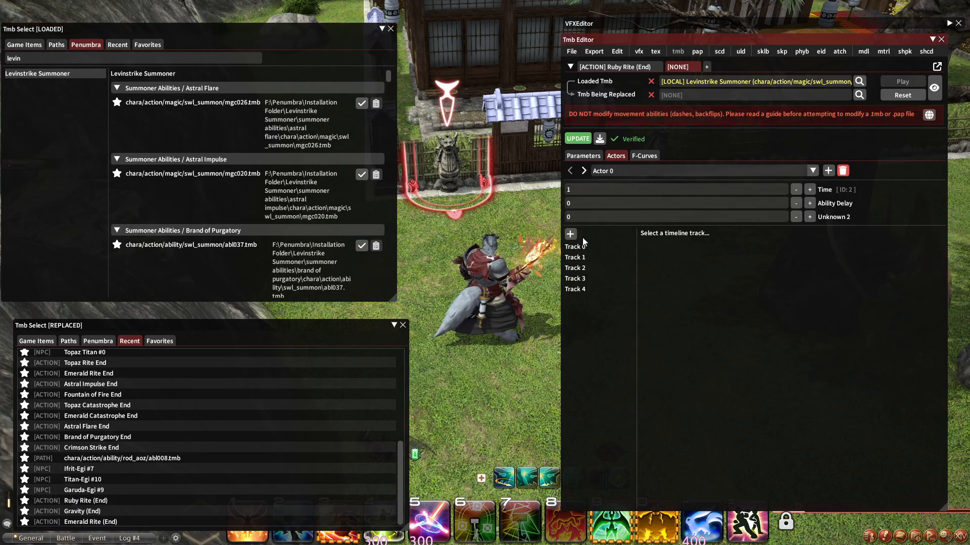
{"action": "left_click", "coordinate": [583, 247]}
{"action": "left_click", "coordinate": [582, 258]}
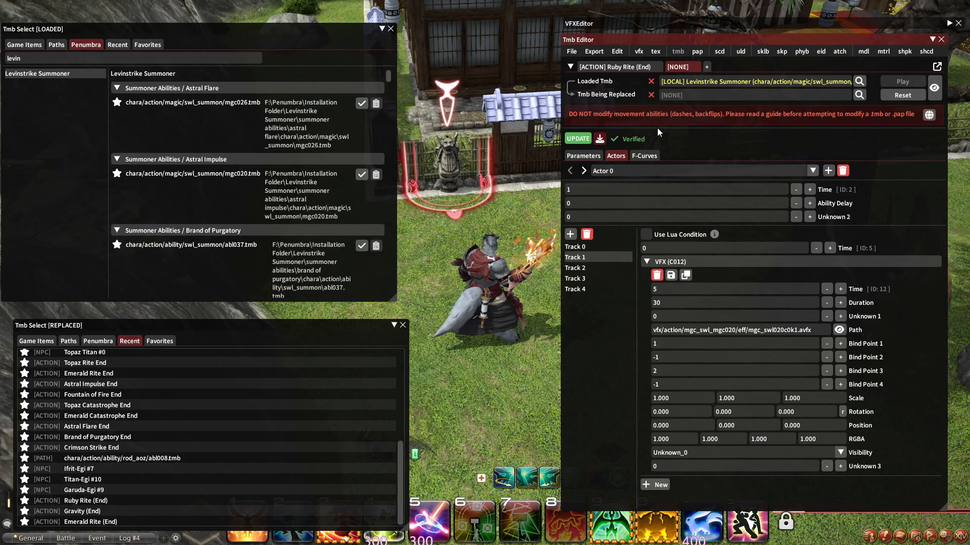
{"action": "left_click", "coordinate": [631, 171]}
{"action": "left_click", "coordinate": [620, 200]}
{"action": "left_click", "coordinate": [584, 248]}
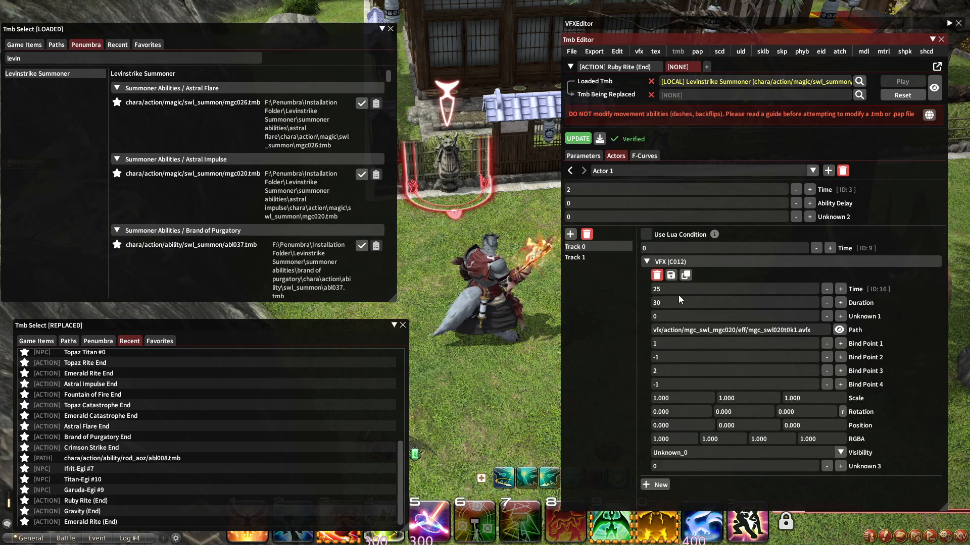
Return to the Ruby Rite vfx and move the trigger clip item in Timeline 2 to start time 25.
{"action": "left_click", "coordinate": [614, 67]}
{"action": "left_click", "coordinate": [940, 39]}
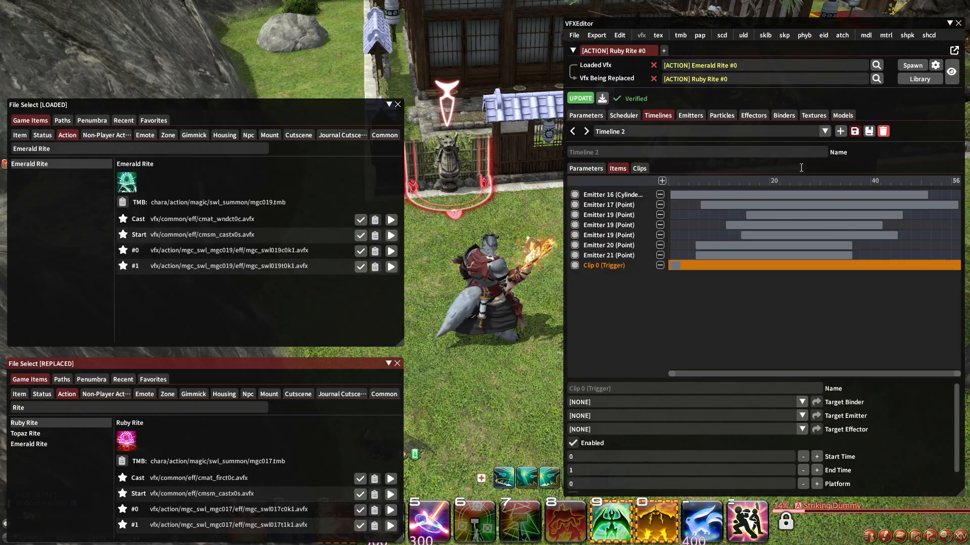
{"action": "left_click_drag", "start_coordinate": [669, 266], "coordinate": [794, 267]}
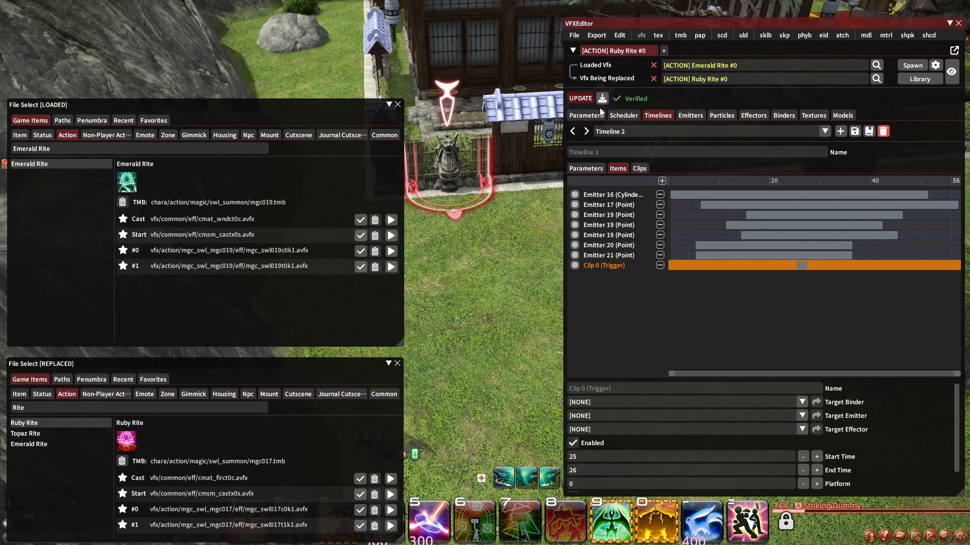
Examine the binder list and the target binders and start and end times of Timeline 2's emitter items.
{"action": "left_click", "coordinate": [784, 116]}
{"action": "left_click", "coordinate": [723, 132]}
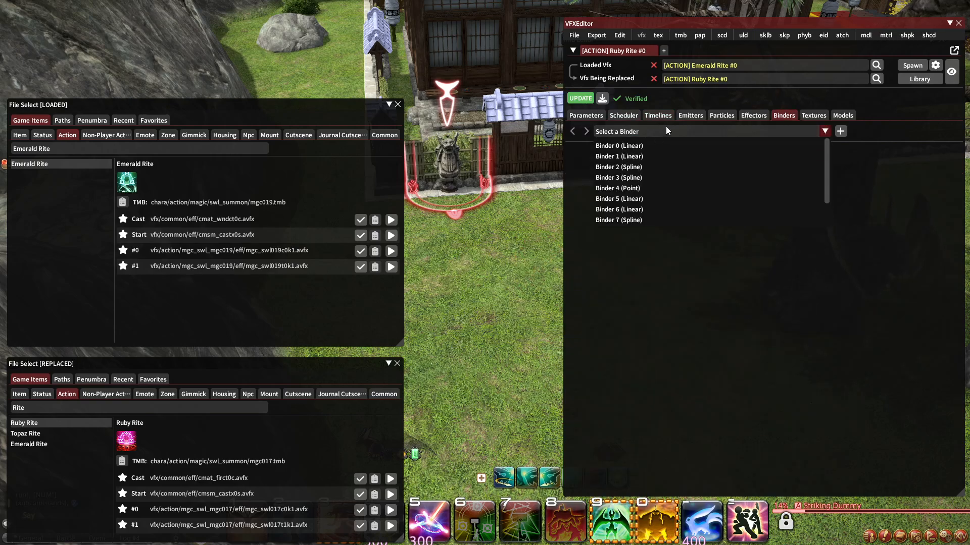
{"action": "left_click", "coordinate": [618, 182]}
{"action": "left_click", "coordinate": [651, 116]}
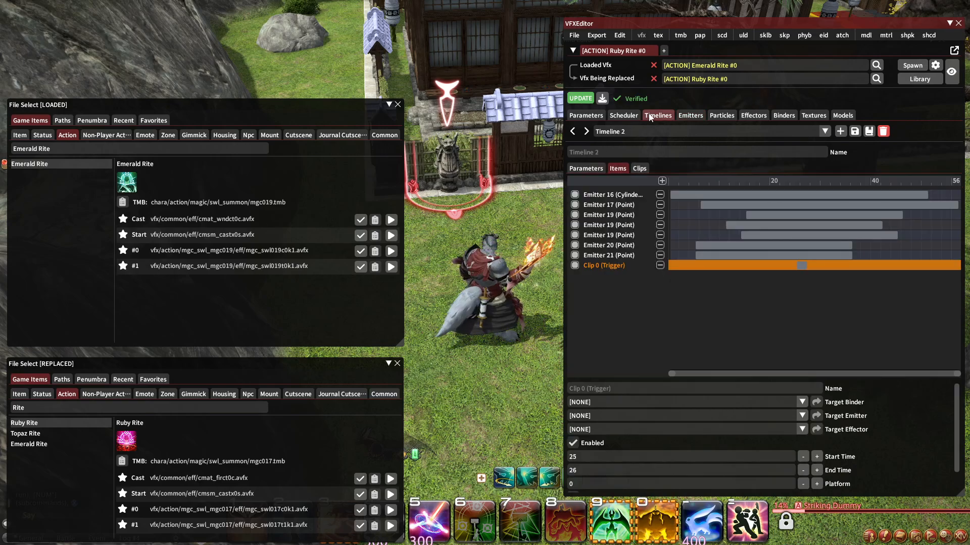
{"action": "left_click", "coordinate": [611, 233]}
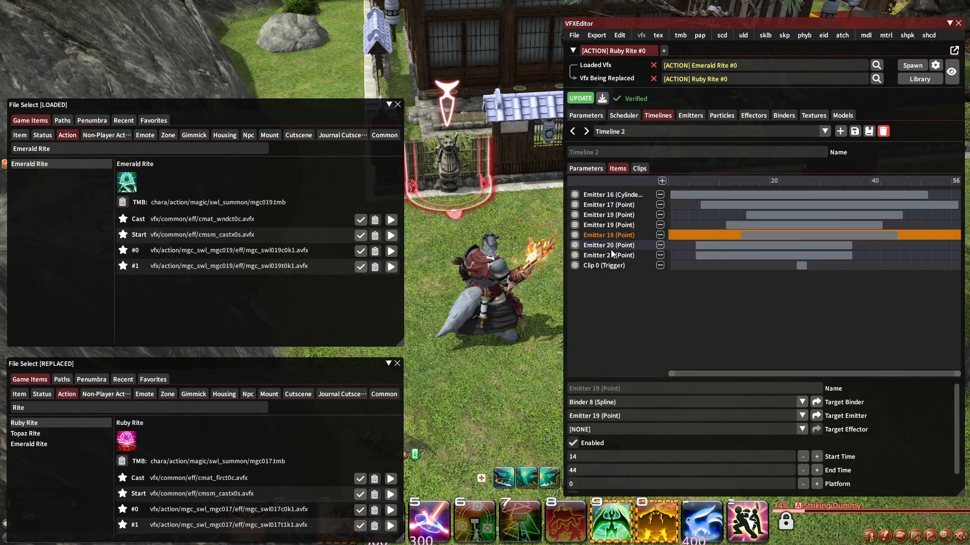
{"action": "left_click", "coordinate": [611, 245]}
{"action": "left_click", "coordinate": [610, 235]}
{"action": "left_click", "coordinate": [610, 226]}
{"action": "left_click", "coordinate": [608, 246]}
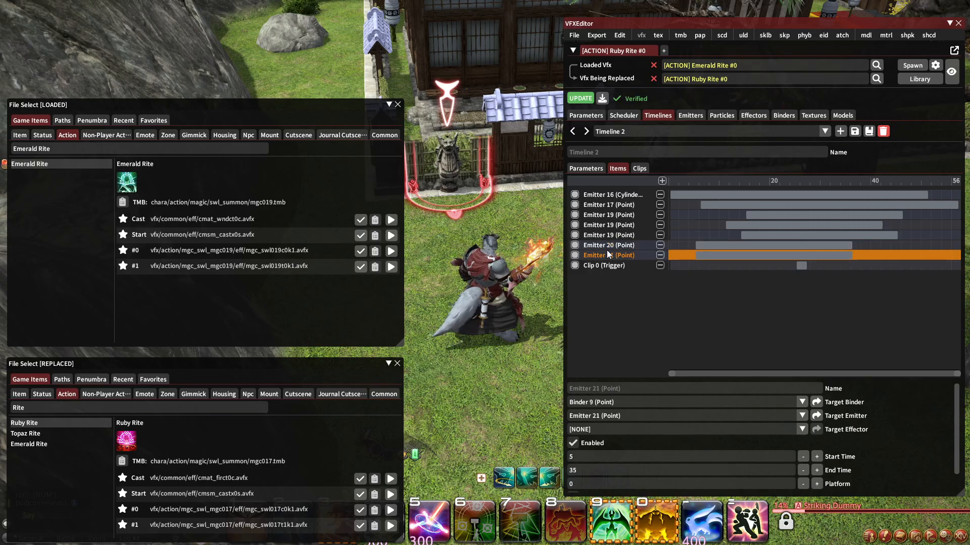
{"action": "left_click", "coordinate": [608, 246]}
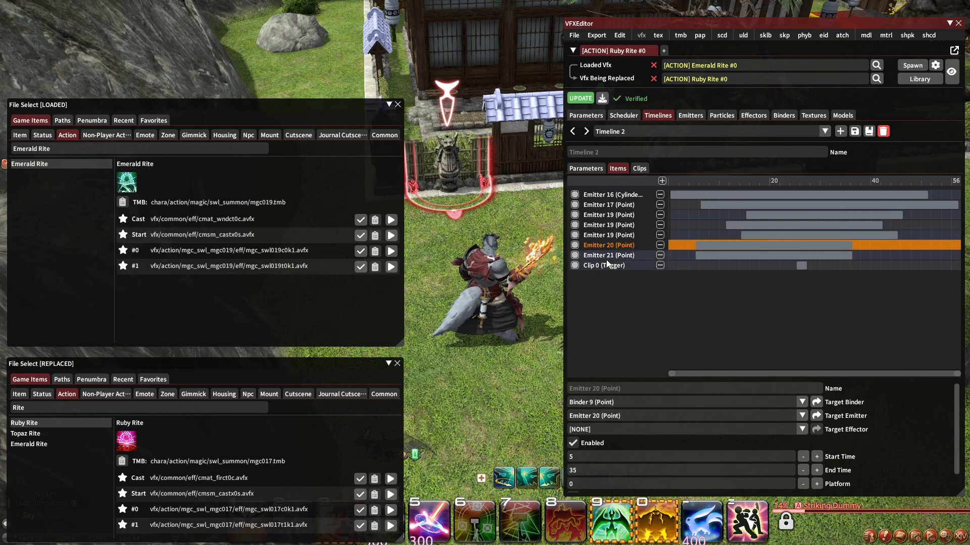
{"action": "left_click", "coordinate": [608, 236]}
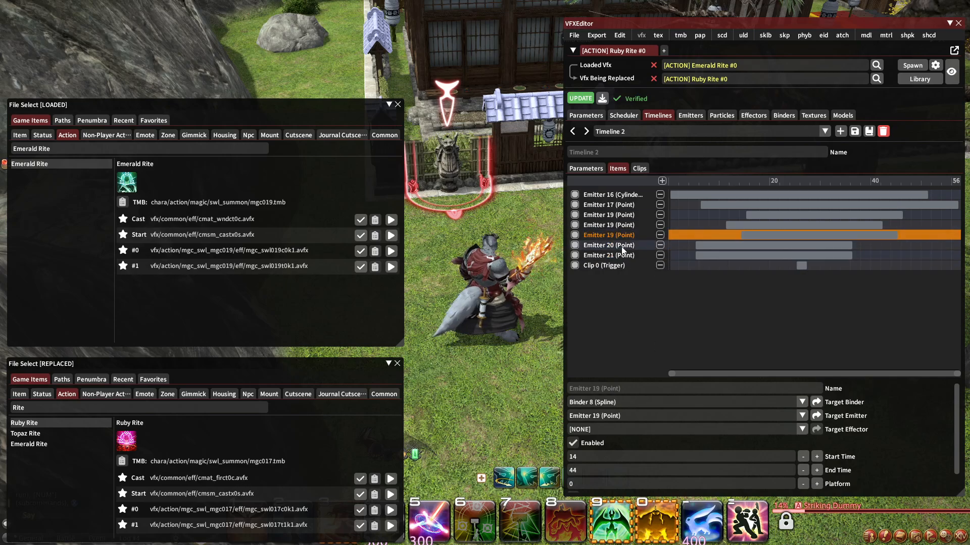
{"action": "left_click", "coordinate": [606, 225]}
{"action": "left_click", "coordinate": [606, 214]}
{"action": "left_click", "coordinate": [607, 205]}
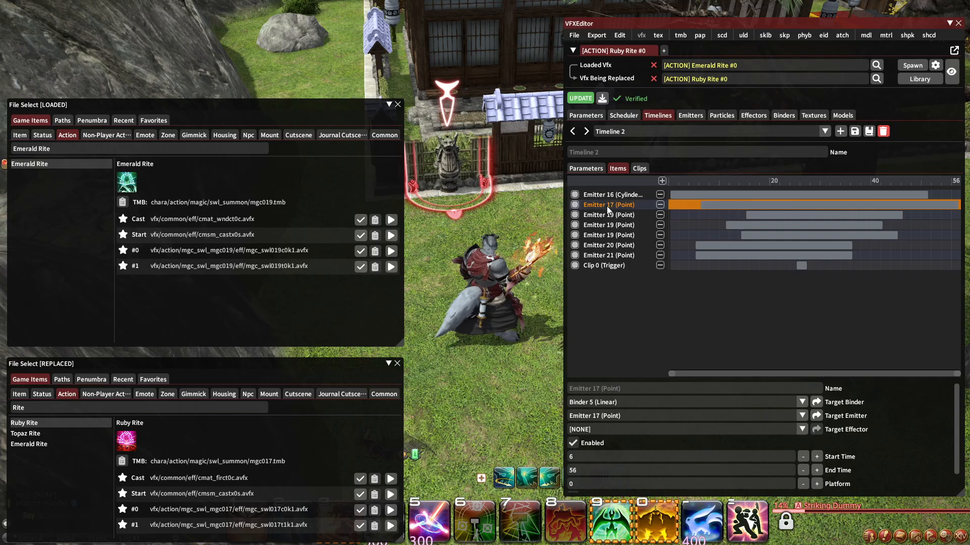
{"action": "left_click", "coordinate": [607, 225]}
Examine the Carry Over Factor curve of Binder 7 (Spline) and the time of its last keyframe.
{"action": "left_click", "coordinate": [784, 116]}
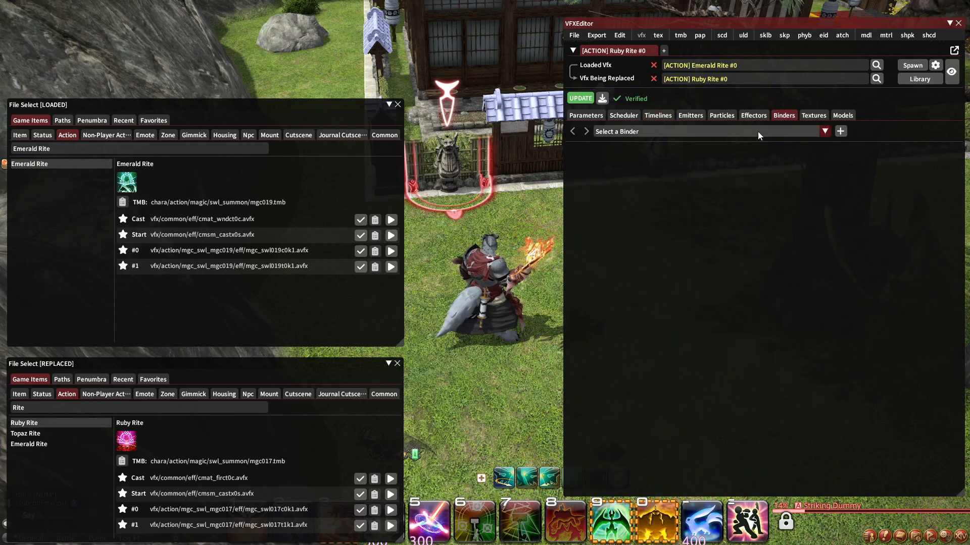
{"action": "left_click", "coordinate": [757, 131]}
{"action": "left_click", "coordinate": [649, 189]}
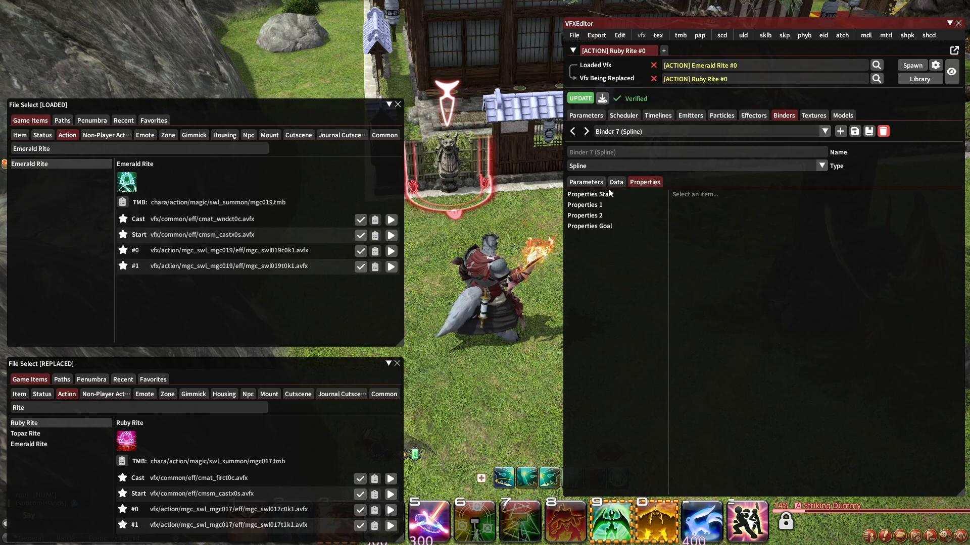
{"action": "left_click", "coordinate": [640, 194]}
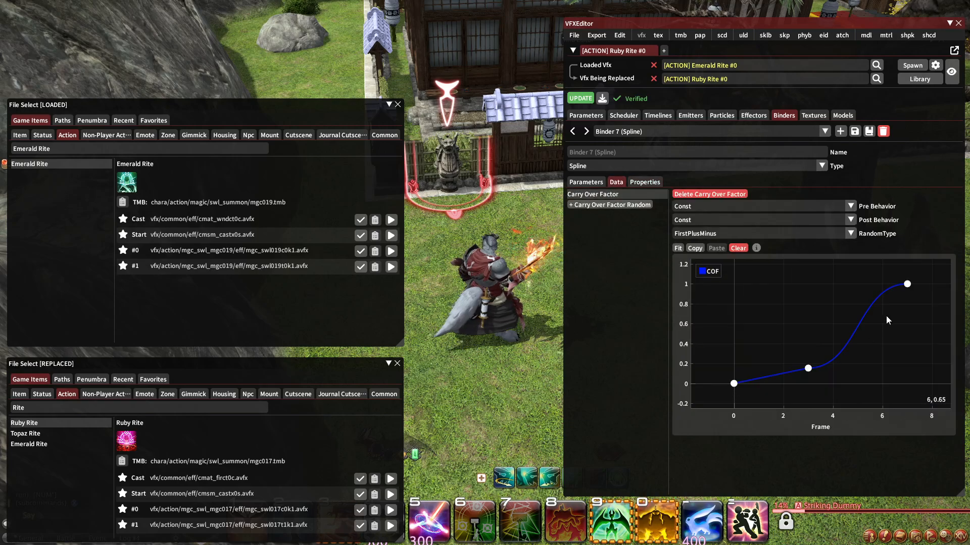
{"action": "left_click", "coordinate": [908, 285]}
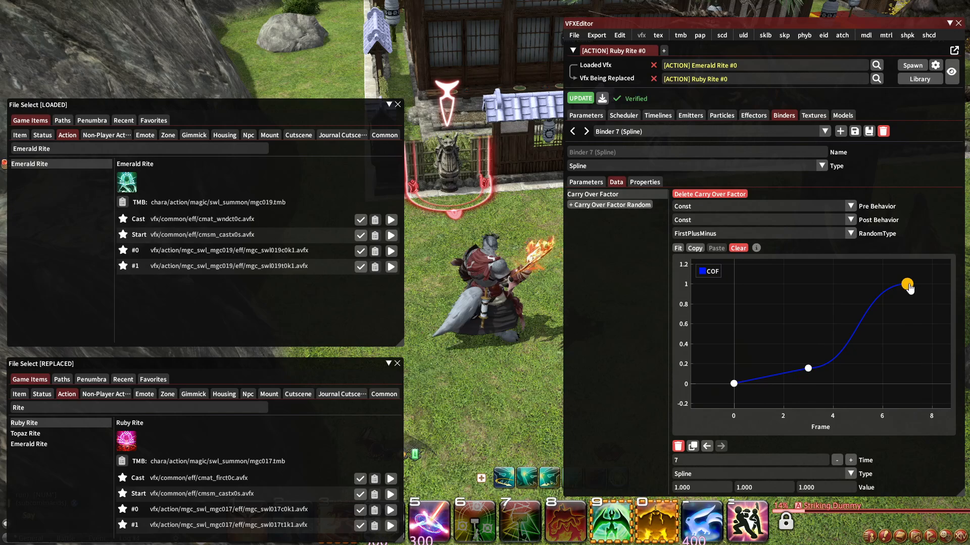
Move the trigger clip item in Timeline 2 to start time 20 and end time 21, and update the vfx.
{"action": "left_click", "coordinate": [659, 116]}
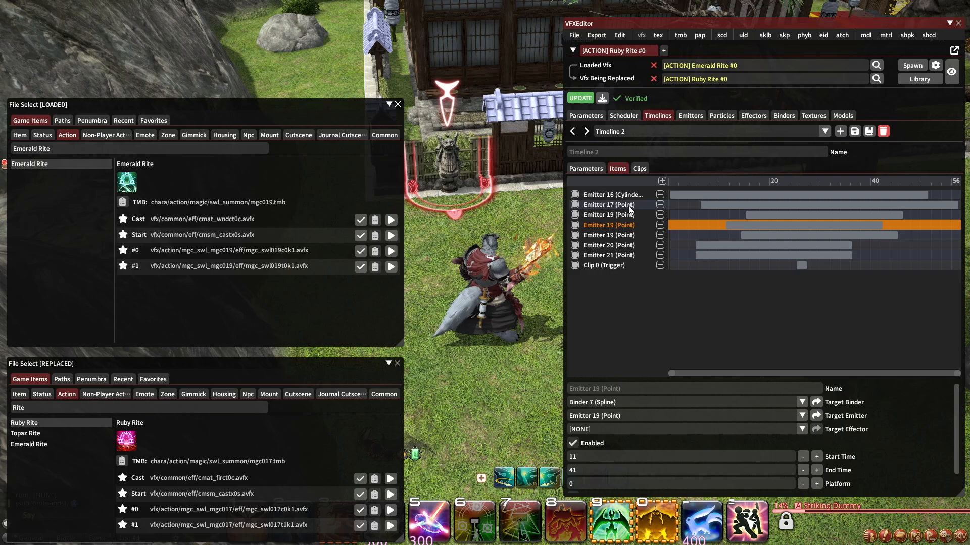
{"action": "left_click", "coordinate": [631, 129]}
{"action": "left_click", "coordinate": [763, 294]}
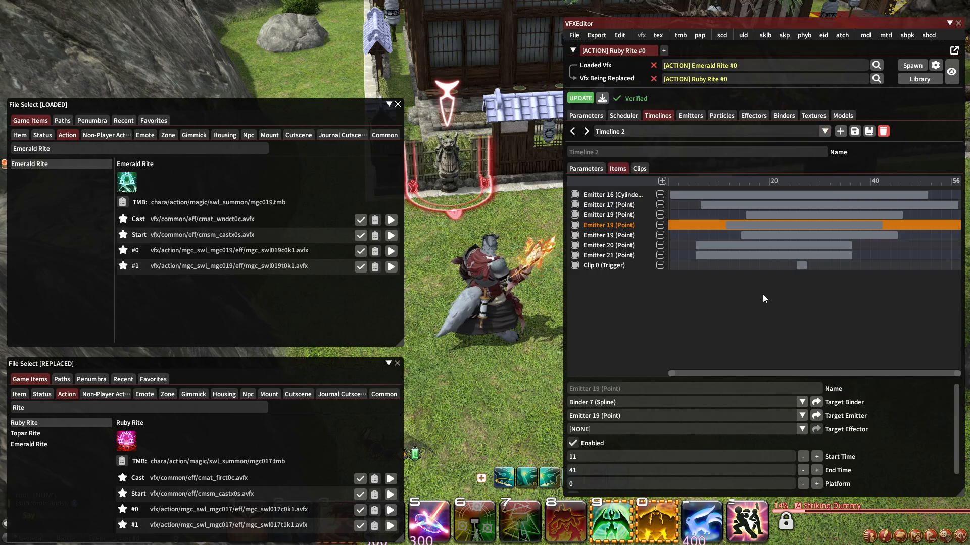
{"action": "left_click", "coordinate": [797, 265]}
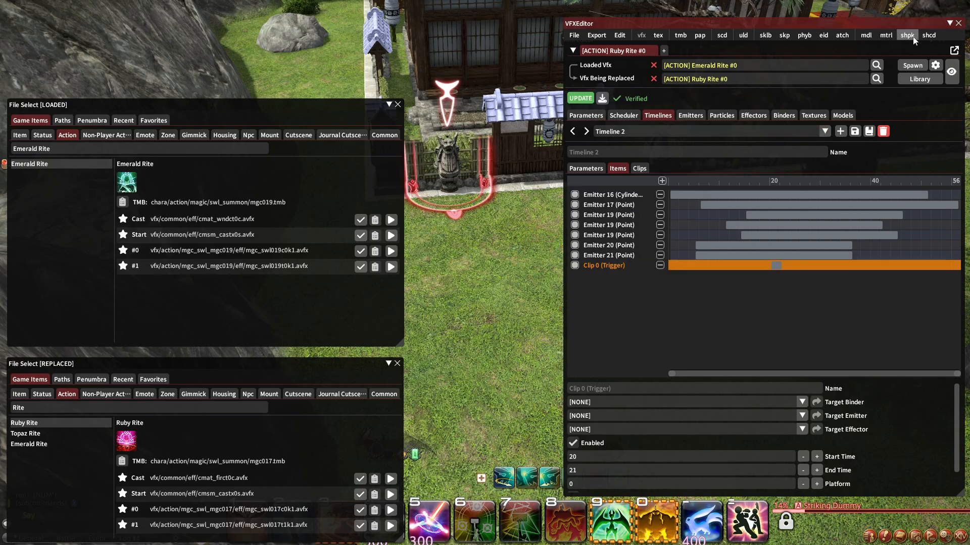
Hide the VFXEditor window and open Group Pose to preview the cast effect on the character.
{"action": "left_click", "coordinate": [948, 23]}
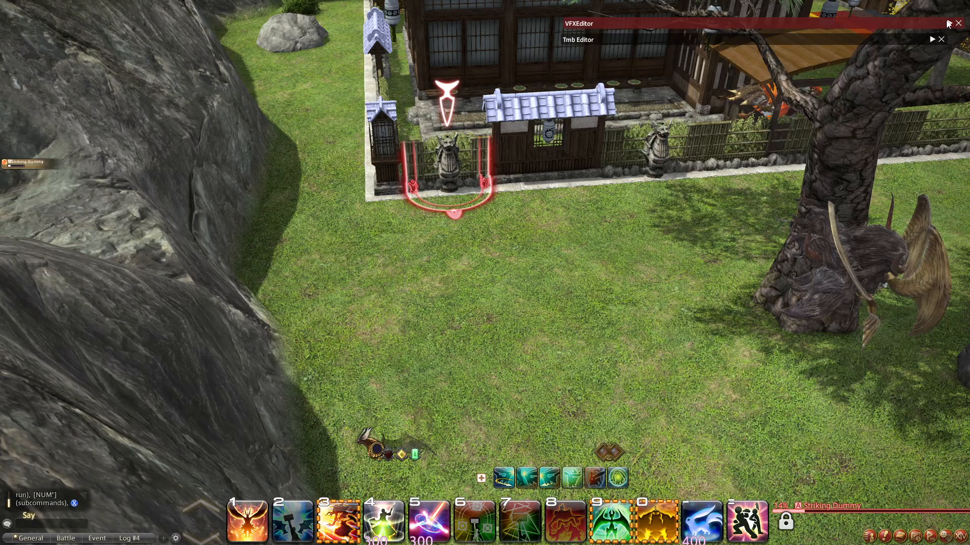
{"action": "left_click", "coordinate": [762, 527]}
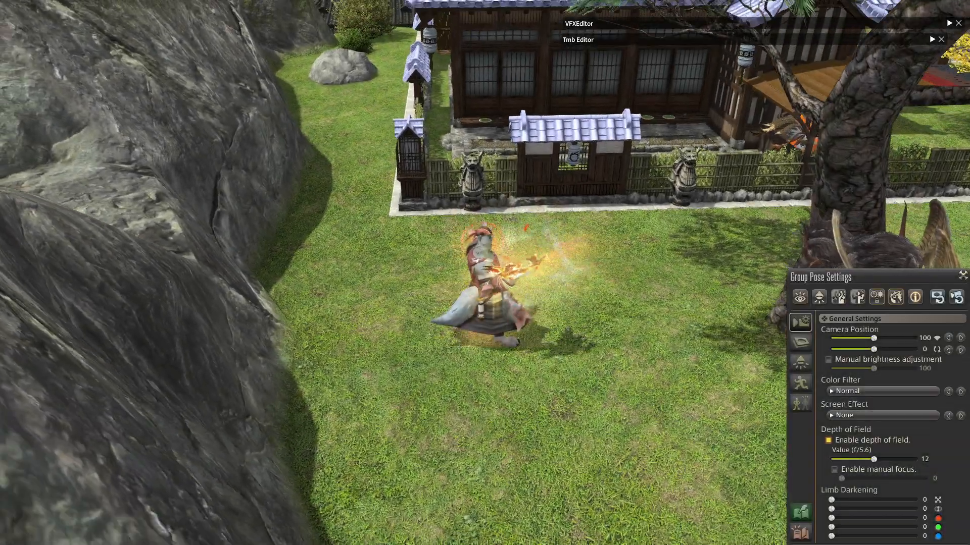
View the cast effect from another angle in Group Pose and end the group pose.
{"action": "right_click_drag", "start_coordinate": [485, 272], "coordinate": [695, 420]}
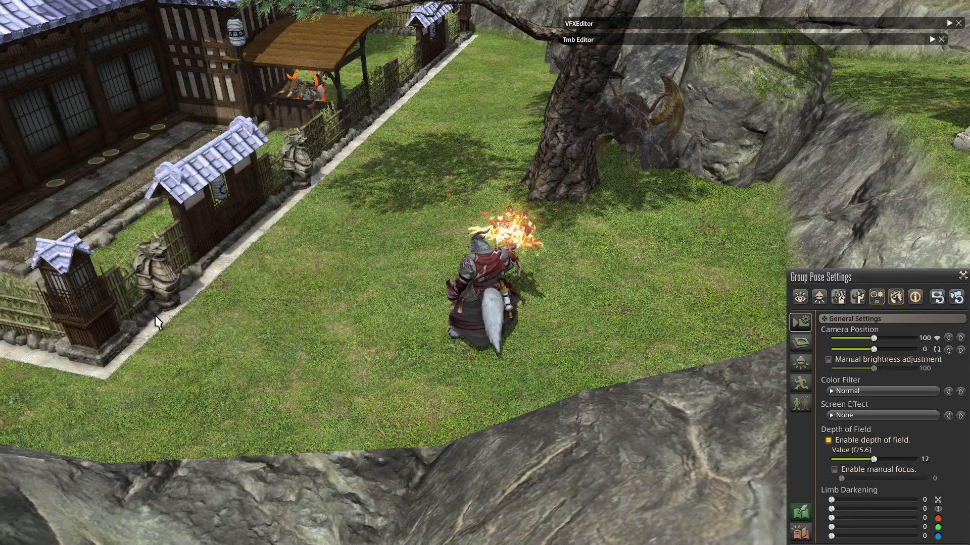
{"action": "left_click_drag", "start_coordinate": [435, 273], "coordinate": [440, 238]}
{"action": "key", "text": "Escape"}
{"action": "left_click", "coordinate": [455, 278]}
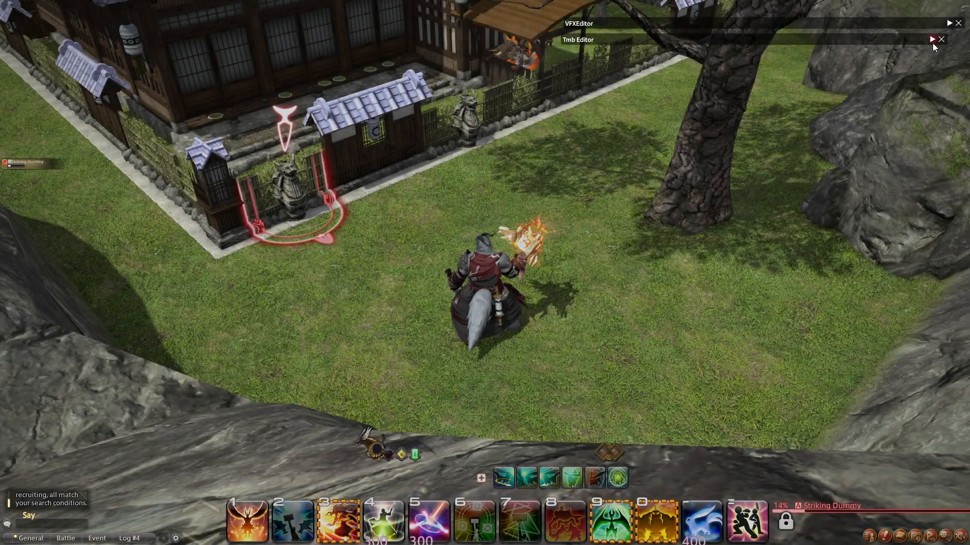
Copy the sound path sound/vfx/monster2/SE_Vfx_Monster_Ramuh_Banrai_maint.scd from Actor 1, Track 1 of the Levinstrike Summoner tmb.
{"action": "left_click", "coordinate": [932, 41]}
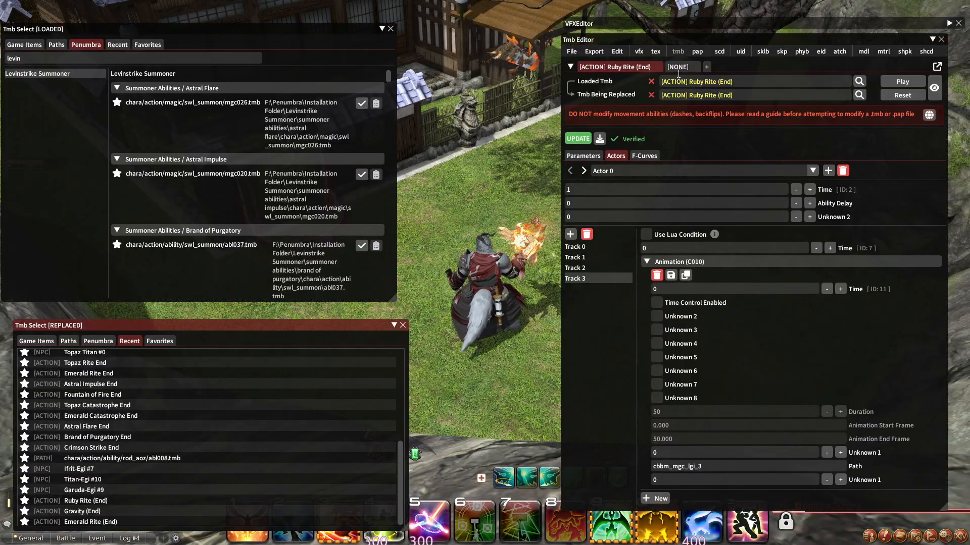
{"action": "left_click", "coordinate": [679, 67]}
{"action": "left_click", "coordinate": [576, 258]}
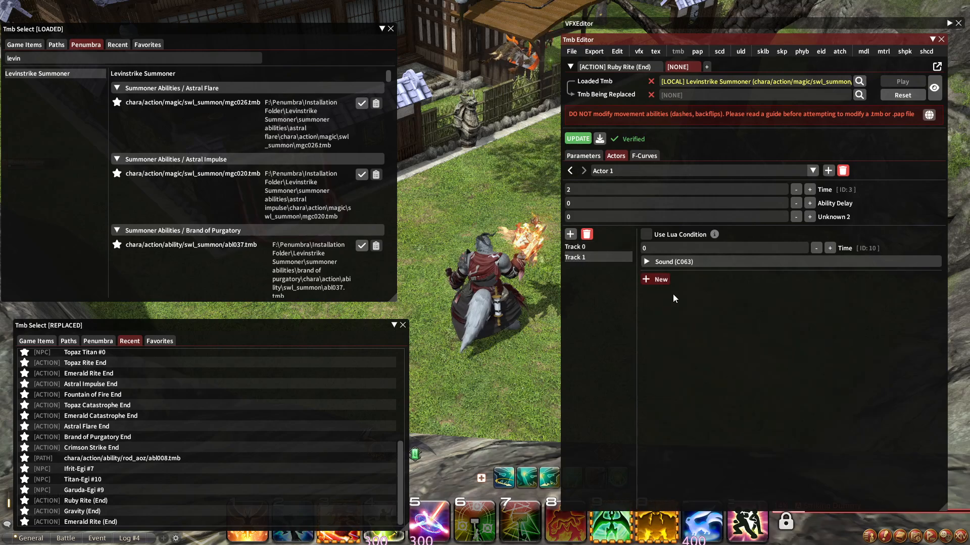
{"action": "left_click", "coordinate": [677, 262]}
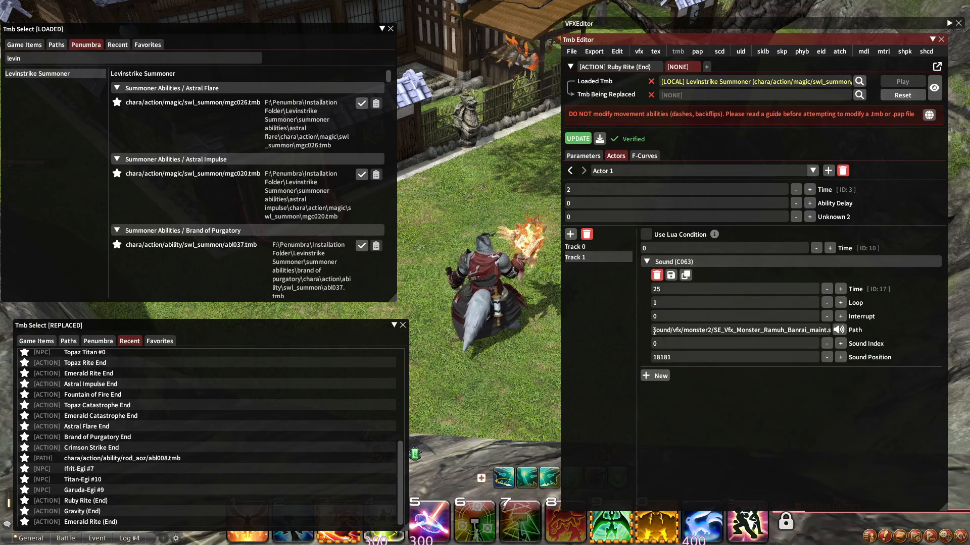
{"action": "left_click_drag", "start_coordinate": [654, 331], "coordinate": [916, 330]}
{"action": "key", "text": "ctrl+c"}
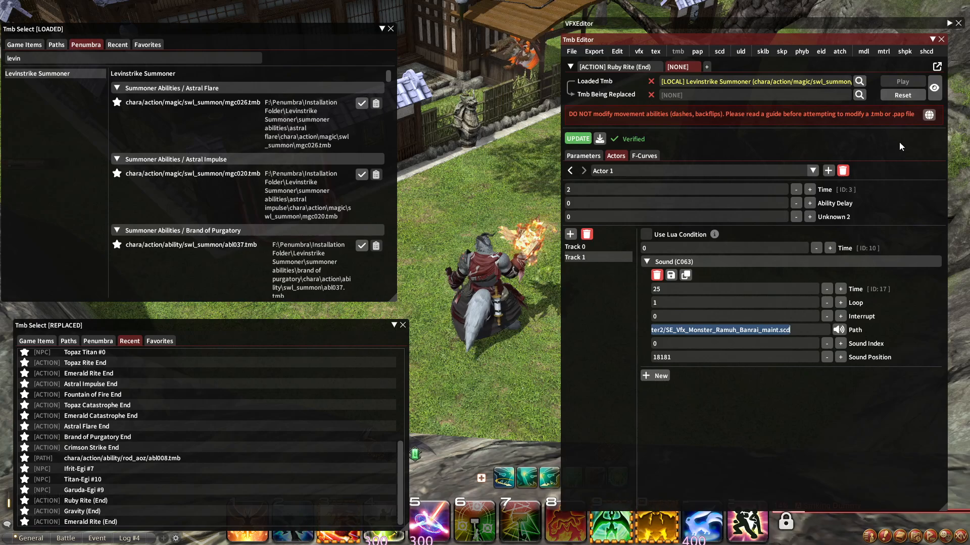
Paste the copied path as the sound of Timeline 3's first emitter, Emitter 22, with sound index 0, and update the vfx.
{"action": "left_click", "coordinate": [933, 39]}
{"action": "left_click", "coordinate": [949, 24]}
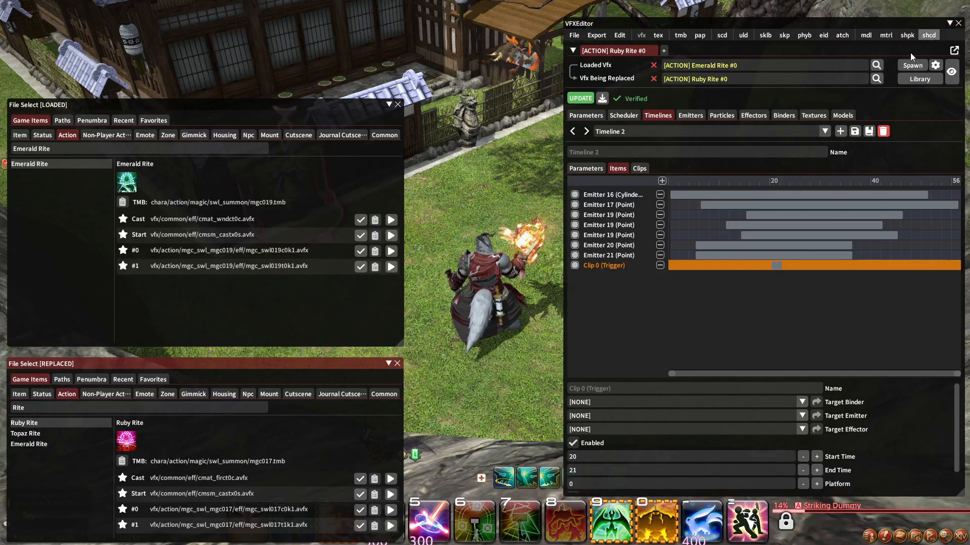
{"action": "left_click", "coordinate": [653, 132]}
{"action": "left_click", "coordinate": [627, 177]}
{"action": "left_click", "coordinate": [606, 195]}
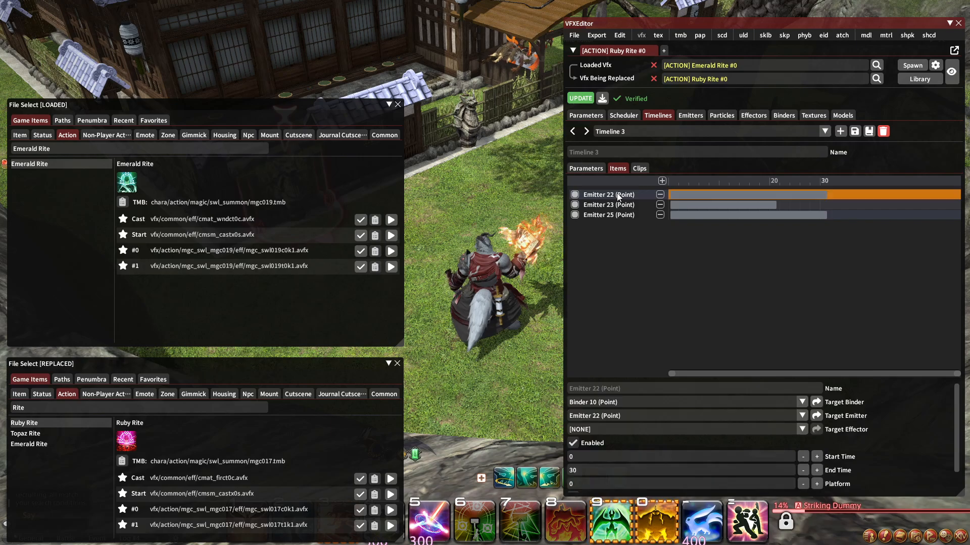
{"action": "left_click", "coordinate": [685, 116]}
{"action": "left_click", "coordinate": [663, 132]}
{"action": "scroll", "coordinate": [652, 177], "scroll_direction": "down", "scroll_amount": 4}
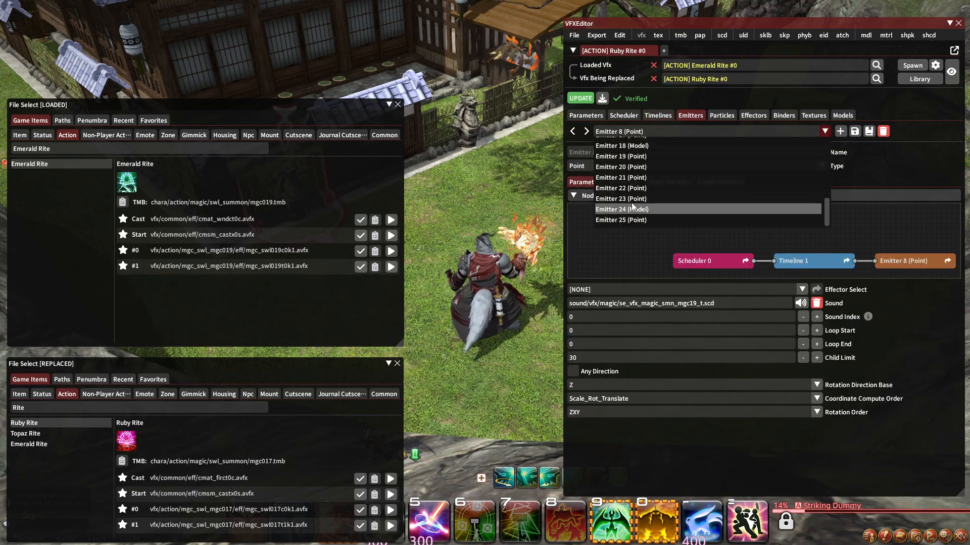
{"action": "left_click", "coordinate": [629, 189]}
{"action": "left_click", "coordinate": [583, 302]}
{"action": "key", "text": "ctrl+v"}
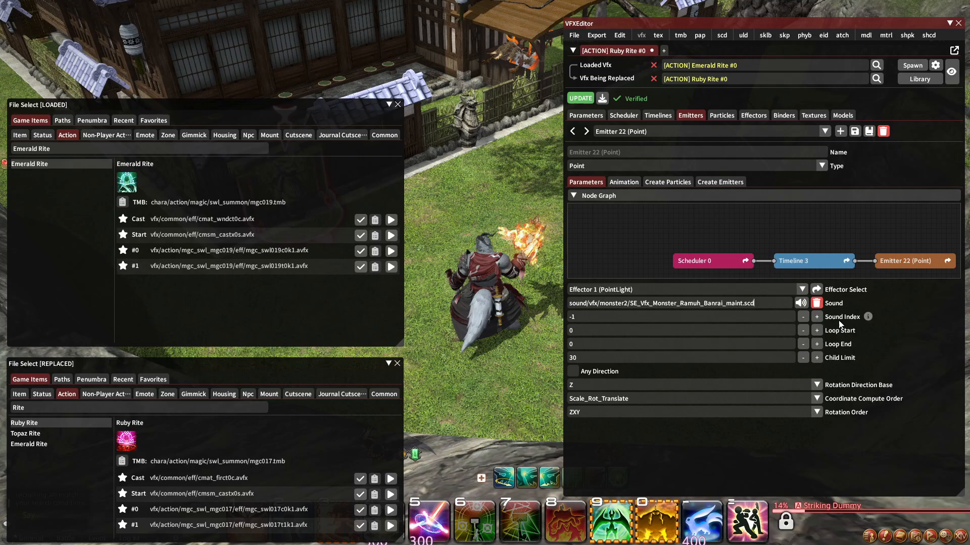
{"action": "left_click", "coordinate": [581, 99]}
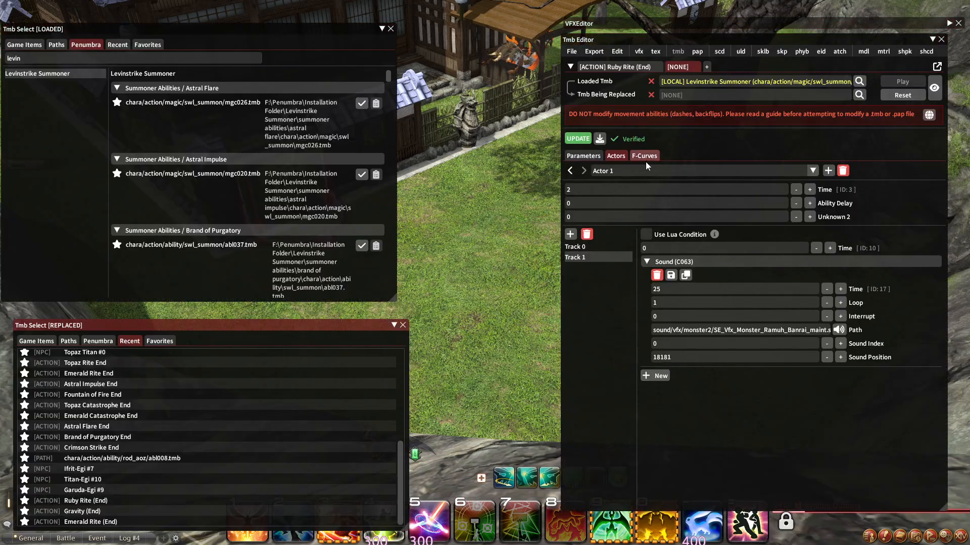
Copy the sound path sound/vfx/monster2/SE_Vfx_Monster_Ramuh_Banrai_c.scd from Actor 0, Track 0 of the Levinstrike Summoner tmb and check the other tracks.
{"action": "left_click", "coordinate": [644, 168]}
{"action": "left_click", "coordinate": [638, 184]}
{"action": "left_click", "coordinate": [602, 249]}
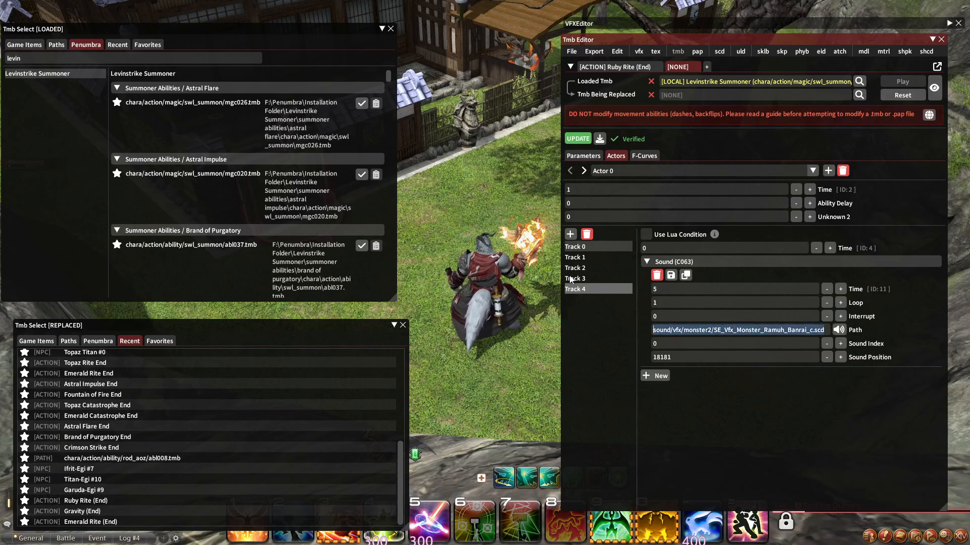
{"action": "left_click", "coordinate": [575, 258]}
{"action": "left_click", "coordinate": [582, 268]}
{"action": "left_click", "coordinate": [575, 290]}
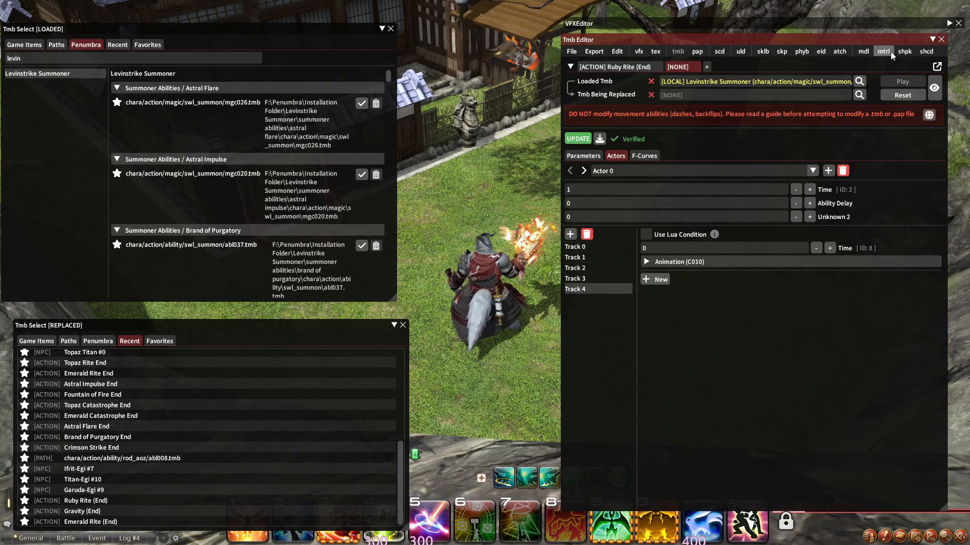
Add the copied se_vfx_monster_ramuh_banrai_c.scd path as the sound of Timeline 2's Emitter 16, with sound index 0, and update the vfx.
{"action": "left_click", "coordinate": [929, 39]}
{"action": "left_click", "coordinate": [949, 24]}
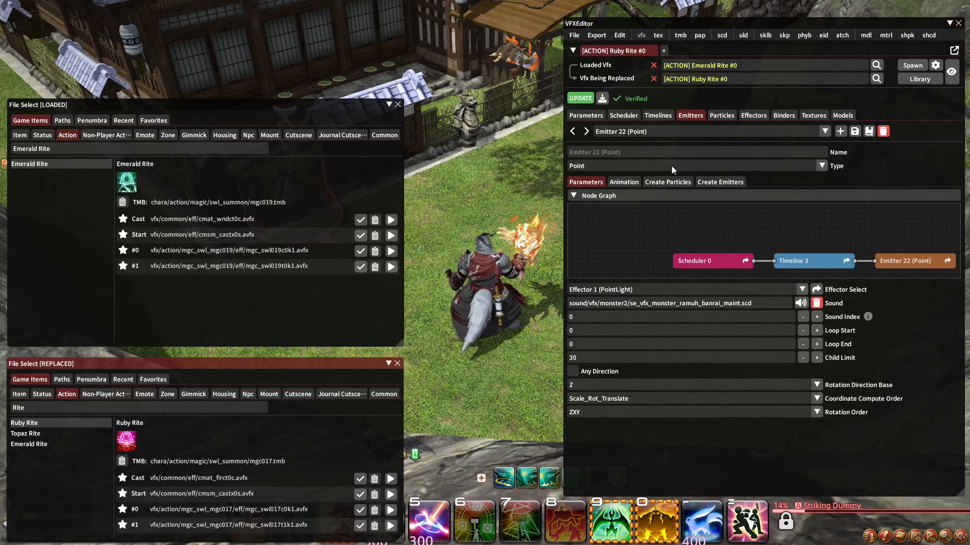
{"action": "left_click", "coordinate": [660, 130]}
{"action": "left_click", "coordinate": [658, 115]}
{"action": "left_click", "coordinate": [647, 131]}
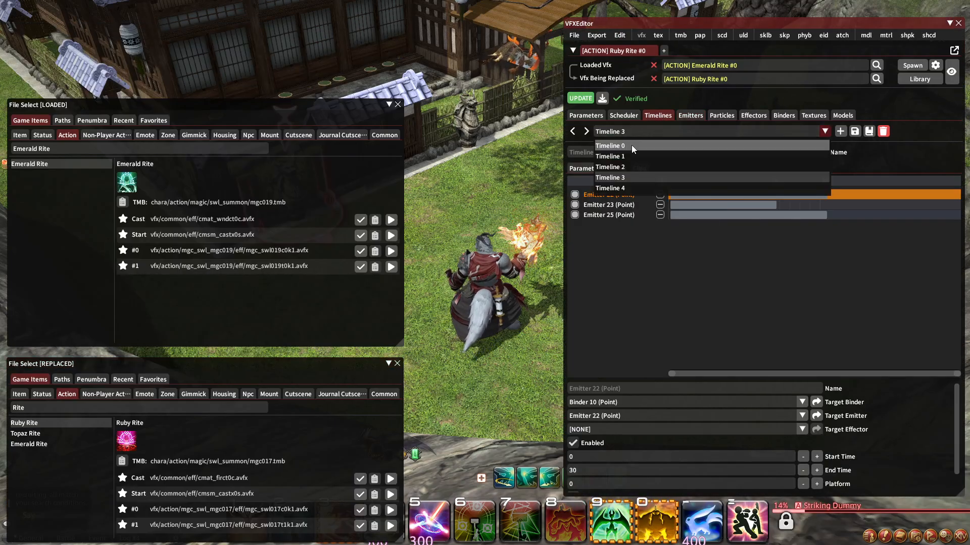
{"action": "left_click", "coordinate": [622, 169]}
{"action": "left_click", "coordinate": [689, 115]}
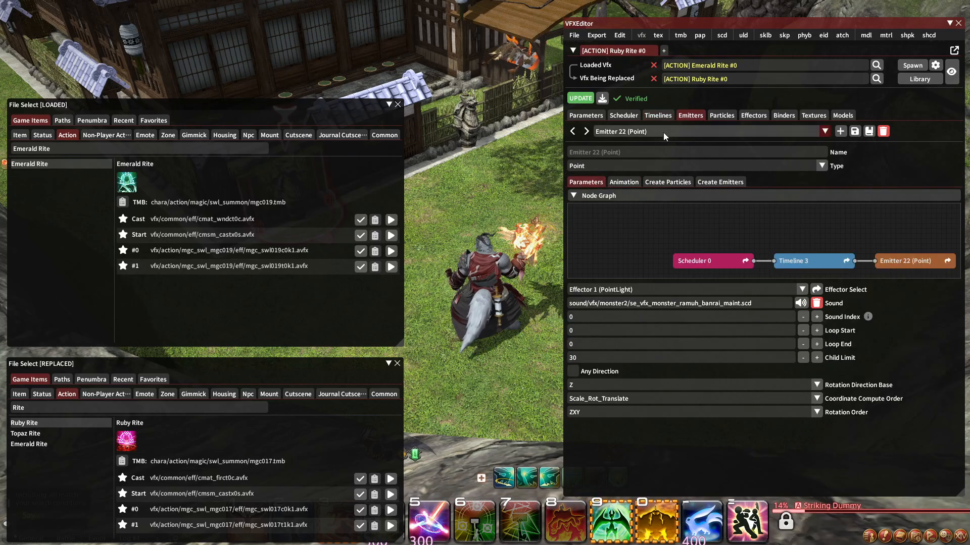
{"action": "left_click", "coordinate": [662, 131]}
{"action": "scroll", "coordinate": [633, 174], "scroll_direction": "up", "scroll_amount": 3}
{"action": "left_click", "coordinate": [636, 168]}
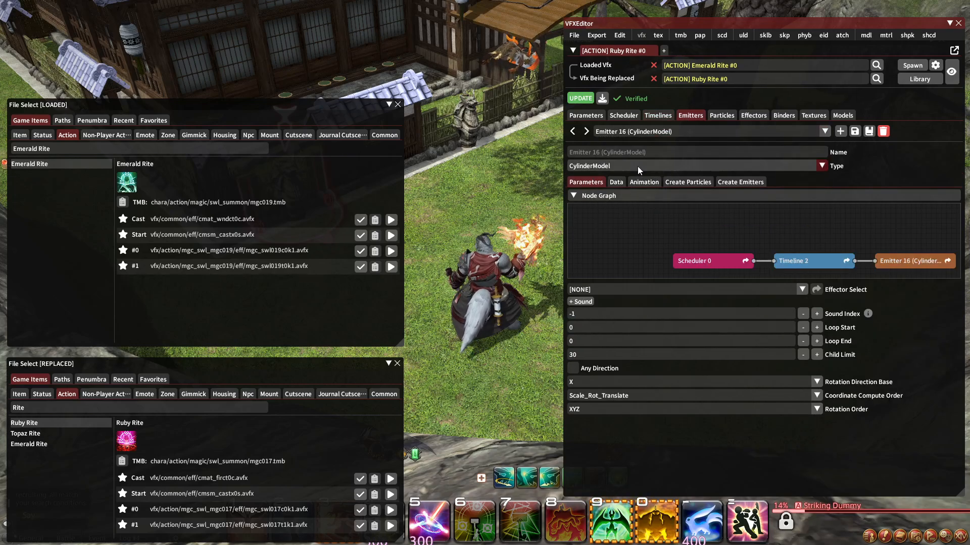
{"action": "left_click", "coordinate": [612, 303]}
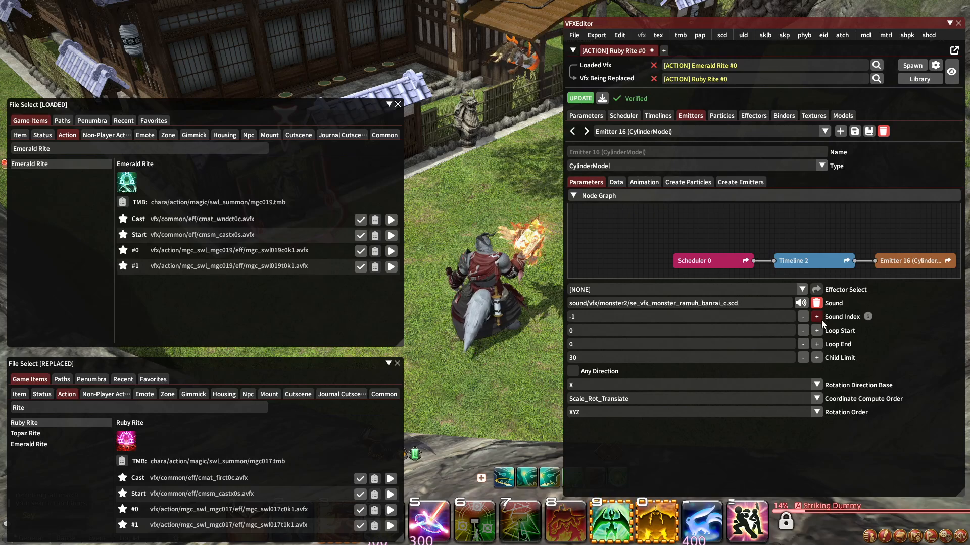
{"action": "left_click", "coordinate": [581, 99]}
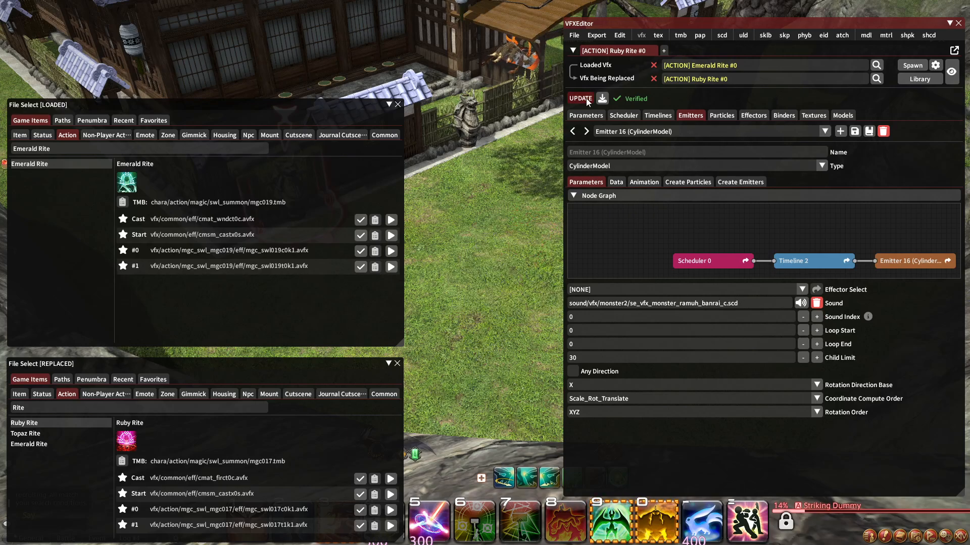
Hide the VFXEditor window, preview the cast with its new sounds in Group Pose, and end the group pose.
{"action": "left_click", "coordinate": [949, 23]}
{"action": "left_click", "coordinate": [745, 514]}
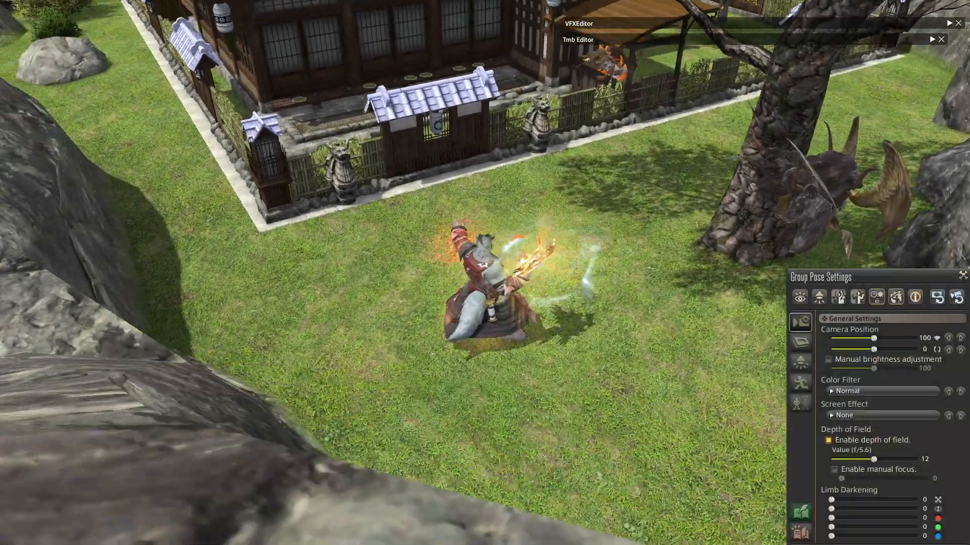
{"action": "mouse_move", "coordinate": [759, 343]}
{"action": "right_mouse_down"}
{"action": "mouse_move", "coordinate": [717, 326]}
{"action": "mouse_move", "coordinate": [747, 354]}
{"action": "right_mouse_up"}
{"action": "mouse_move", "coordinate": [698, 310]}
{"action": "right_mouse_down"}
{"action": "mouse_move", "coordinate": [722, 319]}
{"action": "mouse_move", "coordinate": [698, 310]}
{"action": "right_mouse_up"}
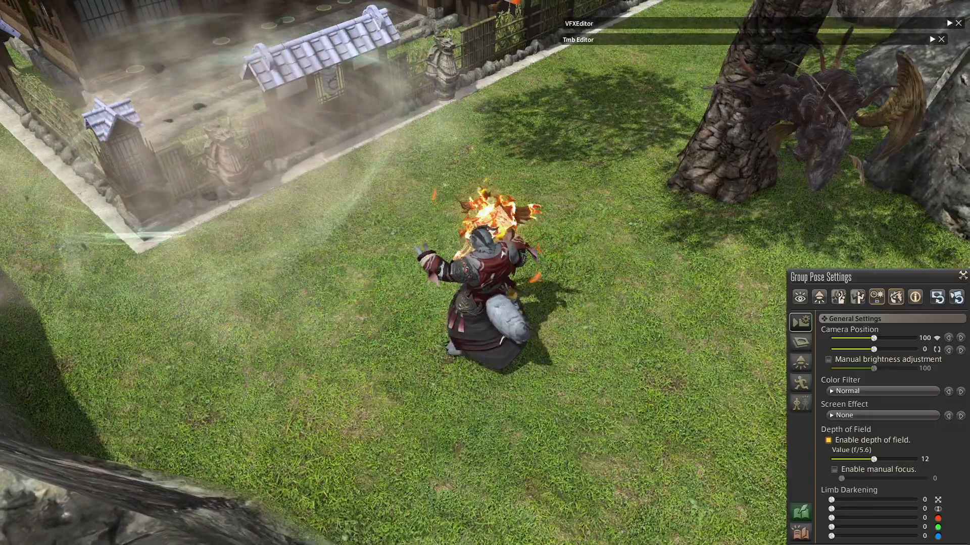
{"action": "right_click_drag", "start_coordinate": [698, 309], "coordinate": [627, 270]}
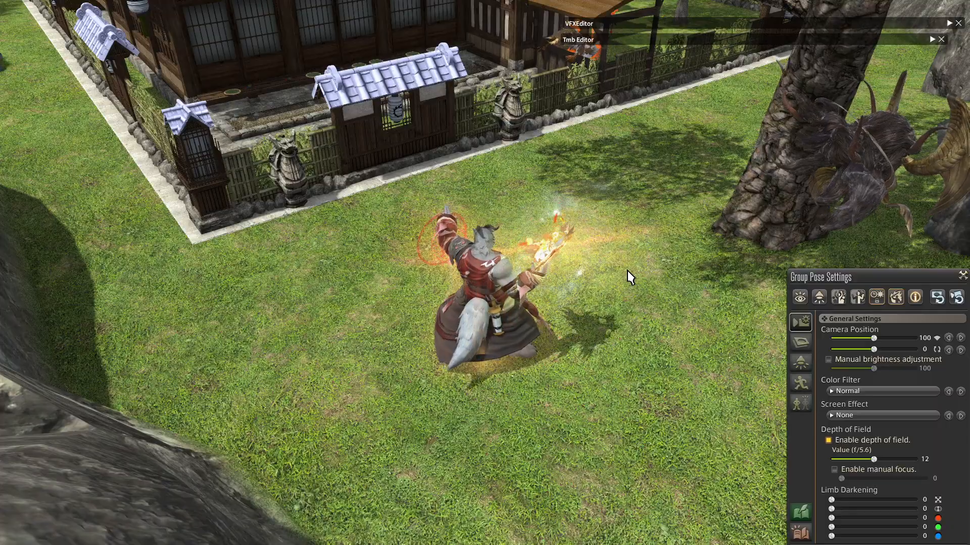
{"action": "key", "text": "Escape"}
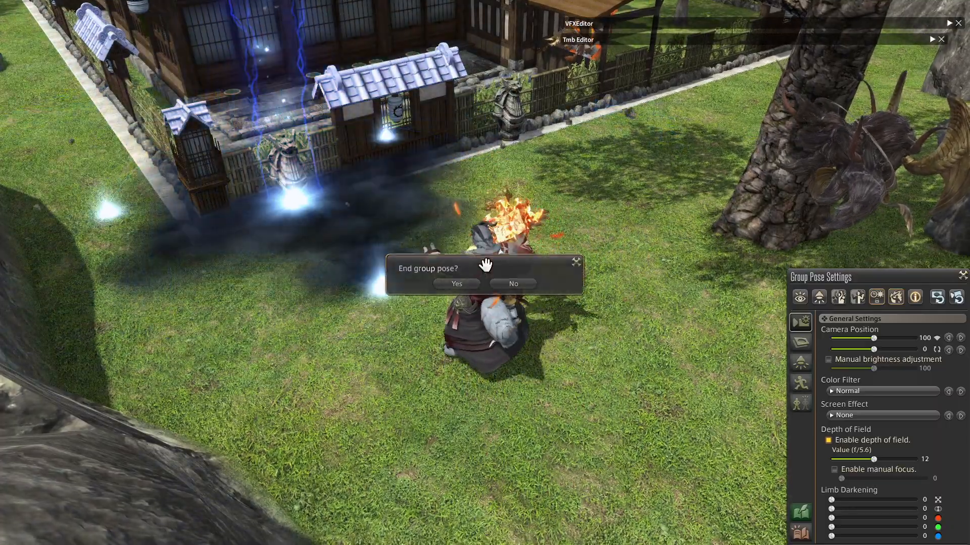
{"action": "left_click", "coordinate": [471, 281]}
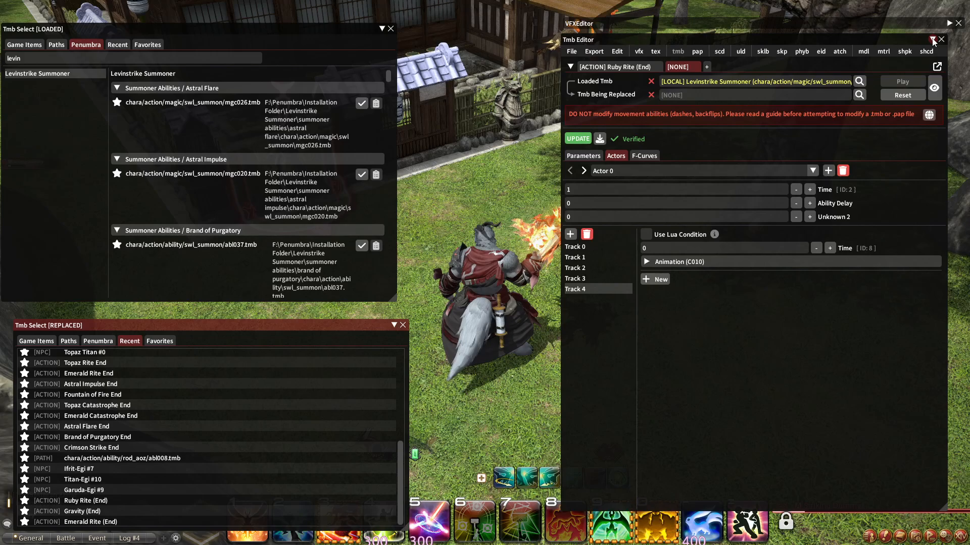
Check the remaining Actor 0 tracks of the Levinstrike Summoner tmb and return to the Ruby Rite (End) tmb.
{"action": "left_click", "coordinate": [585, 277]}
{"action": "left_click", "coordinate": [590, 258]}
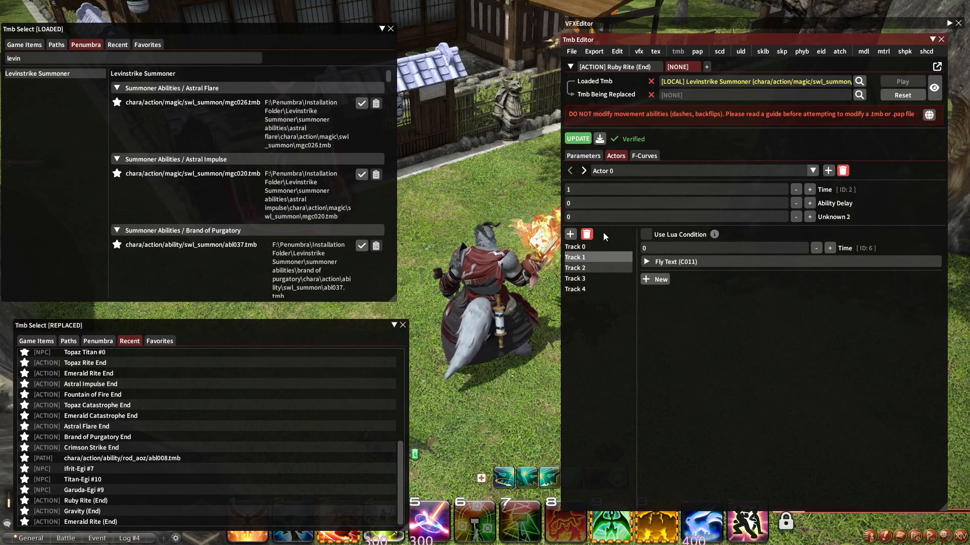
{"action": "left_click", "coordinate": [622, 67]}
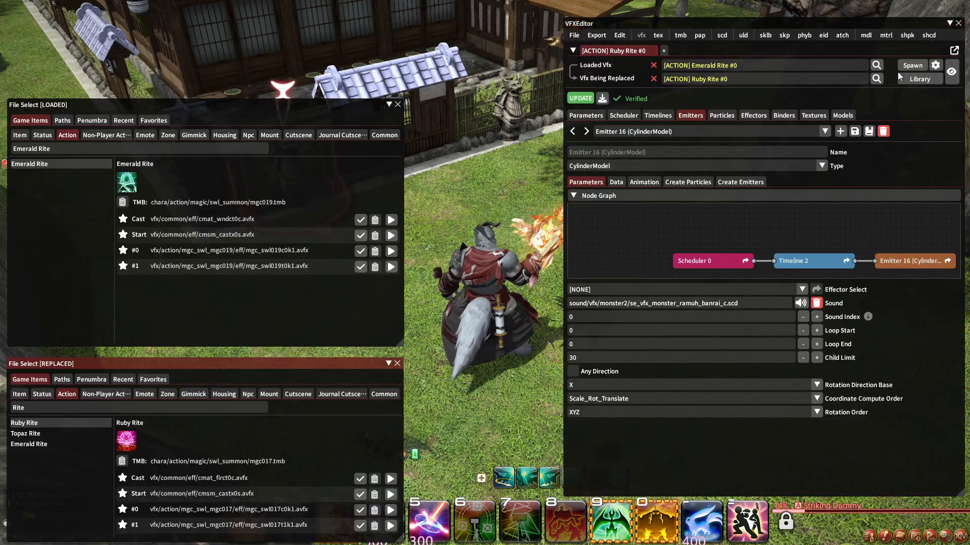
Open Timeline 2 from Emitter 16's node graph and spawn the Ruby Rite vfx to preview it.
{"action": "left_click", "coordinate": [846, 260]}
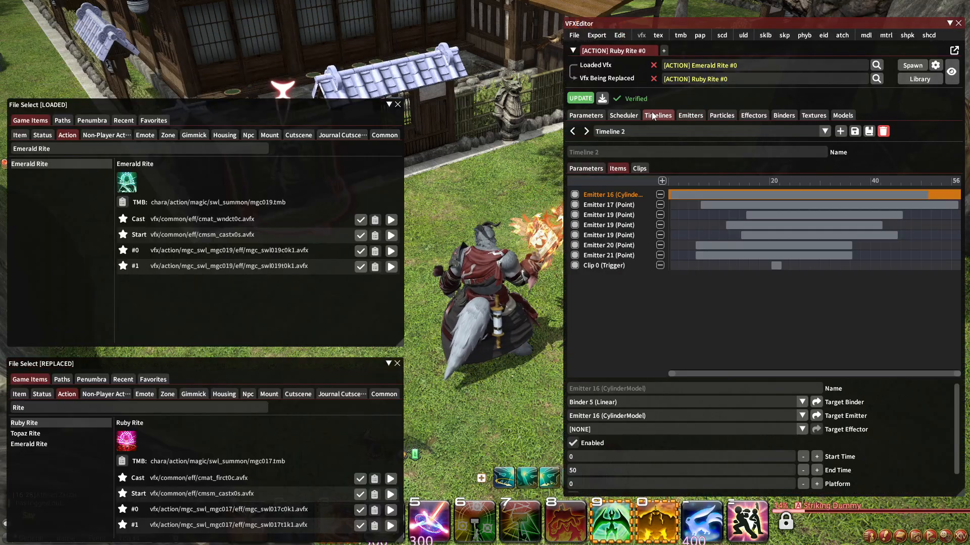
{"action": "left_click", "coordinate": [914, 66]}
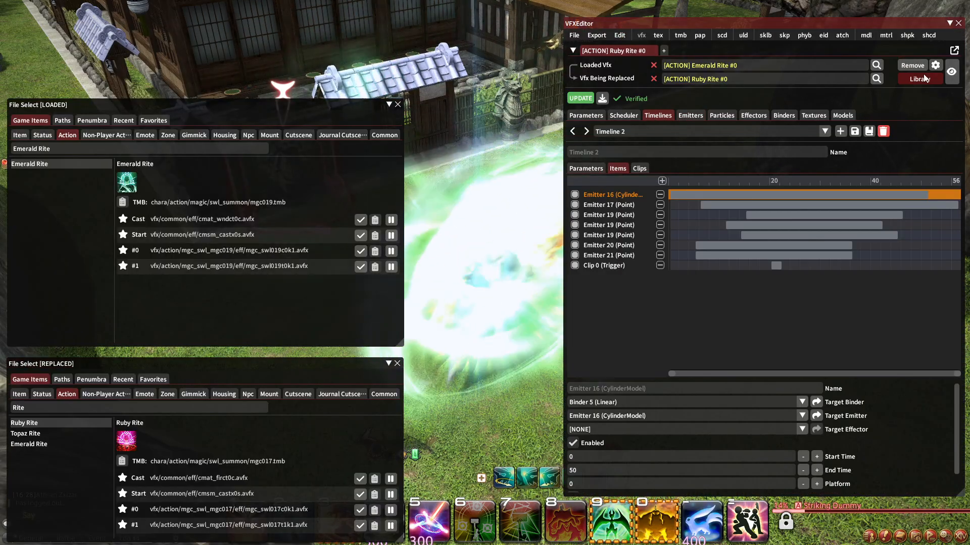
{"action": "left_click", "coordinate": [926, 73]}
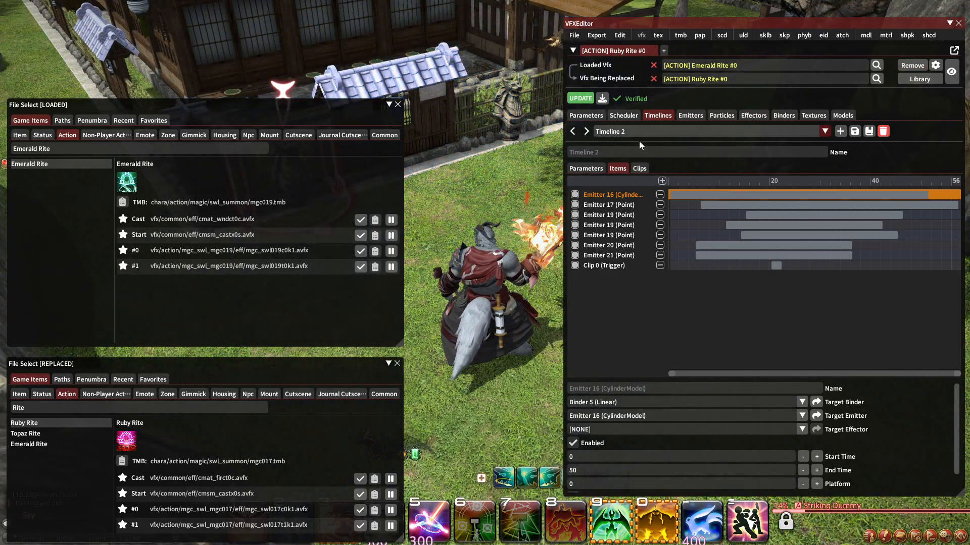
Examine the target binders and start and end times of the Emitter 16, 17 and 19 items in Timeline 2.
{"action": "left_click", "coordinate": [615, 205]}
{"action": "left_click", "coordinate": [612, 215]}
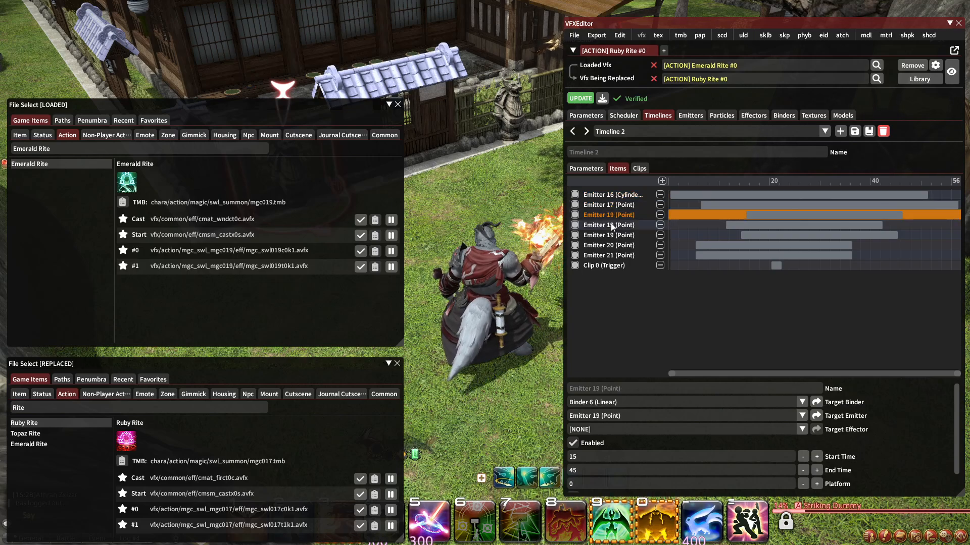
{"action": "left_click", "coordinate": [610, 225]}
{"action": "left_click", "coordinate": [609, 235]}
{"action": "left_click", "coordinate": [609, 225]}
{"action": "left_click", "coordinate": [608, 215]}
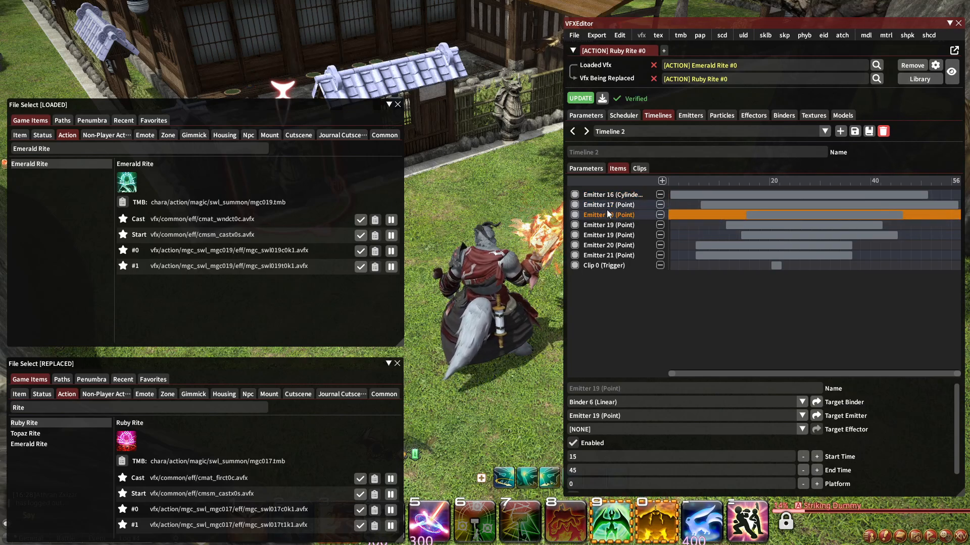
{"action": "left_click", "coordinate": [607, 205]}
{"action": "left_click", "coordinate": [608, 195]}
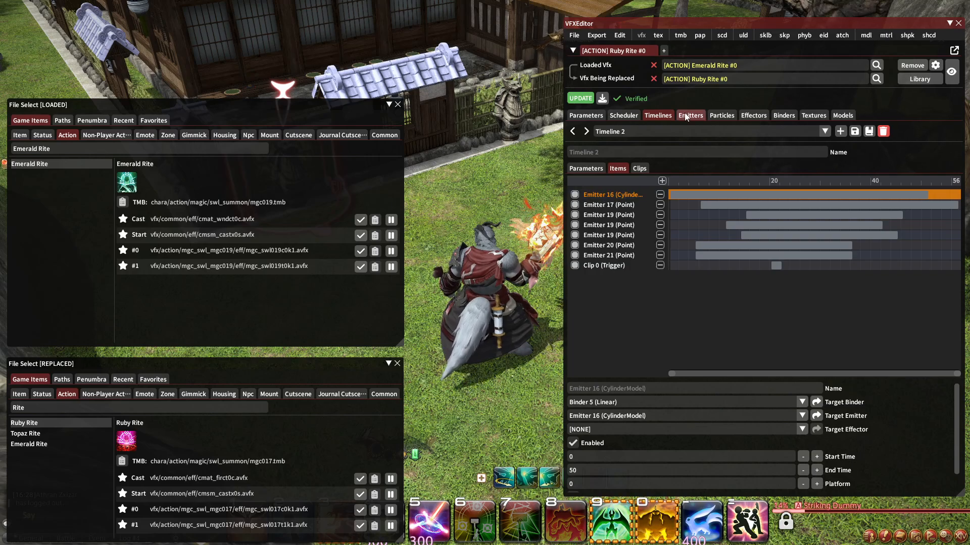
{"action": "left_click", "coordinate": [613, 205]}
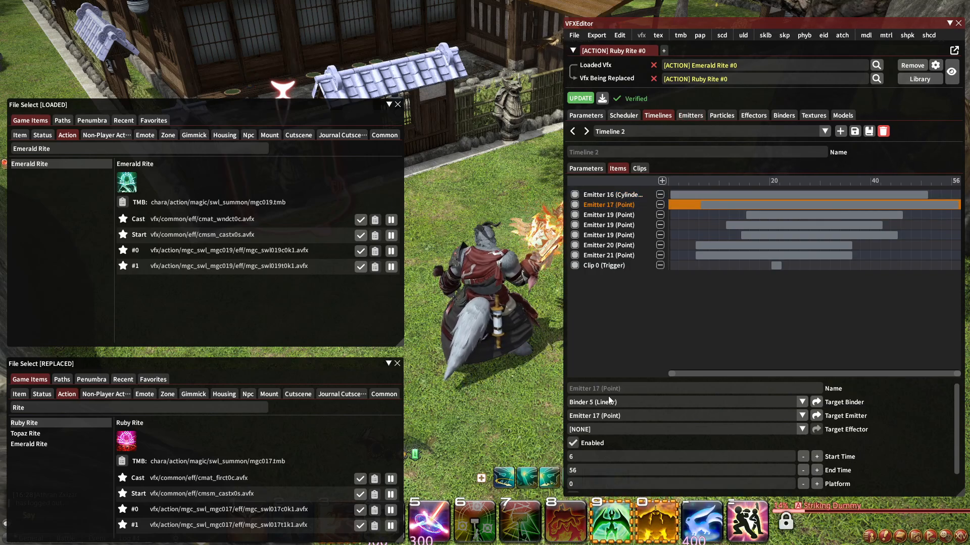
Check the sound path assigned to Emitter 16 and return to the items of Timeline 2.
{"action": "left_click", "coordinate": [691, 115]}
{"action": "left_click_drag", "start_coordinate": [755, 303], "coordinate": [392, 321]}
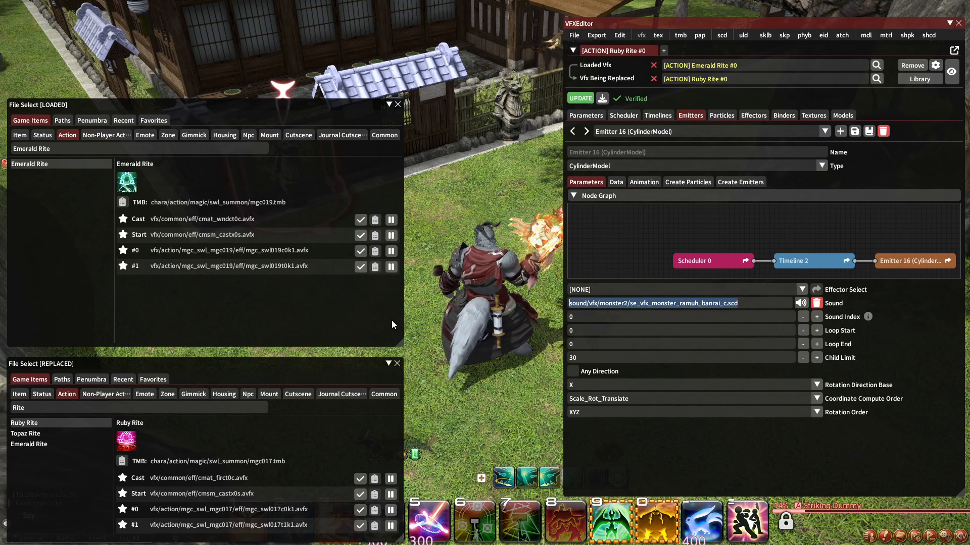
{"action": "left_click", "coordinate": [640, 133]}
{"action": "left_click", "coordinate": [658, 116]}
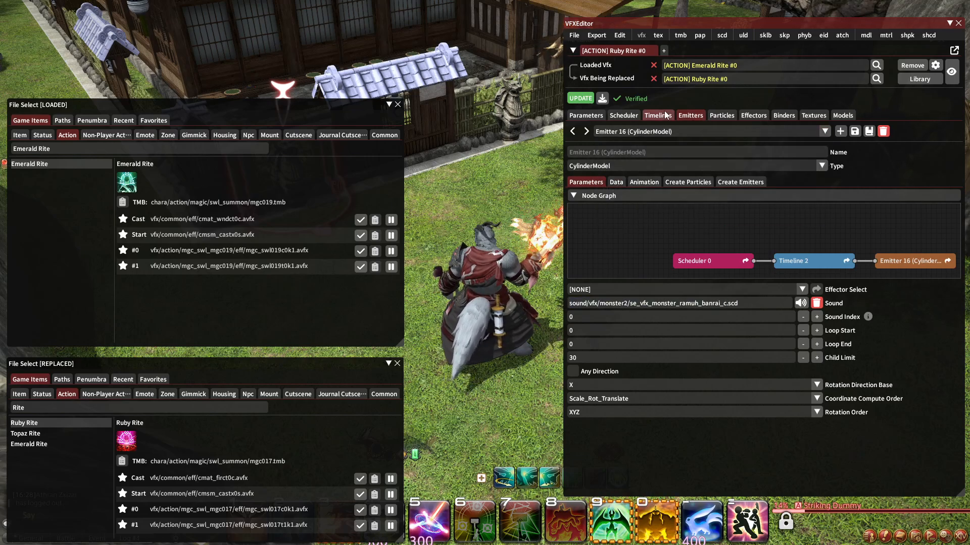
{"action": "left_click", "coordinate": [658, 116]}
Preview the vfx on self with the Emitter 20 and 21 items of Timeline 2 temporarily disabled.
{"action": "left_click", "coordinate": [606, 255]}
{"action": "left_click", "coordinate": [602, 244]}
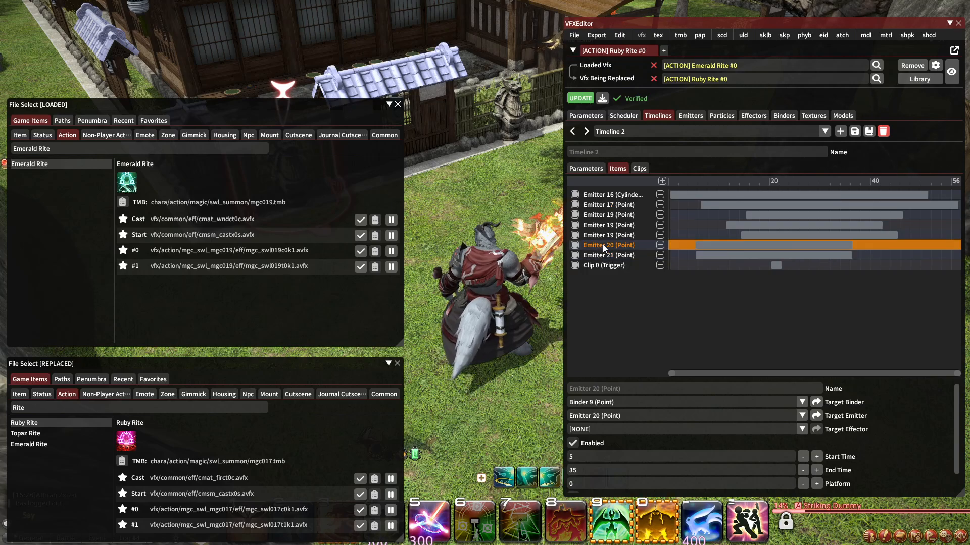
{"action": "left_click", "coordinate": [576, 246]}
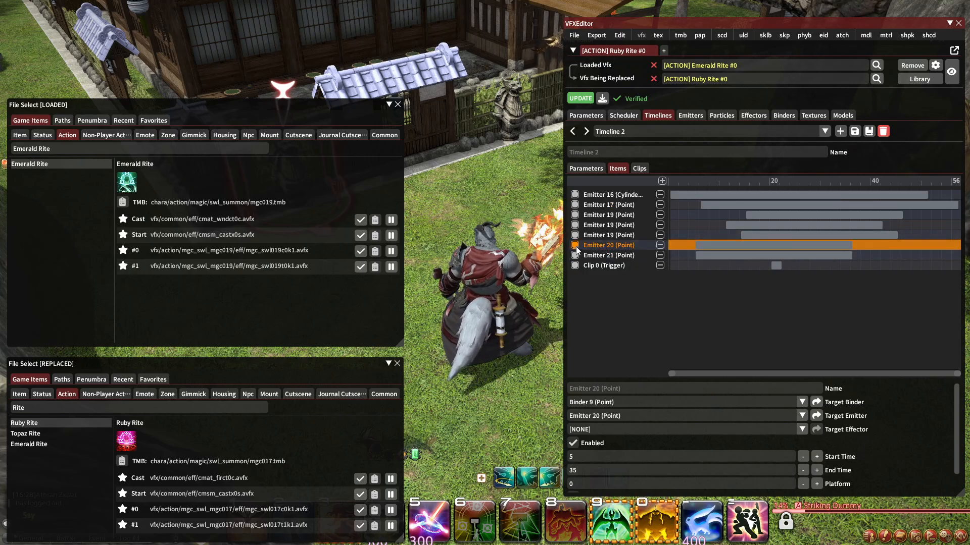
{"action": "left_click", "coordinate": [574, 255]}
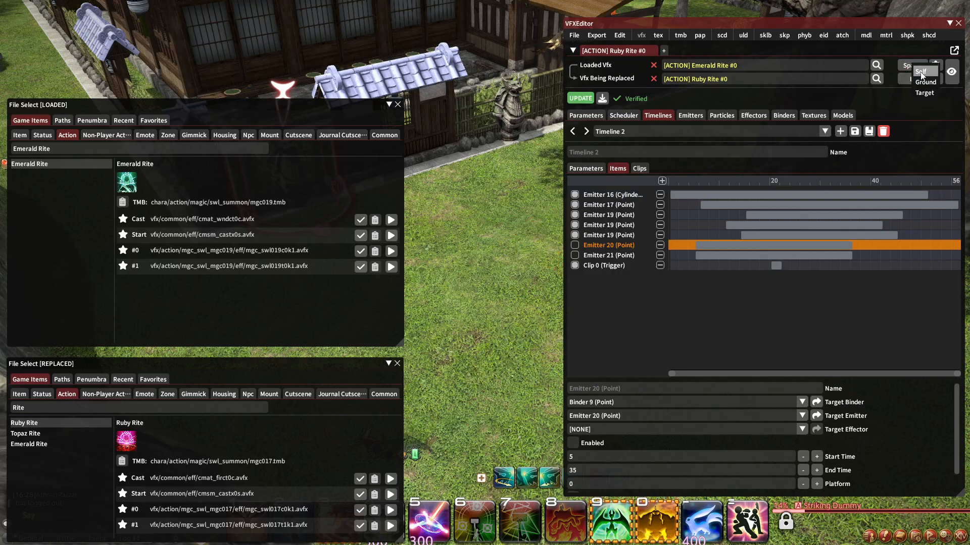
{"action": "left_click", "coordinate": [921, 71]}
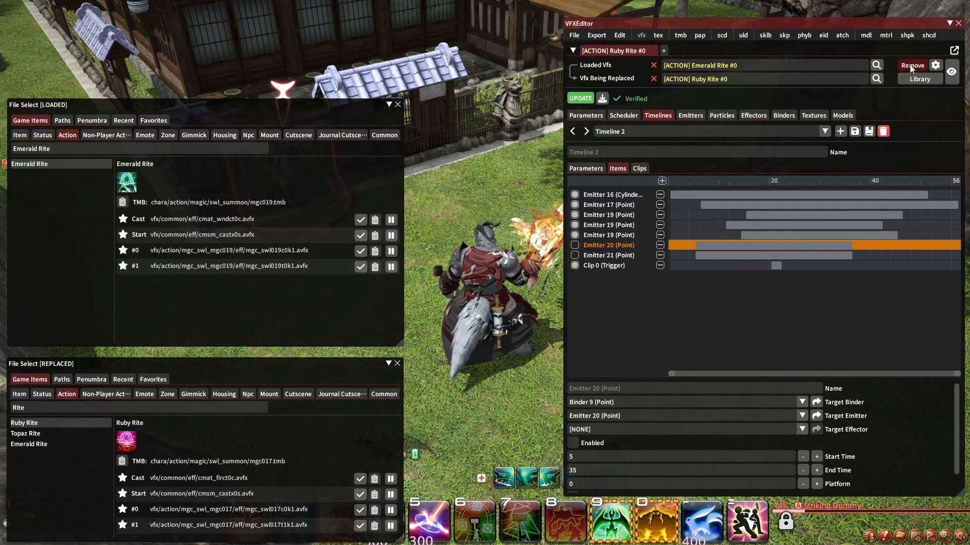
{"action": "left_click", "coordinate": [574, 245]}
{"action": "left_click", "coordinate": [574, 255]}
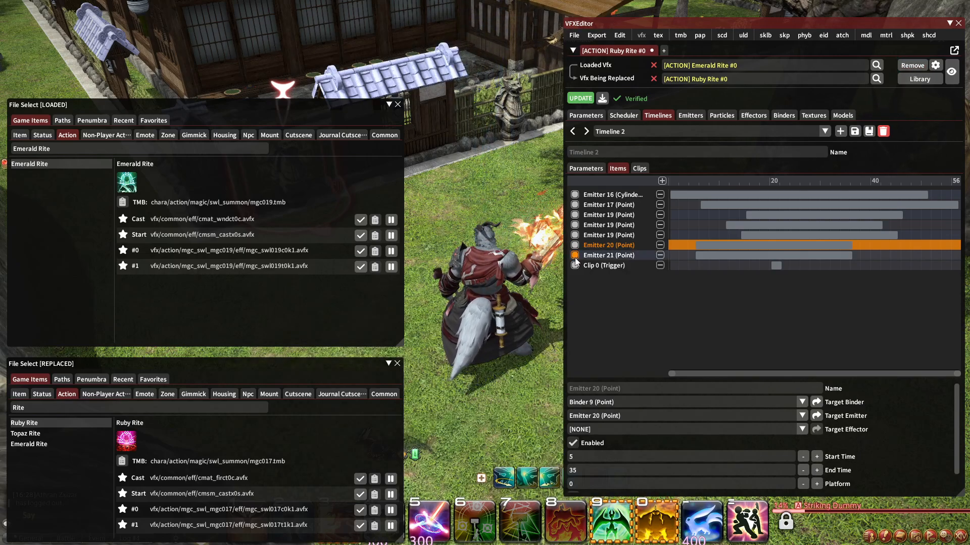
Open Emitter 1 and copy its sound path.
{"action": "left_click", "coordinate": [664, 131]}
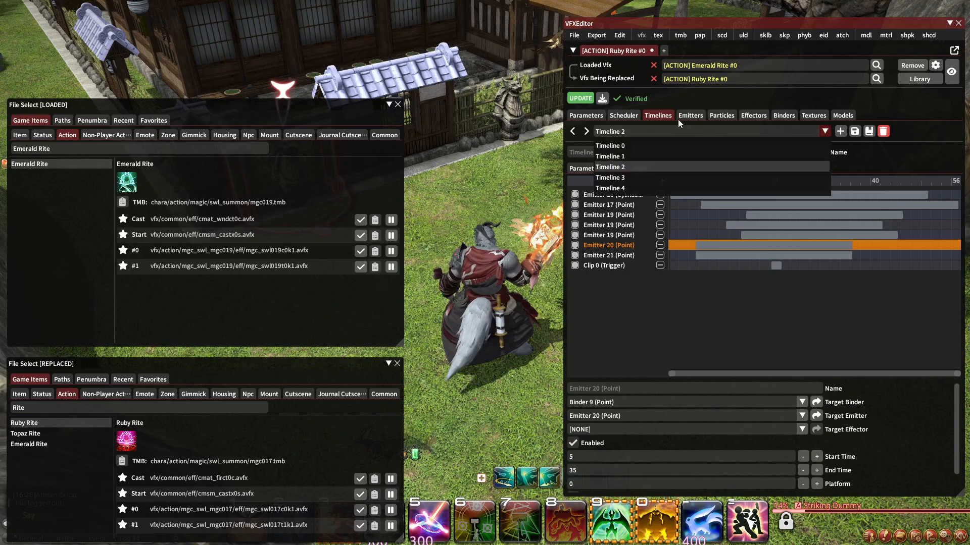
{"action": "left_click", "coordinate": [688, 115]}
{"action": "left_click", "coordinate": [672, 132]}
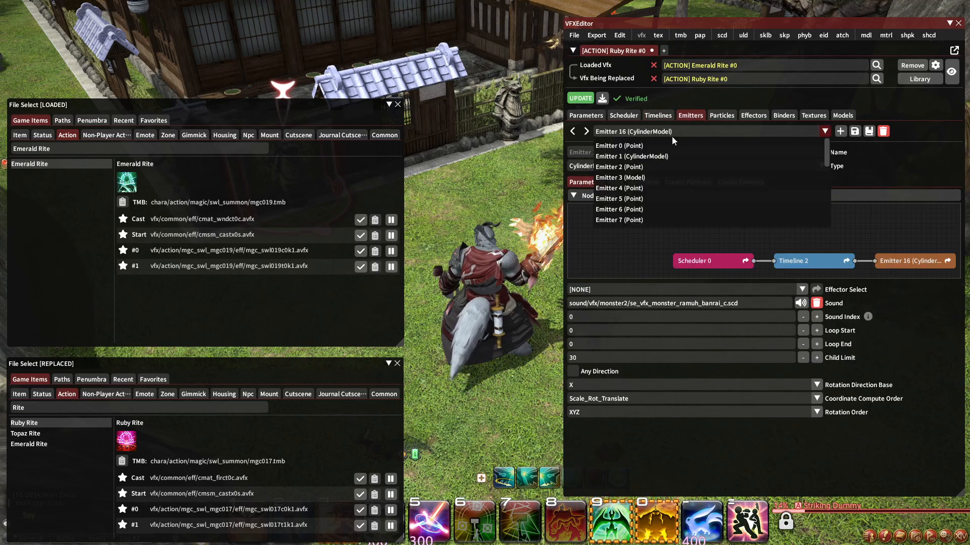
{"action": "left_click", "coordinate": [644, 158]}
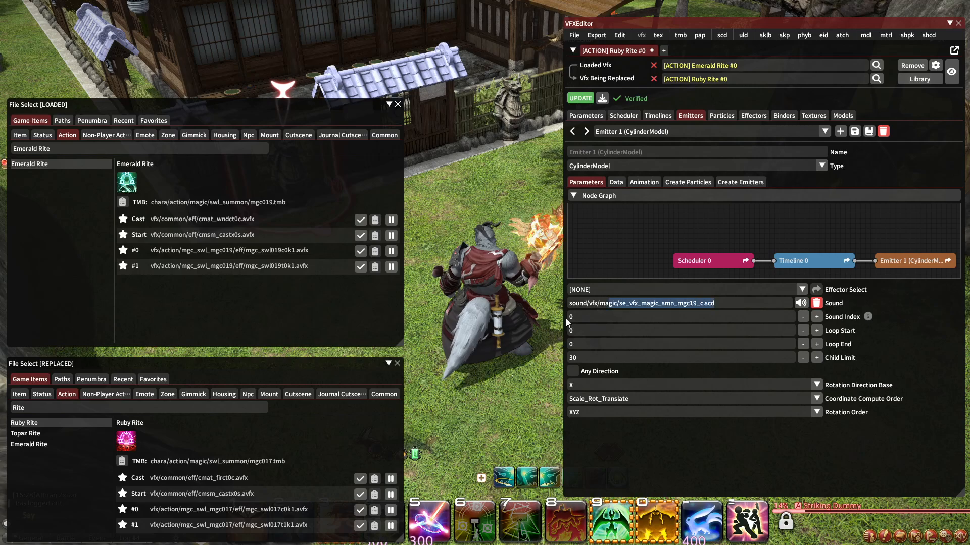
{"action": "left_click_drag", "start_coordinate": [566, 319], "coordinate": [437, 323]}
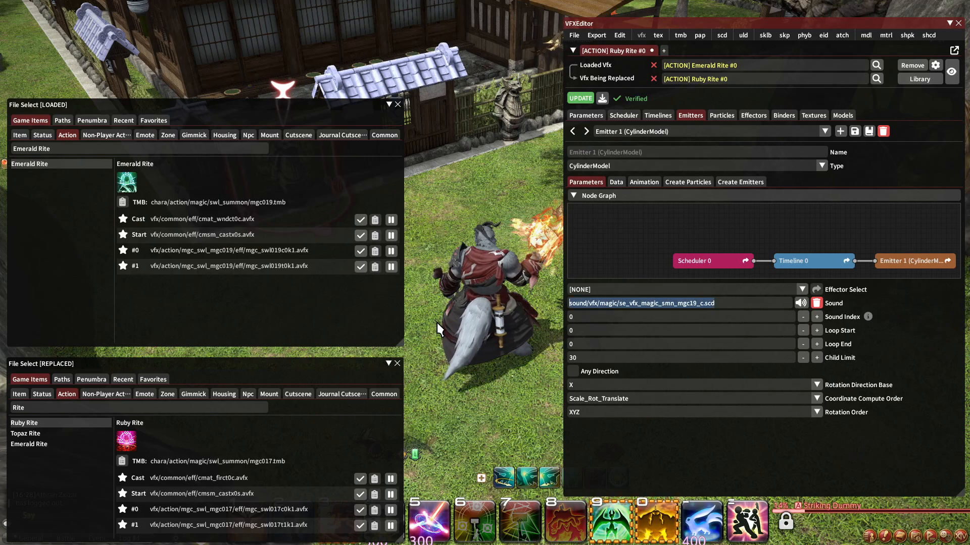
Replace Emitter 16's sound with sound/vfx/magic/se_vfx_magic_smn_mgc19_c.scd after checking its item in Timeline 2.
{"action": "left_click", "coordinate": [665, 131]}
{"action": "left_click", "coordinate": [658, 116]}
{"action": "left_click", "coordinate": [606, 195]}
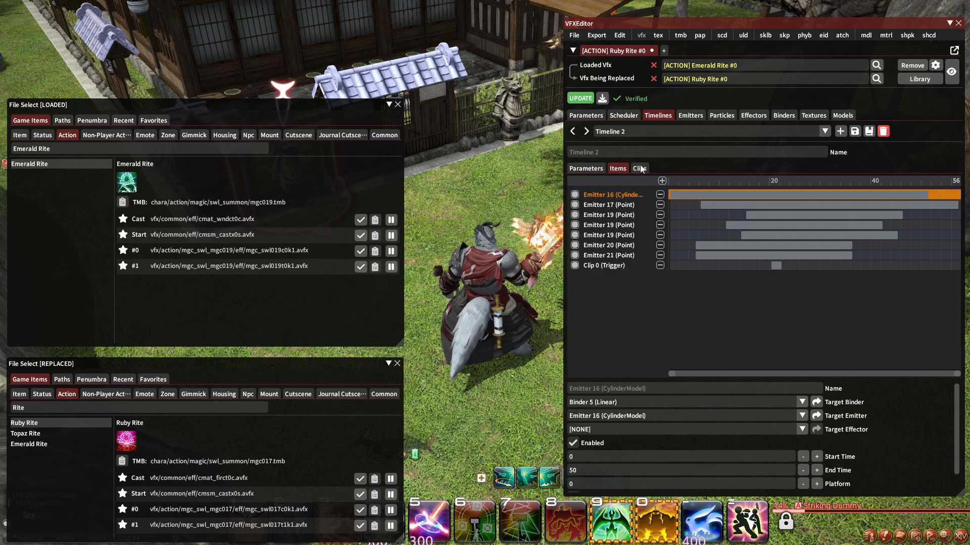
{"action": "left_click", "coordinate": [689, 116]}
{"action": "left_click", "coordinate": [671, 132]}
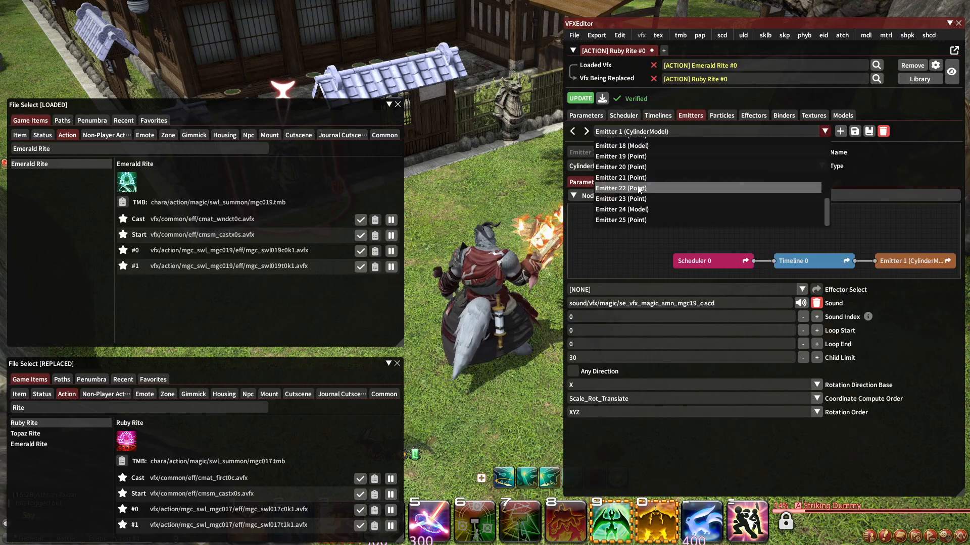
{"action": "scroll", "coordinate": [638, 187], "scroll_direction": "up", "scroll_amount": 1}
{"action": "left_click", "coordinate": [638, 168]}
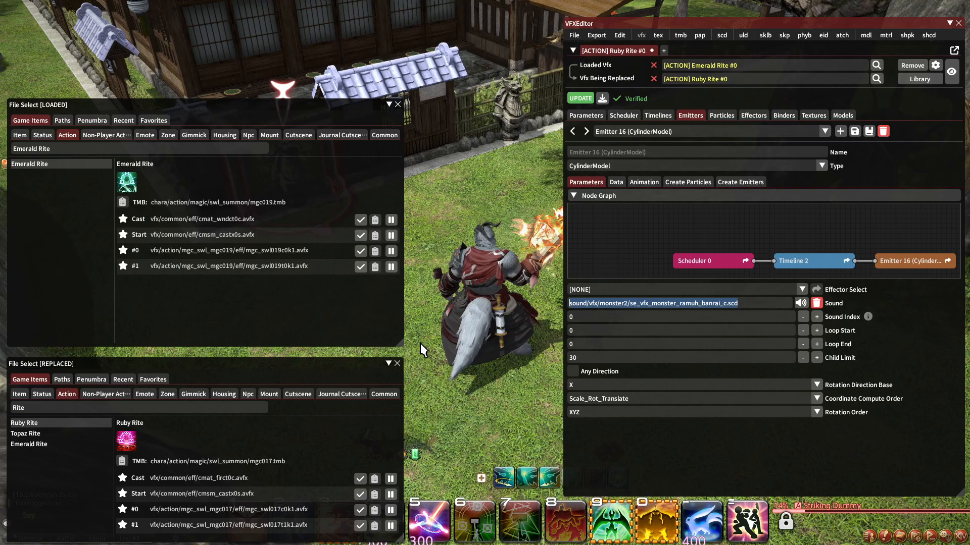
Update the Ruby Rite vfx and spawn it on self to preview Emitter 16's mgc19 sound.
{"action": "left_click", "coordinate": [578, 98]}
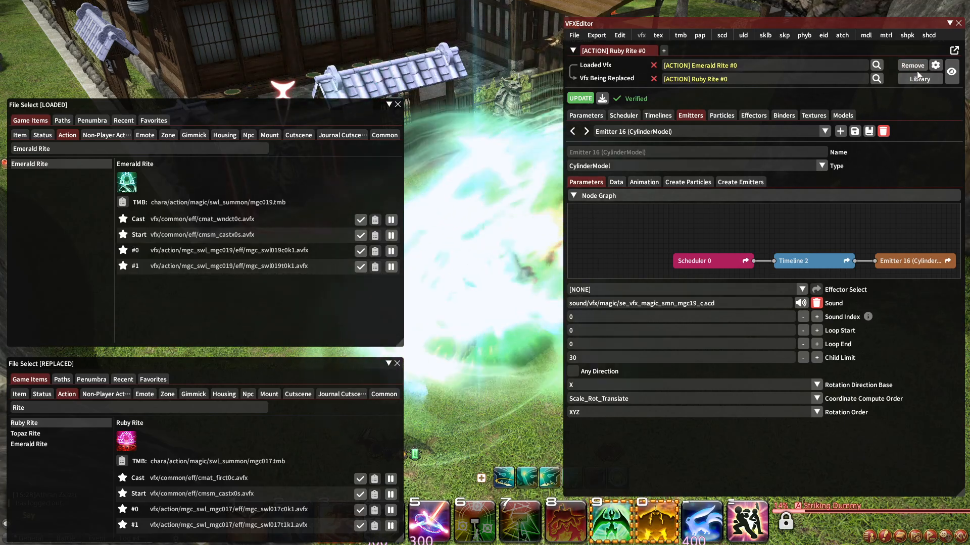
{"action": "left_click", "coordinate": [922, 71]}
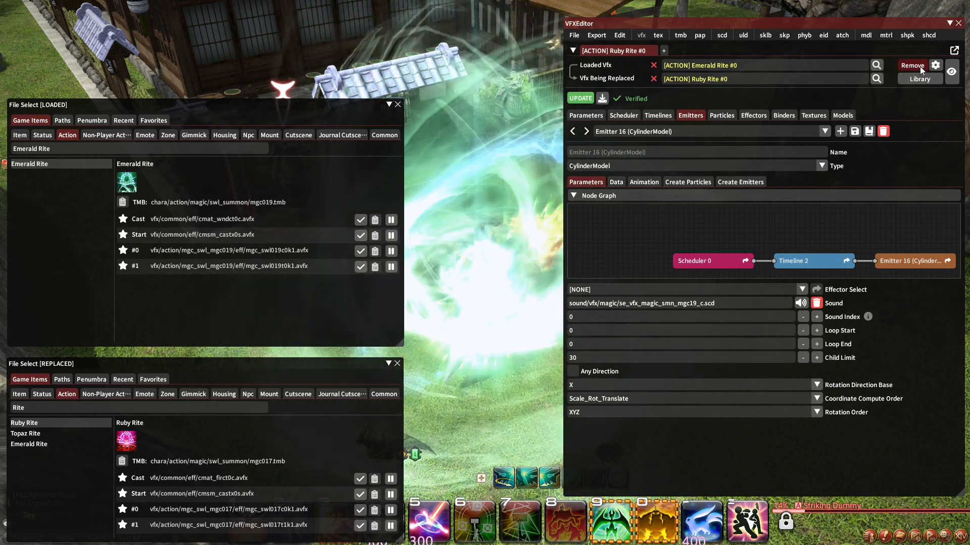
{"action": "left_click", "coordinate": [919, 65]}
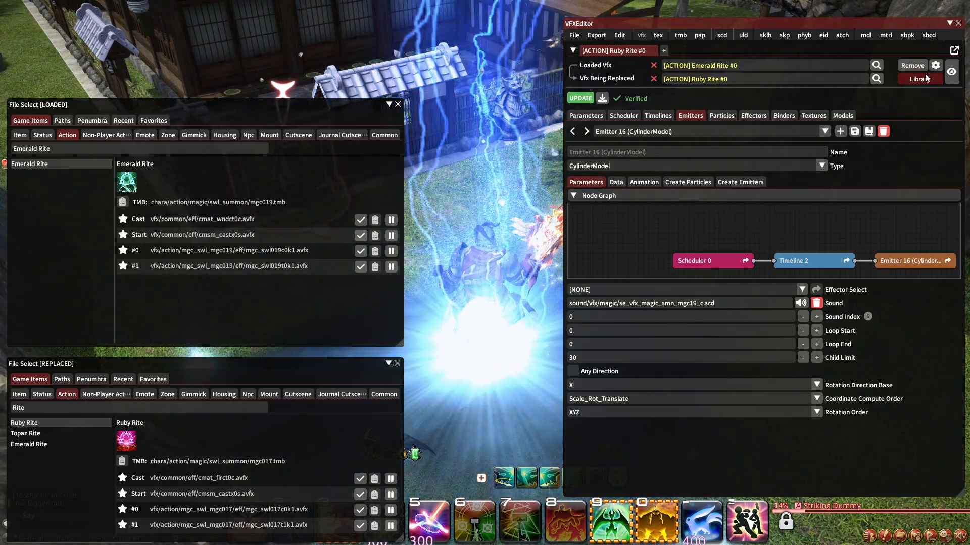
Load the Topaz Rite (End) tmb and copy the sound path from Track 0 of Actor 0.
{"action": "left_click", "coordinate": [950, 24]}
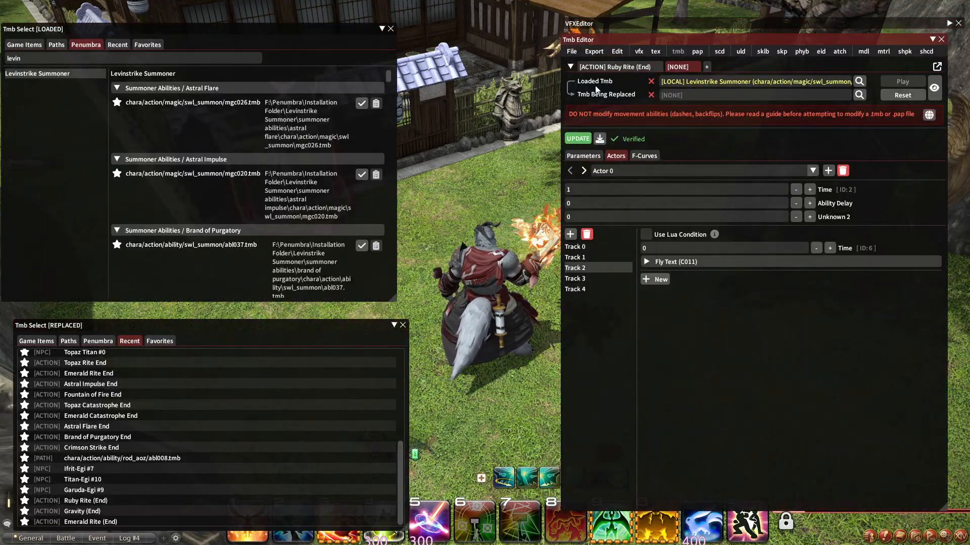
{"action": "left_click", "coordinate": [24, 45]}
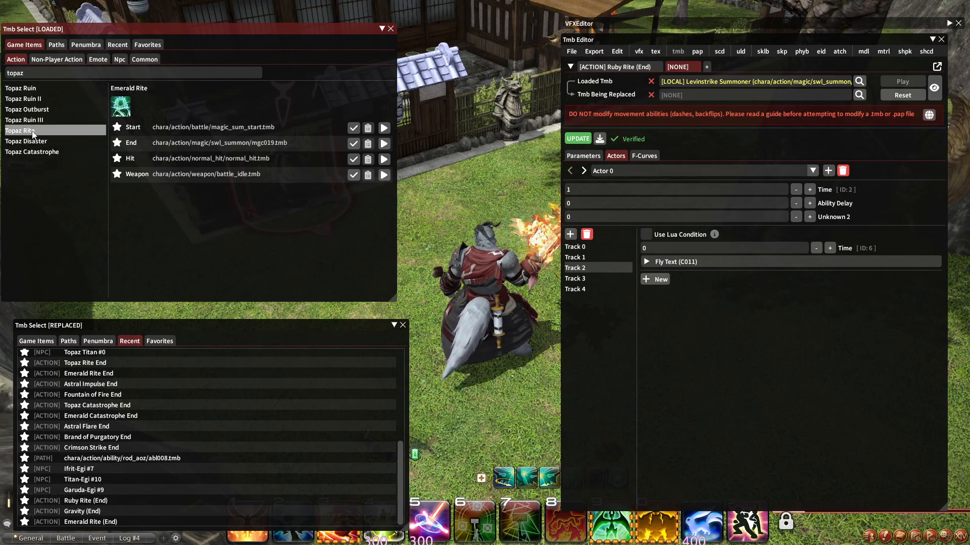
{"action": "left_click", "coordinate": [355, 145]}
{"action": "left_click", "coordinate": [611, 171]}
{"action": "left_click", "coordinate": [615, 186]}
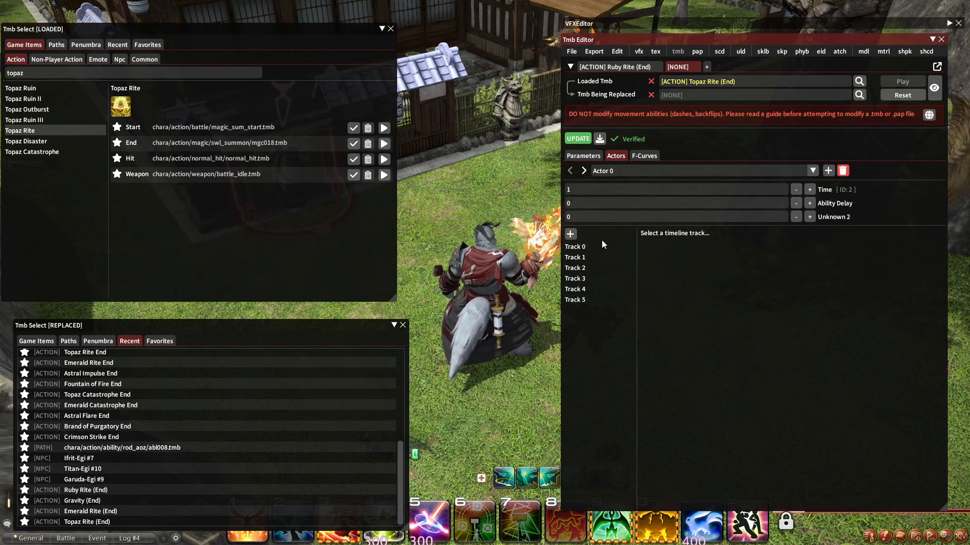
{"action": "left_click", "coordinate": [596, 247]}
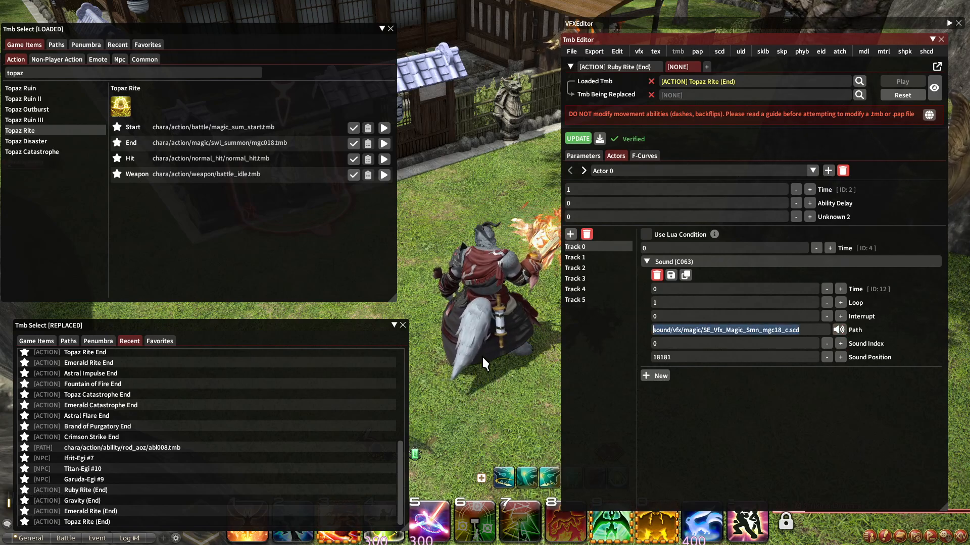
Set Emitter 16's sound to sound/vfx/magic/se_vfx_magic_smn_mgc18_c.scd and update the vfx.
{"action": "left_click", "coordinate": [948, 23]}
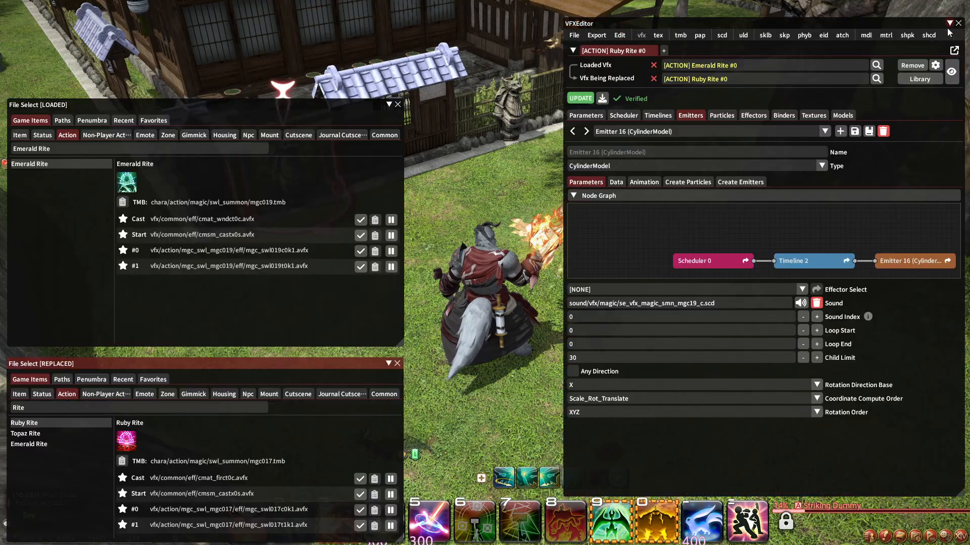
{"action": "left_click", "coordinate": [744, 304]}
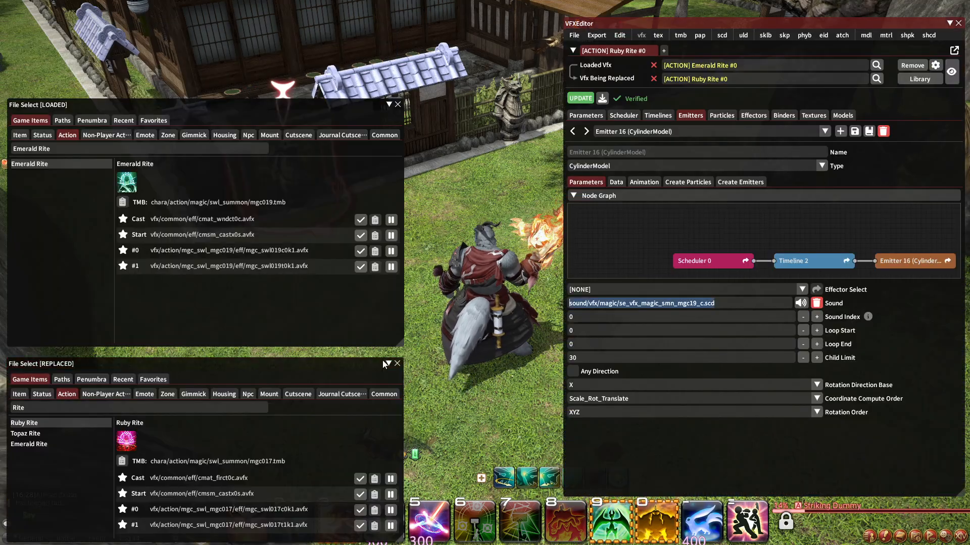
{"action": "left_click", "coordinate": [572, 98]}
Spawn the Ruby Rite vfx on self repeatedly to preview Emitter 16 with the mgc18 sound.
{"action": "left_click", "coordinate": [904, 64]}
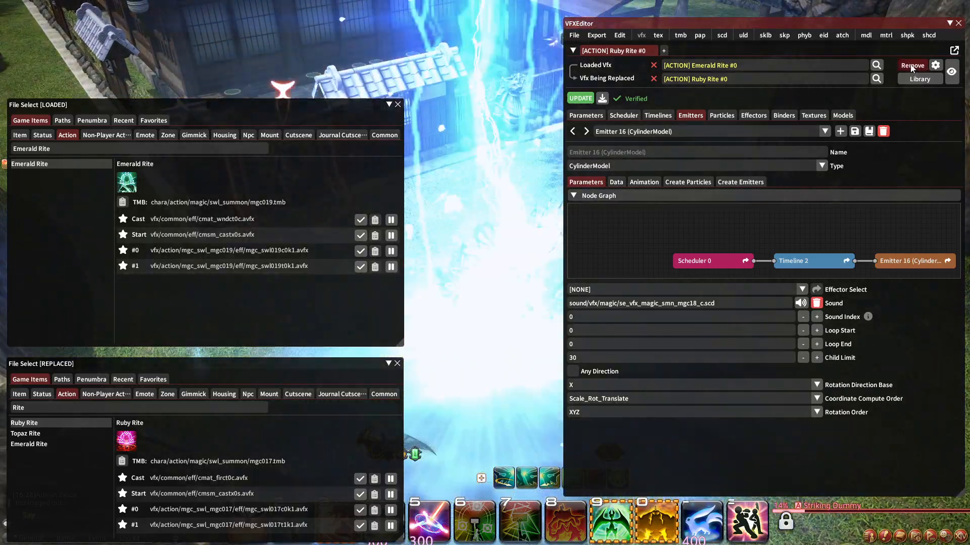
{"action": "left_click", "coordinate": [910, 64]}
{"action": "left_click", "coordinate": [910, 64]}
{"action": "left_click", "coordinate": [917, 71]}
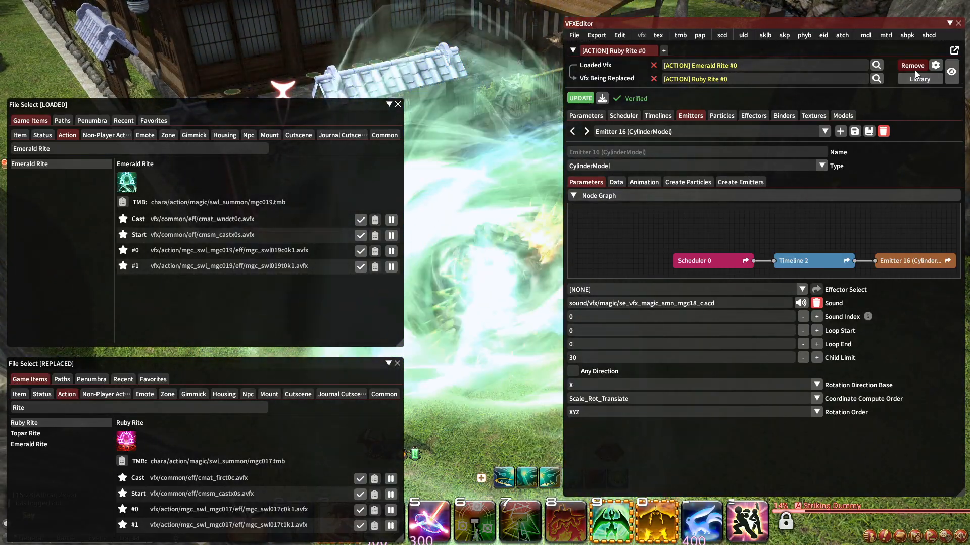
Preview the Ruby Rite cast from several camera angles in Group Pose and end the group pose.
{"action": "left_click", "coordinate": [949, 23]}
{"action": "left_click", "coordinate": [752, 508]}
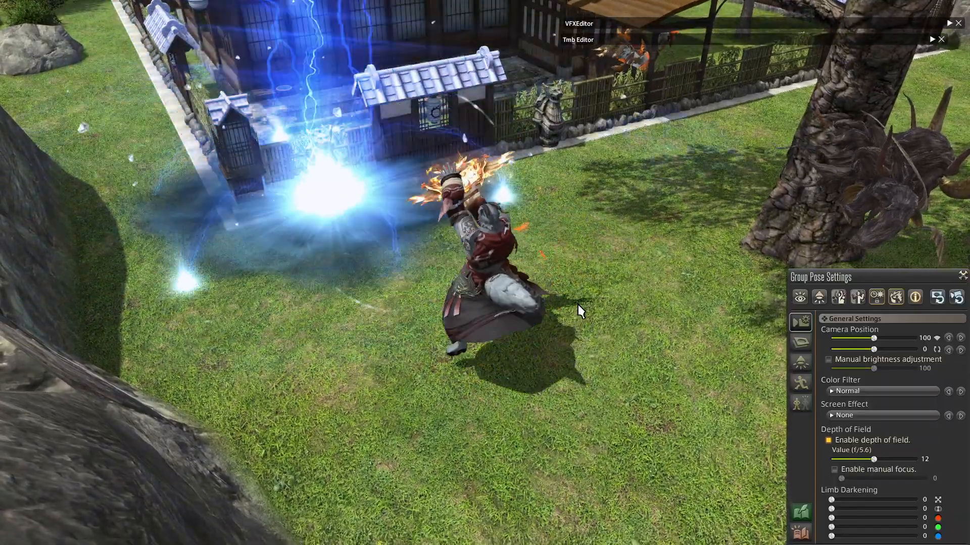
{"action": "right_click_drag", "start_coordinate": [577, 305], "coordinate": [555, 303]}
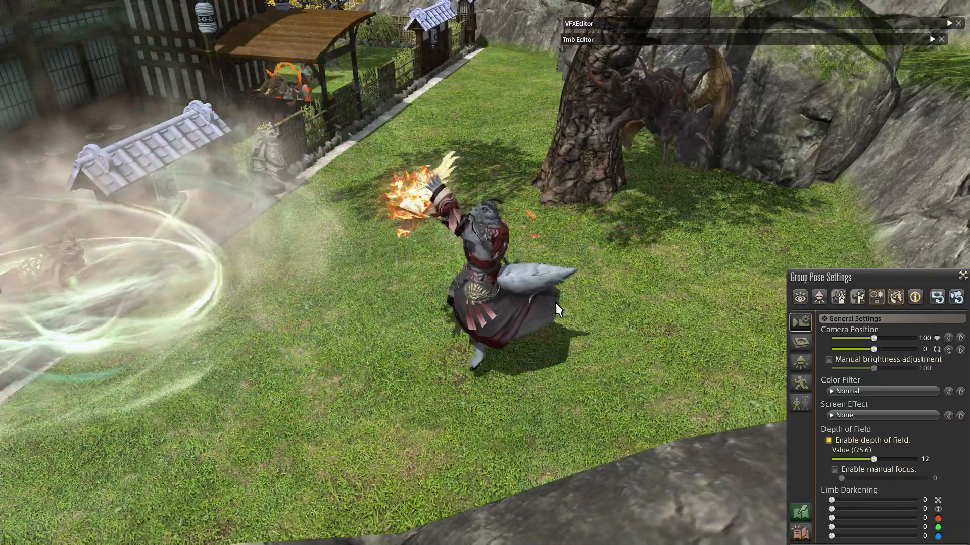
{"action": "mouse_move", "coordinate": [555, 303]}
{"action": "right_mouse_down"}
{"action": "mouse_move", "coordinate": [542, 303]}
{"action": "mouse_move", "coordinate": [571, 303]}
{"action": "mouse_move", "coordinate": [555, 303]}
{"action": "right_mouse_up"}
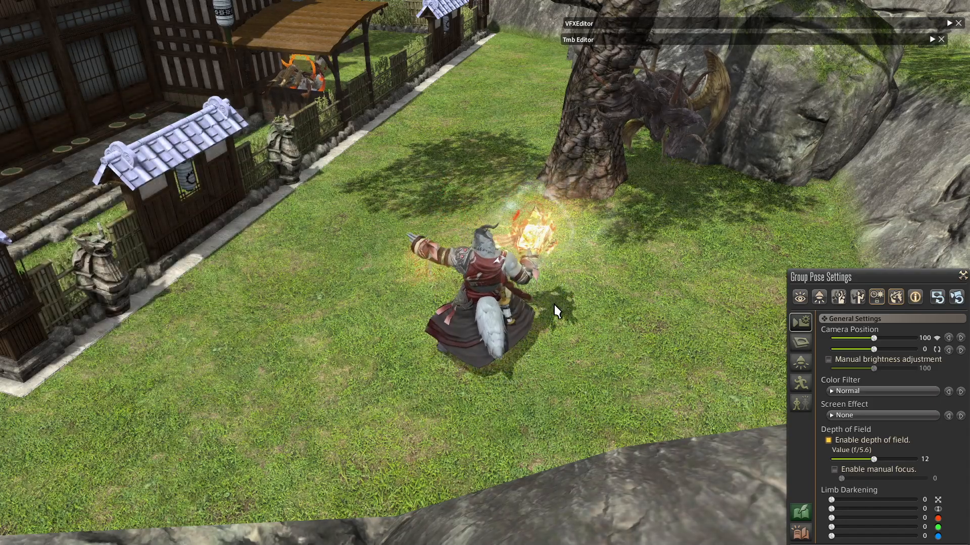
{"action": "right_click_drag", "start_coordinate": [553, 305], "coordinate": [546, 302]}
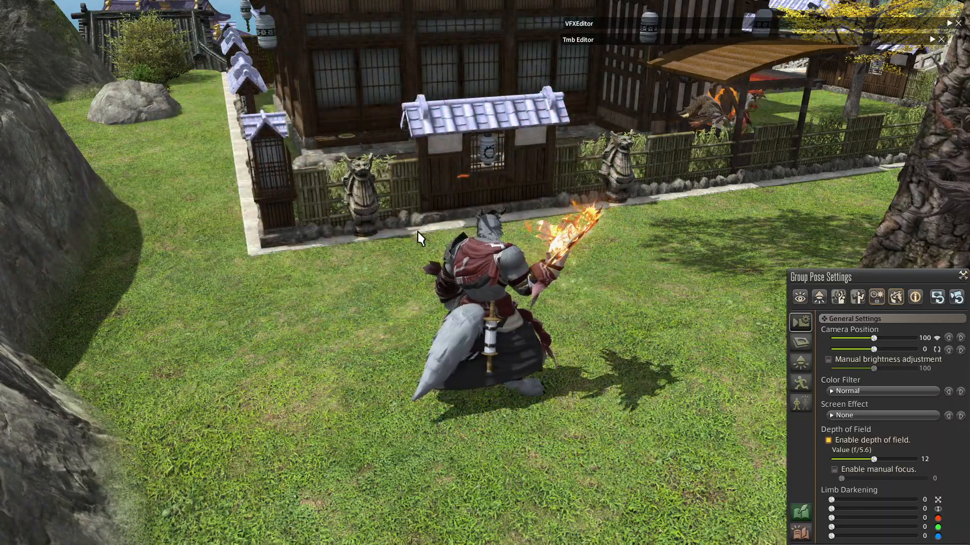
{"action": "right_click_drag", "start_coordinate": [417, 232], "coordinate": [447, 232]}
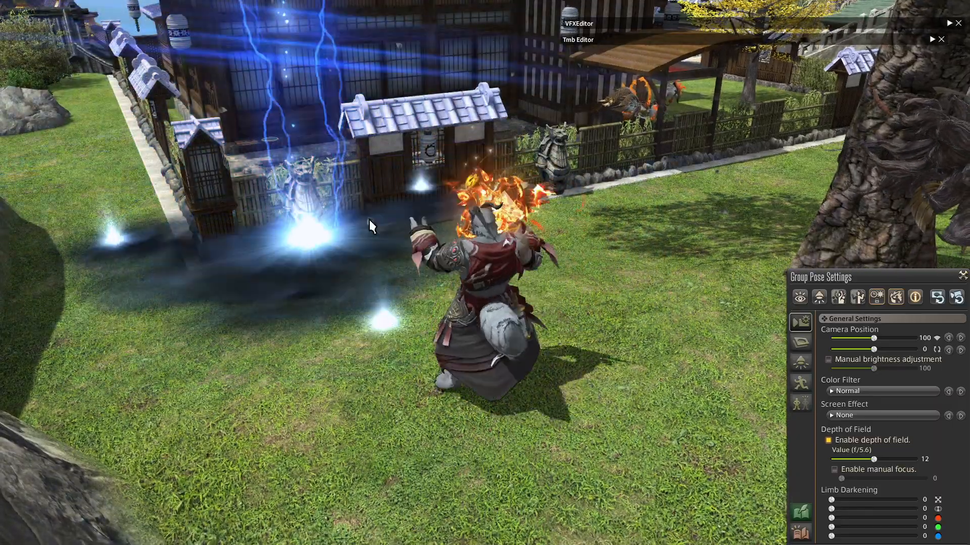
{"action": "key", "text": "Escape"}
{"action": "left_click", "coordinate": [468, 276]}
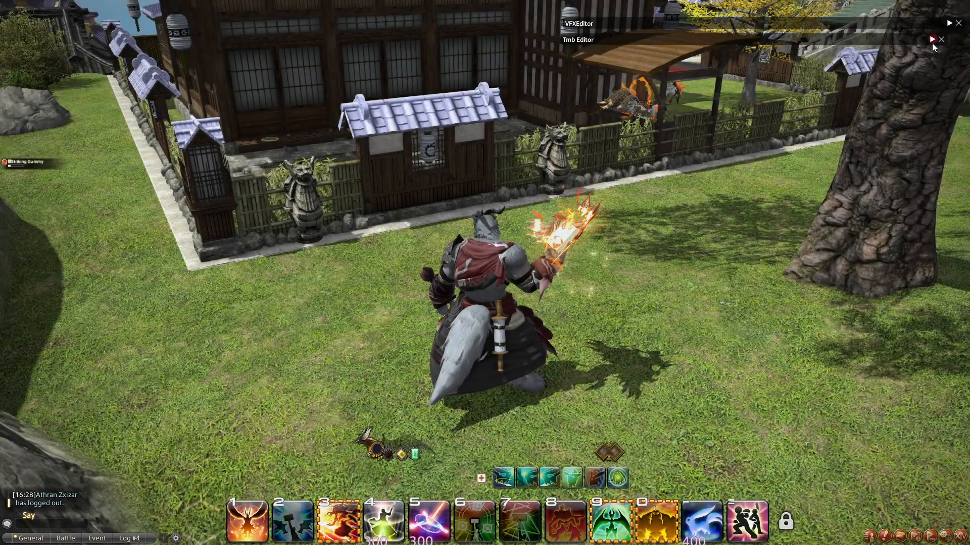
Load Levinstrike Summoner's Astral Impulse tmb (mgc020.tmb) and open Track 0 of Actor 0.
{"action": "left_click", "coordinate": [932, 39]}
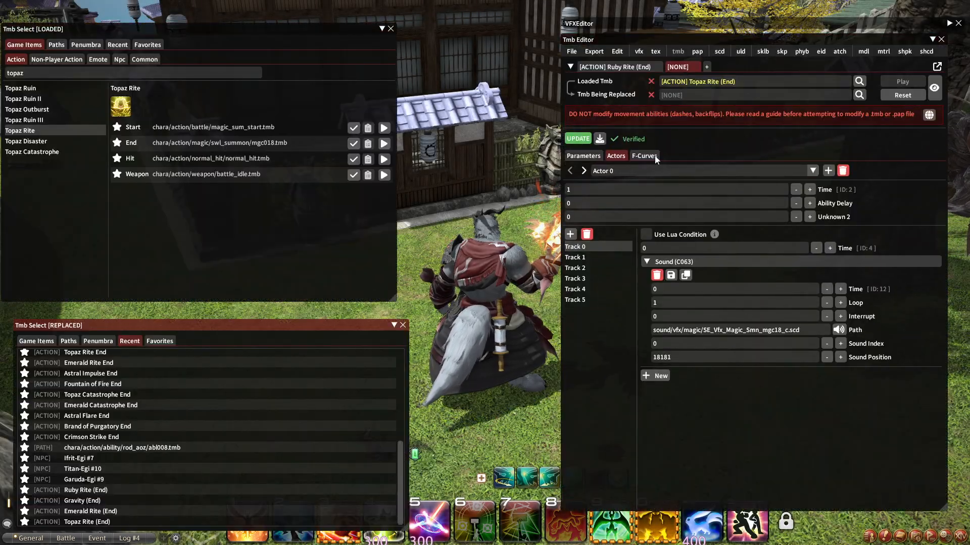
{"action": "left_click", "coordinate": [86, 44]}
{"action": "left_click", "coordinate": [361, 174]}
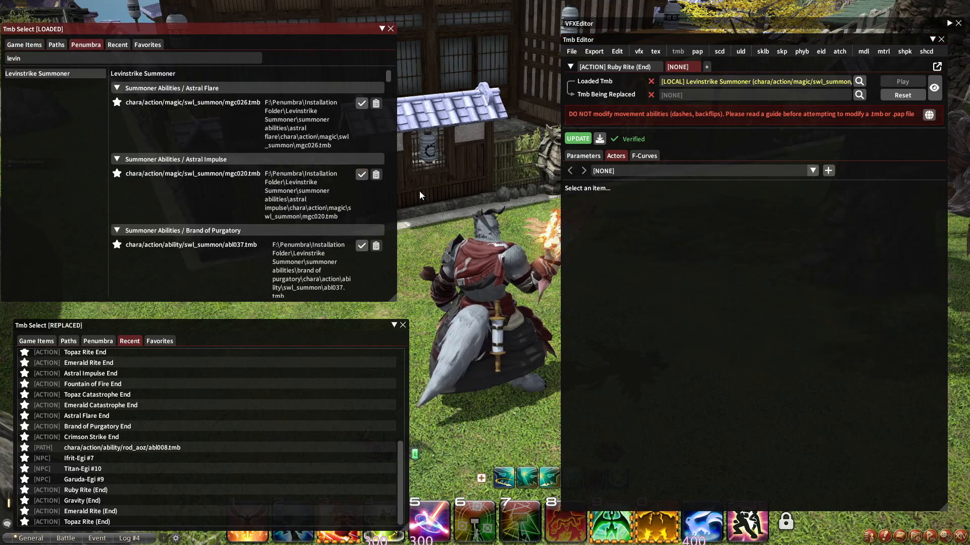
{"action": "left_click", "coordinate": [687, 171]}
{"action": "left_click", "coordinate": [643, 186]}
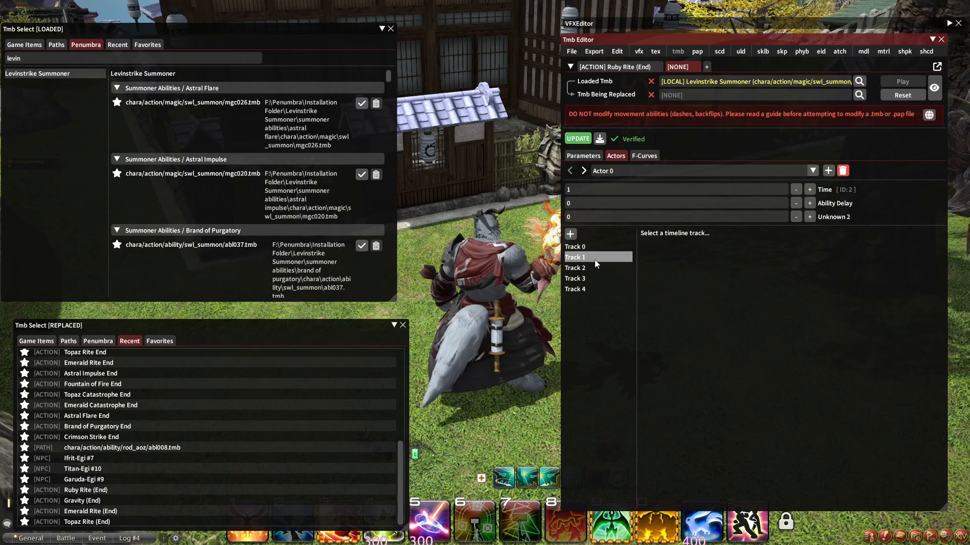
{"action": "left_click", "coordinate": [588, 246]}
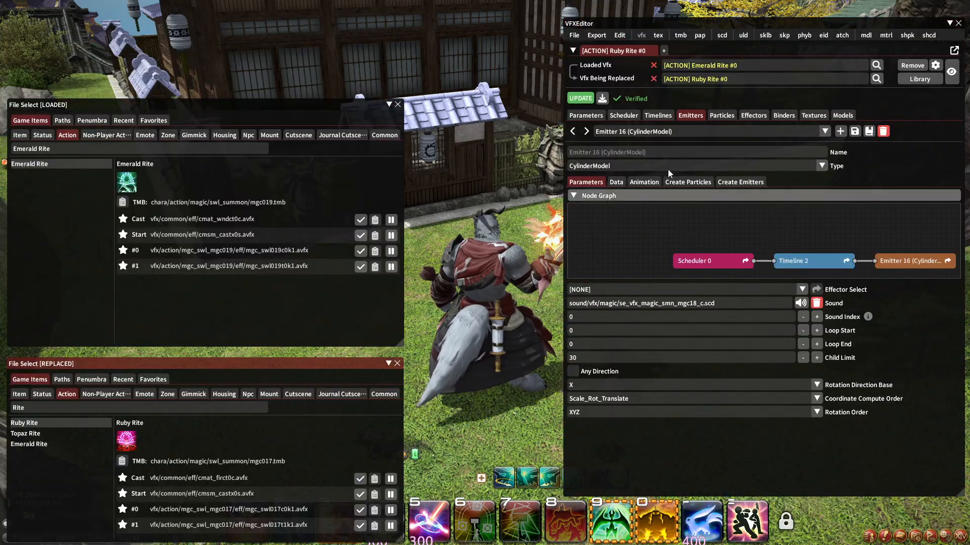
Give Emitter 17 in Timeline 2 the sound sound/vfx/monster2/se_vfx_monster_ramuh_banrai_c.scd with sound index 0 and update the vfx.
{"action": "left_click", "coordinate": [658, 115]}
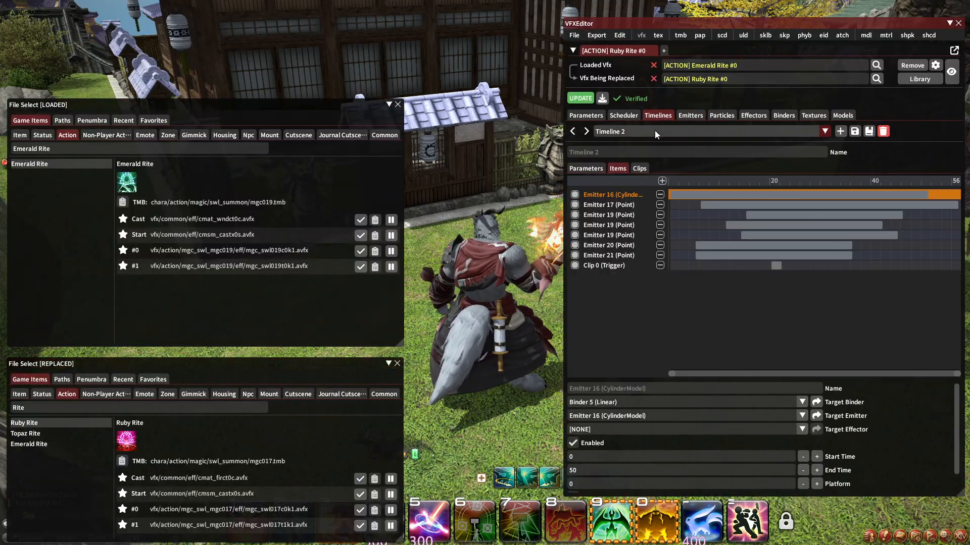
{"action": "left_click", "coordinate": [611, 255]}
{"action": "left_click", "coordinate": [610, 245]}
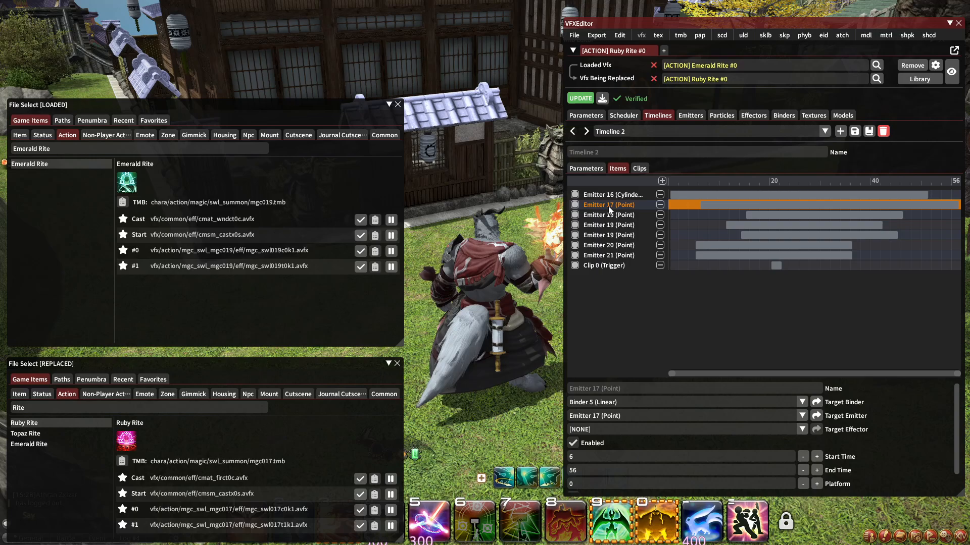
{"action": "left_click", "coordinate": [690, 115]}
{"action": "left_click", "coordinate": [657, 132]}
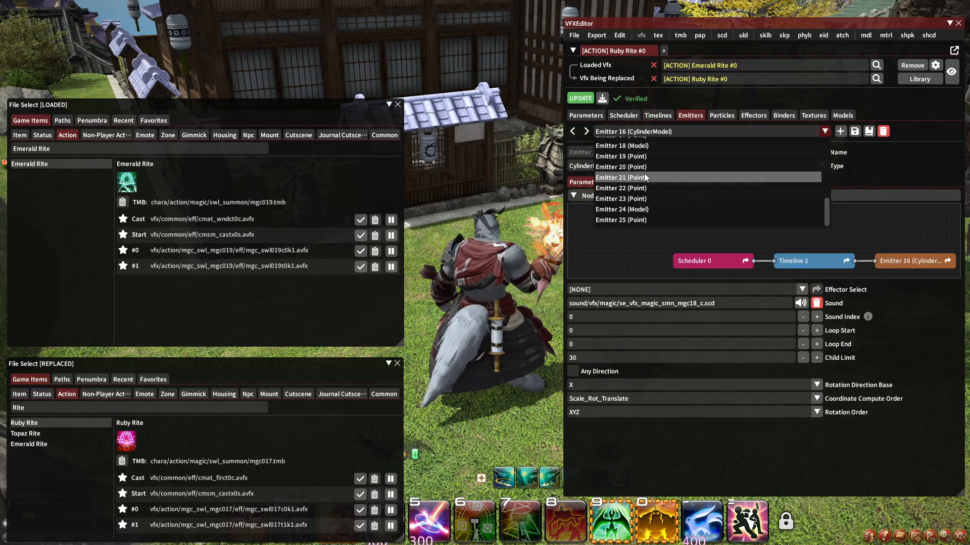
{"action": "scroll", "coordinate": [641, 182], "scroll_direction": "up", "scroll_amount": 2}
{"action": "left_click", "coordinate": [629, 220]}
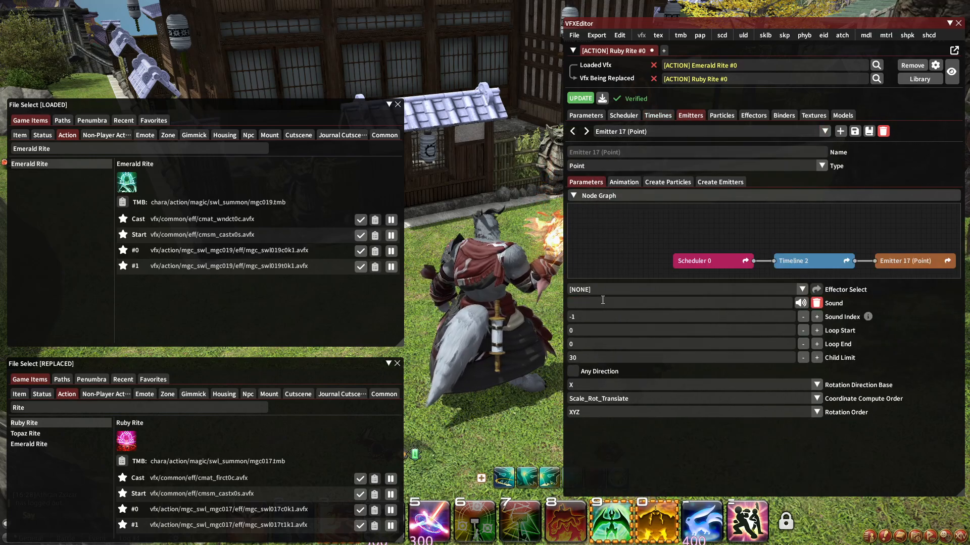
{"action": "left_click", "coordinate": [816, 318]}
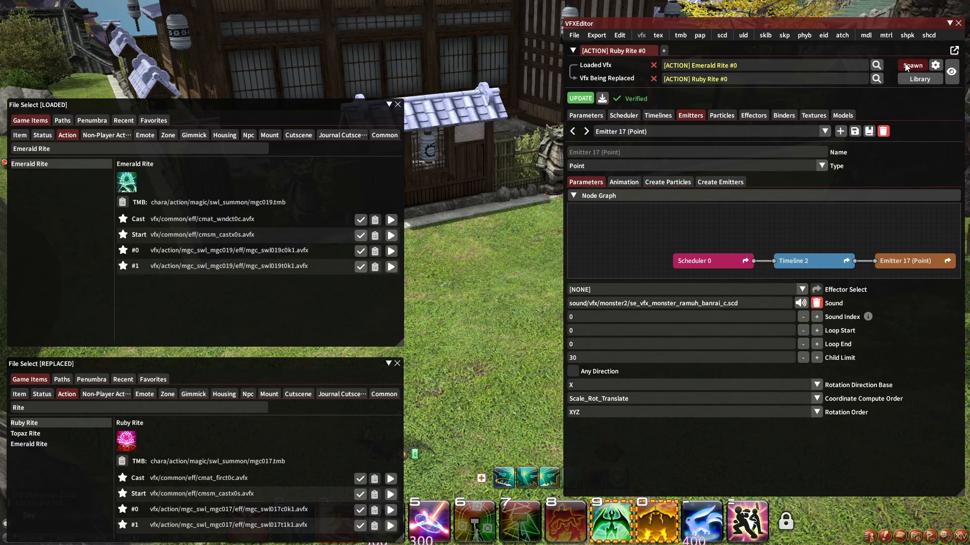
Spawn the Ruby Rite vfx with Emitter 17's sound and preview the cast from several camera angles in Group Pose.
{"action": "left_click", "coordinate": [916, 71]}
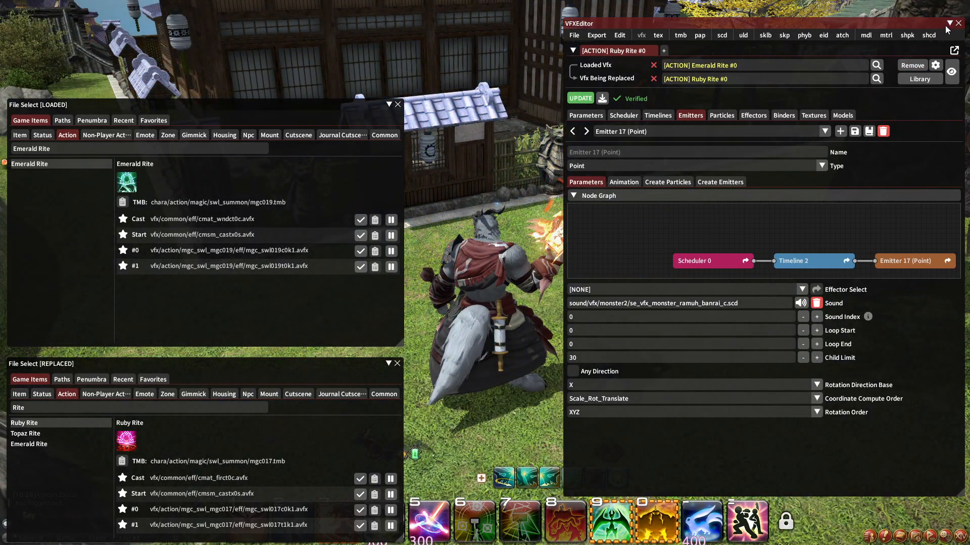
{"action": "left_click", "coordinate": [657, 116]}
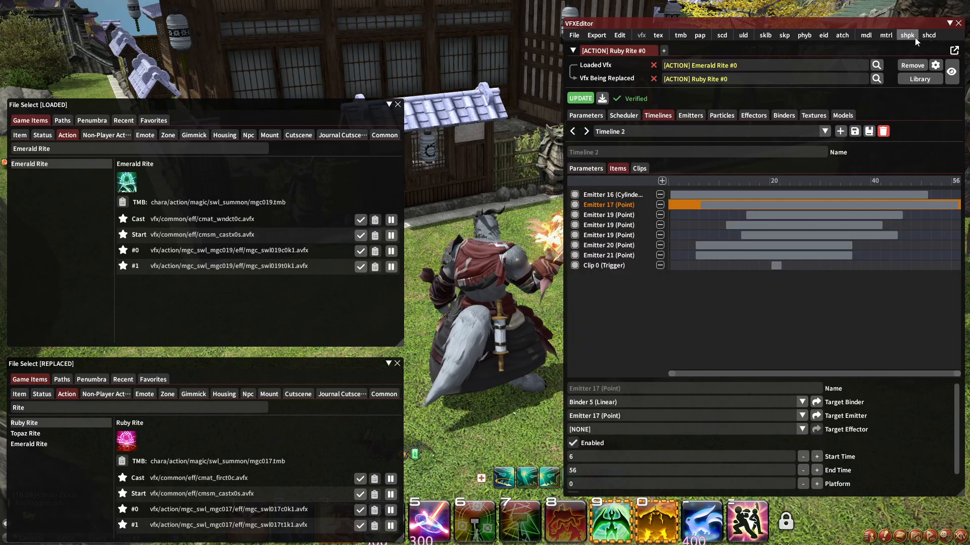
{"action": "left_click", "coordinate": [950, 23]}
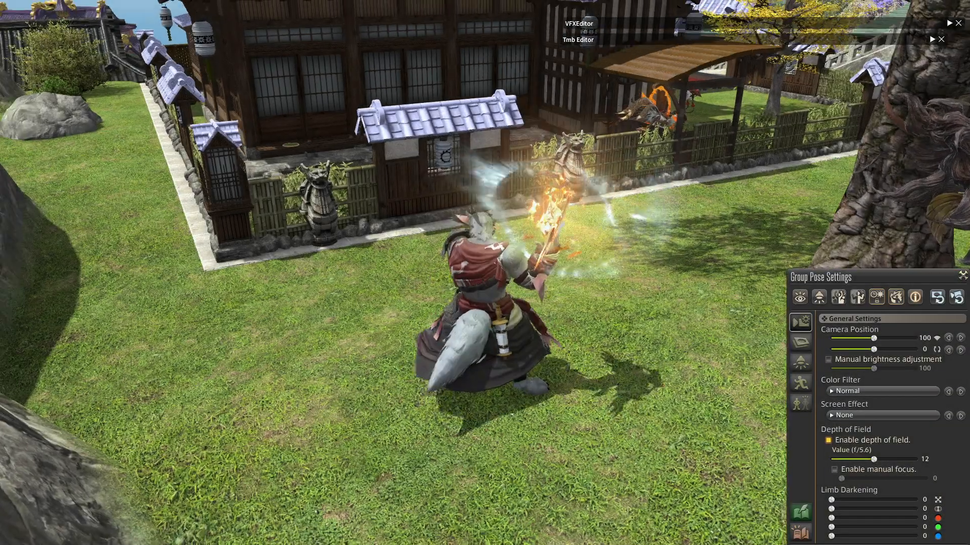
{"action": "right_click_drag", "start_coordinate": [563, 321], "coordinate": [543, 309]}
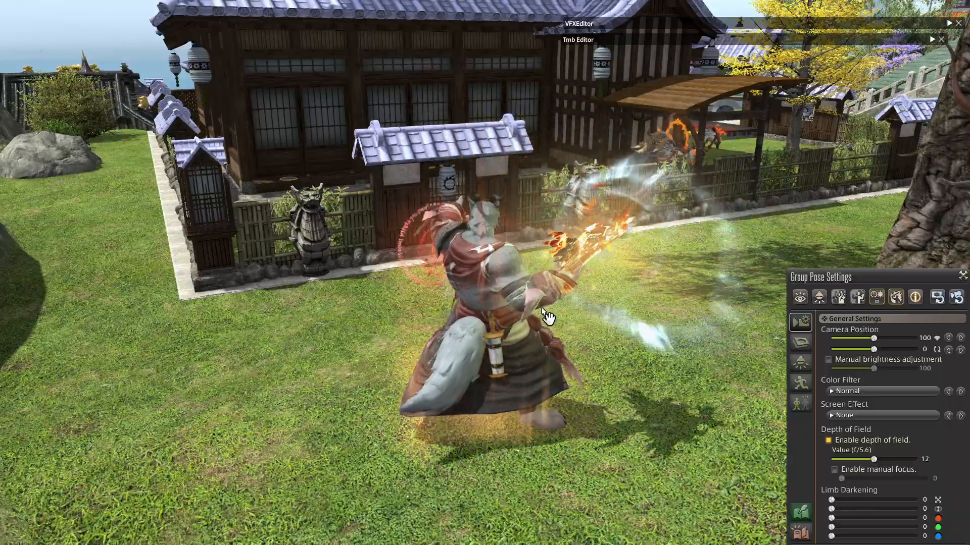
{"action": "right_click_drag", "start_coordinate": [542, 309], "coordinate": [534, 301]}
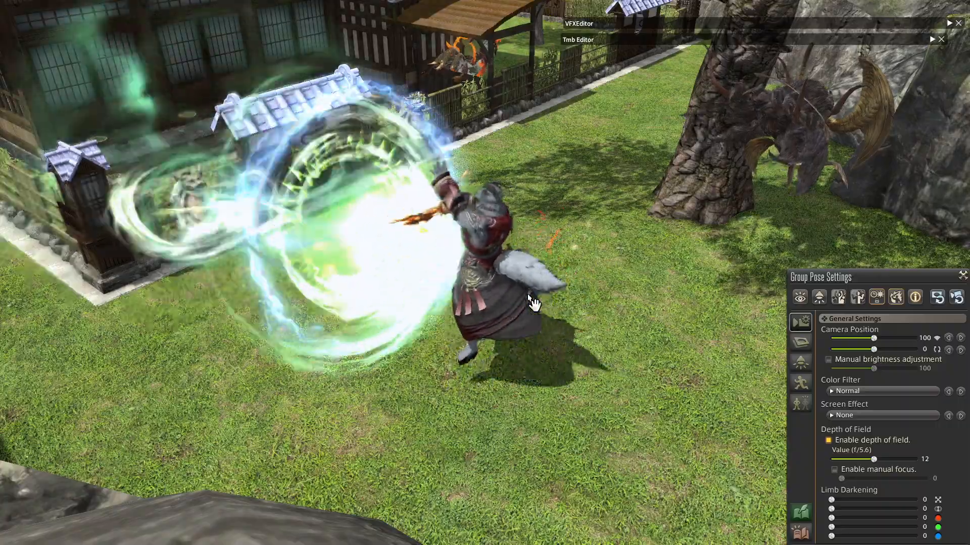
{"action": "key", "text": "Escape"}
{"action": "left_click", "coordinate": [461, 281]}
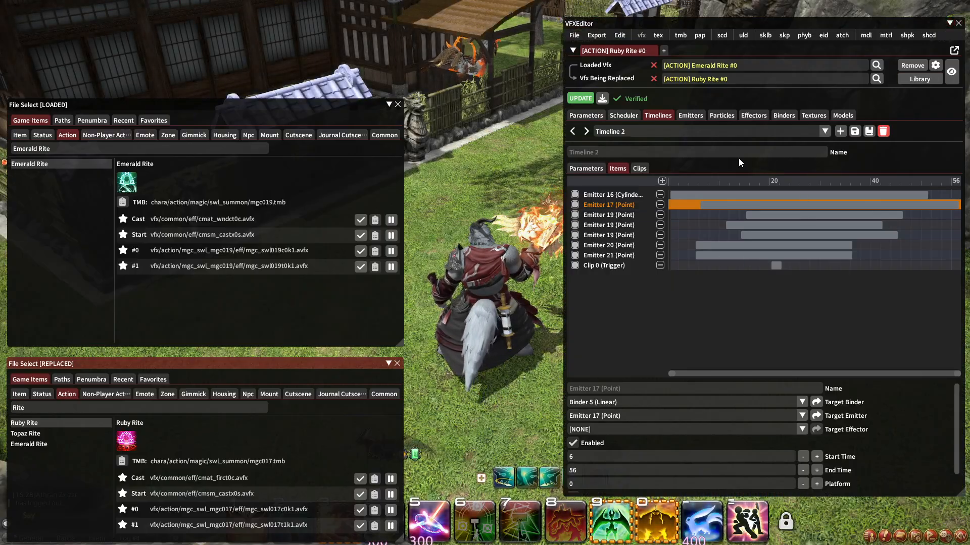
Remove the sound from Emitter 17, update the vfx and preview the Ruby Rite cast in Group Pose.
{"action": "left_click", "coordinate": [690, 116]}
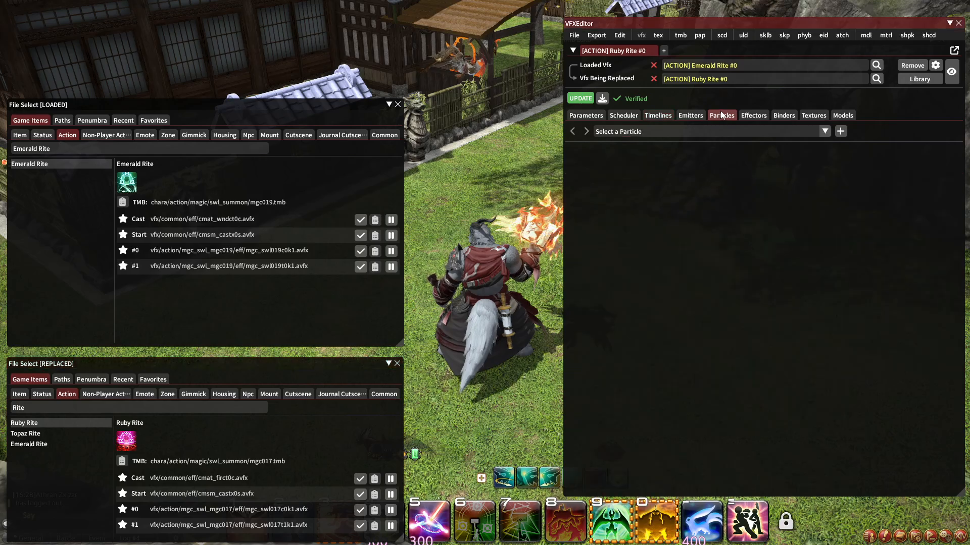
{"action": "left_click", "coordinate": [813, 305]}
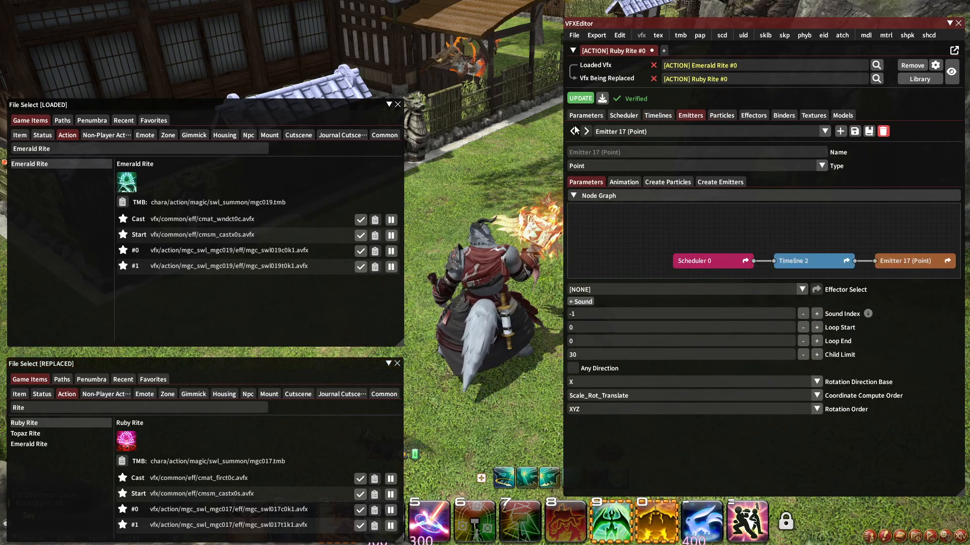
{"action": "left_click", "coordinate": [581, 99]}
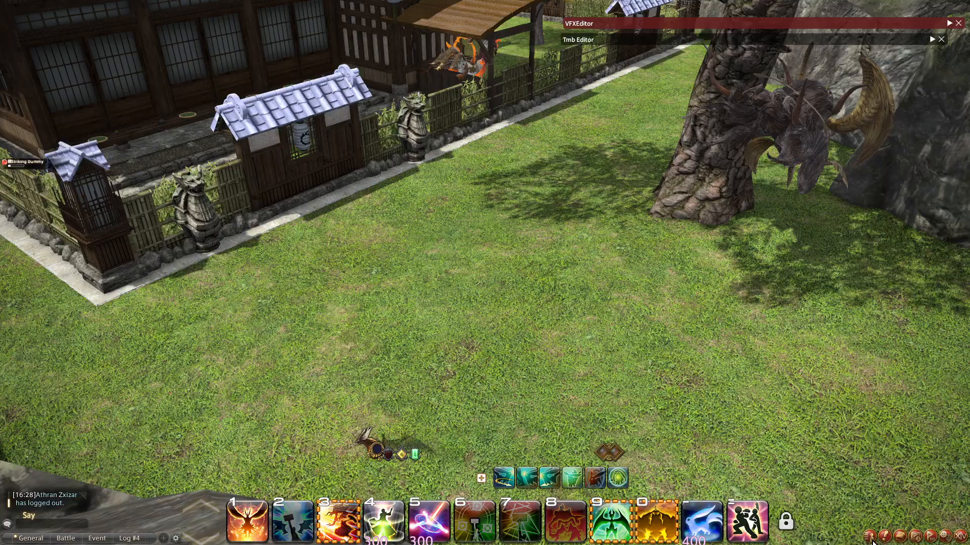
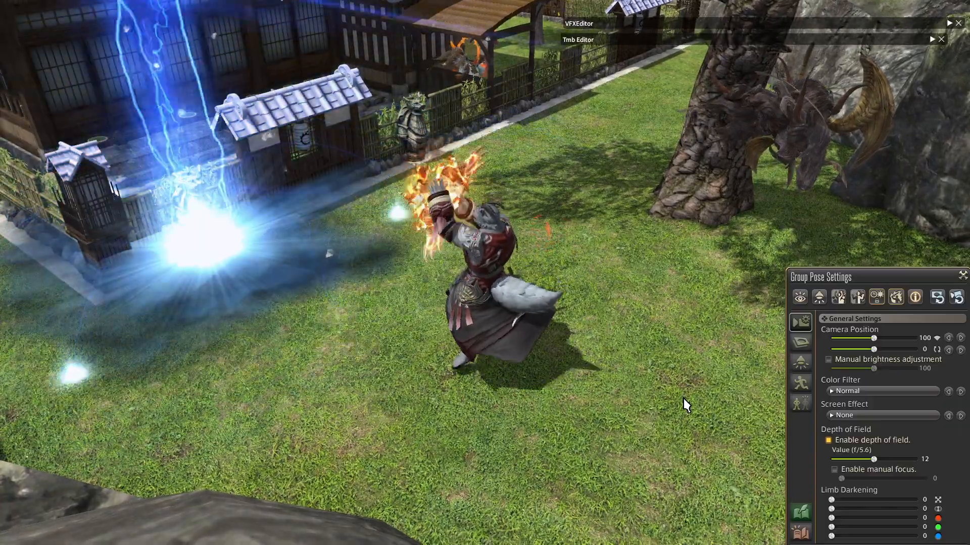
{"action": "right_click_drag", "start_coordinate": [683, 398], "coordinate": [682, 399]}
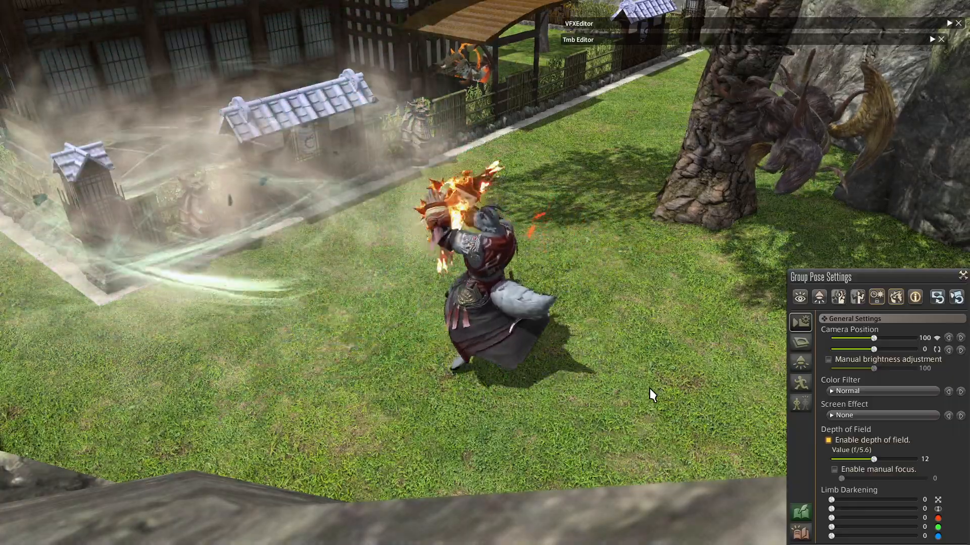
{"action": "key", "text": "Escape"}
Close the Levinstrike Summoner tmb document, keep only Ruby Rite (End) open, and collapse the Tmb Editor.
{"action": "left_click", "coordinate": [477, 279]}
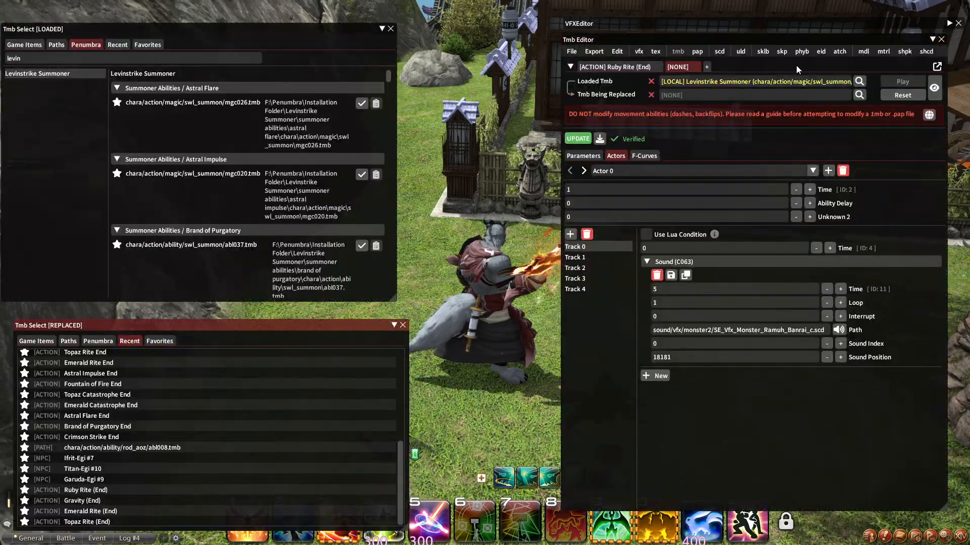
{"action": "left_click", "coordinate": [696, 66]}
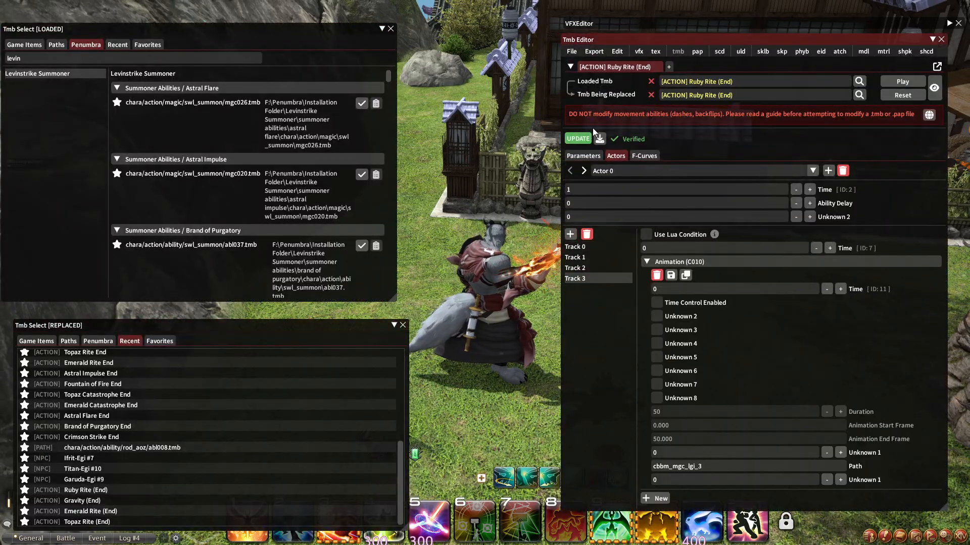
{"action": "left_click", "coordinate": [932, 39]}
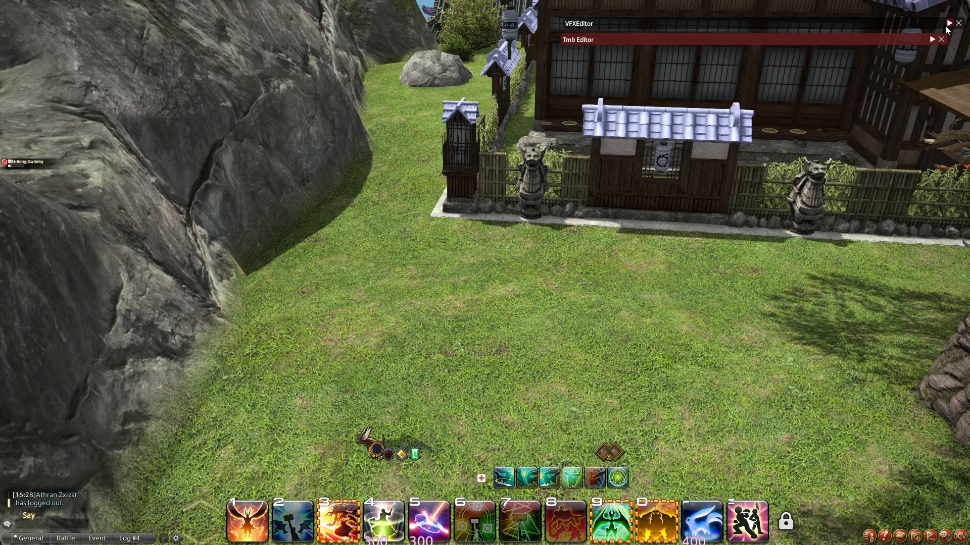
Export a TexTools modpack named Goddess Rite containing all Textures, Vfx and Tmb files as a .ttmp2 in the Timelines folder.
{"action": "left_click", "coordinate": [584, 98]}
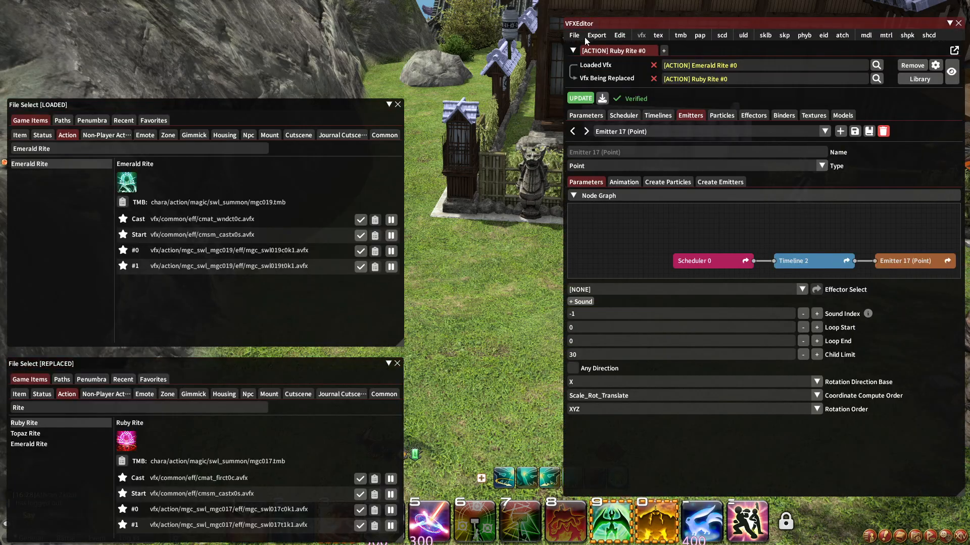
{"action": "left_click", "coordinate": [599, 60]}
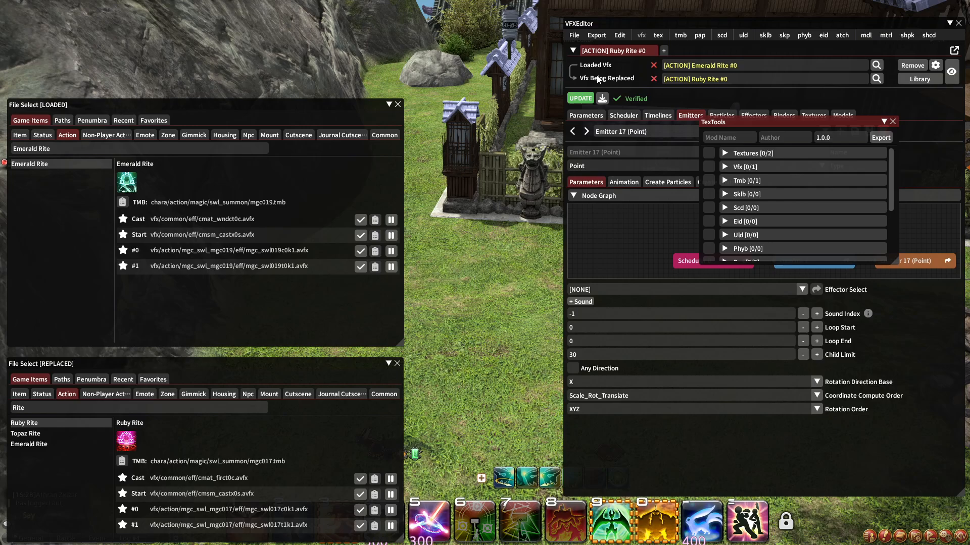
{"action": "left_click", "coordinate": [712, 168]}
{"action": "left_click", "coordinate": [710, 180]}
{"action": "left_click", "coordinate": [708, 155]}
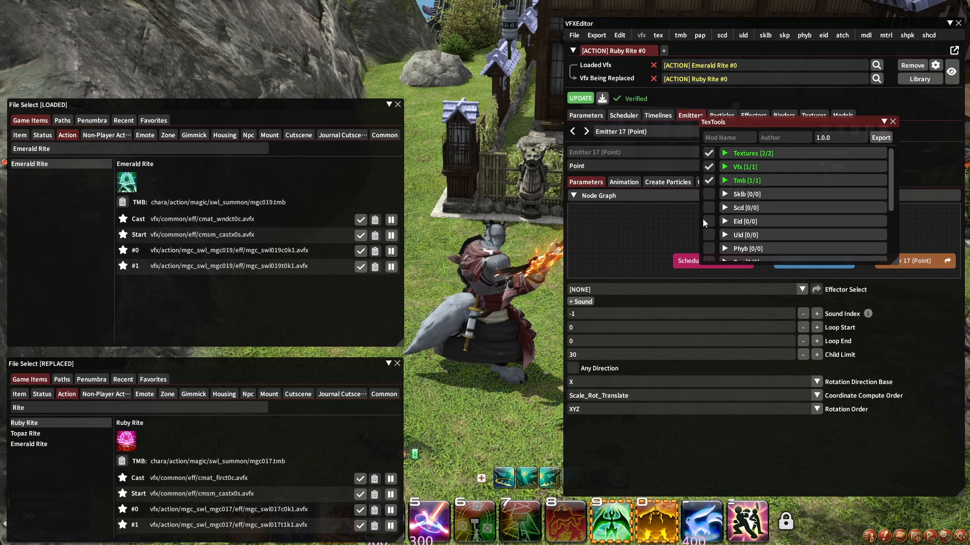
{"action": "scroll", "coordinate": [706, 218], "scroll_direction": "down", "scroll_amount": 3}
{"action": "scroll", "coordinate": [727, 175], "scroll_direction": "up", "scroll_amount": 3}
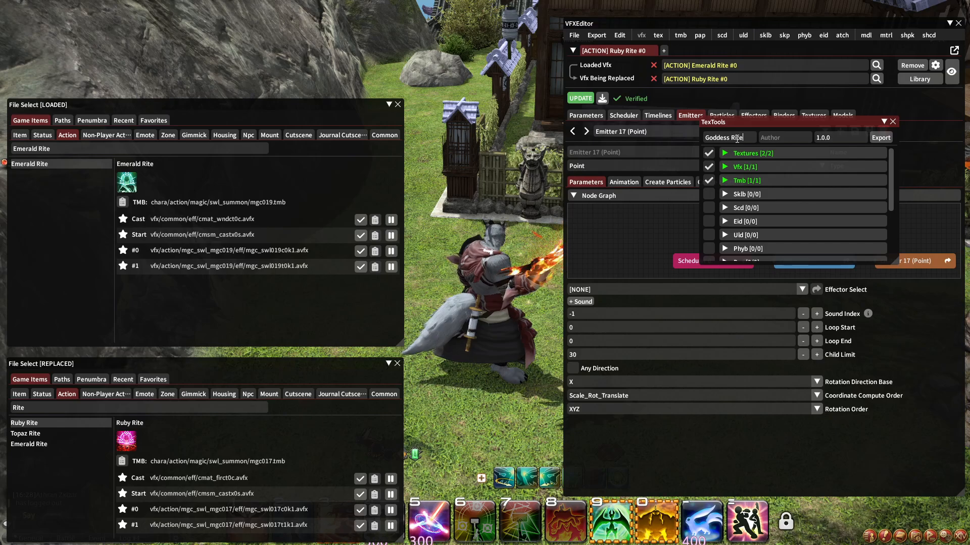
{"action": "left_click", "coordinate": [880, 137]}
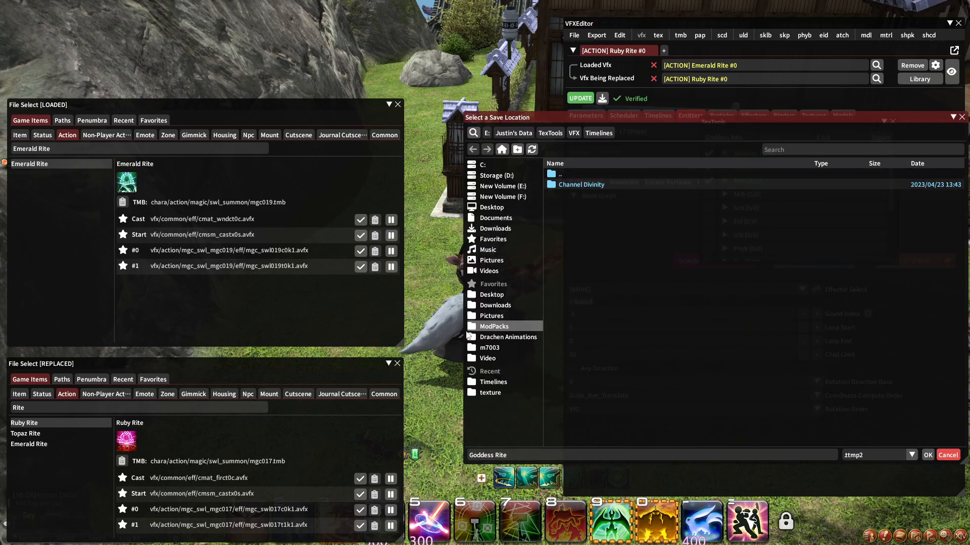
{"action": "left_click", "coordinate": [927, 456]}
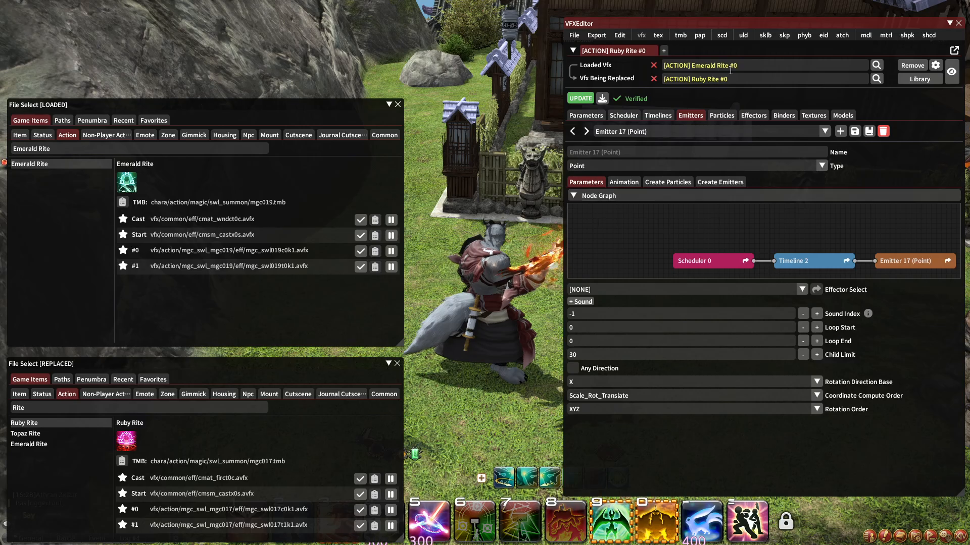
Start a new workspace, find Emerald Catastrophe among the actions, preview it and load its #0 vfx.
{"action": "left_click", "coordinate": [575, 37]}
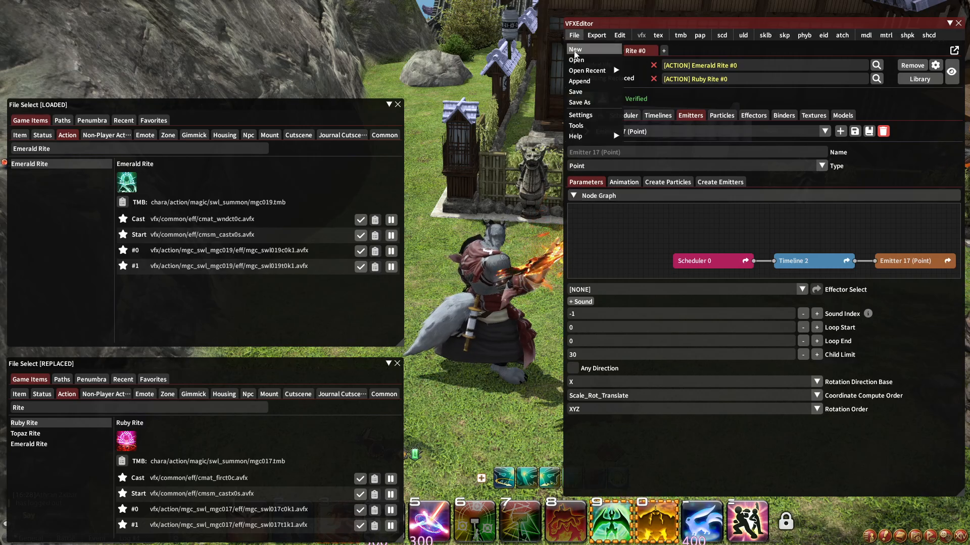
{"action": "left_click", "coordinate": [575, 49]}
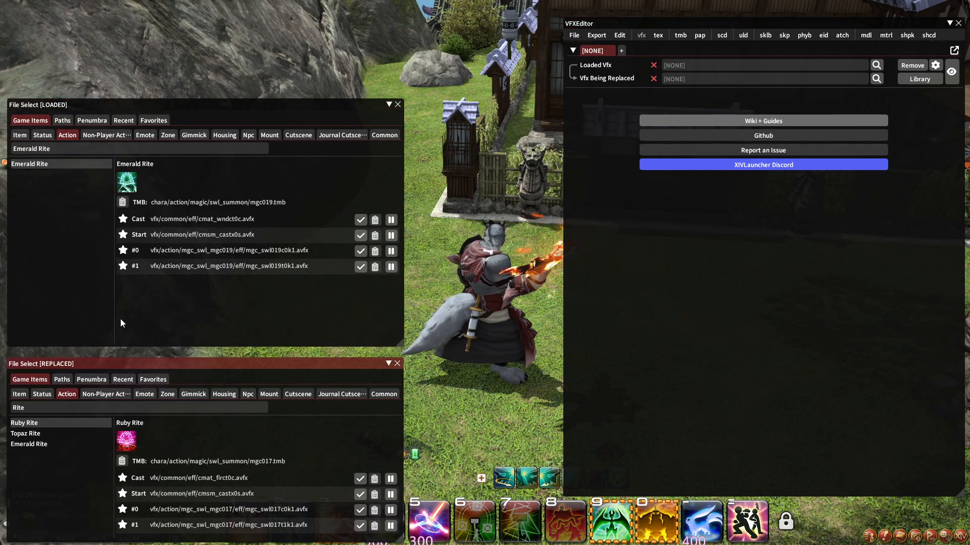
{"action": "left_click_drag", "start_coordinate": [72, 149], "coordinate": [41, 153]}
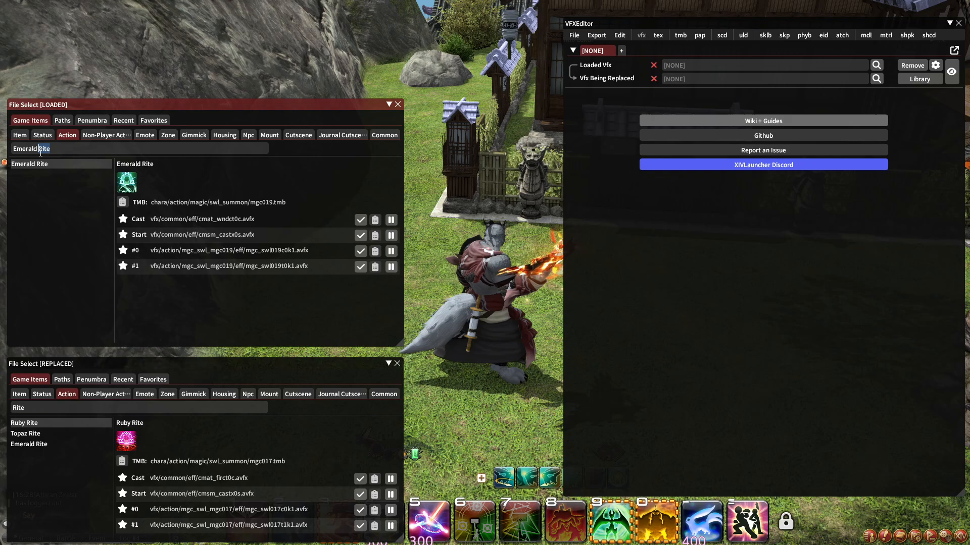
{"action": "type", "text": "Cata"}
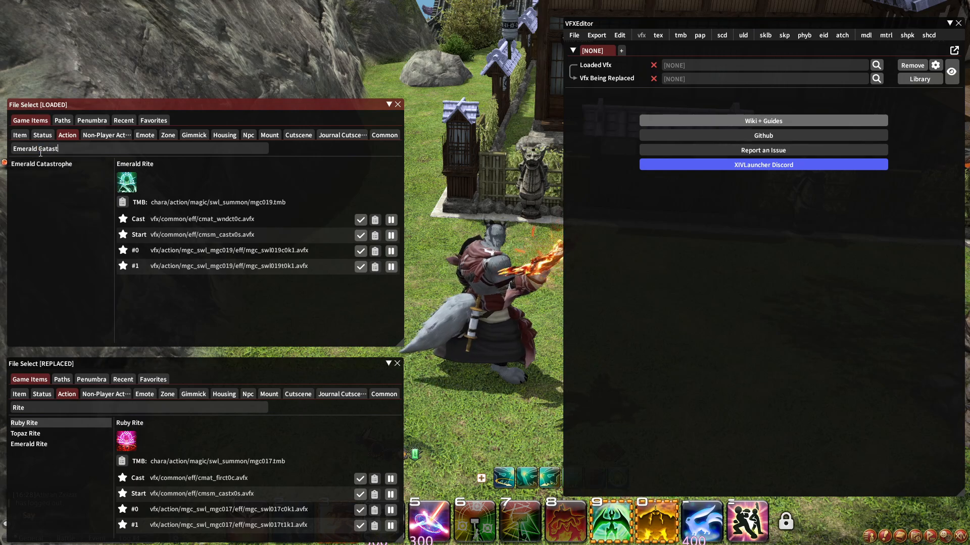
{"action": "type", "text": "st"}
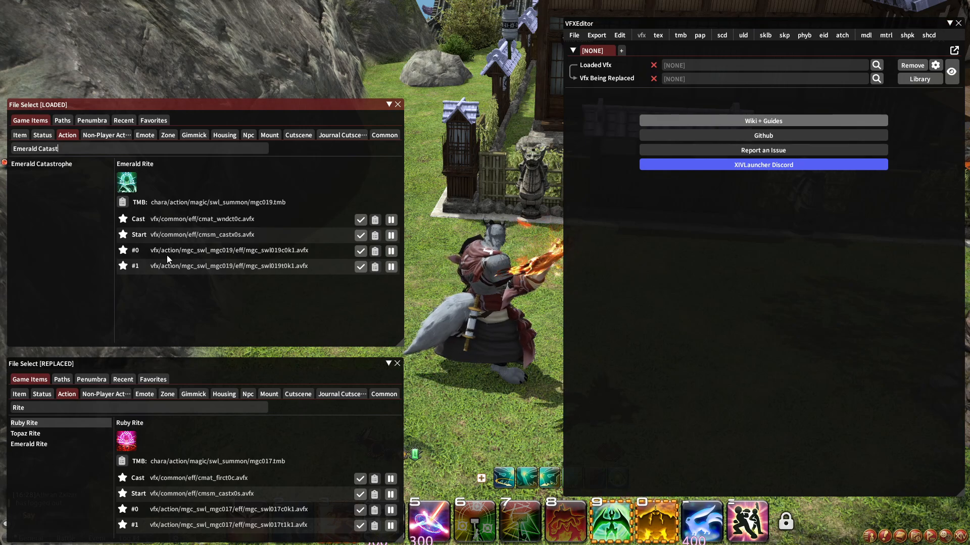
{"action": "left_click", "coordinate": [70, 162]}
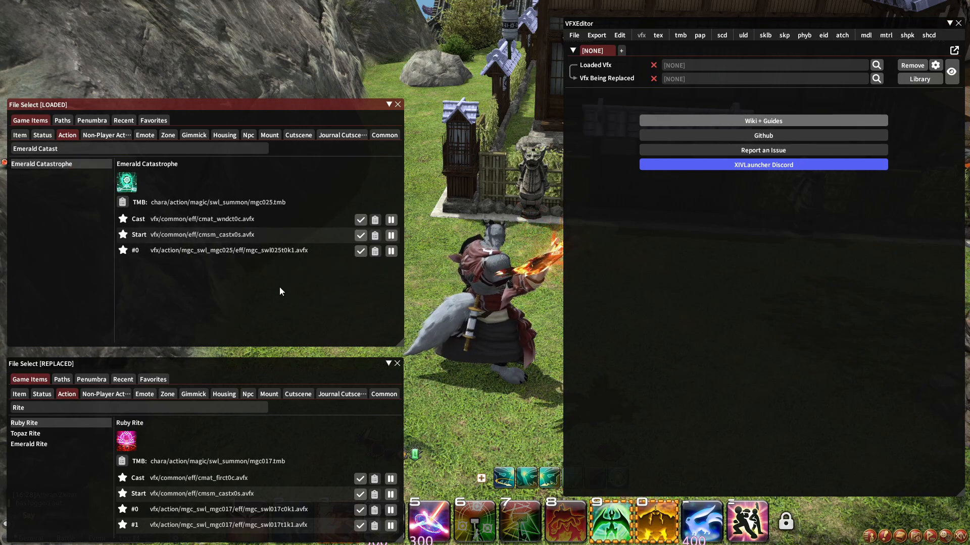
{"action": "left_click", "coordinate": [391, 235]}
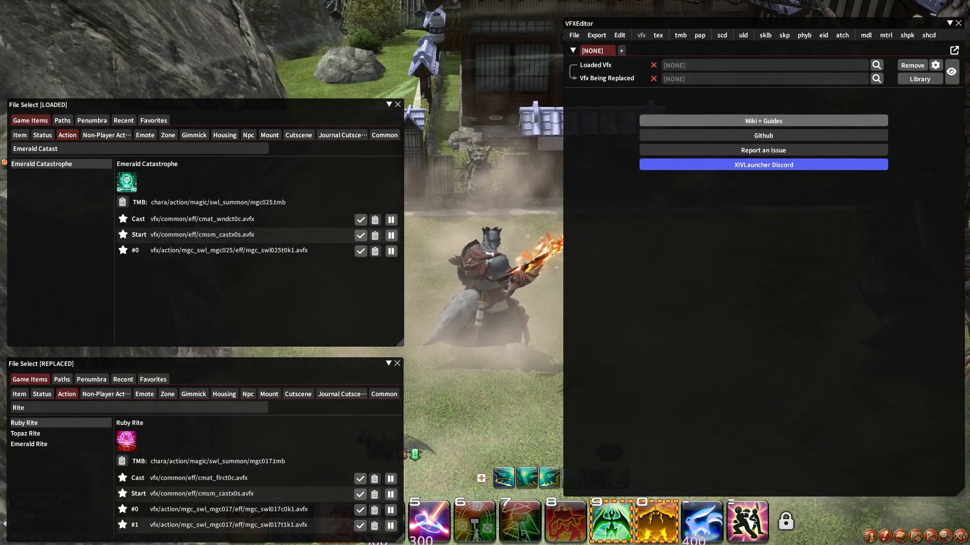
{"action": "left_click", "coordinate": [361, 251]}
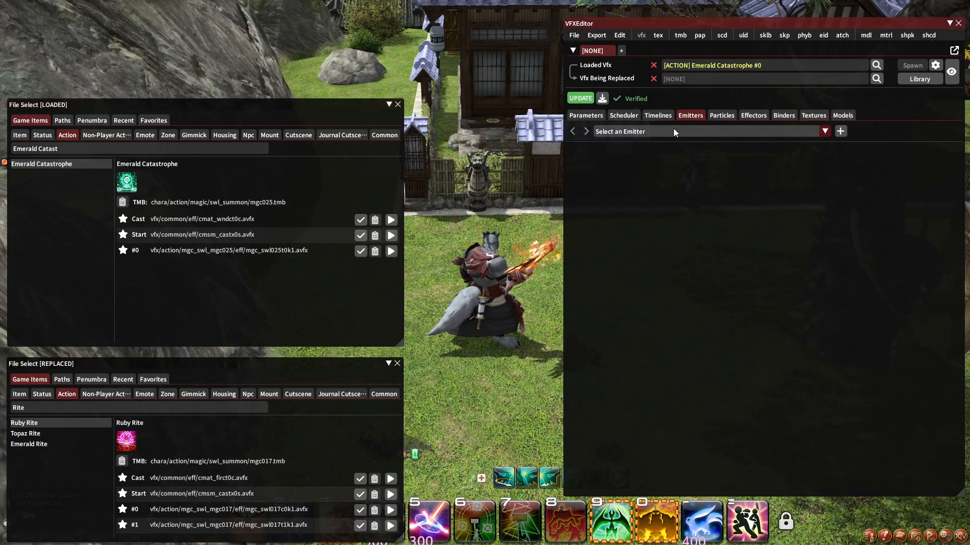
Open Timeline 0 of Emerald Catastrophe and examine its parameters and emitter items.
{"action": "left_click", "coordinate": [657, 115]}
{"action": "left_click", "coordinate": [707, 132]}
{"action": "left_click", "coordinate": [619, 143]}
{"action": "mouse_move", "coordinate": [613, 196]}
{"action": "left_mouse_down"}
{"action": "mouse_move", "coordinate": [607, 276]}
{"action": "mouse_move", "coordinate": [610, 195]}
{"action": "left_mouse_up"}
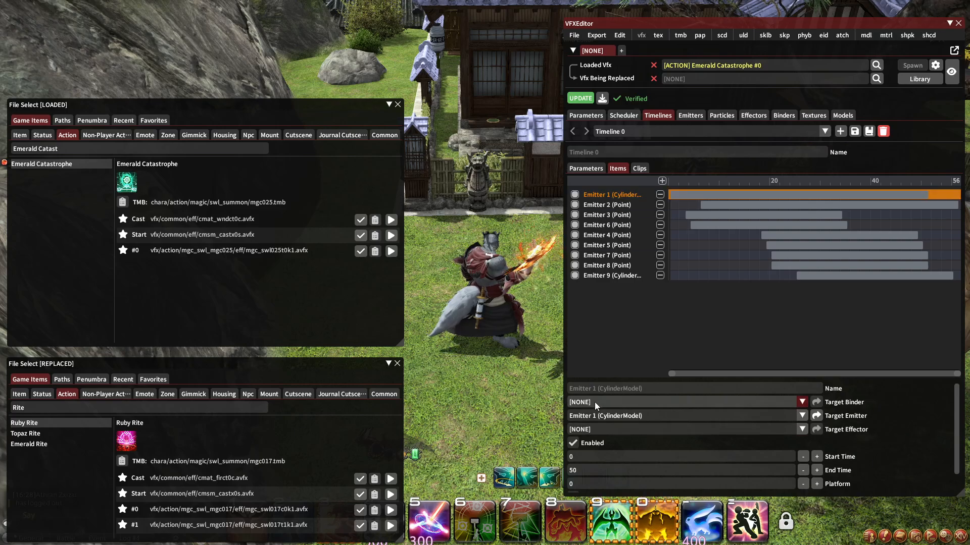
{"action": "left_click", "coordinate": [586, 168]}
{"action": "left_click", "coordinate": [614, 169]}
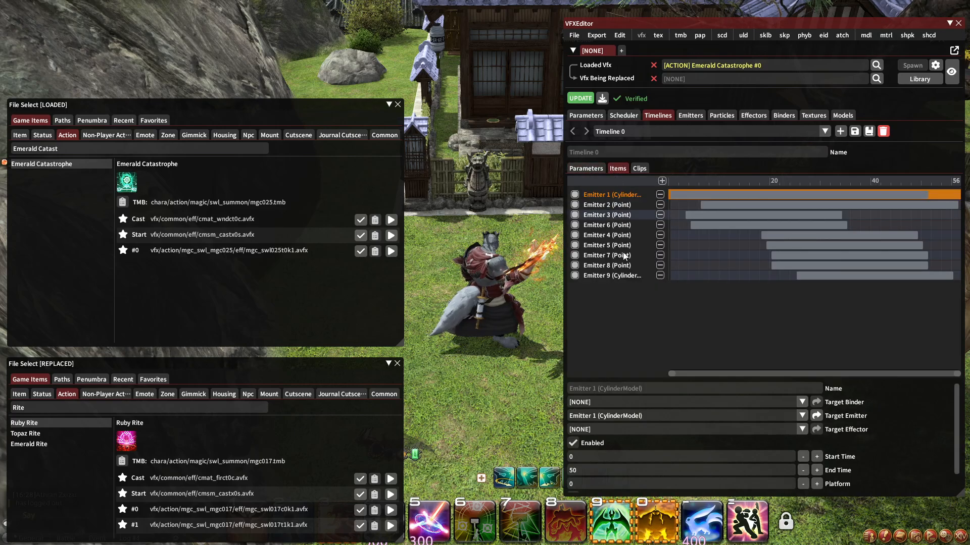
Offset the generate delays of Emitter 2's created particles 5 to 8, setting Particle 6 to 6 and Particle 8 to 16.
{"action": "left_click", "coordinate": [616, 205]}
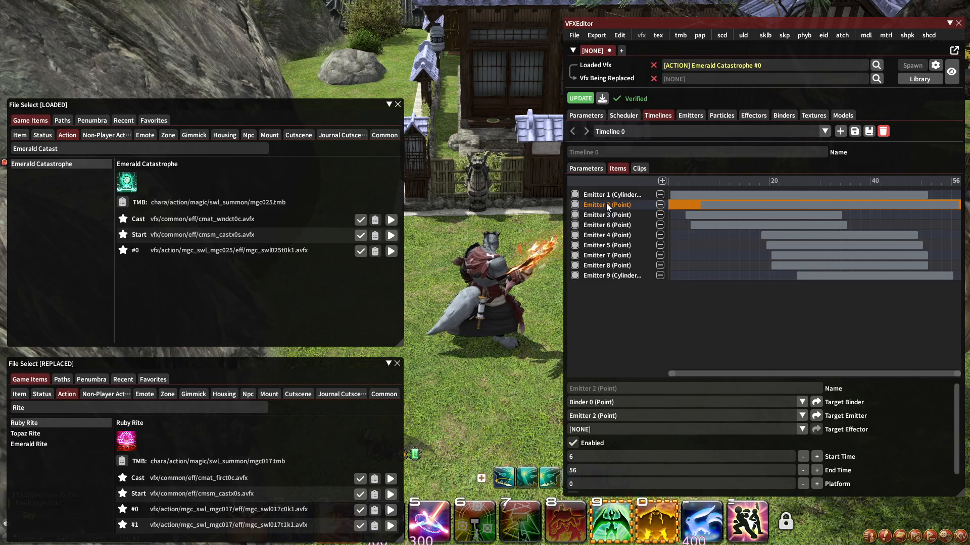
{"action": "left_click", "coordinate": [687, 116]}
{"action": "left_click", "coordinate": [660, 130]}
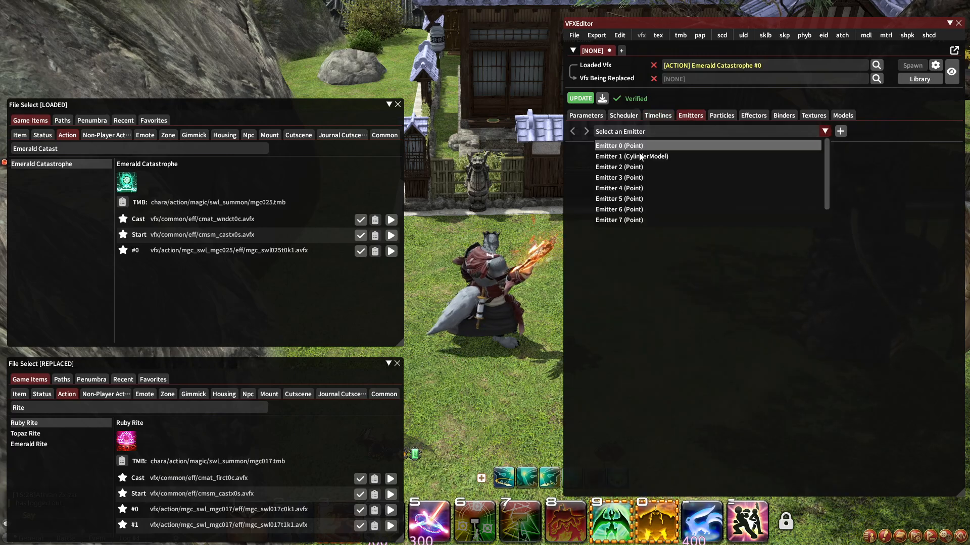
{"action": "left_click", "coordinate": [637, 156]}
{"action": "left_click", "coordinate": [663, 182]}
{"action": "scroll", "coordinate": [711, 421], "scroll_direction": "down", "scroll_amount": 1}
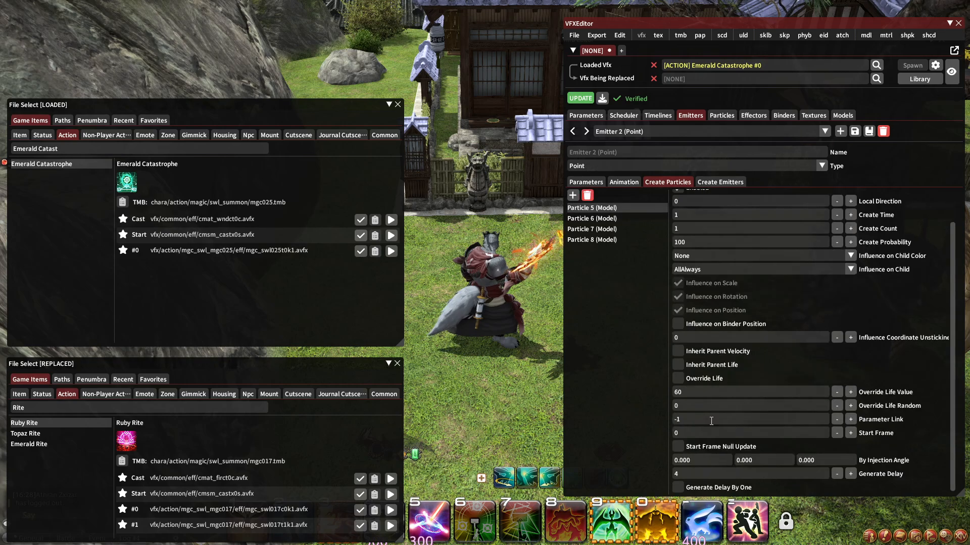
{"action": "left_click", "coordinate": [592, 218]}
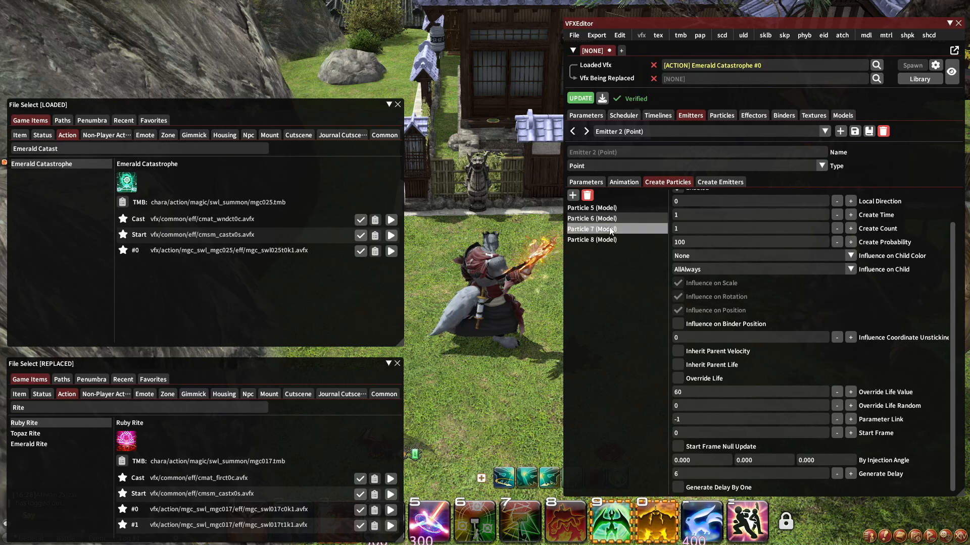
{"action": "left_click", "coordinate": [610, 230]}
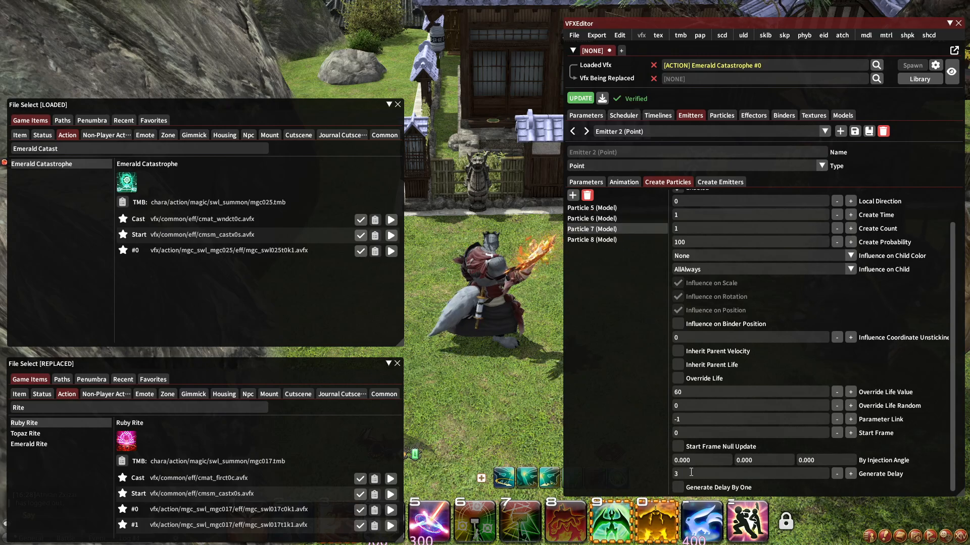
{"action": "left_click", "coordinate": [606, 240]}
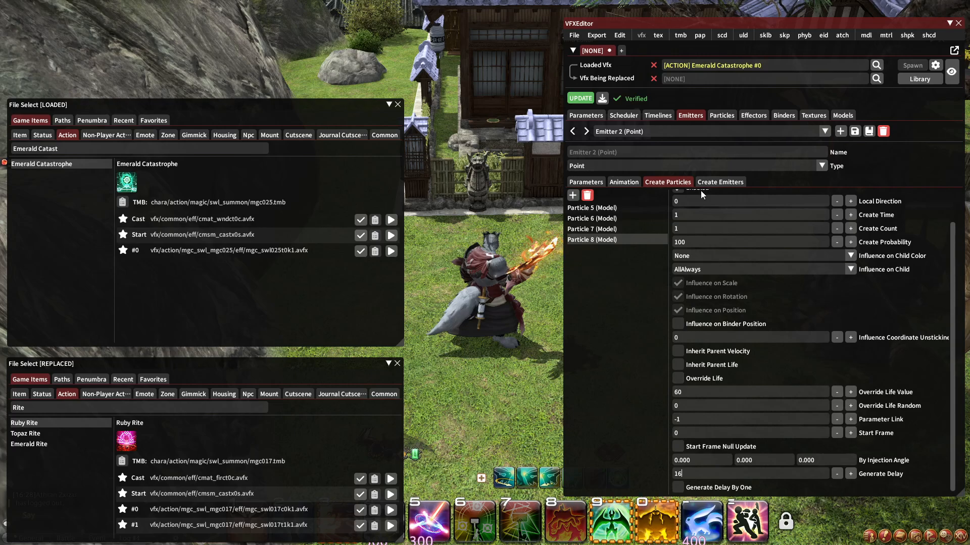
Examine Emitter 2's animation entries, from Scale and Rotation through Create Count Interval and Create Count to Life, for keyframes needing an offset.
{"action": "left_click", "coordinate": [624, 181]}
{"action": "left_click", "coordinate": [592, 269]}
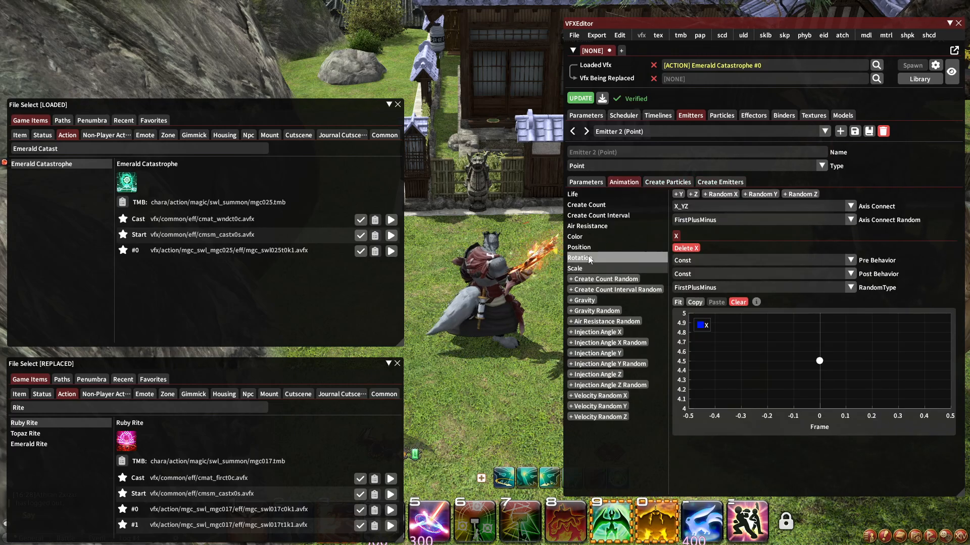
{"action": "left_click", "coordinate": [588, 256]}
{"action": "left_click", "coordinate": [584, 236]}
{"action": "left_click", "coordinate": [584, 227]}
{"action": "left_click", "coordinate": [584, 214]}
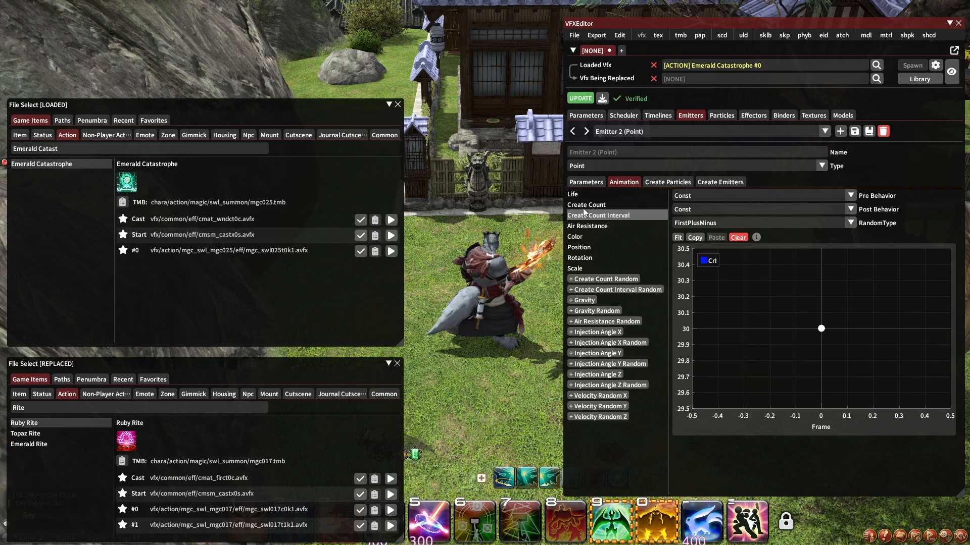
{"action": "left_click", "coordinate": [583, 204]}
{"action": "left_click", "coordinate": [581, 195]}
{"action": "left_click", "coordinate": [629, 134]}
Shift the Emitter 2 item in Timeline 0 to start at 0 and end at 50.
{"action": "left_click", "coordinate": [657, 115]}
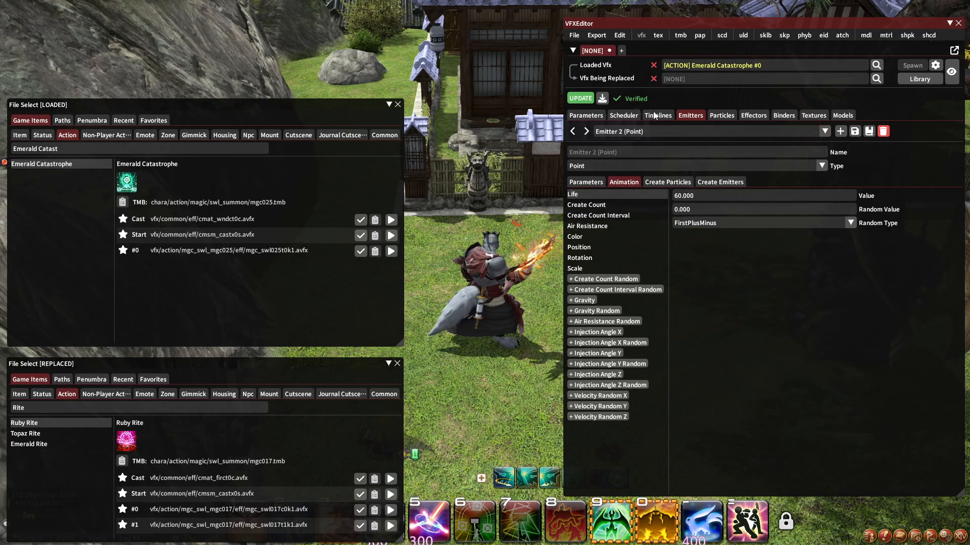
{"action": "left_click", "coordinate": [658, 115]}
{"action": "left_click", "coordinate": [717, 204]}
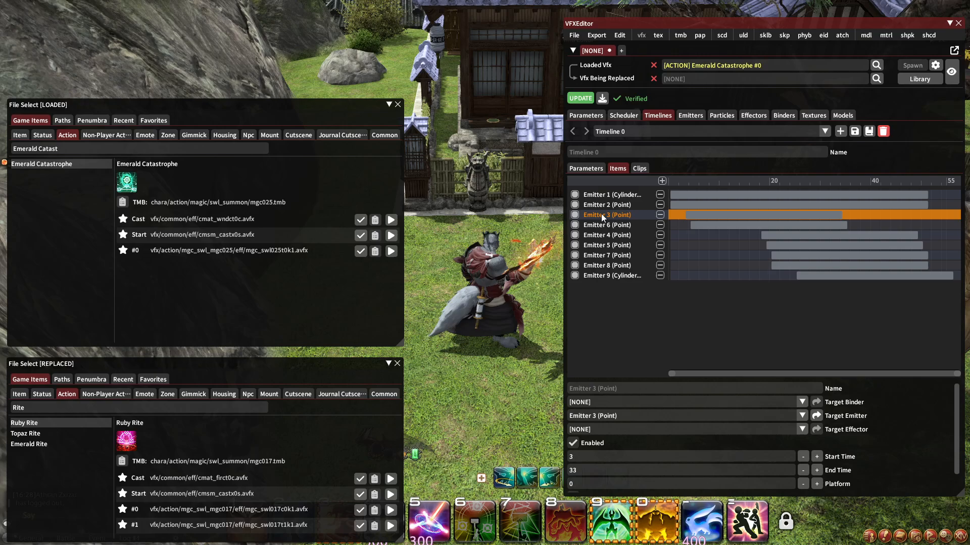
{"action": "left_click", "coordinate": [690, 117]}
{"action": "left_click", "coordinate": [671, 131]}
{"action": "left_click", "coordinate": [659, 156]}
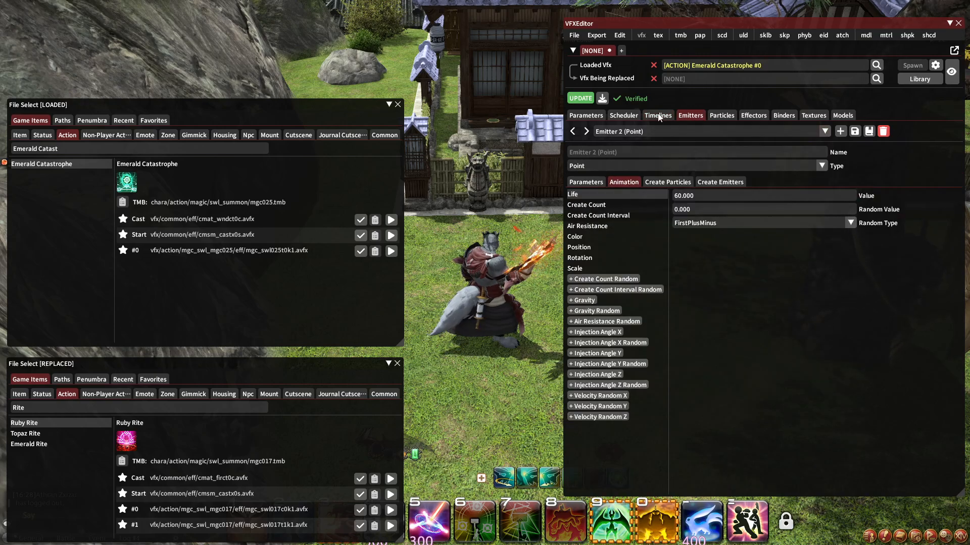
{"action": "left_click", "coordinate": [658, 115]}
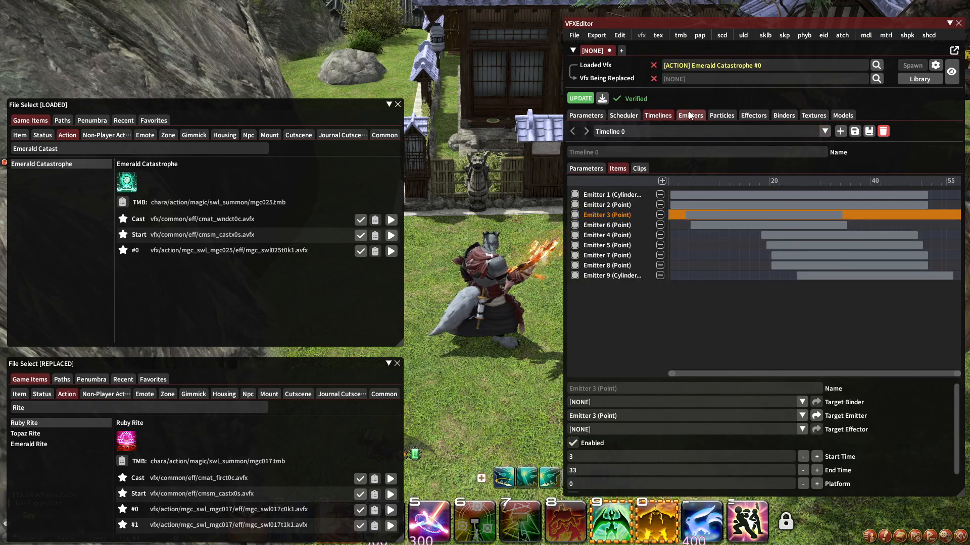
Offset the generate delays of Emitter 3's created particles 9 to 13 by the emitter's timeline start time of 3.
{"action": "left_click", "coordinate": [689, 115]}
{"action": "left_click", "coordinate": [662, 133]}
{"action": "left_click", "coordinate": [632, 175]}
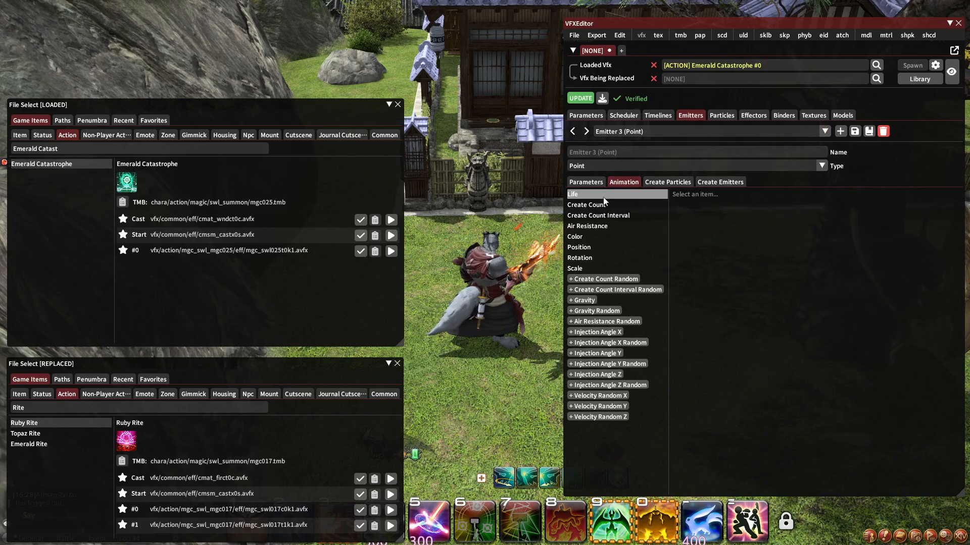
{"action": "left_click", "coordinate": [646, 184]}
{"action": "left_click", "coordinate": [612, 208]}
{"action": "scroll", "coordinate": [702, 427], "scroll_direction": "down", "scroll_amount": 2}
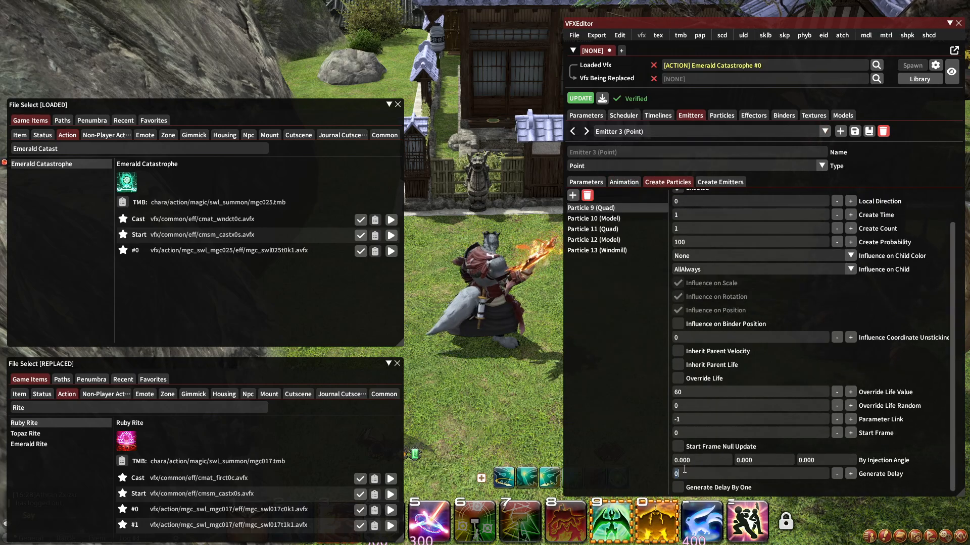
{"action": "left_click", "coordinate": [594, 218]}
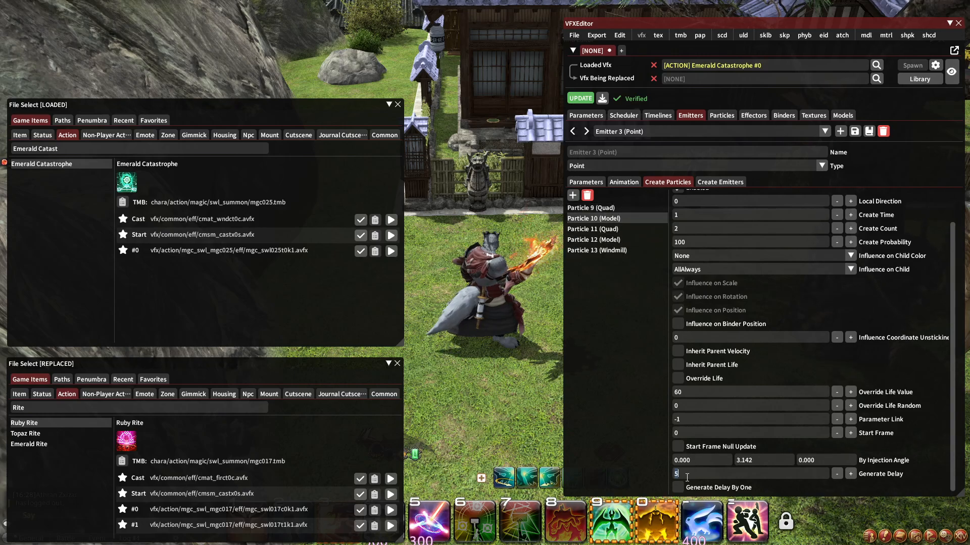
{"action": "left_click", "coordinate": [593, 229]}
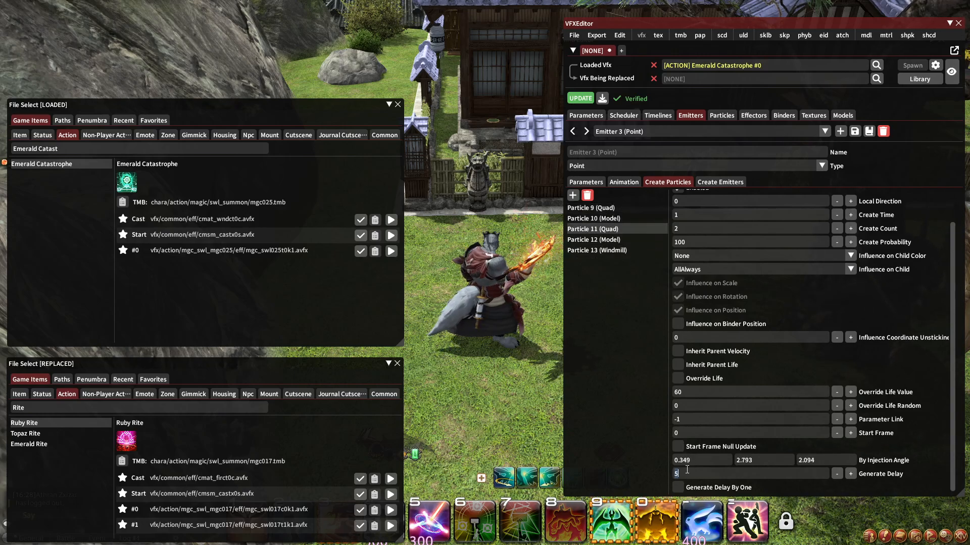
{"action": "left_click", "coordinate": [594, 239]}
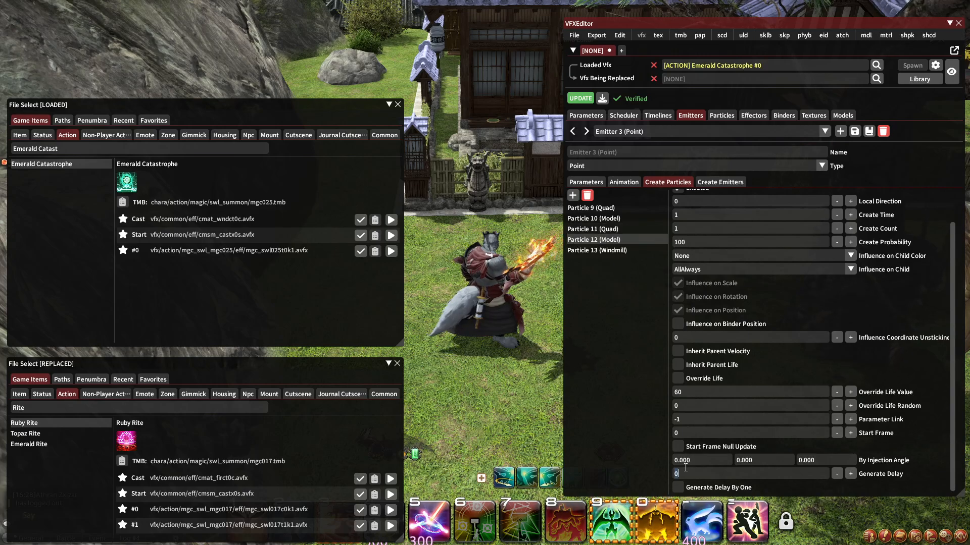
{"action": "left_click", "coordinate": [601, 250]}
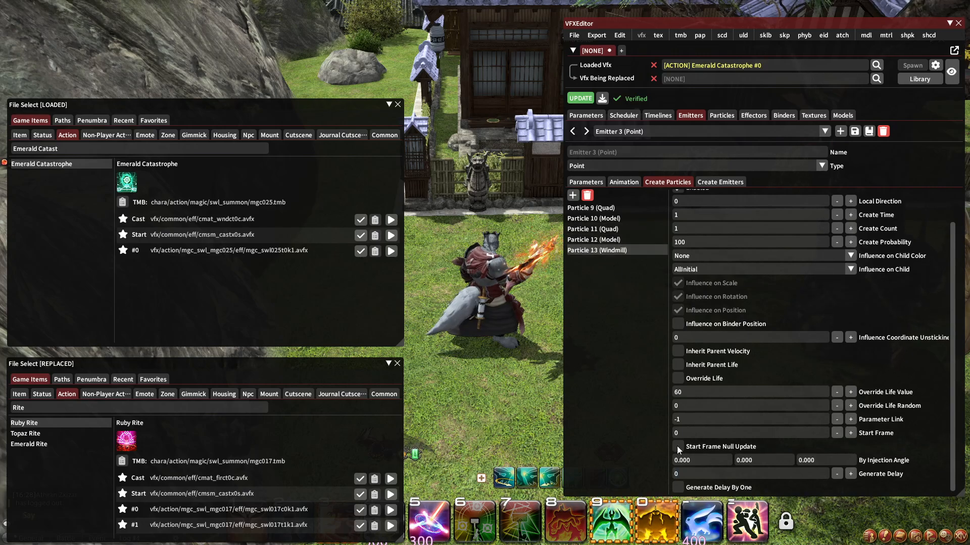
Move Emitter 3's Create Count keyframes, setting the last one's time to 5 and the first one's to 3.
{"action": "left_click", "coordinate": [624, 181]}
{"action": "left_click", "coordinate": [591, 205]}
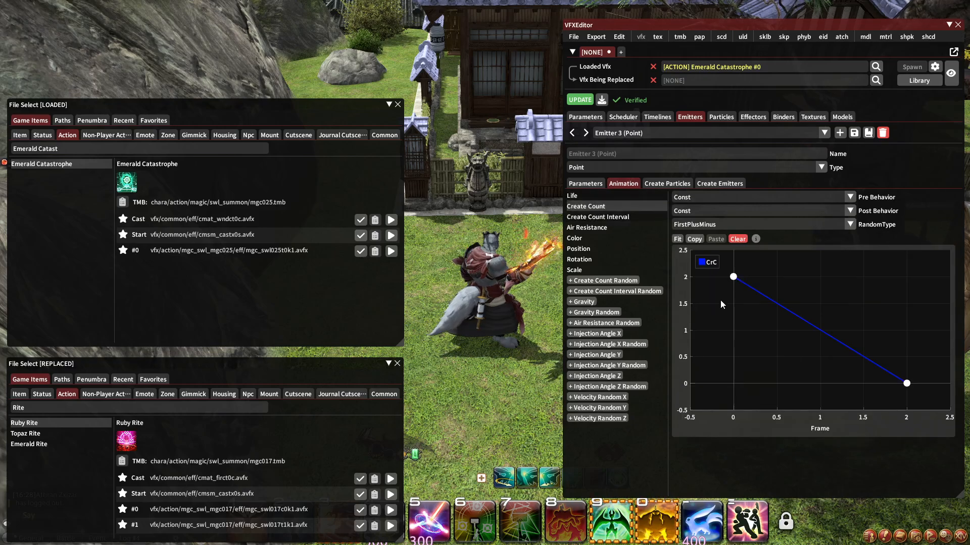
{"action": "left_click", "coordinate": [906, 383]}
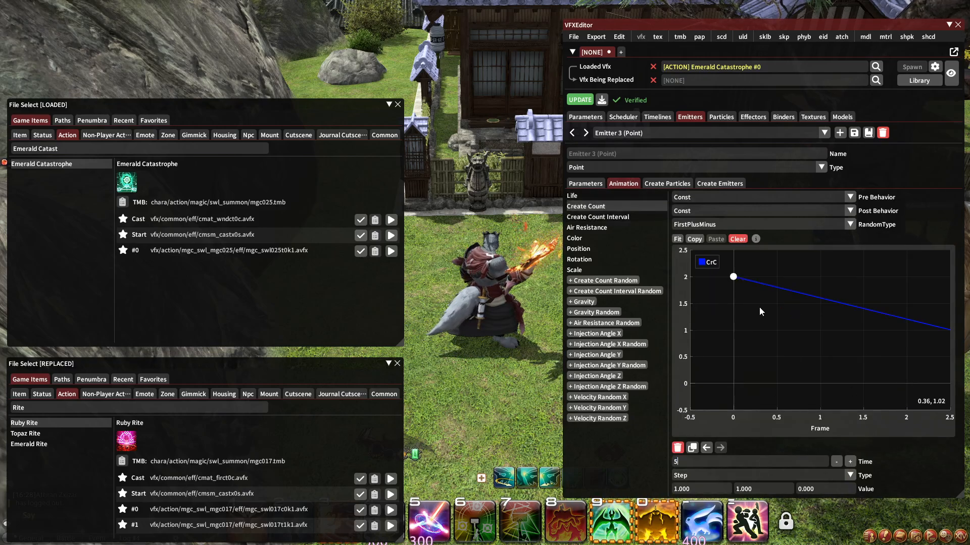
{"action": "left_click", "coordinate": [732, 277]}
{"action": "left_click", "coordinate": [746, 461]}
{"action": "type", "text": "3"}
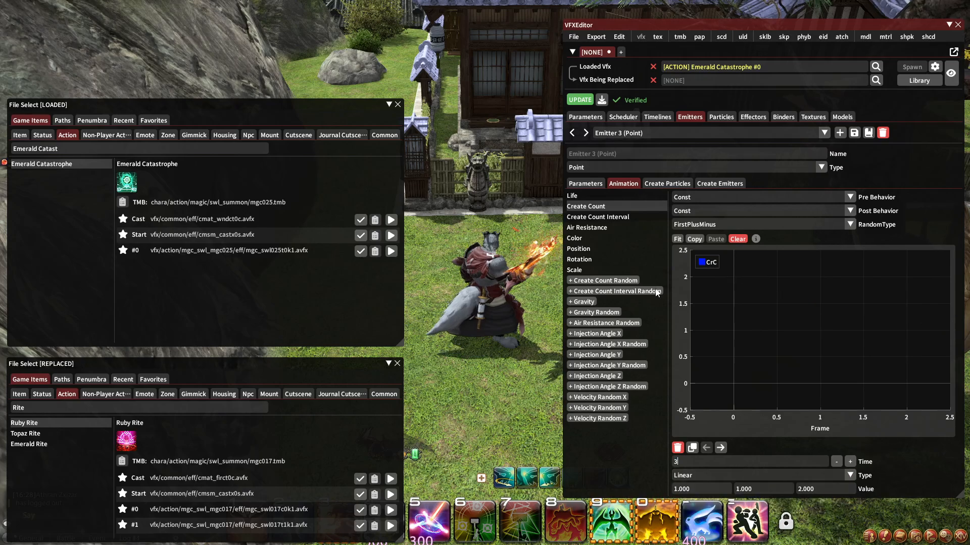
Check Emitter 3's remaining animation curves and move its Scale X keyframes to times 21 and 3.
{"action": "left_click", "coordinate": [586, 217]}
{"action": "left_click", "coordinate": [578, 238]}
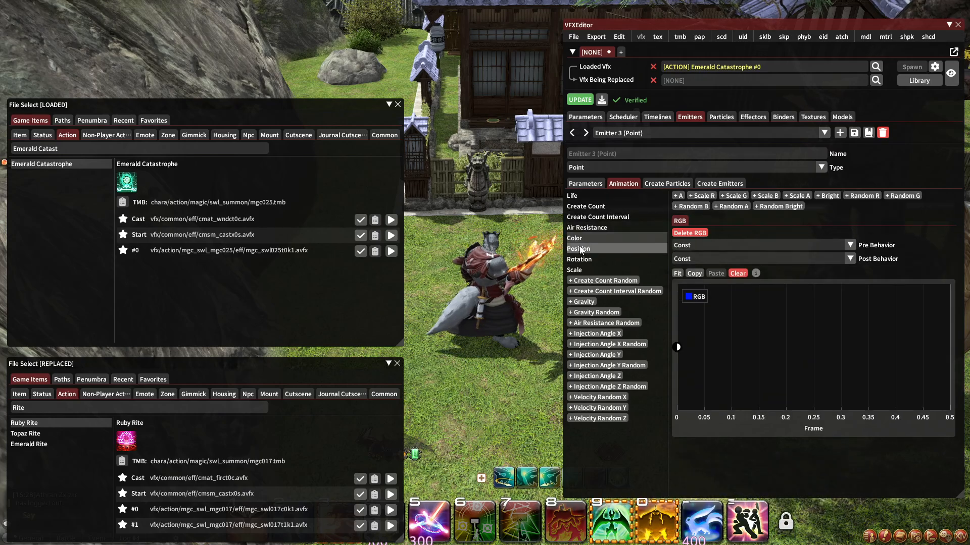
{"action": "left_click", "coordinate": [579, 249]}
{"action": "left_click", "coordinate": [579, 259]}
{"action": "left_click", "coordinate": [577, 270]}
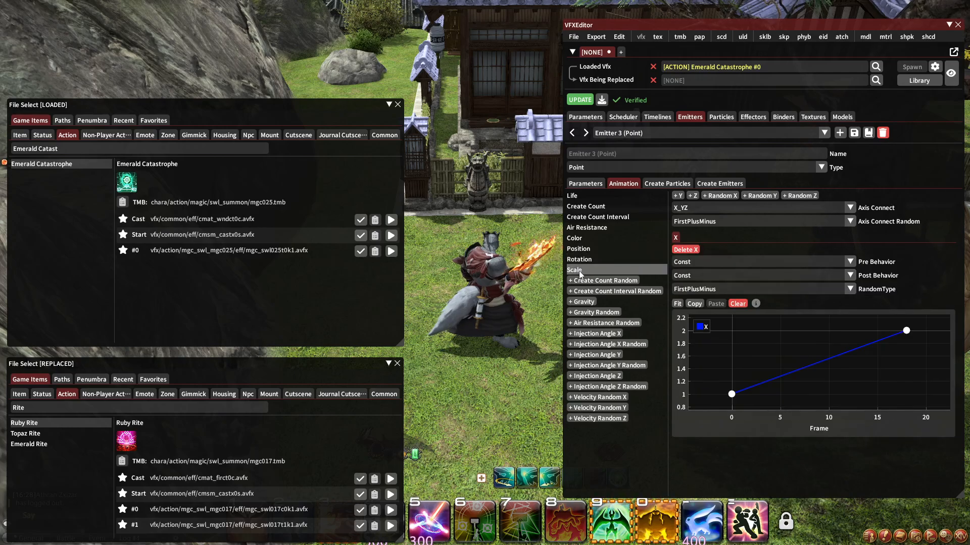
{"action": "left_click", "coordinate": [907, 332]}
{"action": "left_click", "coordinate": [709, 461]}
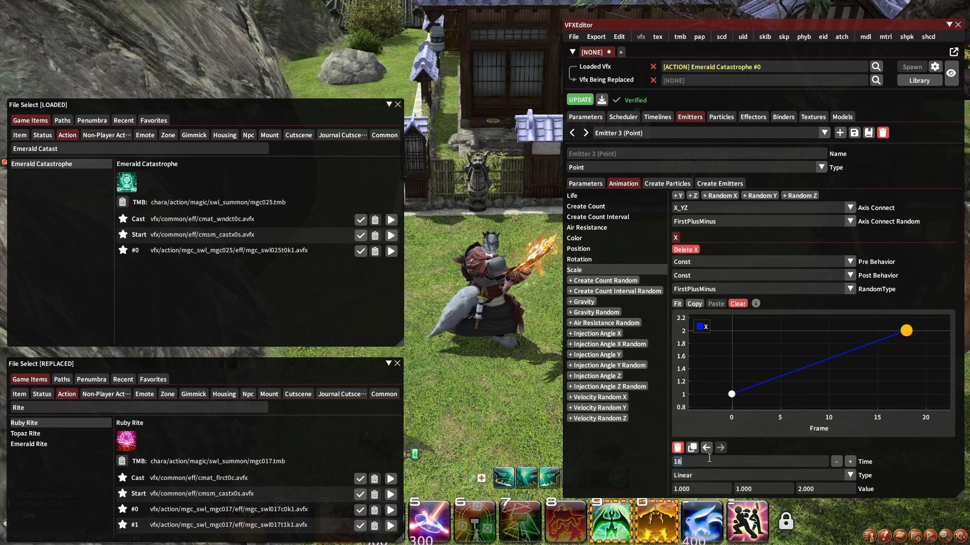
{"action": "type", "text": "21"}
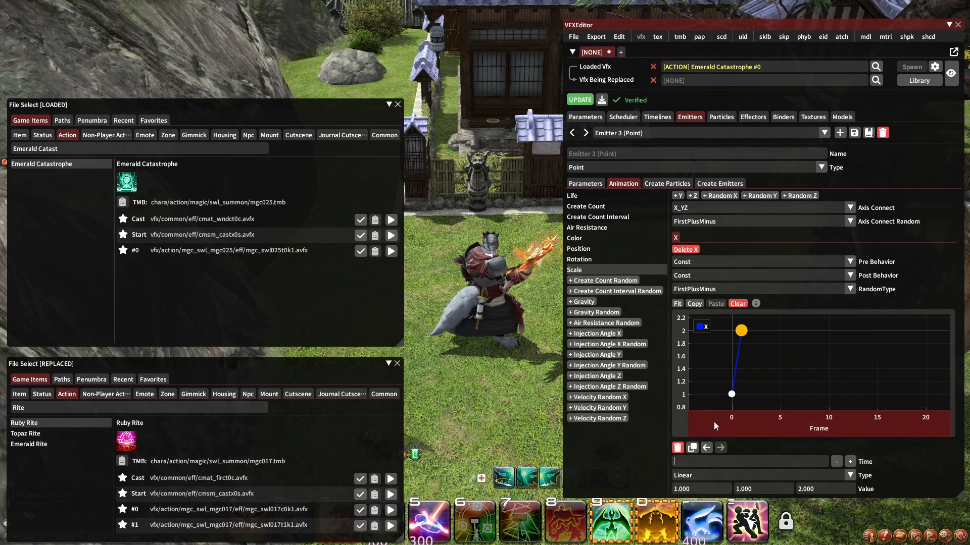
{"action": "left_click", "coordinate": [706, 447]}
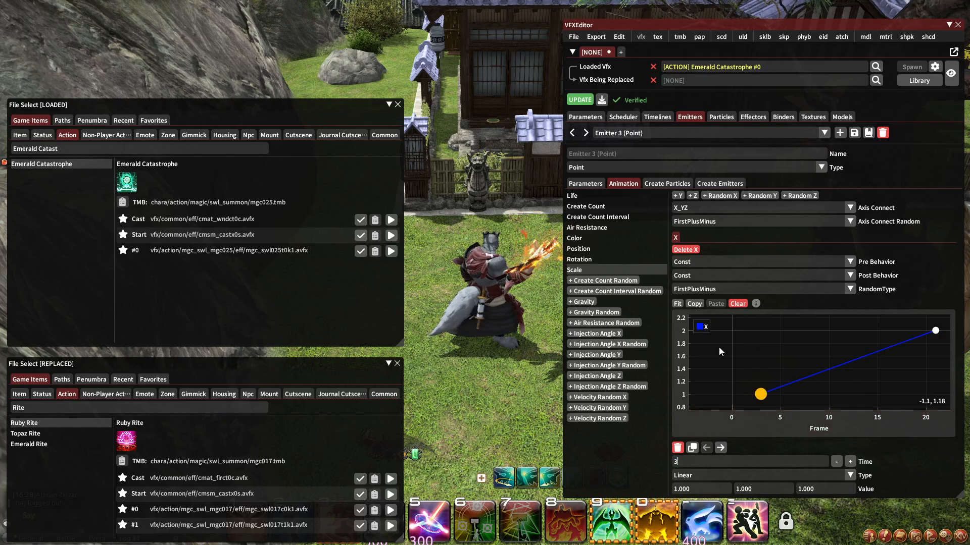
Shift the Emitter 3 item in Timeline 0 to start at 0 and end at 30, and select the Emitter 6 item.
{"action": "left_click", "coordinate": [657, 116]}
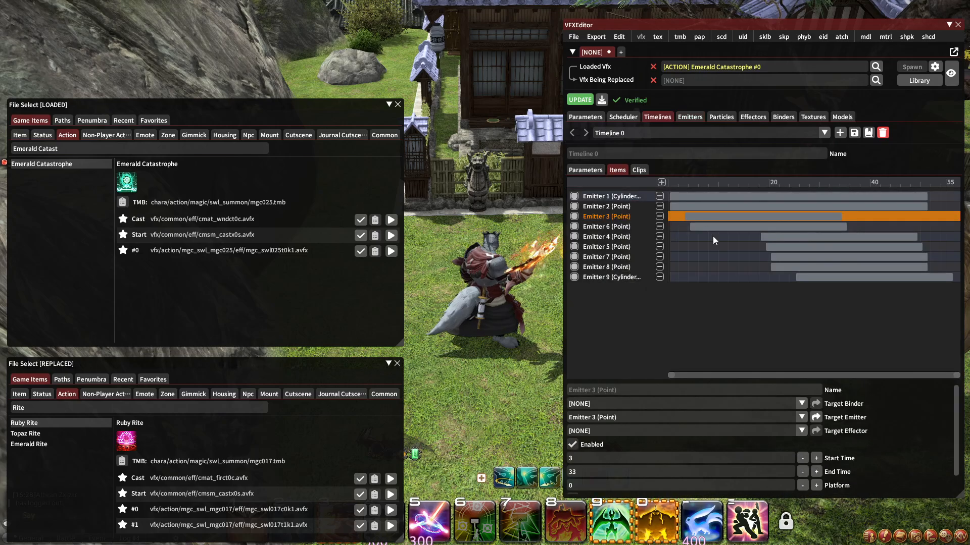
{"action": "left_click", "coordinate": [612, 227]}
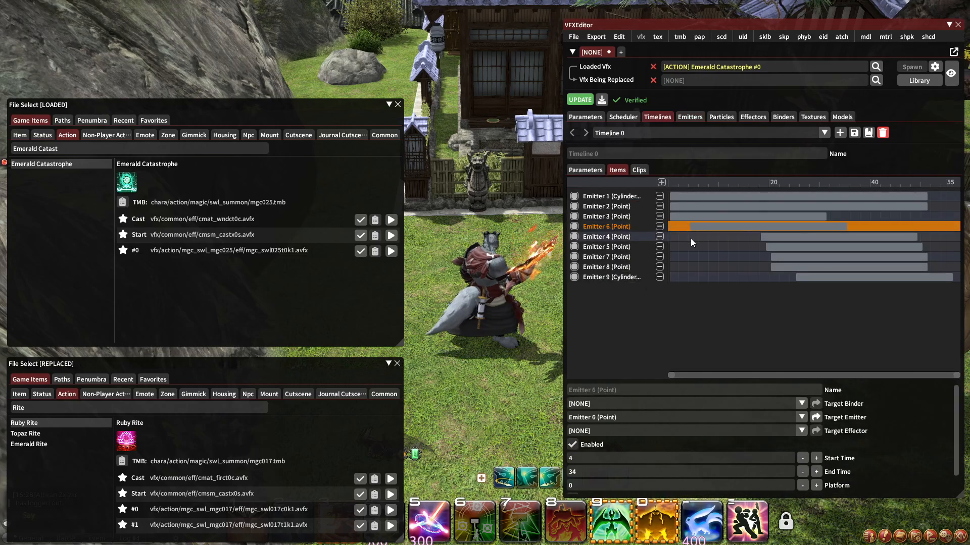
Set a generate delay of 4 on Emitter 4's created particles, working through Particle 14 to Particle 19.
{"action": "left_click", "coordinate": [690, 117]}
{"action": "left_click", "coordinate": [657, 134]}
{"action": "left_click", "coordinate": [635, 184]}
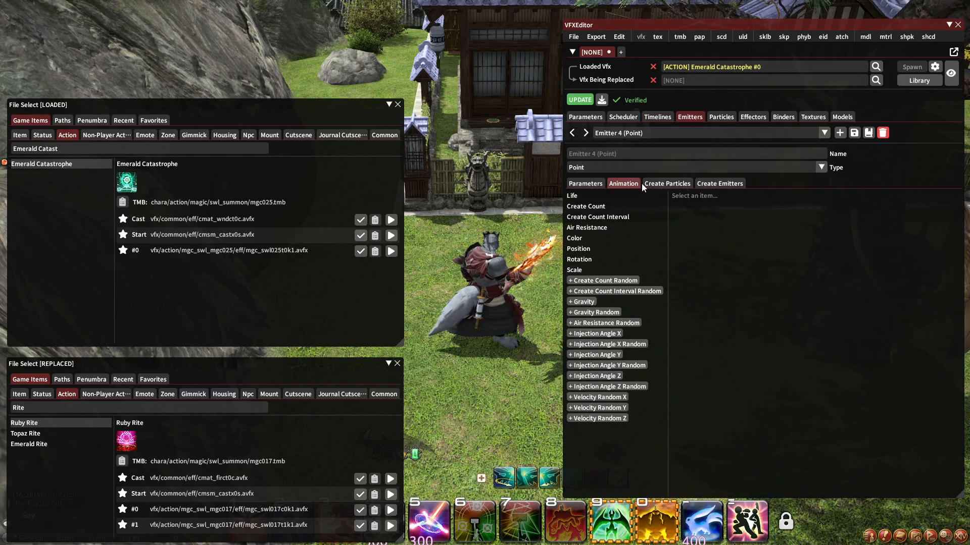
{"action": "left_click", "coordinate": [644, 183]}
{"action": "left_click", "coordinate": [592, 209]}
{"action": "scroll", "coordinate": [699, 471], "scroll_direction": "down", "scroll_amount": 1}
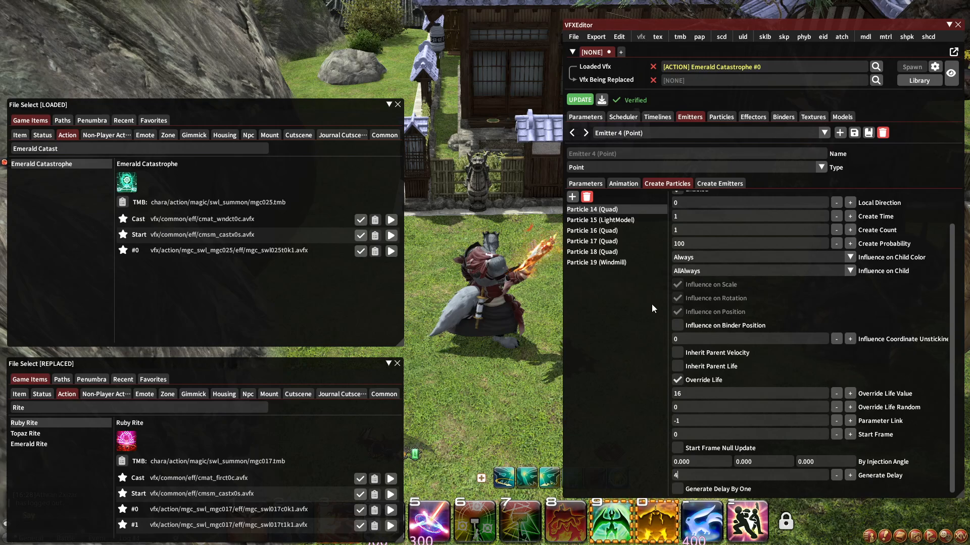
{"action": "left_click", "coordinate": [621, 221]}
{"action": "left_click", "coordinate": [606, 231]}
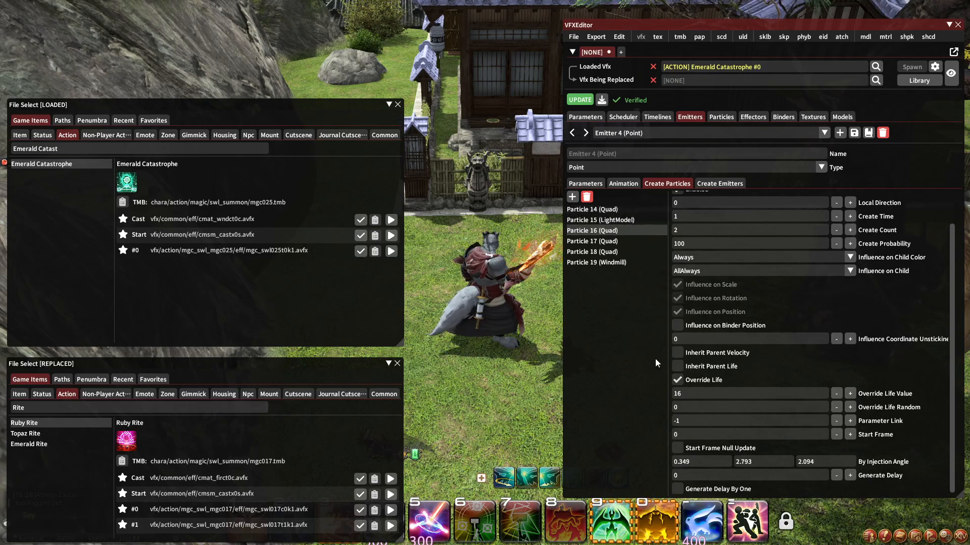
{"action": "left_click", "coordinate": [611, 241]}
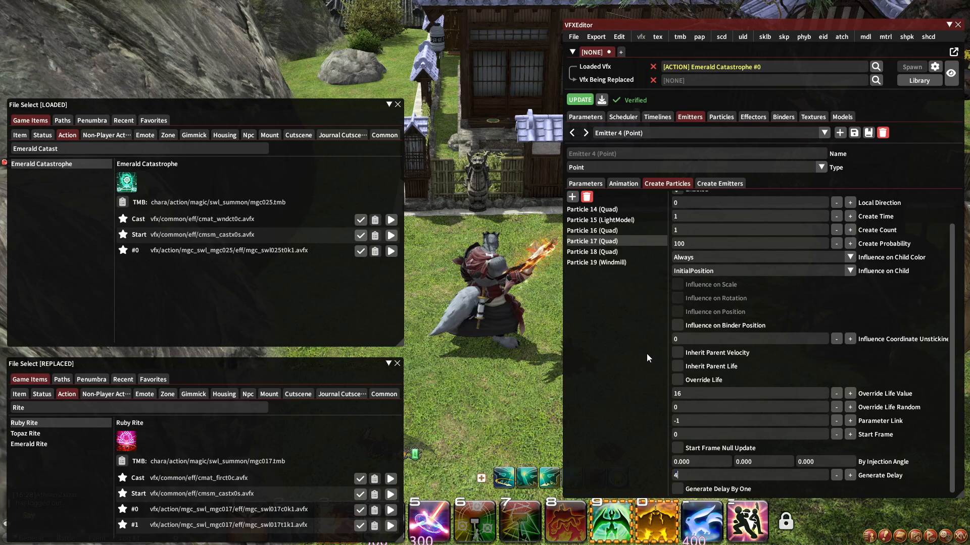
{"action": "left_click", "coordinate": [606, 252]}
{"action": "left_click", "coordinate": [593, 262]}
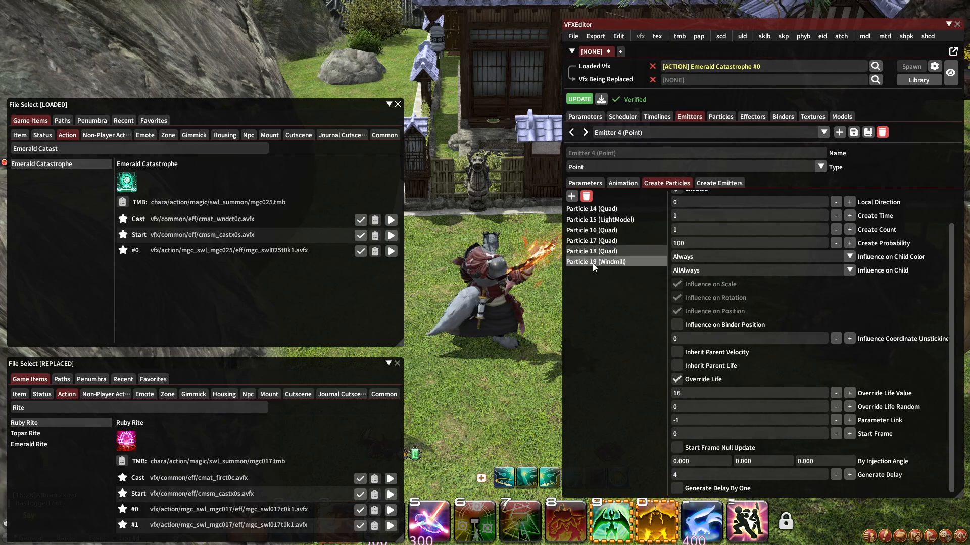
Check Emitter 4's created emitters and animation curves, and move the last two keyframes of its Color A curve to times 20 and 18.
{"action": "left_click", "coordinate": [719, 183]}
{"action": "left_click", "coordinate": [667, 183]}
{"action": "left_click", "coordinate": [623, 183]}
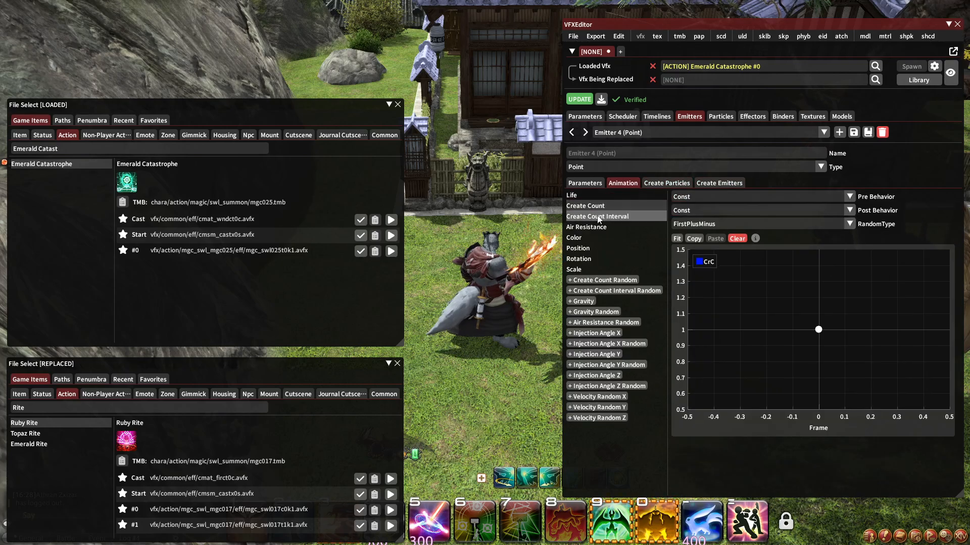
{"action": "left_click", "coordinate": [598, 217]}
{"action": "left_click", "coordinate": [589, 227]}
{"action": "left_click", "coordinate": [591, 237]}
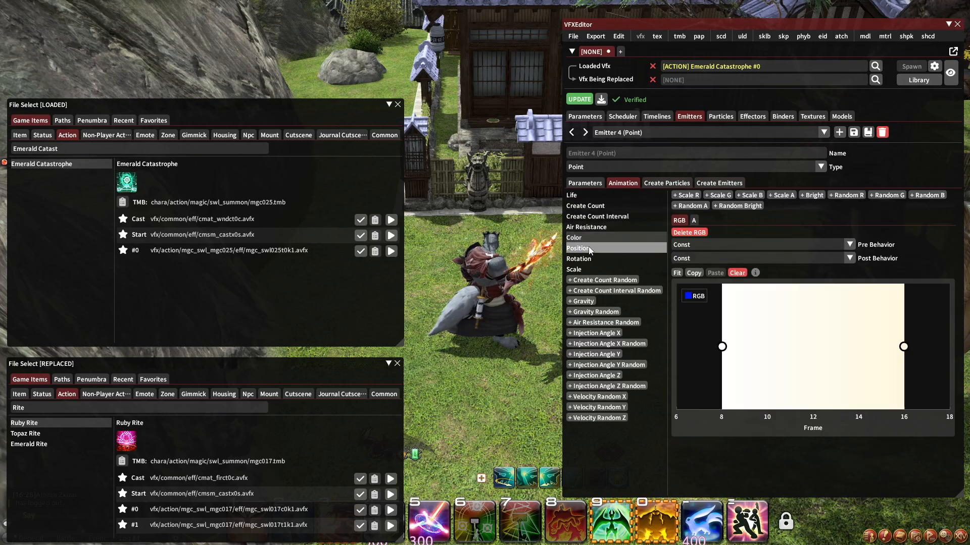
{"action": "left_click", "coordinate": [694, 221]}
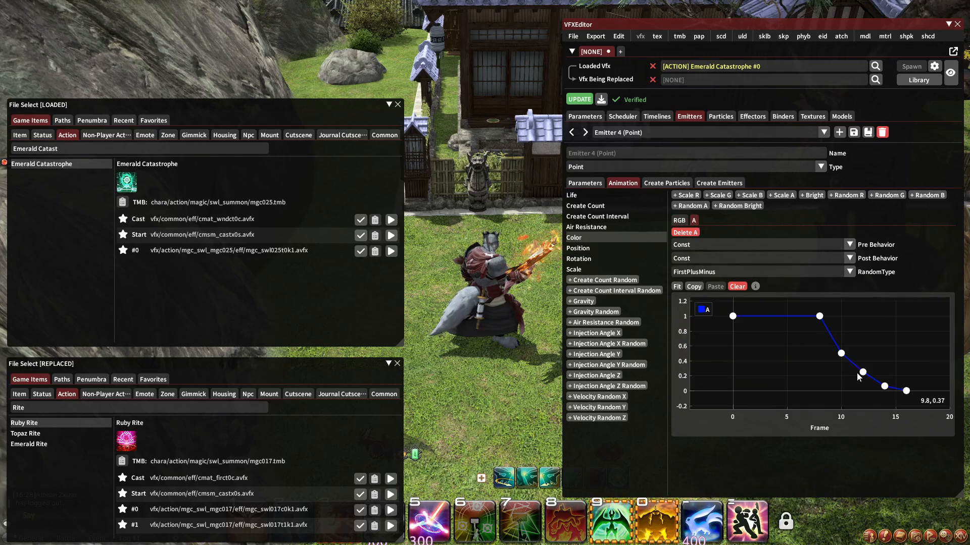
{"action": "left_click", "coordinate": [907, 392]}
{"action": "left_click", "coordinate": [715, 461]}
{"action": "type", "text": "19"}
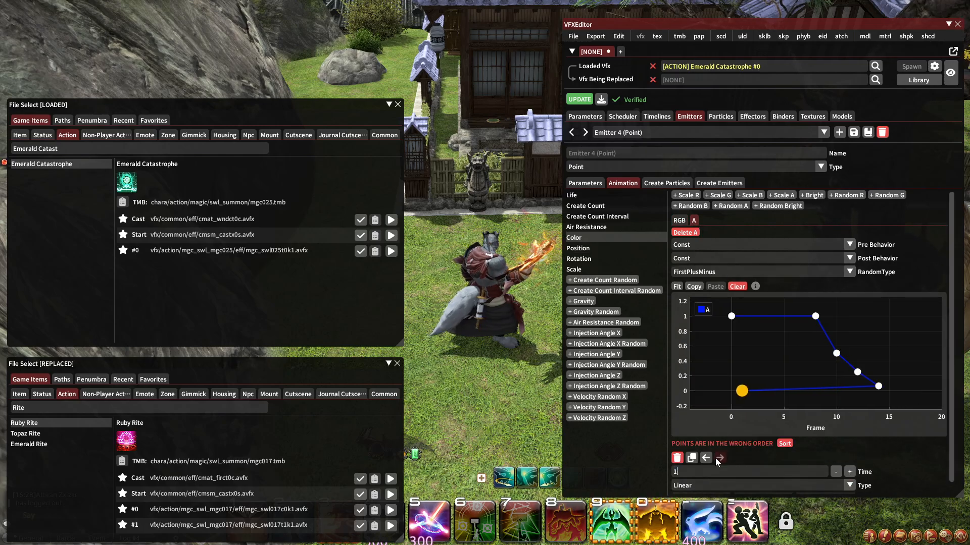
{"action": "key", "text": "BackSpace"}
{"action": "key", "text": "BackSpace"}
{"action": "type", "text": "20"}
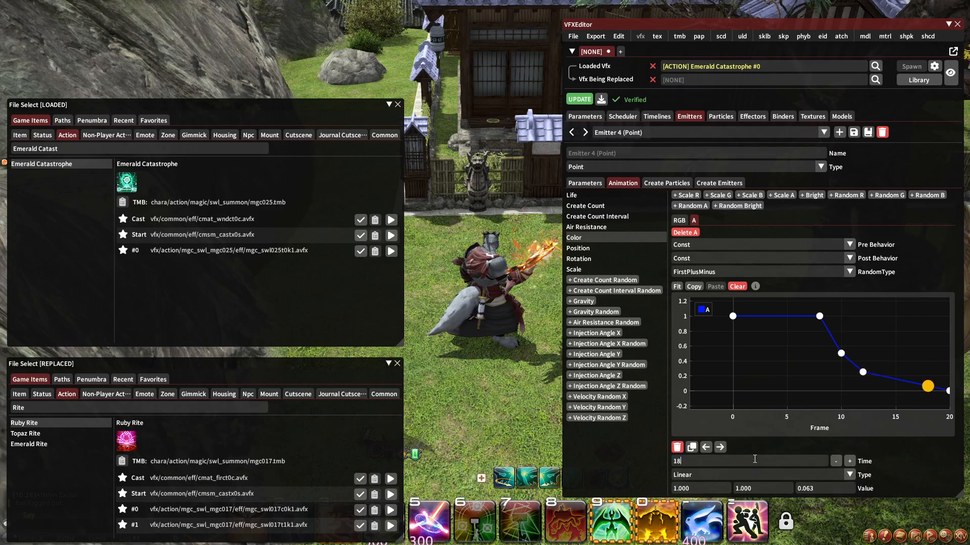
Move the next three Color A keyframes of Emitter 4 to times 16, 14 and 12, and select the first keyframe.
{"action": "type", "text": "16"}
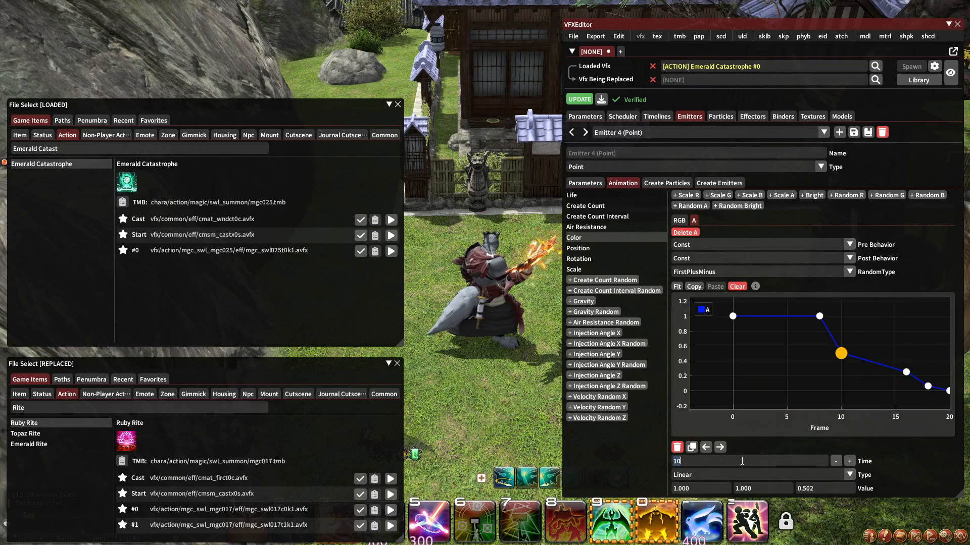
{"action": "type", "text": "14"}
{"action": "left_click", "coordinate": [819, 316]}
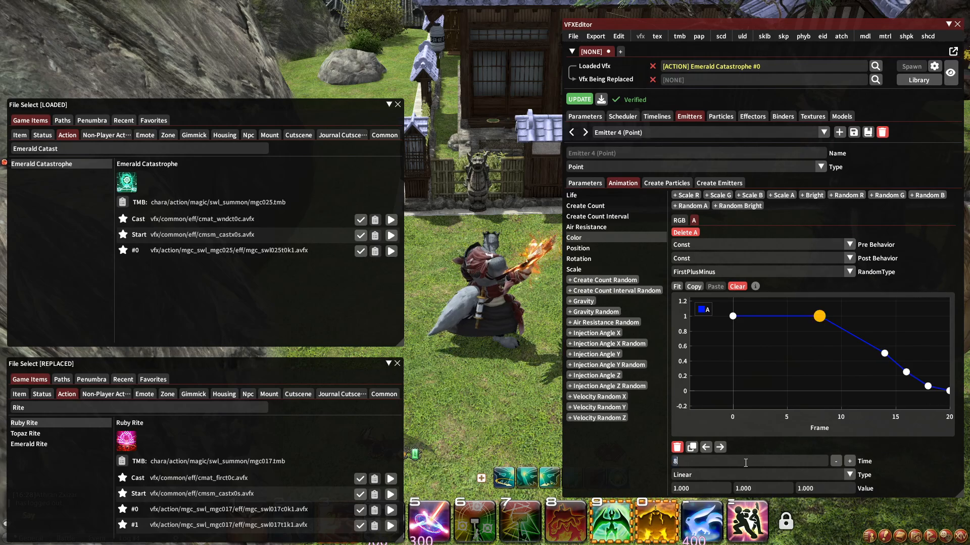
{"action": "key", "text": "BackSpace"}
{"action": "type", "text": "12"}
{"action": "left_click", "coordinate": [733, 316]}
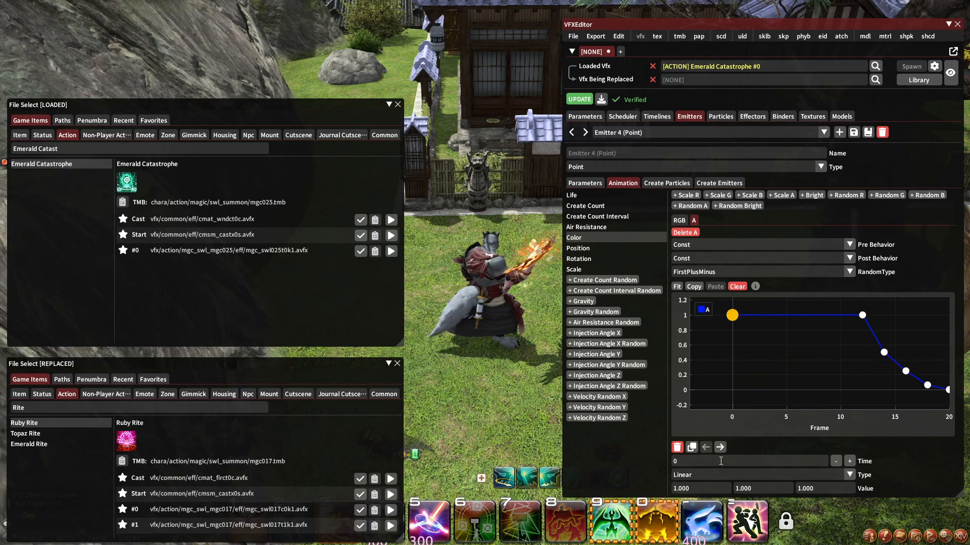
Check Emitter 4's Position and Rotation curves, and move the last two Scale X keyframes to times 20 and 12.
{"action": "left_click", "coordinate": [589, 249]}
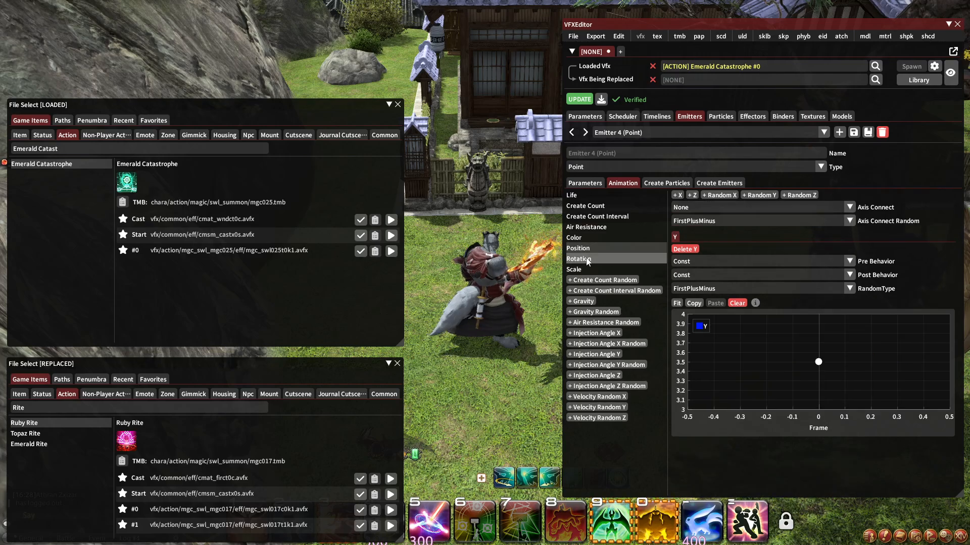
{"action": "left_click", "coordinate": [581, 258]}
{"action": "left_click", "coordinate": [583, 268]}
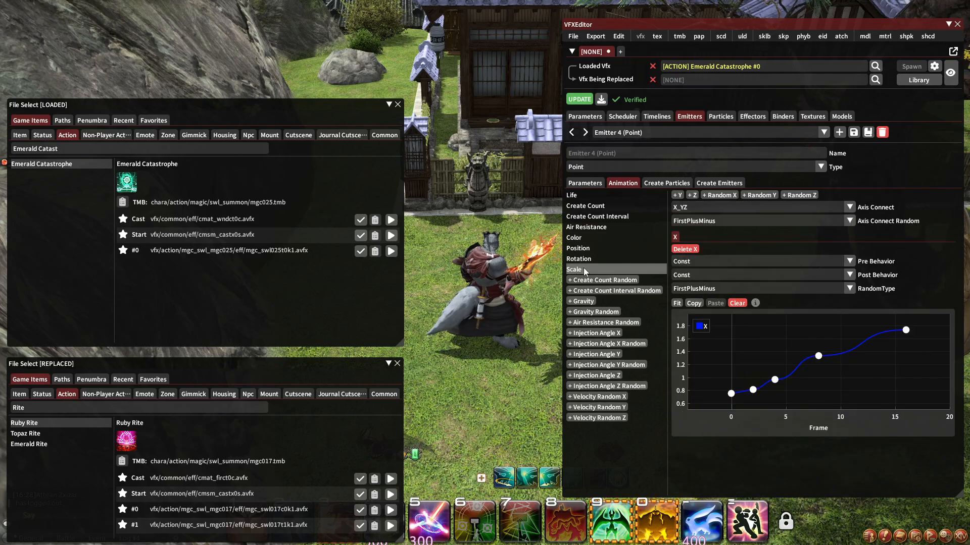
{"action": "left_click", "coordinate": [906, 330]}
{"action": "double_click", "coordinate": [705, 462]}
{"action": "type", "text": "20"}
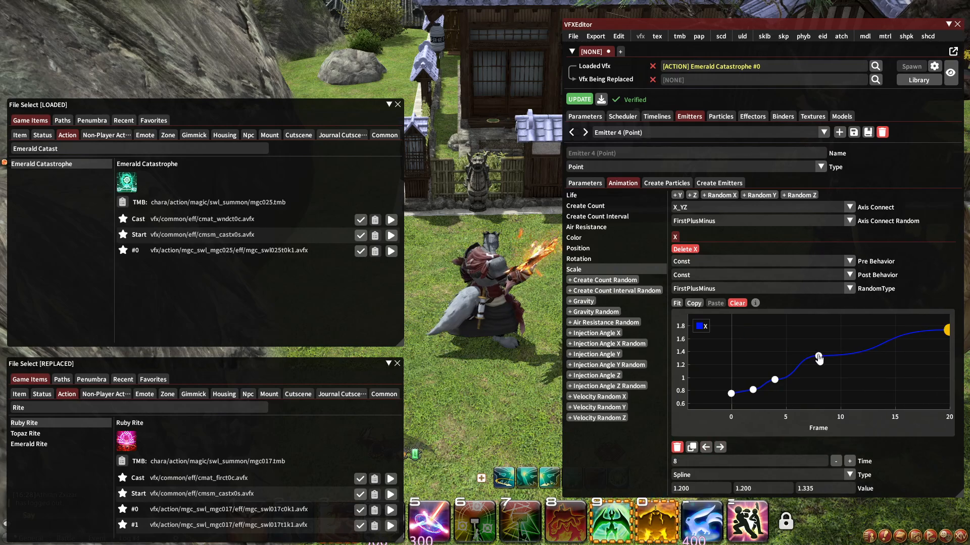
{"action": "left_click", "coordinate": [737, 464]}
{"action": "type", "text": "12"}
Move the first three Scale X keyframes of Emitter 4 to times 4, 6 and 8, working from the third back to the first.
{"action": "left_click", "coordinate": [775, 379]}
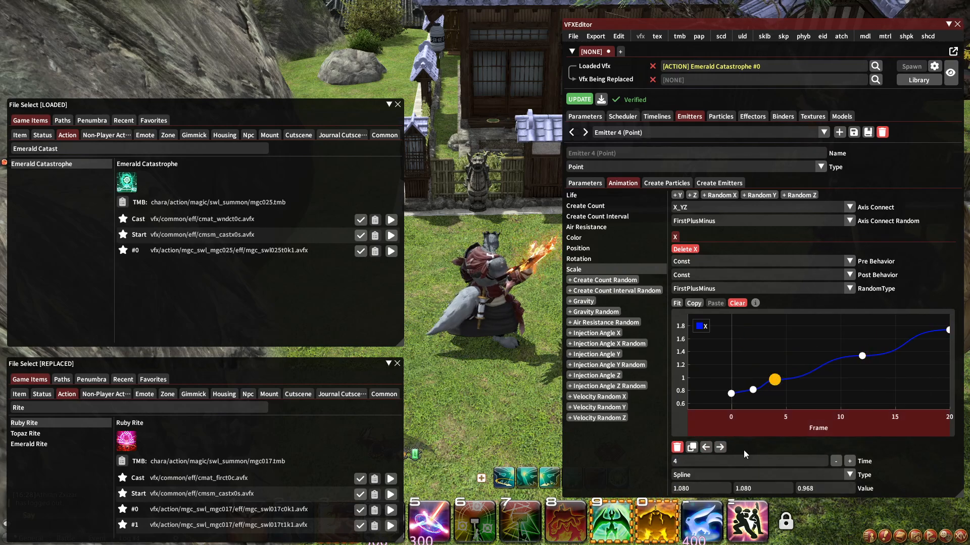
{"action": "left_click", "coordinate": [737, 462]}
{"action": "type", "text": "8"}
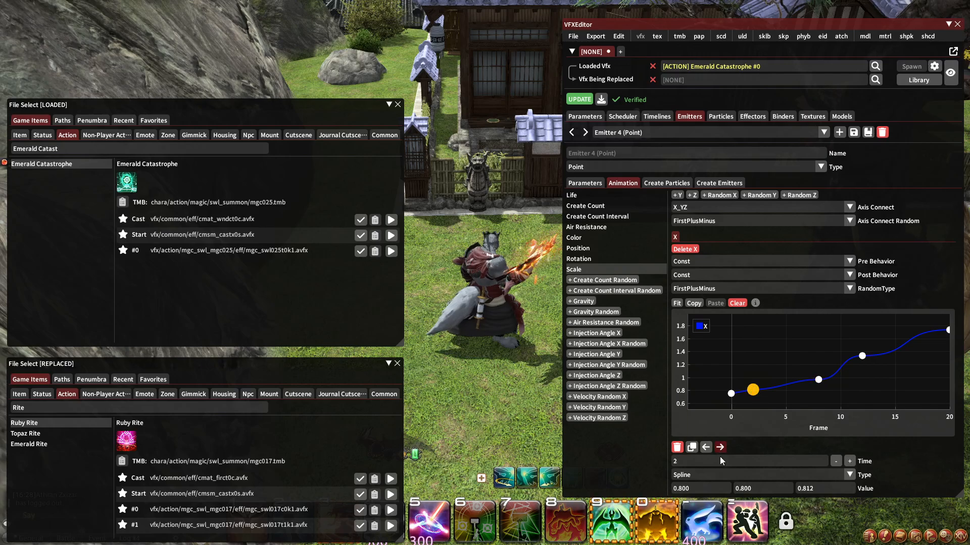
{"action": "type", "text": "6"}
{"action": "left_click", "coordinate": [732, 396]}
{"action": "left_click", "coordinate": [735, 465]}
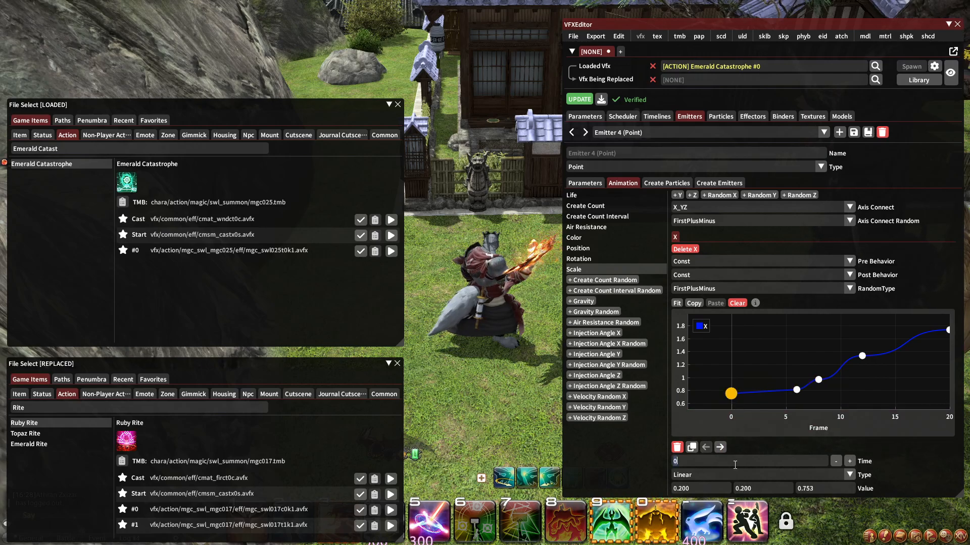
Shift the Emitter 6 item in Timeline 0 to start at 0 and end at 30.
{"action": "left_click", "coordinate": [649, 133]}
{"action": "left_click", "coordinate": [667, 120]}
{"action": "left_click", "coordinate": [657, 117]}
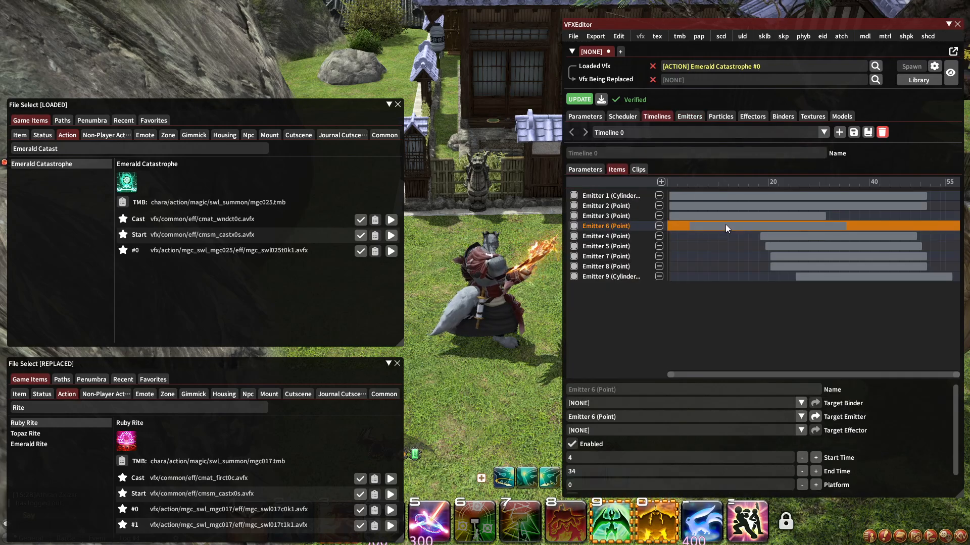
Shift the Emitter 4 item in Timeline 0 to start at 0 and end at 30, and select the Emitter 5 item.
{"action": "left_click", "coordinate": [604, 237]}
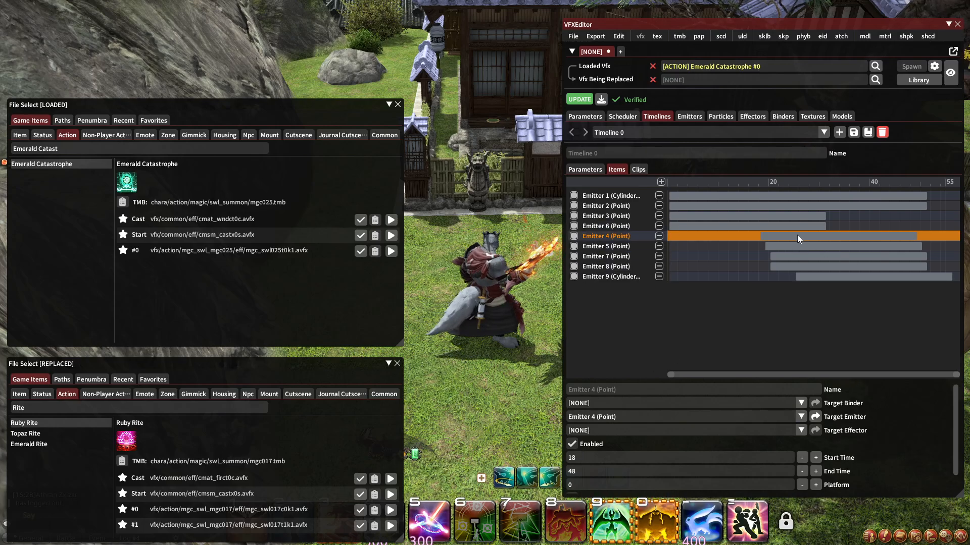
{"action": "left_click", "coordinate": [689, 117]}
{"action": "left_click", "coordinate": [685, 128]}
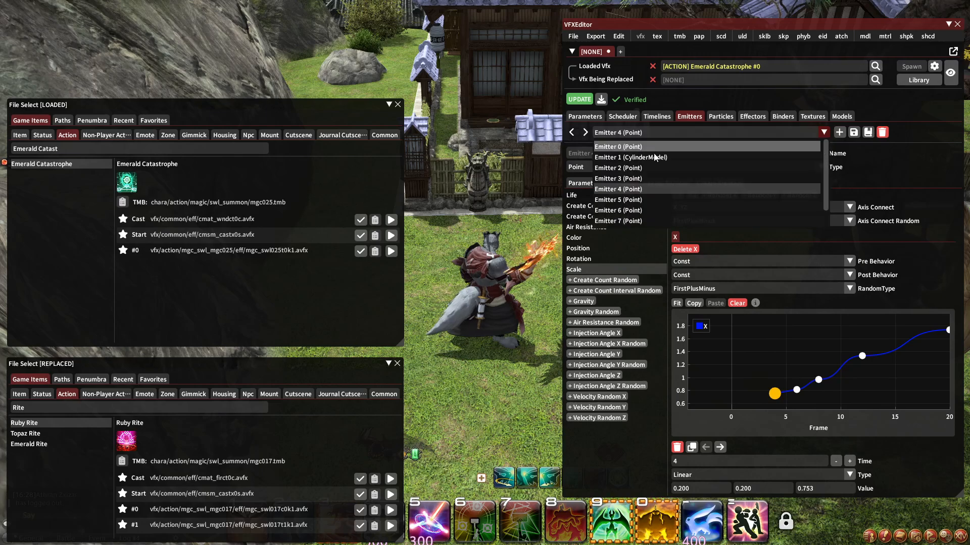
{"action": "left_click", "coordinate": [651, 118]}
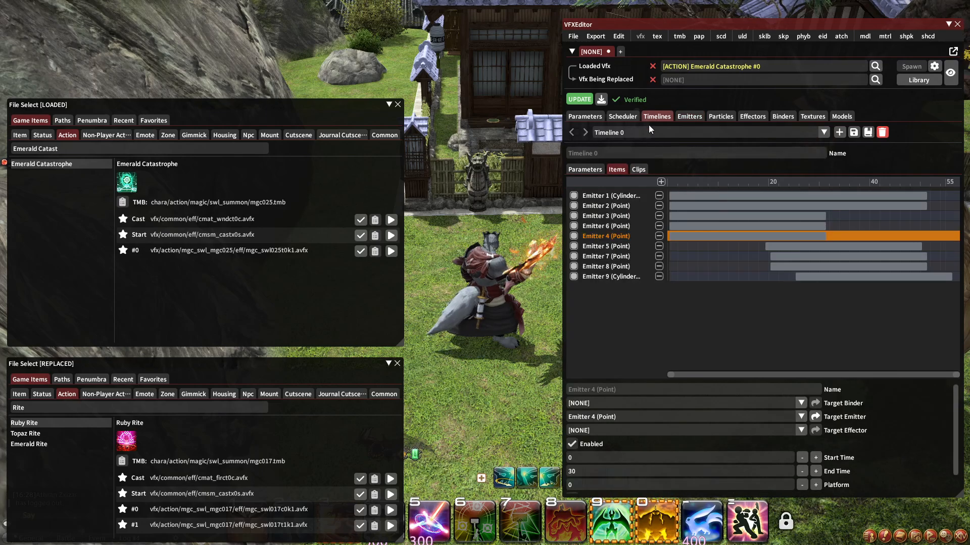
{"action": "left_click", "coordinate": [628, 246]}
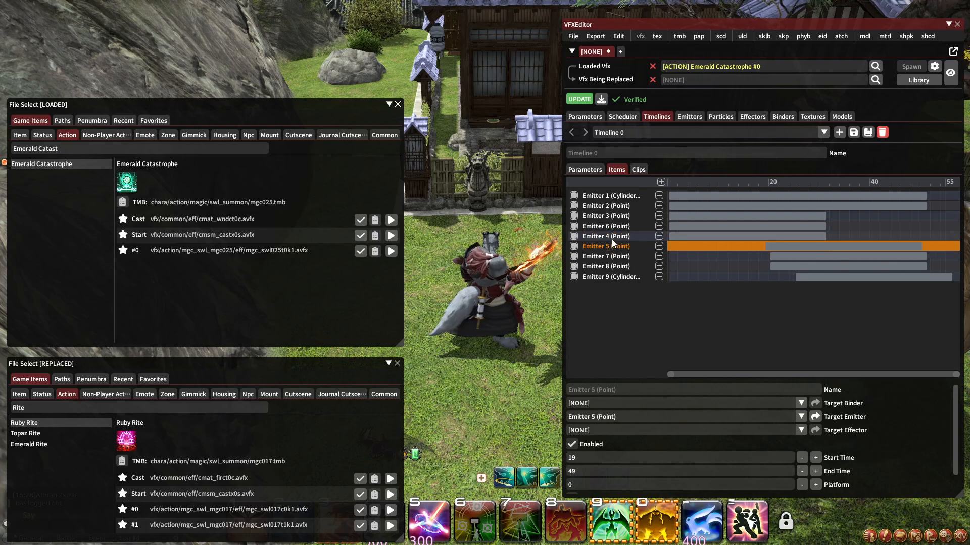
Undo the last shift of the Emitter 4 timeline item and compare the timing of the Emitter 6 and Emitter 4 items.
{"action": "left_click", "coordinate": [619, 38]}
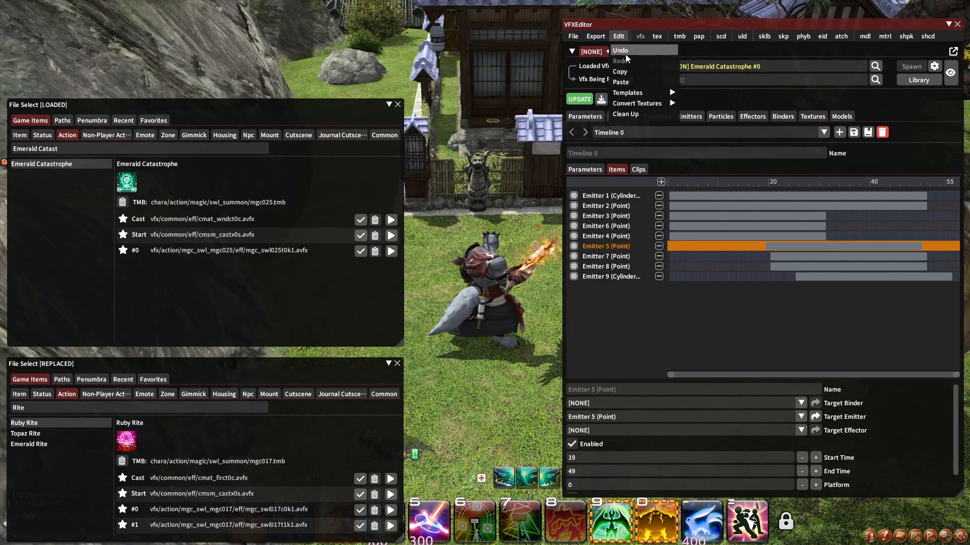
{"action": "left_click", "coordinate": [625, 51]}
{"action": "left_click", "coordinate": [609, 226]}
{"action": "left_click", "coordinate": [613, 235]}
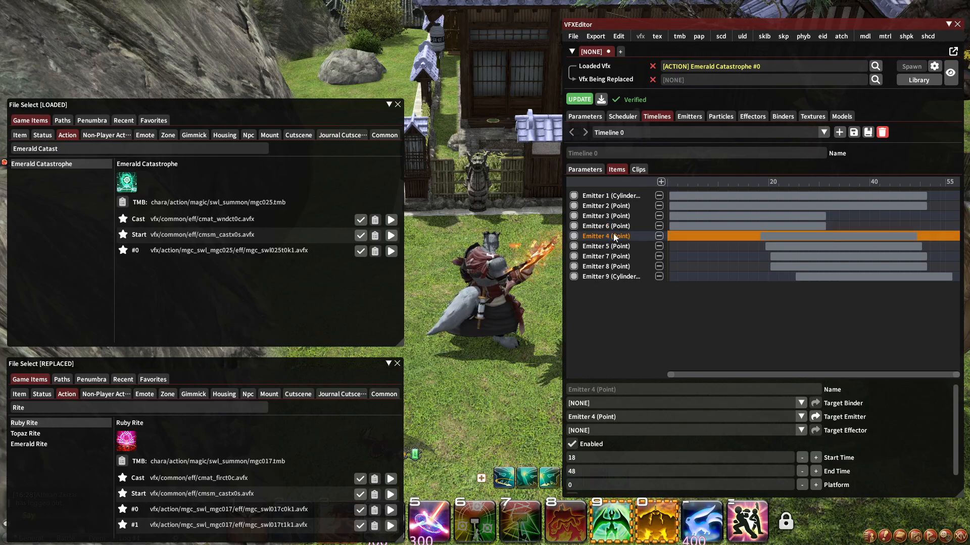
{"action": "left_click", "coordinate": [606, 227]}
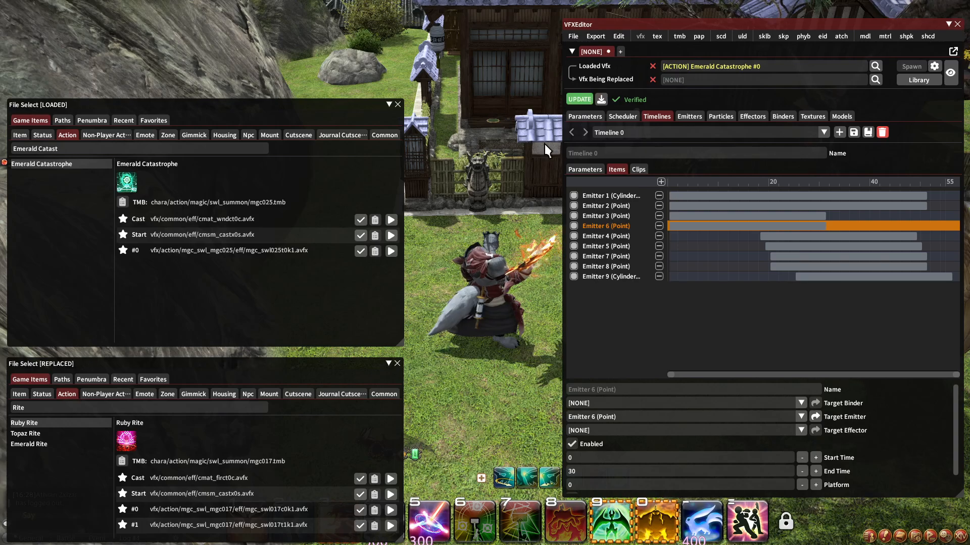
{"action": "left_click", "coordinate": [618, 235]}
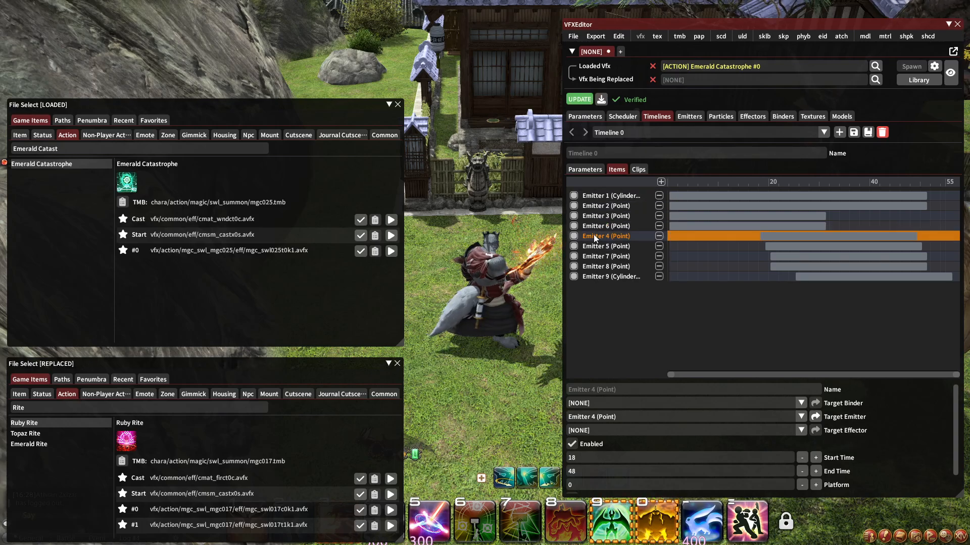
Review Emitter 4's Scale X curve and inspect the time of its last keyframe.
{"action": "left_click", "coordinate": [679, 116]}
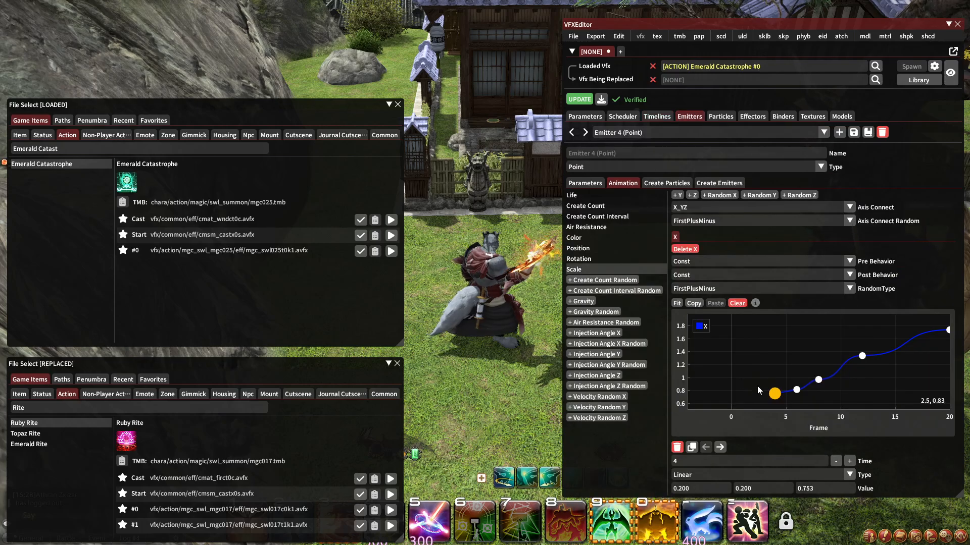
{"action": "left_click_drag", "start_coordinate": [833, 339], "coordinate": [756, 354]}
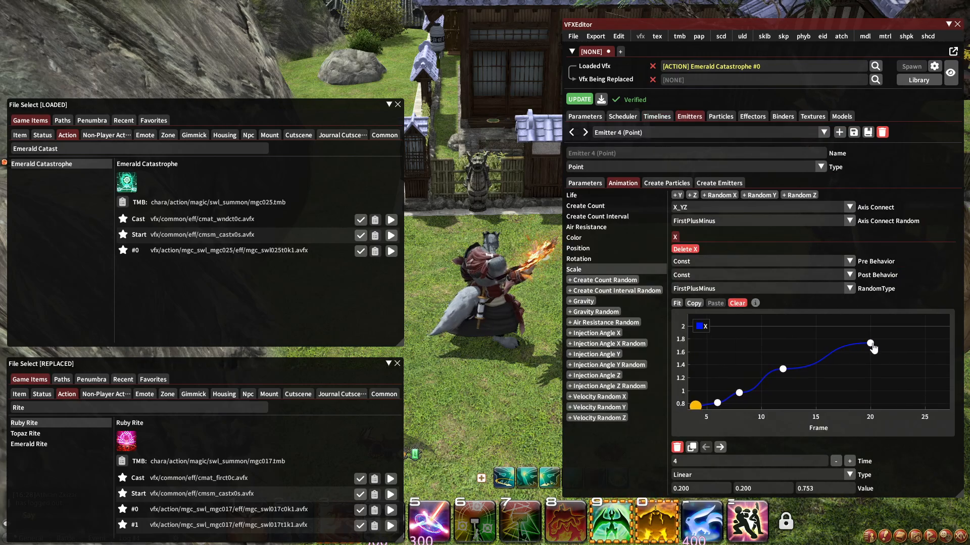
{"action": "left_click", "coordinate": [870, 344]}
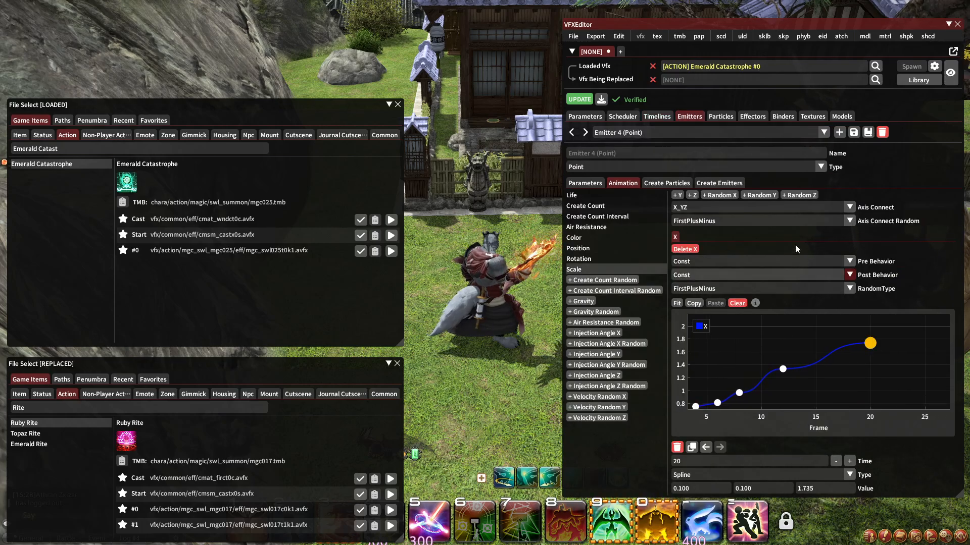
Reload the original Emerald Catastrophe #0 vfx and select the Emitter 2 item in Timeline 0.
{"action": "left_click", "coordinate": [361, 251]}
{"action": "left_click", "coordinate": [656, 116]}
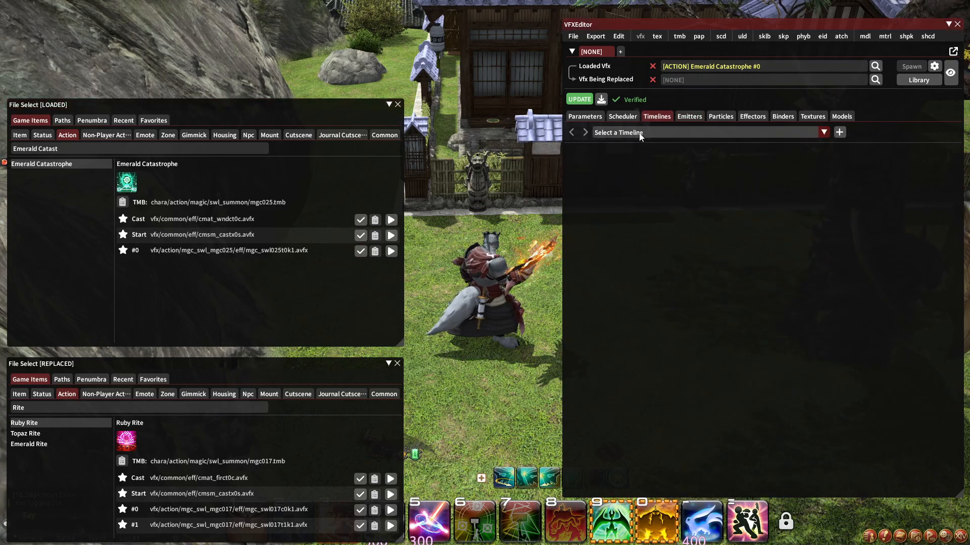
{"action": "left_click", "coordinate": [639, 134]}
{"action": "left_click", "coordinate": [627, 146]}
{"action": "left_click", "coordinate": [611, 205]}
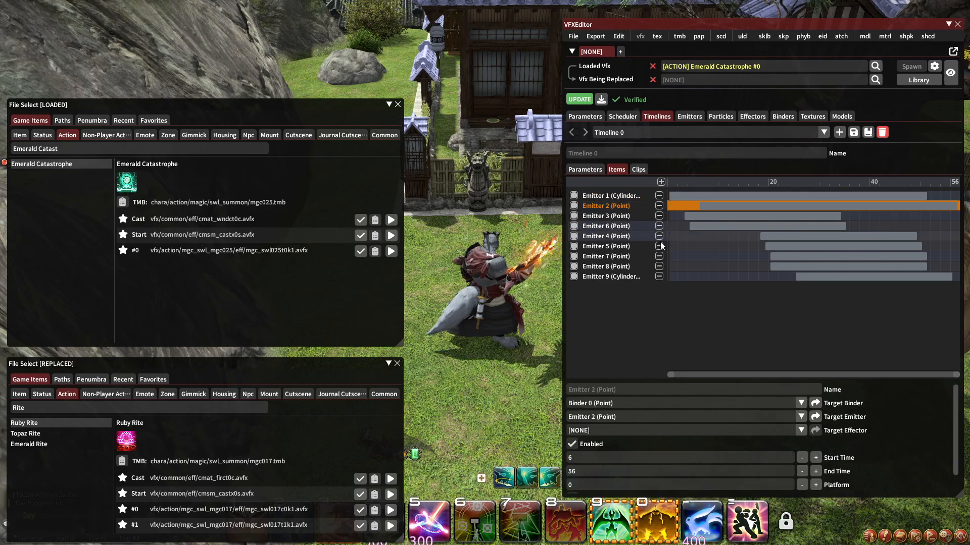
Assign Binder 0 (Point) as the target binder of the Emitter 1 item in Timeline 0.
{"action": "left_click", "coordinate": [611, 196]}
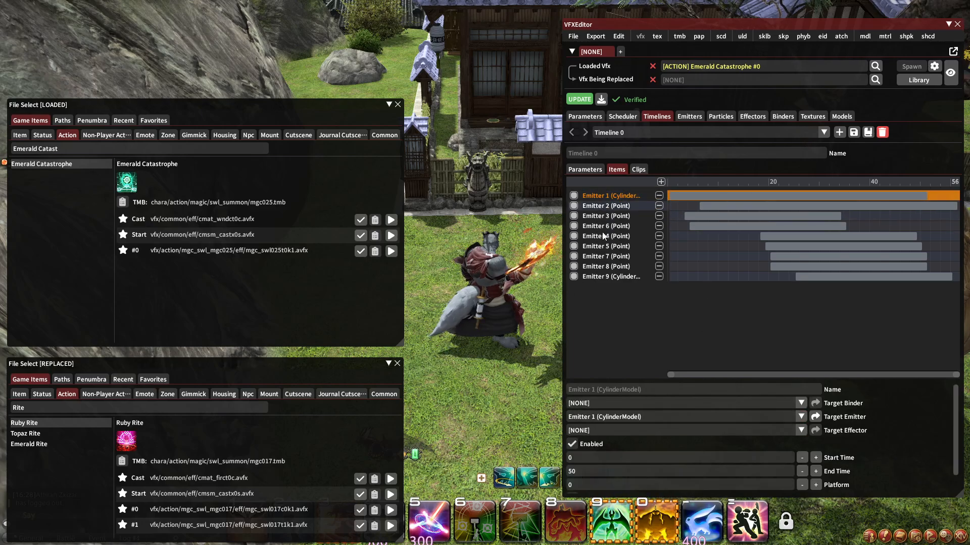
{"action": "left_click", "coordinate": [588, 405]}
{"action": "left_click", "coordinate": [656, 428]}
Inspect Binder 0's start properties and general parameters, including its bind point settings and life.
{"action": "left_click", "coordinate": [774, 116]}
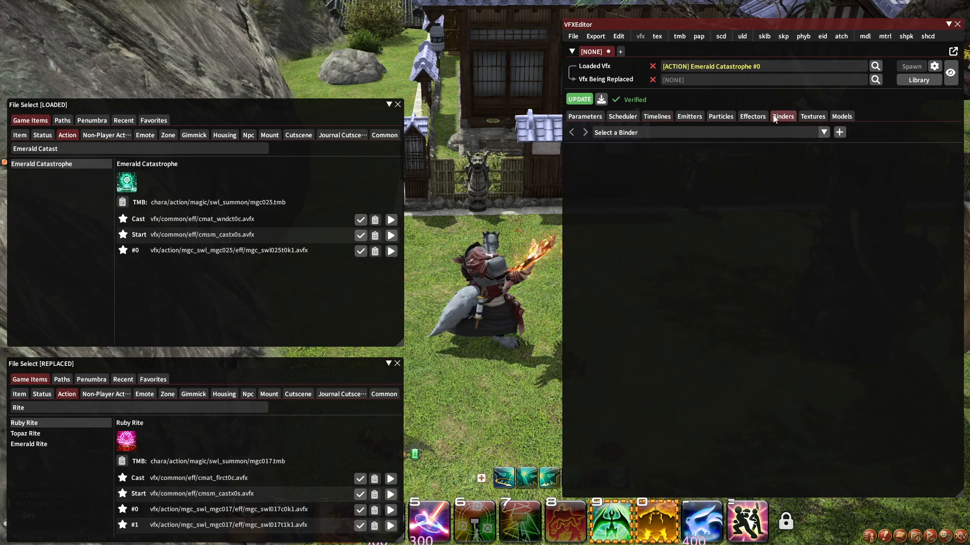
{"action": "left_click", "coordinate": [697, 133]}
{"action": "left_click", "coordinate": [665, 141]}
{"action": "left_click", "coordinate": [643, 182]}
{"action": "left_click", "coordinate": [622, 195]}
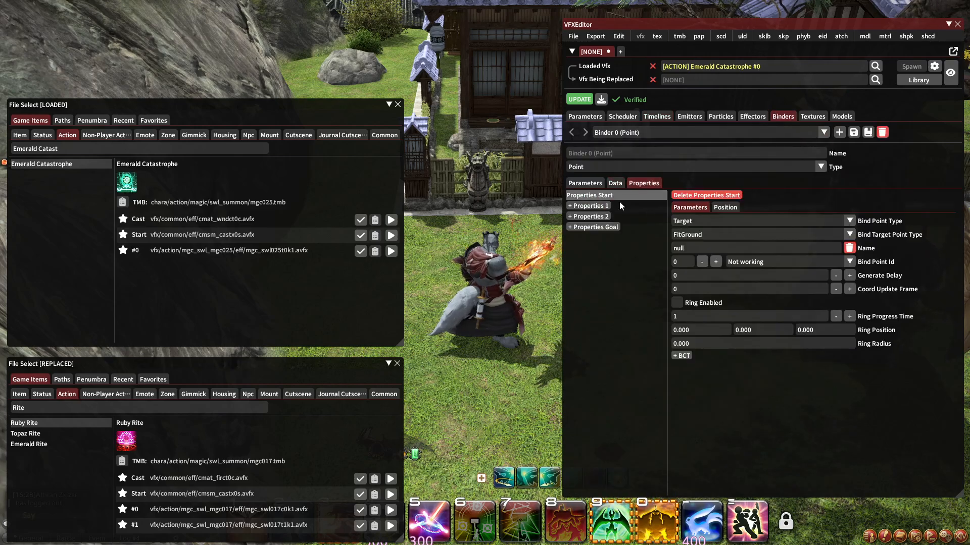
{"action": "left_click", "coordinate": [581, 182]}
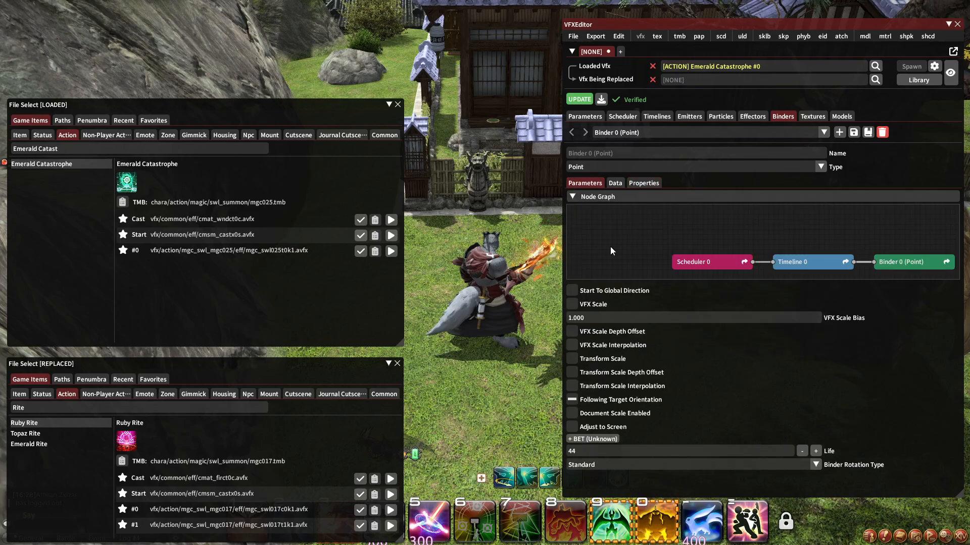
{"action": "left_click", "coordinate": [648, 185]}
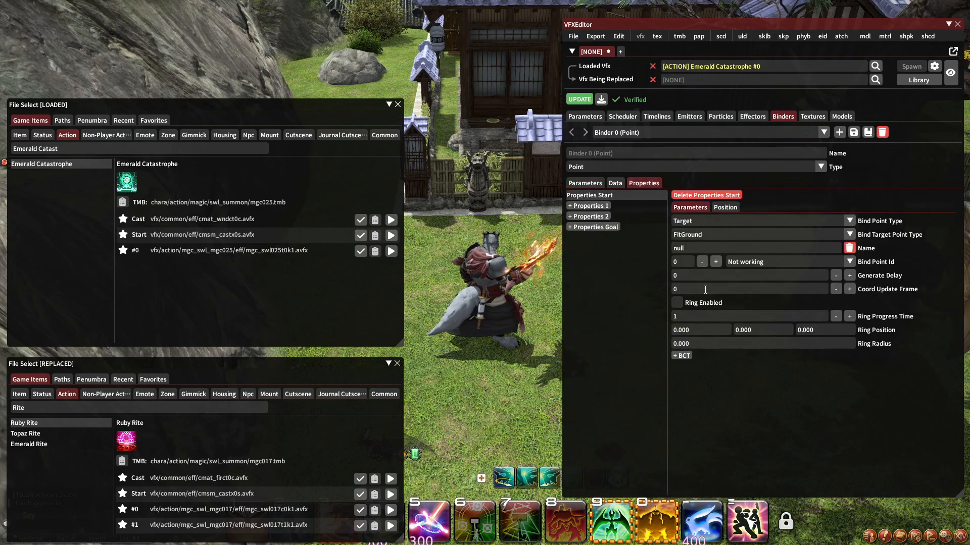
Inspect the Emitter 2 item's start and end times in Timeline 0 and look over Emitter 2's animation properties.
{"action": "left_click", "coordinate": [656, 116]}
{"action": "left_click", "coordinate": [626, 206]}
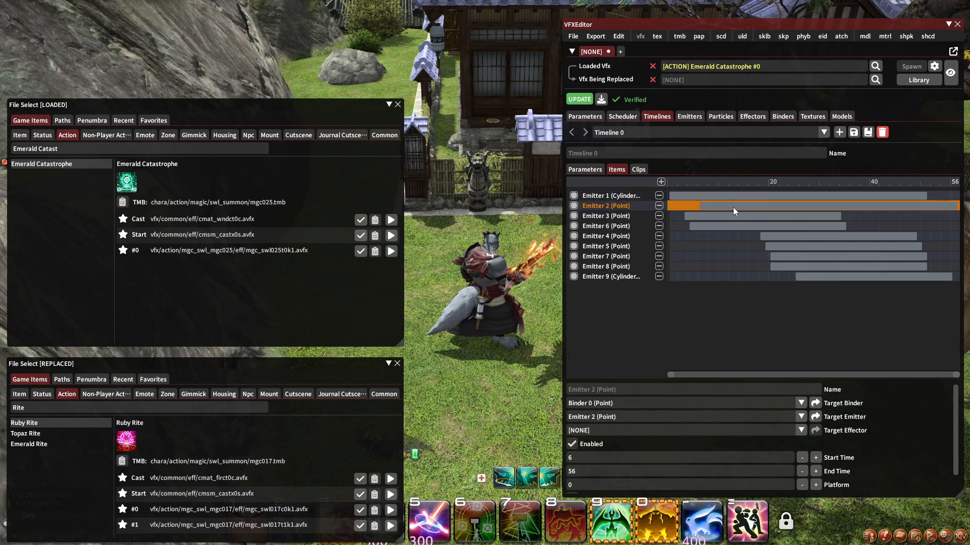
{"action": "left_click", "coordinate": [690, 116]}
{"action": "left_click", "coordinate": [660, 132]}
{"action": "left_click", "coordinate": [628, 168]}
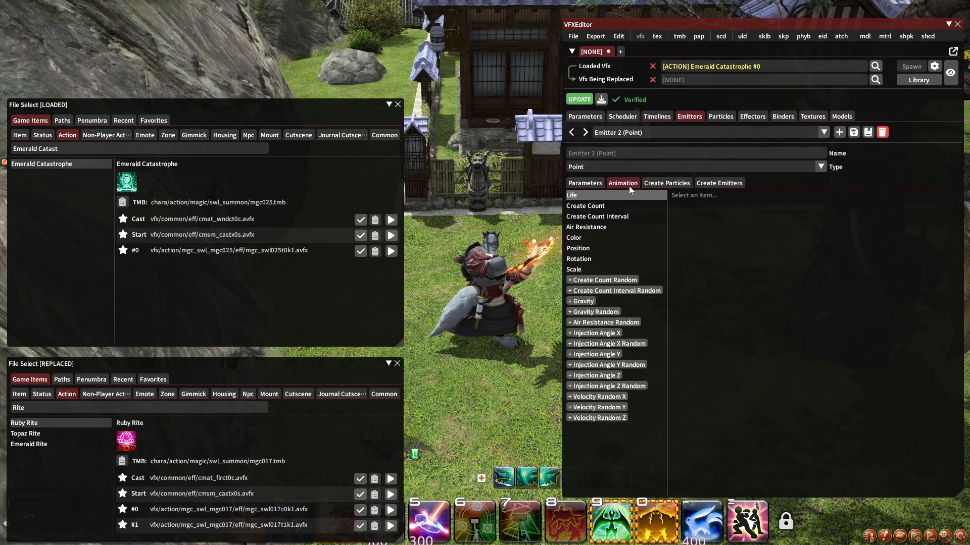
{"action": "left_click", "coordinate": [658, 117]}
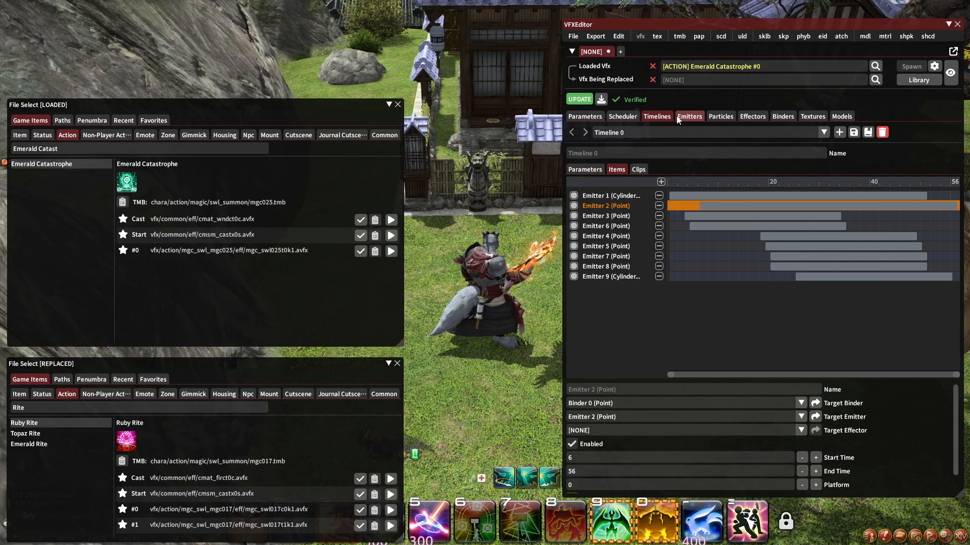
Retime Emitter 2's Rotation Y curve, setting the last keyframe's time to 66 and the middle keyframe's time to 13.
{"action": "left_click", "coordinate": [678, 119]}
{"action": "left_click", "coordinate": [658, 131]}
{"action": "left_click", "coordinate": [636, 168]}
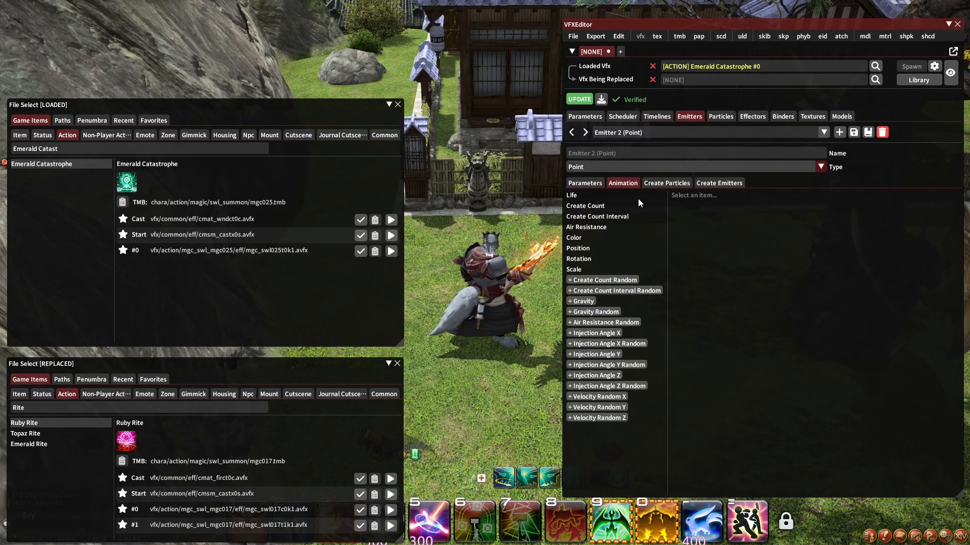
{"action": "left_click", "coordinate": [598, 269]}
{"action": "left_click", "coordinate": [588, 249]}
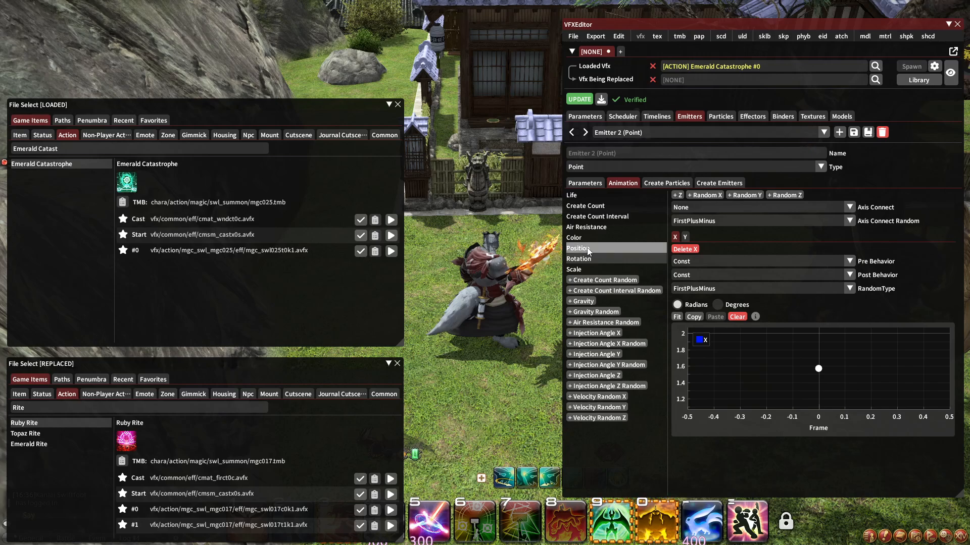
{"action": "left_click", "coordinate": [685, 237]}
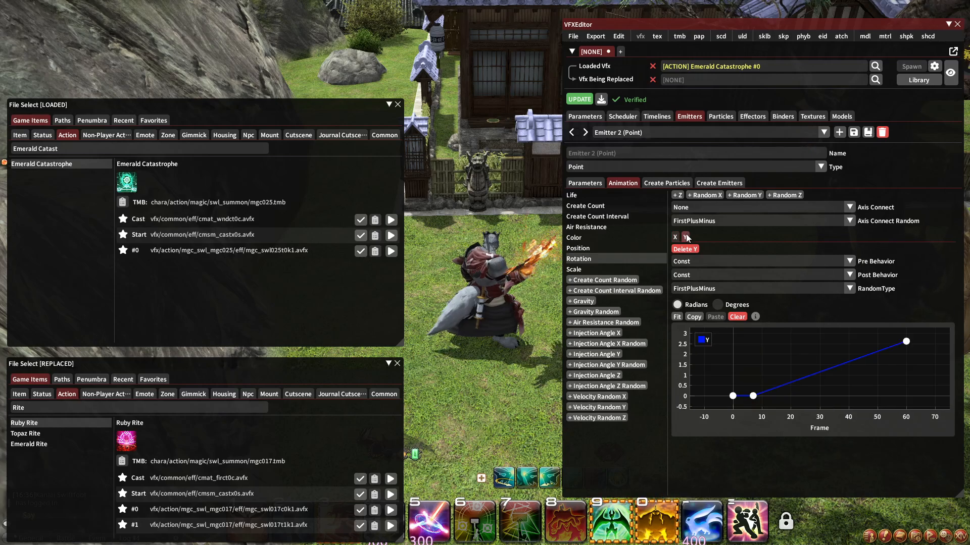
{"action": "left_click", "coordinate": [905, 342]}
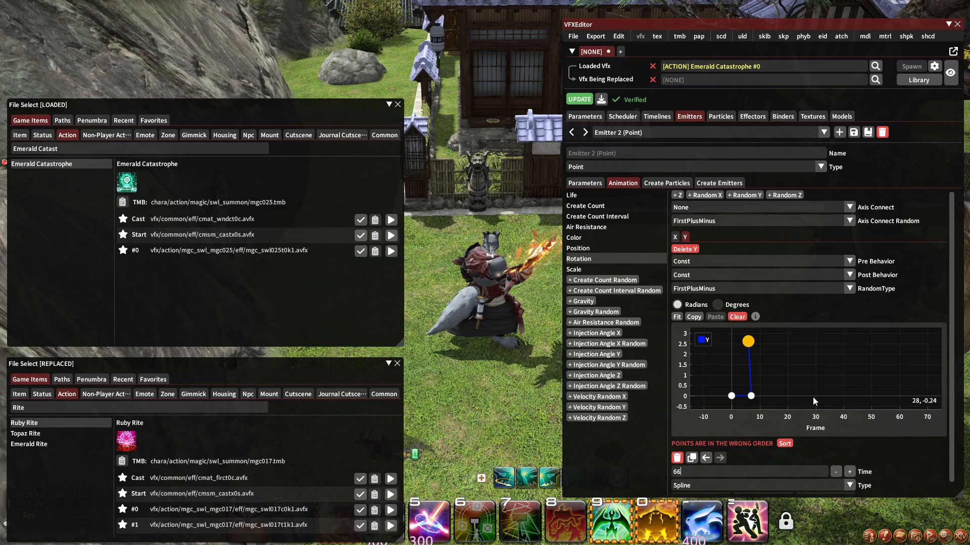
{"action": "left_click", "coordinate": [753, 396]}
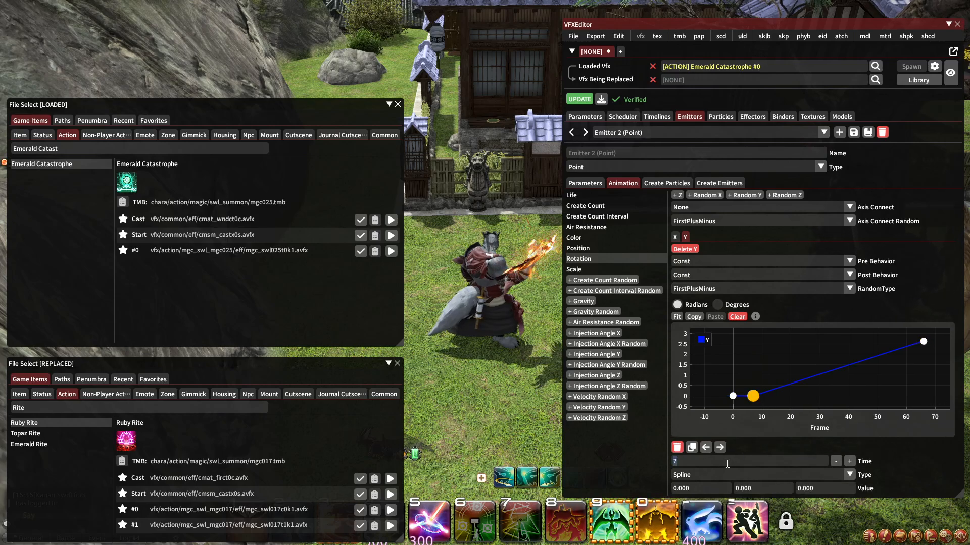
{"action": "type", "text": "13"}
{"action": "left_click", "coordinate": [733, 398]}
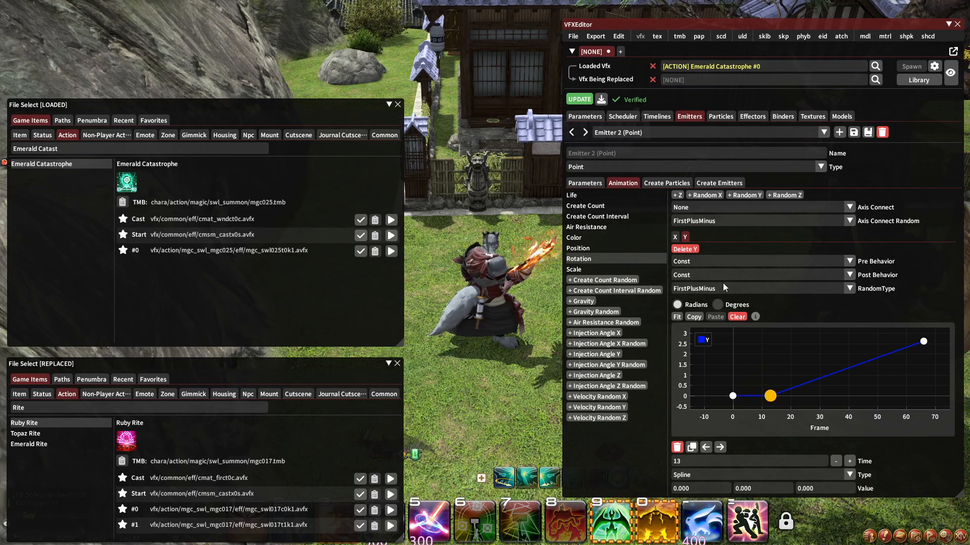
Check Emitter 2's Create Count Interval, Air Resistance, Position and Scale curves for keyframes that need retiming.
{"action": "left_click", "coordinate": [598, 216]}
{"action": "left_click", "coordinate": [606, 227]}
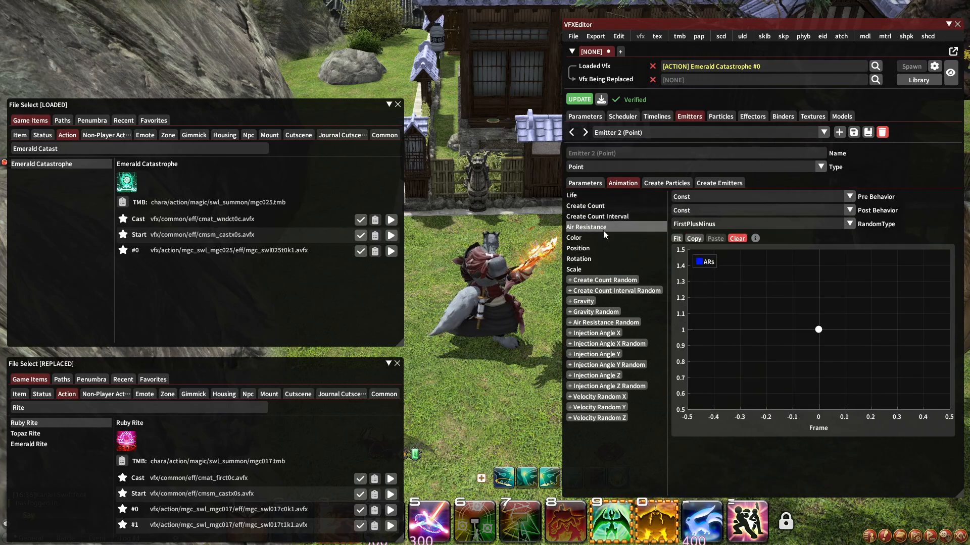
{"action": "left_click", "coordinate": [596, 247]}
{"action": "left_click", "coordinate": [587, 257]}
{"action": "left_click", "coordinate": [580, 269]}
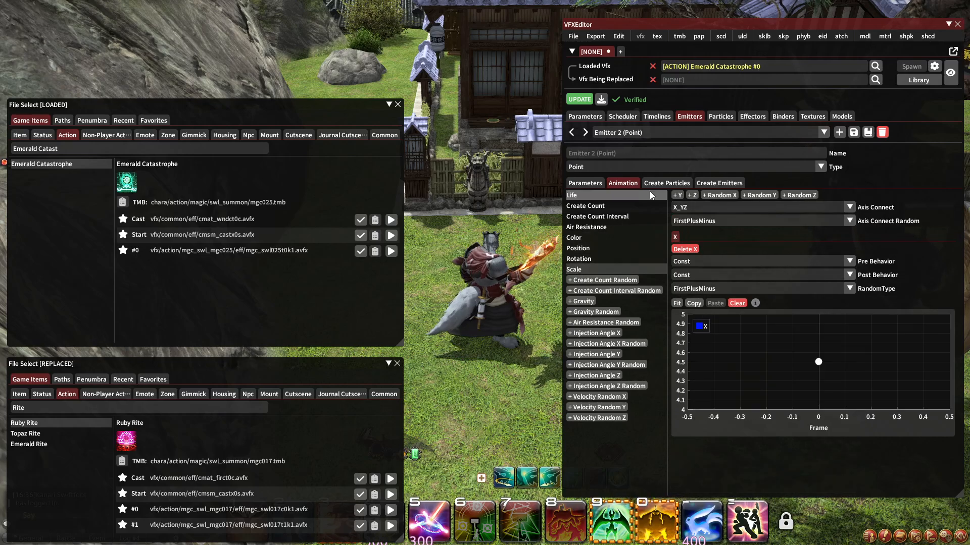
Increase the Generate Delay of Emitter 2's created Particles 5, 6 and 7 by the item's start offset, and set Particle 8's to 16.
{"action": "left_click", "coordinate": [666, 183]}
{"action": "left_click", "coordinate": [590, 208]}
{"action": "scroll", "coordinate": [690, 465], "scroll_direction": "down", "scroll_amount": 1}
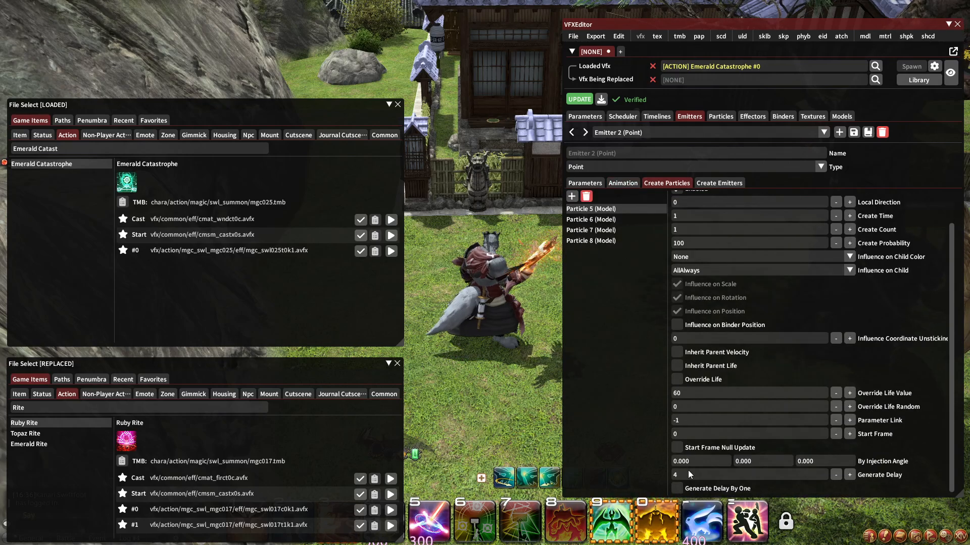
{"action": "left_click", "coordinate": [590, 220]}
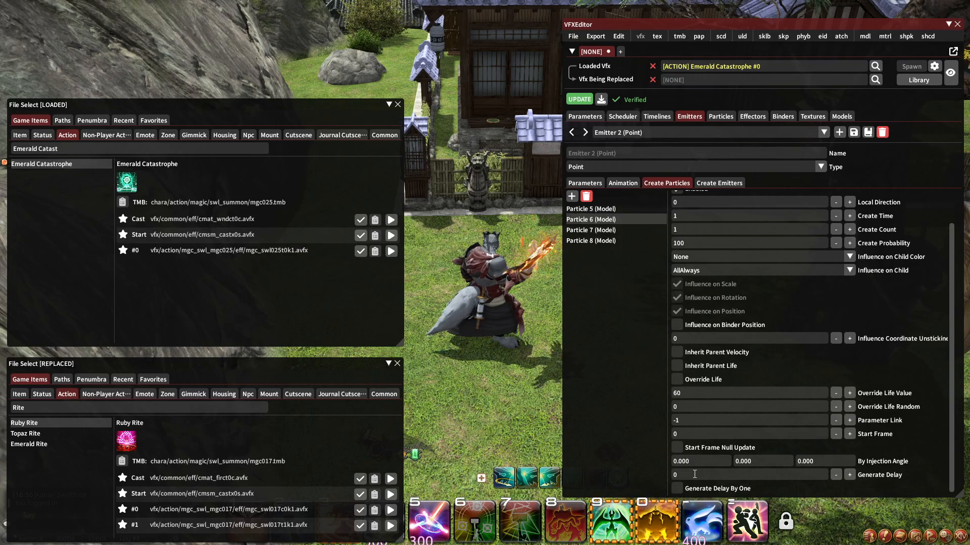
{"action": "left_click", "coordinate": [612, 231]}
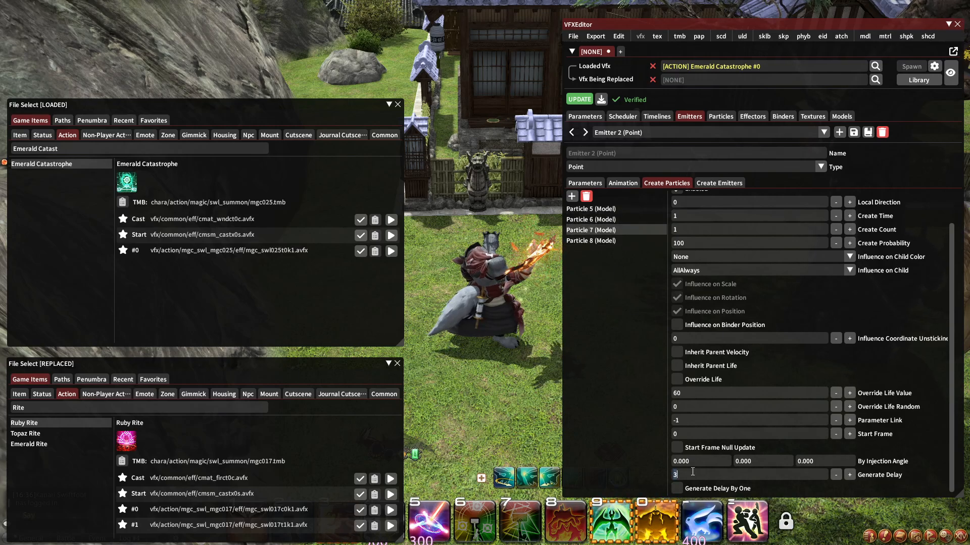
{"action": "left_click", "coordinate": [610, 241]}
{"action": "double_click", "coordinate": [677, 475]}
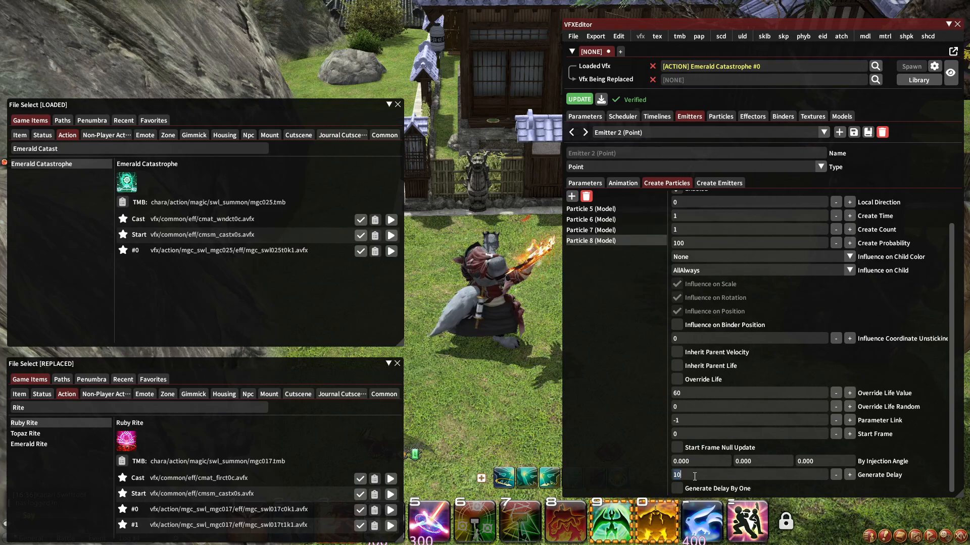
{"action": "type", "text": "16"}
Shift the Emitter 2 item in Timeline 0 to span frames 0 to 50 and select the Emitter 3 item.
{"action": "left_click", "coordinate": [715, 183]}
{"action": "left_click", "coordinate": [656, 116]}
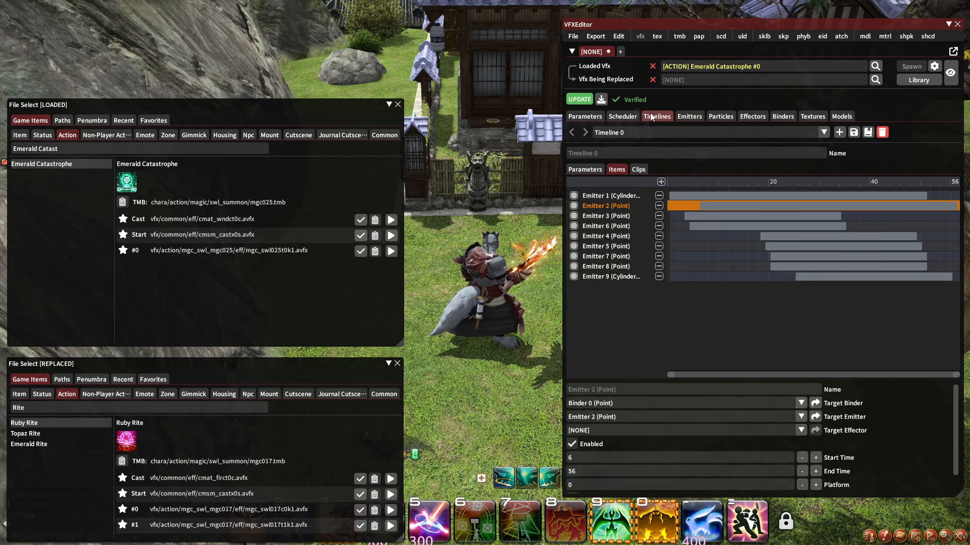
{"action": "left_click", "coordinate": [611, 216]}
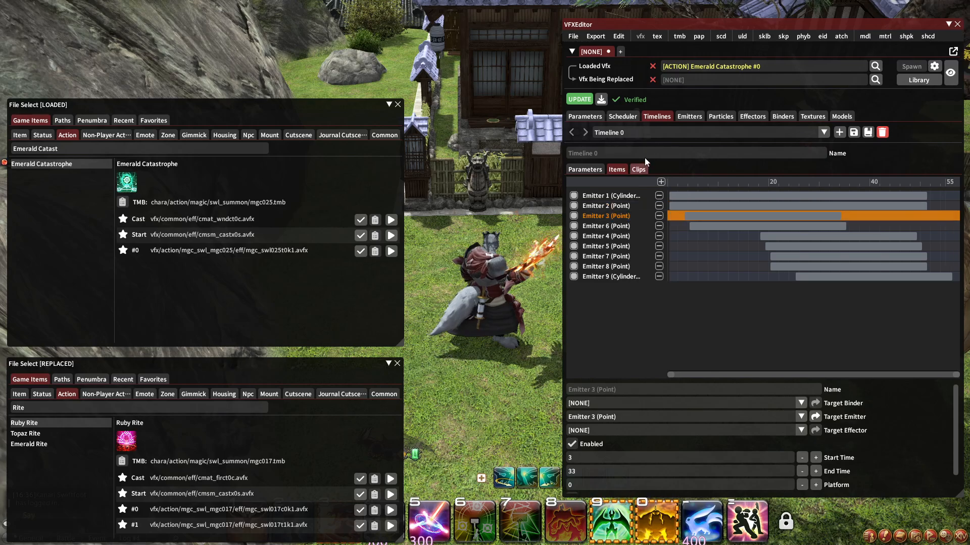
Increase the Generate Delay of Emitter 3's created Particles 9, 10 and 11 by its start offset, and set Particles 12 and 13 to 3.
{"action": "left_click", "coordinate": [683, 117]}
{"action": "left_click", "coordinate": [658, 132]}
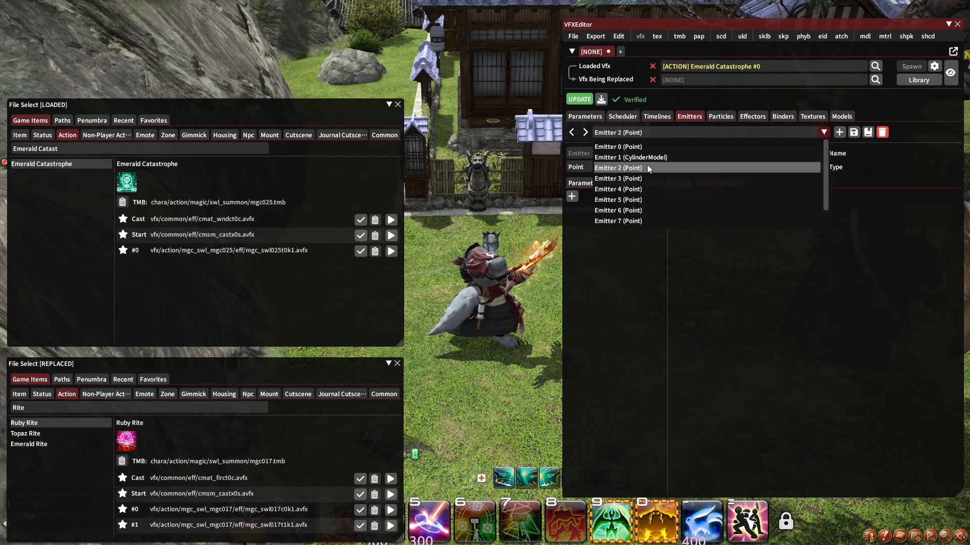
{"action": "left_click", "coordinate": [647, 165]}
{"action": "left_click", "coordinate": [672, 184]}
{"action": "left_click", "coordinate": [589, 208]}
{"action": "scroll", "coordinate": [729, 455], "scroll_direction": "down", "scroll_amount": 2}
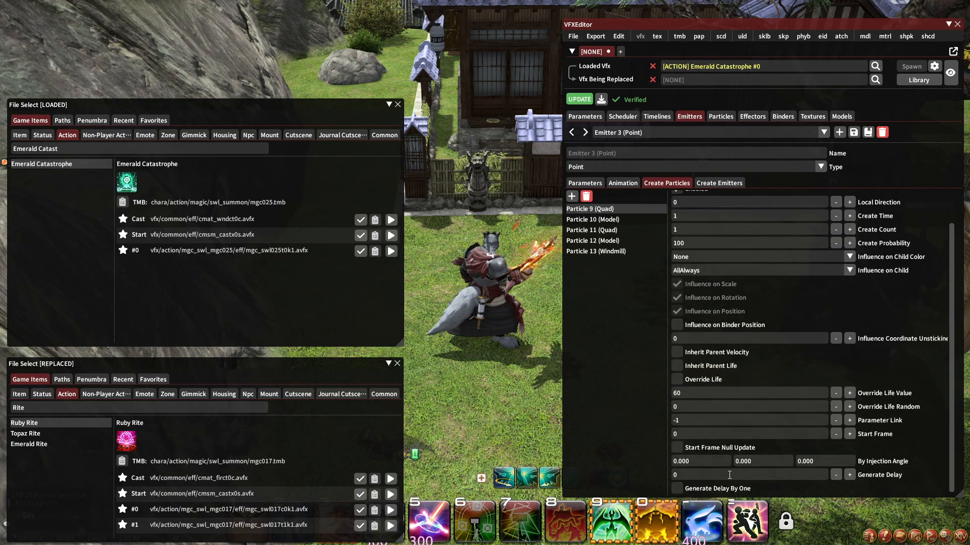
{"action": "left_click", "coordinate": [630, 220]}
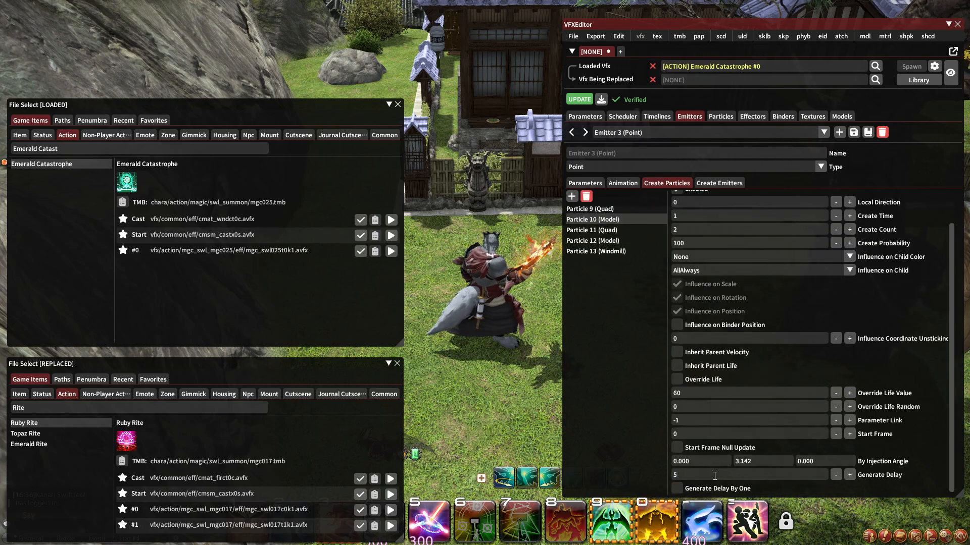
{"action": "left_click", "coordinate": [593, 230]}
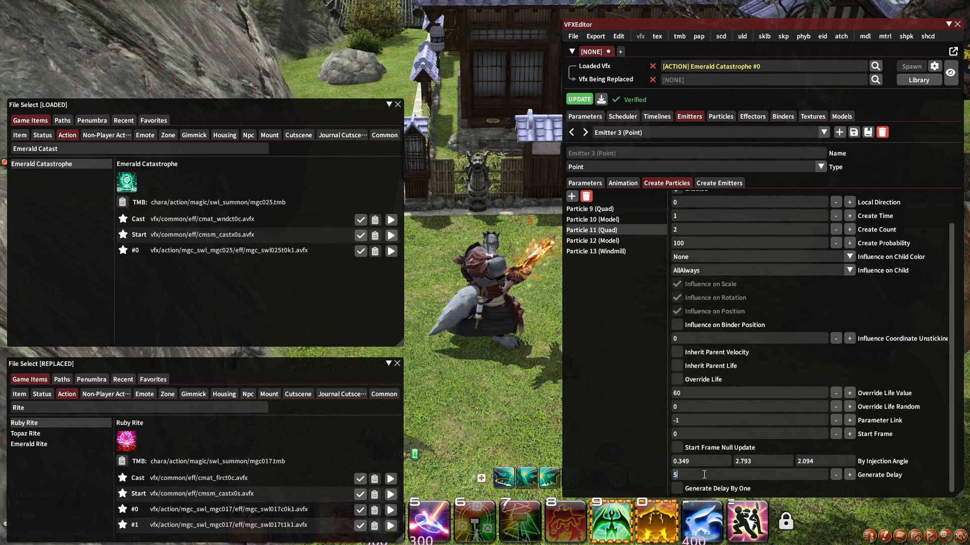
{"action": "left_click", "coordinate": [616, 241]}
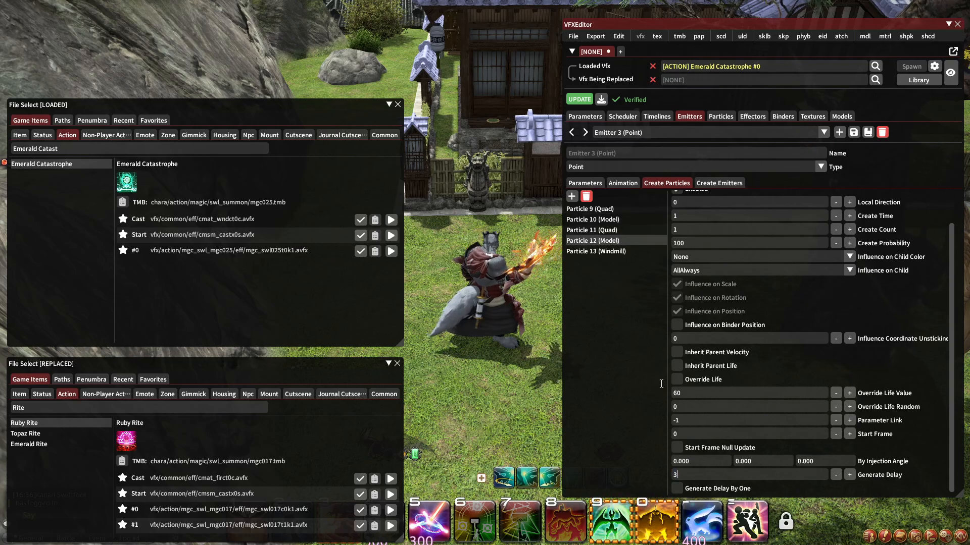
{"action": "left_click", "coordinate": [604, 251]}
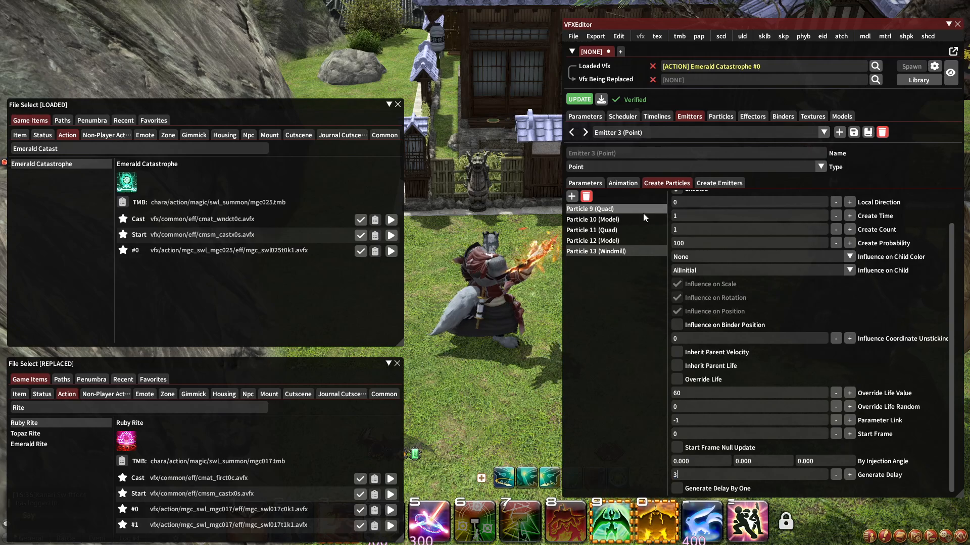
Retime Emitter 3's Scale X curve, setting the last keyframe's time to 21 and the first keyframe's time to 3.
{"action": "left_click", "coordinate": [622, 183]}
{"action": "left_click", "coordinate": [587, 268]}
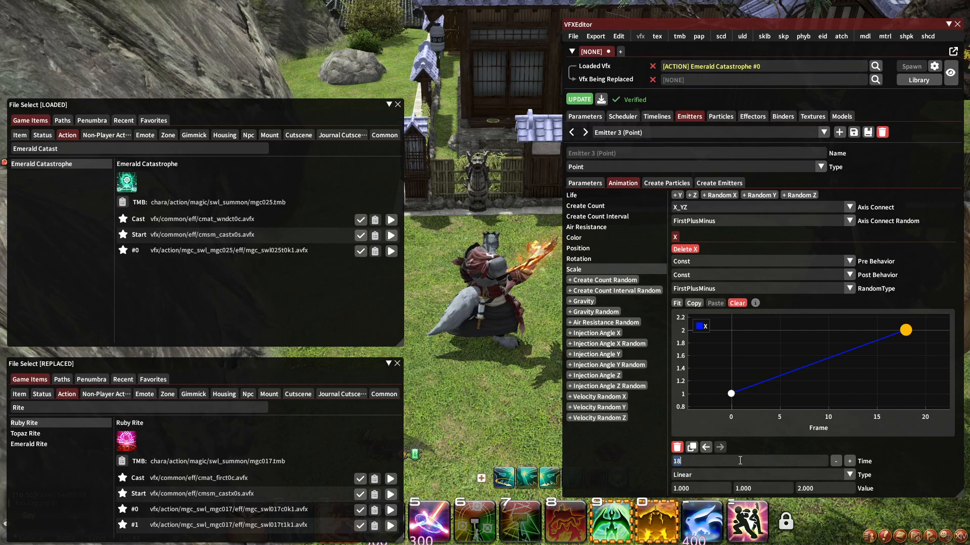
{"action": "type", "text": "21"}
{"action": "left_click", "coordinate": [731, 394]}
{"action": "left_click", "coordinate": [720, 461]}
{"action": "type", "text": "3"}
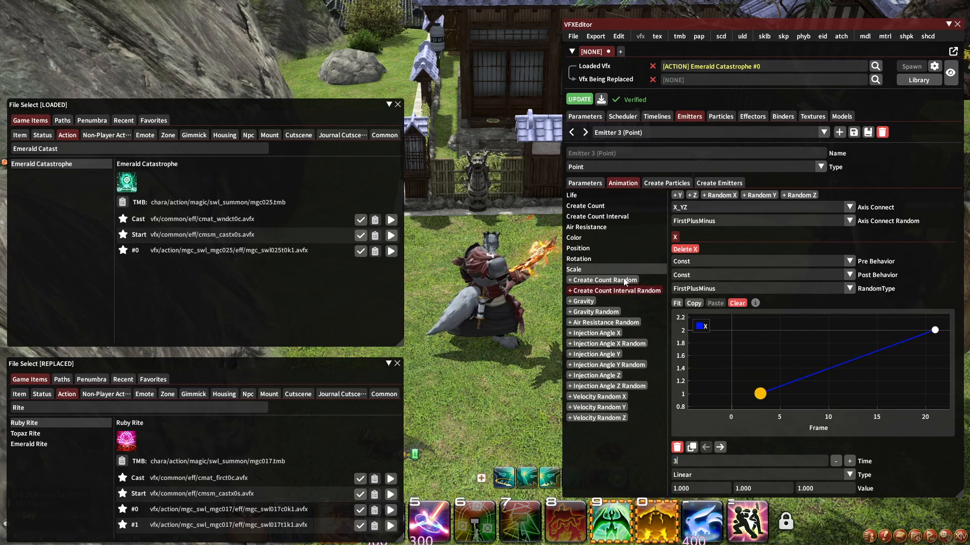
Check Emitter 3's other animation curves and delay both Create Count keyframes by 3 frames.
{"action": "left_click", "coordinate": [605, 260]}
{"action": "left_click", "coordinate": [597, 246]}
{"action": "left_click", "coordinate": [595, 236]}
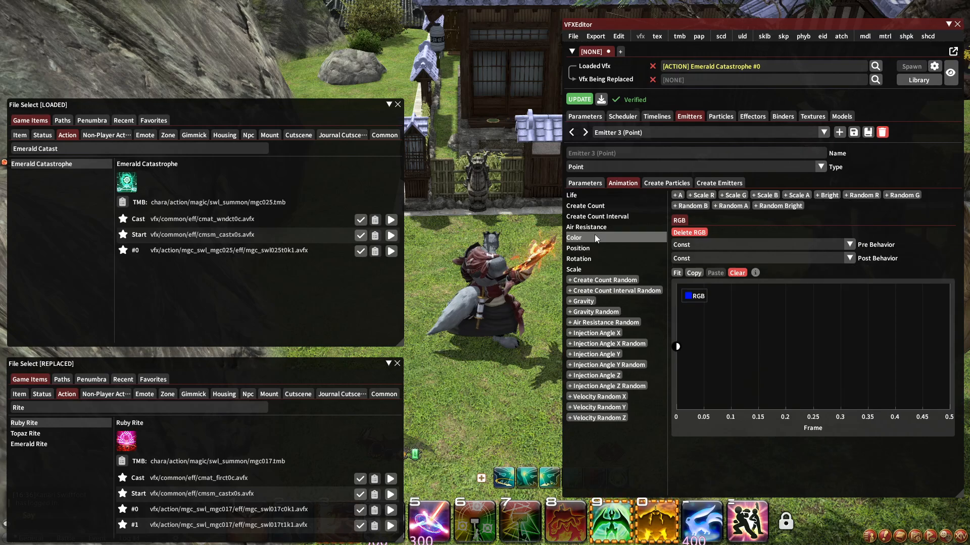
{"action": "left_click", "coordinate": [595, 225]}
{"action": "left_click", "coordinate": [597, 207]}
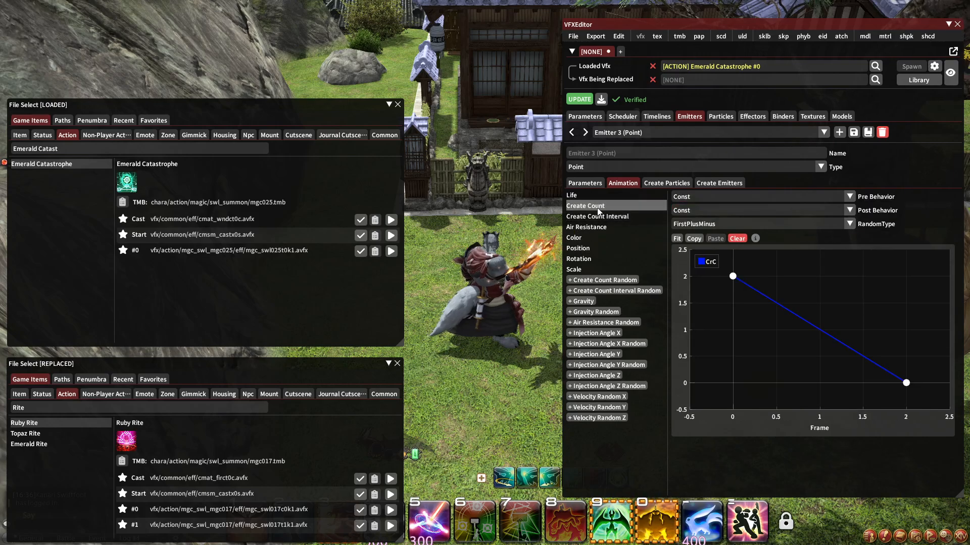
{"action": "left_click", "coordinate": [906, 383]}
{"action": "left_click", "coordinate": [733, 277]}
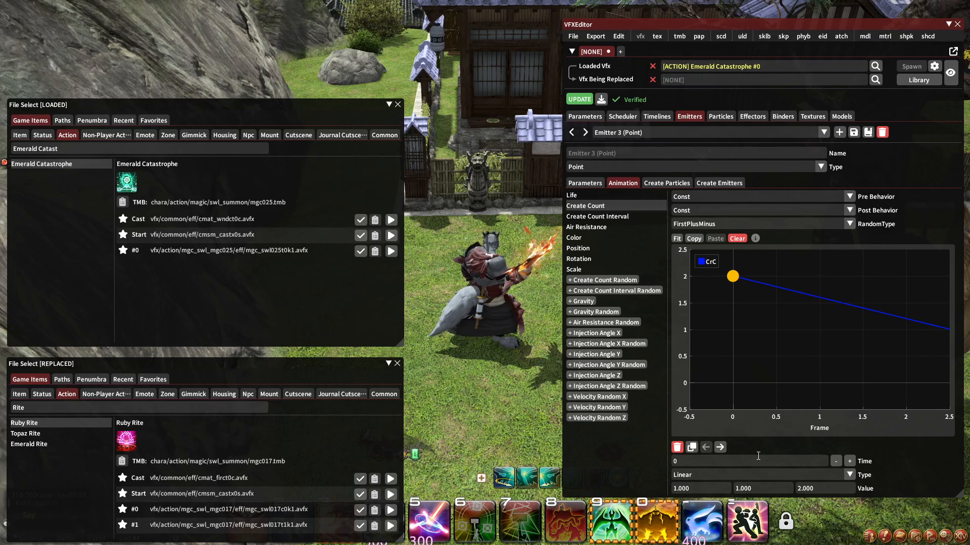
Shift the Emitter 3 item in Timeline 0 to span frames 0 to 30 and select the Emitter 6 item.
{"action": "left_click", "coordinate": [657, 116]}
{"action": "left_click", "coordinate": [702, 217]}
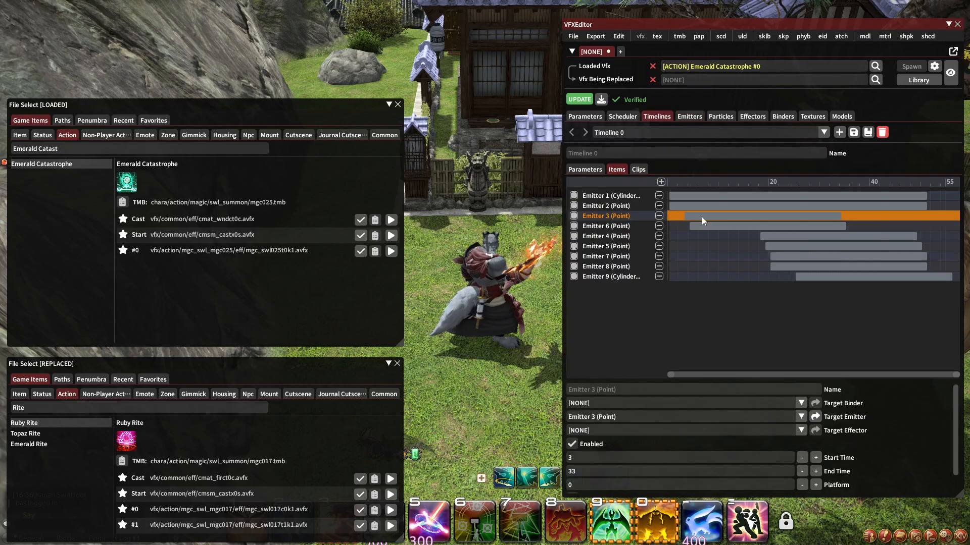
{"action": "left_click", "coordinate": [599, 226]}
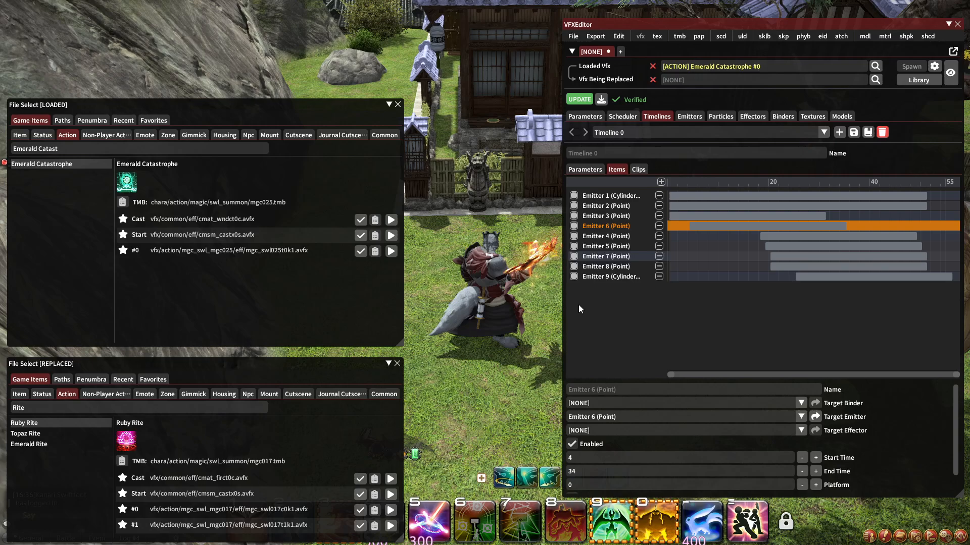
Delay Emitter 6's Scale X keyframes by its timeline start offset of 4, setting the middle keyframe's time to 7.
{"action": "left_click", "coordinate": [815, 417]}
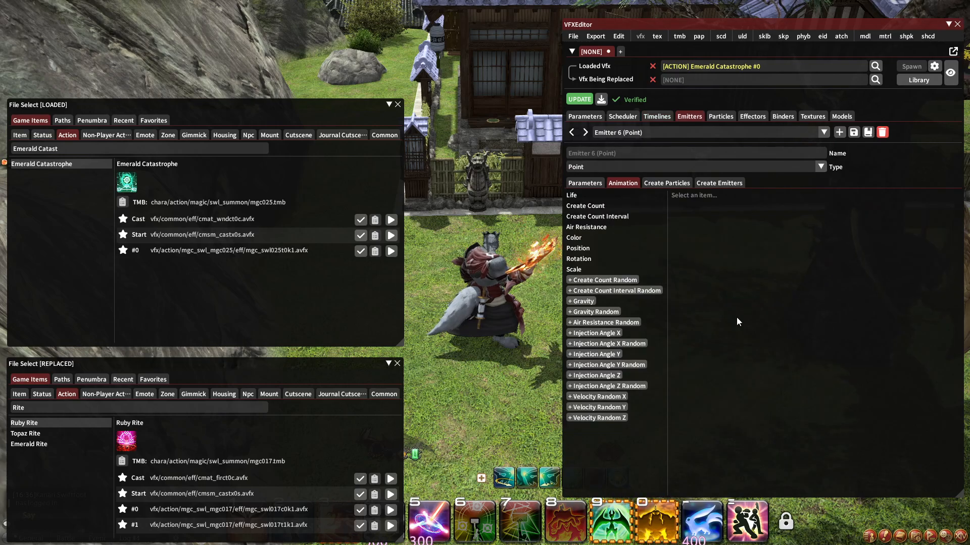
{"action": "left_click", "coordinate": [614, 268]}
{"action": "left_click", "coordinate": [906, 394]}
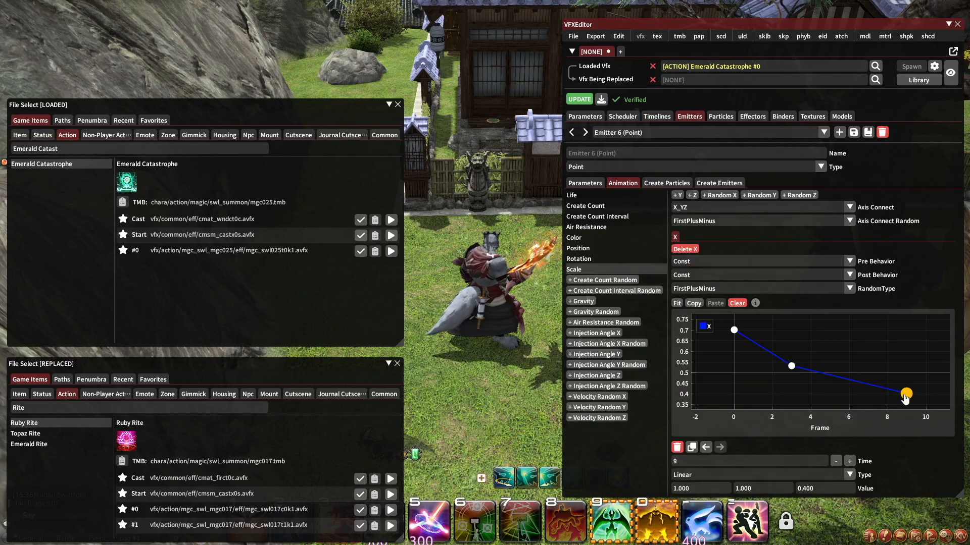
{"action": "left_click", "coordinate": [657, 116]}
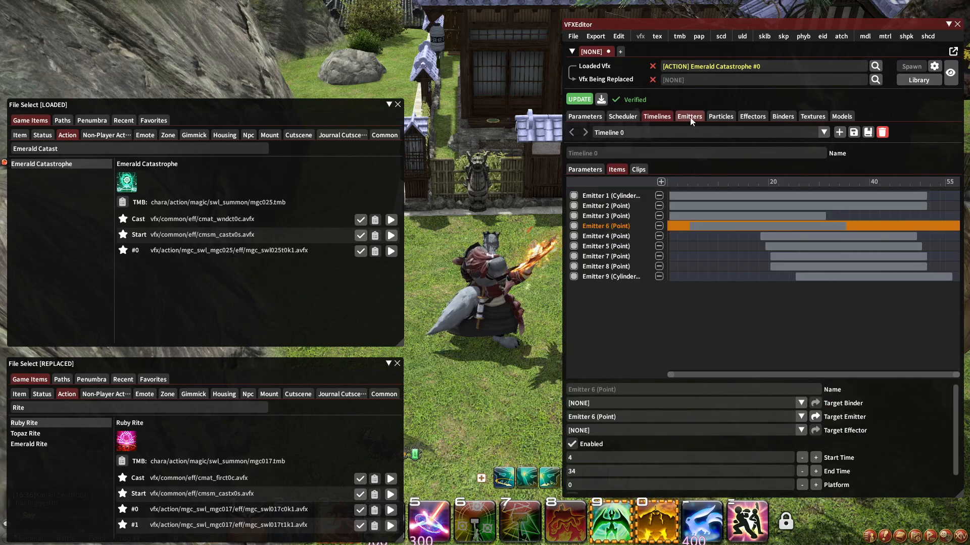
{"action": "left_click", "coordinate": [689, 117]}
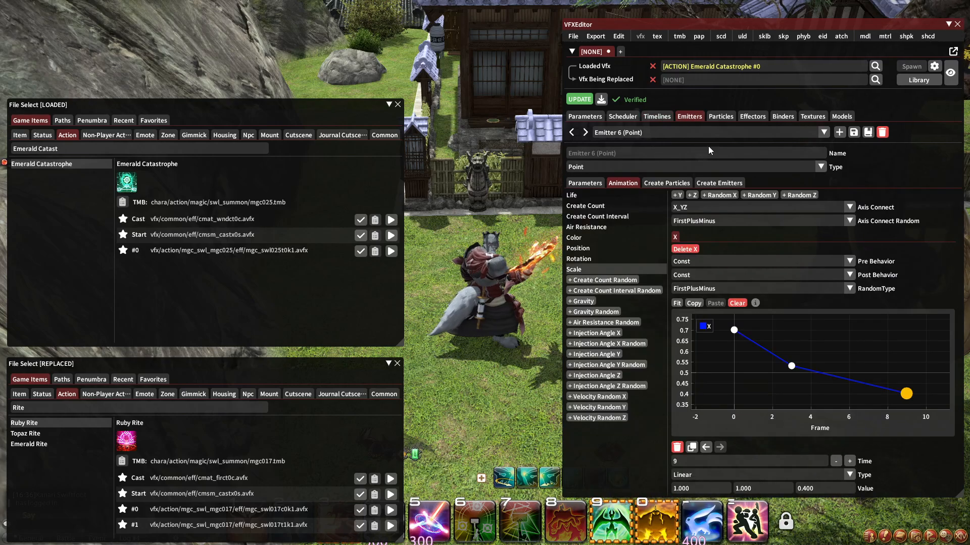
{"action": "left_click", "coordinate": [792, 365]}
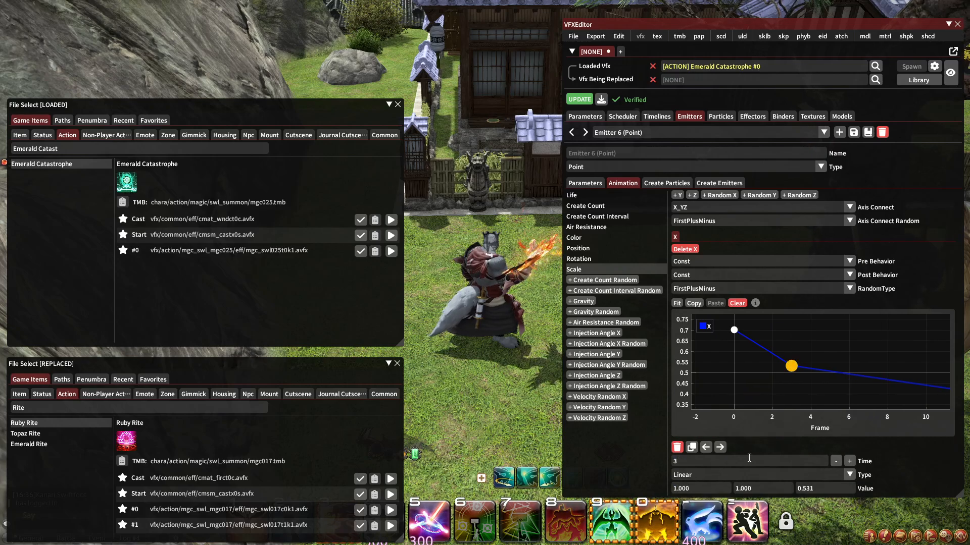
{"action": "key", "text": "BackSpace"}
{"action": "type", "text": "7"}
{"action": "left_click", "coordinate": [733, 330]}
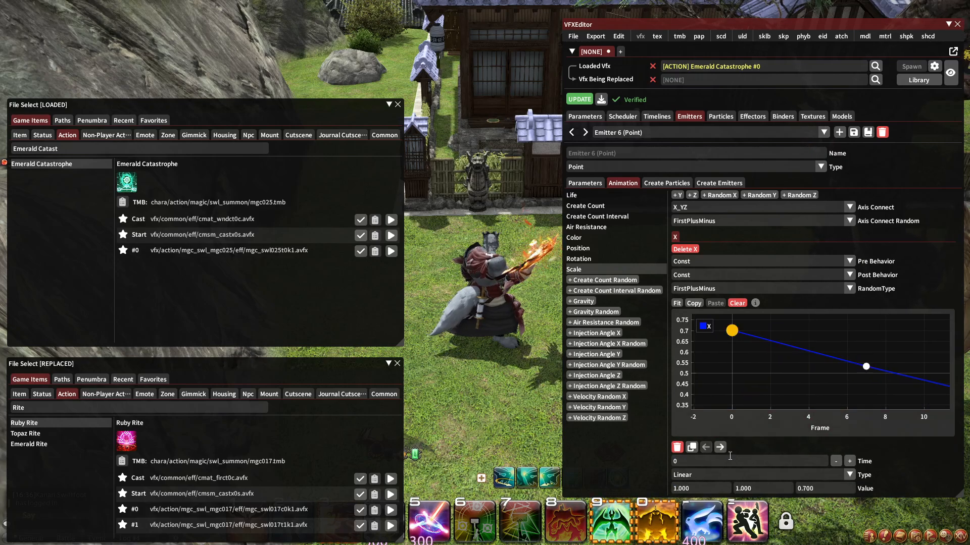
Check Emitter 6's Position and Color properties for keyframes and open its Create Count curve.
{"action": "left_click", "coordinate": [588, 249]}
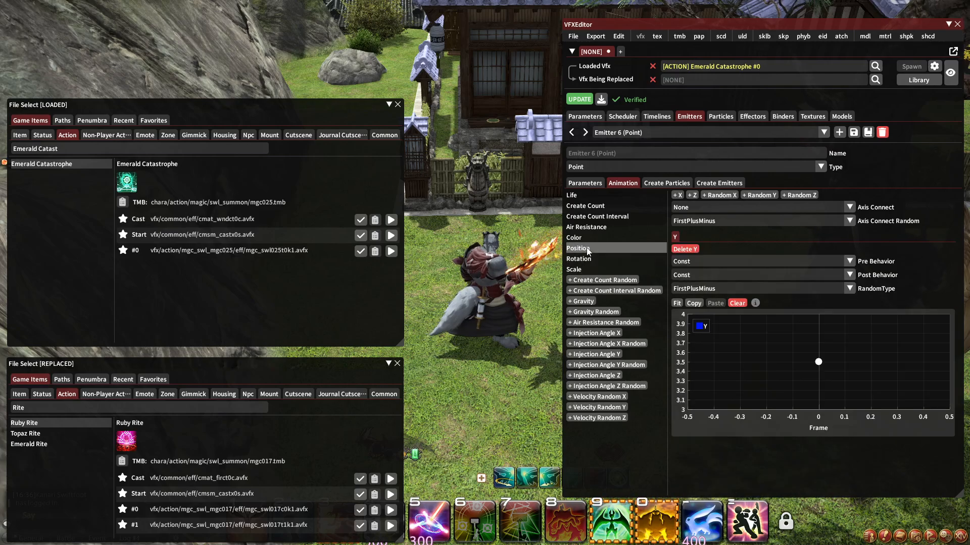
{"action": "left_click", "coordinate": [583, 237]}
{"action": "left_click", "coordinate": [586, 207]}
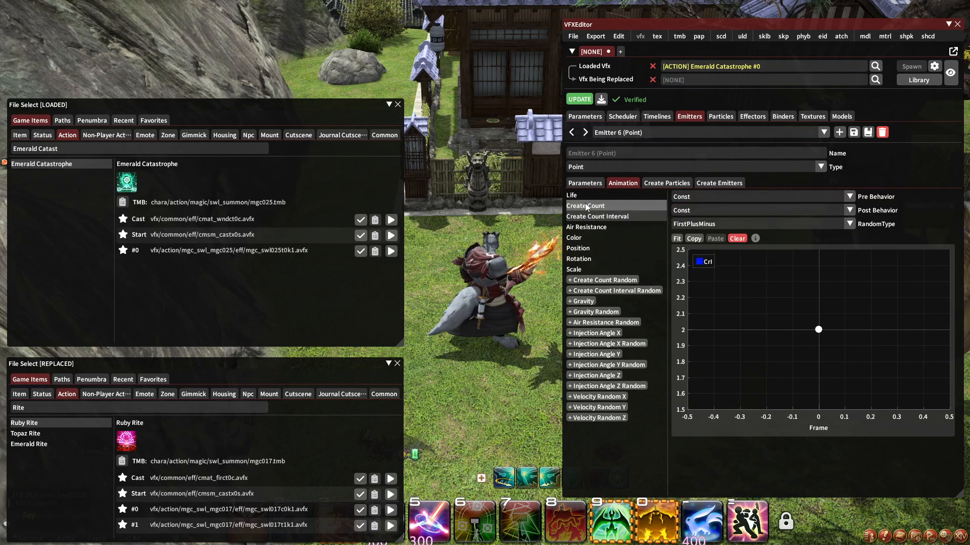
In Emitter 6's create count curve, set the times of the last, middle and first keyframes to 14, 10 and 4.
{"action": "left_click", "coordinate": [906, 383]}
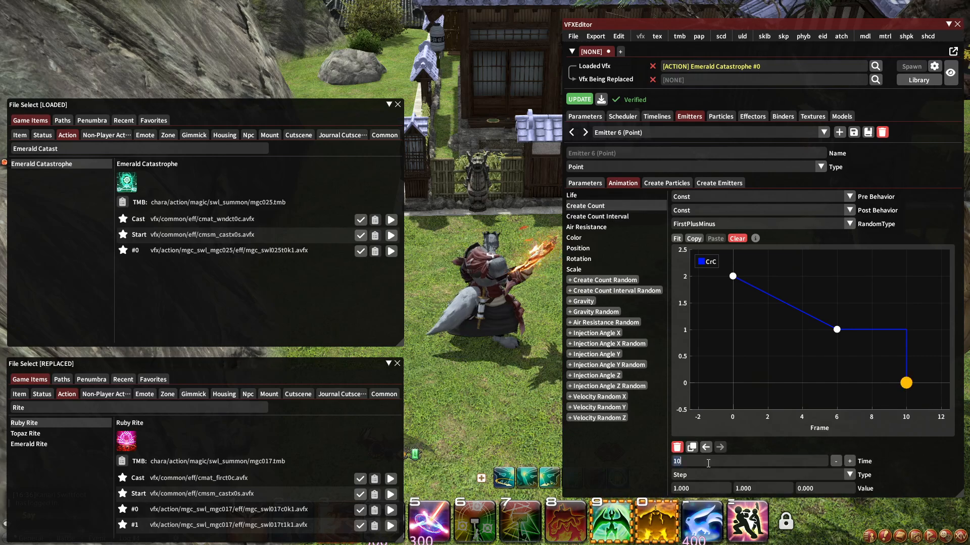
{"action": "type", "text": "14"}
{"action": "left_click", "coordinate": [837, 329]}
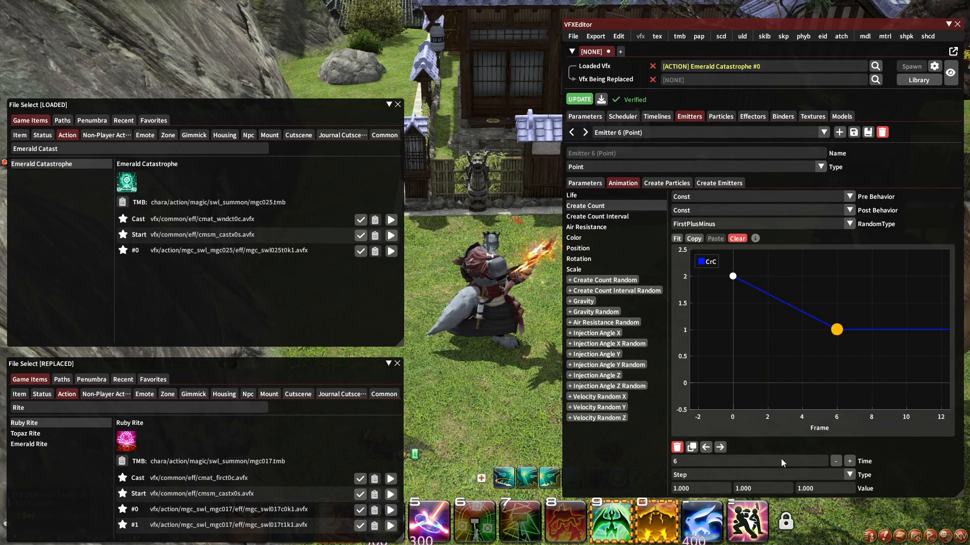
{"action": "type", "text": "10"}
{"action": "left_click", "coordinate": [733, 276]}
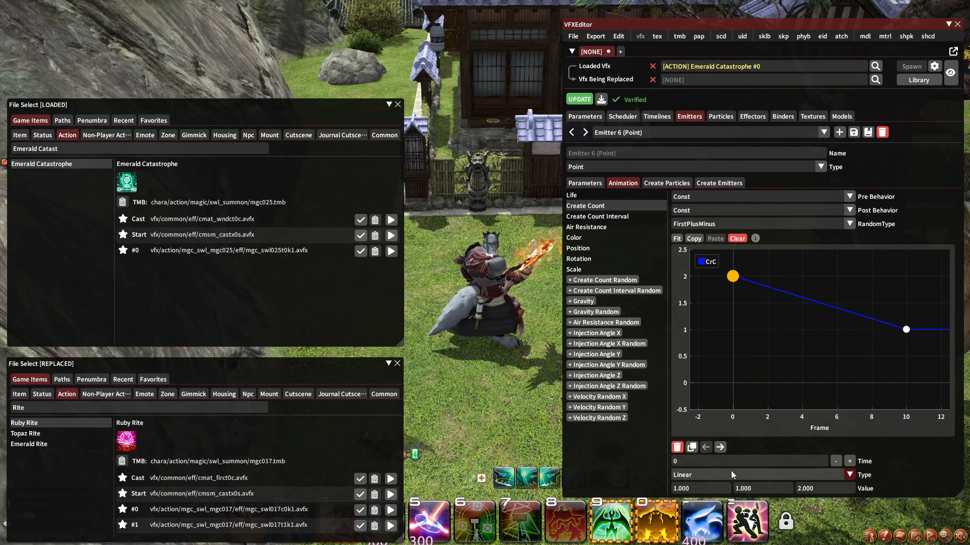
{"action": "left_click", "coordinate": [731, 461]}
{"action": "type", "text": "4"}
Open the generate delay of Particle 23 among Emitter 6's created particles, and check the emitters it creates.
{"action": "left_click", "coordinate": [667, 183]}
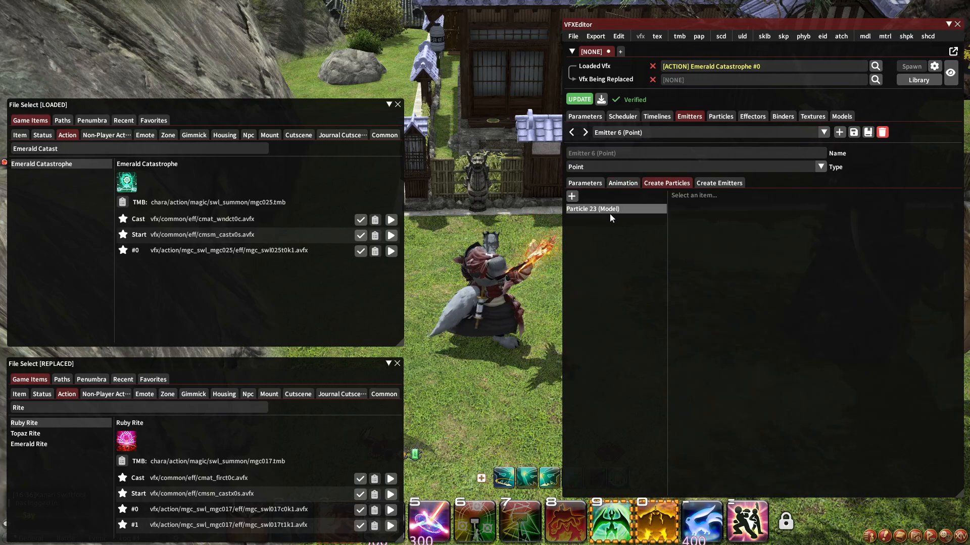
{"action": "left_click", "coordinate": [611, 209]}
{"action": "scroll", "coordinate": [738, 432], "scroll_direction": "down", "scroll_amount": 2}
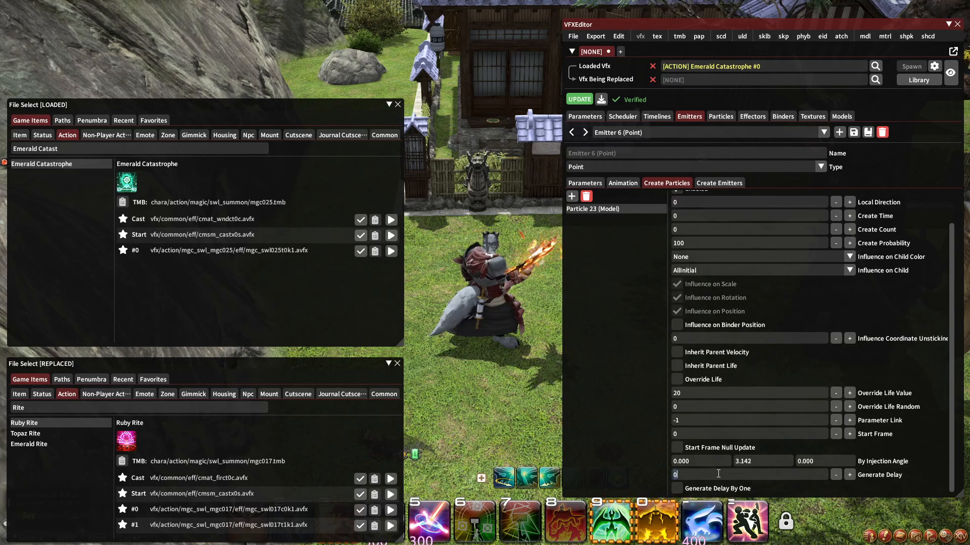
{"action": "left_click", "coordinate": [719, 183]}
For Emitter 4's created particles, edit the generate delay of Particles 14 to 18 and set Particle 19's to 26.
{"action": "left_click", "coordinate": [646, 117]}
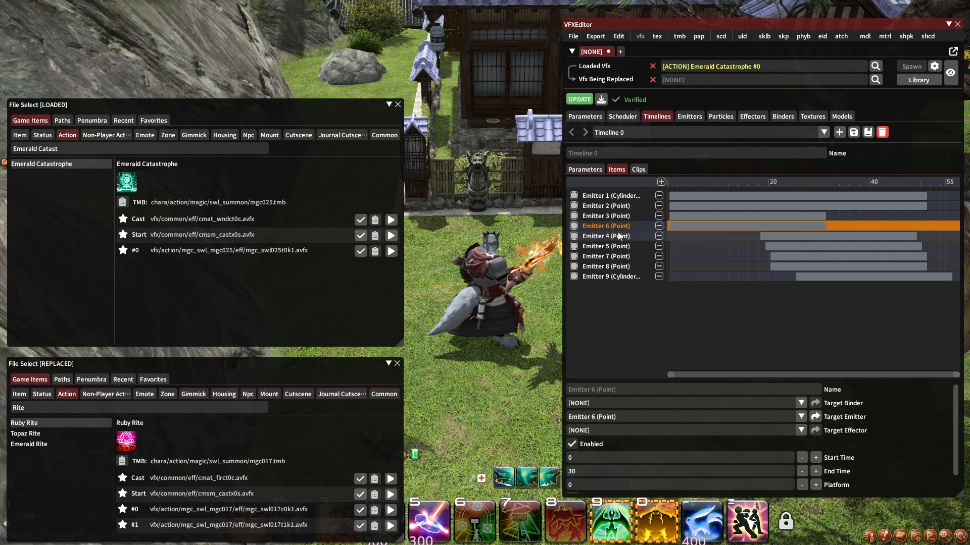
{"action": "left_click", "coordinate": [712, 236]}
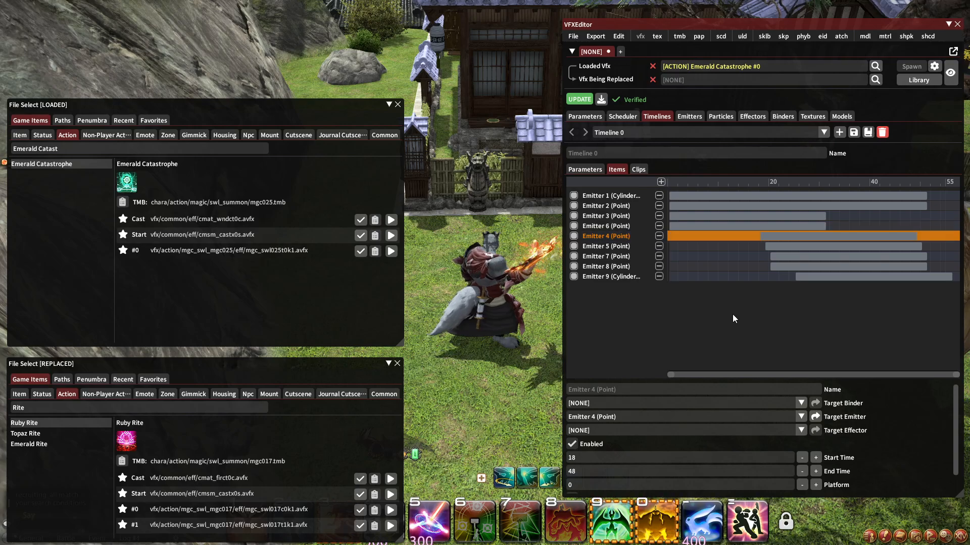
{"action": "left_click", "coordinate": [815, 418]}
{"action": "left_click", "coordinate": [666, 183]}
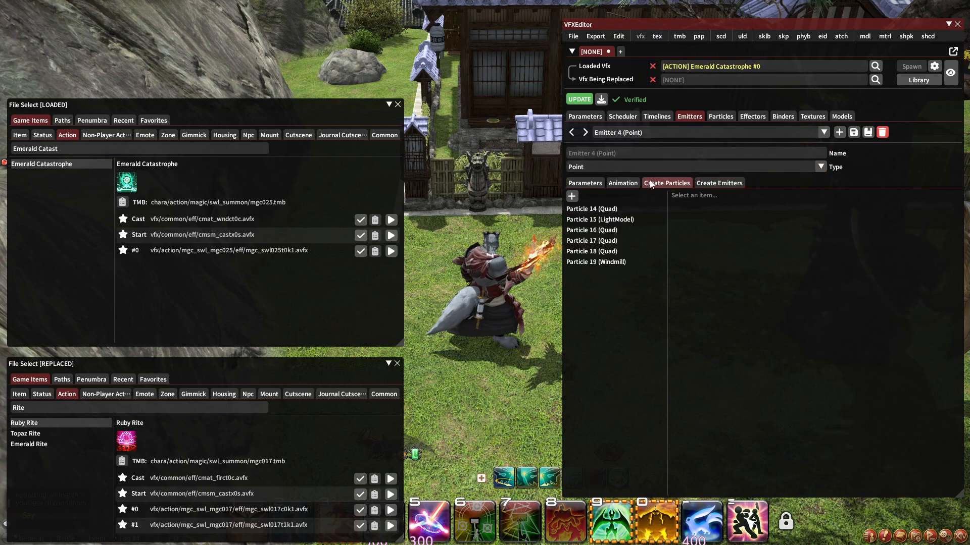
{"action": "left_click", "coordinate": [635, 212]}
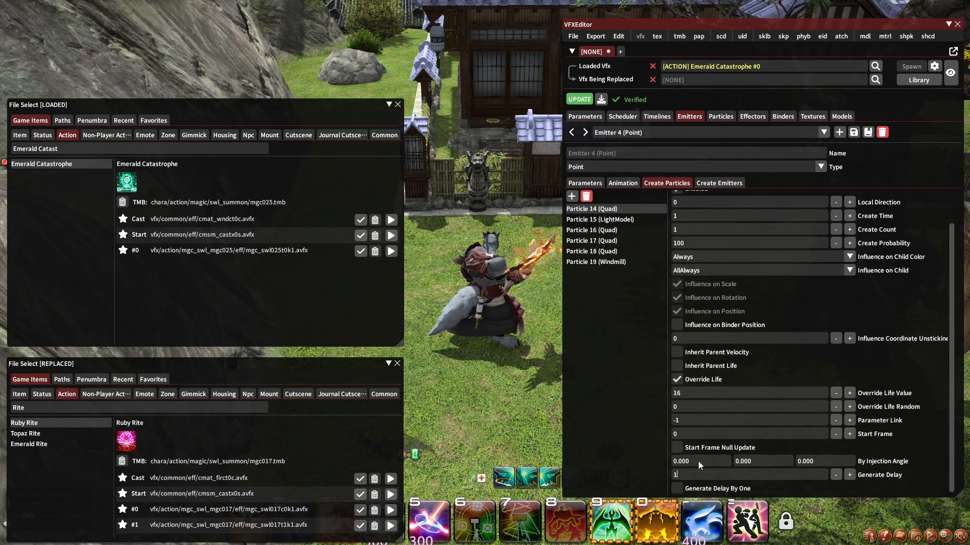
{"action": "left_click", "coordinate": [600, 219]}
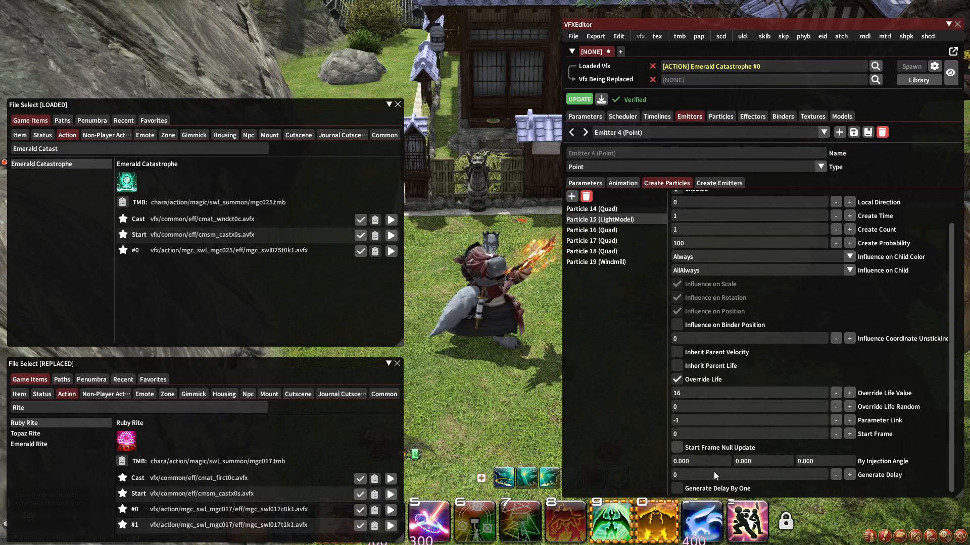
{"action": "left_click", "coordinate": [591, 230]}
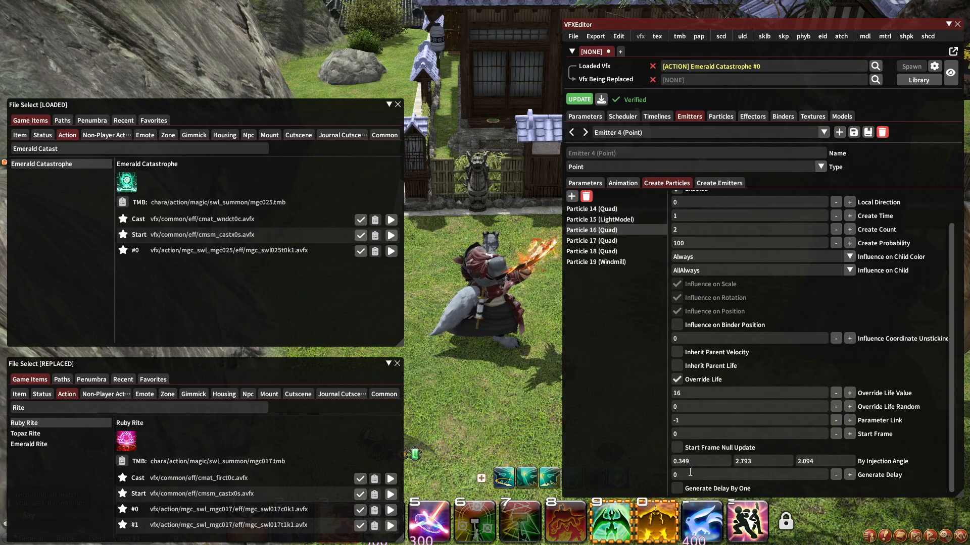
{"action": "left_click", "coordinate": [613, 242]}
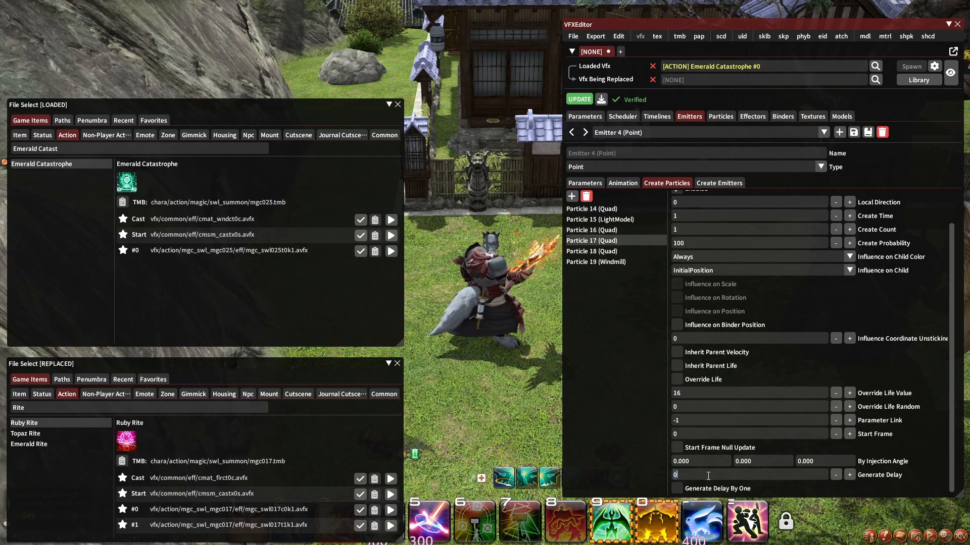
{"action": "left_click", "coordinate": [623, 251]}
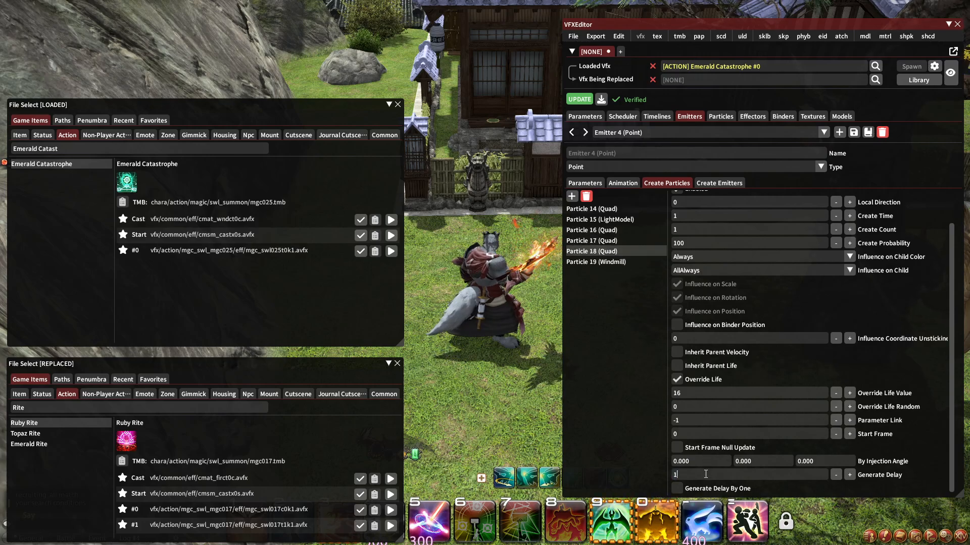
{"action": "left_click", "coordinate": [622, 263]}
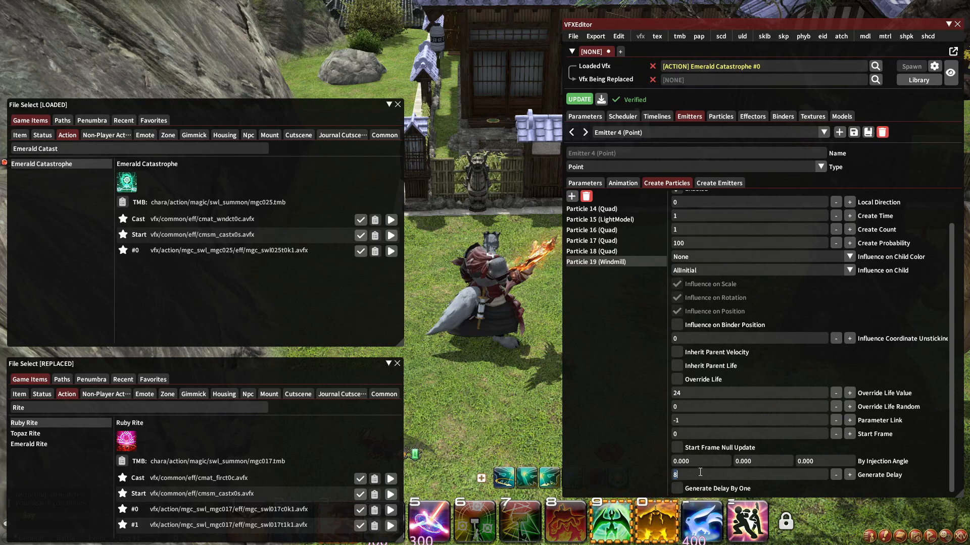
{"action": "type", "text": "26"}
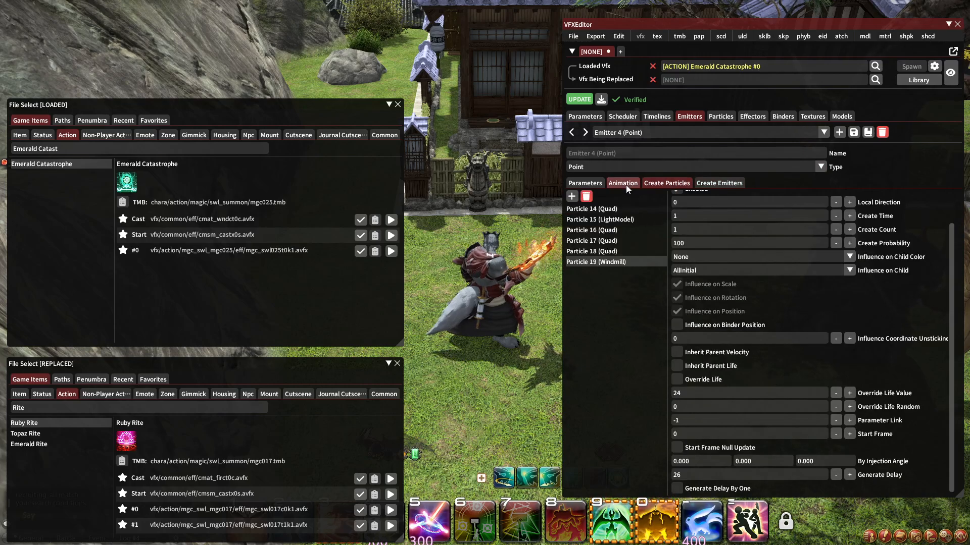
Delay the keyframes of Emitter 4's Scale X curve, setting the second keyframe's time to 20.
{"action": "left_click", "coordinate": [626, 185]}
{"action": "left_click", "coordinate": [592, 270]}
{"action": "left_click", "coordinate": [903, 336]}
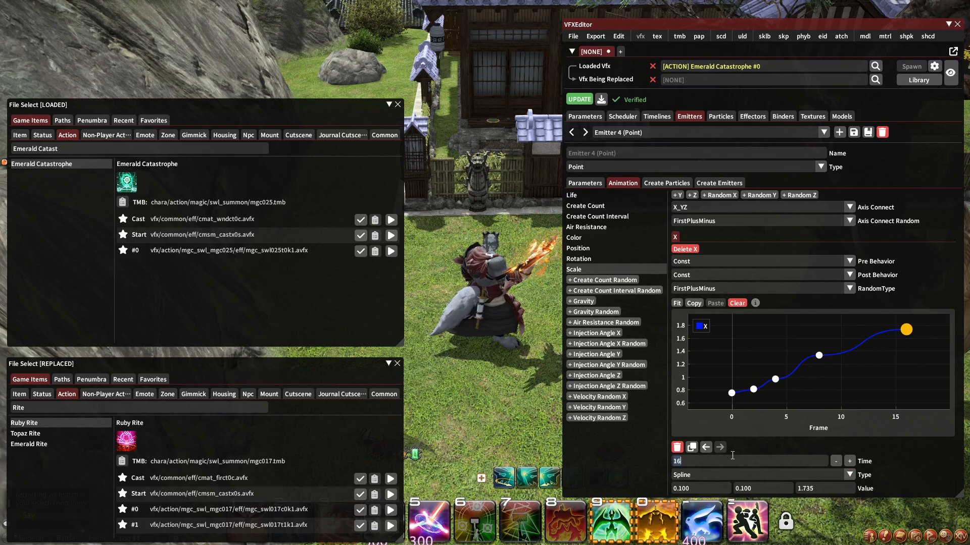
{"action": "type", "text": "8"}
{"action": "key", "text": "Return"}
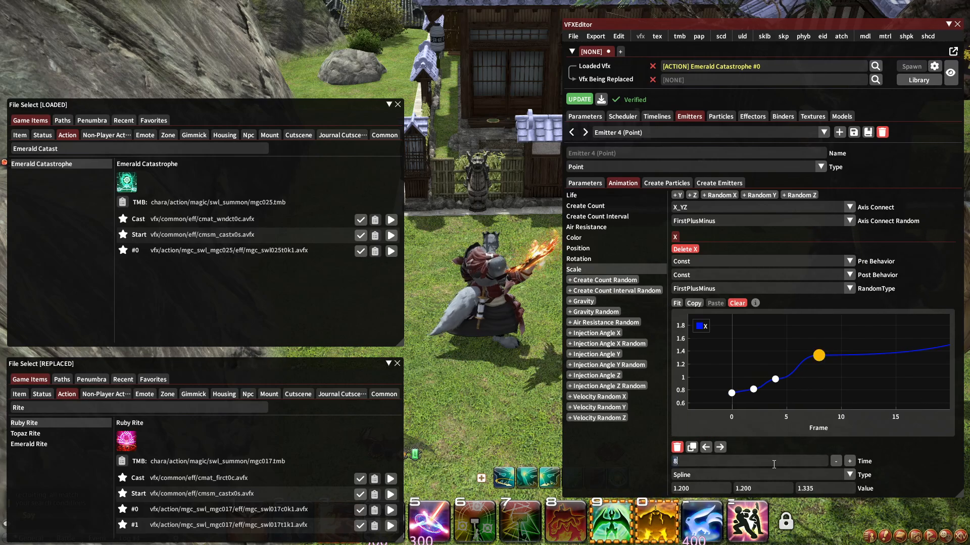
{"action": "key", "text": "BackSpace"}
{"action": "type", "text": "4"}
{"action": "key", "text": "Return"}
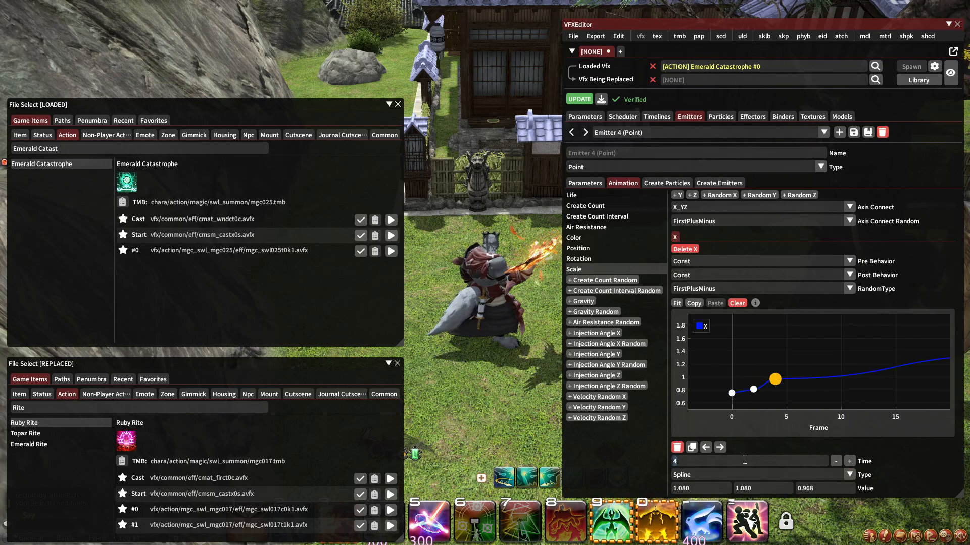
{"action": "key", "text": "BackSpace"}
{"action": "type", "text": "2"}
{"action": "key", "text": "Return"}
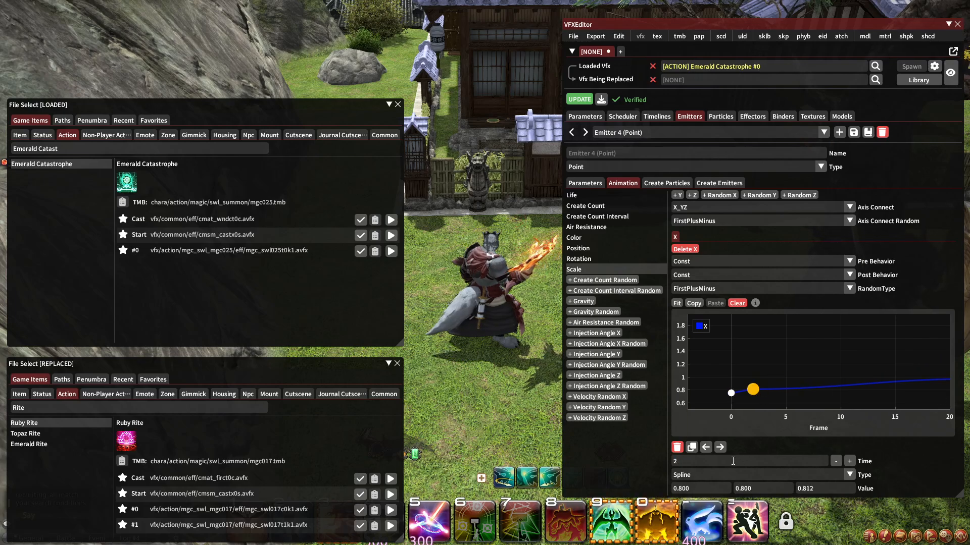
{"action": "type", "text": "20"}
{"action": "left_click", "coordinate": [731, 393]}
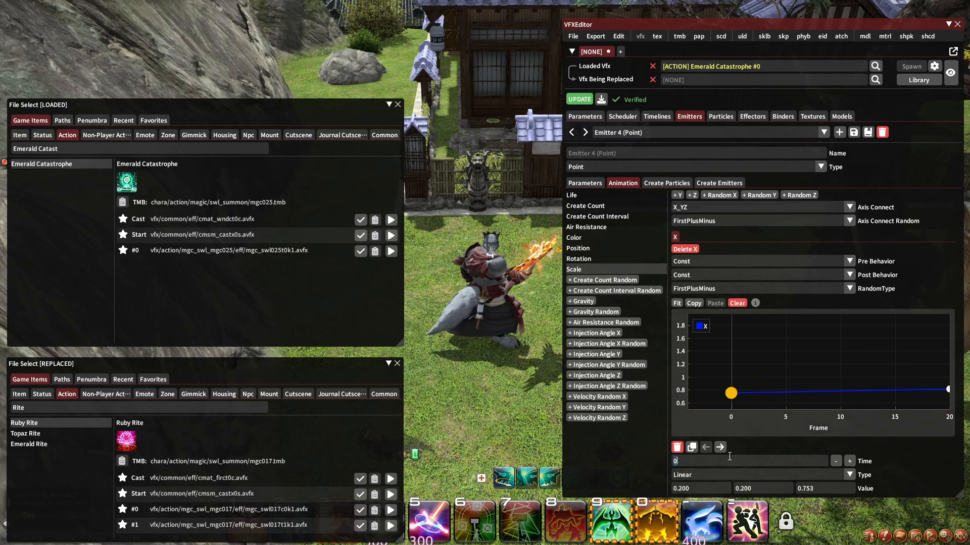
In Emitter 4's Color A curve, delay the last keyframe and set the second through fifth keyframe times to 26, 28, 30 and 32.
{"action": "left_click", "coordinate": [619, 259]}
{"action": "left_click", "coordinate": [611, 248]}
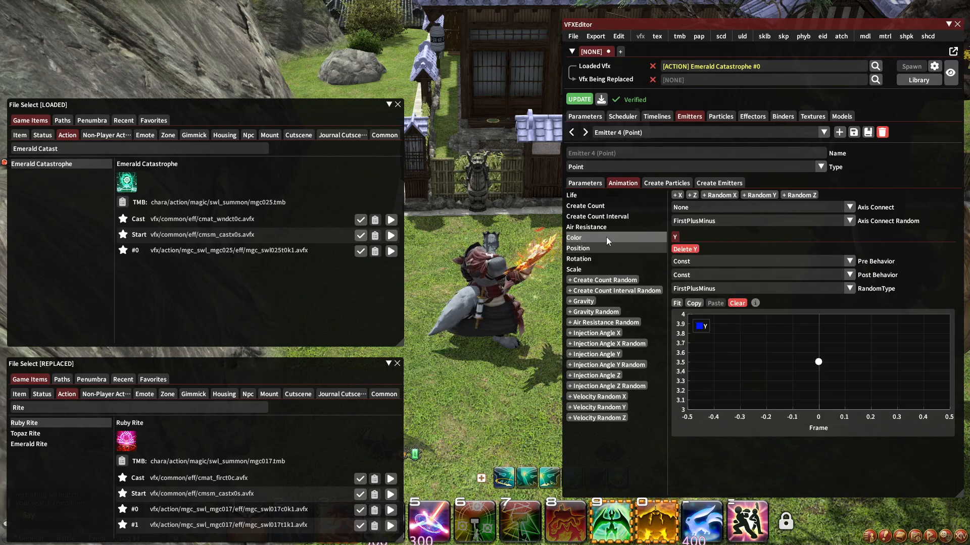
{"action": "left_click", "coordinate": [606, 237]}
{"action": "left_click", "coordinate": [695, 220]}
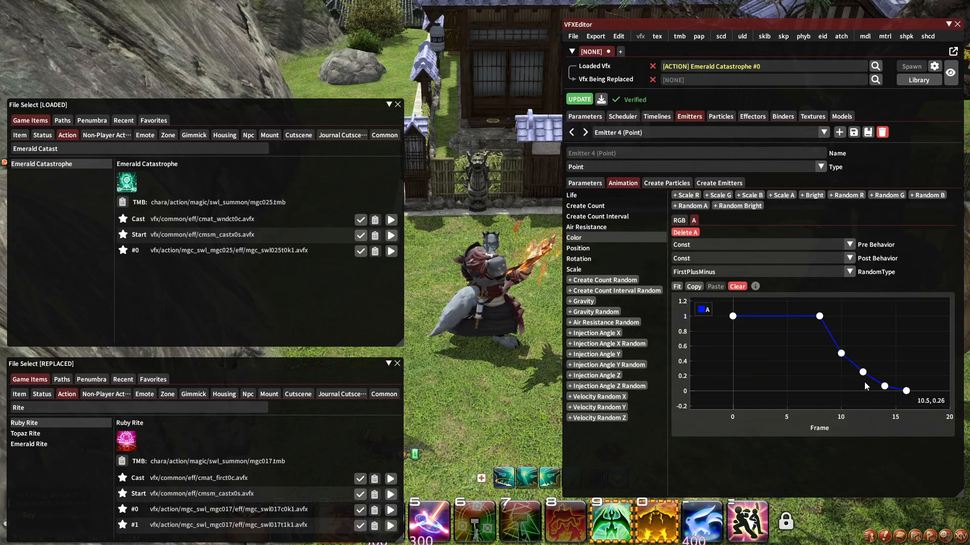
{"action": "left_click", "coordinate": [907, 391]}
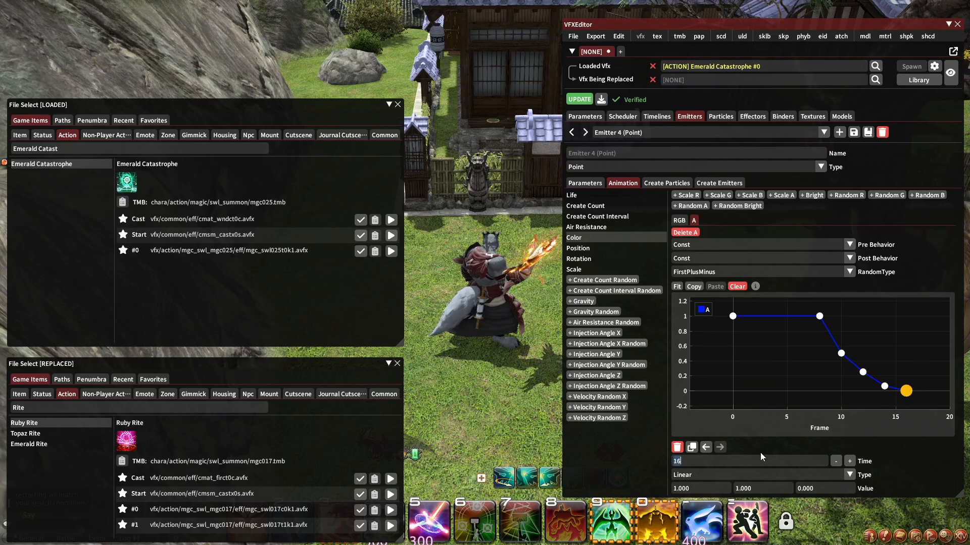
{"action": "type", "text": "30"}
{"action": "left_click", "coordinate": [882, 387]}
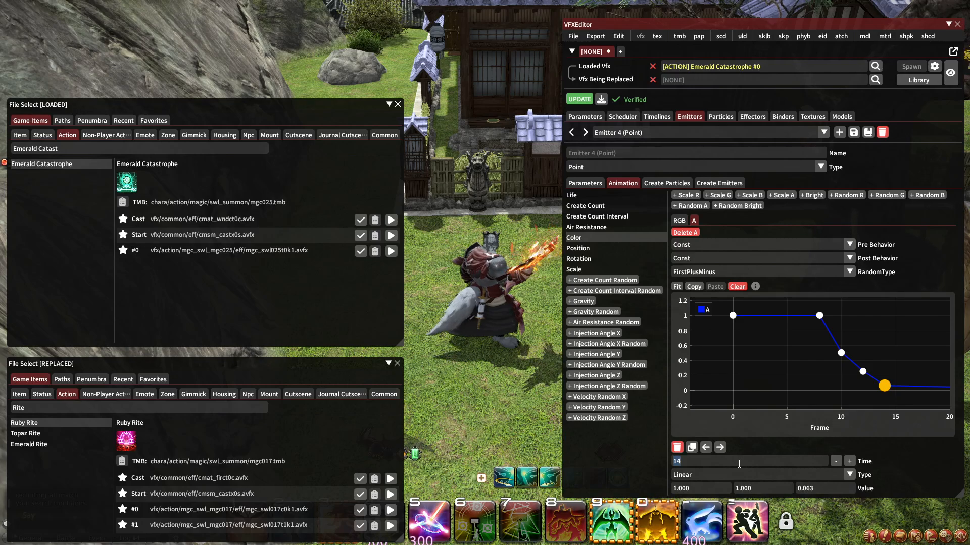
{"action": "type", "text": "32"}
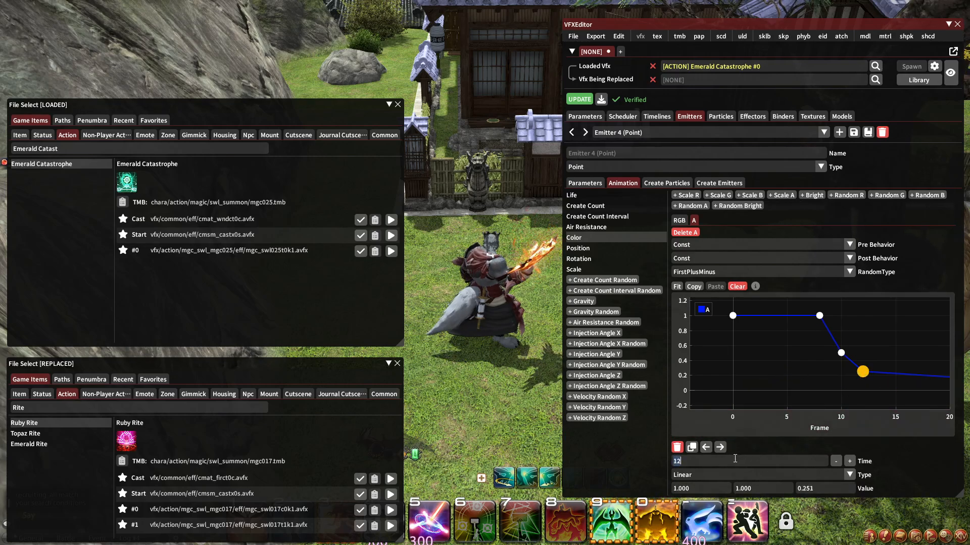
{"action": "type", "text": "30"}
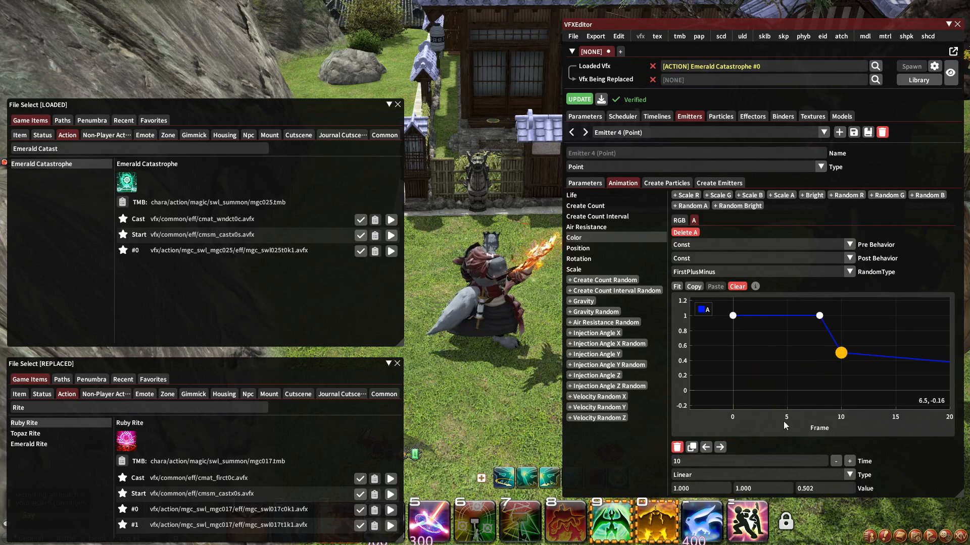
{"action": "type", "text": "28"}
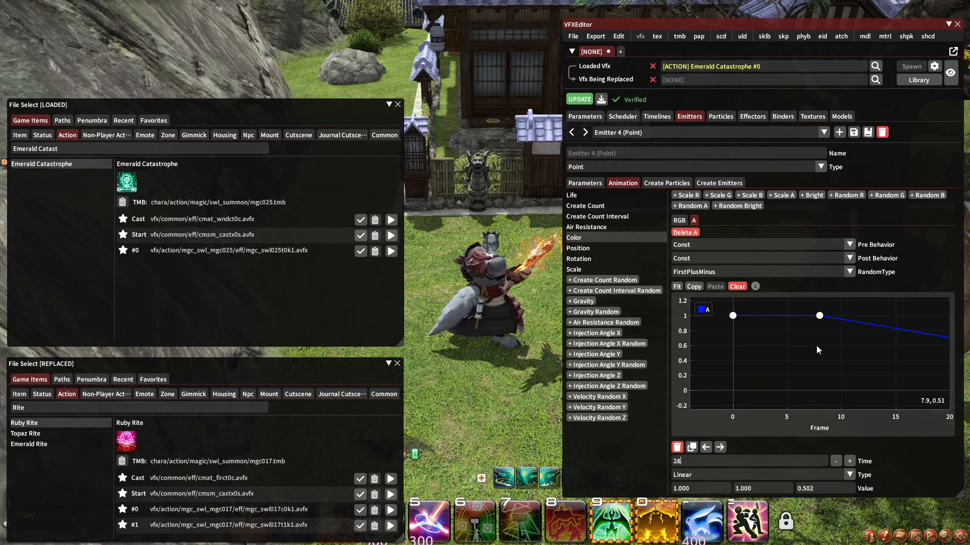
{"action": "type", "text": "2"}
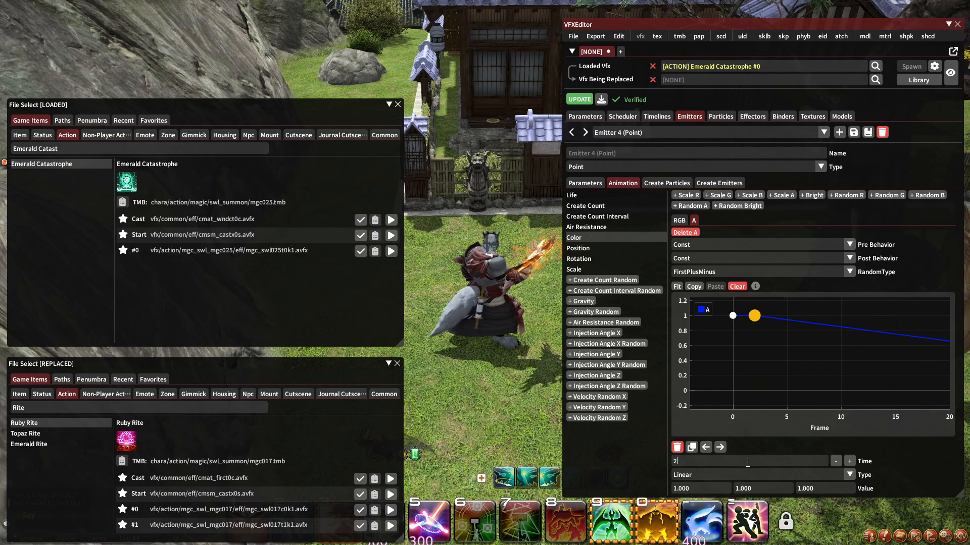
{"action": "type", "text": "6"}
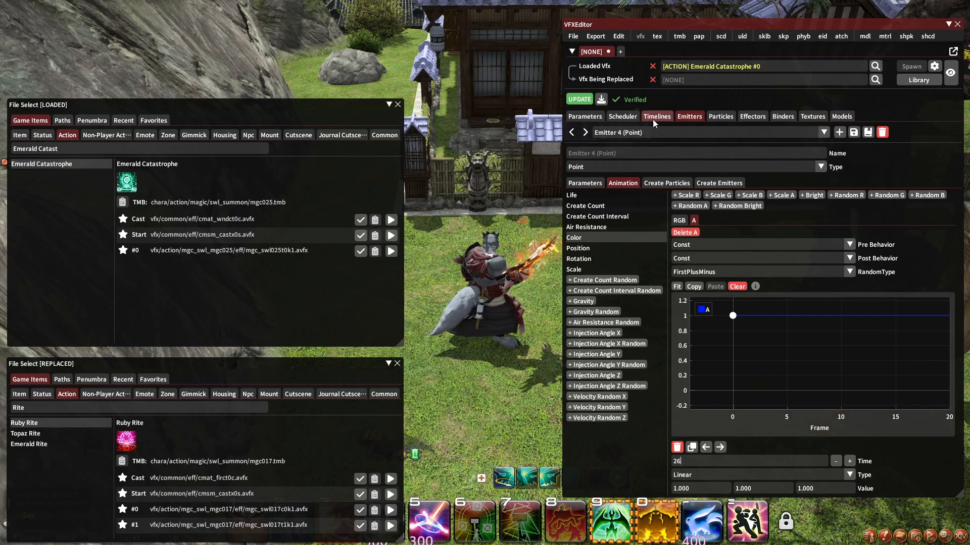
Check Emitter 4's create count and life curves, and set its timeline item to start at 0 and end at 30.
{"action": "left_click", "coordinate": [603, 206]}
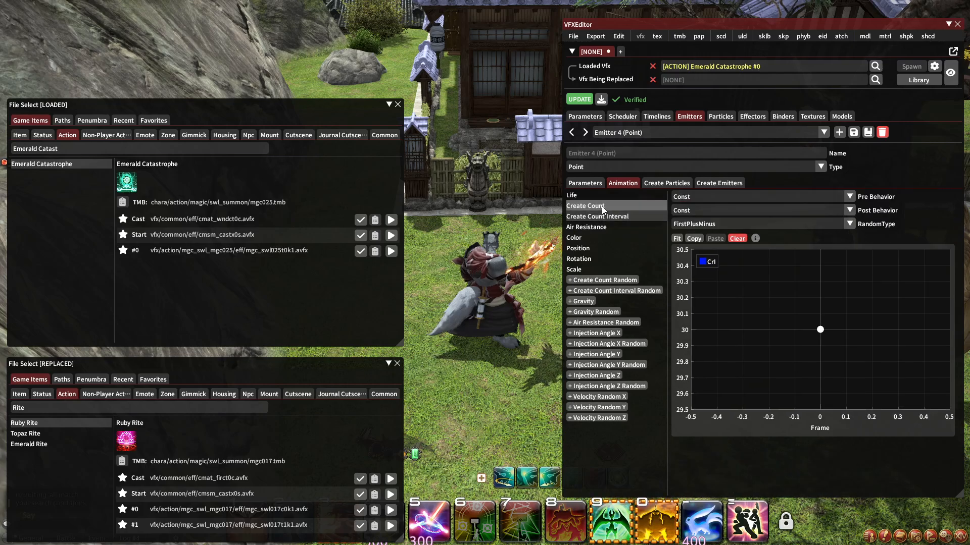
{"action": "left_click", "coordinate": [590, 196]}
{"action": "left_click", "coordinate": [657, 116]}
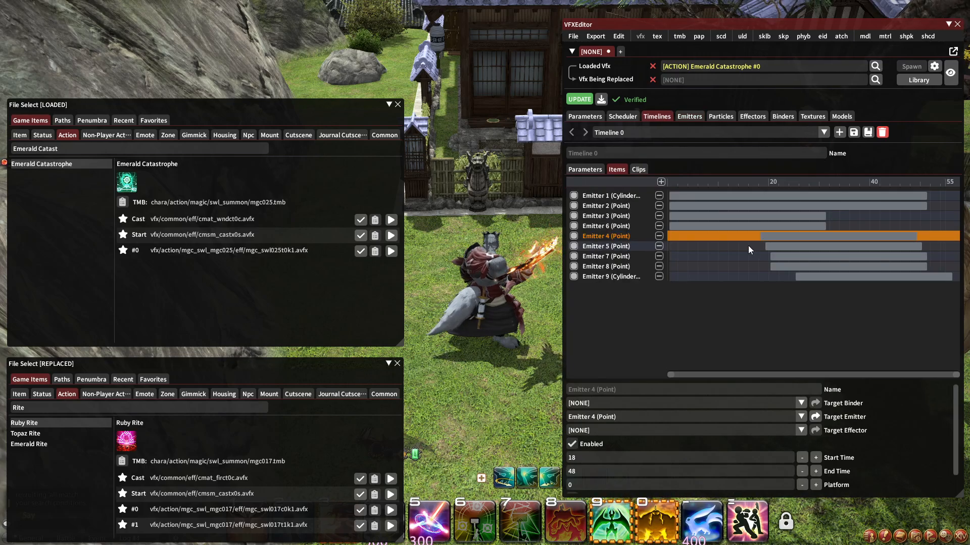
Check Emitter 5's animation curves for rotation, position, air resistance, create count interval and life.
{"action": "left_click", "coordinate": [609, 247]}
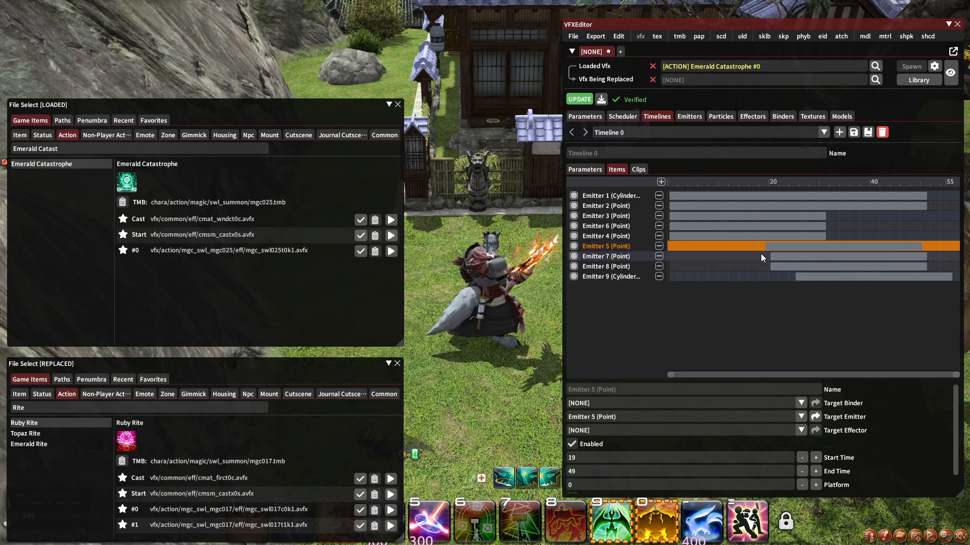
{"action": "left_click", "coordinate": [815, 417]}
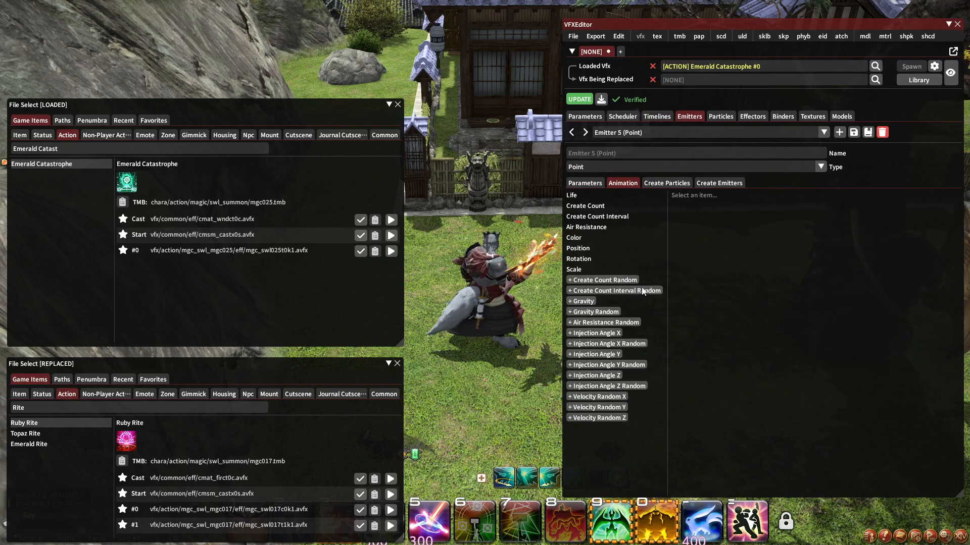
{"action": "left_click", "coordinate": [606, 260]}
{"action": "left_click", "coordinate": [597, 247]}
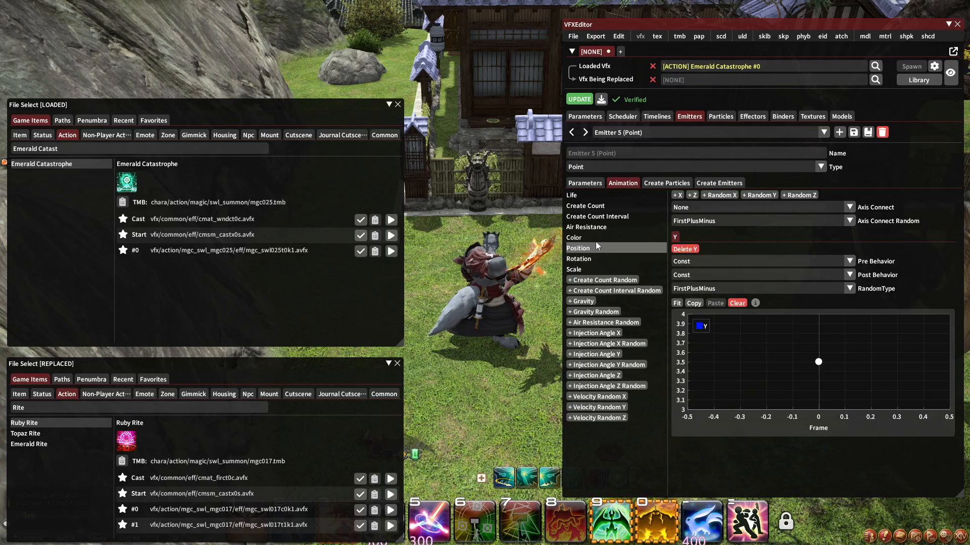
{"action": "left_click", "coordinate": [586, 226]}
{"action": "left_click", "coordinate": [590, 217]}
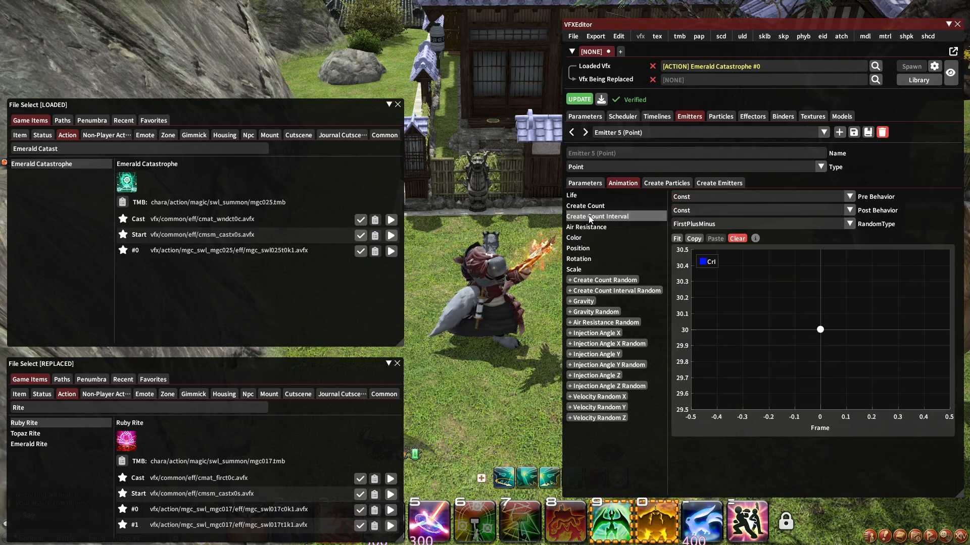
{"action": "left_click", "coordinate": [595, 194]}
Edit the generate delays of Emitter 5's created particles, with Particle 22 at 20, and set its timeline item to start at 0 and end at 30.
{"action": "left_click", "coordinate": [656, 183]}
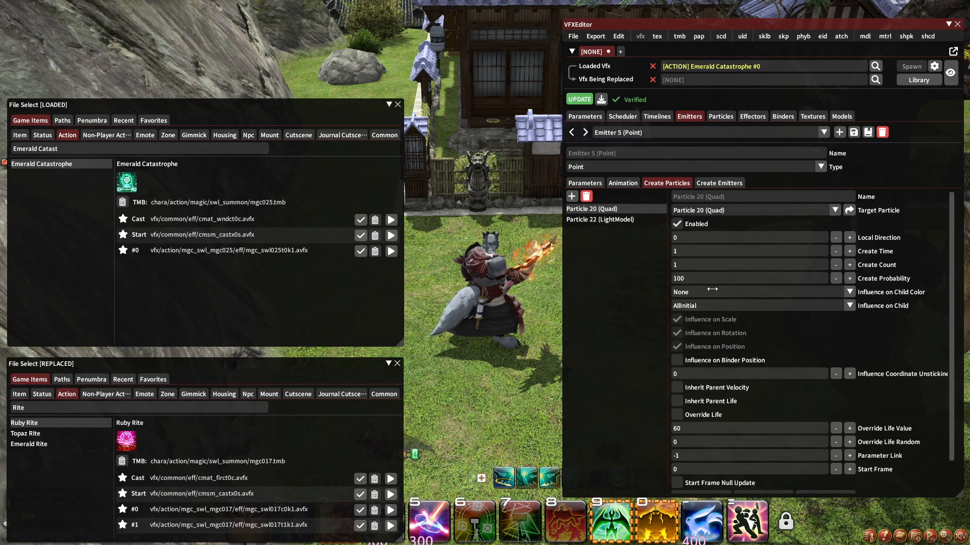
{"action": "scroll", "coordinate": [748, 459], "scroll_direction": "down", "scroll_amount": 1}
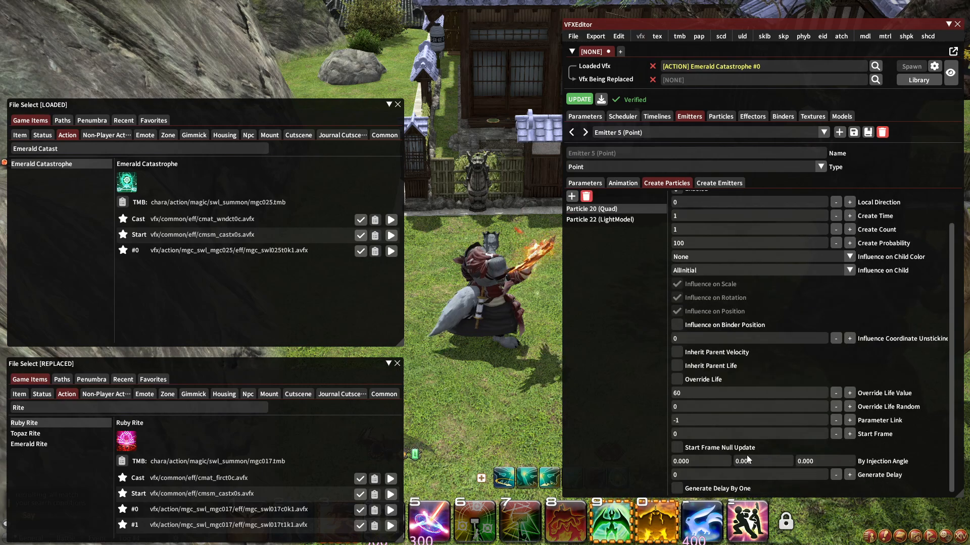
{"action": "left_click", "coordinate": [623, 224]}
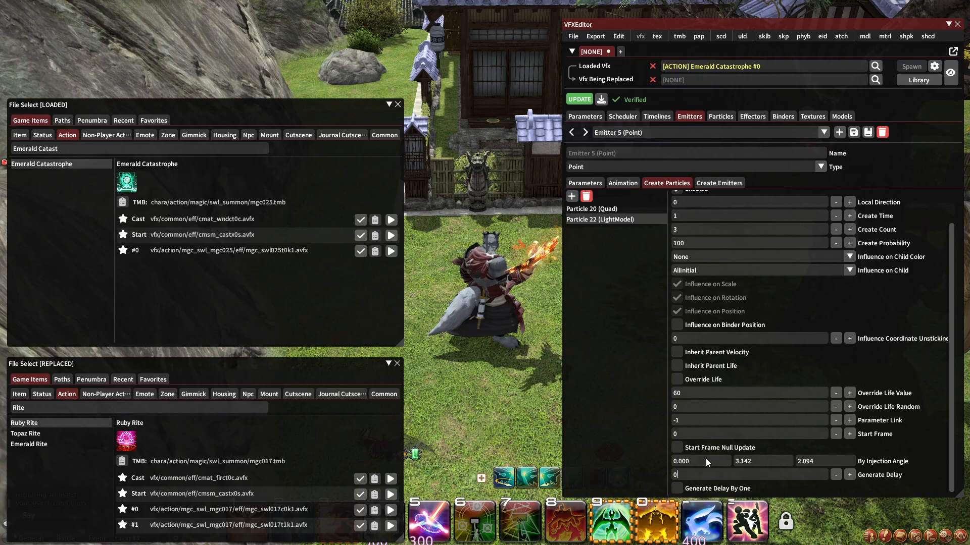
{"action": "left_click", "coordinate": [714, 184]}
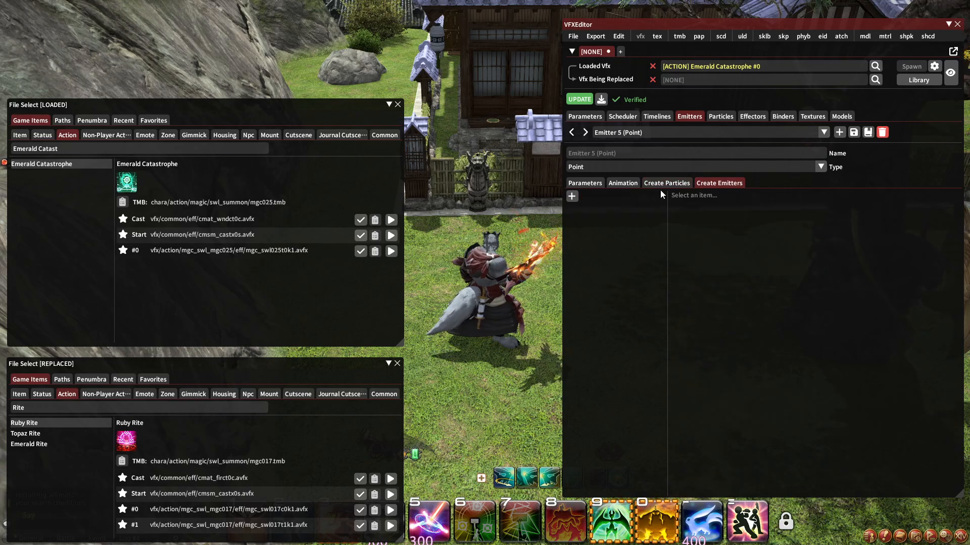
{"action": "left_click", "coordinate": [661, 183]}
{"action": "left_click", "coordinate": [653, 120]}
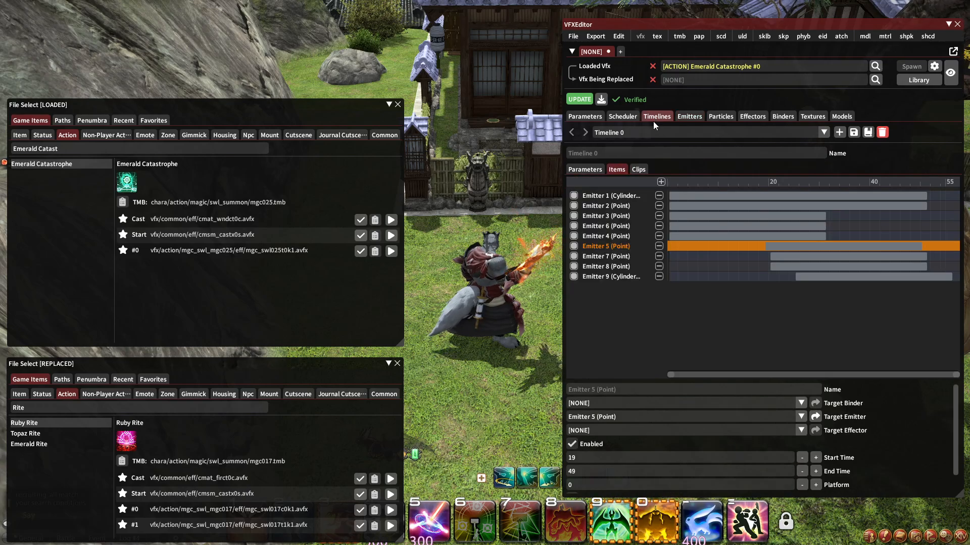
Edit the generate delays of Particles 23, 26 and 21 created by Emitter 7.
{"action": "left_click", "coordinate": [616, 257]}
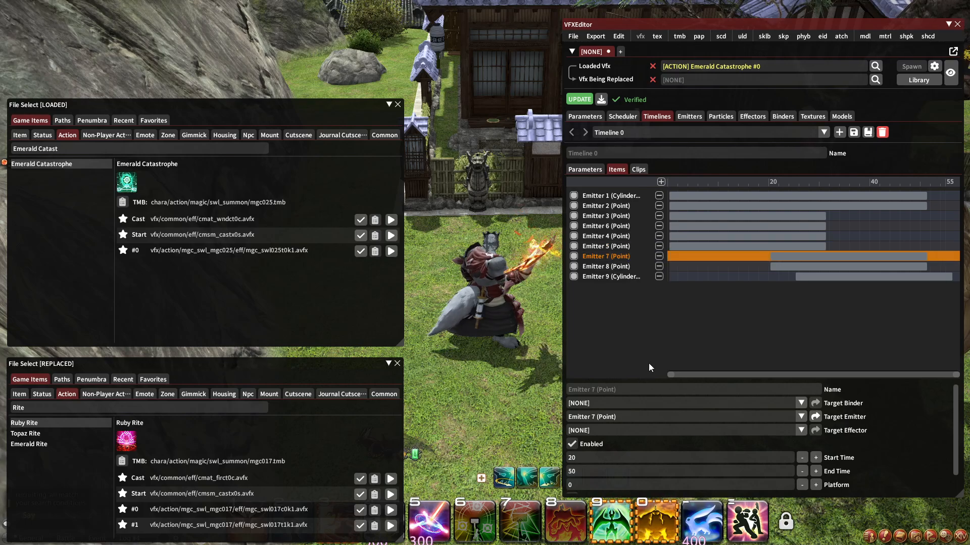
{"action": "left_click", "coordinate": [690, 117]}
{"action": "left_click", "coordinate": [684, 133]}
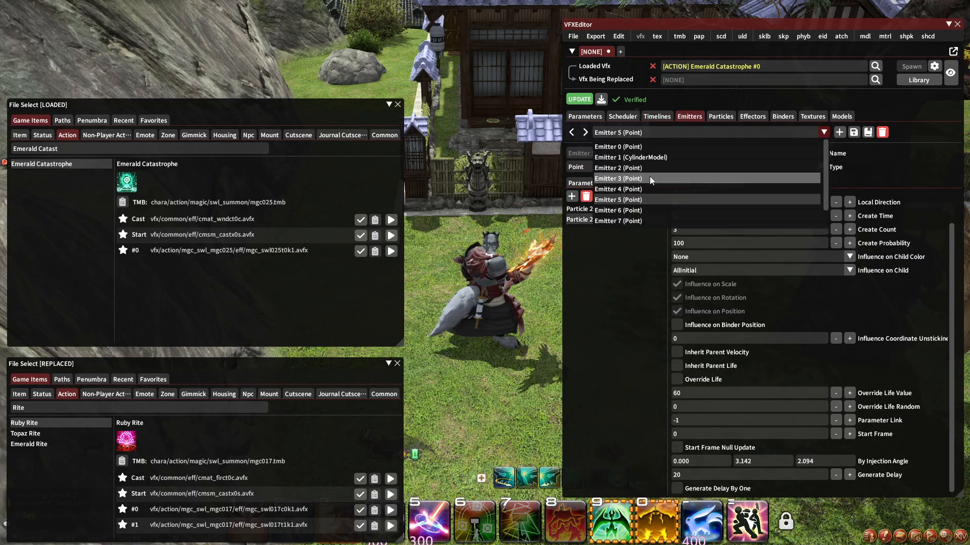
{"action": "left_click", "coordinate": [639, 219]}
{"action": "left_click", "coordinate": [626, 209]}
{"action": "scroll", "coordinate": [707, 461], "scroll_direction": "down", "scroll_amount": 1}
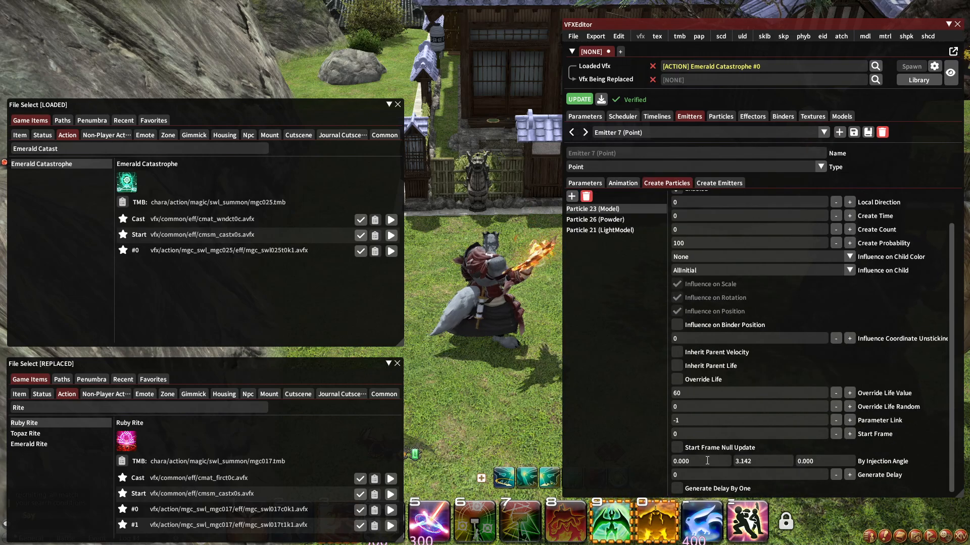
{"action": "left_click", "coordinate": [596, 219]}
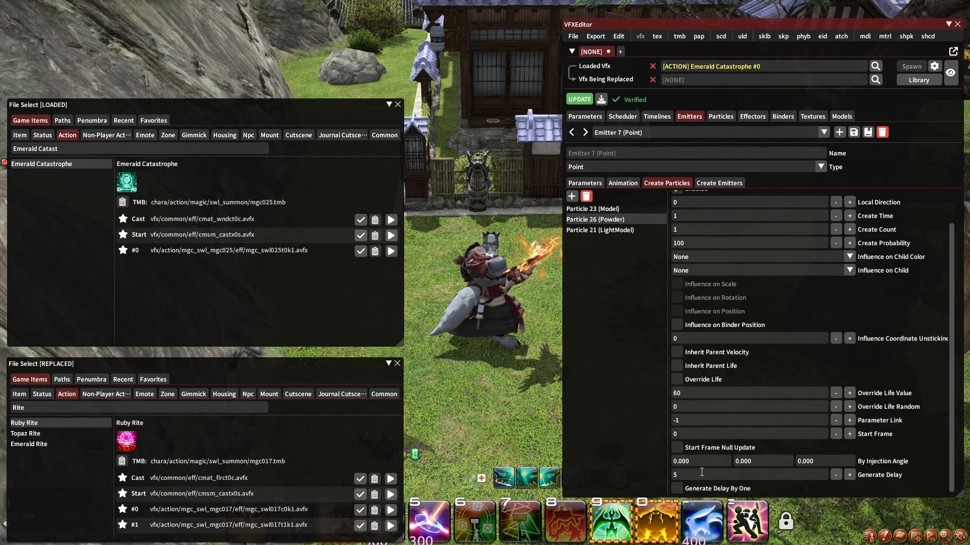
{"action": "left_click", "coordinate": [599, 229]}
{"action": "double_click", "coordinate": [676, 474]}
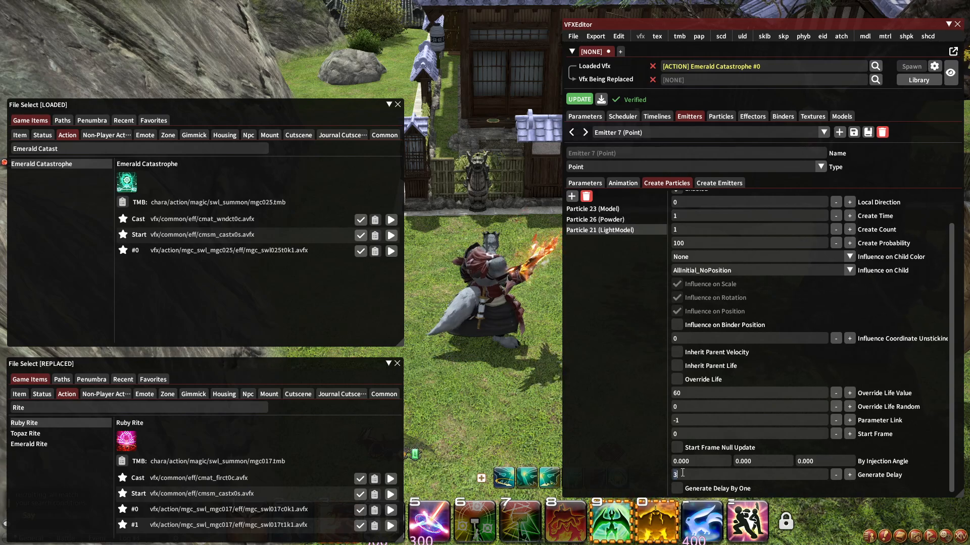
In Emitter 7's create count curve, set the last keyframe's time to 26 and select the first keyframe.
{"action": "left_click", "coordinate": [719, 182]}
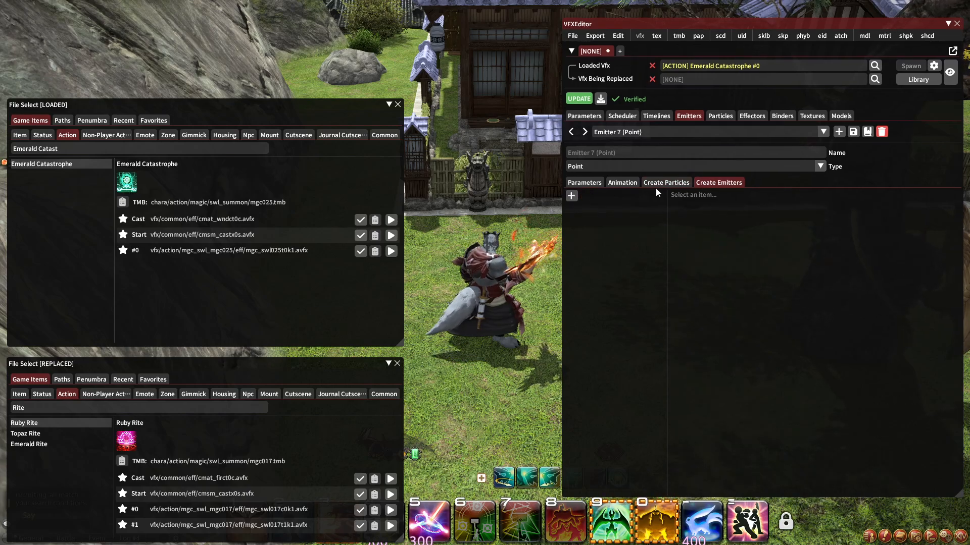
{"action": "left_click", "coordinate": [623, 183]}
{"action": "left_click", "coordinate": [596, 205]}
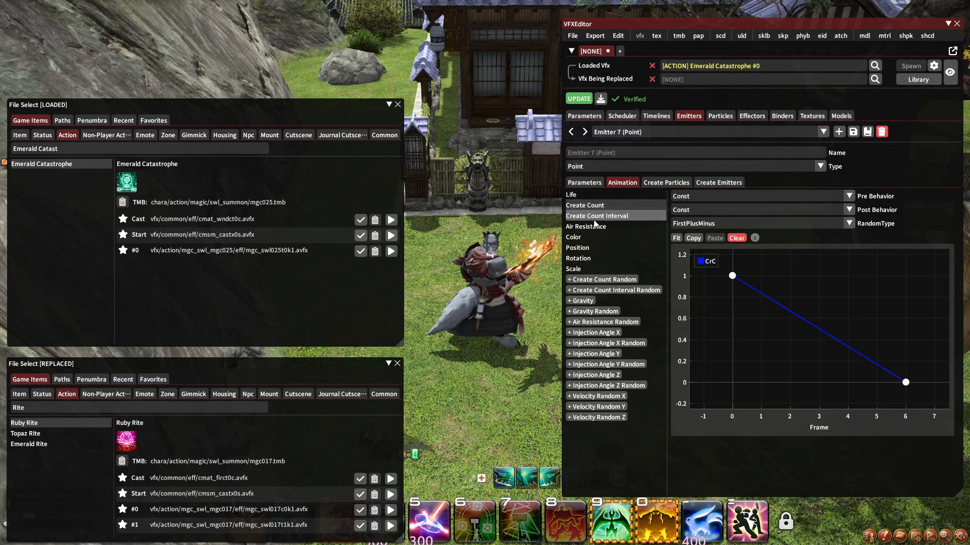
{"action": "left_click", "coordinate": [905, 382]}
{"action": "left_click", "coordinate": [765, 464]}
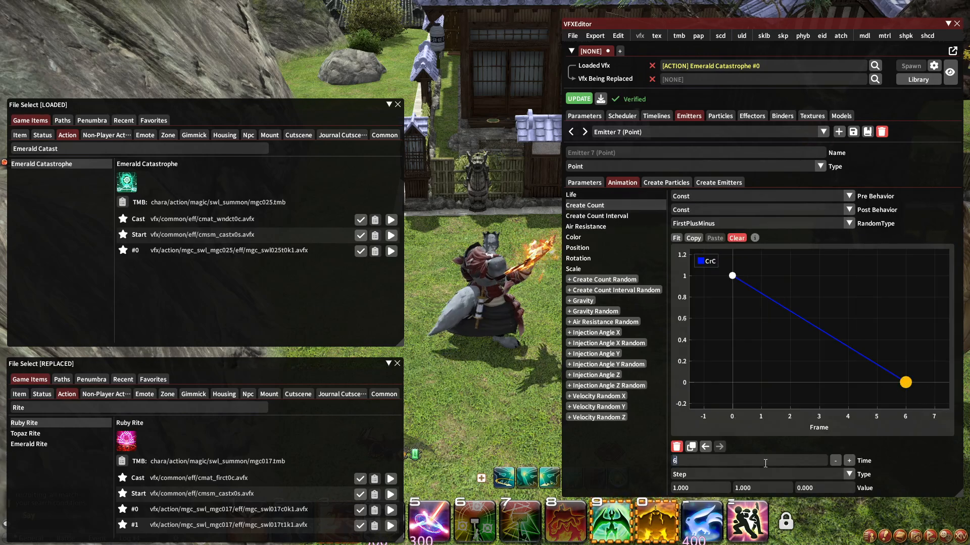
{"action": "type", "text": "26"}
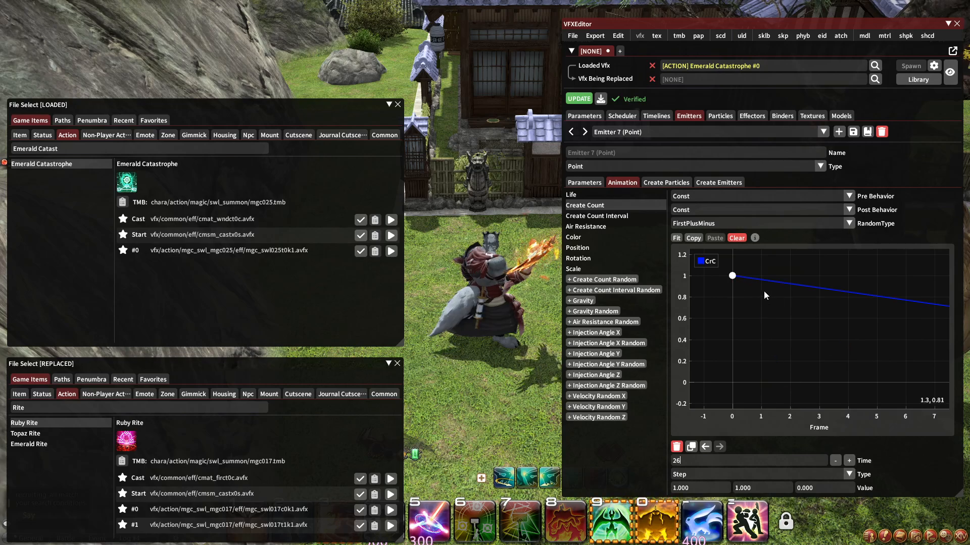
{"action": "left_click", "coordinate": [734, 277]}
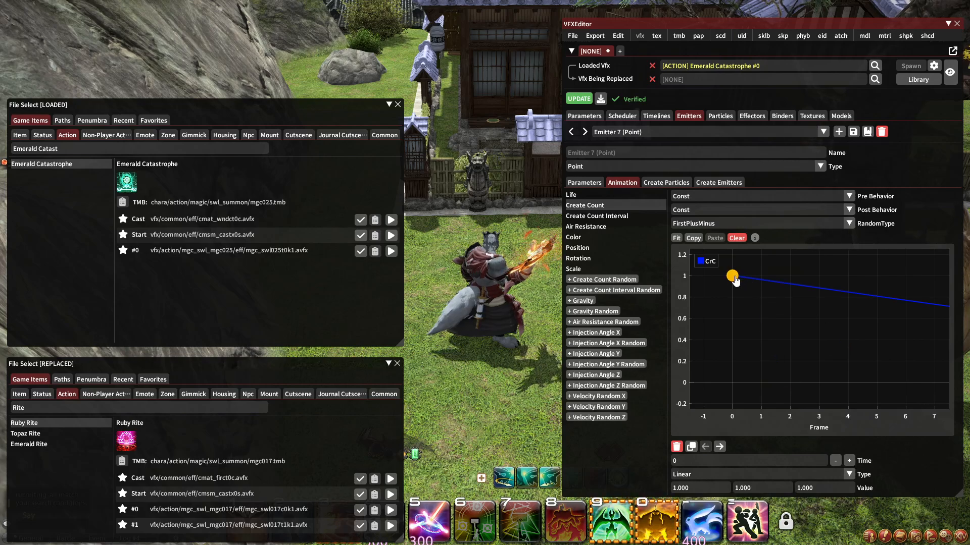
Check Emitter 7's air resistance, color, position, rotation and scale curves, and set its timeline item to start at 0 and end at 30.
{"action": "left_click", "coordinate": [582, 227]}
{"action": "left_click", "coordinate": [578, 238]}
{"action": "left_click", "coordinate": [577, 248]}
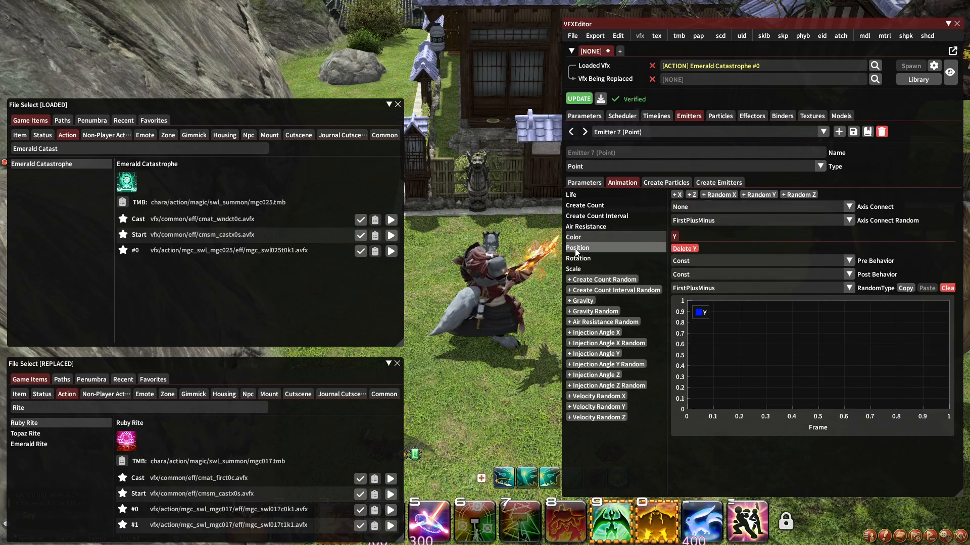
{"action": "left_click", "coordinate": [577, 258]}
{"action": "left_click", "coordinate": [575, 268]}
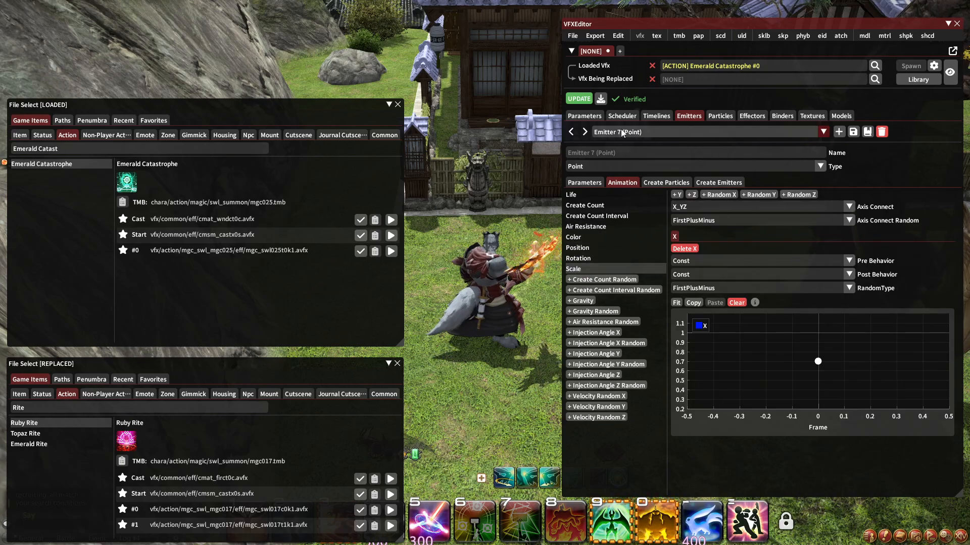
{"action": "left_click", "coordinate": [656, 116]}
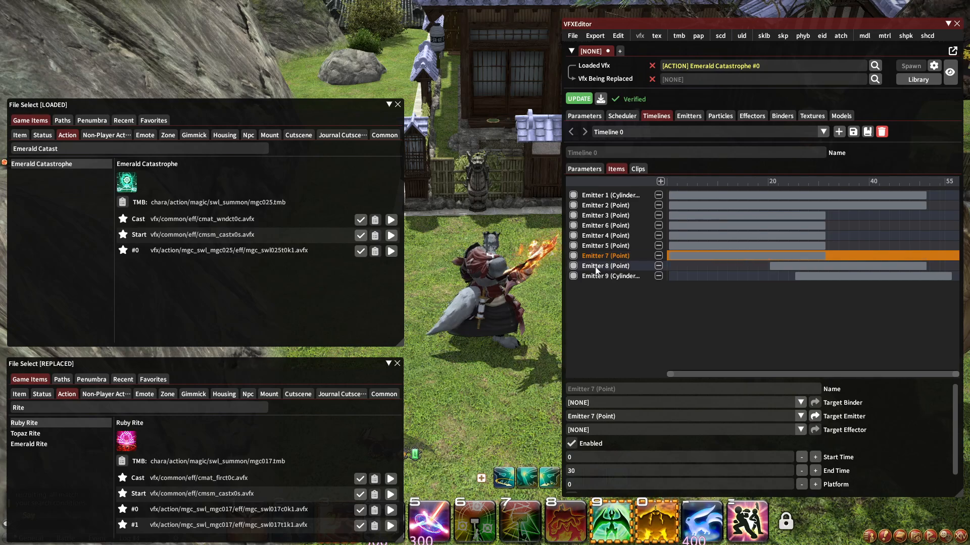
For Emitter 8's created particle, Particle 24, set the generate delay to 20.
{"action": "left_click", "coordinate": [780, 266]}
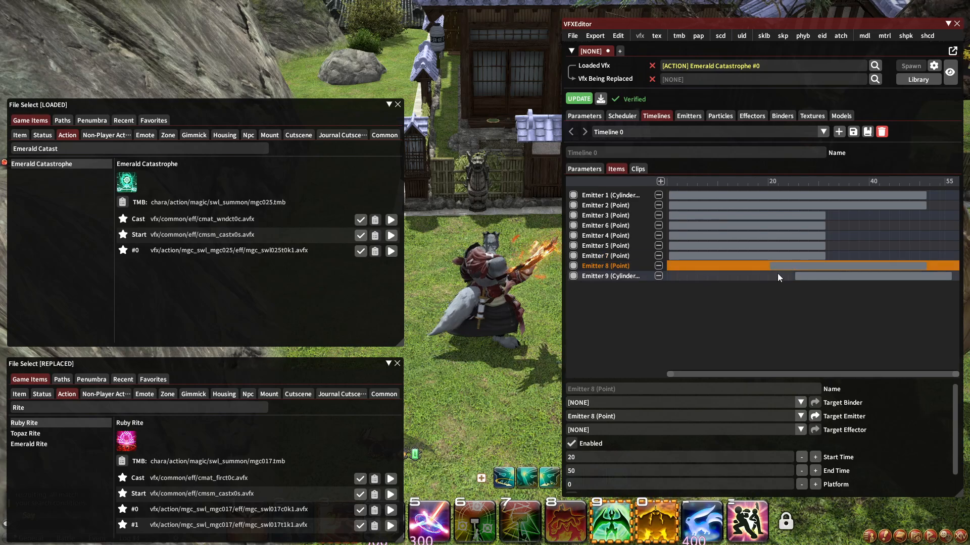
{"action": "left_click", "coordinate": [814, 416]}
{"action": "left_click", "coordinate": [645, 185]}
{"action": "left_click", "coordinate": [617, 208]}
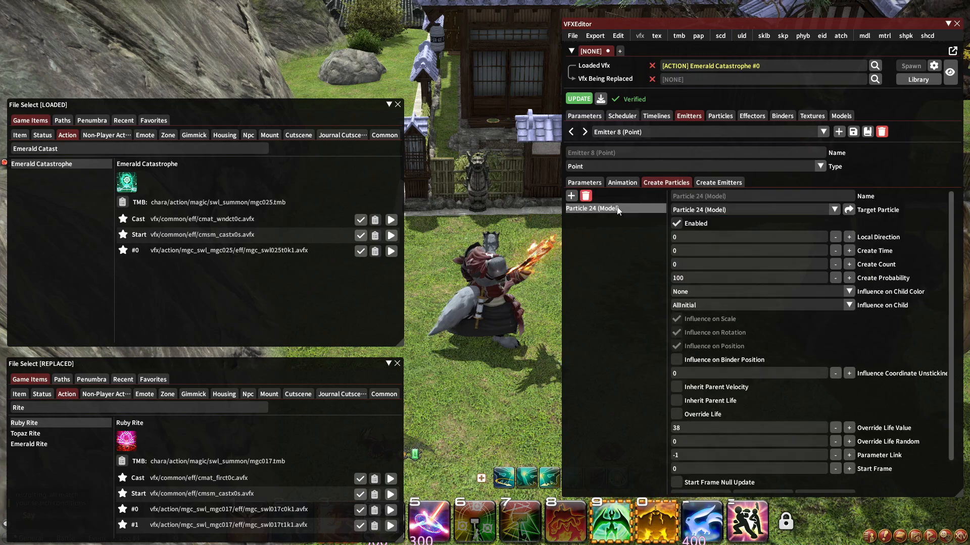
{"action": "scroll", "coordinate": [694, 462], "scroll_direction": "down", "scroll_amount": 2}
{"action": "left_click", "coordinate": [683, 475]}
{"action": "type", "text": "20"}
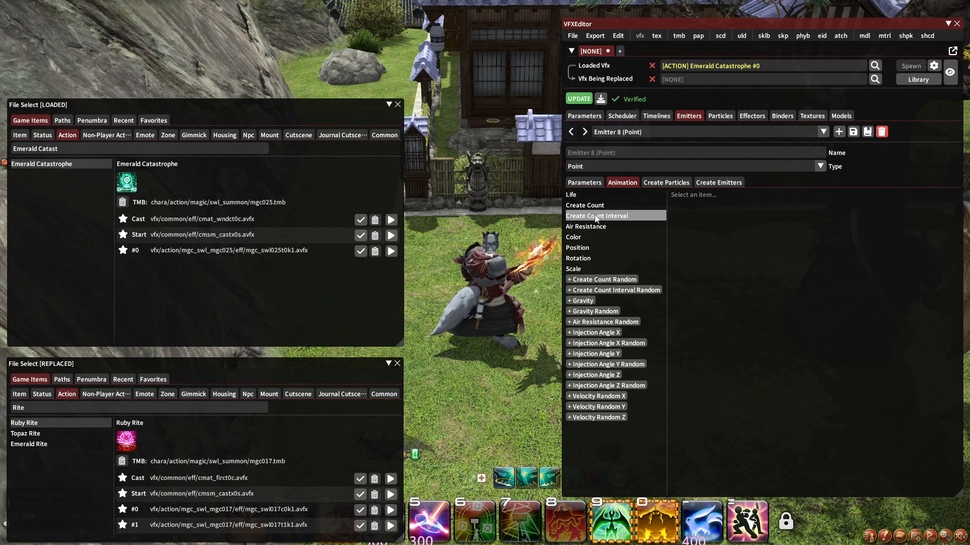
In Emitter 8's create count curve, set the last keyframe's time to 23 and the first keyframe's time to 20.
{"action": "left_click", "coordinate": [595, 216]}
{"action": "left_click", "coordinate": [593, 206]}
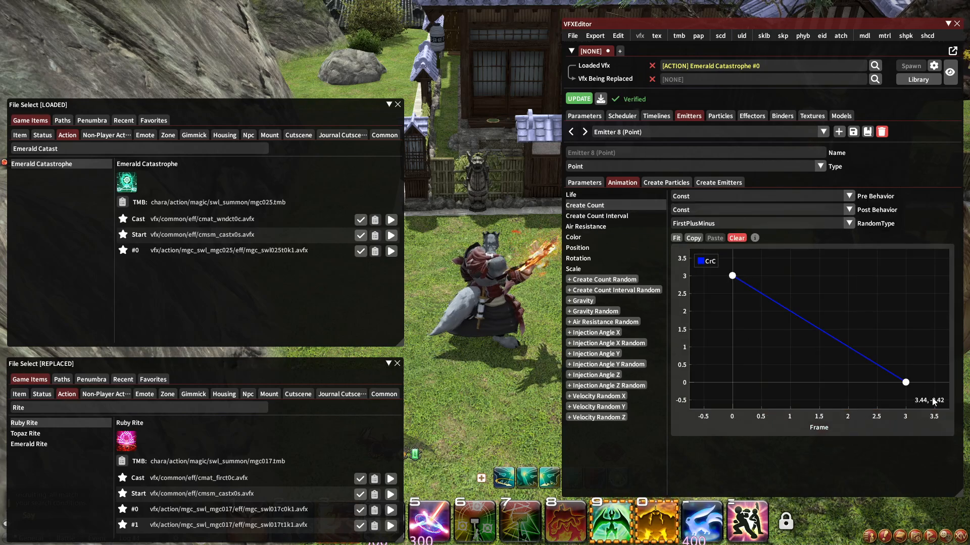
{"action": "left_click", "coordinate": [905, 382]}
{"action": "double_click", "coordinate": [750, 461]}
{"action": "type", "text": "23"}
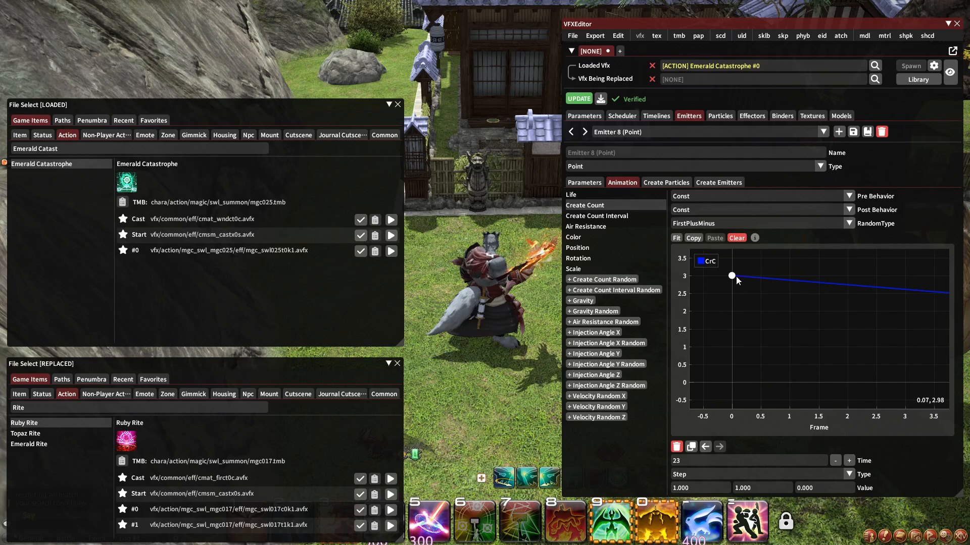
{"action": "left_click", "coordinate": [732, 276]}
{"action": "double_click", "coordinate": [740, 461]}
{"action": "type", "text": "2"}
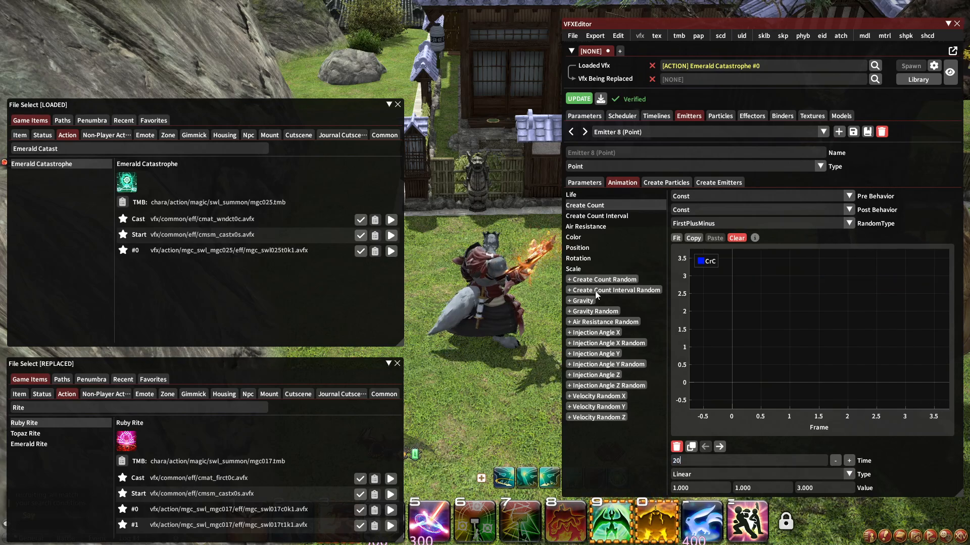
Check Emitter 8's rotation, position, color, air resistance and life settings, and set its timeline item to start at 0 and end at 30.
{"action": "left_click", "coordinate": [586, 259]}
{"action": "left_click", "coordinate": [596, 248]}
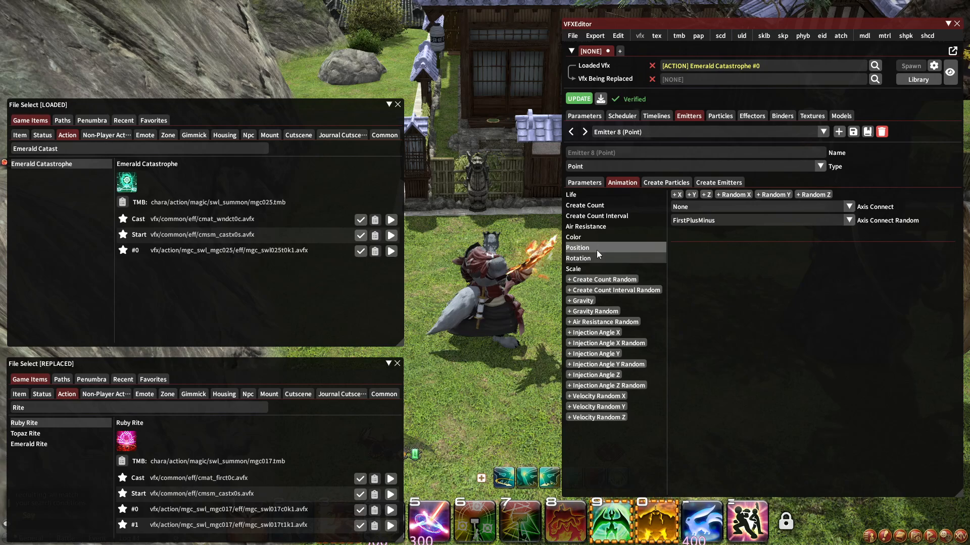
{"action": "left_click", "coordinate": [585, 237]}
{"action": "left_click", "coordinate": [584, 228]}
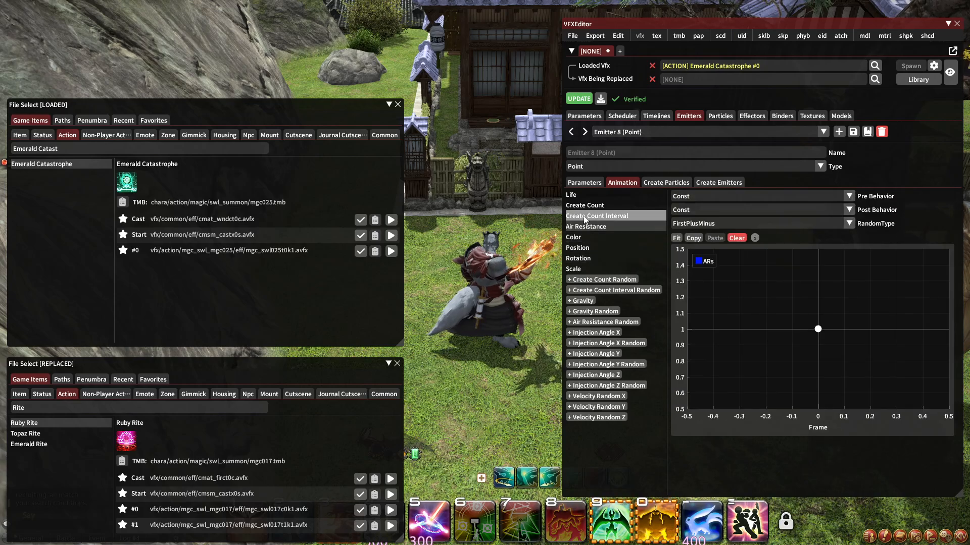
{"action": "left_click", "coordinate": [581, 196]}
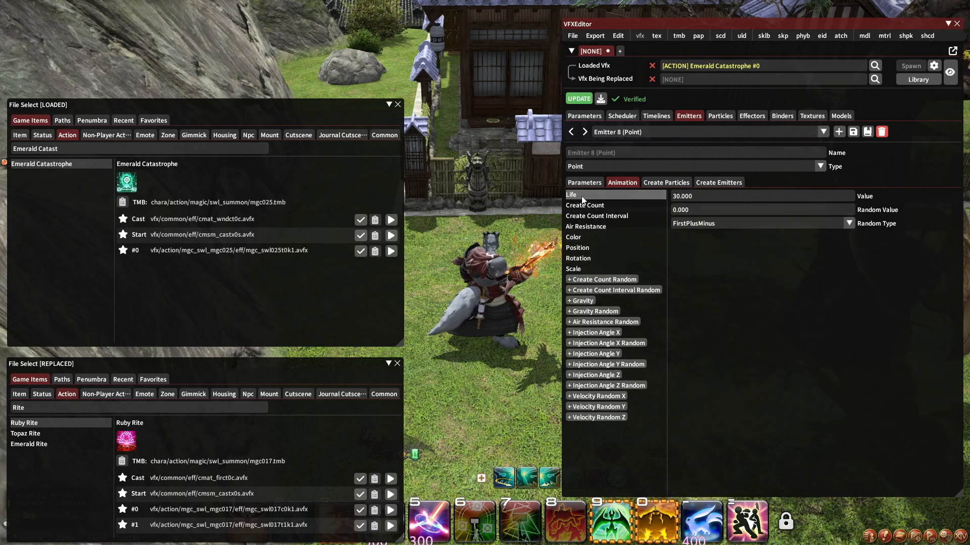
{"action": "left_click", "coordinate": [667, 118]}
Check Emitter 9's timeline item and its life, create count, create count interval, color, air resistance and position settings.
{"action": "left_click", "coordinate": [600, 278]}
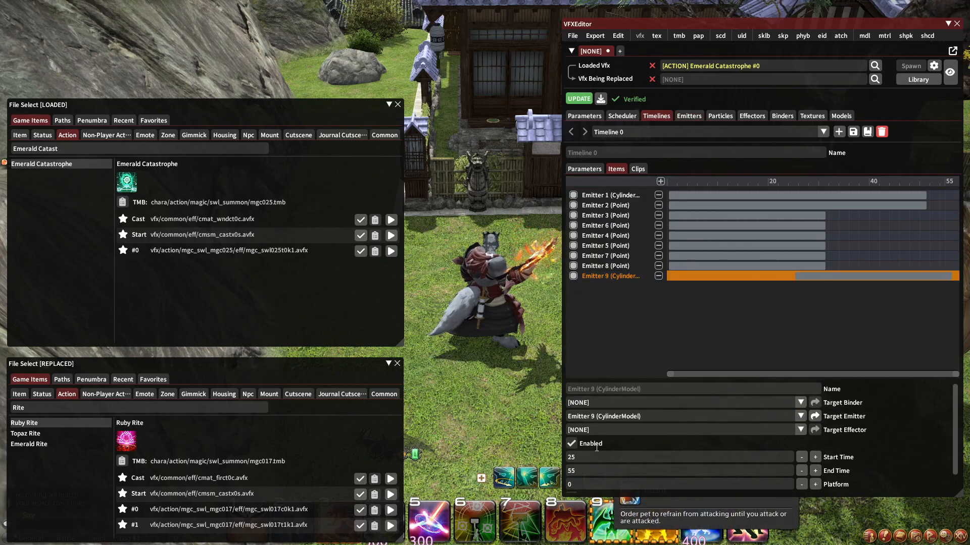
{"action": "left_click", "coordinate": [680, 117]}
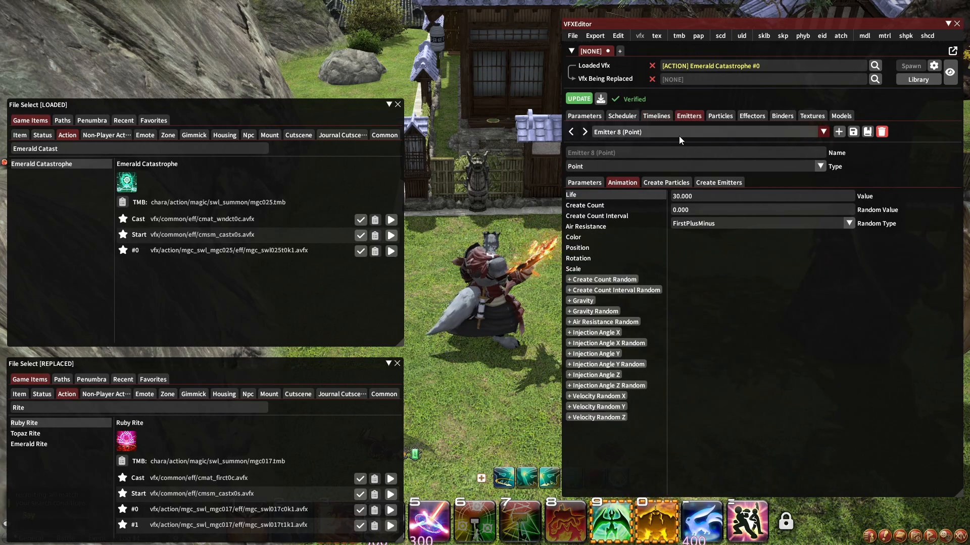
{"action": "left_click", "coordinate": [678, 133]}
{"action": "left_click", "coordinate": [709, 220]}
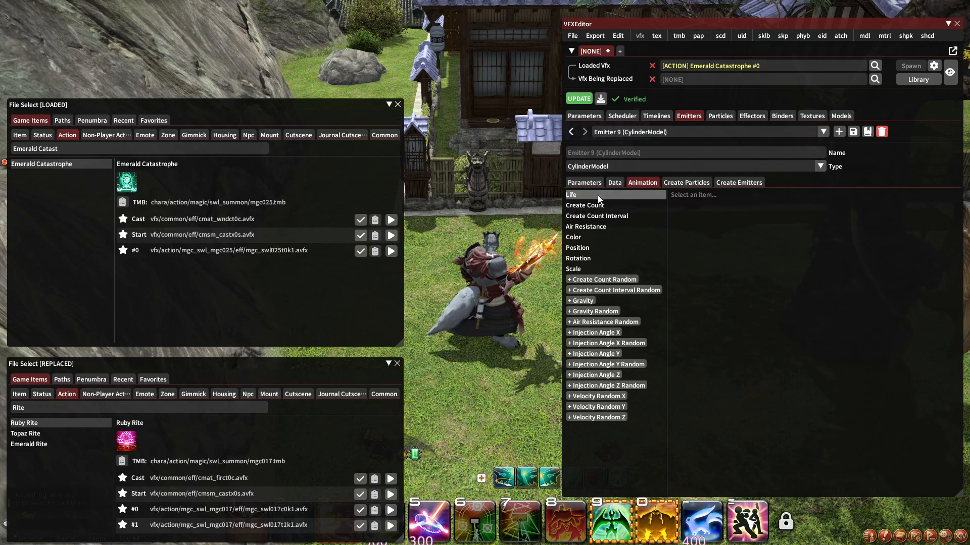
{"action": "left_click", "coordinate": [598, 196]}
{"action": "left_click", "coordinate": [599, 207]}
{"action": "left_click", "coordinate": [599, 217]}
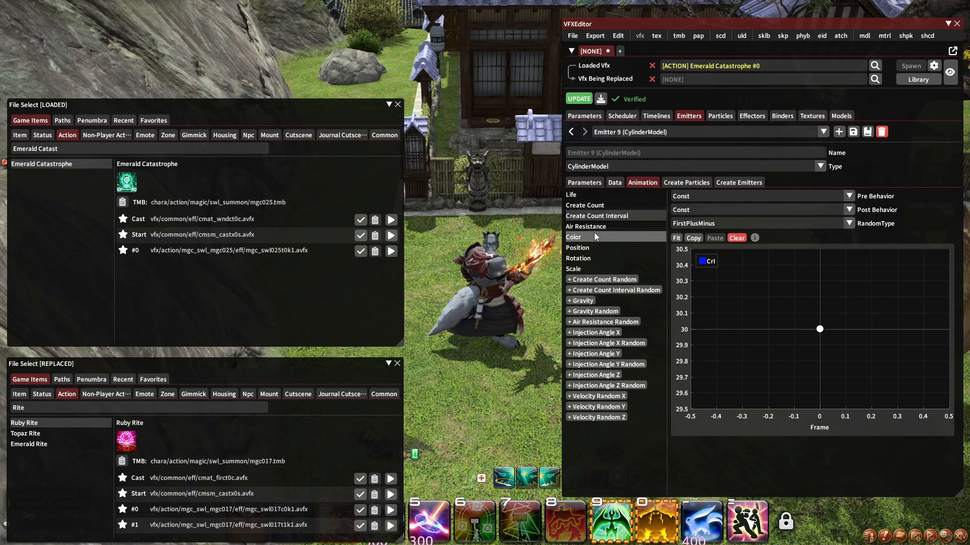
{"action": "left_click", "coordinate": [594, 235]}
{"action": "left_click", "coordinate": [592, 225]}
{"action": "left_click", "coordinate": [586, 248]}
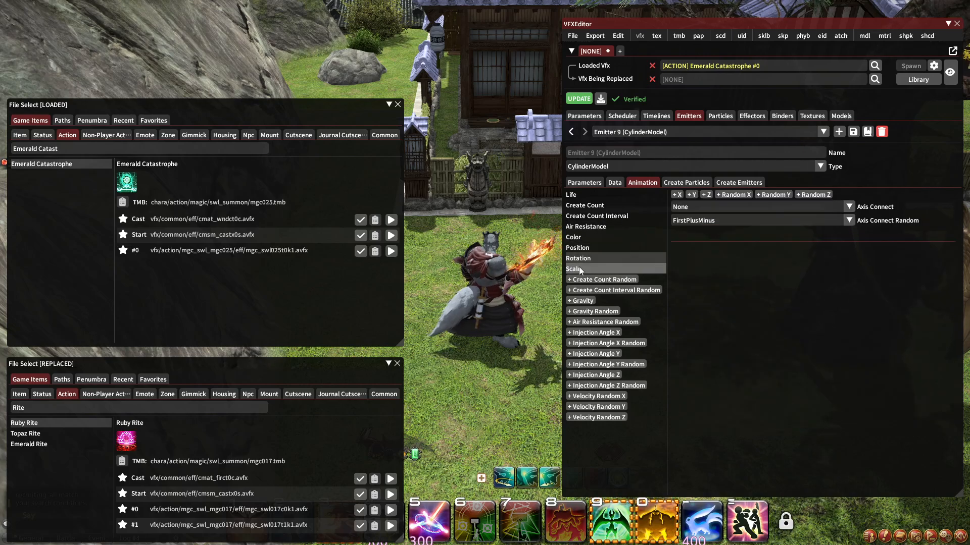
In Emitter 9's X scale curve, set the last keyframe's time to 45 and the middle keyframe's time to 32.
{"action": "left_click", "coordinate": [579, 267]}
{"action": "left_click", "coordinate": [904, 330]}
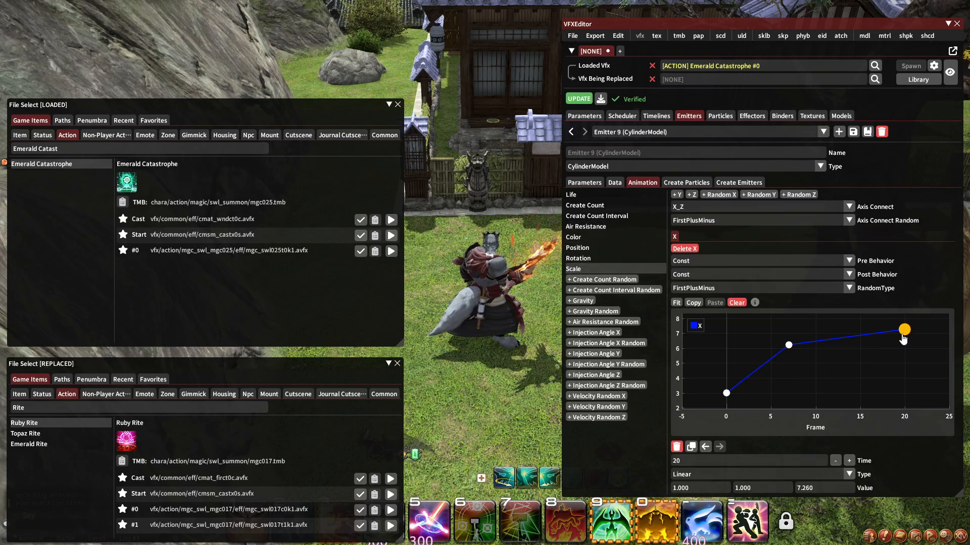
{"action": "left_click", "coordinate": [718, 461]}
{"action": "type", "text": "45"}
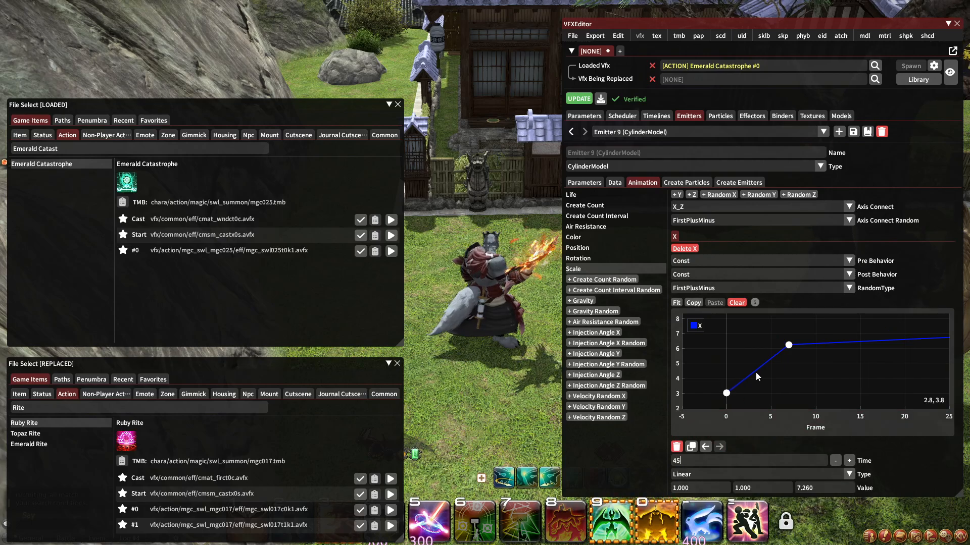
{"action": "left_click", "coordinate": [789, 345]}
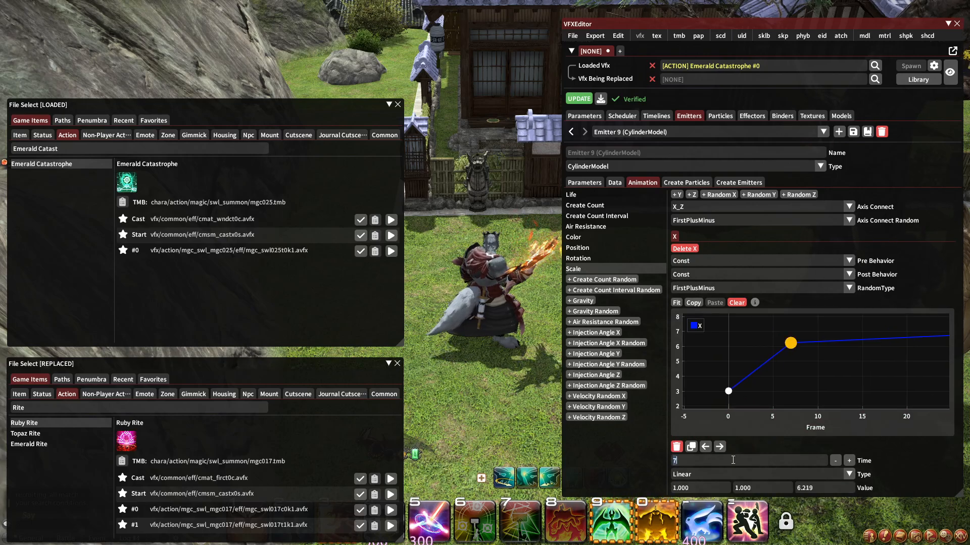
{"action": "type", "text": "32"}
{"action": "left_click", "coordinate": [728, 393]}
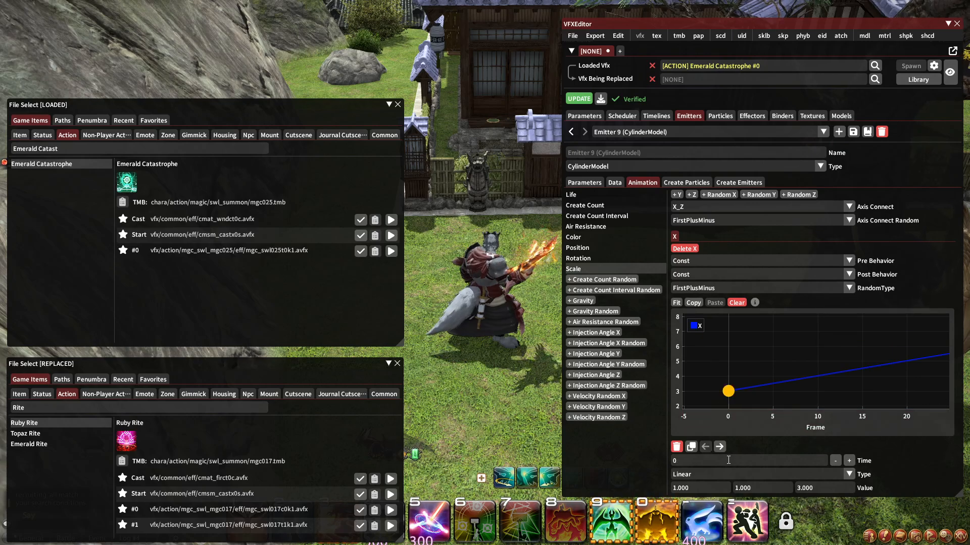
For Emitter 9's created particle, Particle 25, set the generate delay to 25.
{"action": "left_click", "coordinate": [702, 184]}
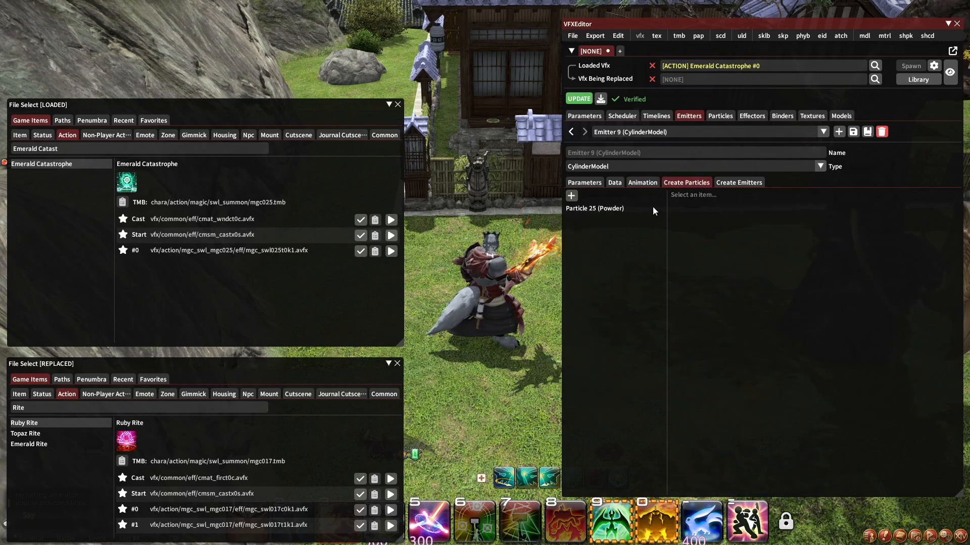
{"action": "left_click", "coordinate": [652, 207]}
{"action": "scroll", "coordinate": [712, 486], "scroll_direction": "down", "scroll_amount": 2}
{"action": "type", "text": "2"}
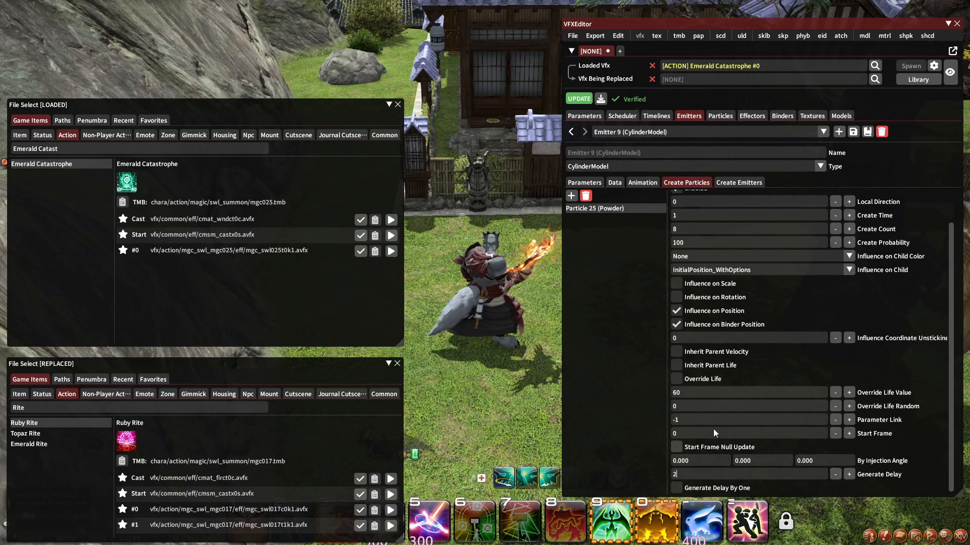
{"action": "type", "text": "5"}
Move Emitter 9's timeline item so that it starts at 0 and ends at 30.
{"action": "left_click", "coordinate": [725, 183]}
{"action": "left_click", "coordinate": [693, 185]}
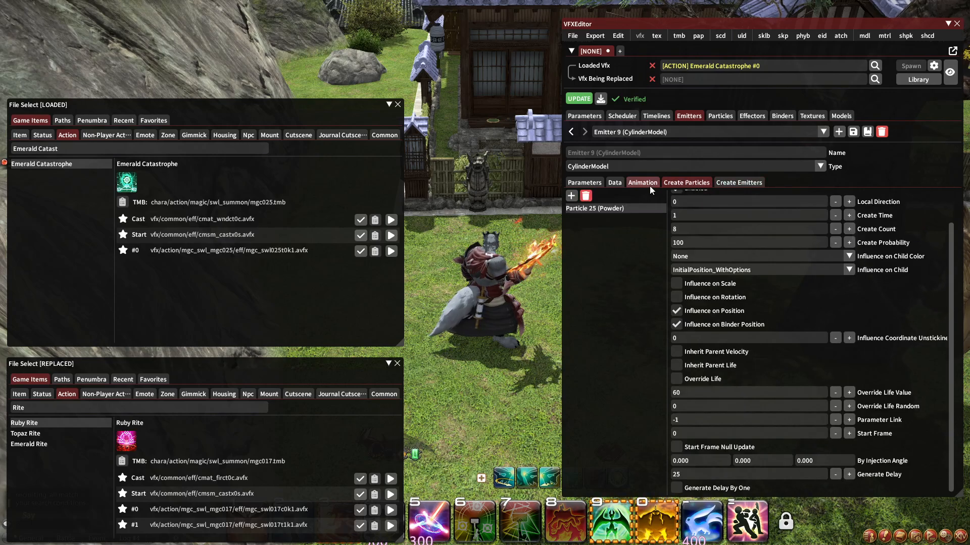
{"action": "left_click", "coordinate": [650, 185]}
{"action": "left_click", "coordinate": [656, 116]}
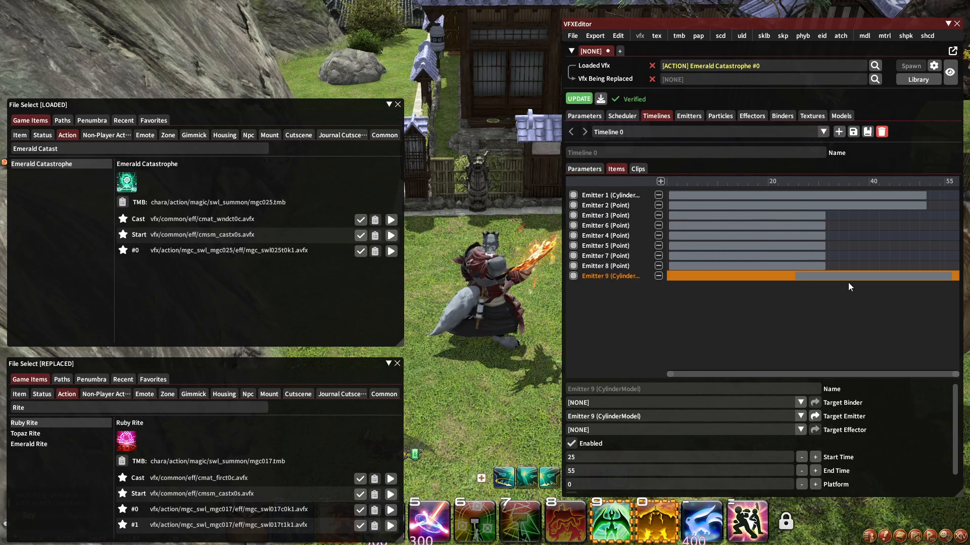
{"action": "left_click_drag", "start_coordinate": [847, 283], "coordinate": [698, 281]}
Set Binder 0 (Point) as the target binder of the timeline items for Emitters 9, 8, 7 and 5.
{"action": "left_click", "coordinate": [587, 403]}
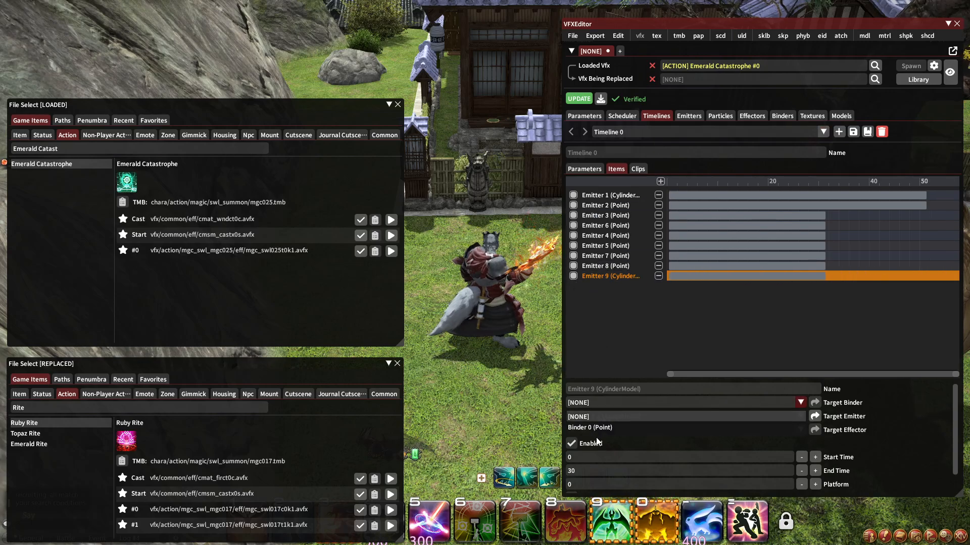
{"action": "left_click", "coordinate": [601, 426]}
{"action": "left_click", "coordinate": [608, 403]}
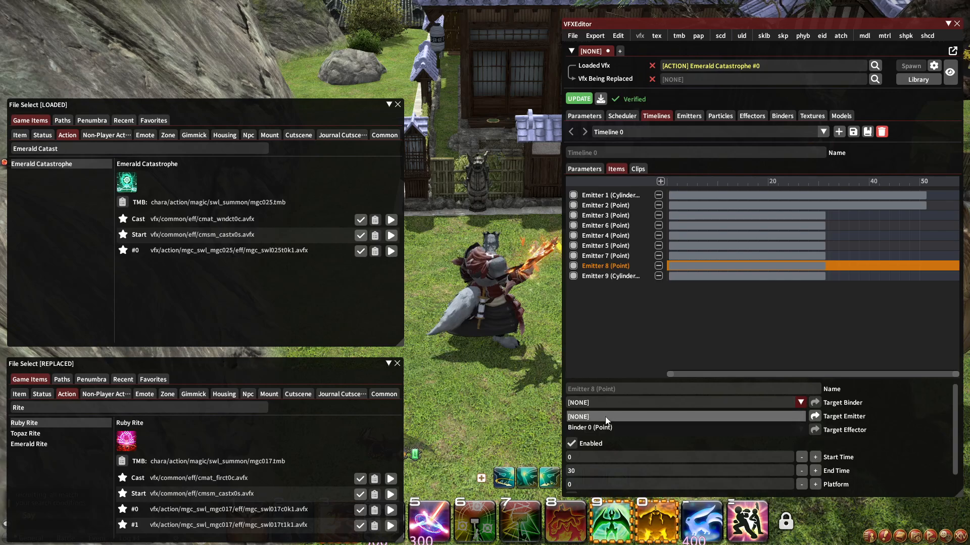
{"action": "left_click", "coordinate": [601, 423]}
{"action": "left_click", "coordinate": [605, 256]}
{"action": "left_click", "coordinate": [596, 402]}
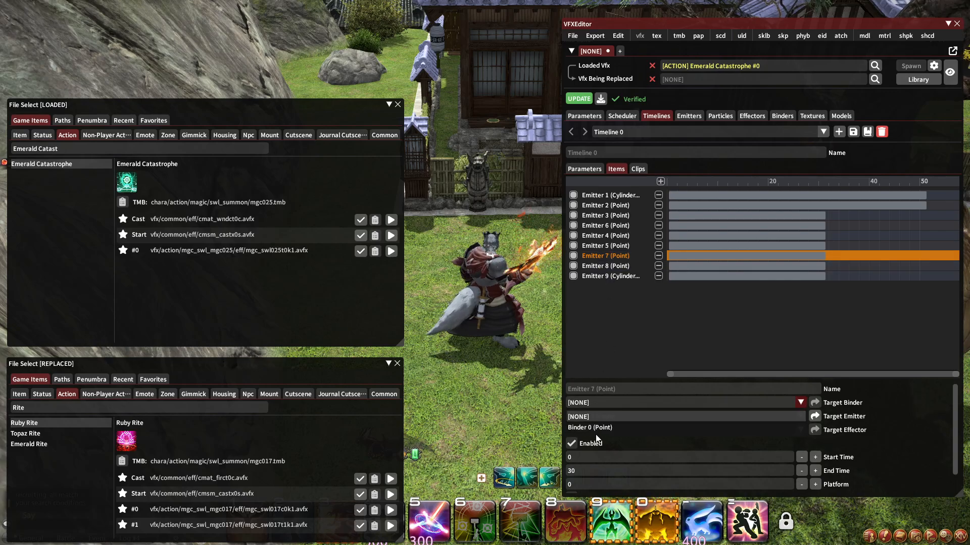
{"action": "left_click", "coordinate": [595, 425]}
{"action": "left_click", "coordinate": [615, 246]}
{"action": "left_click", "coordinate": [607, 401]}
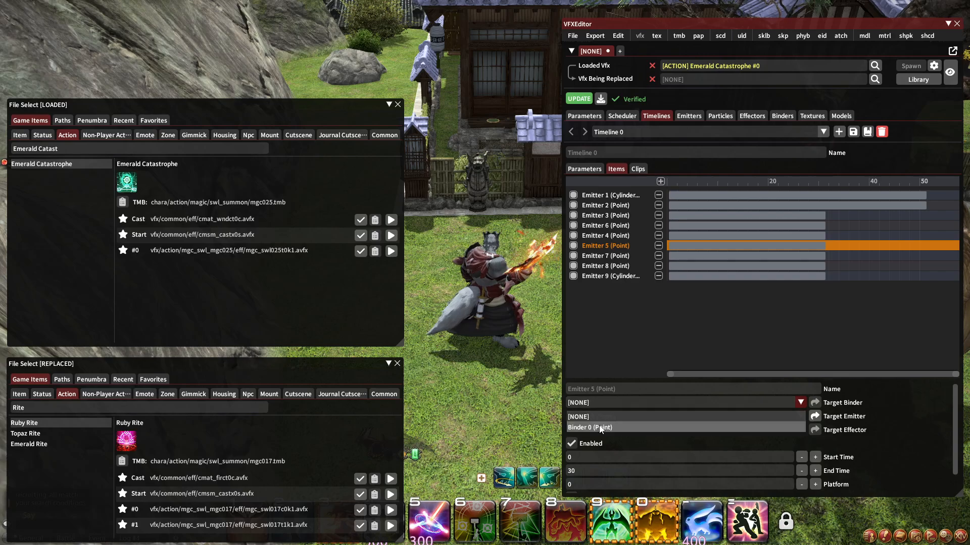
{"action": "left_click", "coordinate": [600, 425]}
Set Binder 0 (Point) as the target binder of the timeline items for Emitters 4, 6 and 3.
{"action": "left_click", "coordinate": [625, 236]}
{"action": "left_click", "coordinate": [598, 401]}
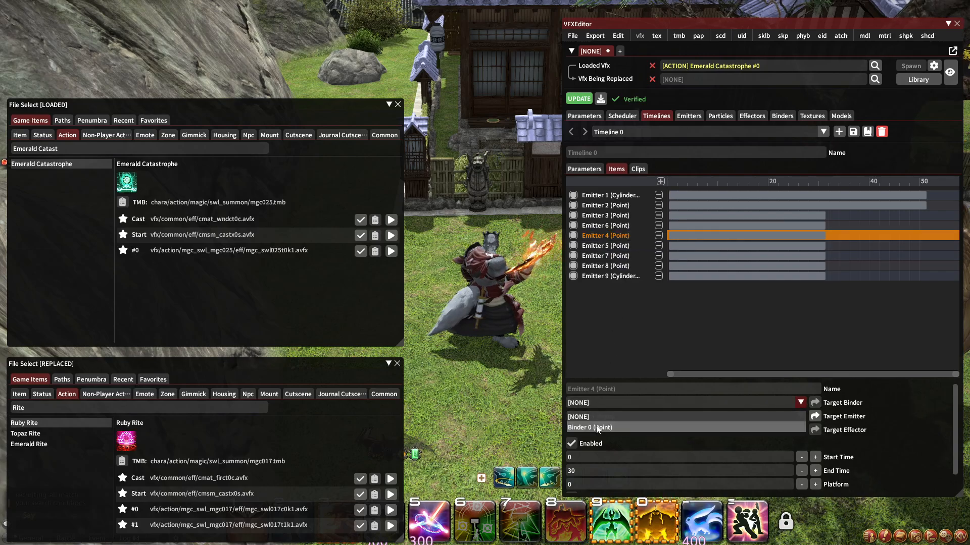
{"action": "left_click", "coordinate": [601, 425]}
{"action": "left_click", "coordinate": [614, 226]}
{"action": "left_click", "coordinate": [594, 402]}
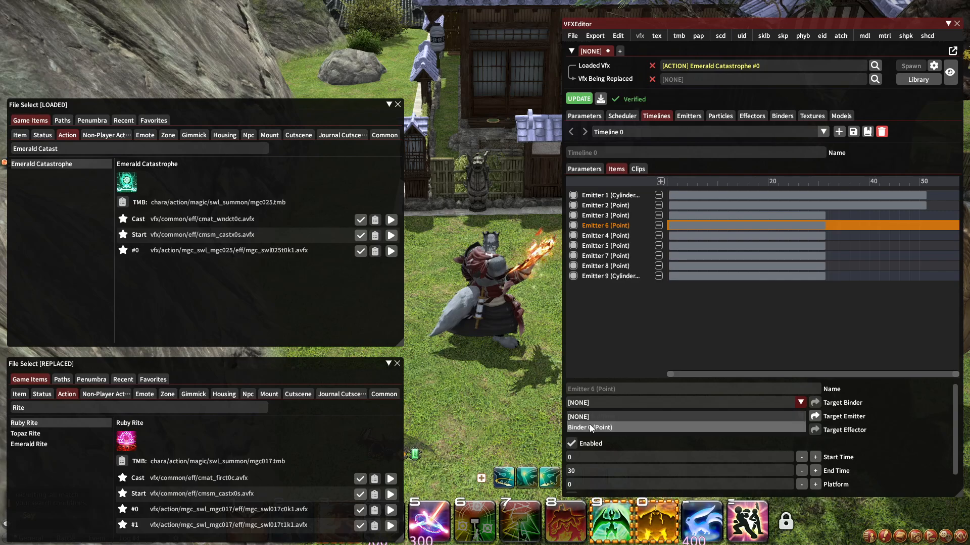
{"action": "left_click", "coordinate": [590, 424]}
{"action": "left_click", "coordinate": [609, 216]}
{"action": "left_click", "coordinate": [601, 401]}
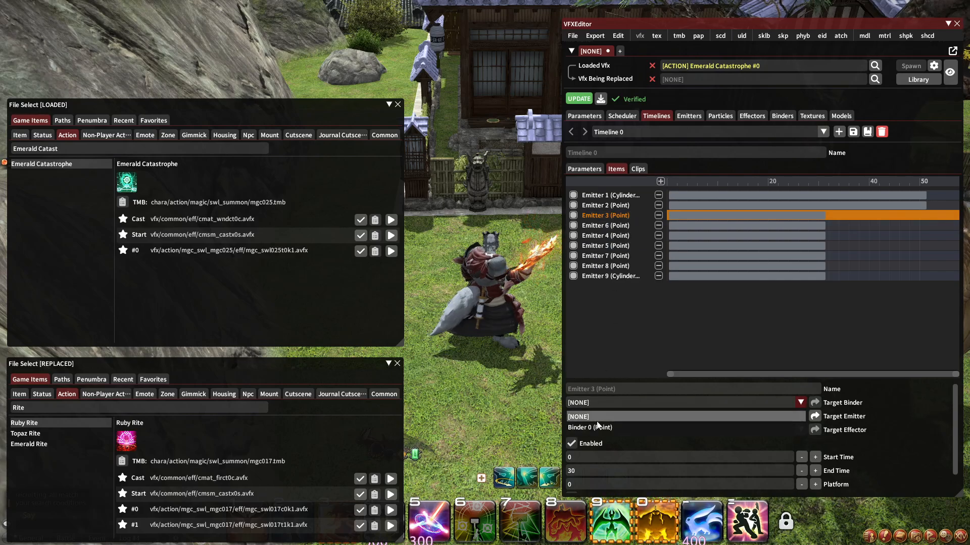
{"action": "left_click", "coordinate": [601, 425]}
Clear the target binder of Emitter 2's timeline item and set it back to Binder 0 (Point).
{"action": "left_click", "coordinate": [617, 207]}
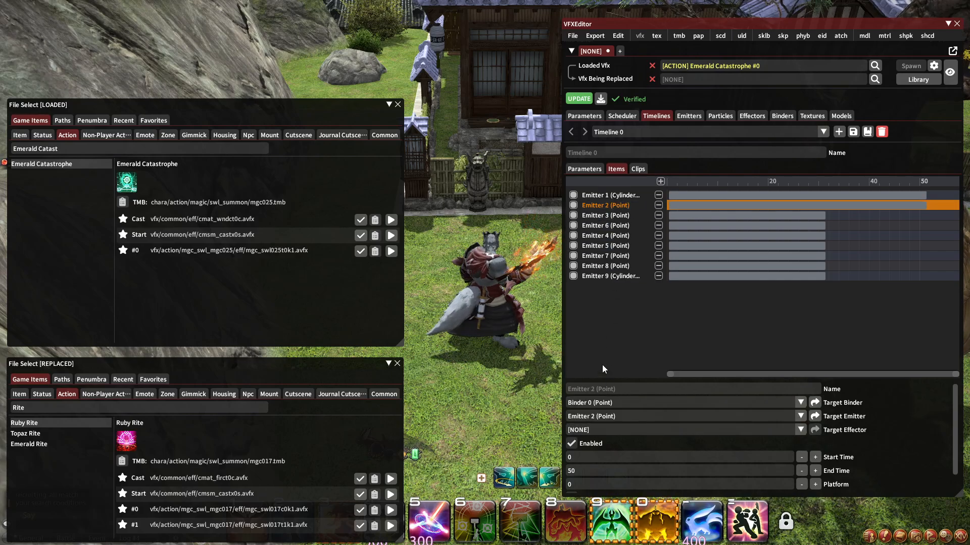
{"action": "left_click", "coordinate": [599, 402]}
{"action": "left_click", "coordinate": [599, 418]}
{"action": "left_click", "coordinate": [600, 405]}
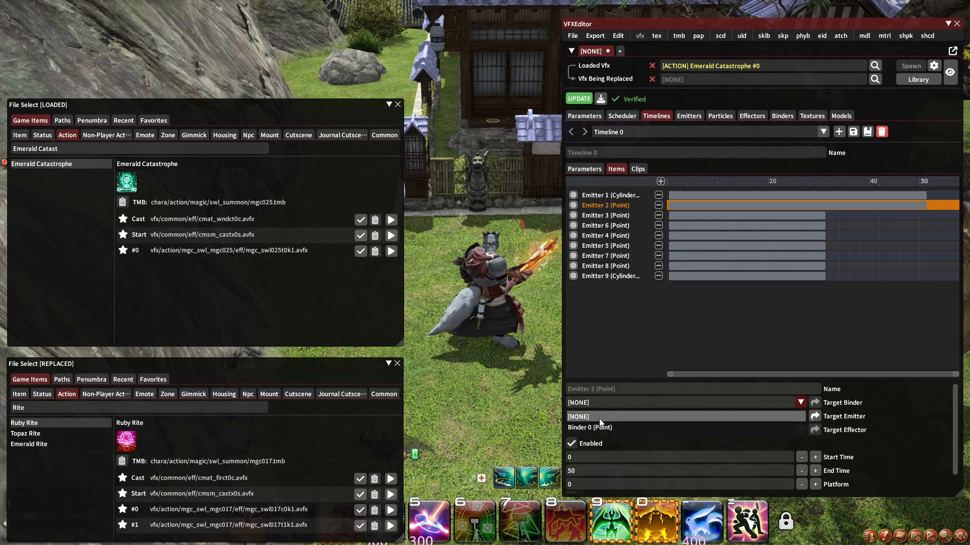
{"action": "left_click", "coordinate": [600, 427]}
Update the effect and check the target binders of Emitters 1, 2 and 6 in the timeline.
{"action": "left_click", "coordinate": [619, 196]}
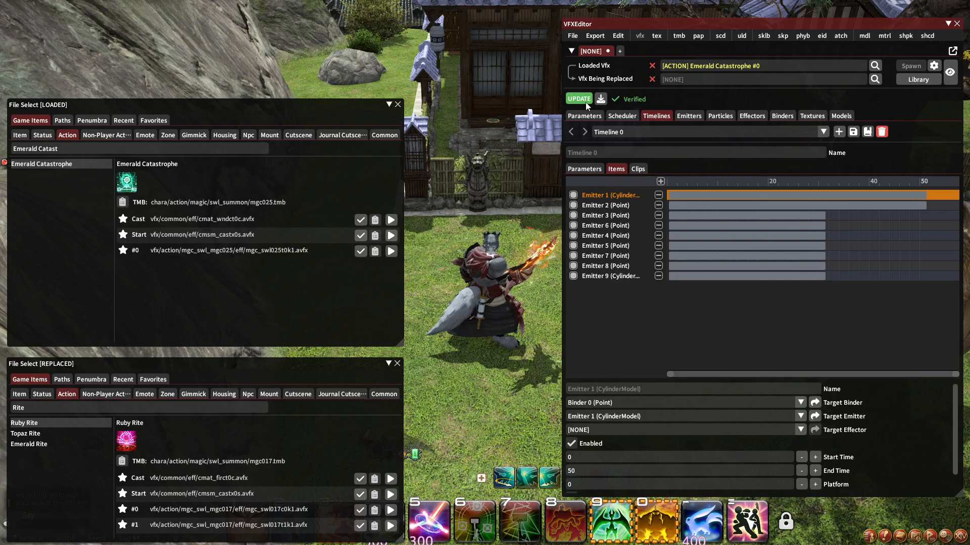
{"action": "left_click", "coordinate": [580, 99]}
{"action": "left_click", "coordinate": [607, 208]}
{"action": "left_click", "coordinate": [608, 222]}
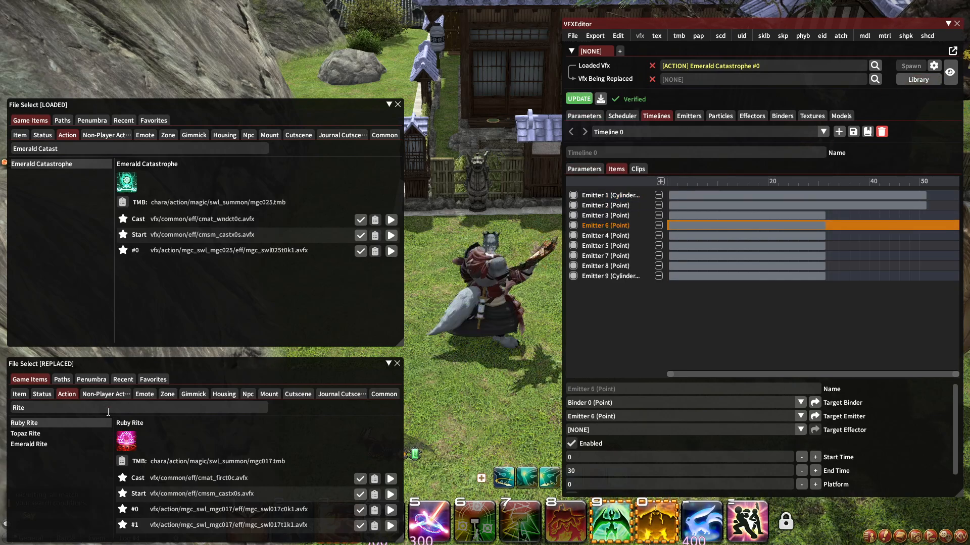
Search the replacement actions for "cata", choose Ruby Catastrophe #0 as the VFX being replaced, and update the effect.
{"action": "double_click", "coordinate": [19, 408]}
{"action": "type", "text": "cata"}
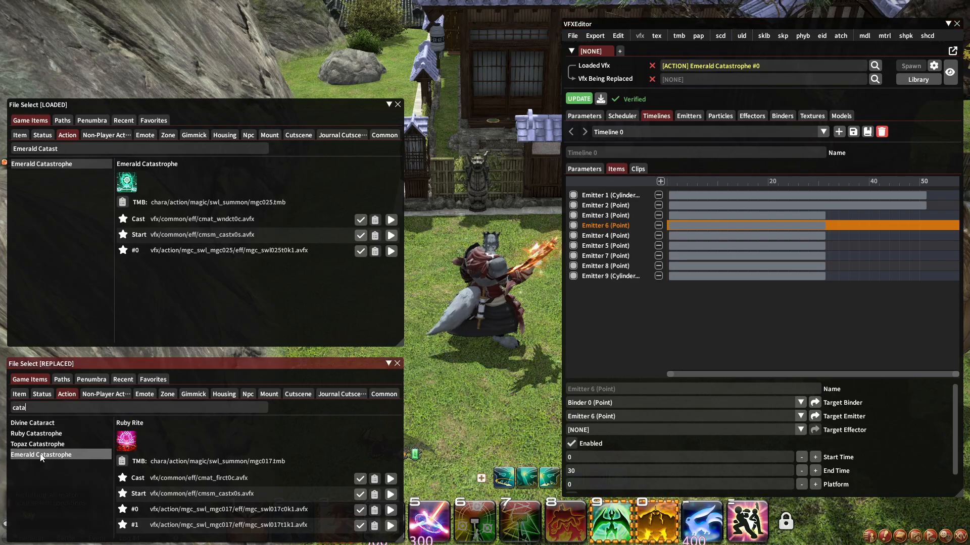
{"action": "left_click", "coordinate": [40, 456]}
{"action": "left_click", "coordinate": [33, 434]}
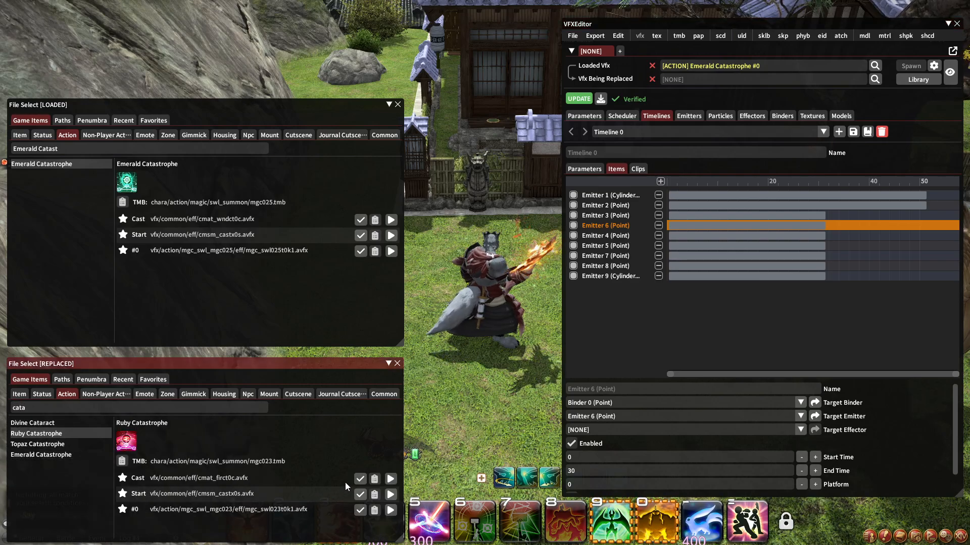
{"action": "left_click", "coordinate": [360, 511]}
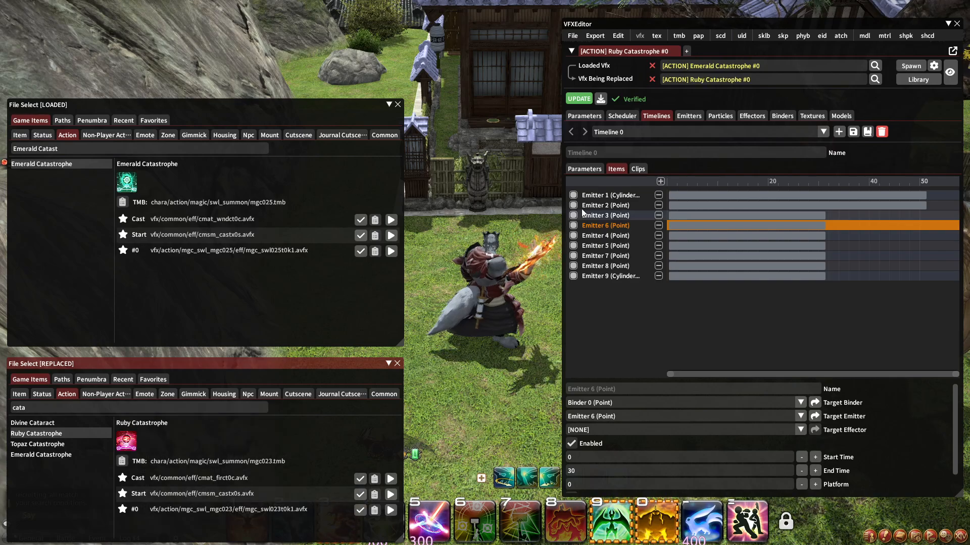
{"action": "left_click", "coordinate": [580, 99]}
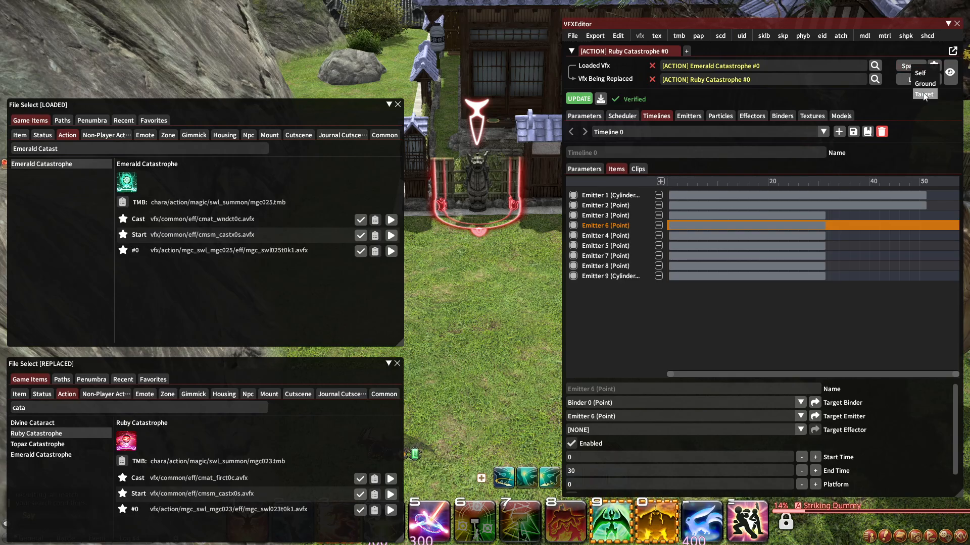
Spawn the edited effect on the target, remove it, and spawn it on the target again.
{"action": "left_click", "coordinate": [923, 94]}
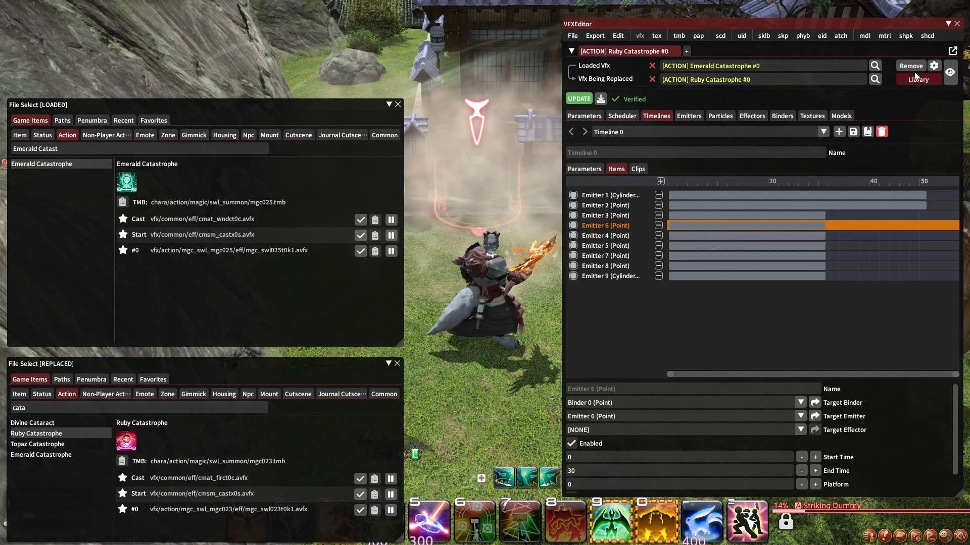
{"action": "left_click", "coordinate": [913, 67]}
{"action": "left_click", "coordinate": [913, 66]}
{"action": "left_click", "coordinate": [922, 95]}
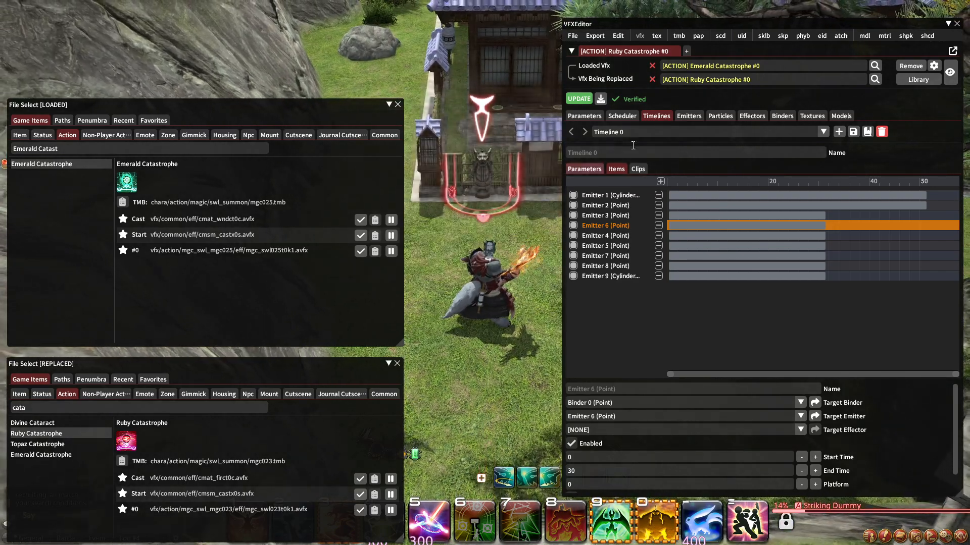
Add a second VFX document with Emerald Catastrophe #0 as both the loaded VFX and the VFX being replaced.
{"action": "left_click", "coordinate": [687, 51]}
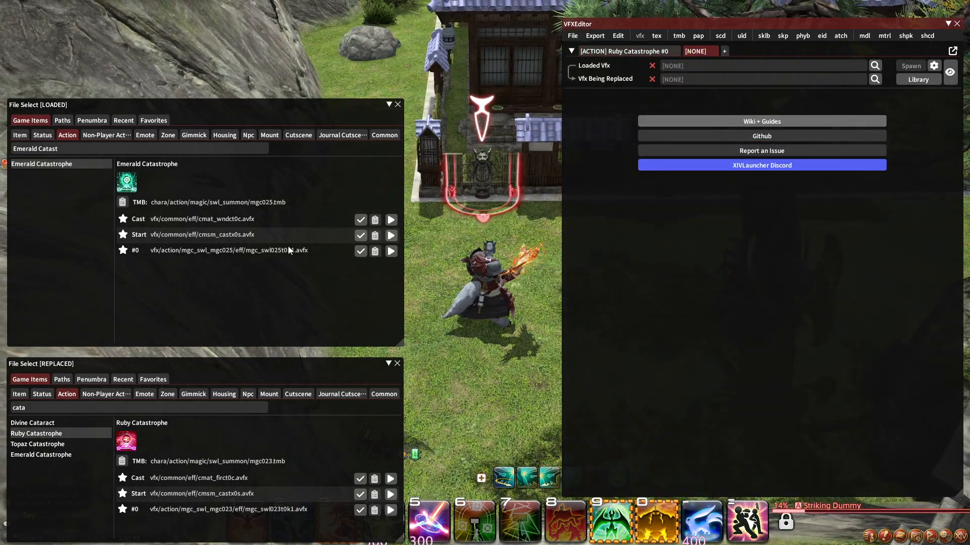
{"action": "left_click", "coordinate": [363, 253]}
{"action": "left_click", "coordinate": [122, 379]}
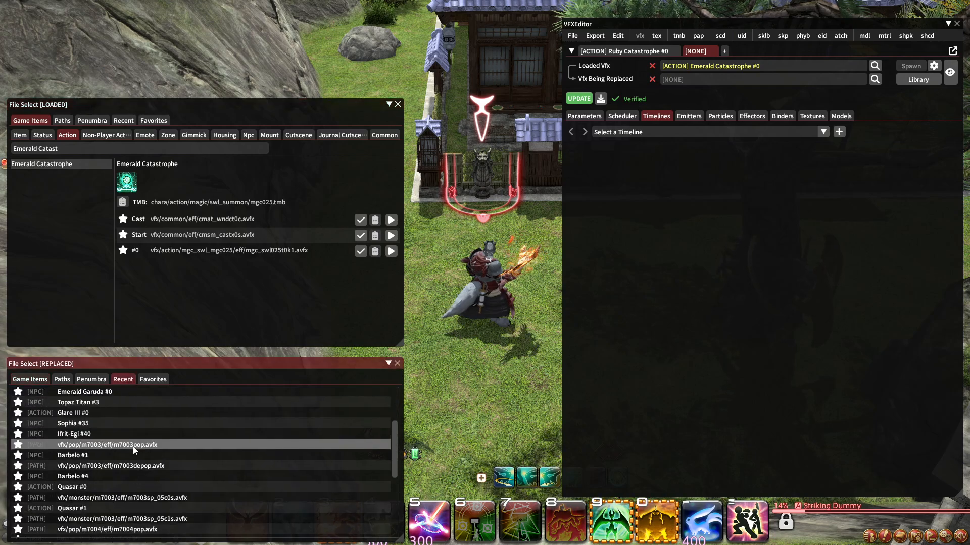
{"action": "scroll", "coordinate": [120, 485], "scroll_direction": "down", "scroll_amount": 10}
{"action": "left_click", "coordinate": [113, 535]}
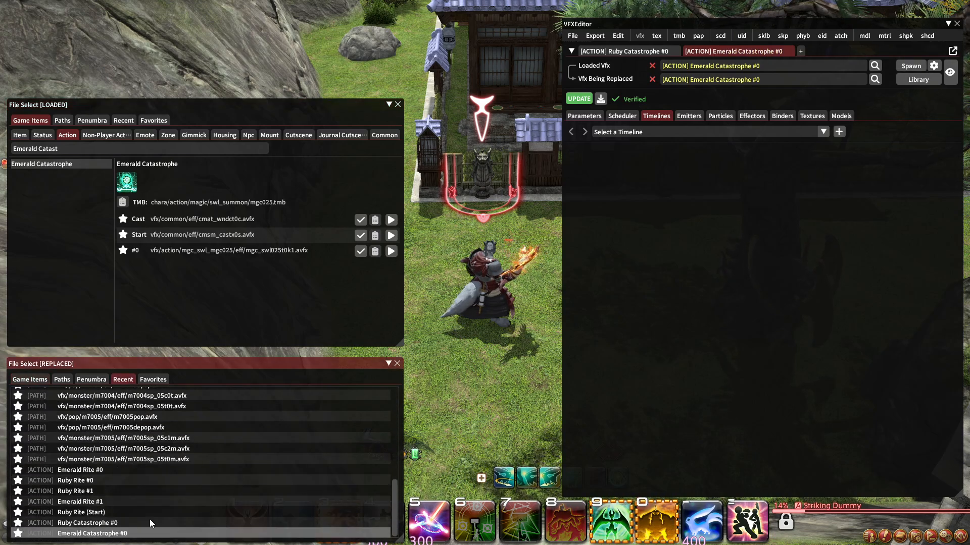
Spawn the original Emerald Catastrophe and the edited Ruby Catastrophe replacement alternately on the target to compare them.
{"action": "left_click", "coordinate": [897, 66]}
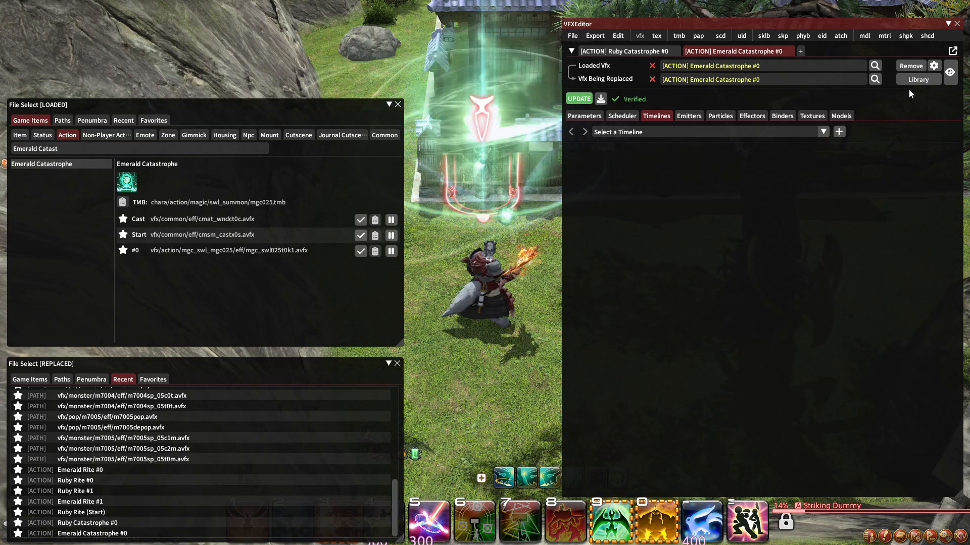
{"action": "left_click", "coordinate": [624, 51]}
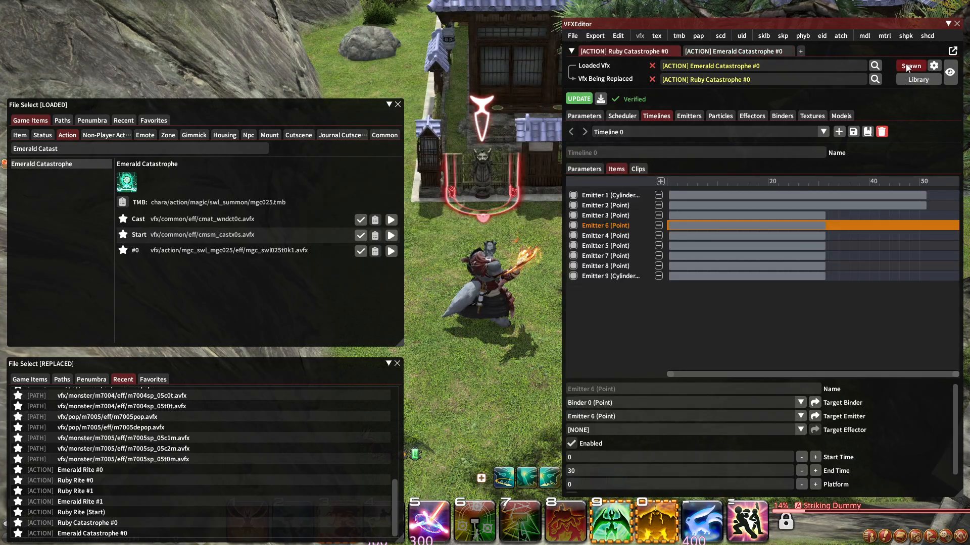
{"action": "left_click", "coordinate": [909, 66]}
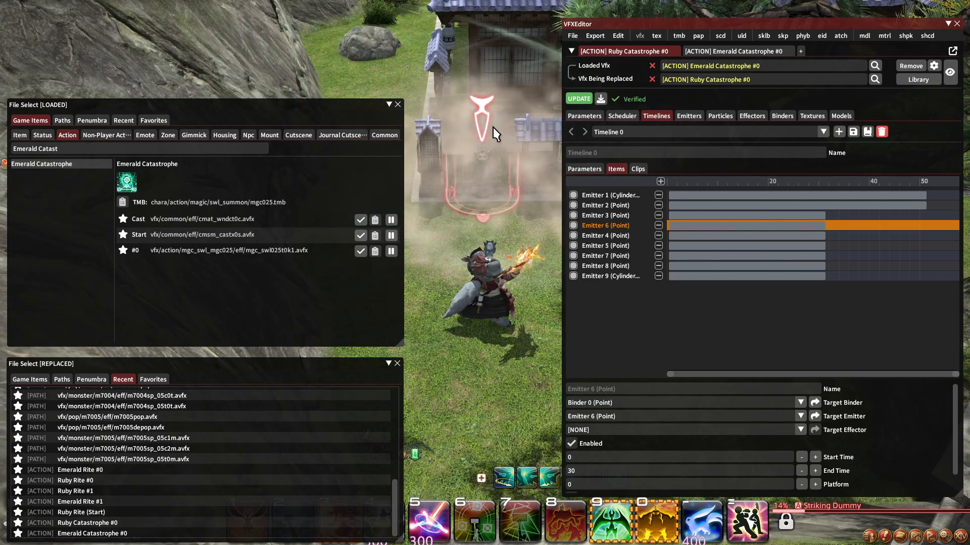
{"action": "left_click", "coordinate": [719, 51]}
{"action": "left_click", "coordinate": [906, 66]}
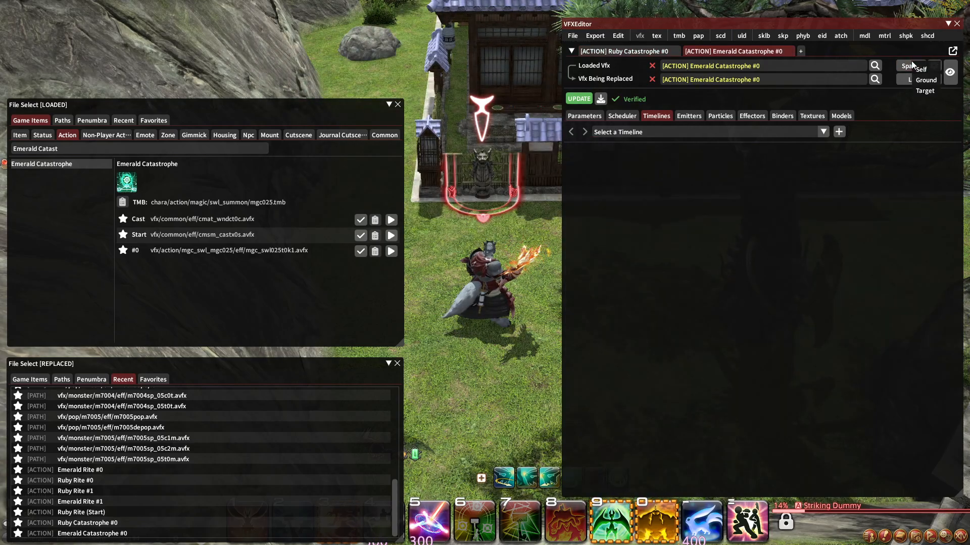
{"action": "left_click", "coordinate": [931, 94]}
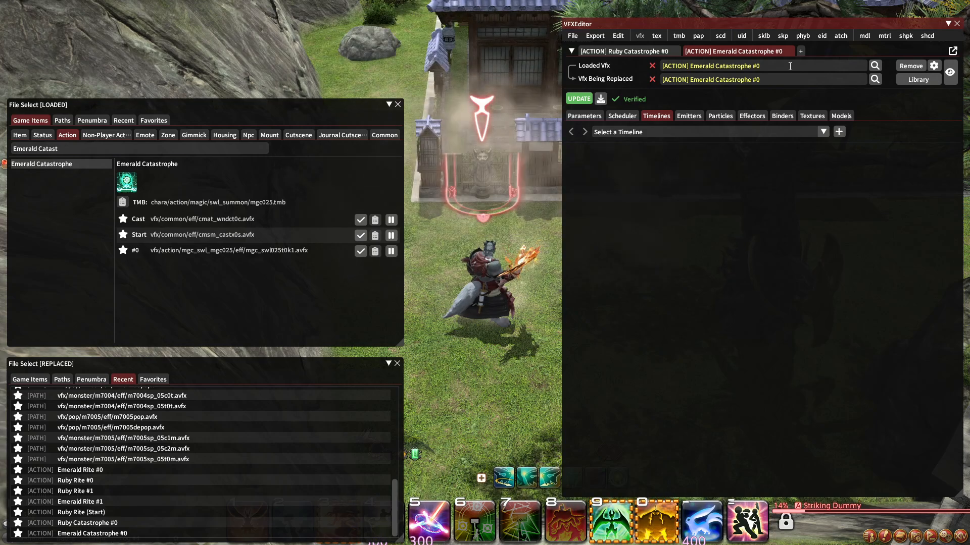
Delete the original Emerald Catastrophe document and spawn the edited Ruby Catastrophe replacement on the target.
{"action": "left_click", "coordinate": [789, 51]}
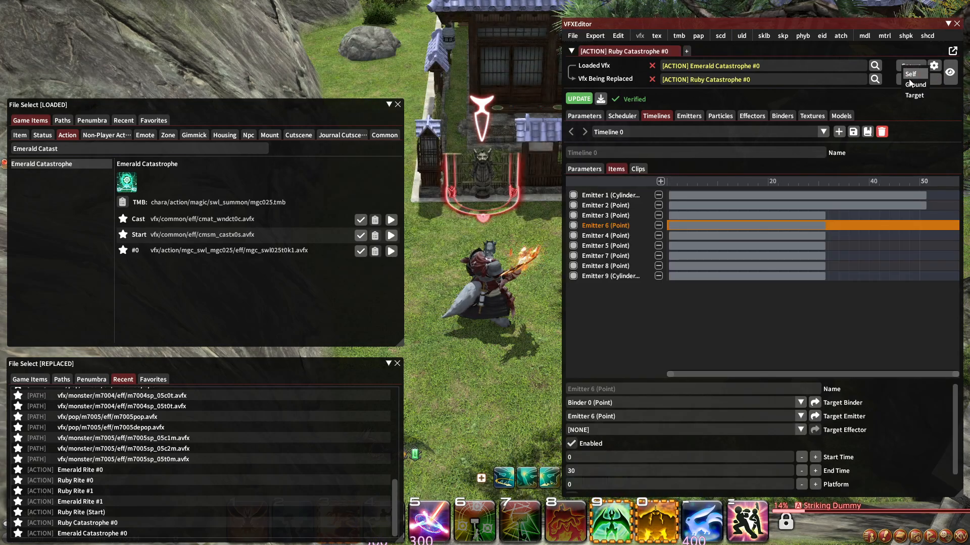
{"action": "left_click", "coordinate": [911, 93]}
{"action": "left_click", "coordinate": [906, 68]}
{"action": "left_click", "coordinate": [906, 67]}
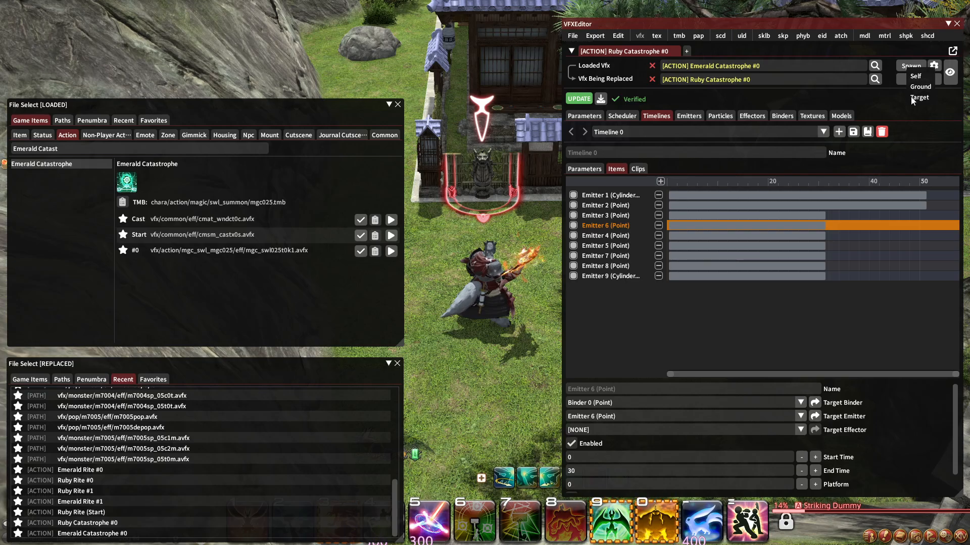
{"action": "left_click", "coordinate": [917, 98]}
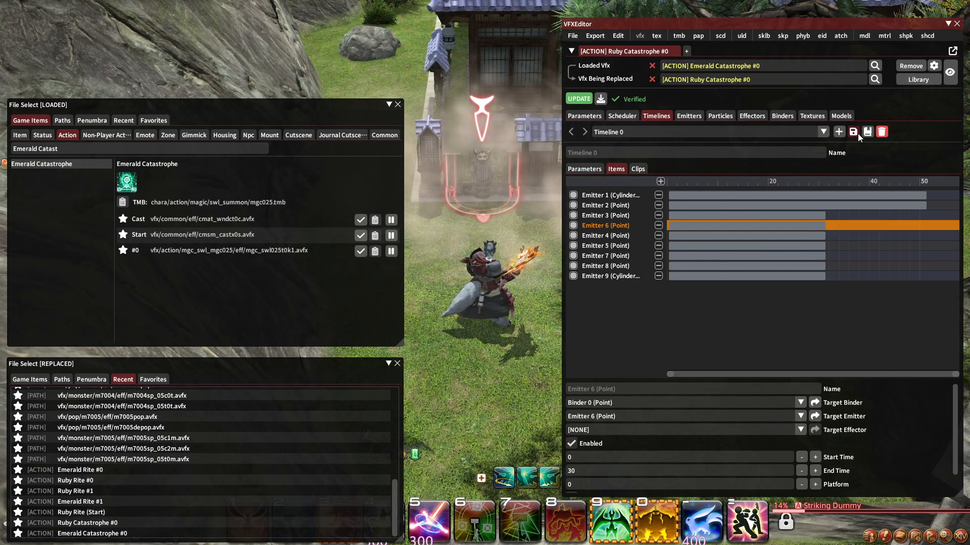
Start exporting Timeline 0 with its dependencies and choose the TexTools/VFX/Timelines folder as the save location.
{"action": "left_click", "coordinate": [853, 132]}
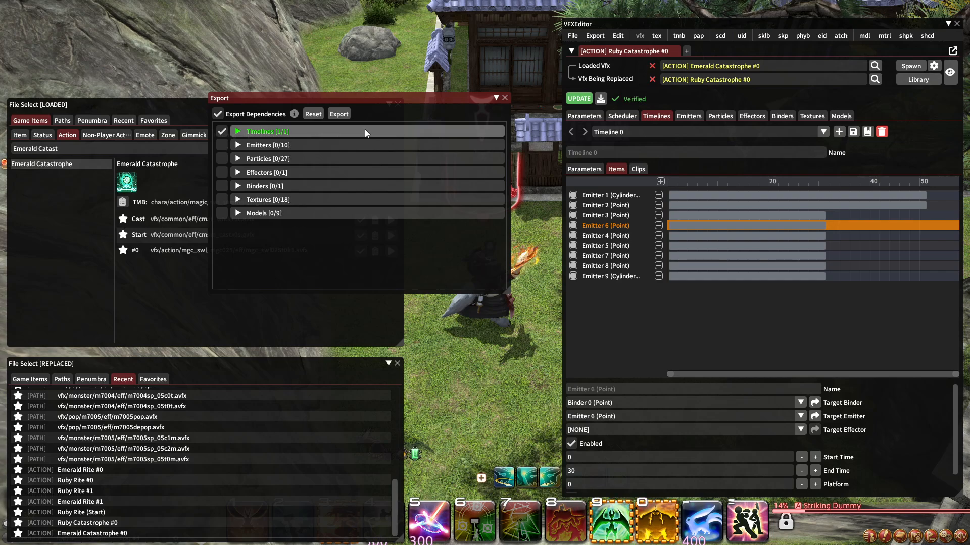
{"action": "left_click", "coordinate": [338, 114]}
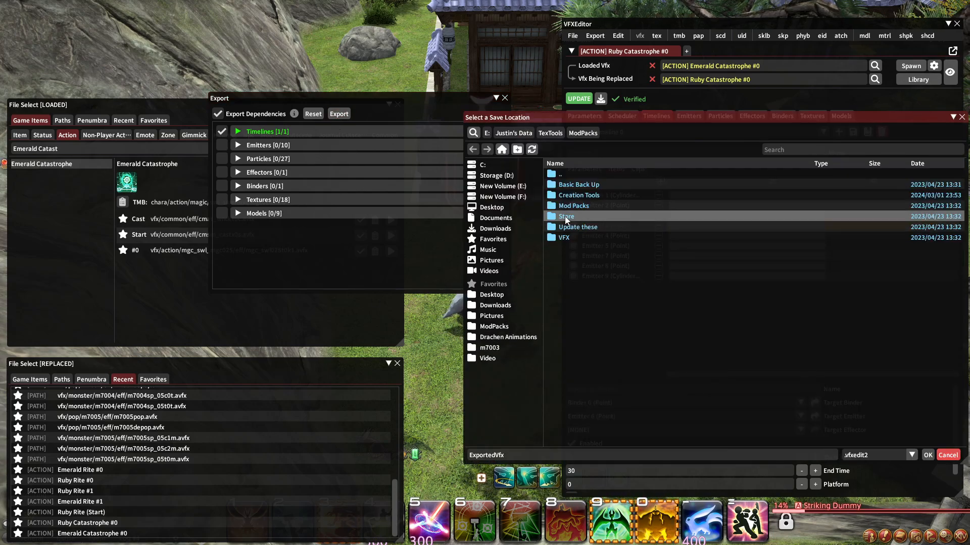
{"action": "double_click", "coordinate": [576, 236]}
{"action": "left_click", "coordinate": [588, 132]}
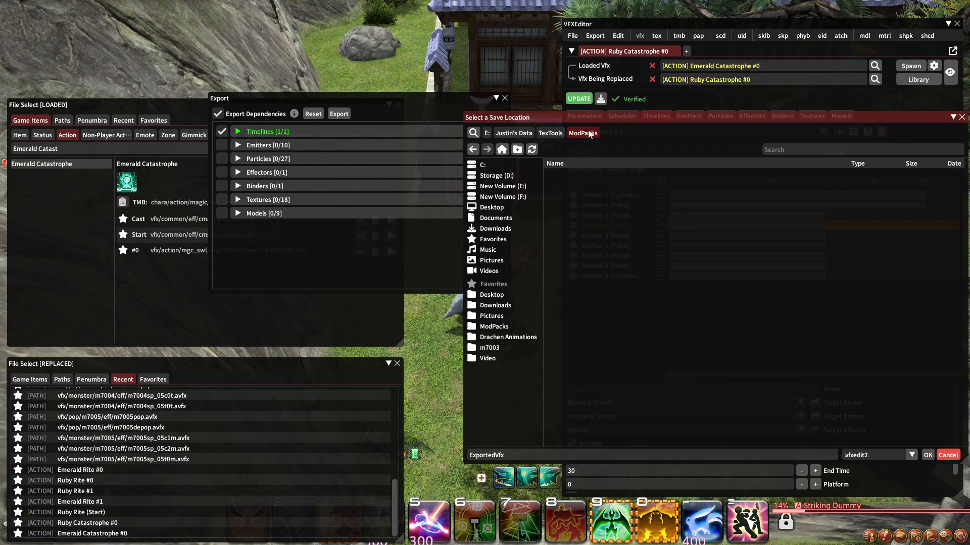
{"action": "double_click", "coordinate": [573, 232]}
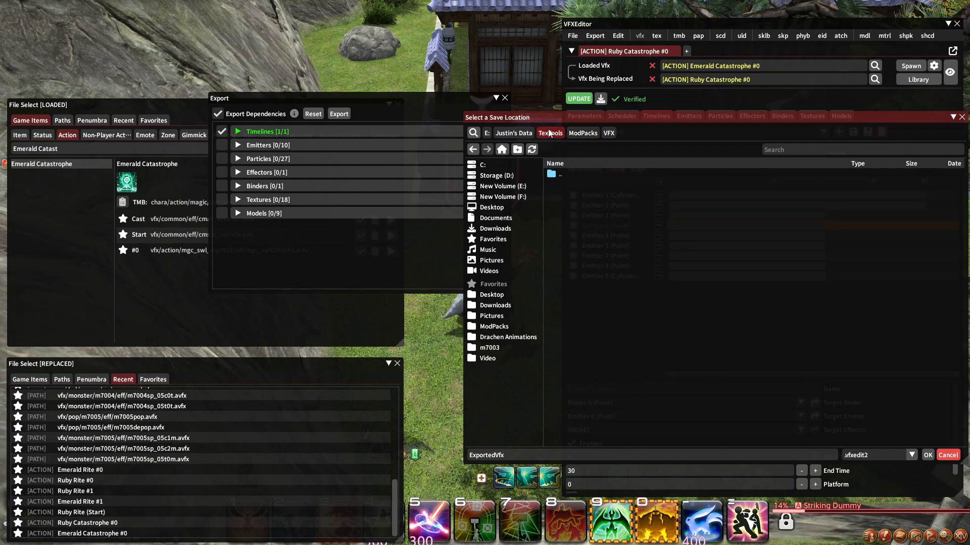
{"action": "left_click", "coordinate": [549, 132]}
{"action": "double_click", "coordinate": [566, 223]}
{"action": "double_click", "coordinate": [574, 235]}
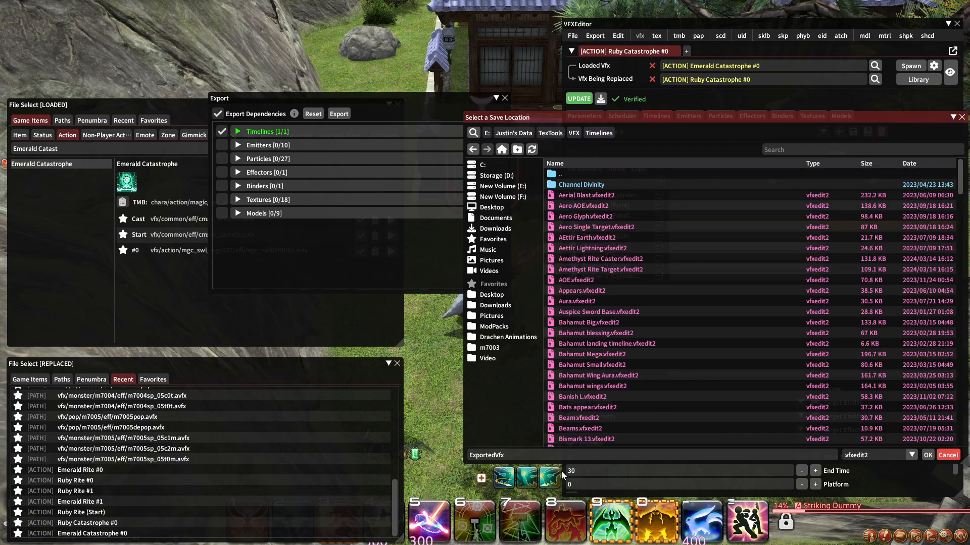
Save the timeline export as "Emerald Catastrophe Target" in vfxedit2 format and spawn the edited effect on the target.
{"action": "left_click_drag", "start_coordinate": [518, 456], "coordinate": [360, 468]}
{"action": "type", "text": "Eme"}
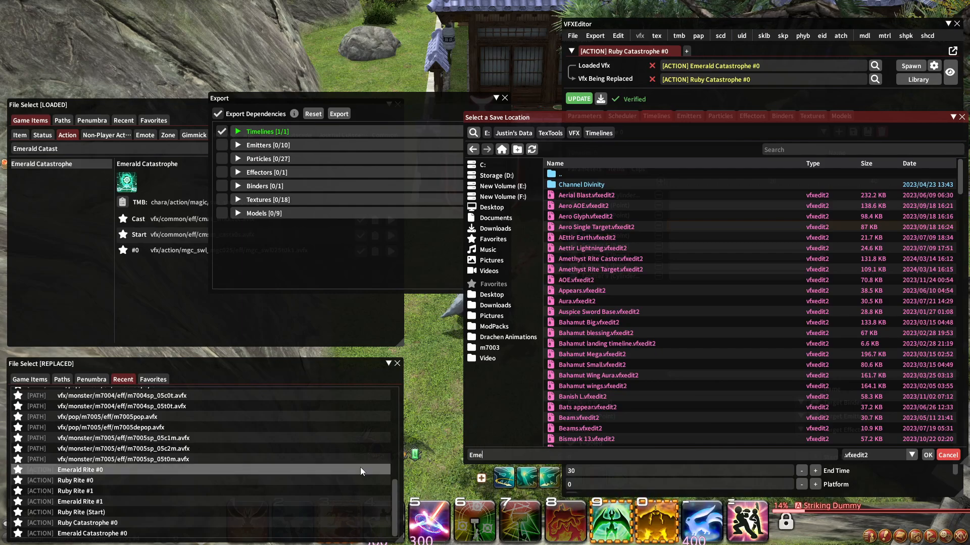
{"action": "type", "text": "rald Car"}
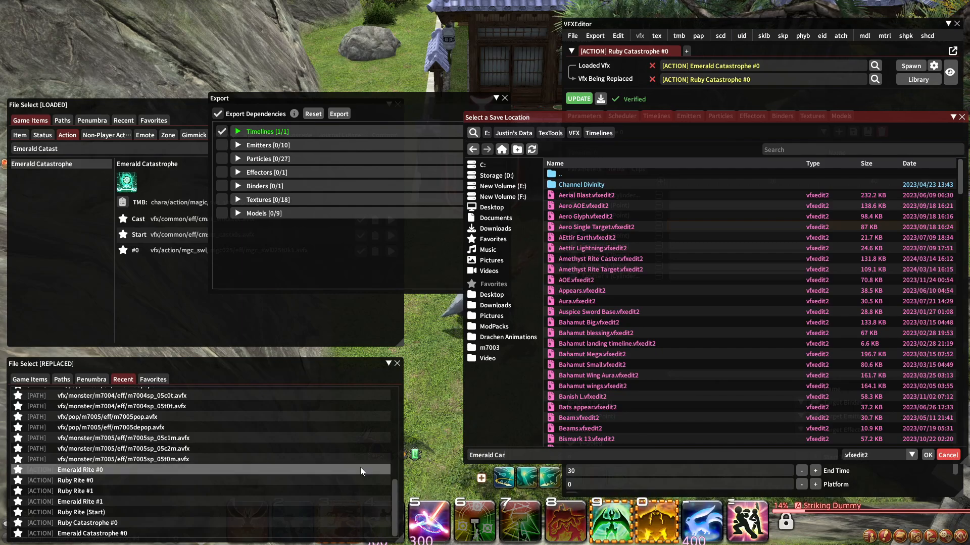
{"action": "key", "text": "BackSpace"}
{"action": "type", "text": "tastrophe T"}
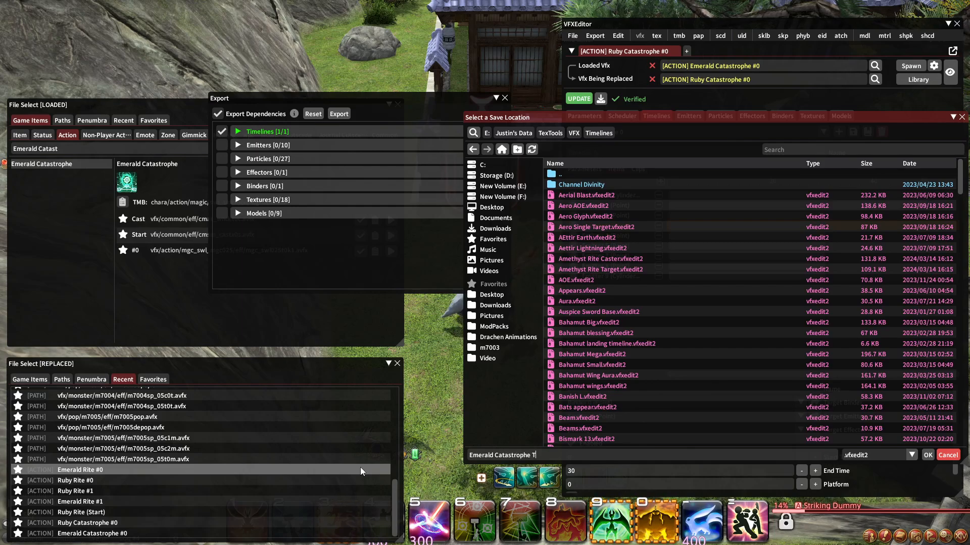
{"action": "type", "text": "arget"}
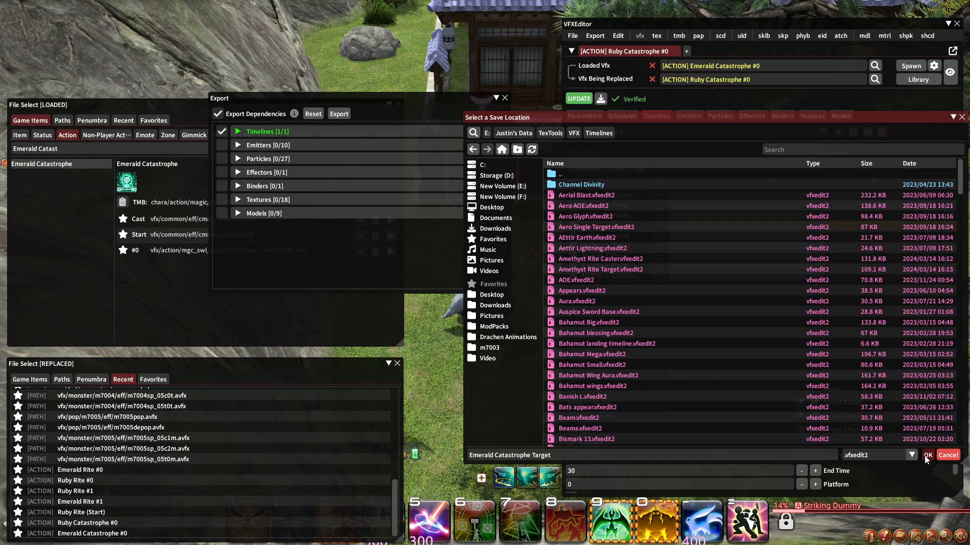
{"action": "left_click", "coordinate": [927, 455]}
{"action": "left_click", "coordinate": [919, 92]}
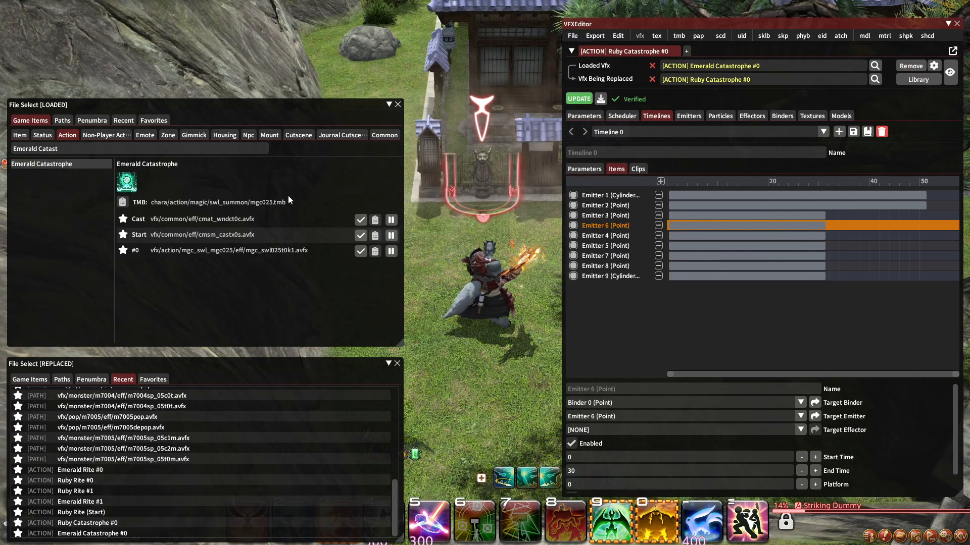
Load the Levinstrike Summoner mod's Astral Flare effect mgc_swl026t0k1.avfx from Penumbra, update it, and spawn it on the target.
{"action": "left_click", "coordinate": [687, 51]}
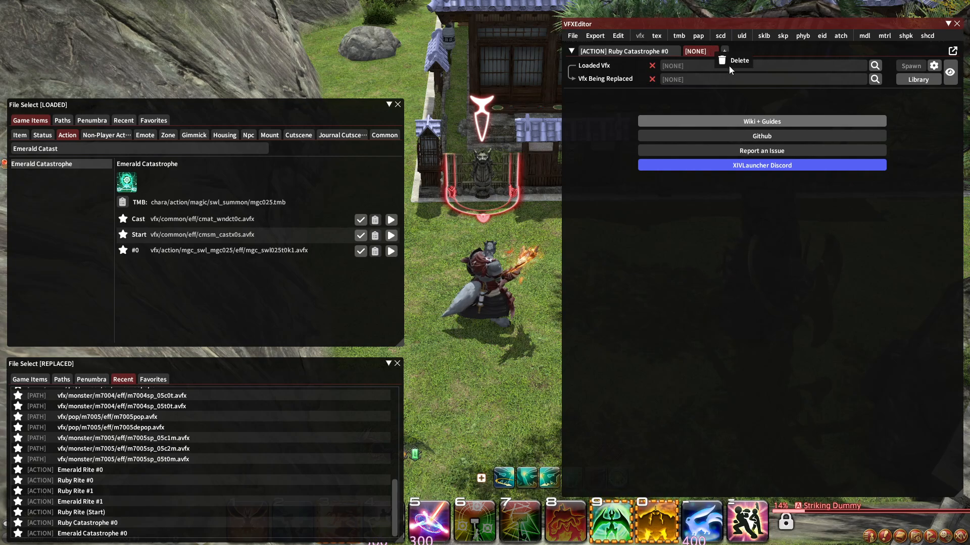
{"action": "left_click", "coordinate": [728, 62]}
{"action": "left_click", "coordinate": [98, 122]}
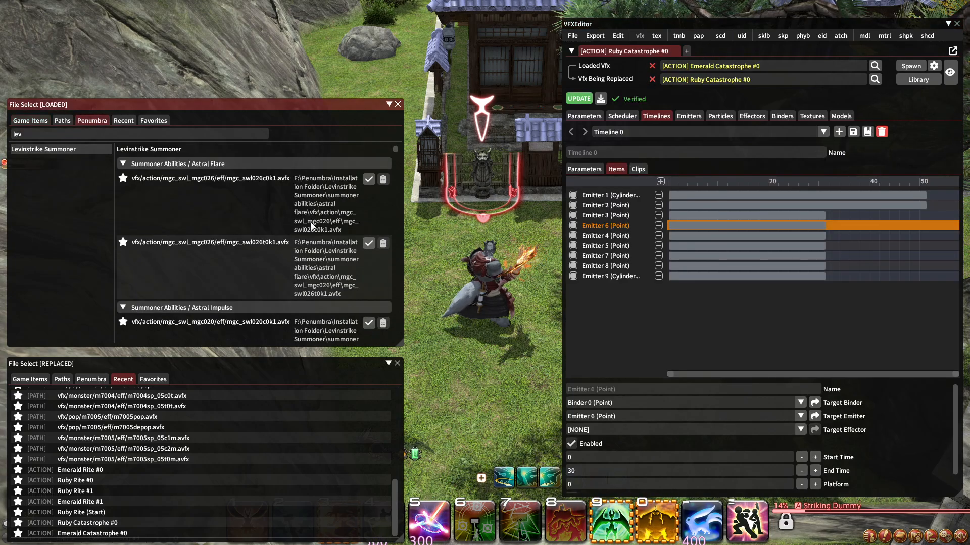
{"action": "left_click", "coordinate": [368, 244]}
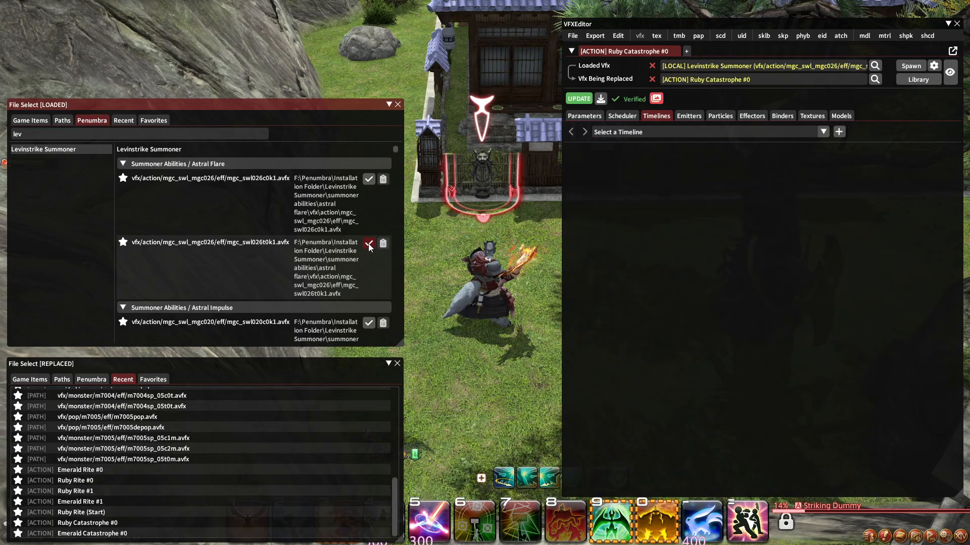
{"action": "left_click", "coordinate": [588, 100]}
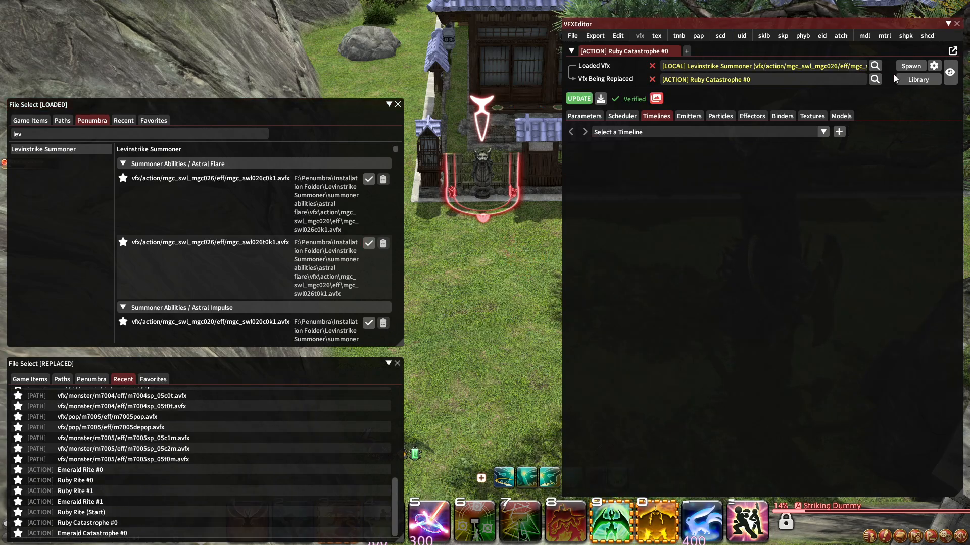
{"action": "left_click", "coordinate": [924, 91]}
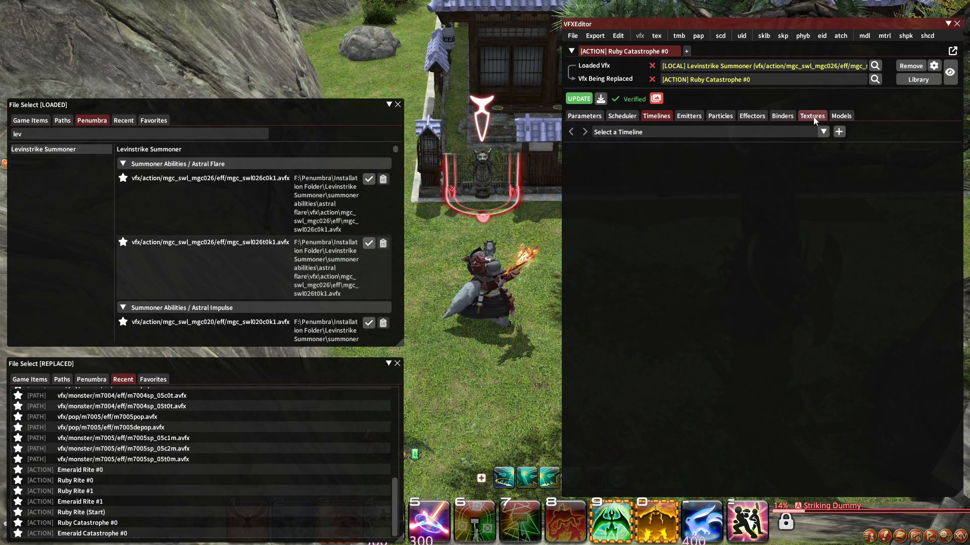
Open Texture 7 of the Levinstrike Summoner effect and run Clean Up on the effect.
{"action": "left_click", "coordinate": [811, 116]}
{"action": "left_click", "coordinate": [580, 216]}
{"action": "left_click", "coordinate": [618, 36]}
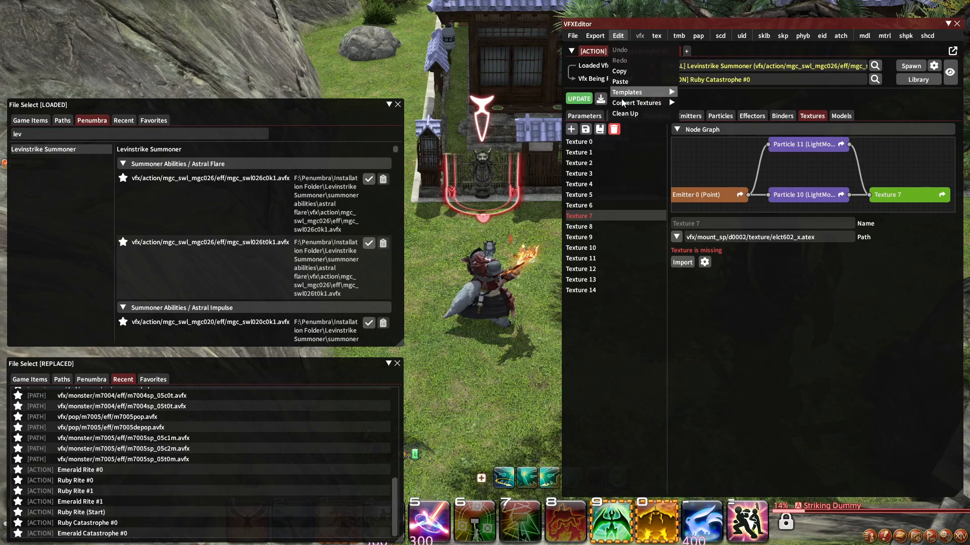
{"action": "left_click", "coordinate": [625, 114]}
{"action": "left_click", "coordinate": [615, 38]}
{"action": "left_click", "coordinate": [626, 113]}
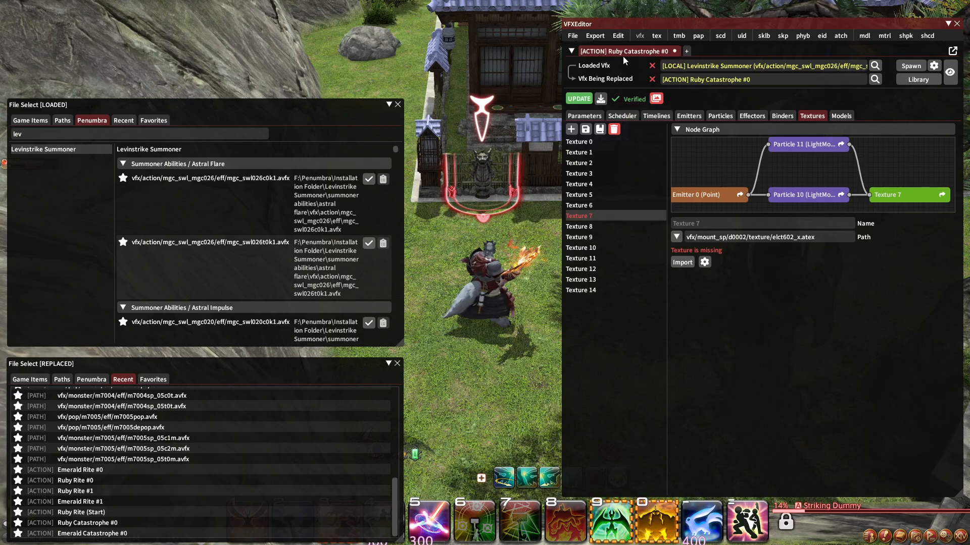
{"action": "left_click", "coordinate": [620, 37]}
{"action": "left_click", "coordinate": [628, 114]}
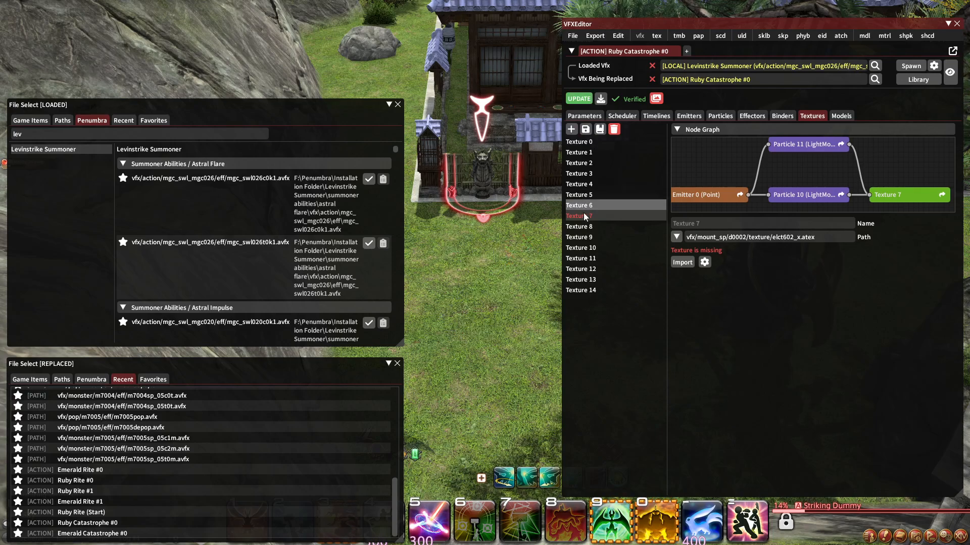
Start importing a file for the missing Texture 7 and browse to the 6.5vfx fix pack-papa-test2/vfx/mount_sp folder.
{"action": "left_click", "coordinate": [682, 263]}
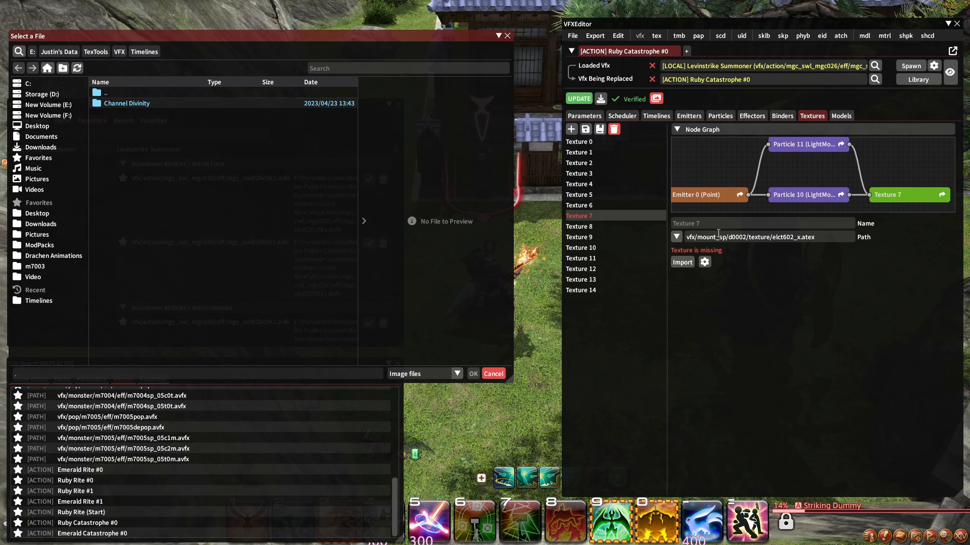
{"action": "left_click", "coordinate": [96, 52]}
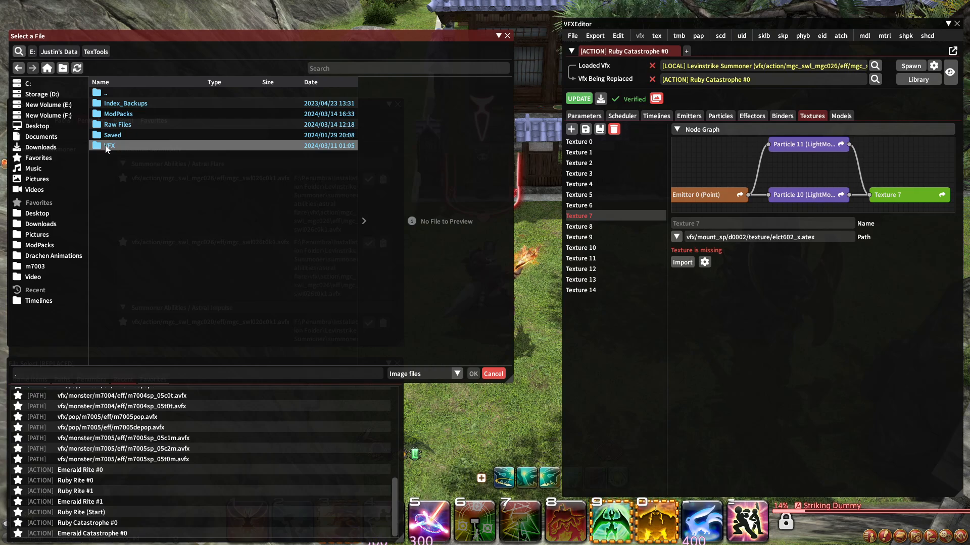
{"action": "left_click", "coordinate": [54, 52]}
{"action": "double_click", "coordinate": [123, 103]}
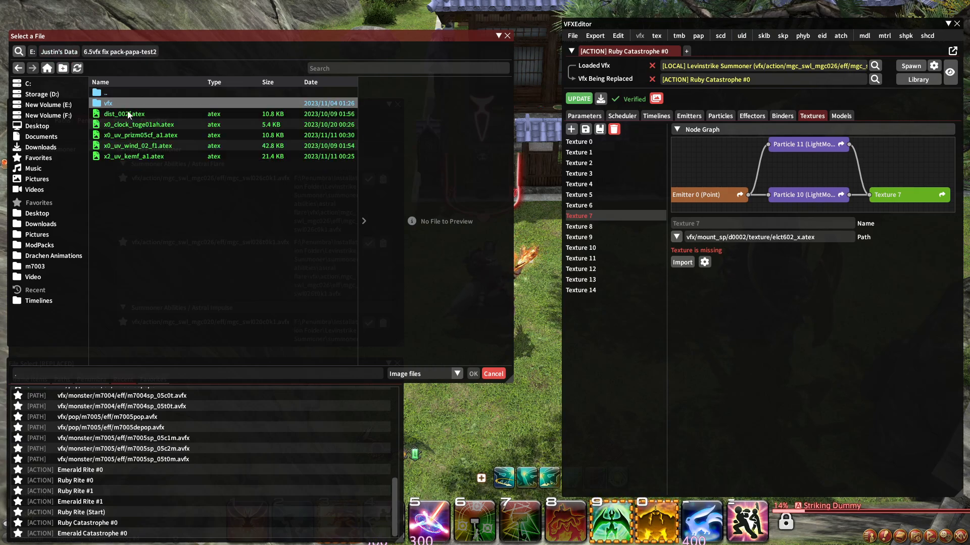
{"action": "double_click", "coordinate": [132, 104]}
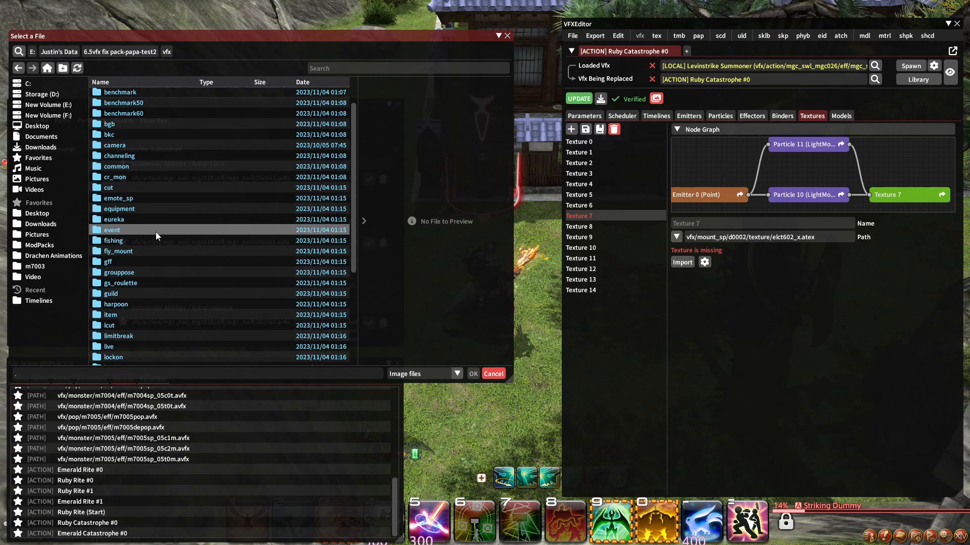
{"action": "scroll", "coordinate": [144, 222], "scroll_direction": "down", "scroll_amount": 2}
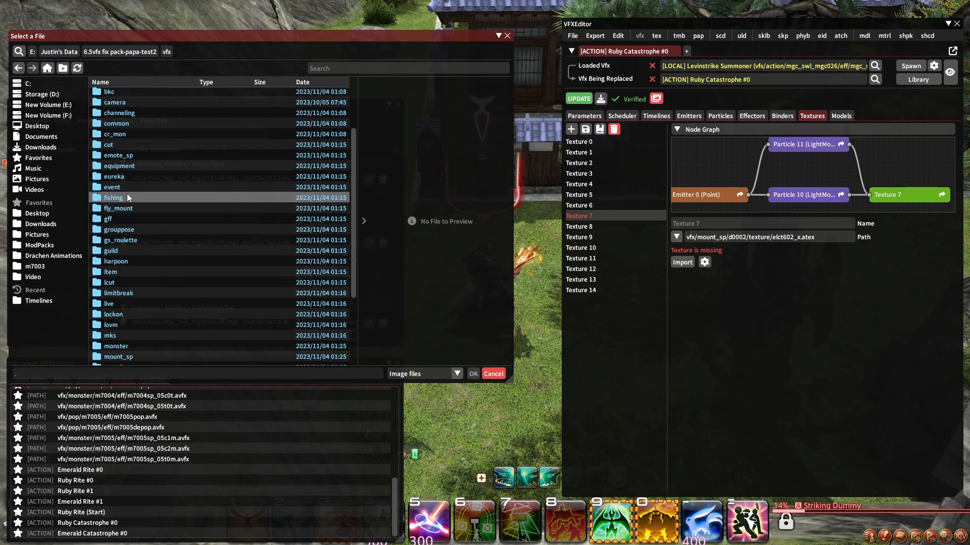
{"action": "scroll", "coordinate": [124, 325], "scroll_direction": "down", "scroll_amount": 2}
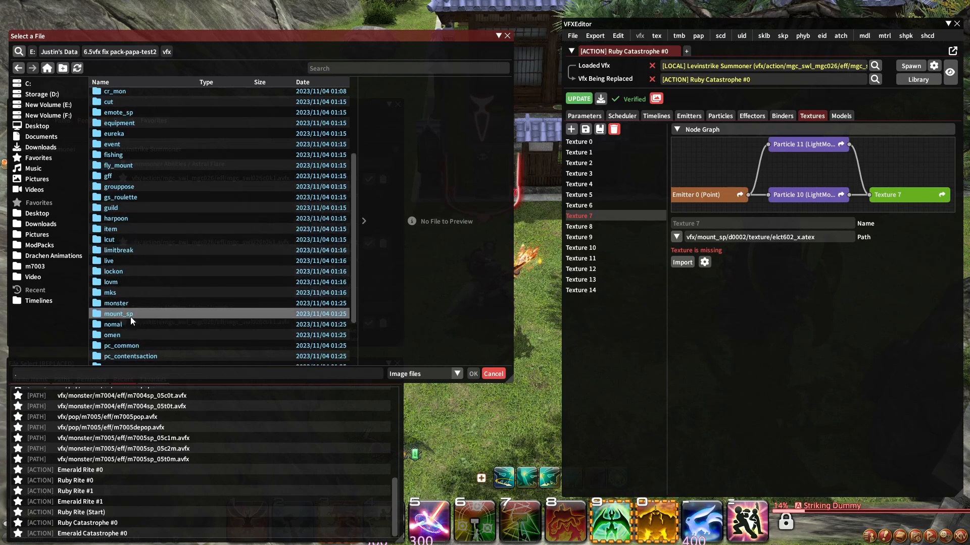
{"action": "double_click", "coordinate": [129, 316]}
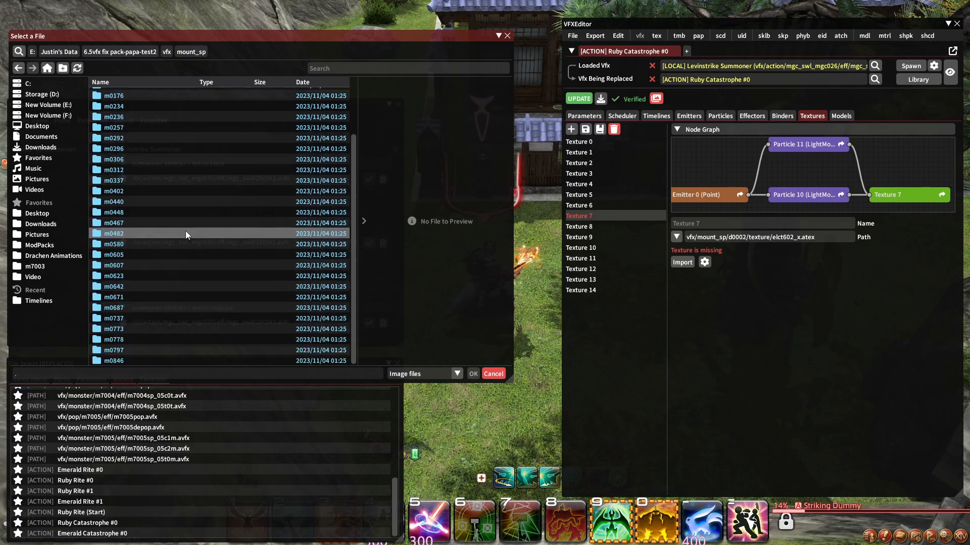
In the d0002/texture folder, filter the files by "elc" and import elct602_x.atex as Texture 7.
{"action": "scroll", "coordinate": [173, 233], "scroll_direction": "up", "scroll_amount": 3}
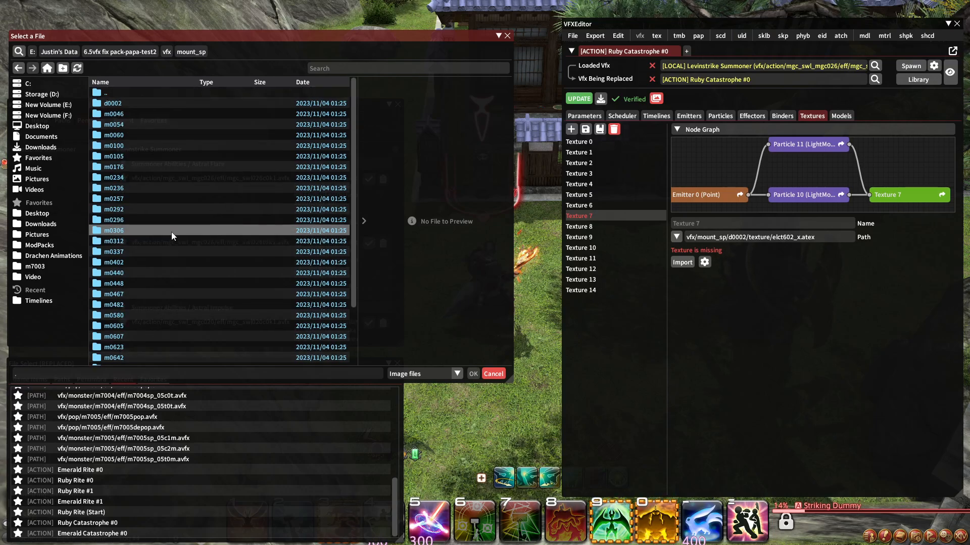
{"action": "double_click", "coordinate": [141, 104]}
{"action": "double_click", "coordinate": [140, 103]}
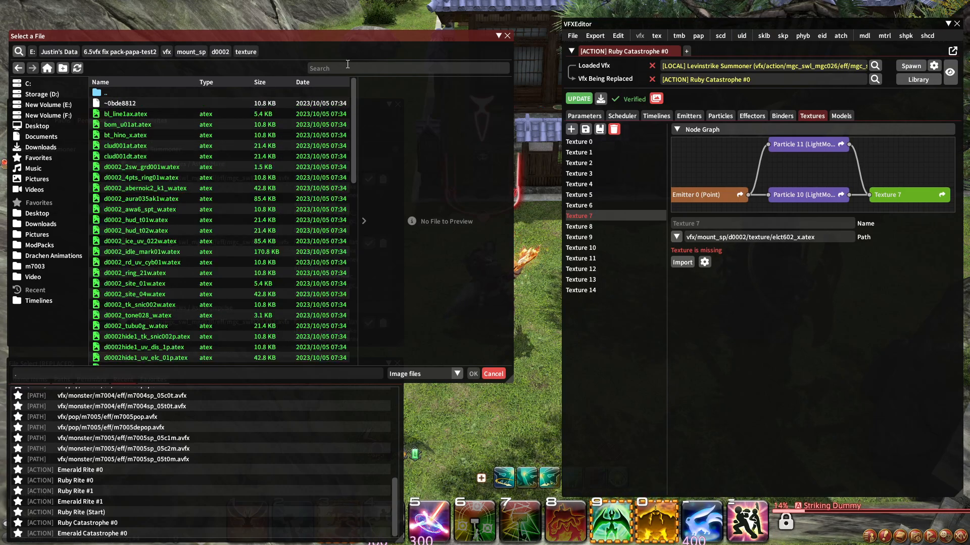
{"action": "type", "text": "elc"}
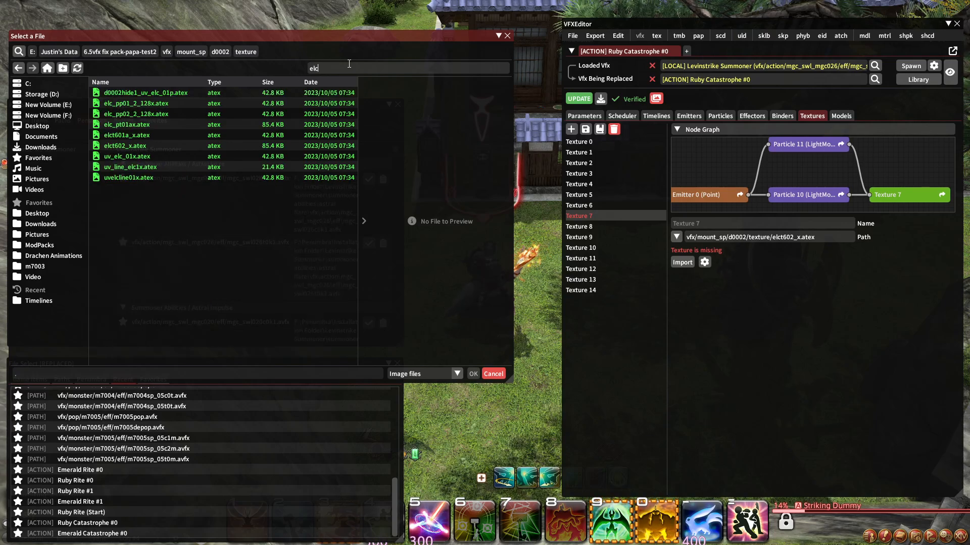
{"action": "double_click", "coordinate": [144, 146]}
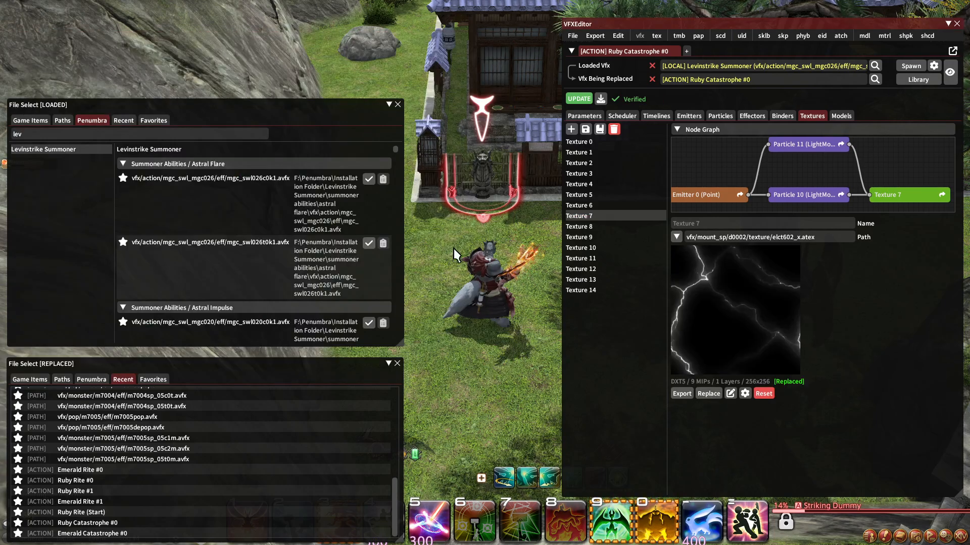
Update the effect with the imported texture and respawn it on the target.
{"action": "left_click", "coordinate": [586, 100]}
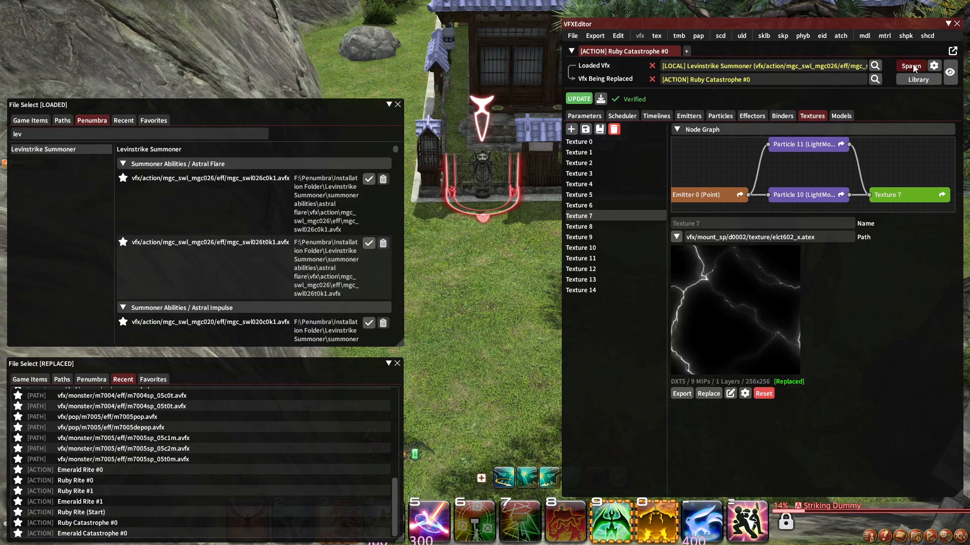
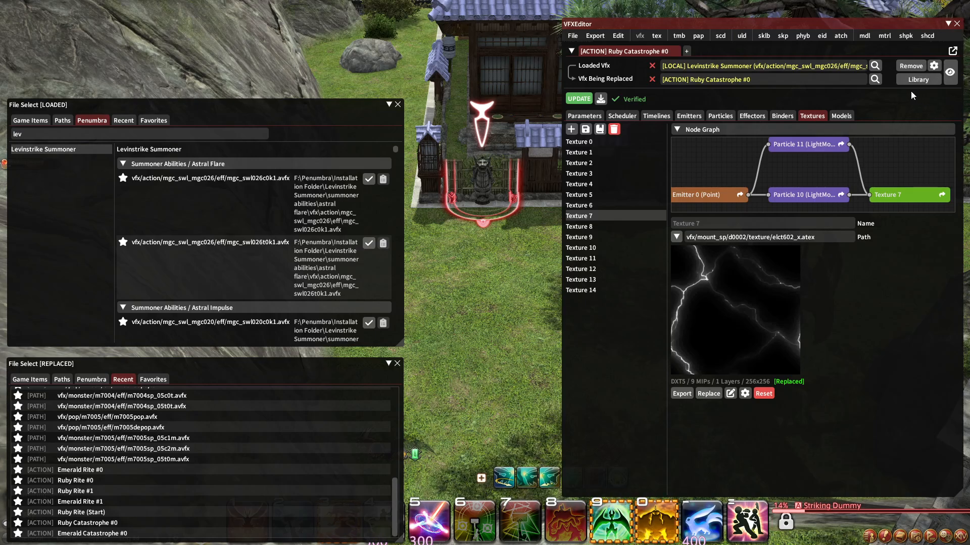
{"action": "left_click", "coordinate": [914, 64]}
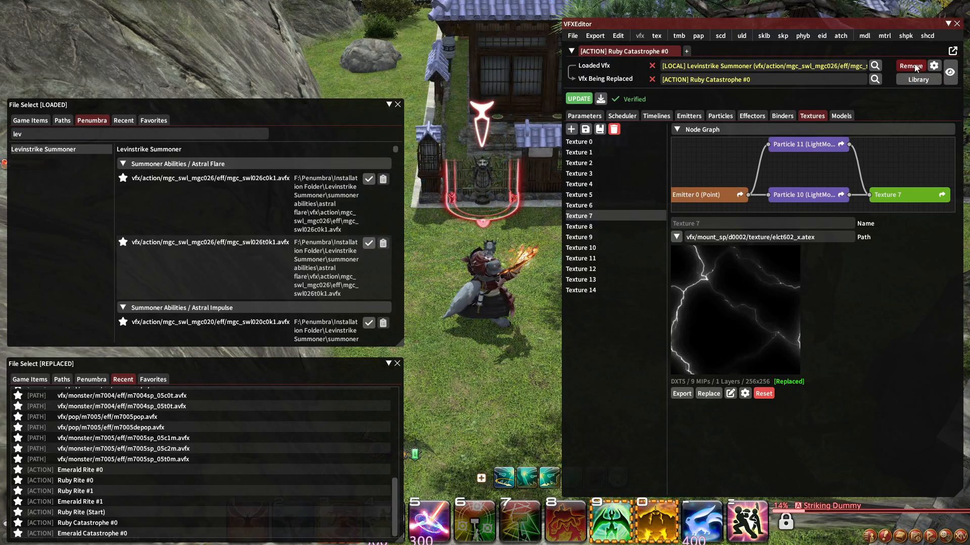
{"action": "left_click", "coordinate": [914, 64]}
{"action": "left_click", "coordinate": [926, 94]}
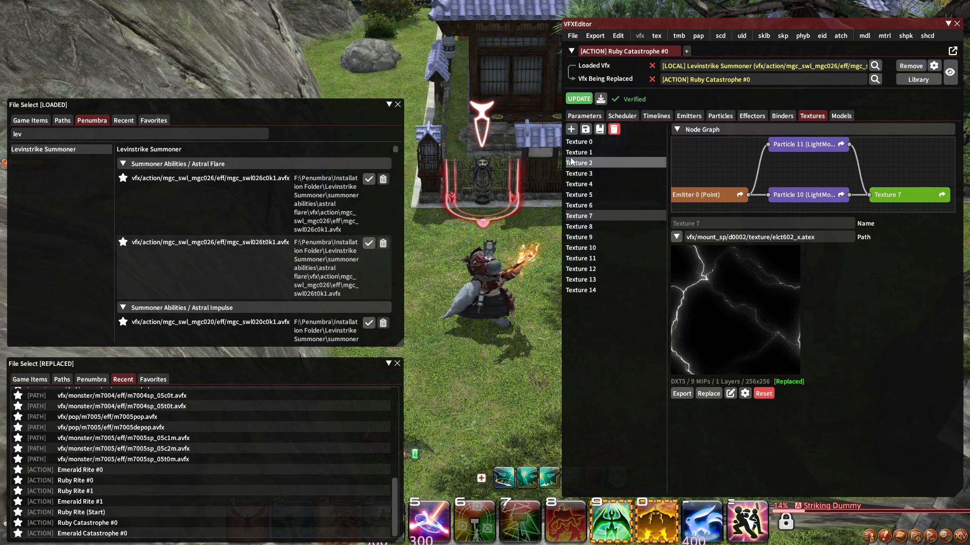
Examine the previews of Textures 6 down to 0 and Textures 14 down to 11 in the effect.
{"action": "left_click", "coordinate": [596, 204]}
{"action": "left_click", "coordinate": [595, 195]}
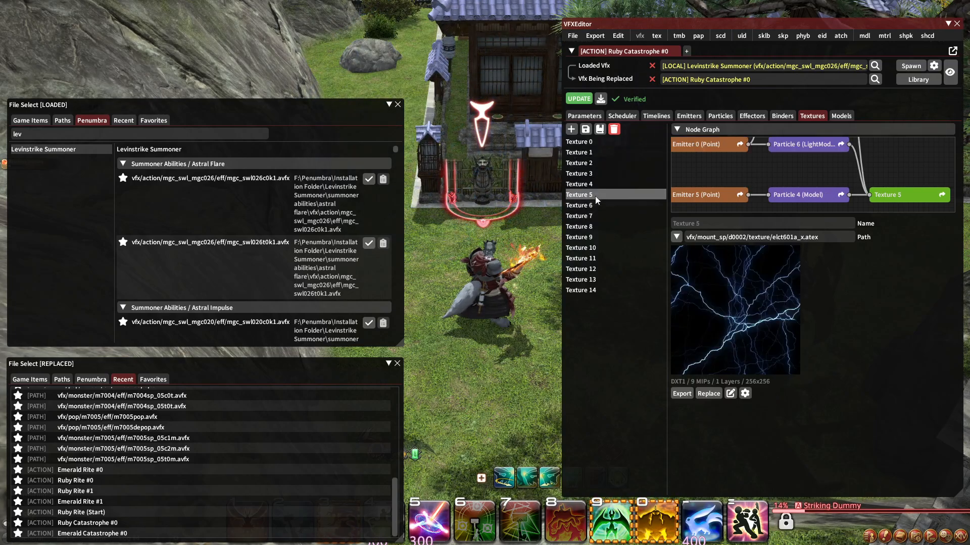
{"action": "left_click", "coordinate": [593, 183]}
{"action": "left_click", "coordinate": [592, 172]}
{"action": "left_click", "coordinate": [590, 163]}
{"action": "left_click", "coordinate": [590, 152]}
{"action": "left_click", "coordinate": [589, 141]}
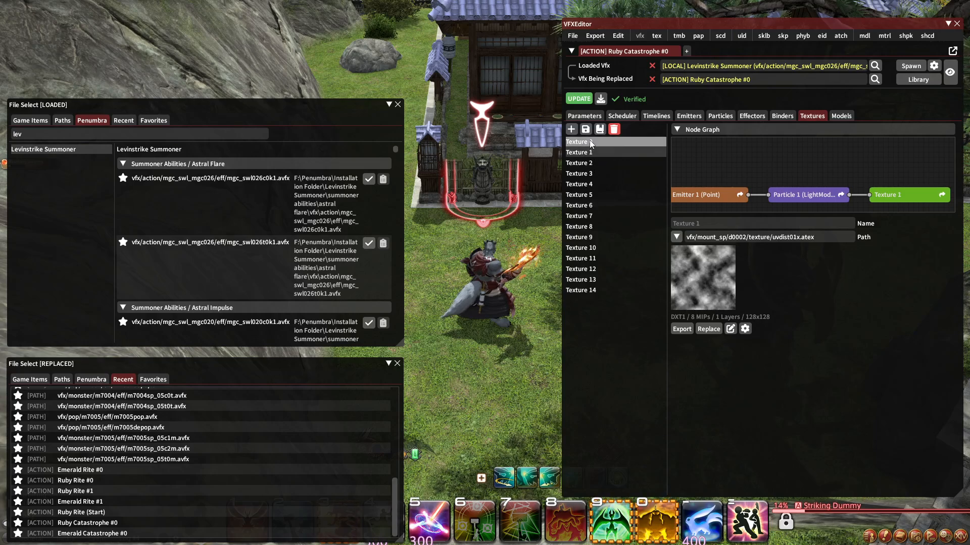
{"action": "left_click", "coordinate": [589, 292]}
{"action": "left_click", "coordinate": [588, 279]}
{"action": "left_click", "coordinate": [587, 269]}
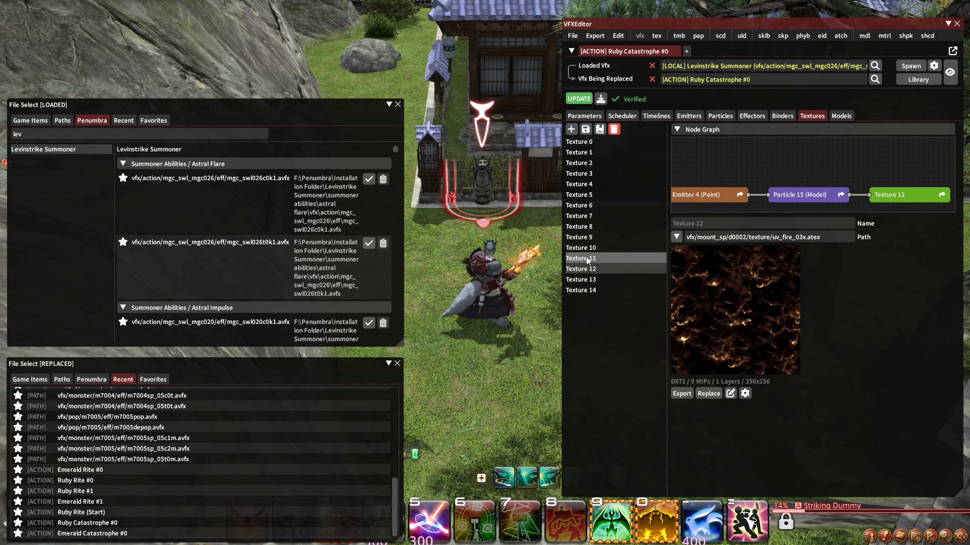
{"action": "left_click", "coordinate": [586, 258]}
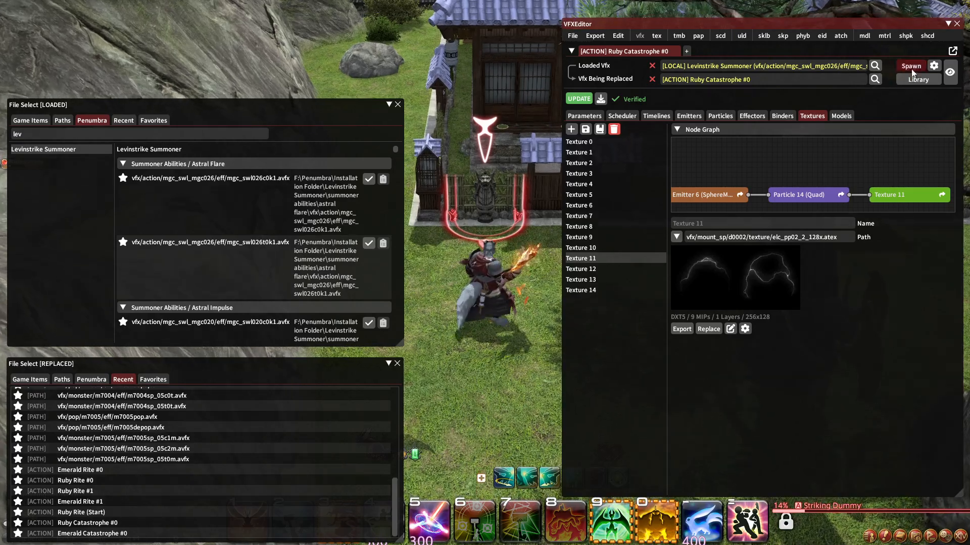
Preview the effect by respawning it on Self, and examine the previews of Textures 4 through 8.
{"action": "left_click", "coordinate": [911, 65]}
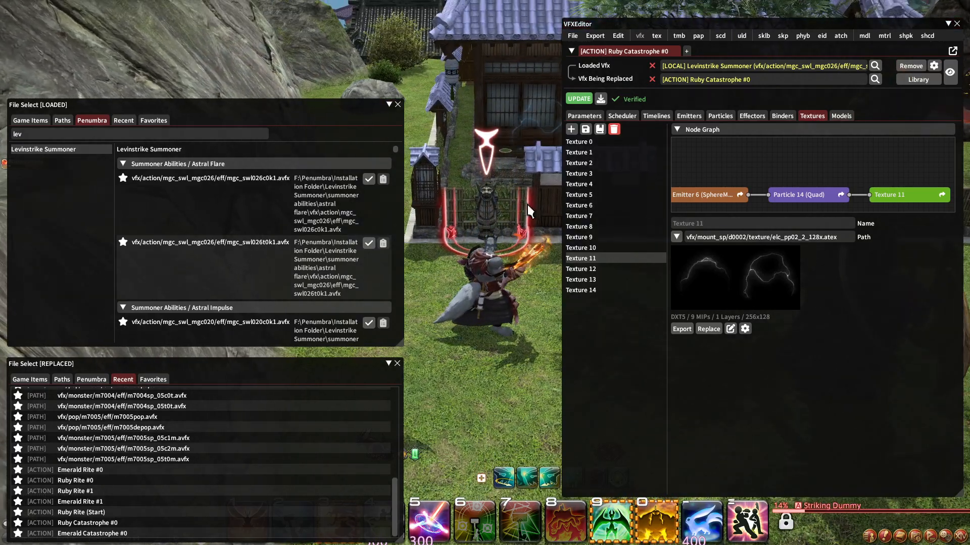
{"action": "left_click", "coordinate": [911, 66]}
{"action": "left_click", "coordinate": [911, 66]}
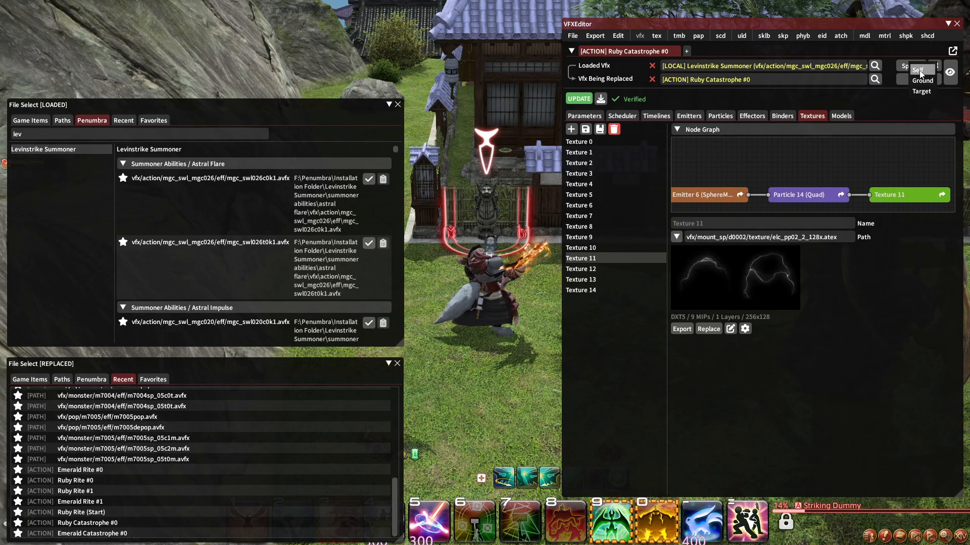
{"action": "left_click", "coordinate": [918, 71]}
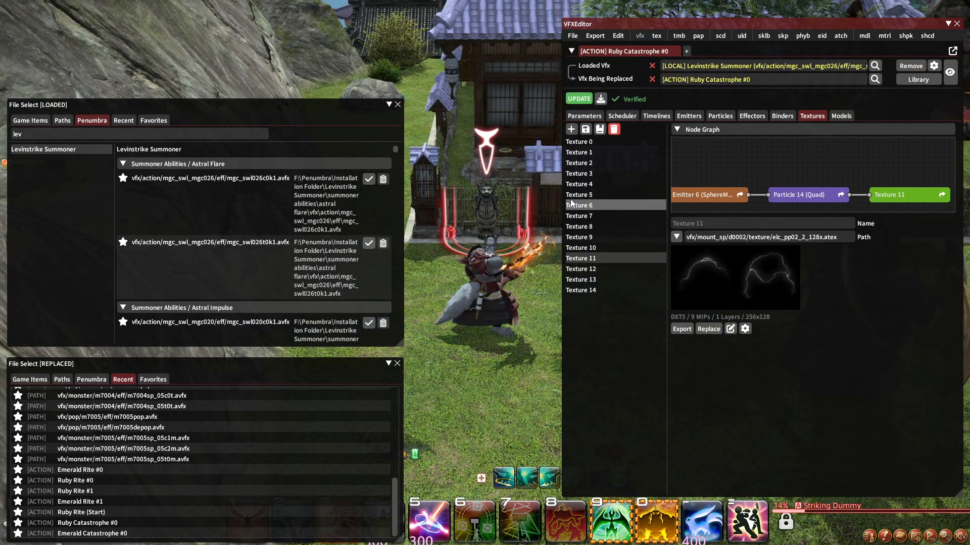
{"action": "left_click", "coordinate": [571, 204]}
{"action": "left_click", "coordinate": [595, 182]}
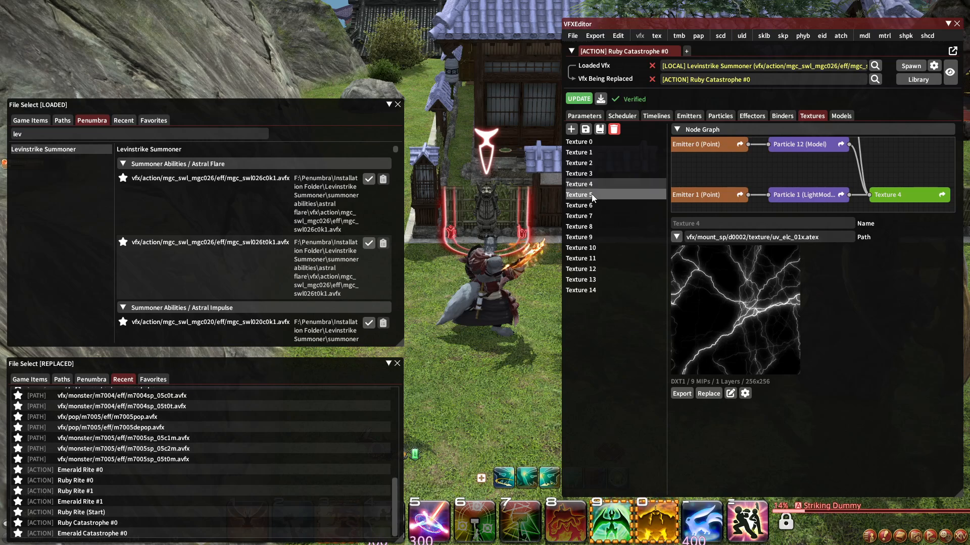
{"action": "left_click", "coordinate": [588, 195]}
{"action": "left_click", "coordinate": [589, 206]}
{"action": "left_click", "coordinate": [588, 216]}
{"action": "left_click", "coordinate": [587, 227]}
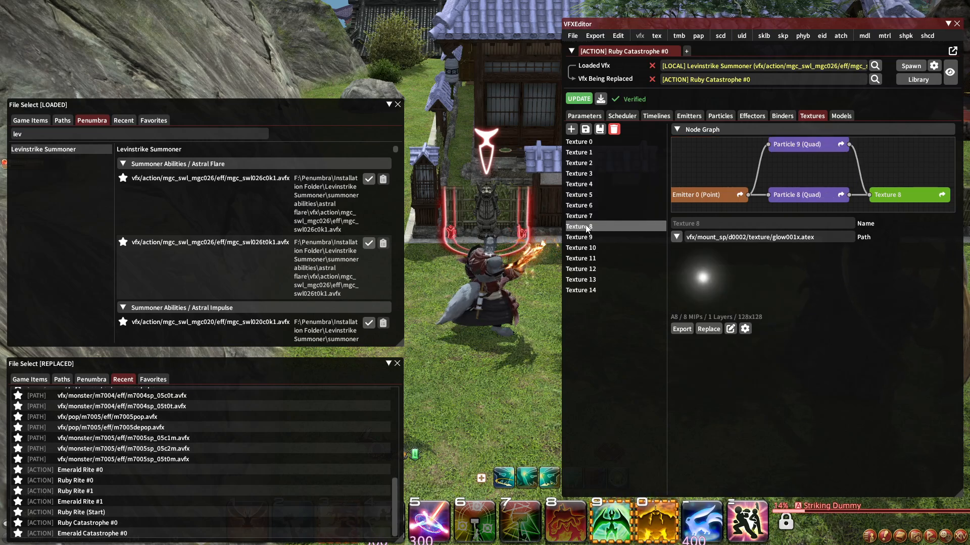
Replace Texture 7 with elct602_x.atex, comparing it with glow602_x.atex among the files filtered by "602".
{"action": "left_click", "coordinate": [619, 216]}
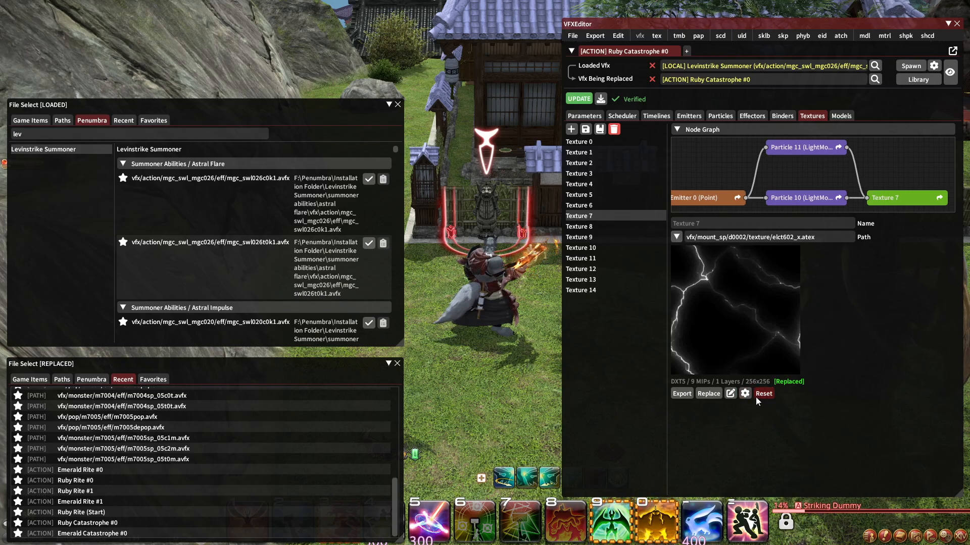
{"action": "left_click", "coordinate": [708, 394]}
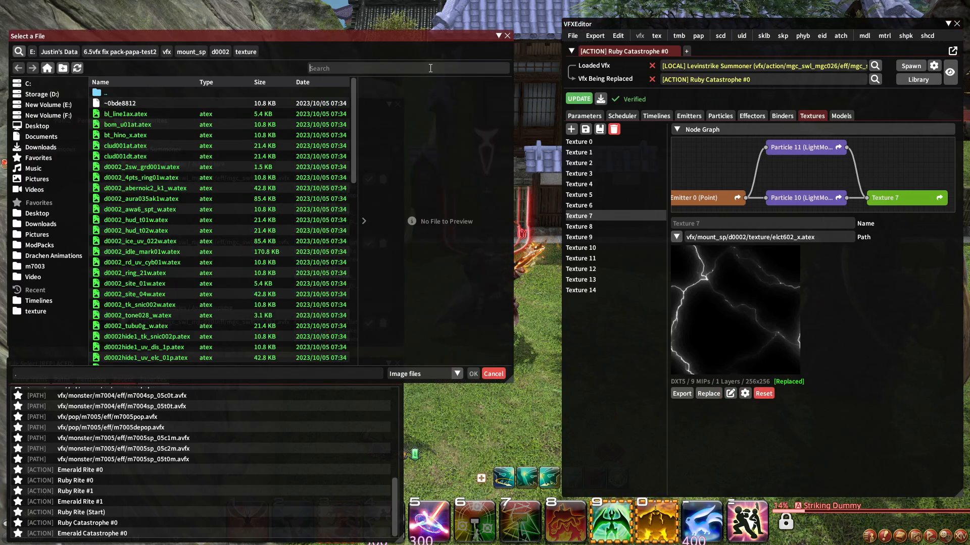
{"action": "type", "text": "602"}
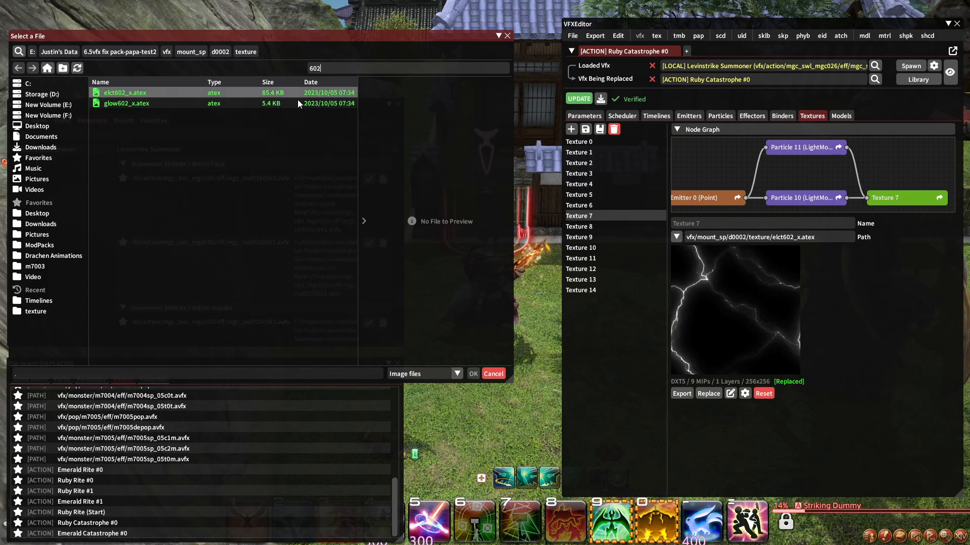
{"action": "left_click", "coordinate": [195, 93]}
{"action": "left_click", "coordinate": [181, 104]}
{"action": "left_click", "coordinate": [181, 83]}
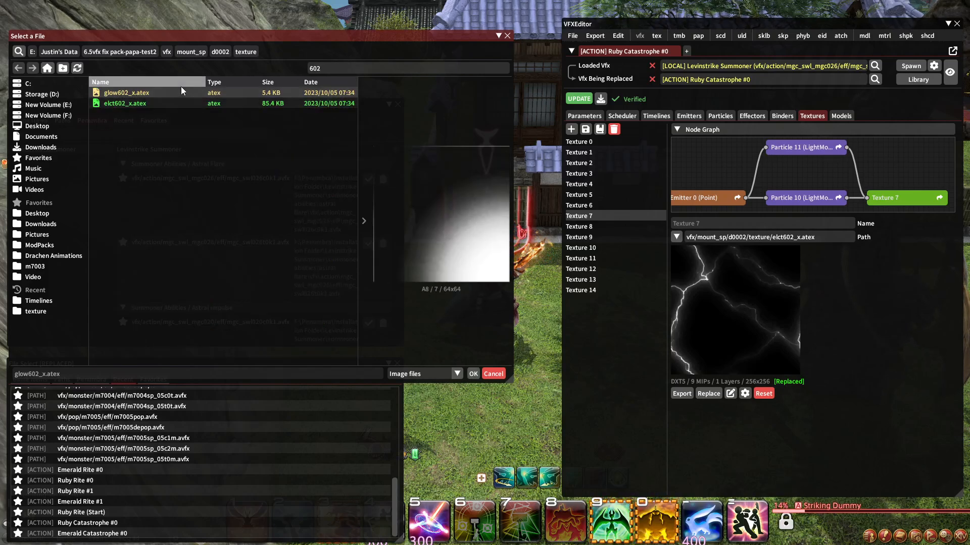
{"action": "left_click", "coordinate": [168, 84]}
{"action": "left_click", "coordinate": [162, 94]}
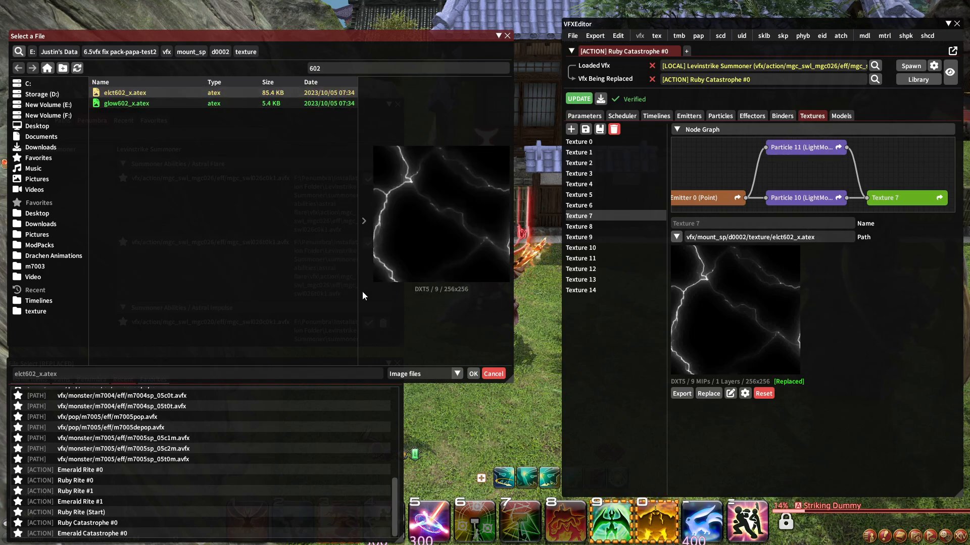
{"action": "left_click", "coordinate": [472, 375]}
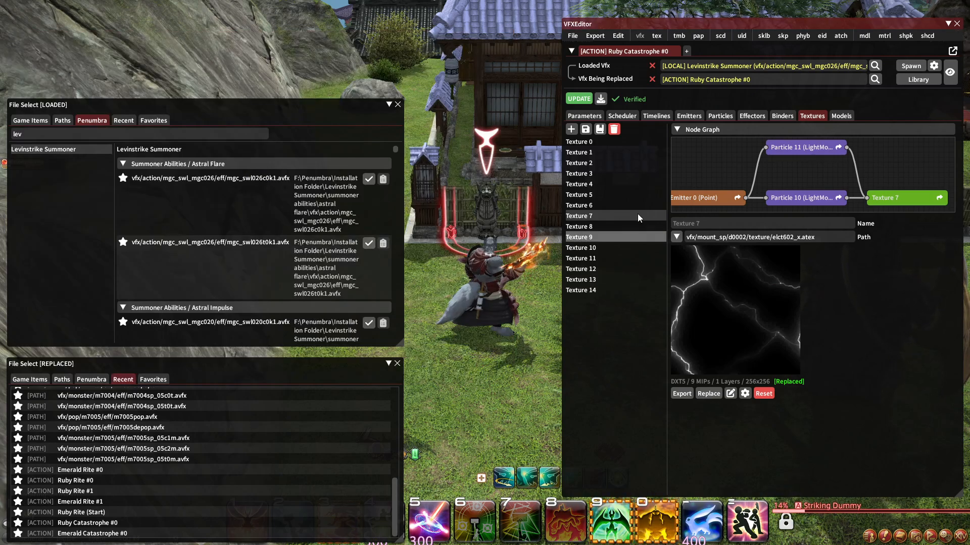
Update the effect with the replaced Texture 7 and spawn it on the target repeatedly to check its look.
{"action": "left_click", "coordinate": [585, 100]}
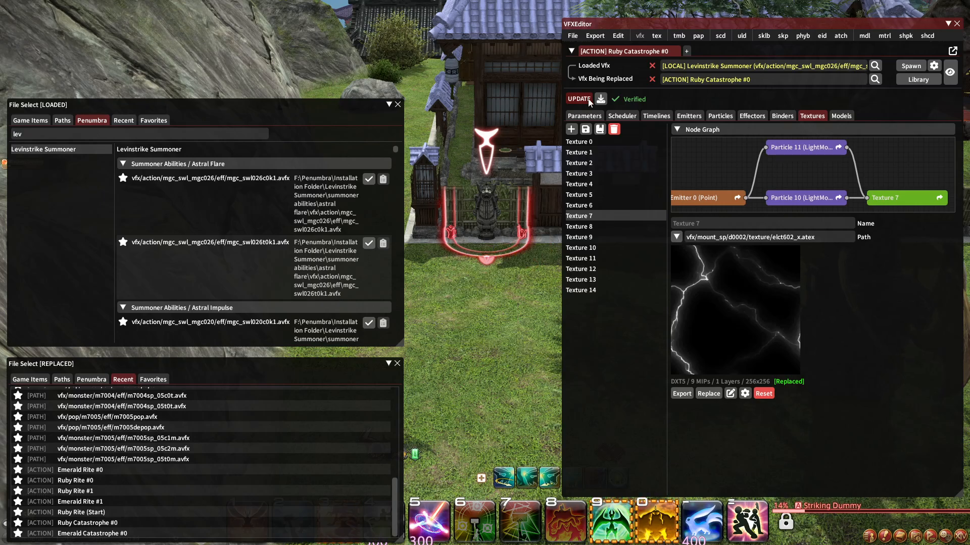
{"action": "left_click", "coordinate": [929, 92]}
{"action": "left_click", "coordinate": [904, 67]}
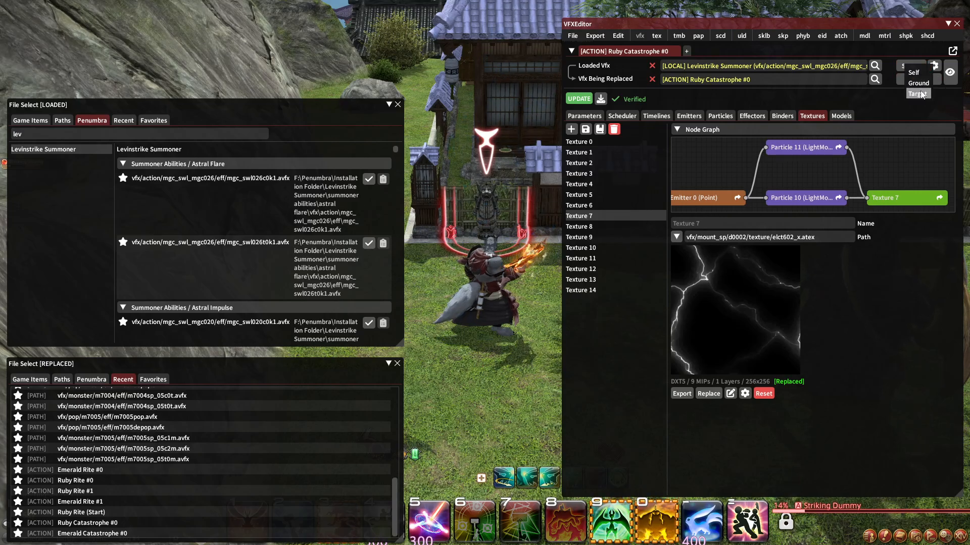
{"action": "left_click", "coordinate": [920, 91]}
{"action": "left_click", "coordinate": [905, 68]}
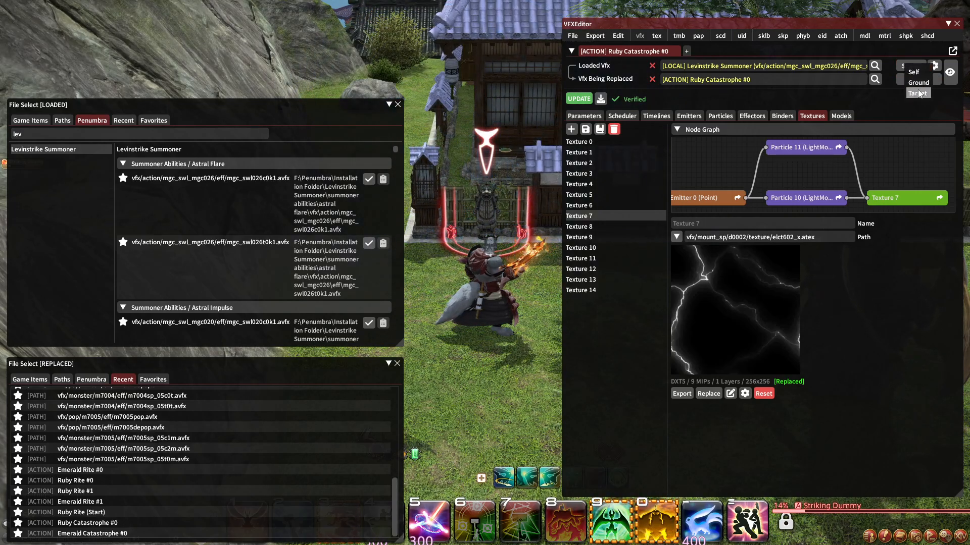
{"action": "left_click", "coordinate": [917, 89]}
{"action": "left_click", "coordinate": [915, 69]}
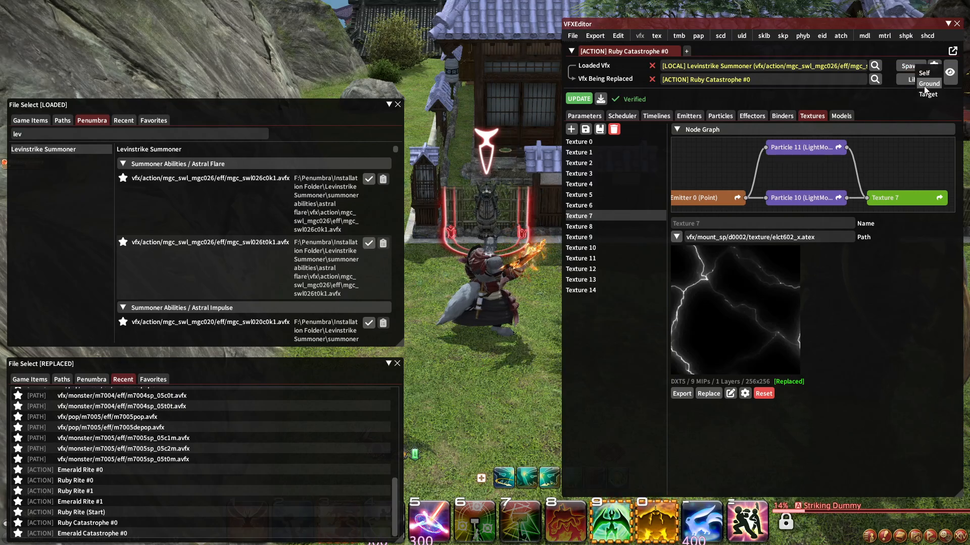
{"action": "left_click", "coordinate": [929, 96]}
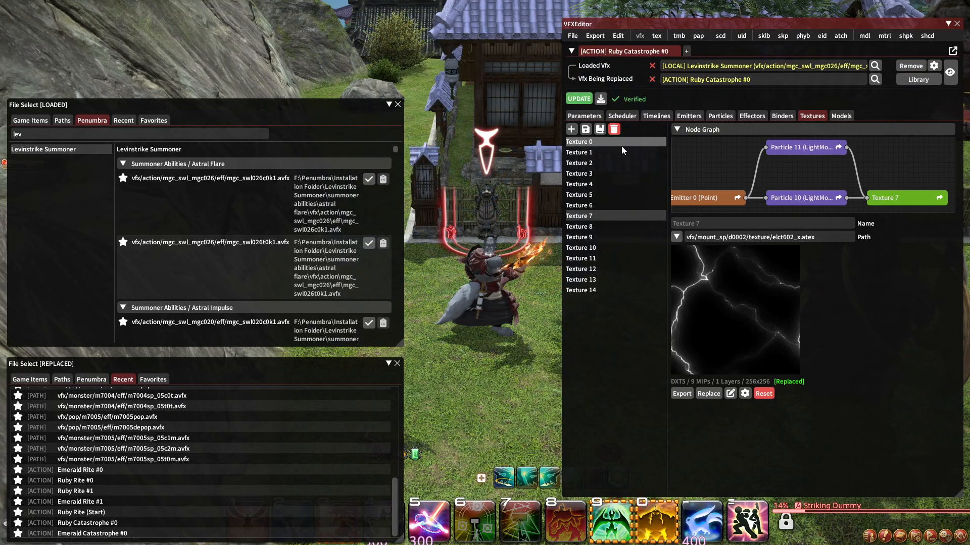
Examine the previews of Textures 6 down to 0 in the effect, checking the lightning images.
{"action": "left_click", "coordinate": [583, 205]}
{"action": "left_click", "coordinate": [585, 197]}
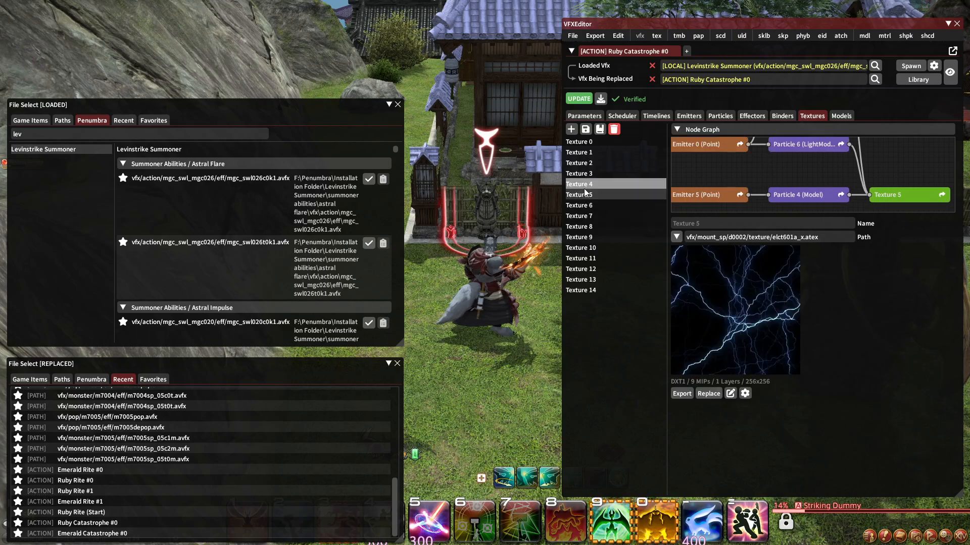
{"action": "left_click", "coordinate": [584, 186]}
{"action": "left_click", "coordinate": [584, 174]}
{"action": "left_click", "coordinate": [584, 164]}
{"action": "left_click", "coordinate": [585, 152]}
{"action": "left_click", "coordinate": [585, 142]}
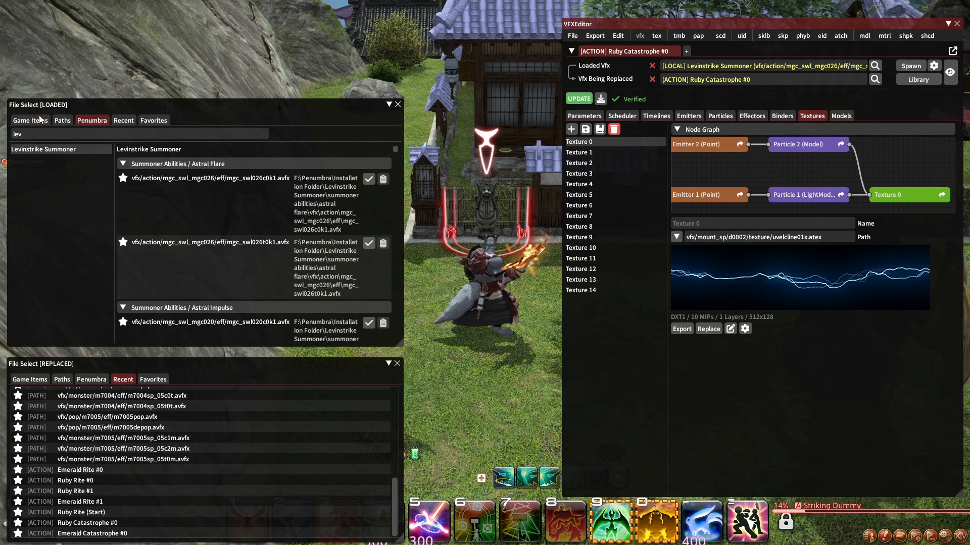
Search the NPC effects for "magite" and preview effect #0 of the magitek reaper.
{"action": "left_click", "coordinate": [62, 120]}
{"action": "left_click", "coordinate": [31, 121]}
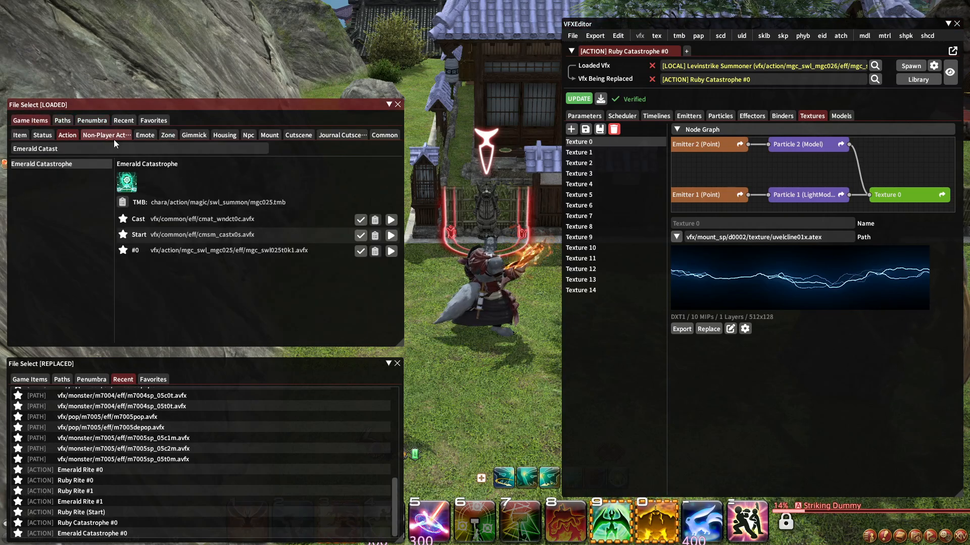
{"action": "left_click", "coordinate": [252, 136]}
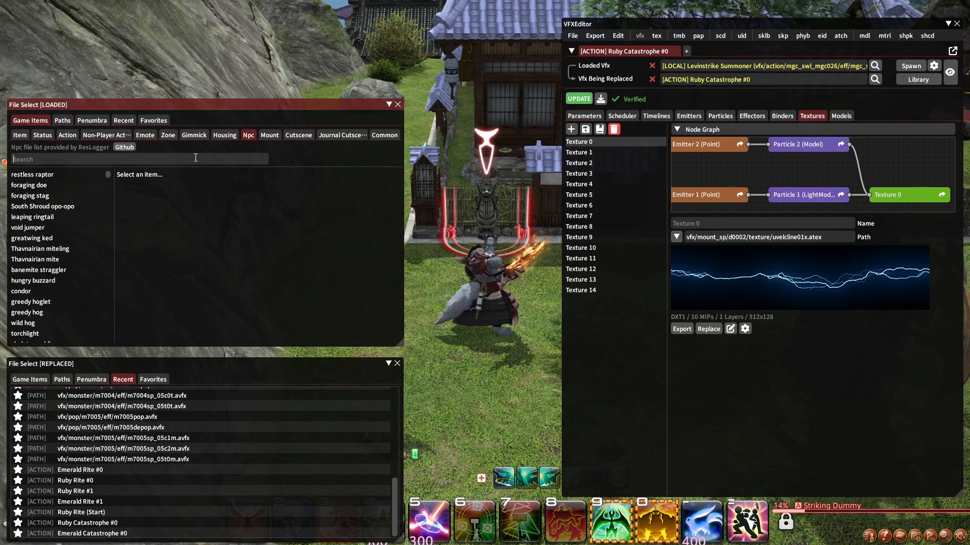
{"action": "left_click", "coordinate": [195, 158]}
{"action": "type", "text": "magite"}
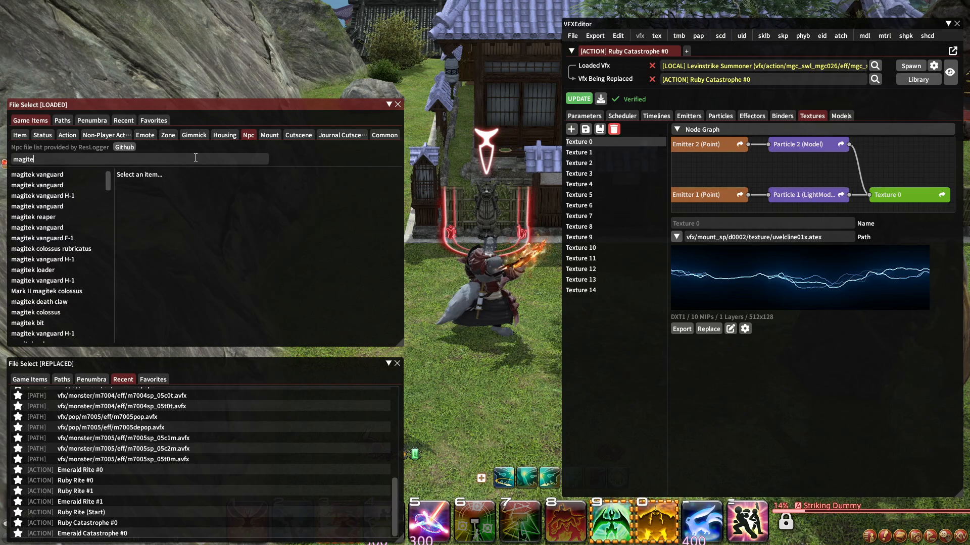
{"action": "left_click", "coordinate": [60, 216]}
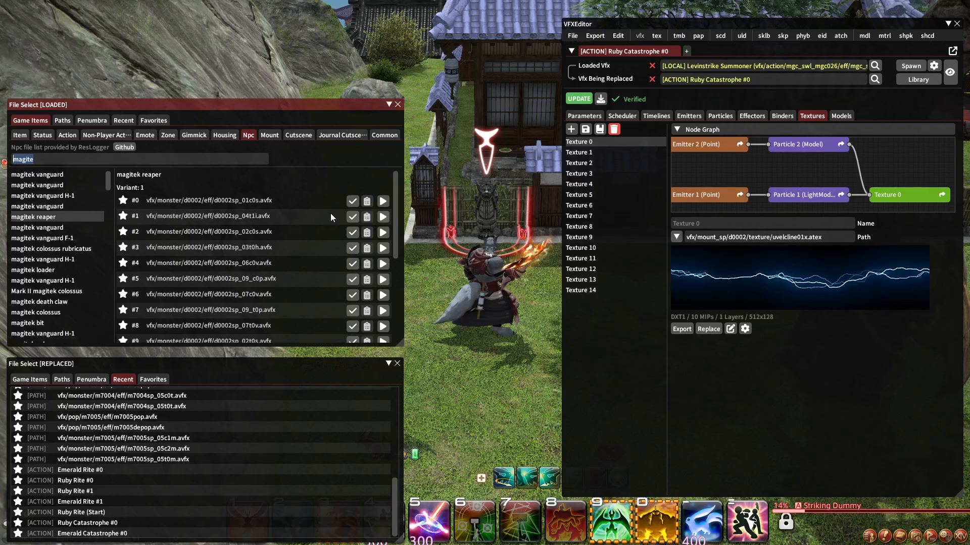
{"action": "left_click", "coordinate": [383, 201]}
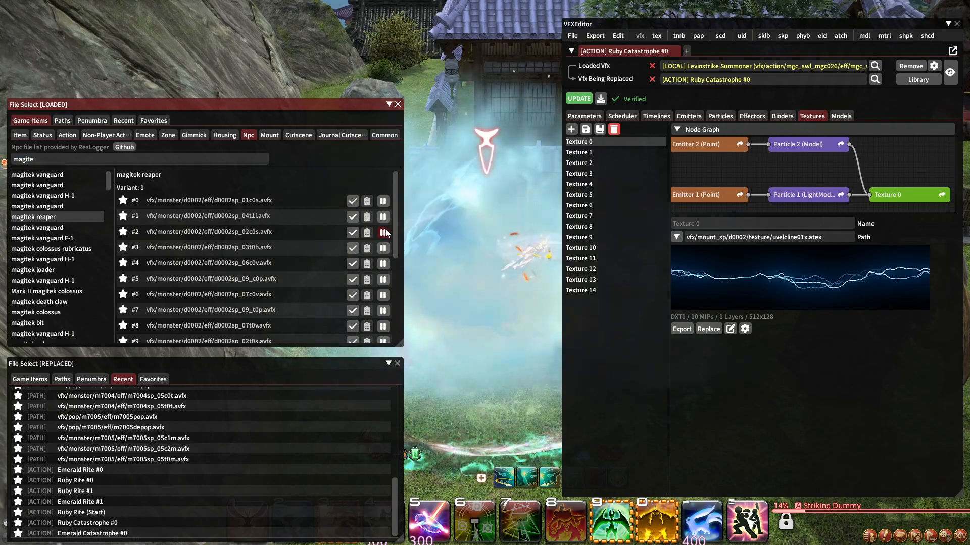
{"action": "left_click", "coordinate": [383, 279]}
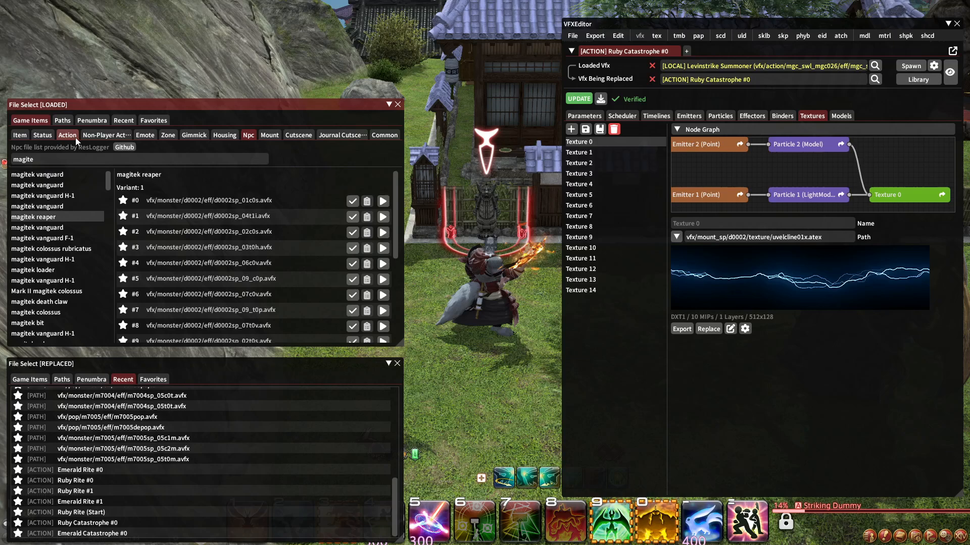
Search the mounts for "magit" and examine the effect entries of magitek armor, magitek avenger, magitek conveyor and magitek avenger A1.
{"action": "left_click", "coordinate": [271, 136]}
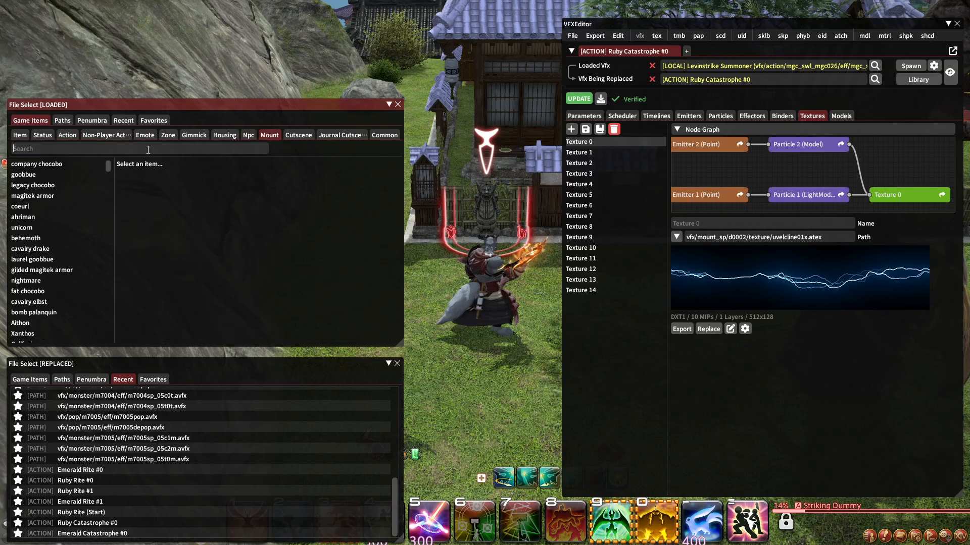
{"action": "type", "text": "magit"}
{"action": "left_click", "coordinate": [98, 165]}
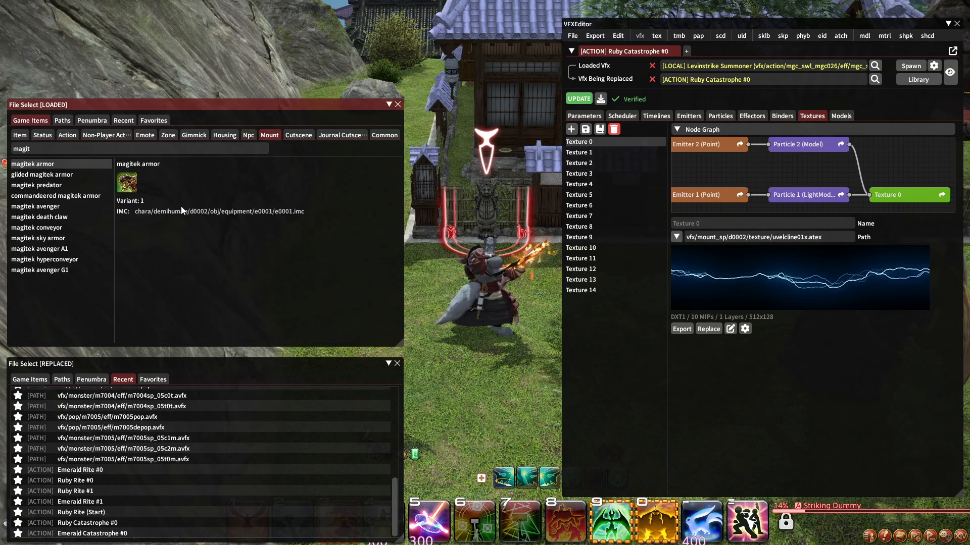
{"action": "left_click", "coordinate": [49, 217]}
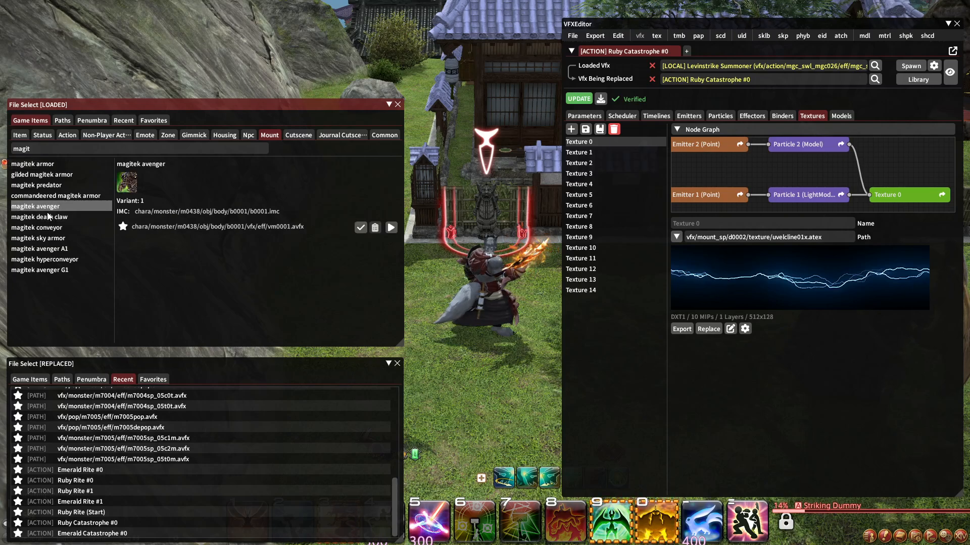
{"action": "left_click", "coordinate": [49, 228]}
{"action": "left_click", "coordinate": [51, 249]}
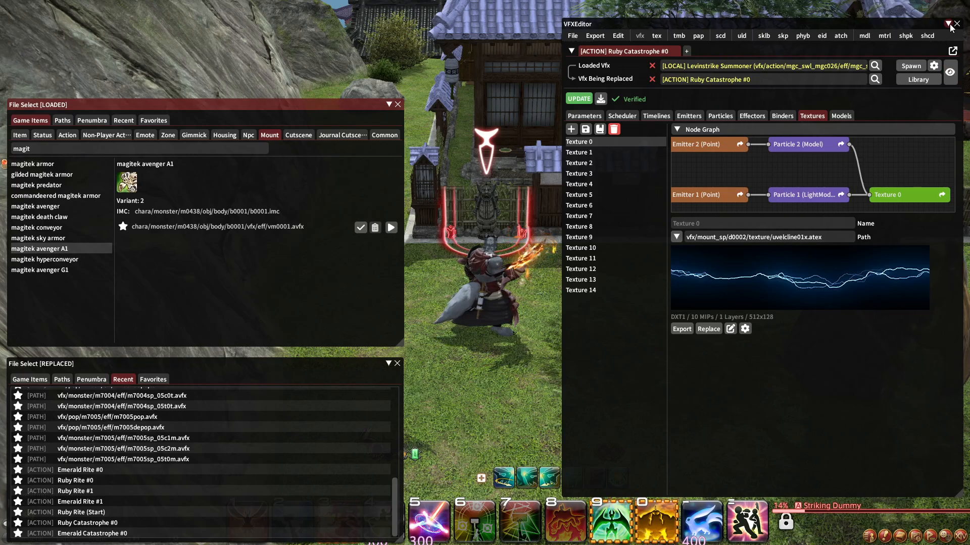
{"action": "left_click", "coordinate": [679, 35]}
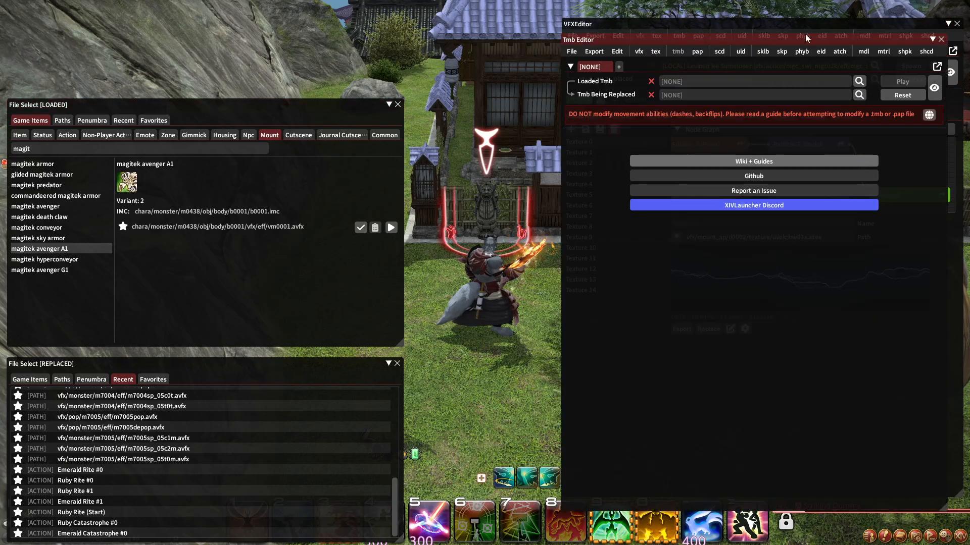
{"action": "left_click", "coordinate": [947, 24]}
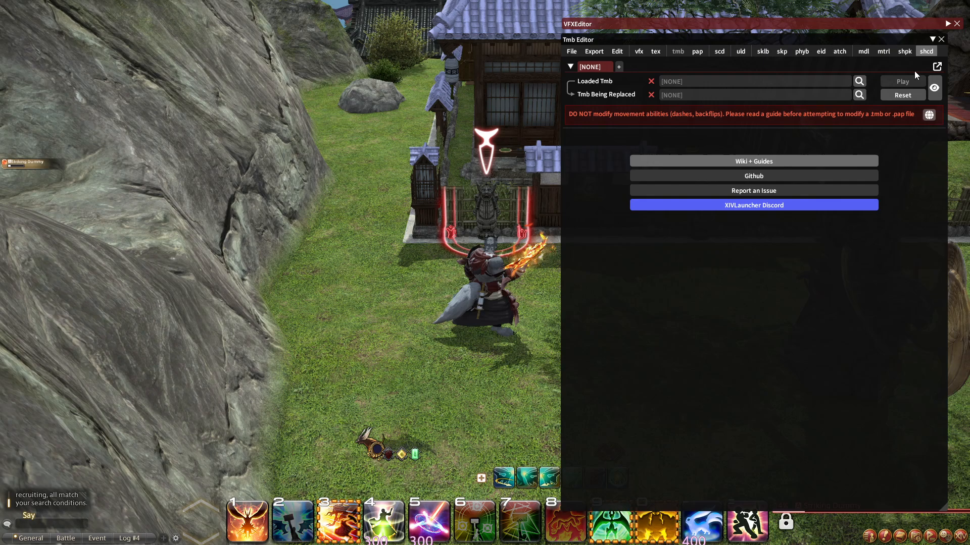
{"action": "left_click", "coordinate": [941, 38]}
{"action": "left_click", "coordinate": [948, 24]}
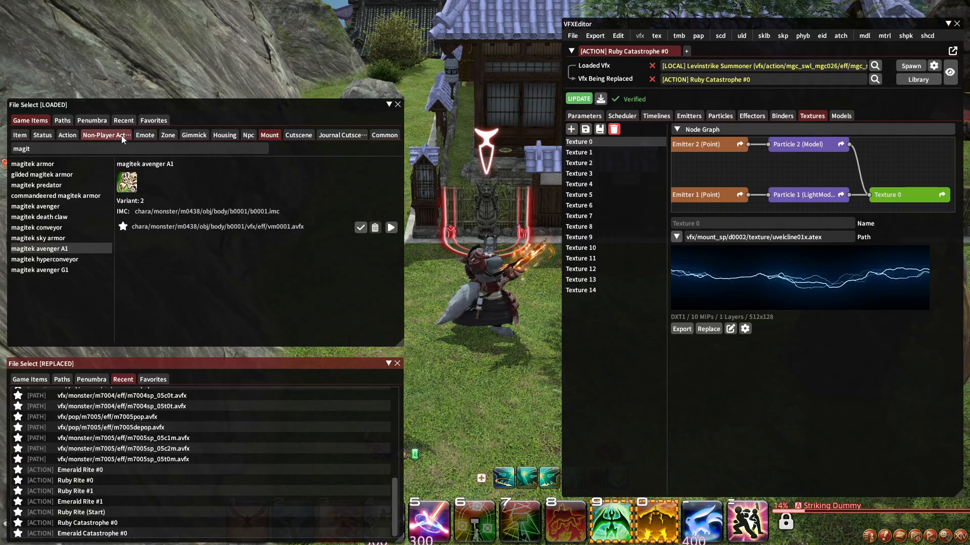
Preview the magitek reaper NPC's effects between #0 and #19 on the character, looking for the lightning effect.
{"action": "left_click", "coordinate": [245, 135]}
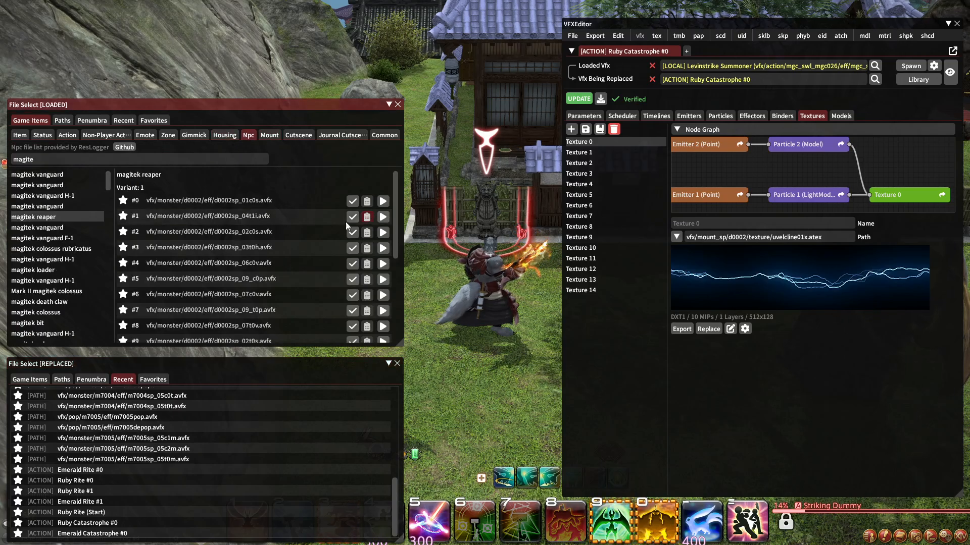
{"action": "left_click", "coordinate": [382, 201]}
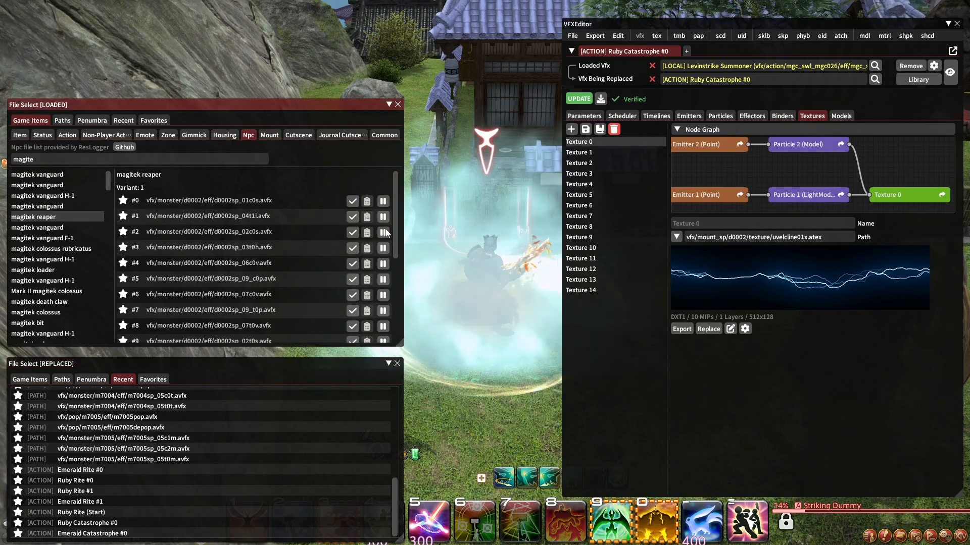
{"action": "left_click", "coordinate": [383, 248]}
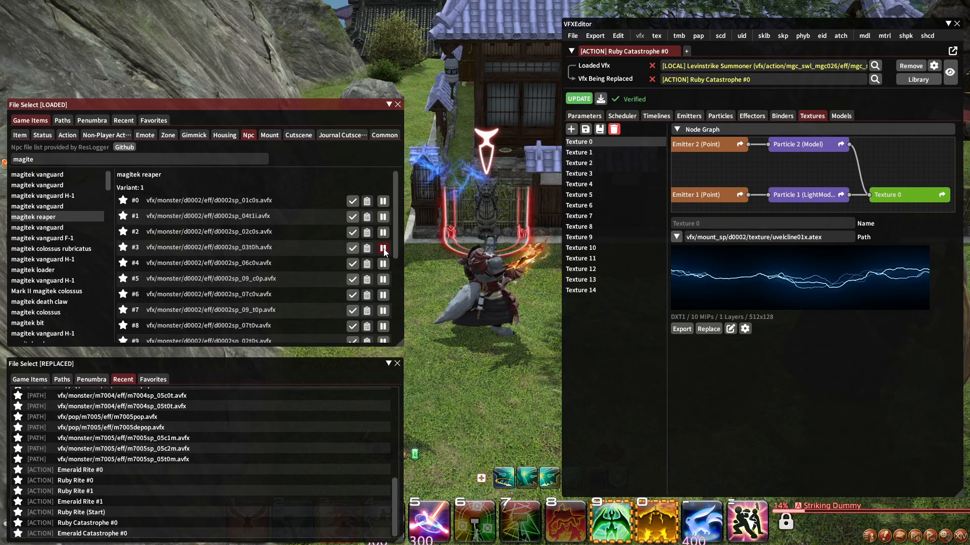
{"action": "left_click", "coordinate": [383, 279]}
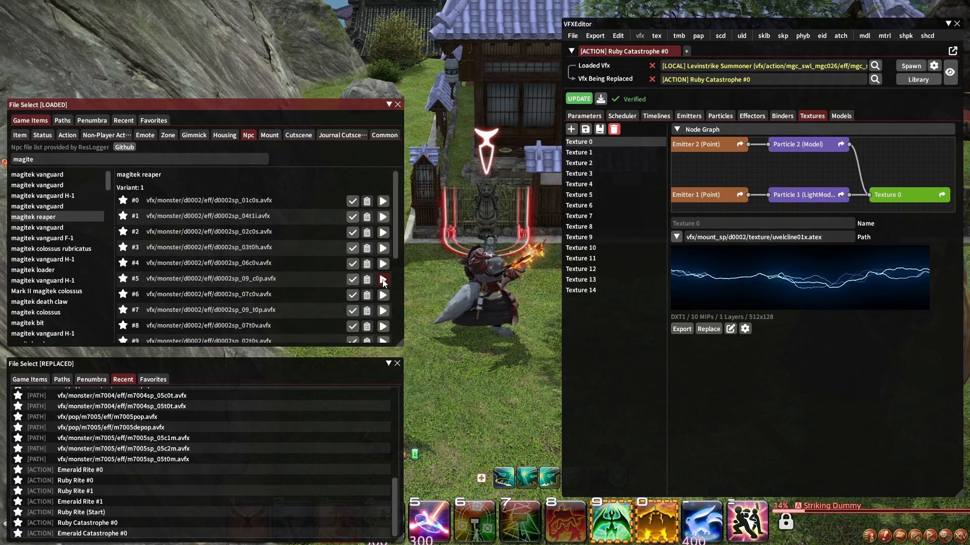
{"action": "scroll", "coordinate": [383, 280], "scroll_direction": "down", "scroll_amount": 3}
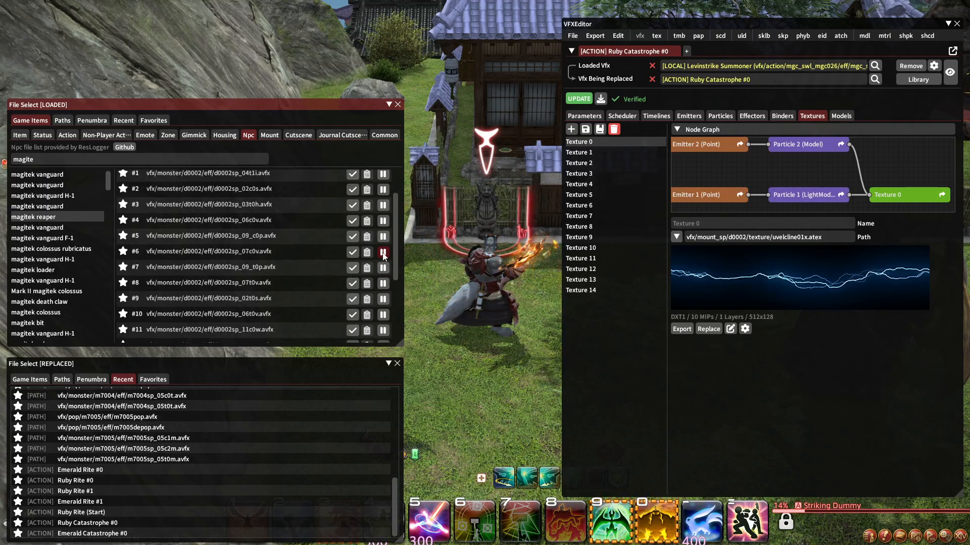
{"action": "left_click_drag", "start_coordinate": [396, 253], "coordinate": [395, 334]}
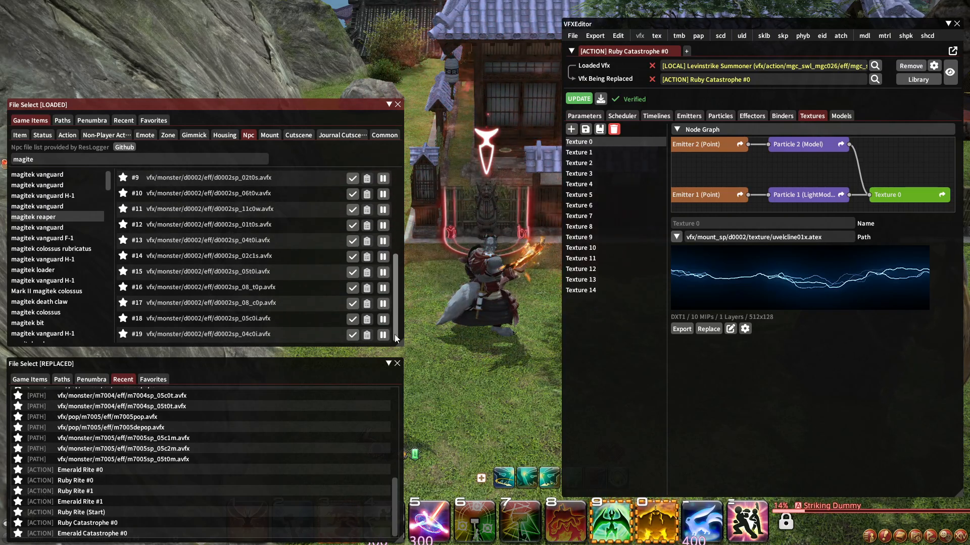
{"action": "left_click", "coordinate": [383, 335]}
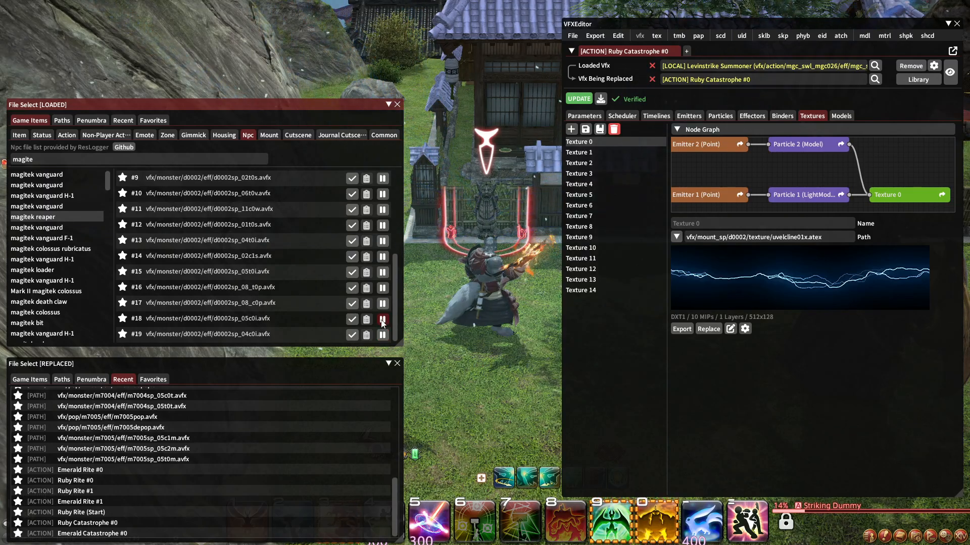
{"action": "left_click", "coordinate": [382, 304]}
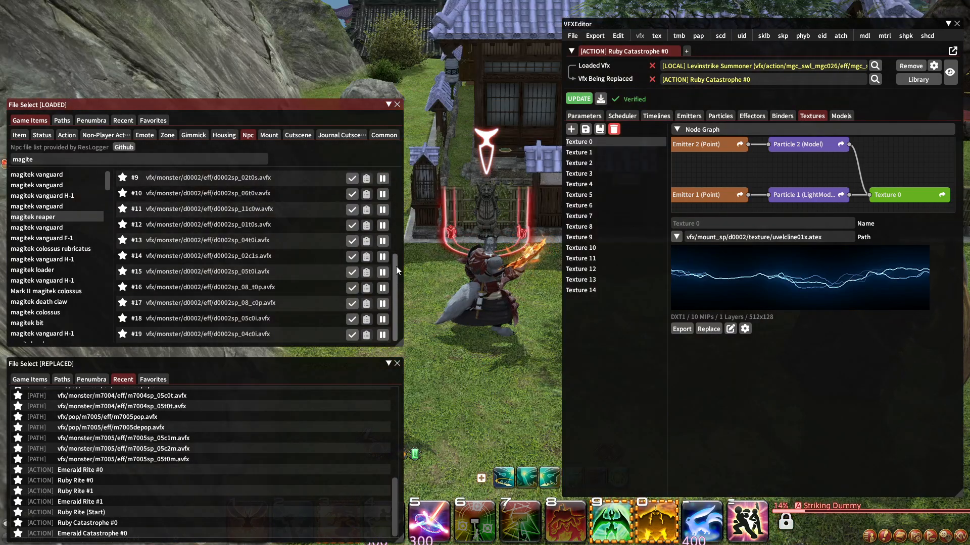
{"action": "scroll", "coordinate": [395, 265], "scroll_direction": "up", "scroll_amount": 5}
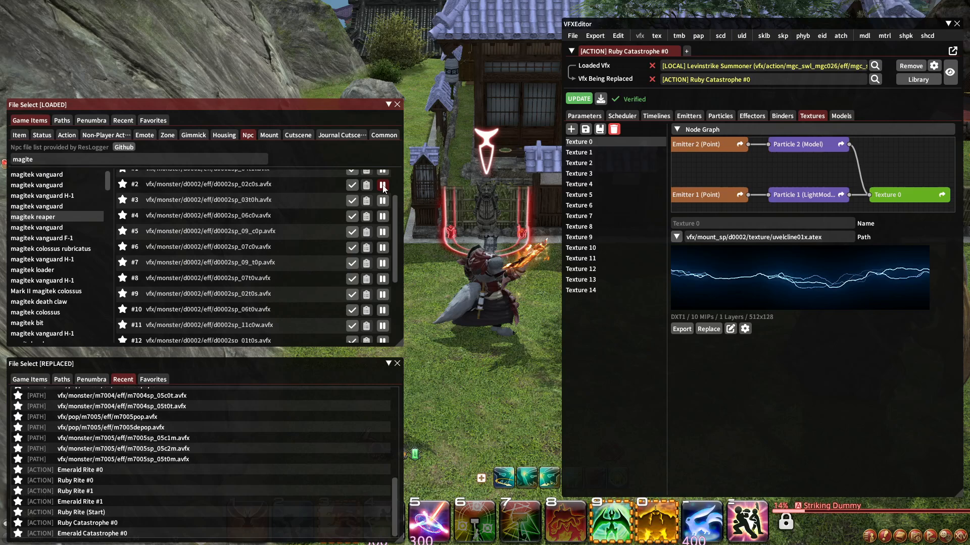
{"action": "left_click_drag", "start_coordinate": [398, 213], "coordinate": [396, 186]}
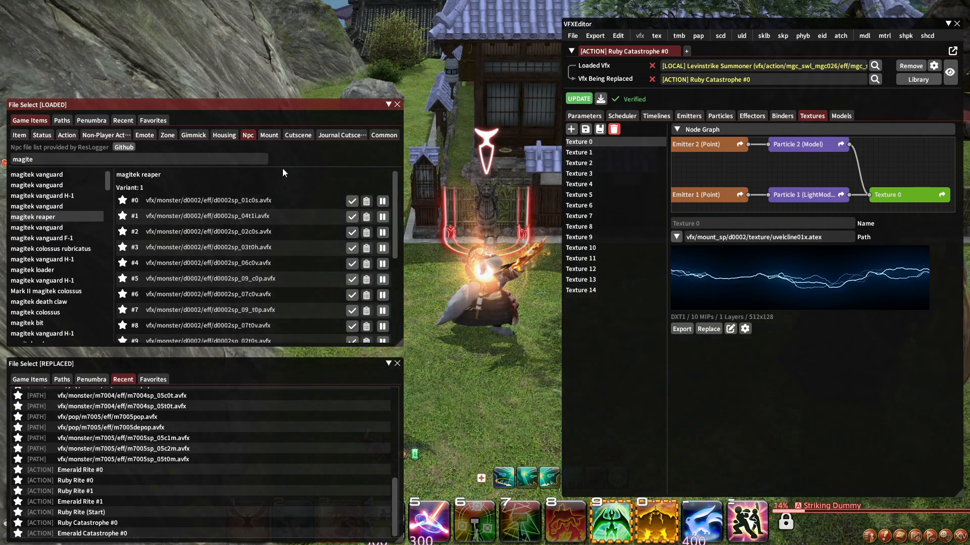
{"action": "left_click", "coordinate": [381, 201]}
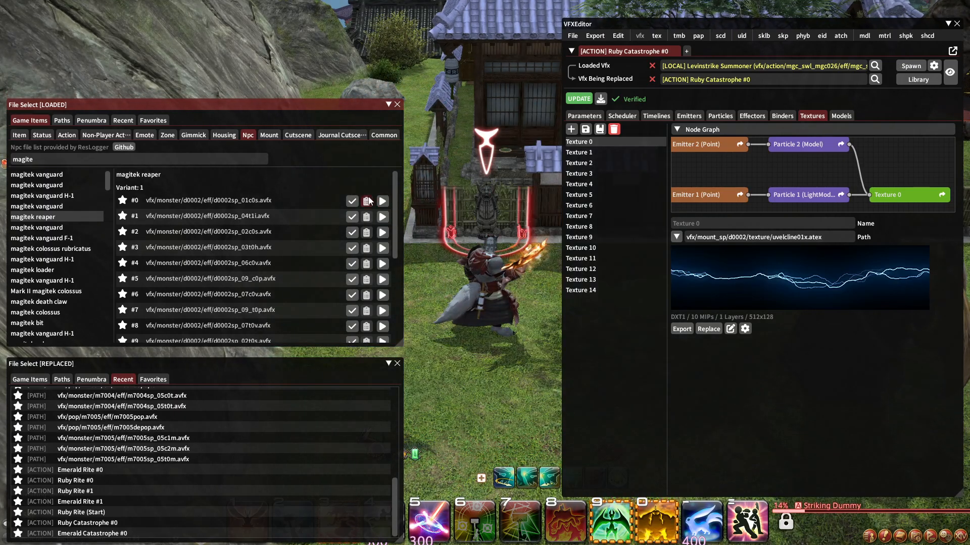
Open the Tmb Editor with the effect editor collapsed, and bring up the file selection for the loaded Tmb.
{"action": "left_click", "coordinate": [676, 38]}
{"action": "left_click", "coordinate": [948, 24]}
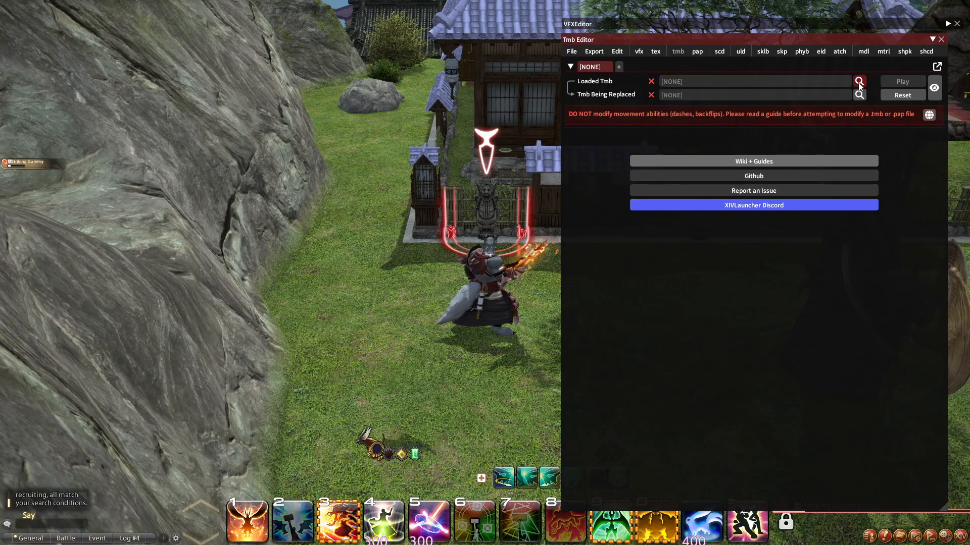
{"action": "left_click", "coordinate": [858, 81]}
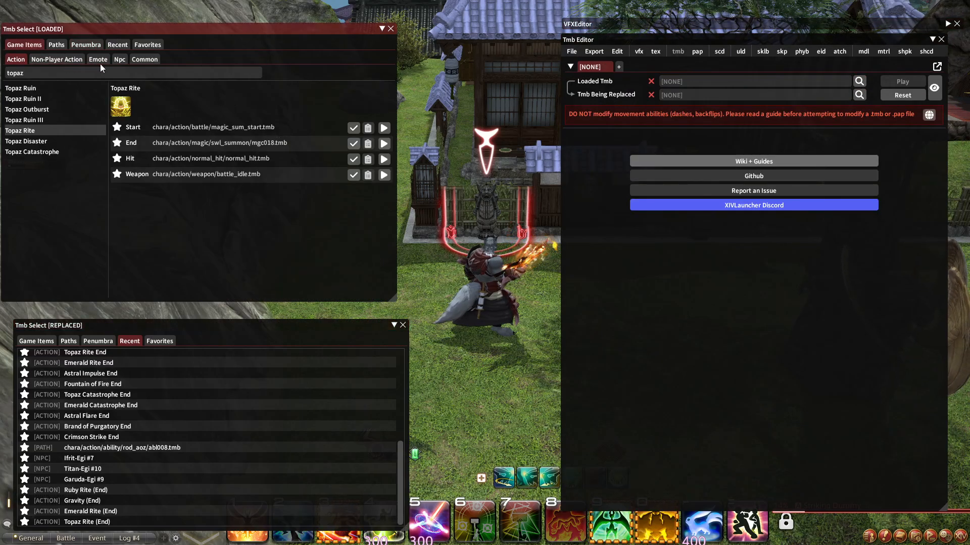
Search the non-player actions of the loaded Tmb selection for "d0002".
{"action": "left_click", "coordinate": [57, 59]}
{"action": "left_click", "coordinate": [47, 73]}
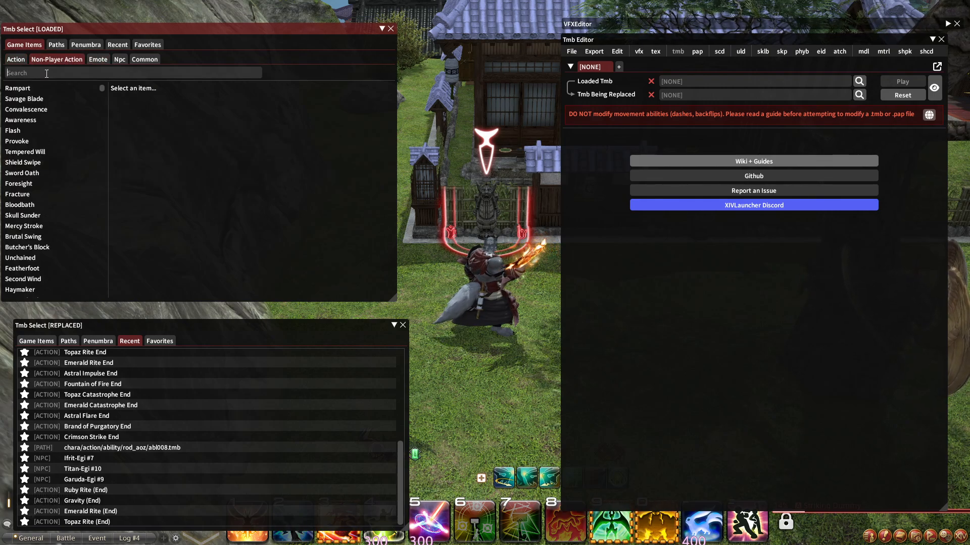
{"action": "type", "text": "d1002"}
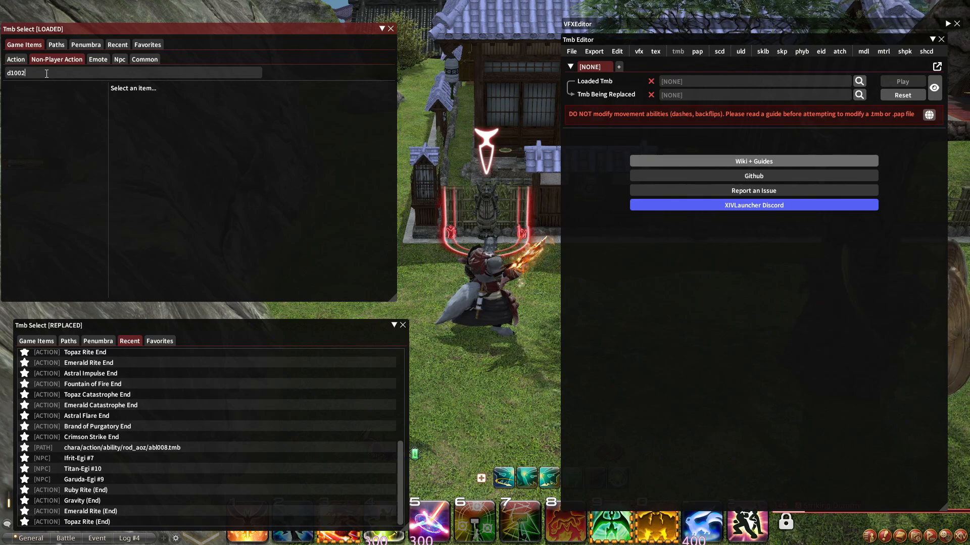
{"action": "key", "text": "BackSpace"}
{"action": "type", "text": "00"}
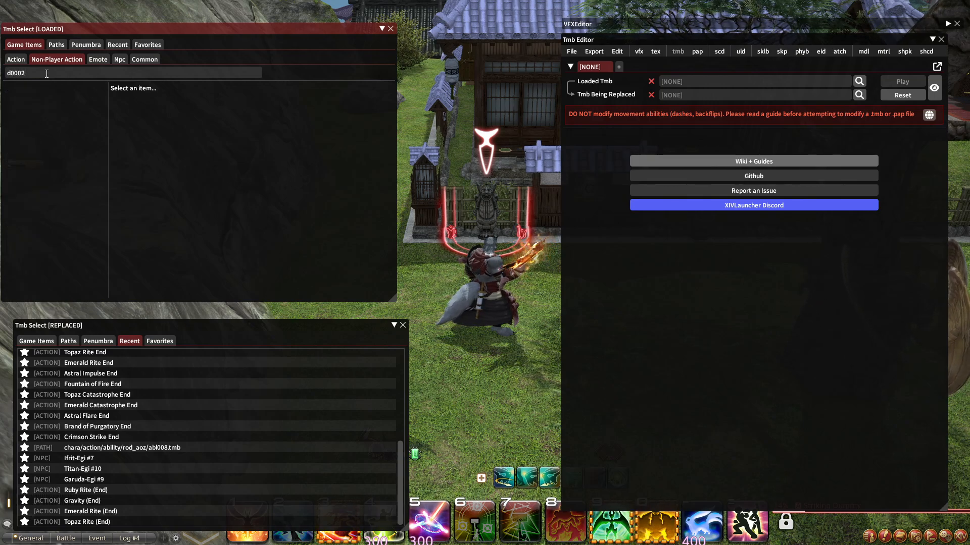
Filter the NPC Tmb files by "d0002" and load the magitek reaper's #28 file, chara/action/mount_sp/d0002/mon_sp002.tmb.
{"action": "left_click", "coordinate": [120, 60]}
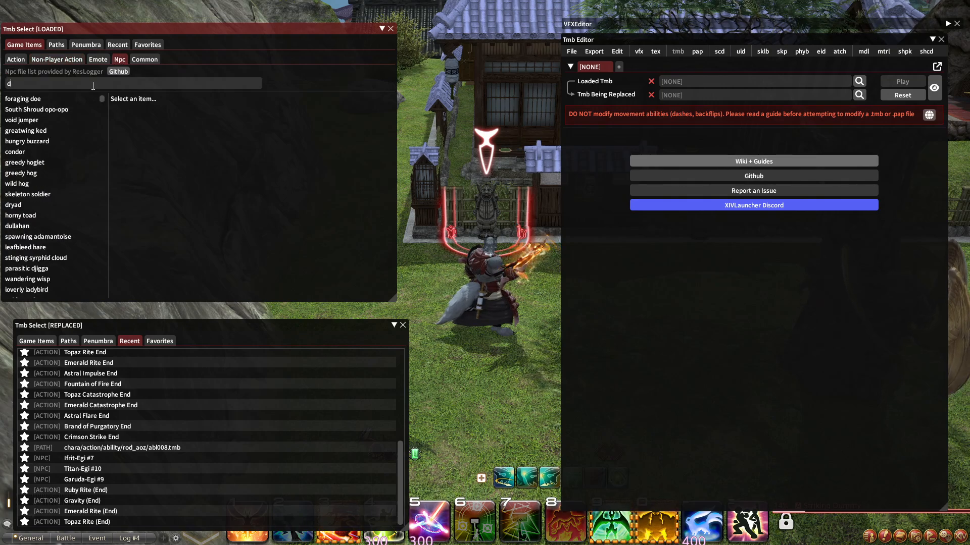
{"action": "left_click", "coordinate": [67, 98]}
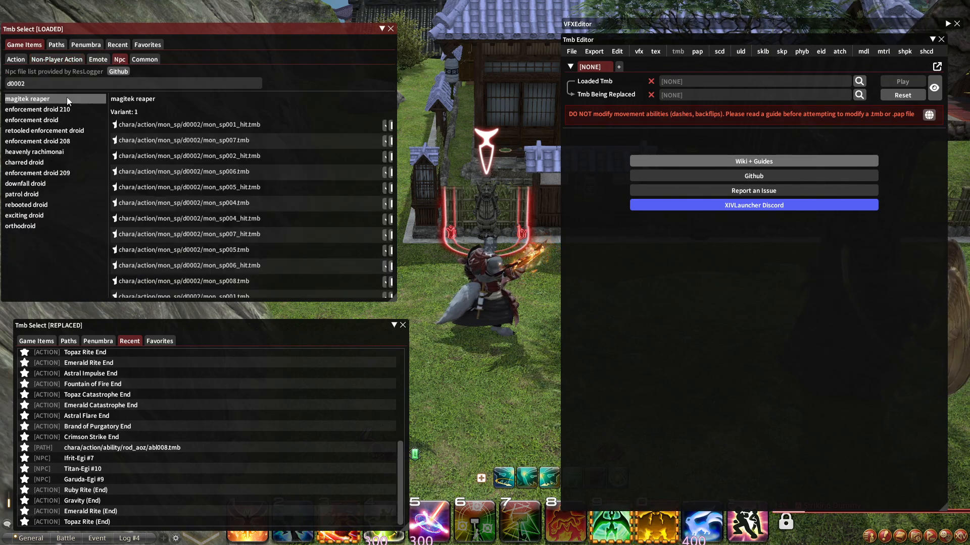
{"action": "scroll", "coordinate": [317, 178], "scroll_direction": "down", "scroll_amount": 4}
{"action": "scroll", "coordinate": [318, 178], "scroll_direction": "down", "scroll_amount": 2}
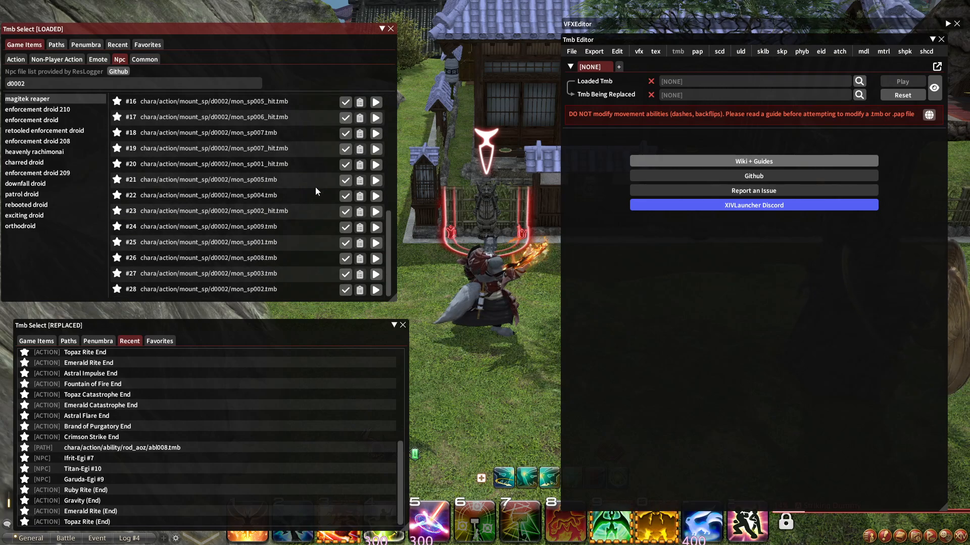
{"action": "left_click", "coordinate": [345, 291]}
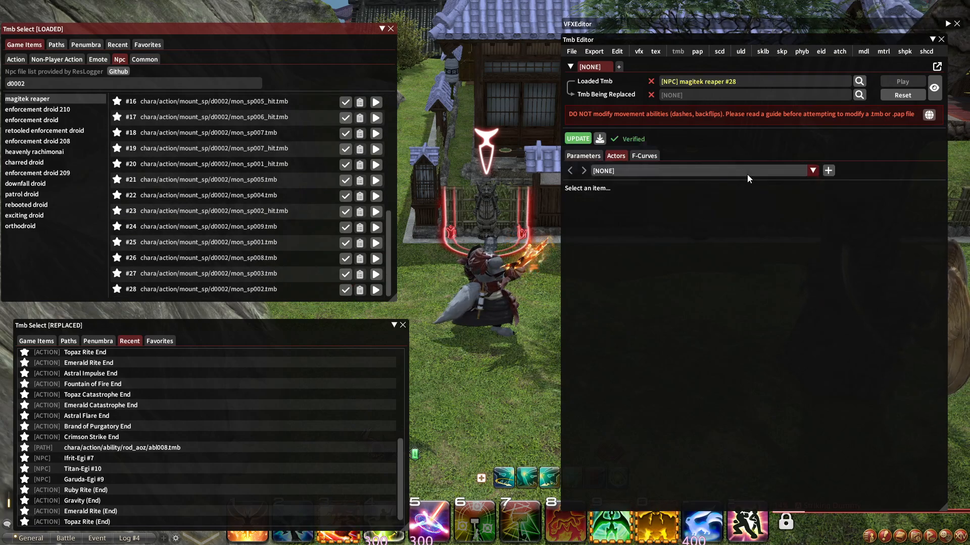
Check Actor 0's tracks in the magitek reaper's #28 Tmb, and load the #27 file, mon_sp003.tmb.
{"action": "left_click", "coordinate": [594, 256]}
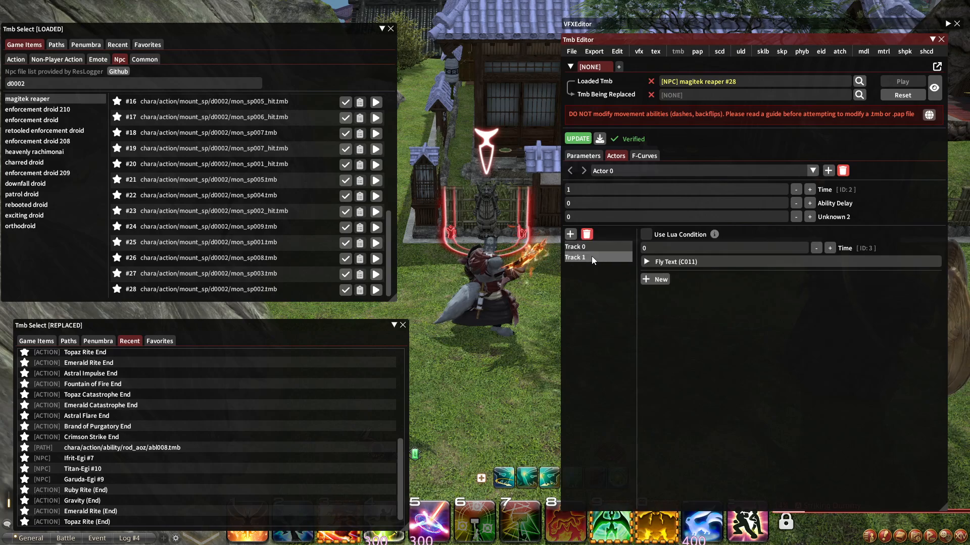
{"action": "left_click", "coordinate": [622, 171]}
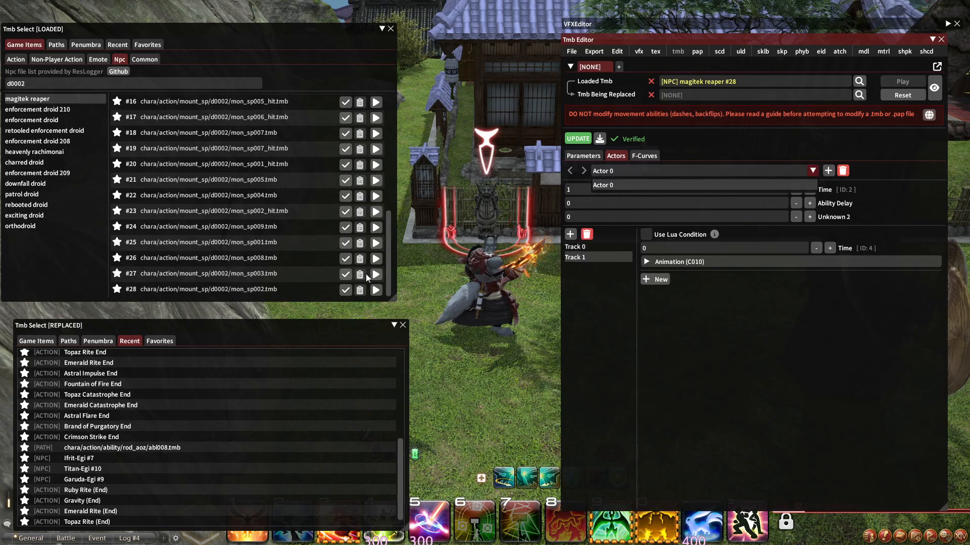
{"action": "left_click", "coordinate": [287, 280]}
{"action": "left_click", "coordinate": [345, 278]}
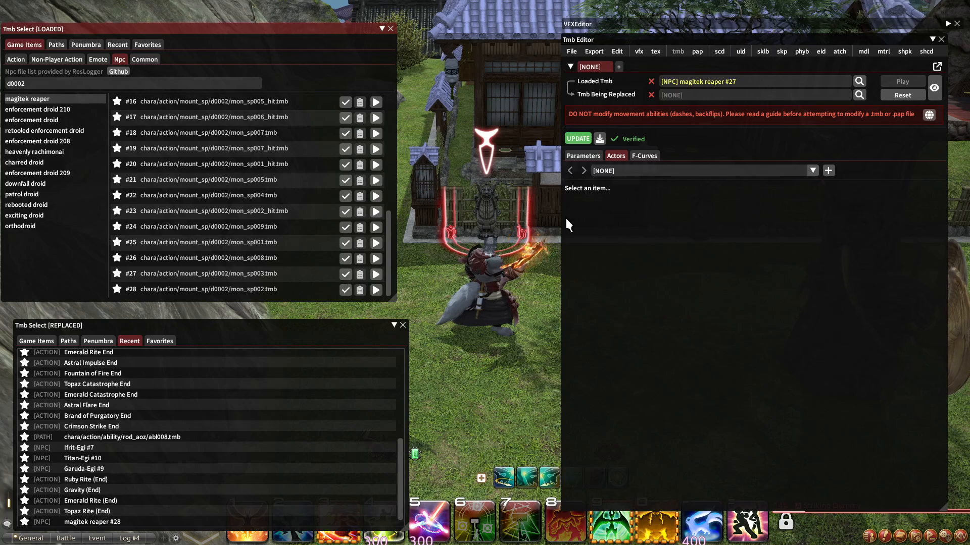
Inspect Actor 0's tracks in the magitek reaper #27 Tmb and preview the VFX path on Track 0.
{"action": "left_click", "coordinate": [656, 170]}
{"action": "left_click", "coordinate": [633, 185]}
{"action": "left_click", "coordinate": [594, 247]}
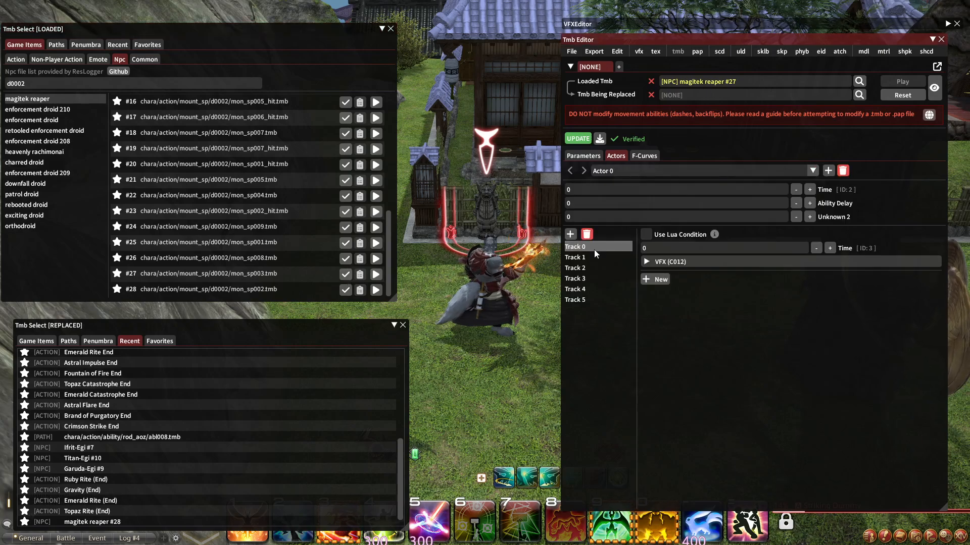
{"action": "left_click", "coordinate": [590, 257]}
{"action": "left_click", "coordinate": [591, 245]}
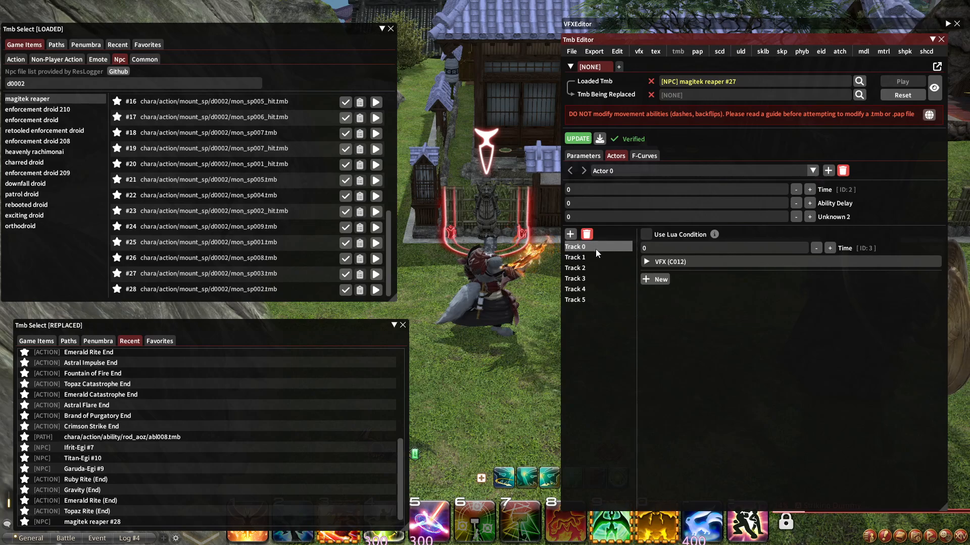
{"action": "scroll", "coordinate": [276, 201], "scroll_direction": "up", "scroll_amount": 3}
{"action": "scroll", "coordinate": [276, 201], "scroll_direction": "up", "scroll_amount": 2}
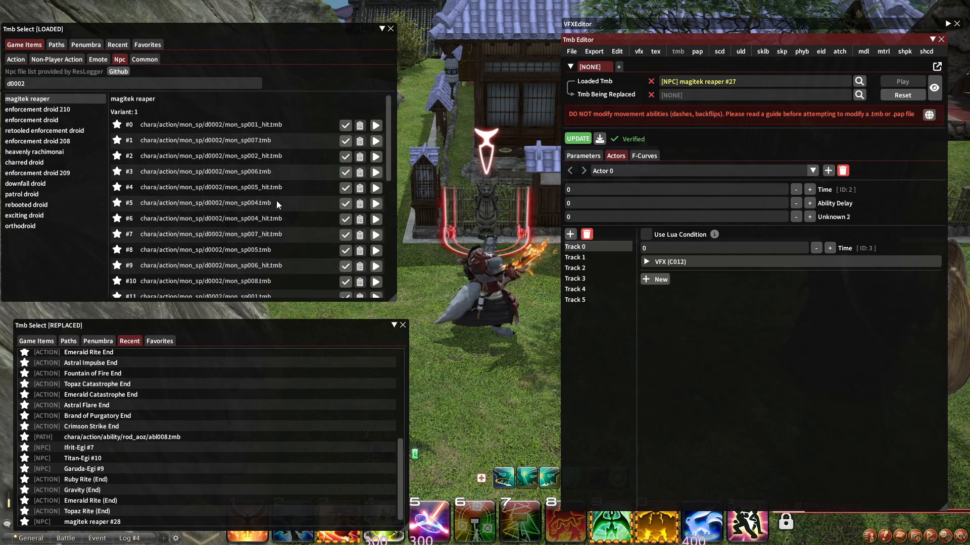
{"action": "scroll", "coordinate": [277, 201], "scroll_direction": "down", "scroll_amount": 5}
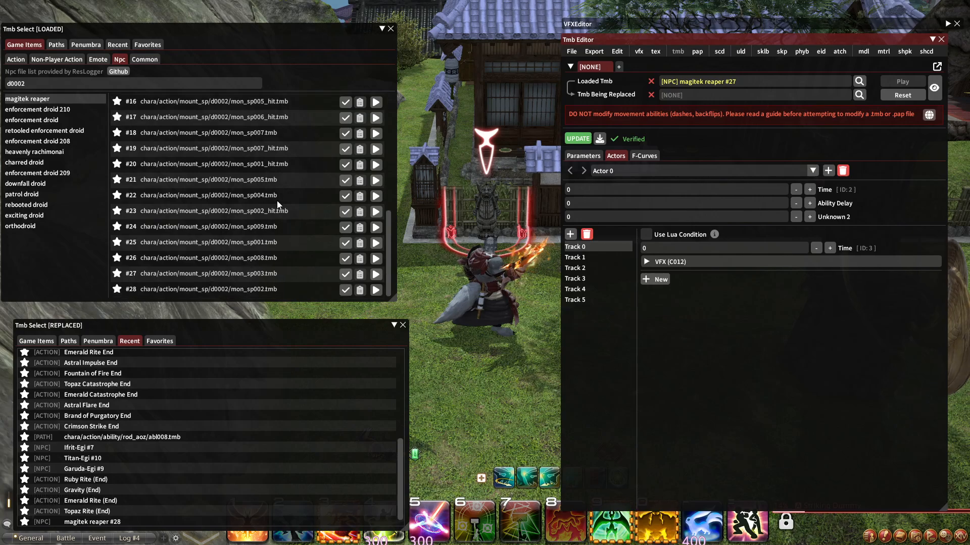
{"action": "left_click", "coordinate": [662, 262]}
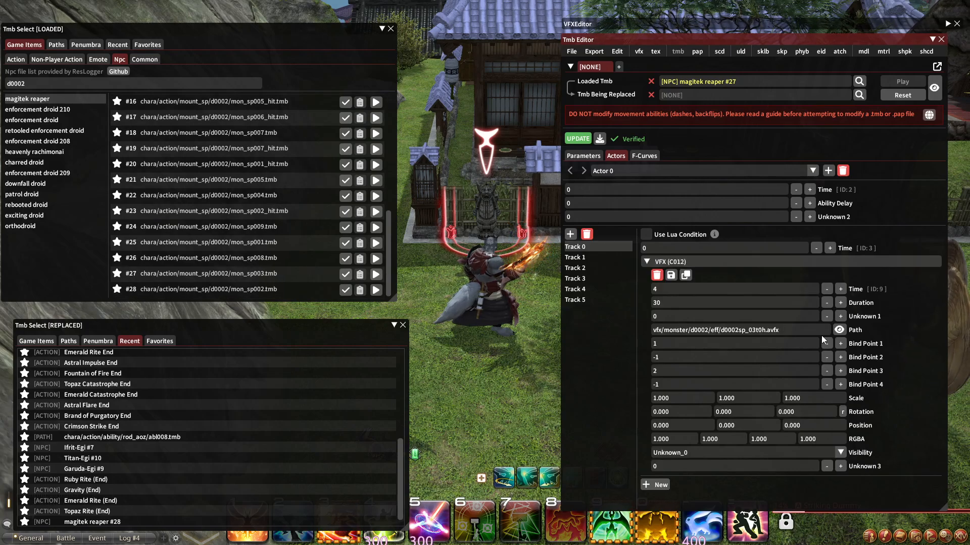
{"action": "left_click", "coordinate": [839, 330]}
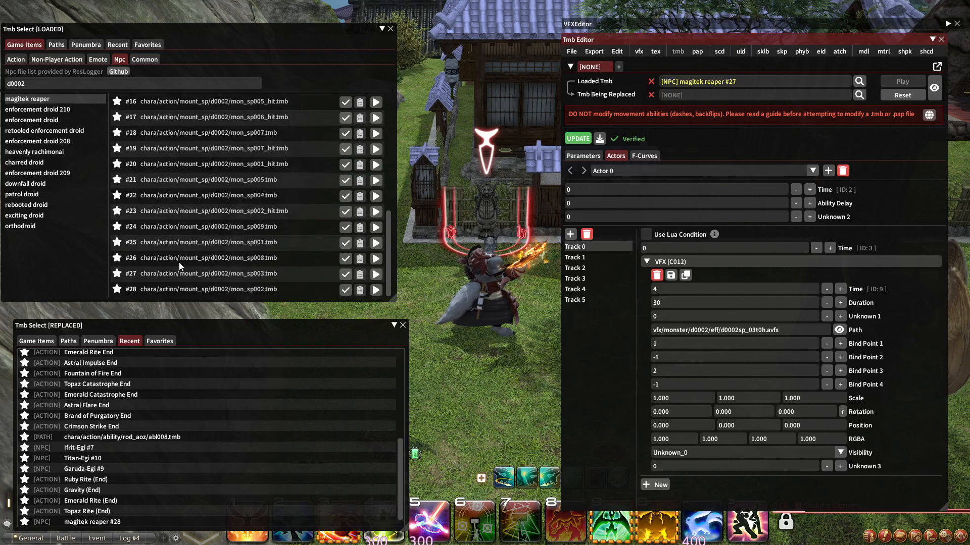
Preview the effect on Actor 1's Track 1 in magitek reaper #26, and check Actor 0's tracks in #25.
{"action": "left_click", "coordinate": [343, 261]}
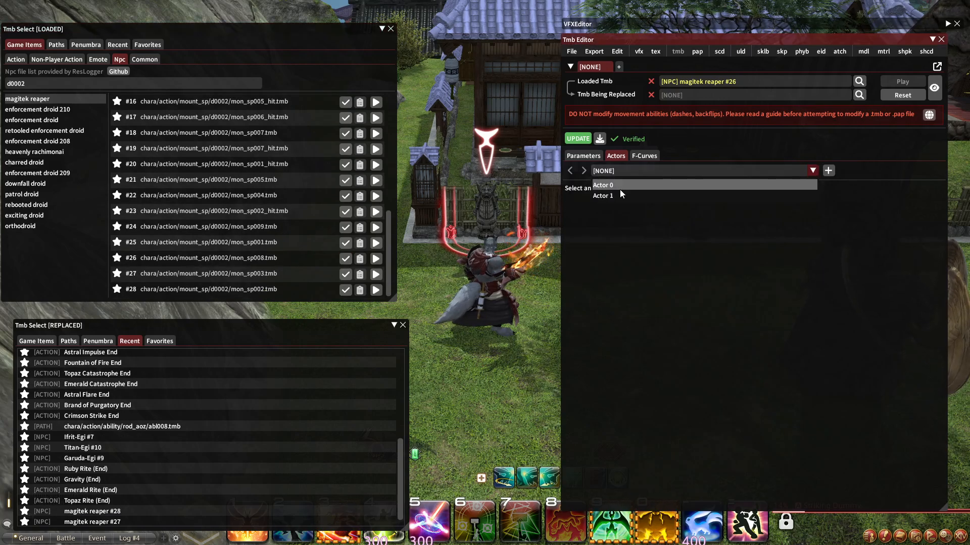
{"action": "left_click", "coordinate": [579, 257]}
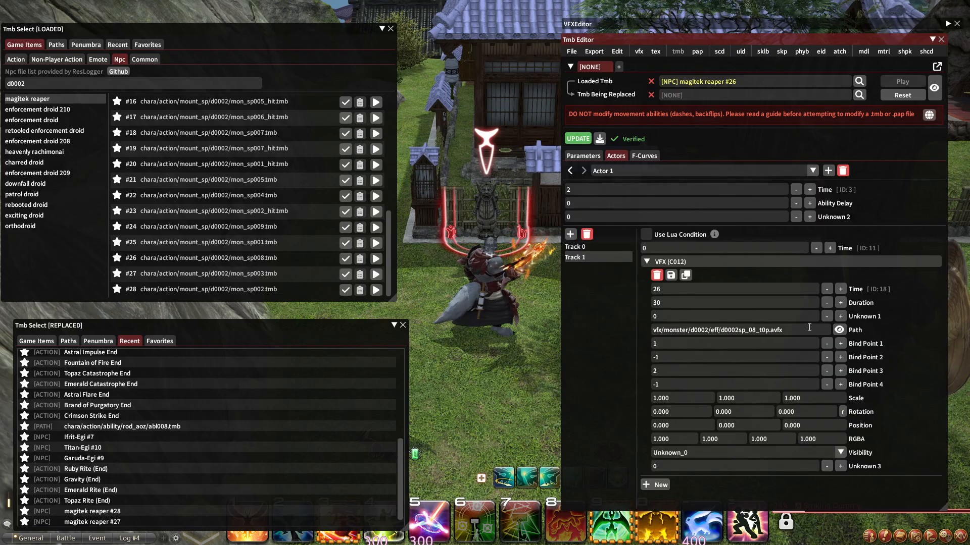
{"action": "left_click", "coordinate": [345, 243]}
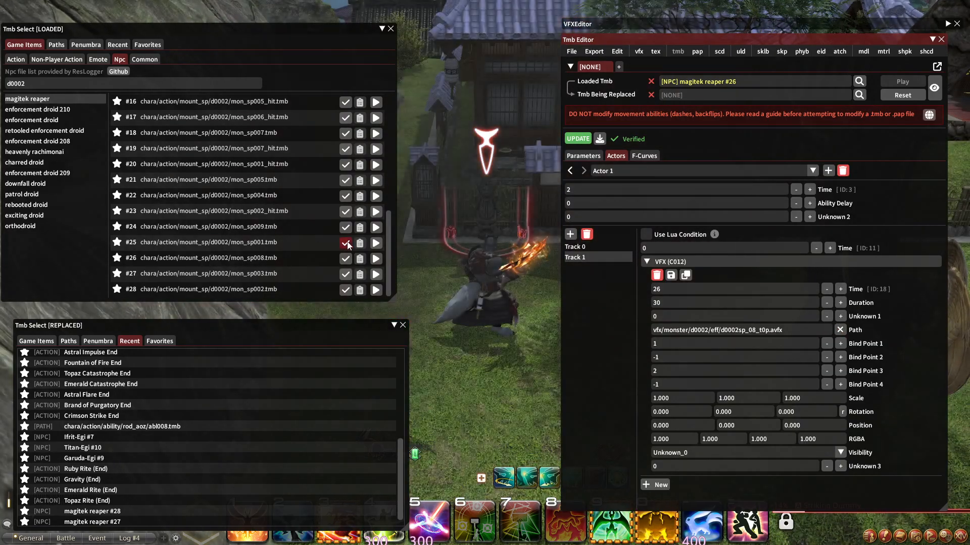
{"action": "left_click", "coordinate": [654, 172]}
{"action": "left_click", "coordinate": [634, 185]}
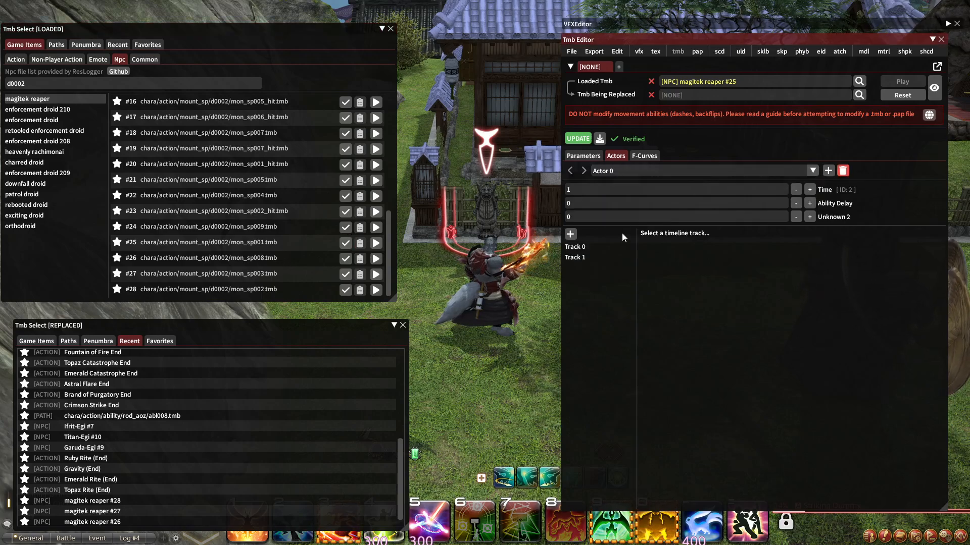
{"action": "left_click", "coordinate": [598, 248]}
{"action": "left_click", "coordinate": [604, 257]}
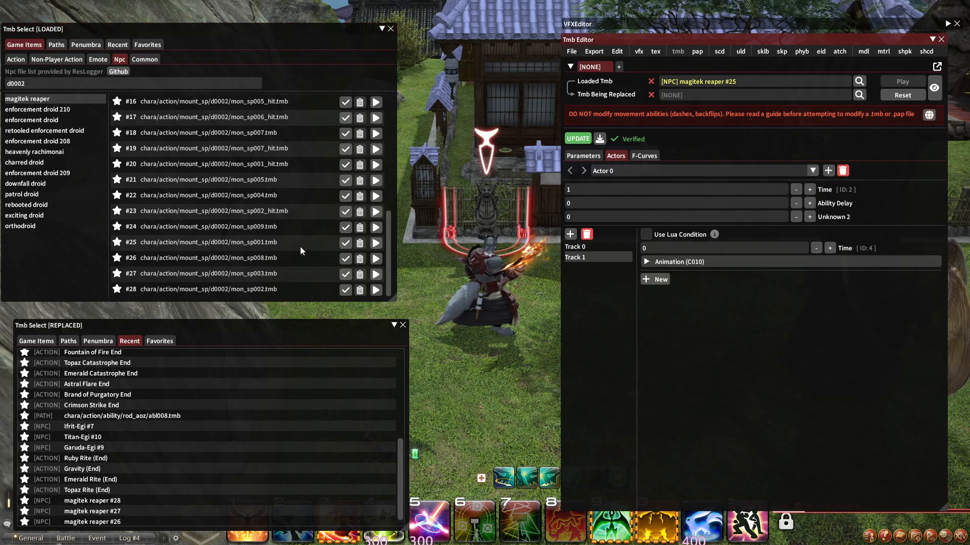
Load the magitek reaper's #24 Tmb, mon_sp009.tmb, and preview the effect on Actor 1's Track 1.
{"action": "left_click", "coordinate": [346, 227]}
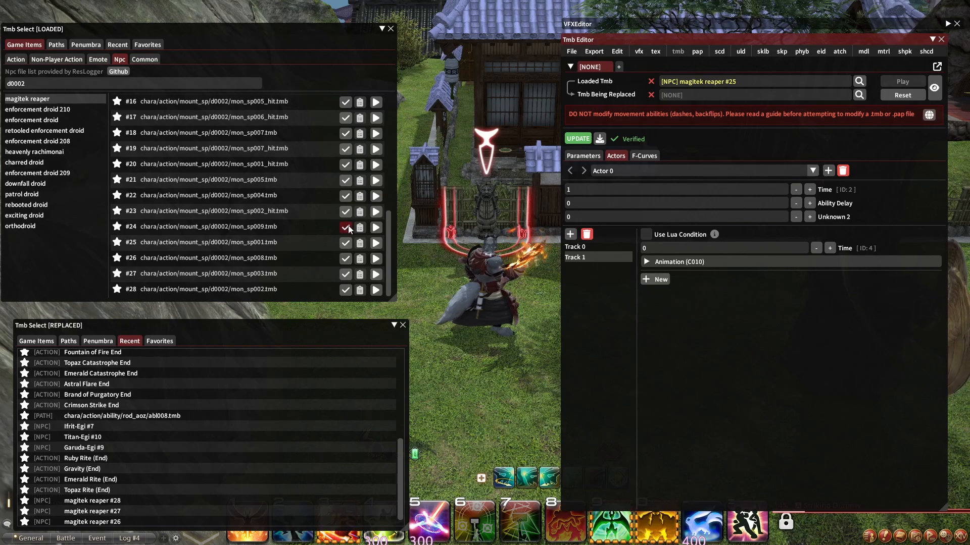
{"action": "left_click", "coordinate": [611, 172]}
{"action": "left_click", "coordinate": [609, 195]}
{"action": "left_click", "coordinate": [588, 246]}
{"action": "left_click", "coordinate": [586, 257]}
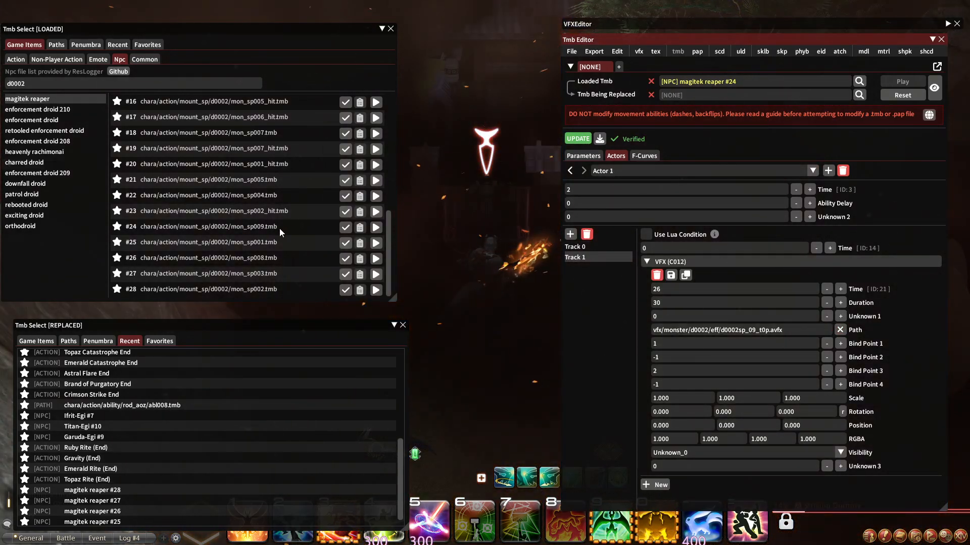
Go past the magitek reaper's #23 Tmb to #22, mon_sp004.tmb, and preview the effect on Actor 1's Track 0.
{"action": "left_click", "coordinate": [346, 212]}
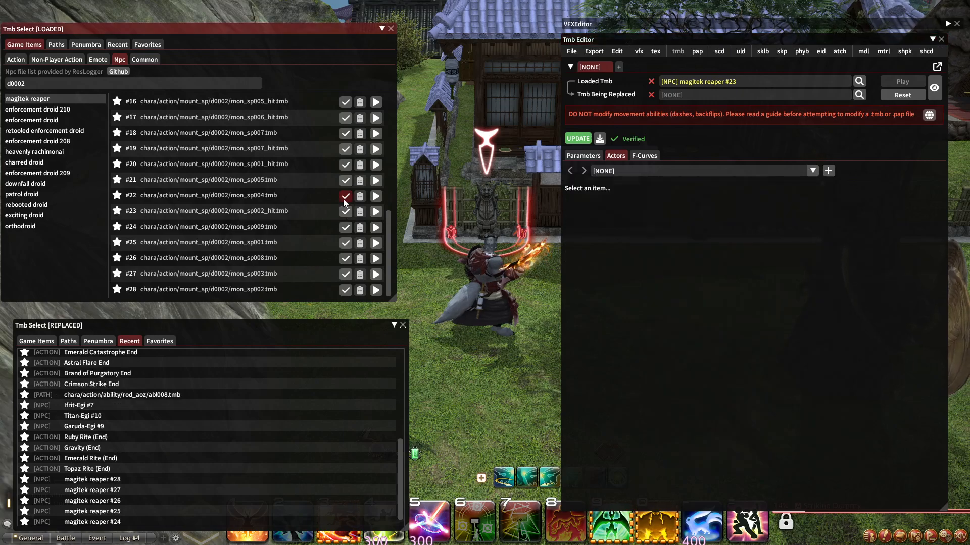
{"action": "left_click", "coordinate": [344, 196]}
{"action": "left_click", "coordinate": [621, 170]}
{"action": "left_click", "coordinate": [619, 195]}
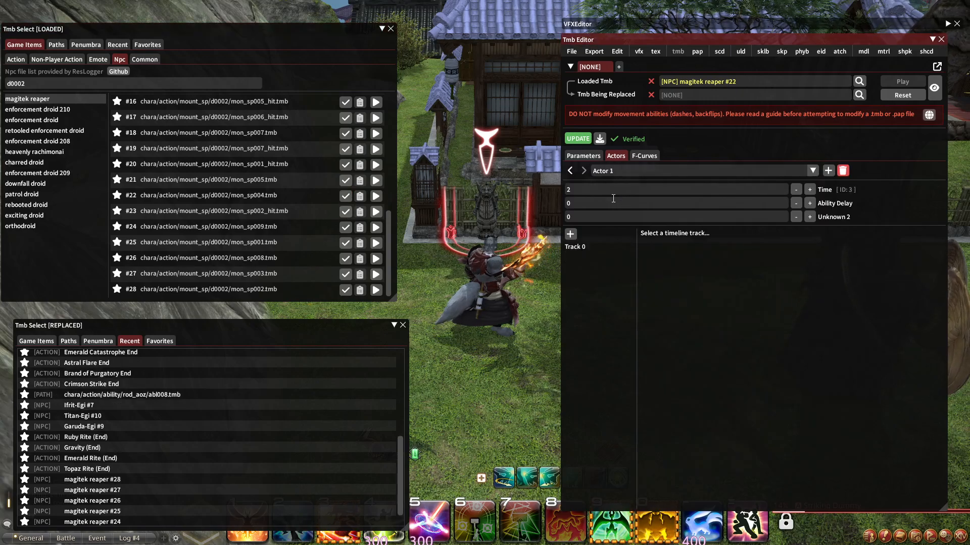
{"action": "left_click", "coordinate": [625, 247]}
{"action": "left_click", "coordinate": [838, 330]}
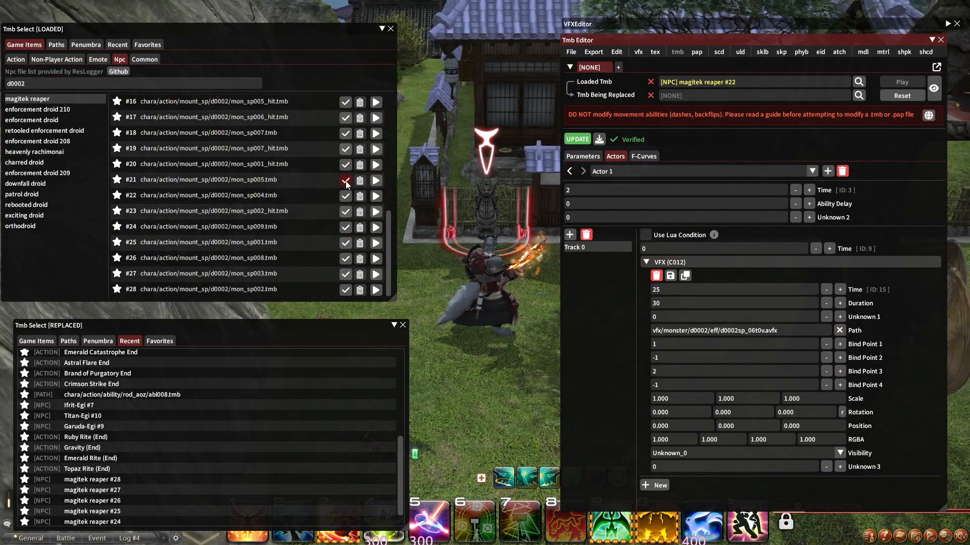
Load the magitek reaper's #21 Tmb, mon_sp005.tmb, and examine Actor 0's tracks for the lightning effect.
{"action": "left_click", "coordinate": [345, 180]}
{"action": "left_click", "coordinate": [621, 171]}
{"action": "left_click", "coordinate": [618, 186]}
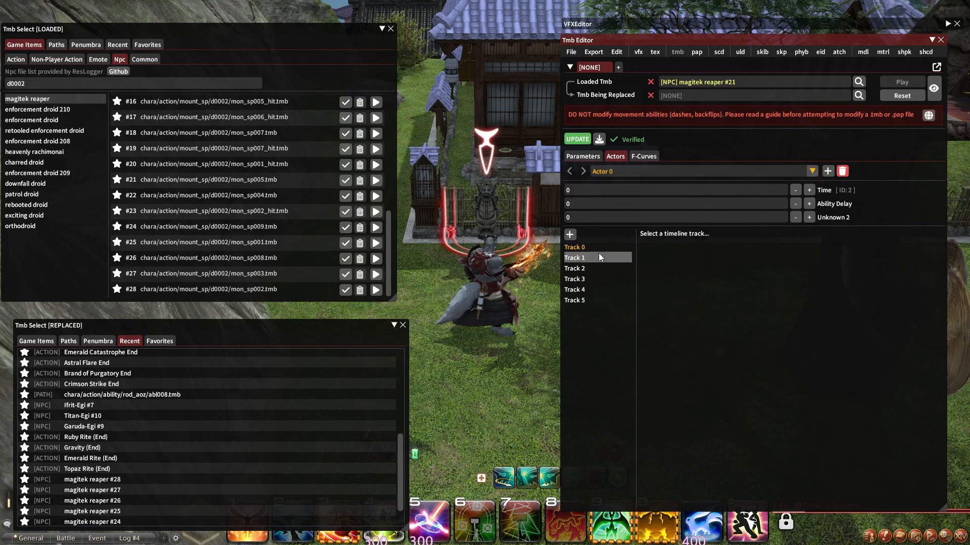
{"action": "left_click", "coordinate": [587, 249]}
{"action": "left_click", "coordinate": [589, 258]}
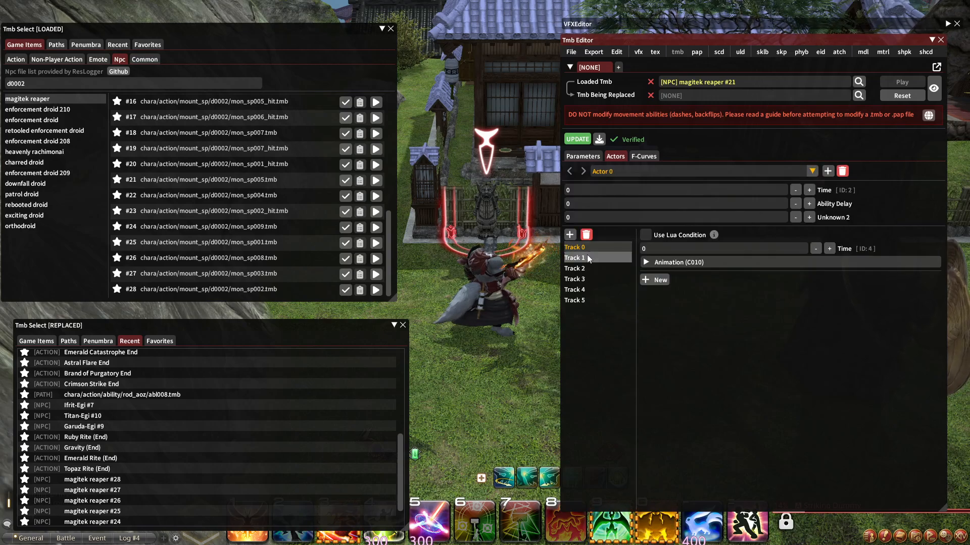
{"action": "left_click", "coordinate": [575, 290]}
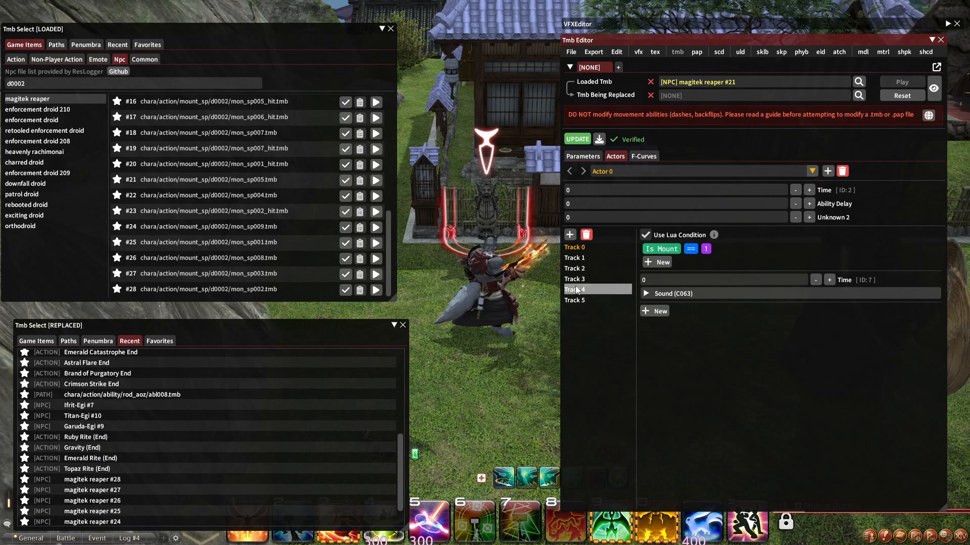
{"action": "left_click", "coordinate": [581, 279]}
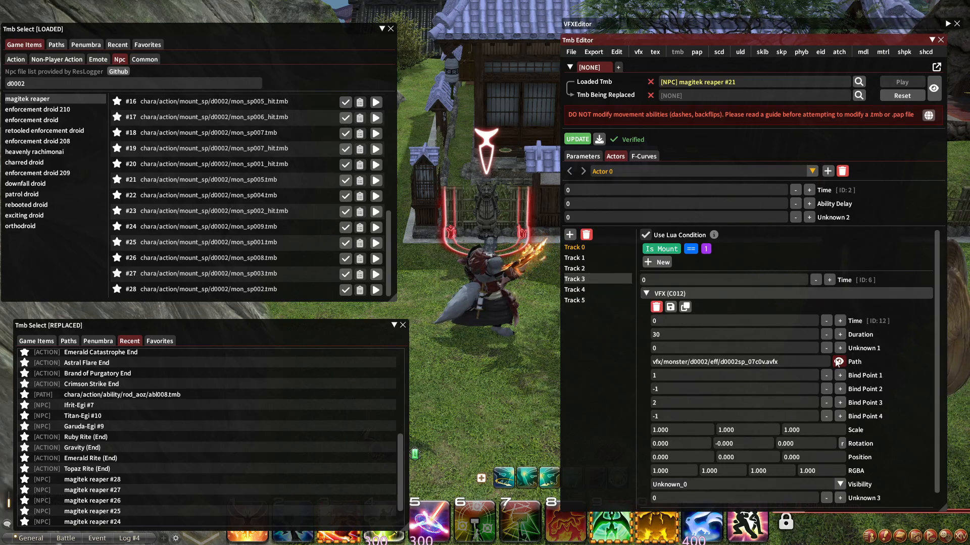
{"action": "left_click", "coordinate": [586, 270]}
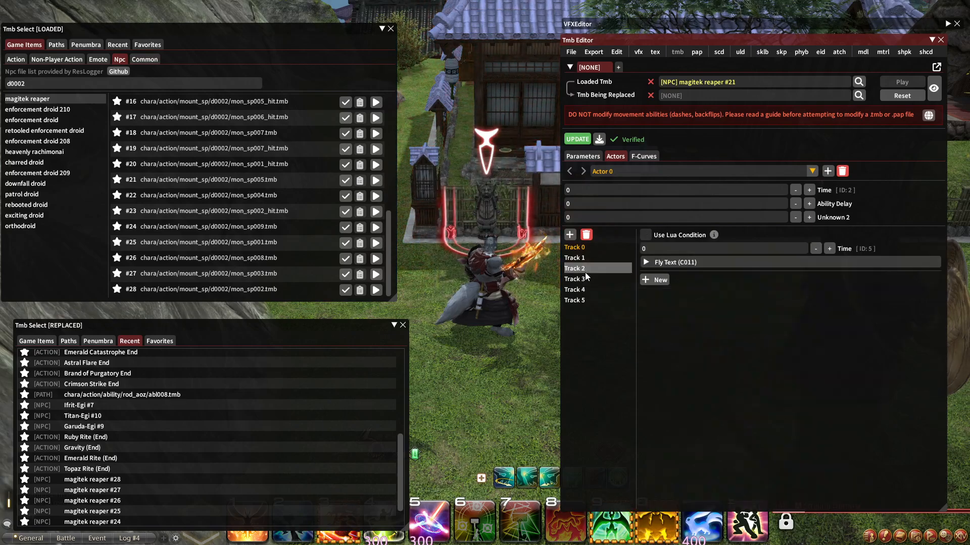
{"action": "left_click", "coordinate": [585, 279]}
{"action": "left_click", "coordinate": [585, 288]}
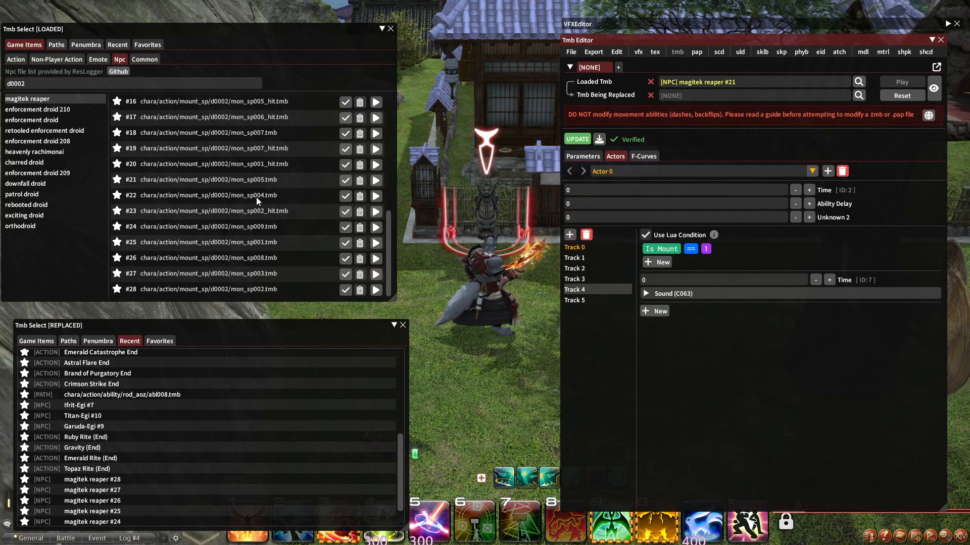
Load magitek reaper #18, preview the effect on Actor 1's Track 1, and copy its path, vfx/mount_sp/d0002/eff/d0002sp_07t0x.avfx.
{"action": "left_click", "coordinate": [345, 149]}
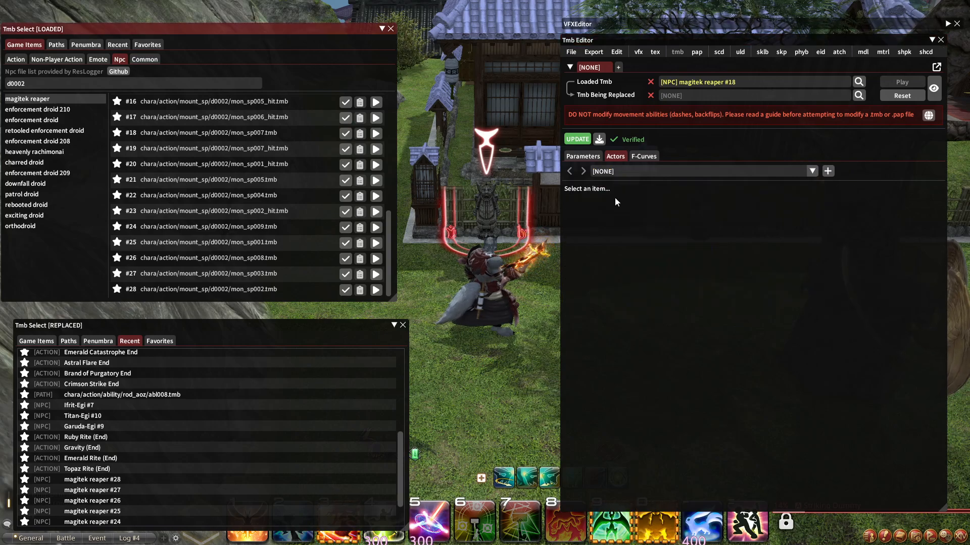
{"action": "left_click", "coordinate": [638, 171]}
{"action": "left_click", "coordinate": [623, 183]}
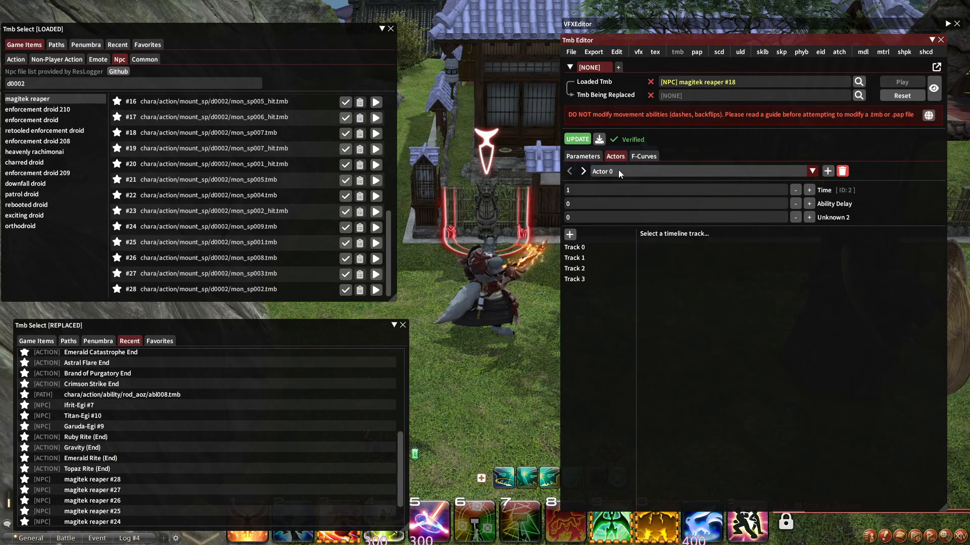
{"action": "left_click", "coordinate": [618, 171]}
{"action": "left_click", "coordinate": [622, 195]}
{"action": "left_click", "coordinate": [586, 257]}
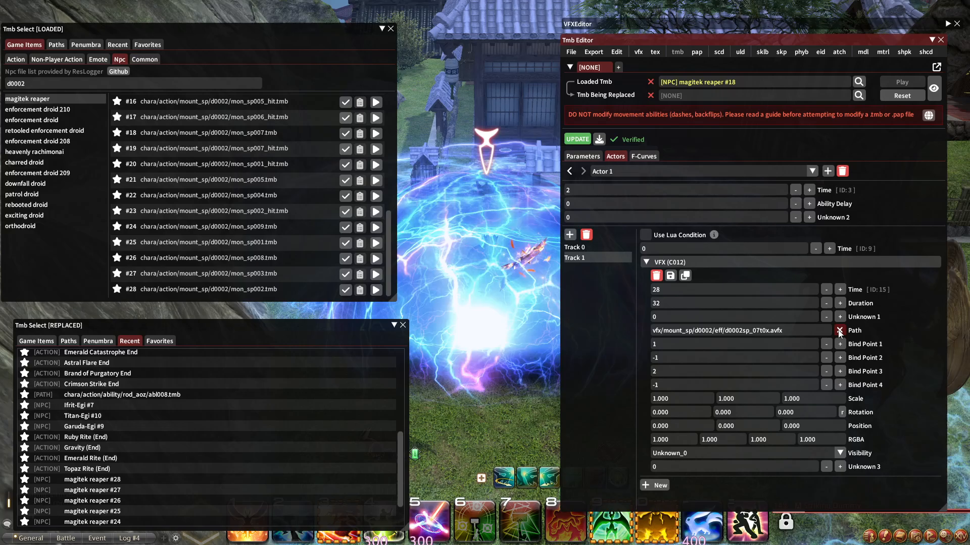
{"action": "left_click_drag", "start_coordinate": [808, 331], "coordinate": [622, 335]}
{"action": "key", "text": "ctrl+c"}
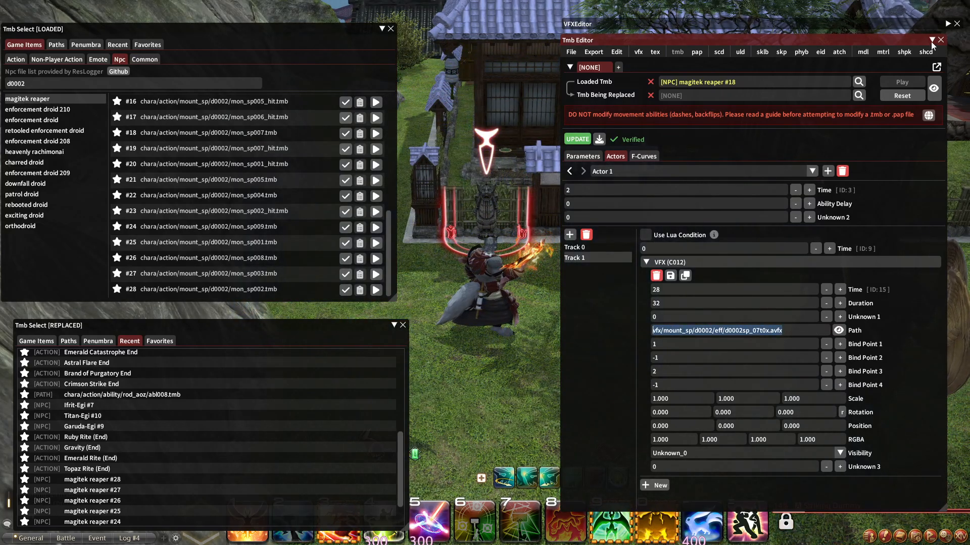
Back in the effect editor, load the copied game path d0002sp_07t0x.avfx as the Loaded Vfx and spawn it.
{"action": "left_click", "coordinate": [947, 24]}
{"action": "left_click", "coordinate": [947, 24]}
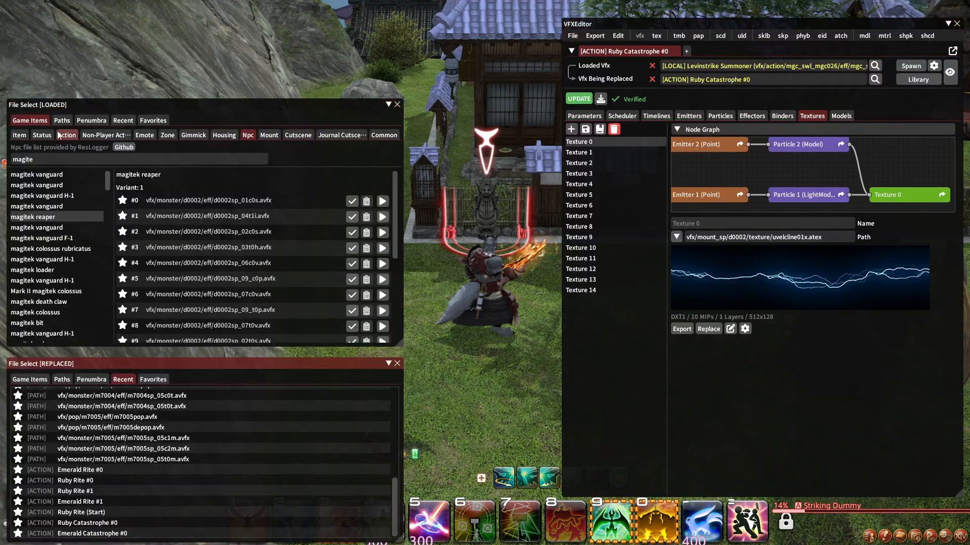
{"action": "left_click", "coordinate": [62, 120]}
{"action": "left_click", "coordinate": [60, 145]}
{"action": "key", "text": "ctrl+v"}
{"action": "left_click", "coordinate": [281, 145]}
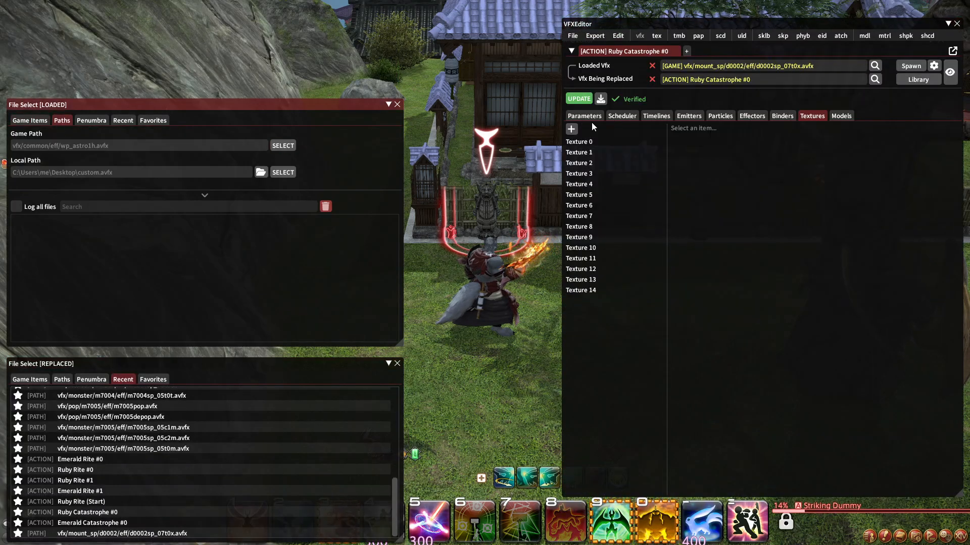
{"action": "left_click", "coordinate": [907, 65]}
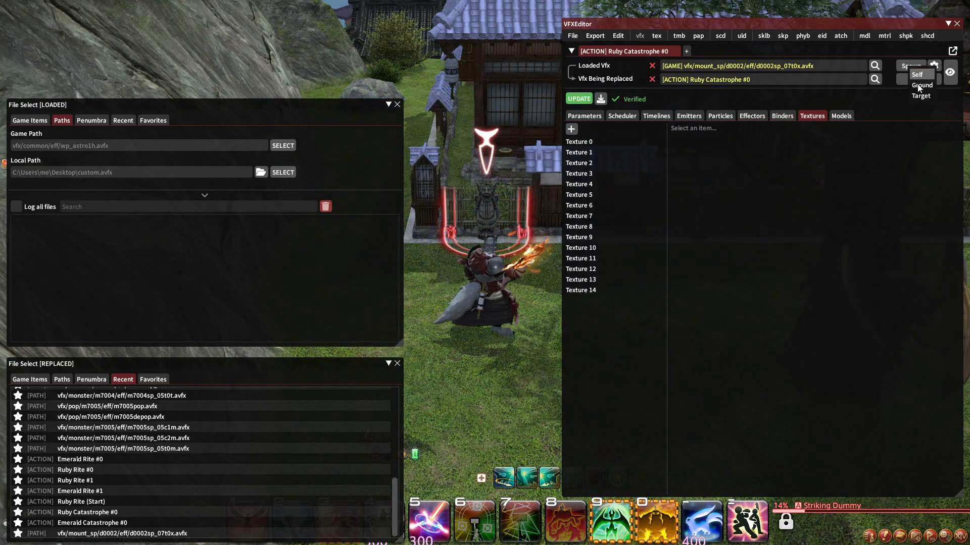
Disable every emitter except Emitter 0 in Timeline 0's items and update the effect.
{"action": "left_click", "coordinate": [656, 116]}
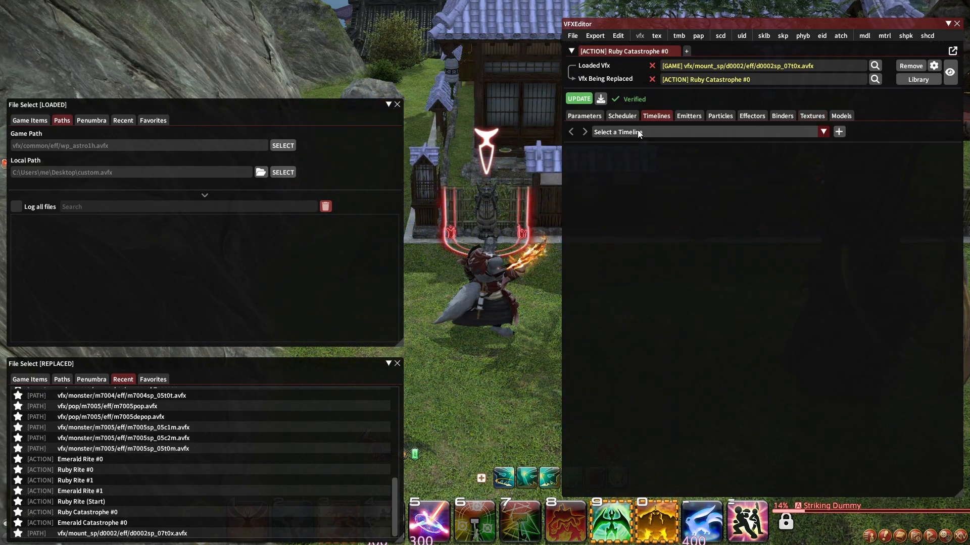
{"action": "left_click", "coordinate": [707, 132]}
{"action": "left_click", "coordinate": [621, 143]}
{"action": "left_click", "coordinate": [573, 235]}
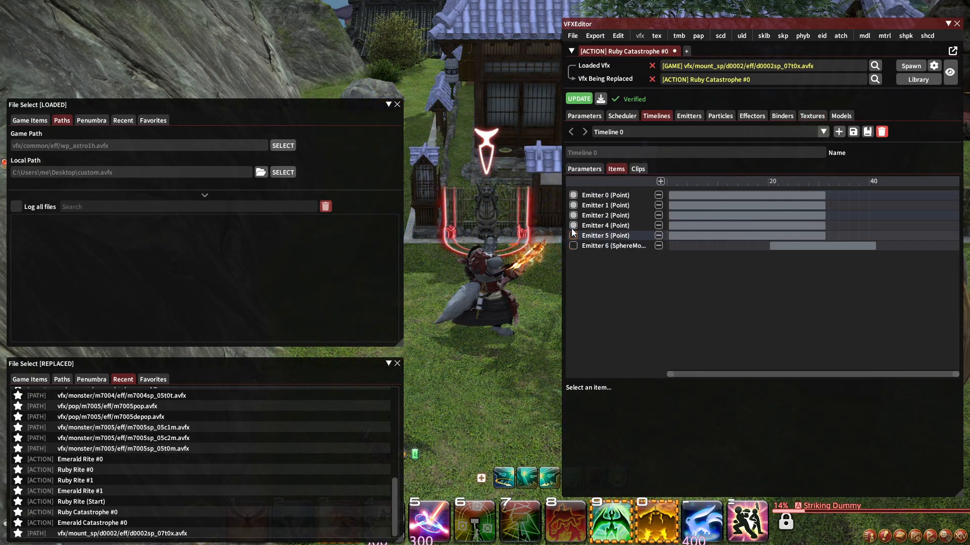
{"action": "left_click", "coordinate": [573, 225]}
{"action": "left_click", "coordinate": [573, 215]}
{"action": "left_click", "coordinate": [573, 205]}
{"action": "left_click", "coordinate": [579, 99]}
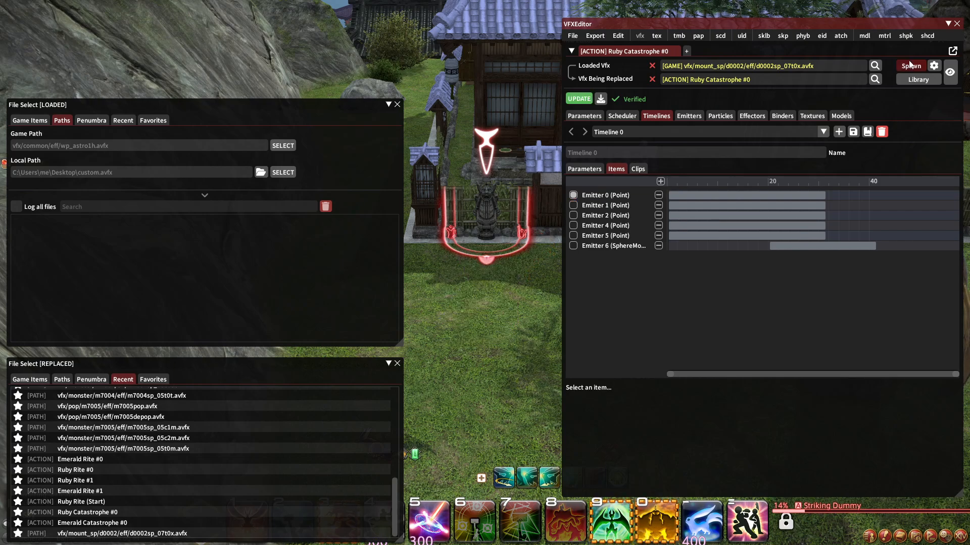
Preview the effect on the target with Emitter 0 alone, and again with Emitter 1 also enabled.
{"action": "left_click", "coordinate": [911, 66]}
{"action": "left_click", "coordinate": [924, 95]}
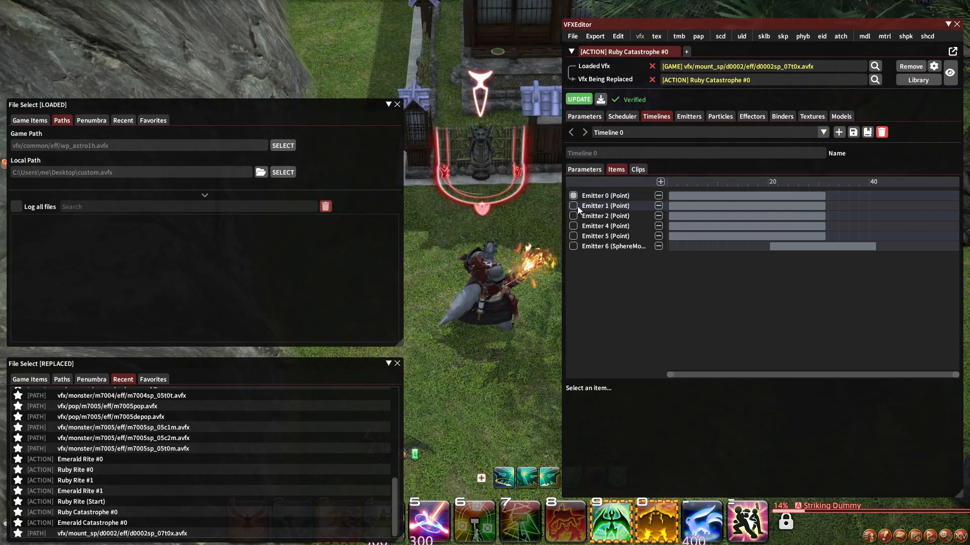
{"action": "left_click", "coordinate": [574, 206]}
{"action": "left_click", "coordinate": [912, 67]}
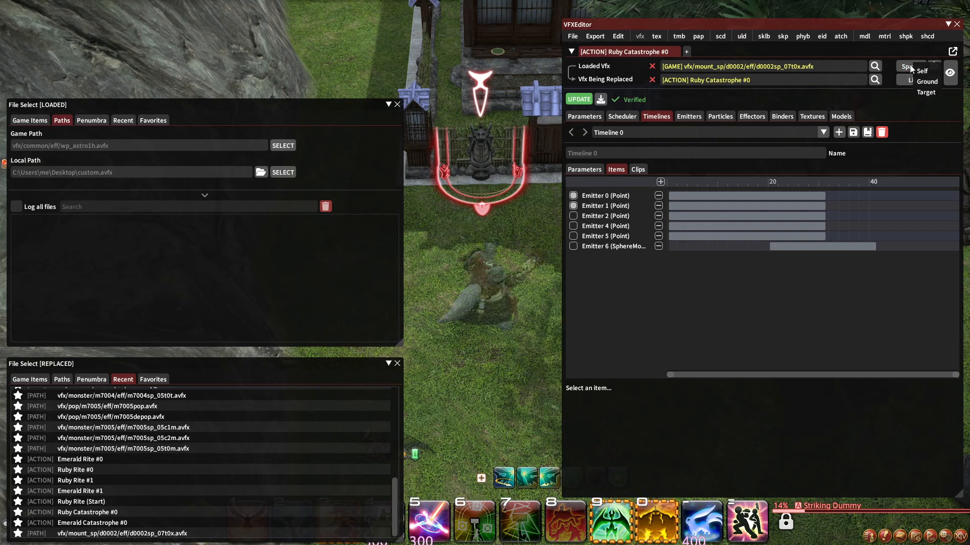
{"action": "left_click", "coordinate": [917, 91]}
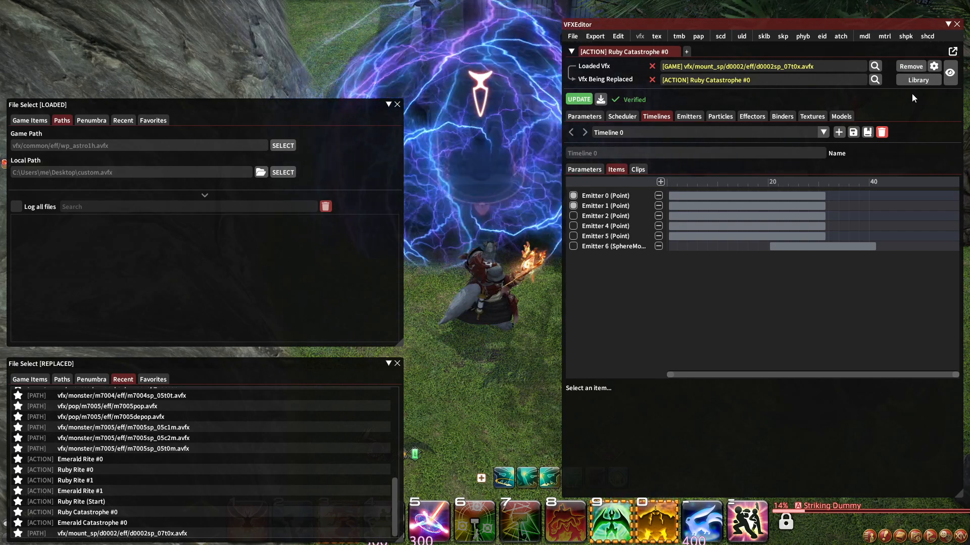
Disable Emitter 1 and enable Emitters 2 and 4 one after the other, spawning the effect on the target each time.
{"action": "left_click", "coordinate": [574, 215]}
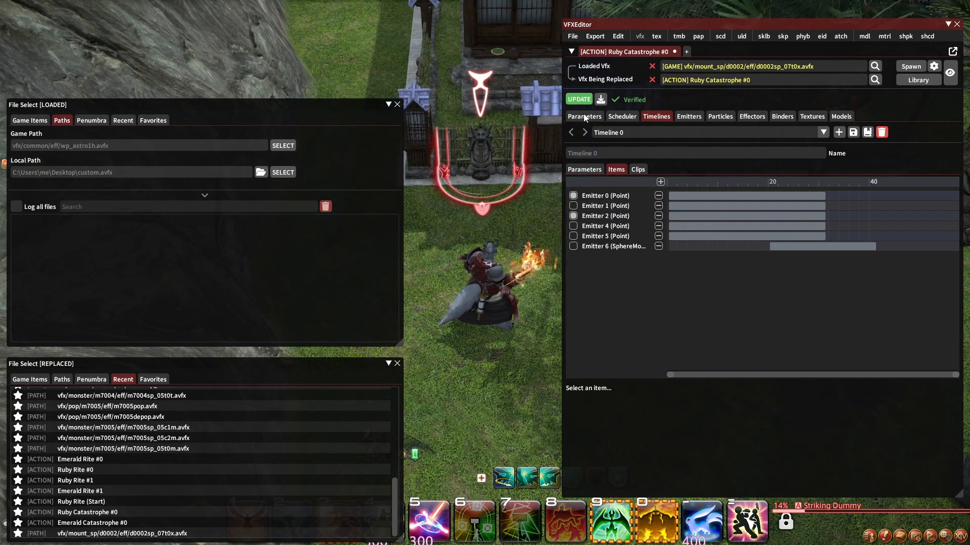
{"action": "left_click", "coordinate": [912, 66]}
{"action": "left_click", "coordinate": [916, 92]}
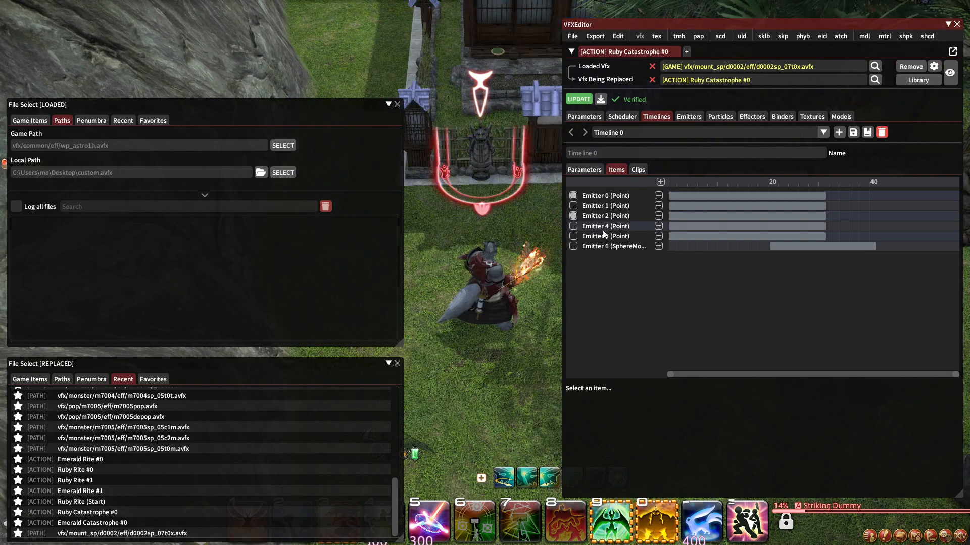
{"action": "left_click", "coordinate": [573, 226]}
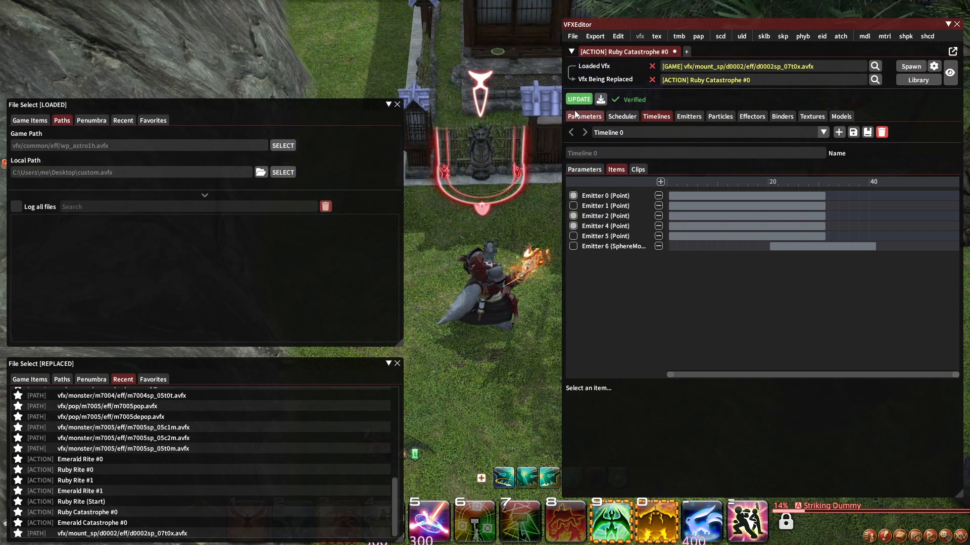
{"action": "left_click", "coordinate": [907, 67]}
{"action": "left_click", "coordinate": [917, 93]}
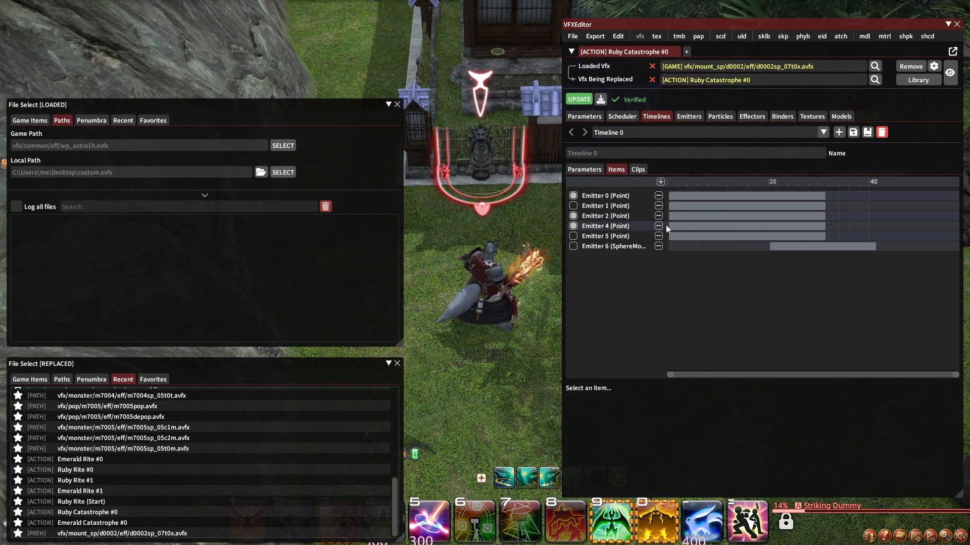
Remove Emitter 4 from Timeline 0's items, enable Emitter 5, and spawn the updated effect on the target.
{"action": "left_click", "coordinate": [658, 226]}
{"action": "left_click", "coordinate": [573, 226]}
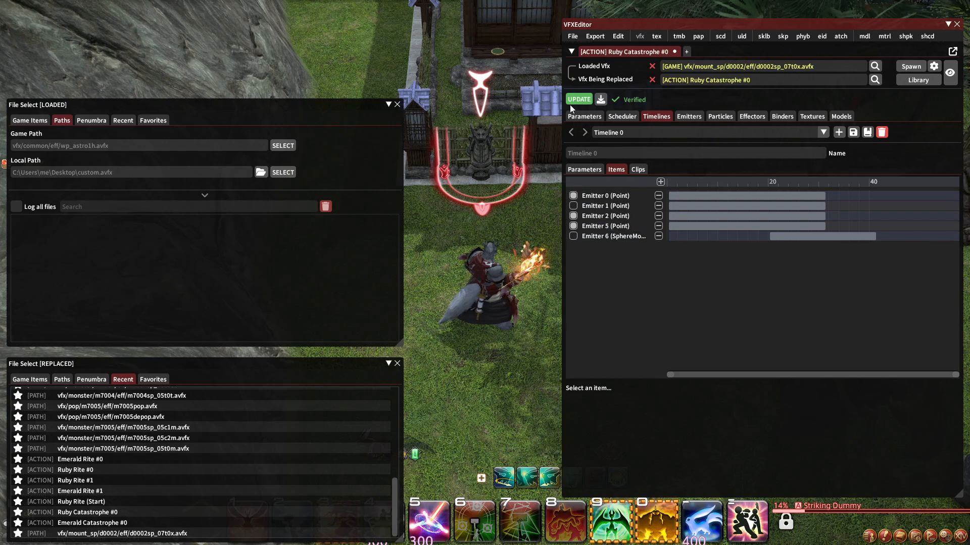
{"action": "left_click", "coordinate": [574, 100]}
{"action": "left_click", "coordinate": [909, 66]}
{"action": "left_click", "coordinate": [920, 95]}
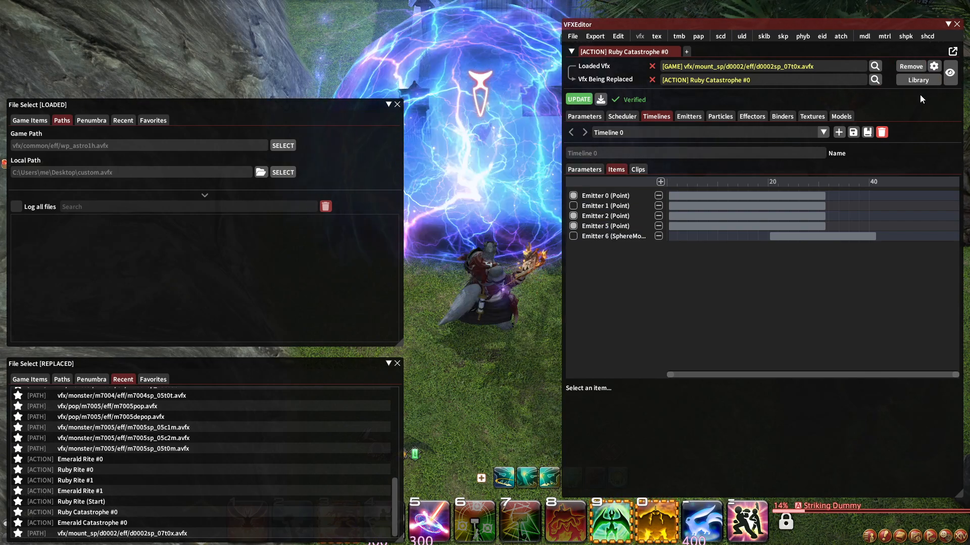
Enable Emitters 6 and 1 in Timeline 0, updating the effect and spawning it on the target.
{"action": "left_click", "coordinate": [573, 236]}
{"action": "left_click", "coordinate": [586, 102]}
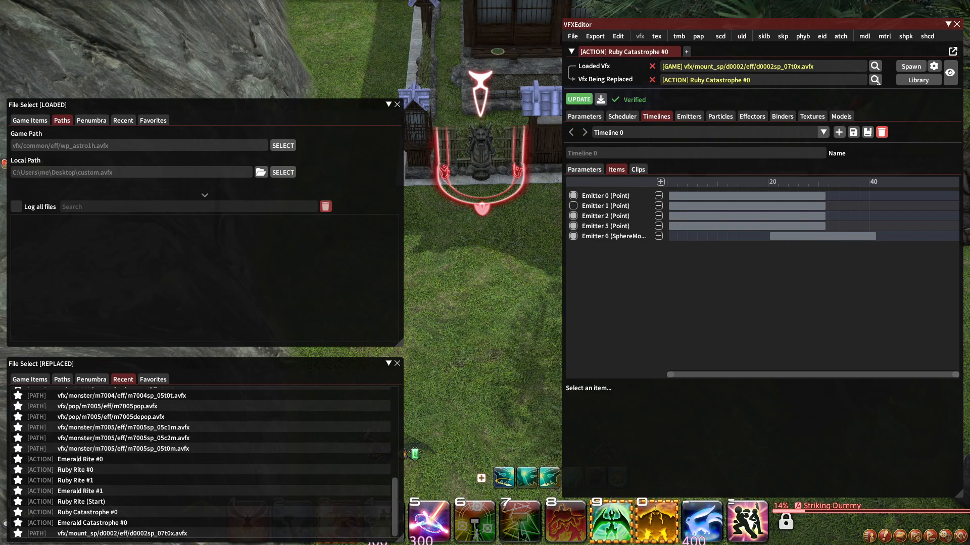
{"action": "left_click", "coordinate": [914, 98]}
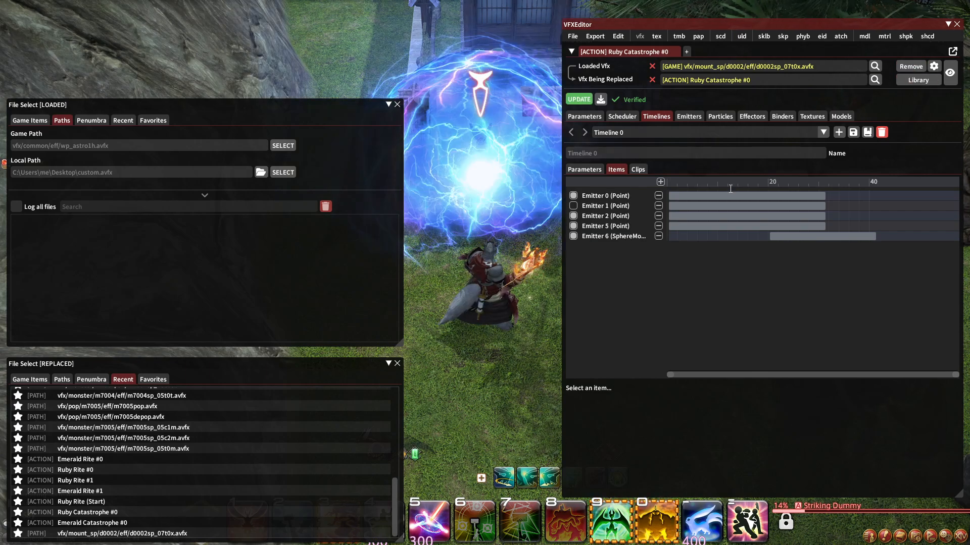
{"action": "left_click", "coordinate": [605, 216]}
{"action": "left_click", "coordinate": [573, 206]}
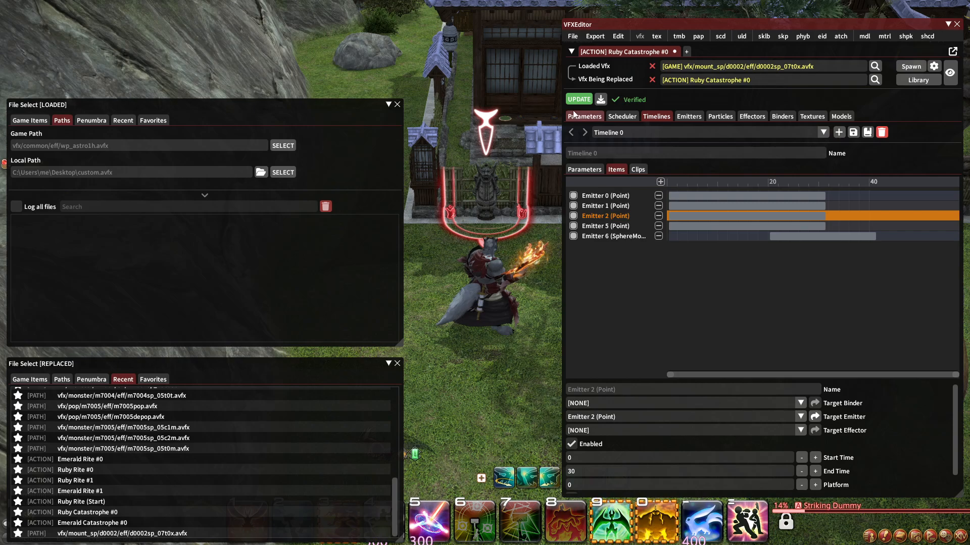
{"action": "left_click", "coordinate": [579, 99]}
{"action": "left_click", "coordinate": [929, 92]}
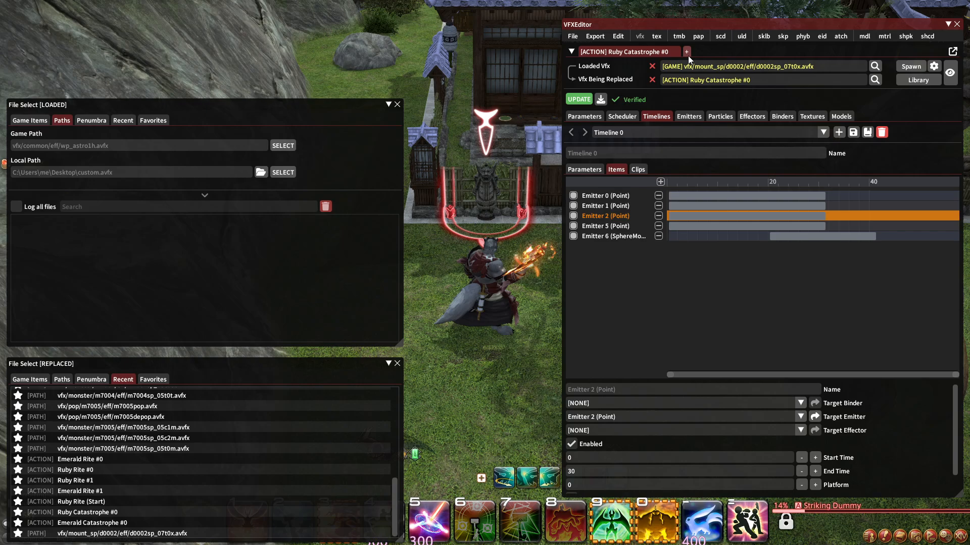
Open a new document and load Levinstrike Summoner's Astral Flare effect mgc_swl026t0k1.avfx as the Loaded Vfx.
{"action": "left_click", "coordinate": [687, 52]}
{"action": "left_click", "coordinate": [30, 122]}
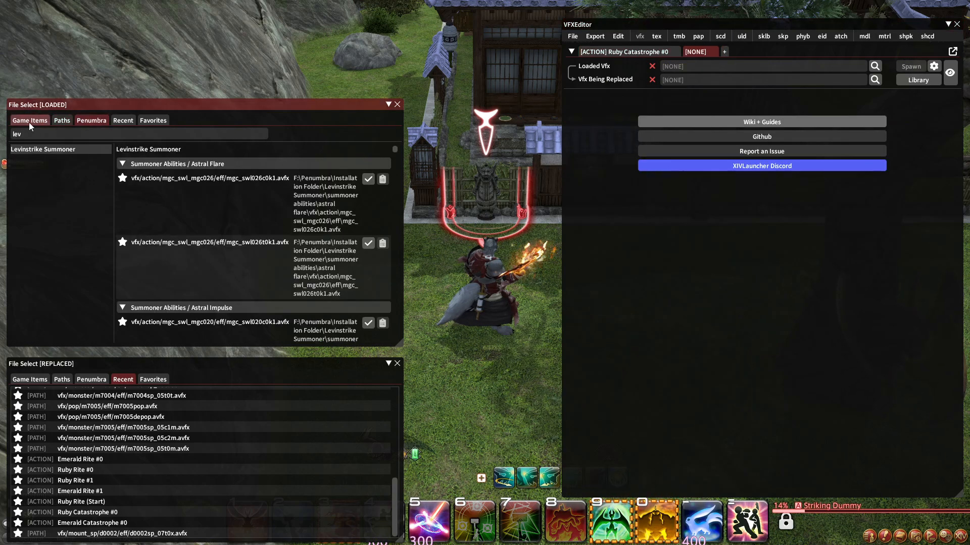
{"action": "left_click", "coordinate": [368, 246]}
Examine the start properties of Binder 0 and the Emitter 0 item in Timeline 0 of the Astral Flare effect.
{"action": "left_click", "coordinate": [787, 119]}
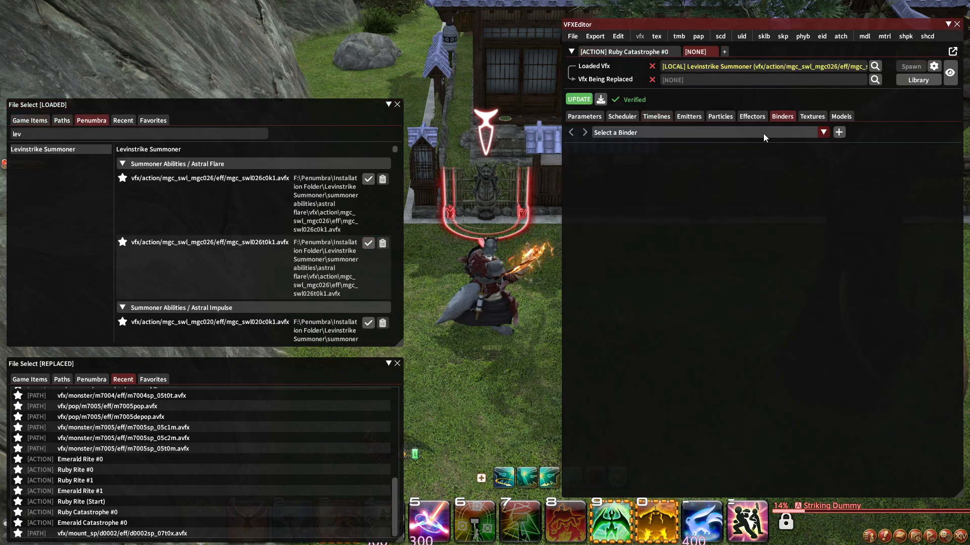
{"action": "left_click", "coordinate": [763, 135]}
{"action": "left_click", "coordinate": [695, 146]}
{"action": "left_click", "coordinate": [626, 196]}
{"action": "left_click", "coordinate": [699, 208]}
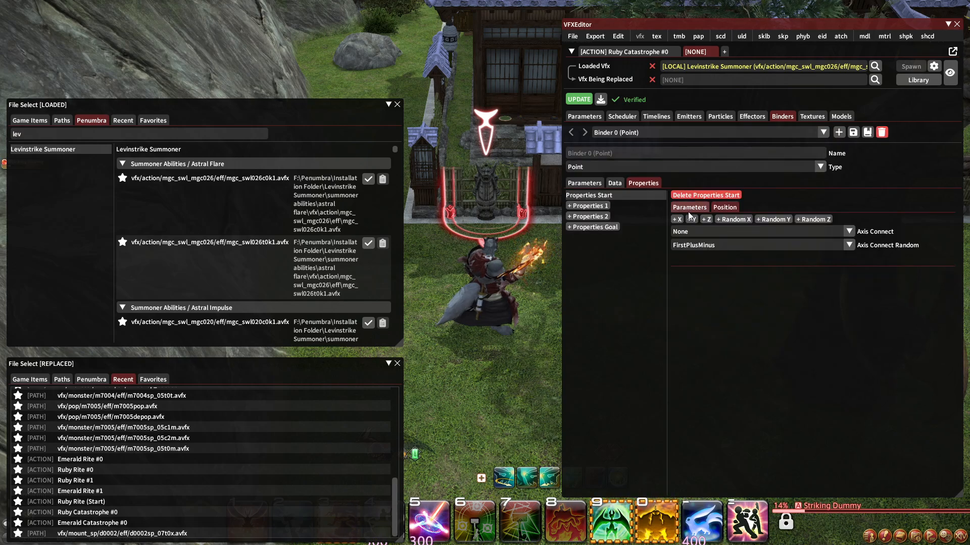
{"action": "left_click", "coordinate": [689, 117]}
{"action": "left_click", "coordinate": [656, 133]}
{"action": "left_click", "coordinate": [656, 117]}
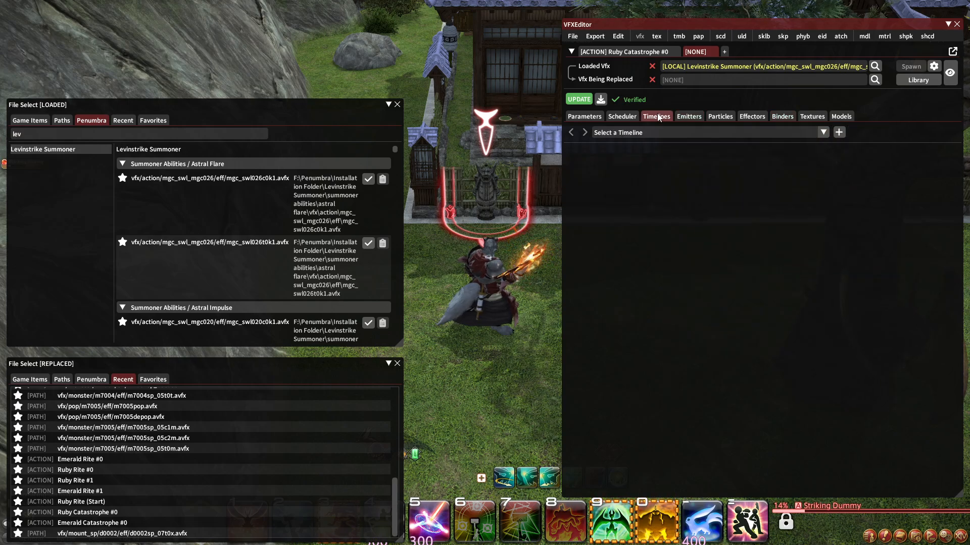
{"action": "left_click", "coordinate": [631, 132]}
{"action": "left_click", "coordinate": [630, 150]}
{"action": "left_click", "coordinate": [621, 200]}
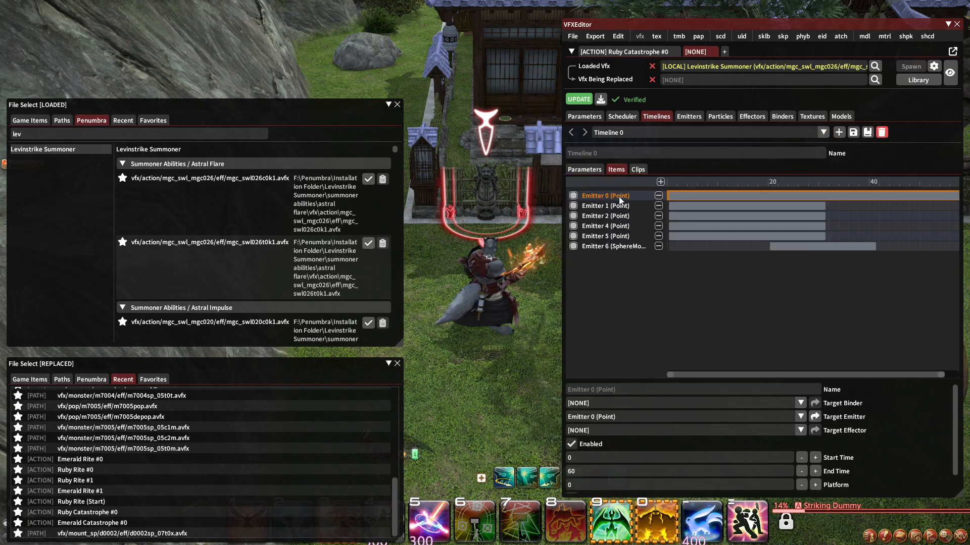
Copy the position Y curve from Emitter 0's animation in the Astral Flare effect, and close that document.
{"action": "left_click", "coordinate": [688, 117]}
{"action": "left_click", "coordinate": [673, 133]}
{"action": "left_click", "coordinate": [614, 146]}
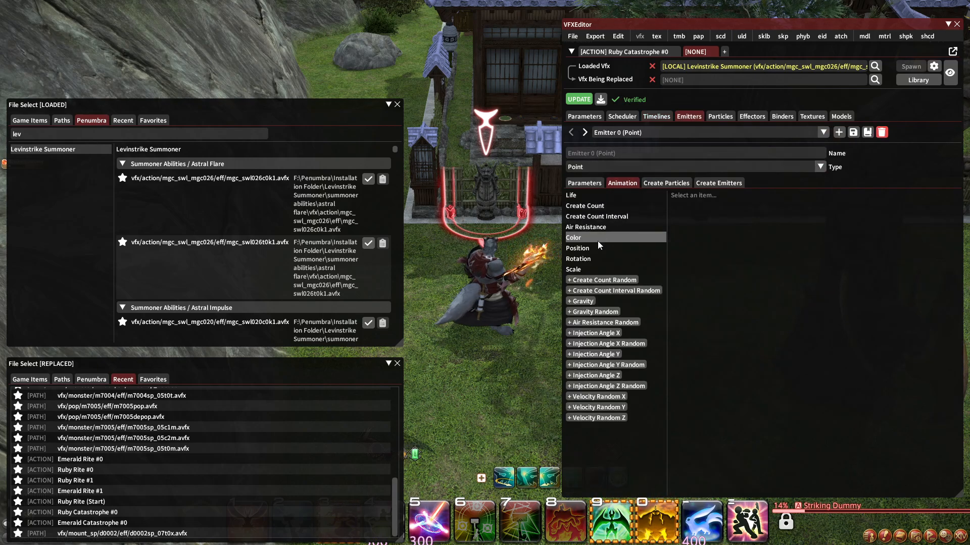
{"action": "left_click", "coordinate": [575, 237]}
{"action": "left_click", "coordinate": [595, 249]}
{"action": "left_click", "coordinate": [817, 363]}
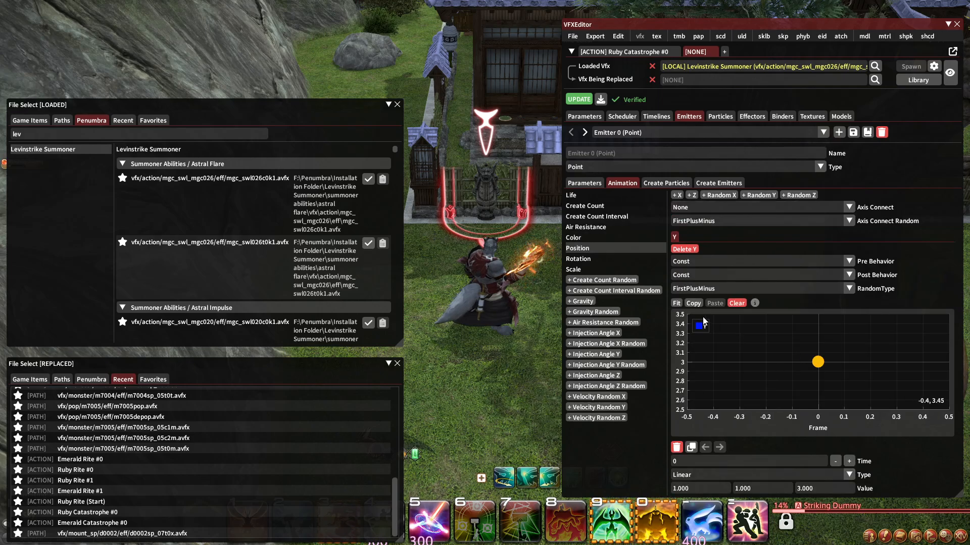
{"action": "left_click", "coordinate": [693, 303]}
{"action": "left_click", "coordinate": [729, 57]}
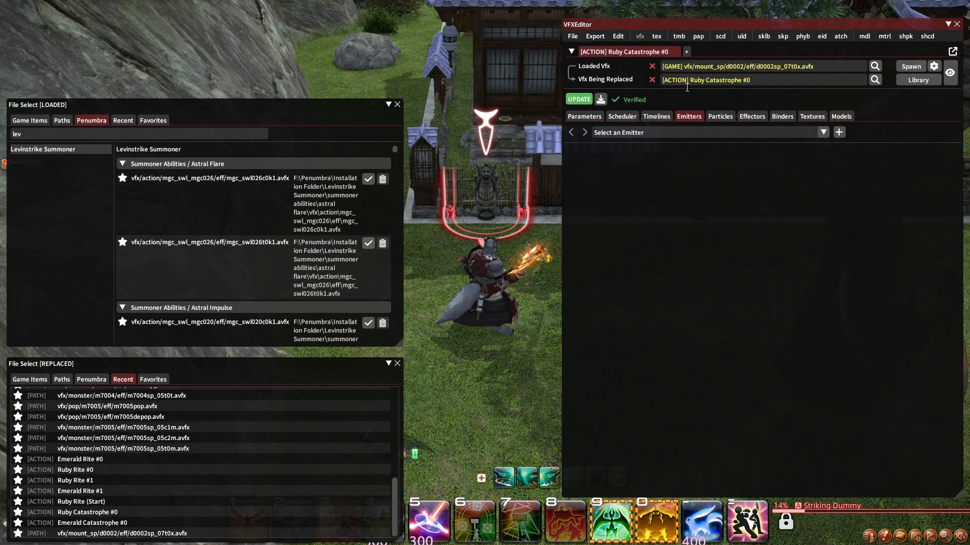
Clean the unused nodes out of the Ruby Catastrophe #0 effect, including the orphaned Emitter 4, and update it.
{"action": "left_click", "coordinate": [668, 133]}
{"action": "left_click", "coordinate": [658, 117]}
{"action": "left_click", "coordinate": [657, 114]}
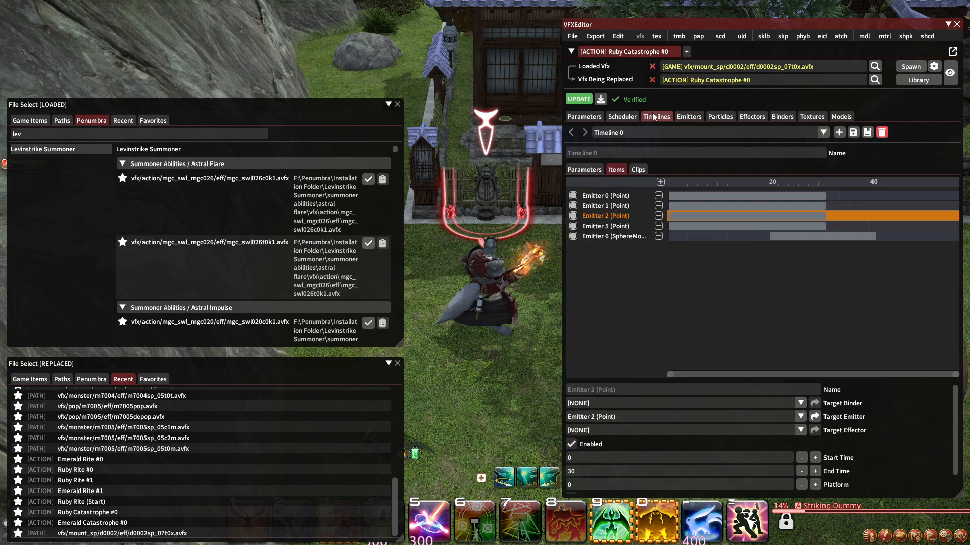
{"action": "left_click", "coordinate": [619, 37]}
{"action": "left_click", "coordinate": [630, 115]}
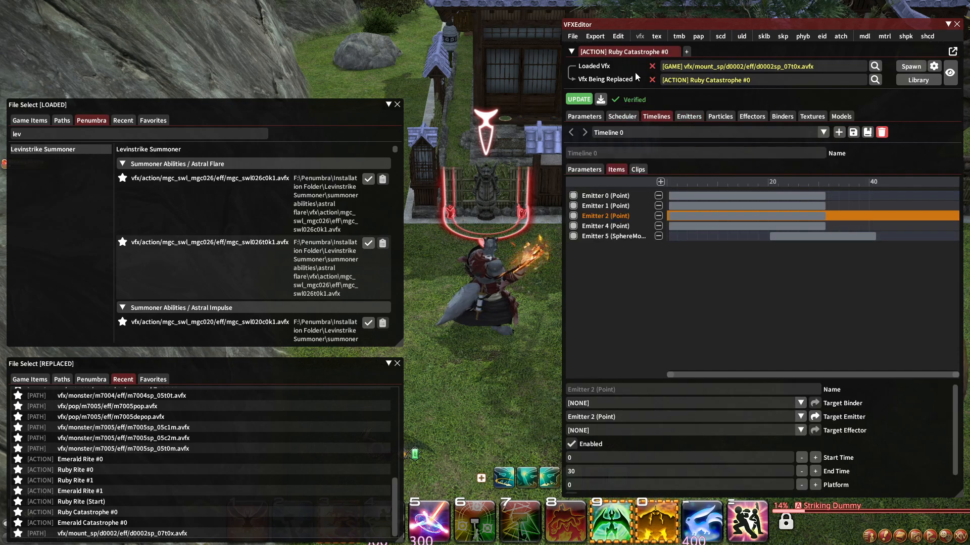
{"action": "left_click", "coordinate": [619, 37]}
{"action": "left_click", "coordinate": [630, 111]}
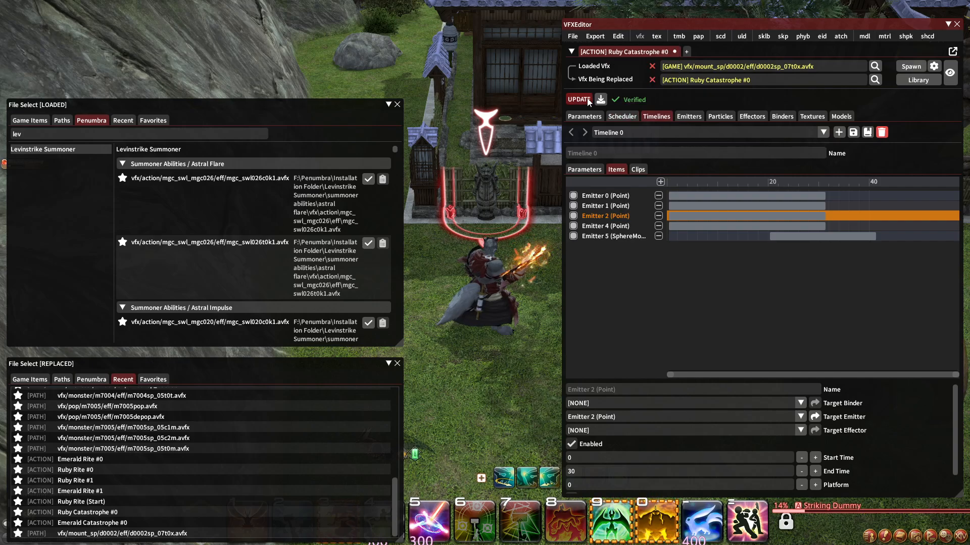
{"action": "left_click", "coordinate": [579, 99]}
Add a Y curve to Emitter 0's position animation and paste the copied curve into it.
{"action": "left_click", "coordinate": [687, 117]}
{"action": "left_click", "coordinate": [670, 131]}
{"action": "left_click", "coordinate": [650, 145]}
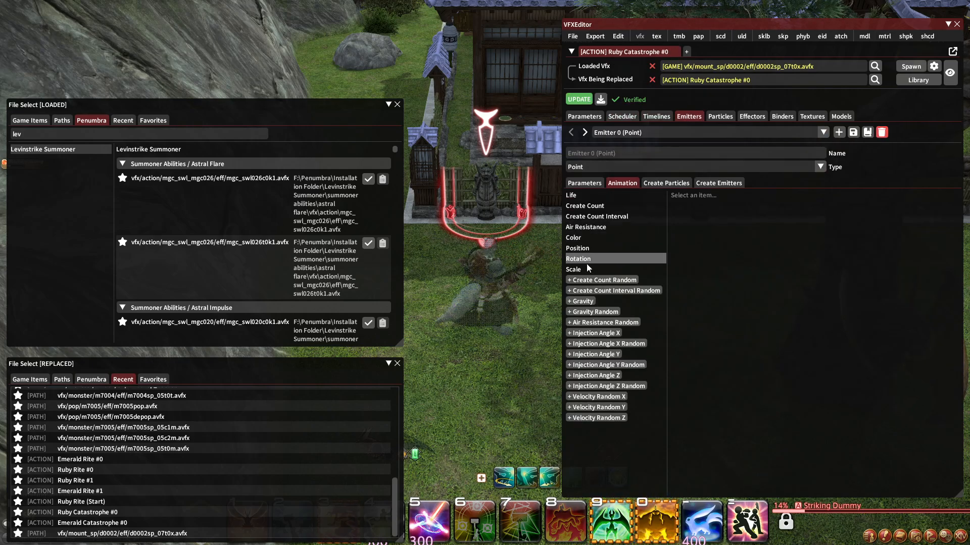
{"action": "left_click", "coordinate": [618, 249]}
{"action": "left_click", "coordinate": [690, 195]}
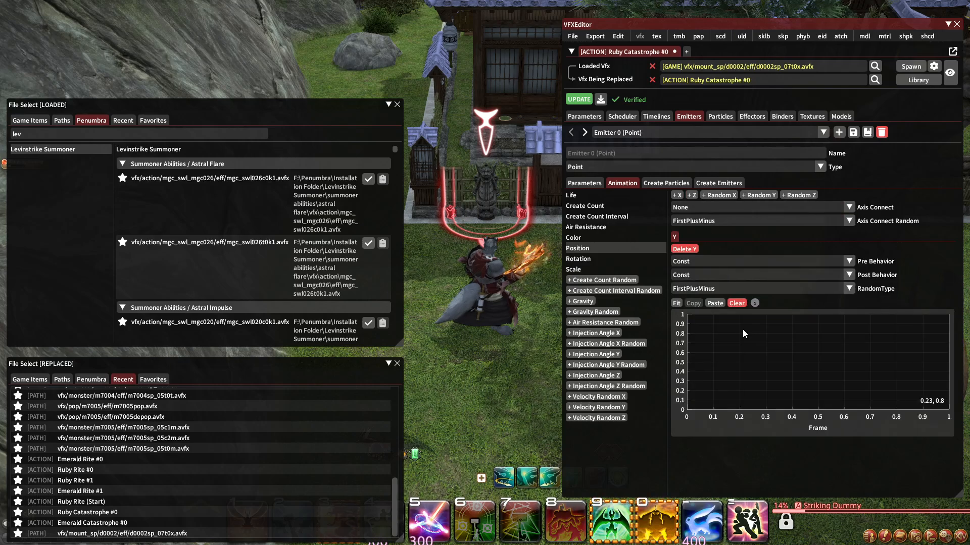
Add position Y curves to Emitters 1 and 2 and paste the copied curve into each.
{"action": "left_click", "coordinate": [584, 132]}
{"action": "left_click", "coordinate": [634, 249]}
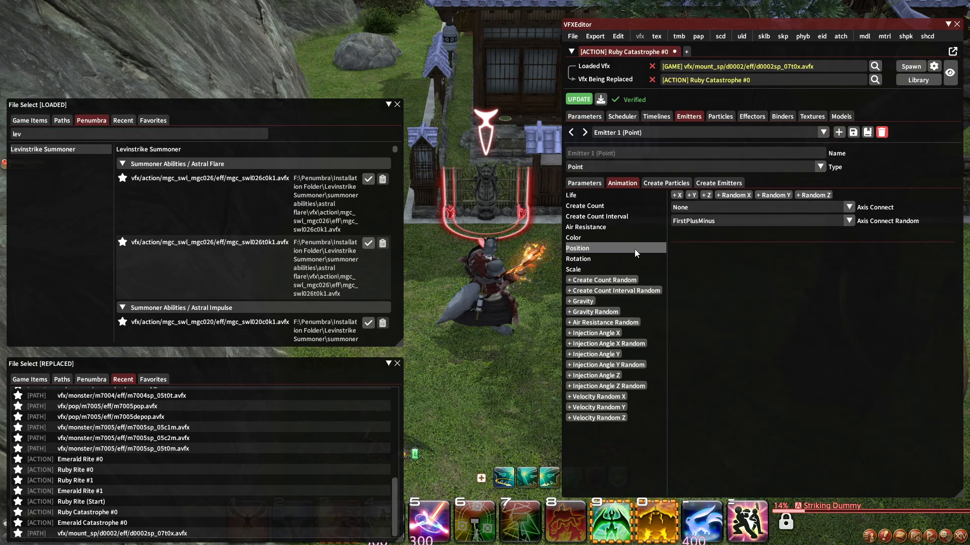
{"action": "left_click", "coordinate": [693, 195]}
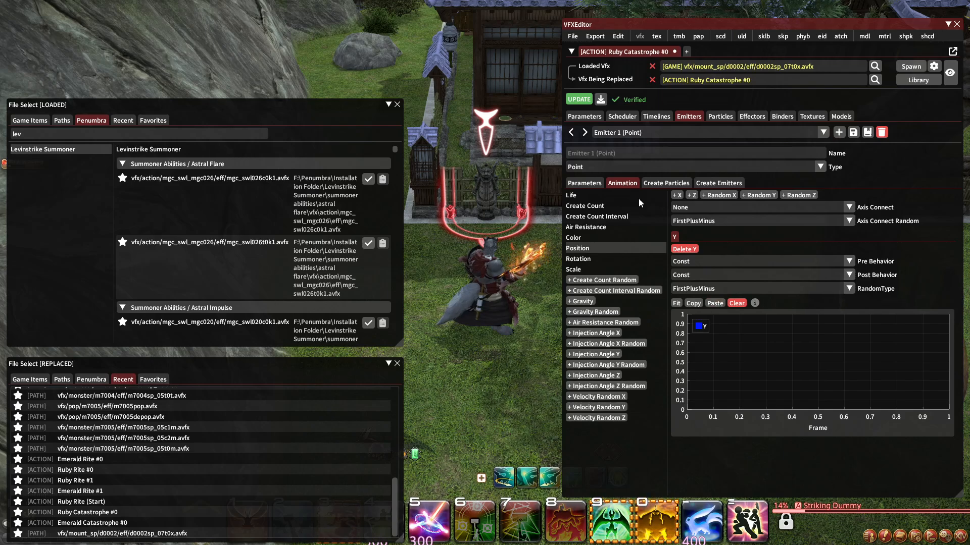
{"action": "left_click", "coordinate": [584, 132]}
{"action": "left_click", "coordinate": [577, 248]}
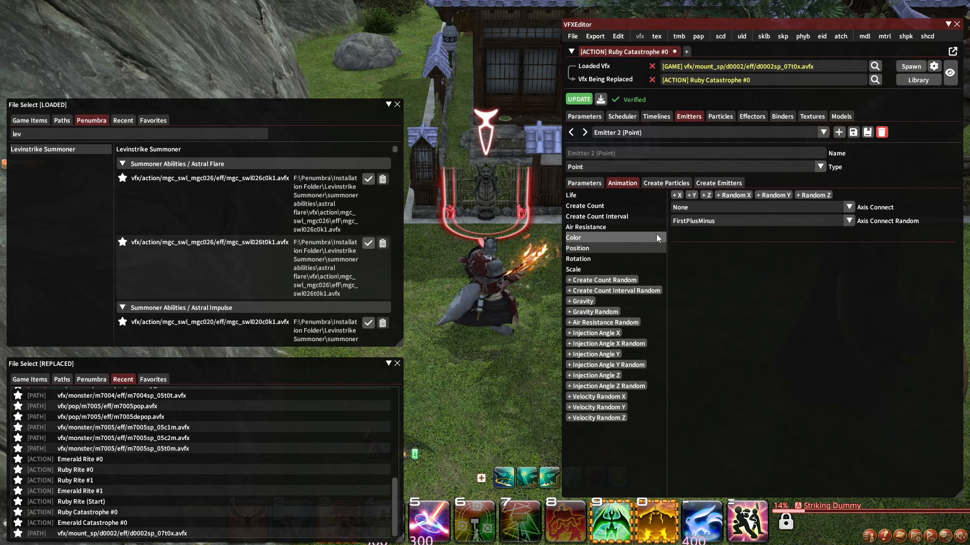
{"action": "left_click", "coordinate": [691, 195]}
Skip Emitter 3, which Timeline 0 does not use, and add a position Y curve with the copied keys to Emitter 4.
{"action": "left_click", "coordinate": [584, 132]}
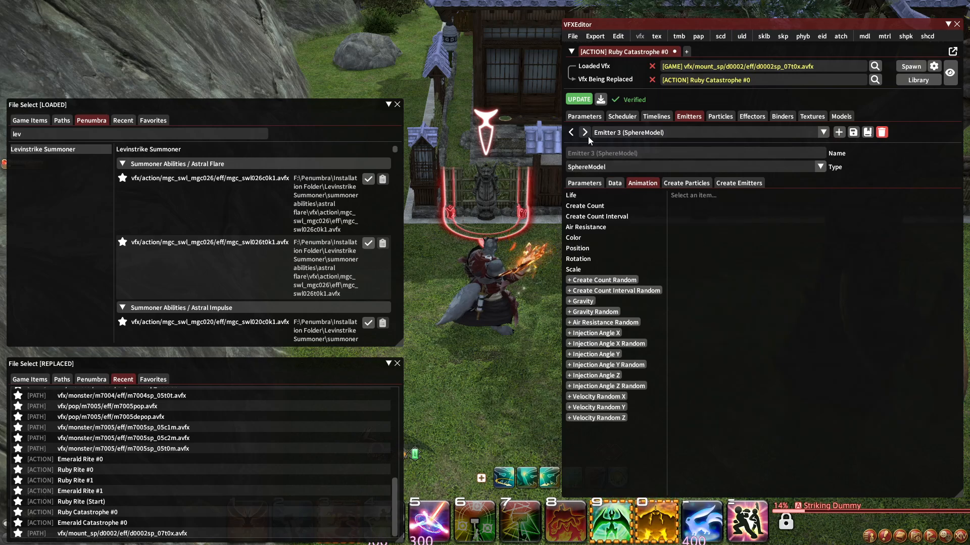
{"action": "left_click", "coordinate": [656, 116]}
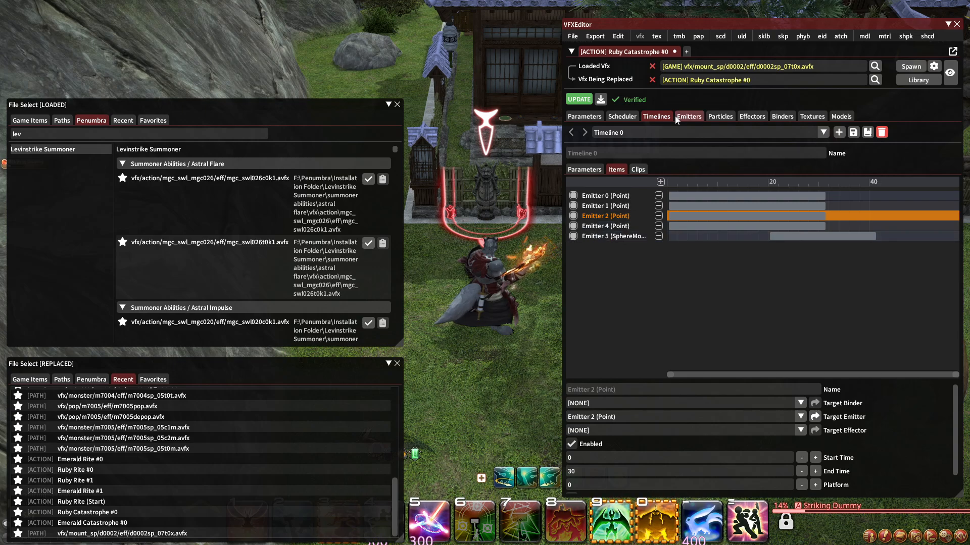
{"action": "left_click", "coordinate": [688, 117]}
{"action": "left_click", "coordinate": [656, 132]}
{"action": "left_click", "coordinate": [611, 189]}
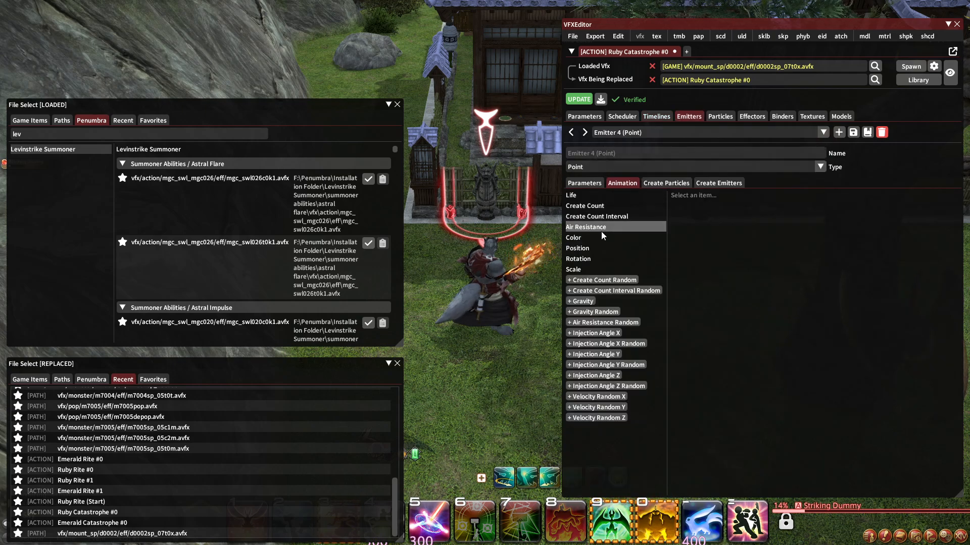
{"action": "left_click", "coordinate": [578, 248]}
{"action": "left_click", "coordinate": [692, 195]}
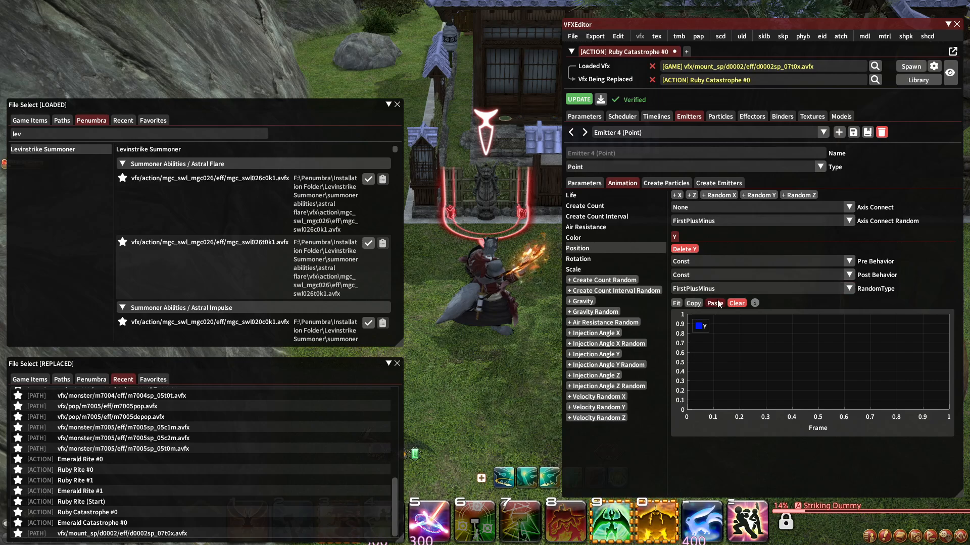
Add a position Y curve to the SphereModel Emitter 5 and paste the copied keys into it.
{"action": "left_click", "coordinate": [585, 132]}
{"action": "left_click", "coordinate": [577, 248]}
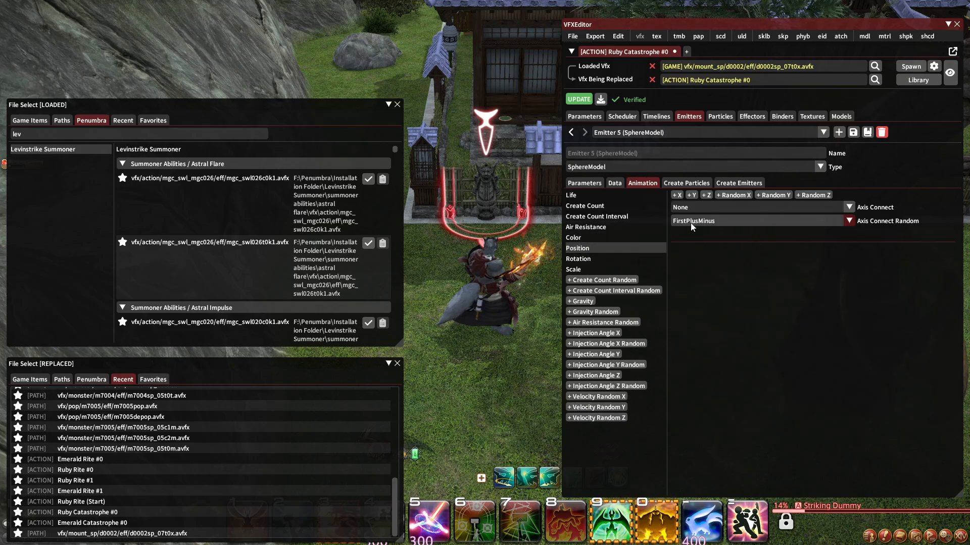
{"action": "left_click", "coordinate": [692, 195]}
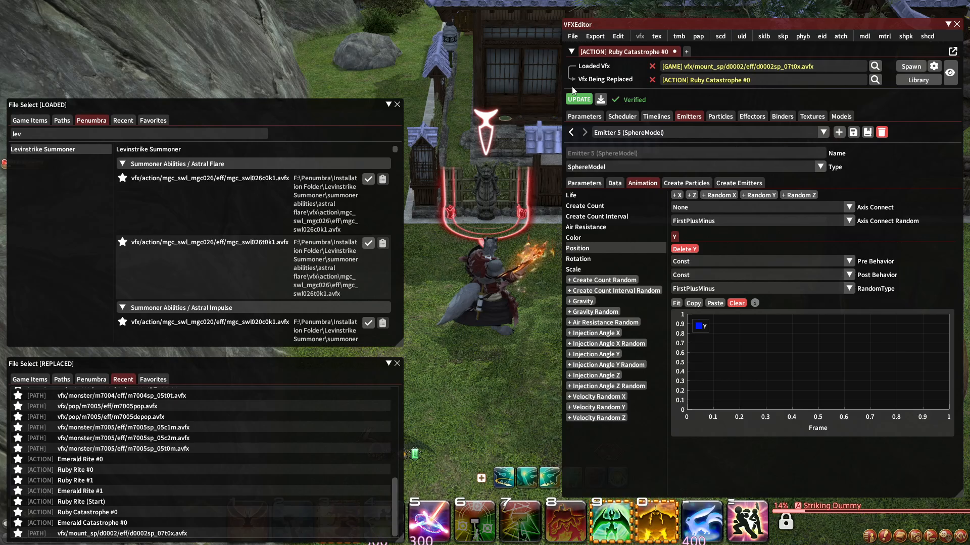
Apply the pending changes and spawn the effect on the target to preview the lightning's position.
{"action": "left_click_drag", "start_coordinate": [525, 159], "coordinate": [544, 142]}
{"action": "left_click", "coordinate": [909, 66]}
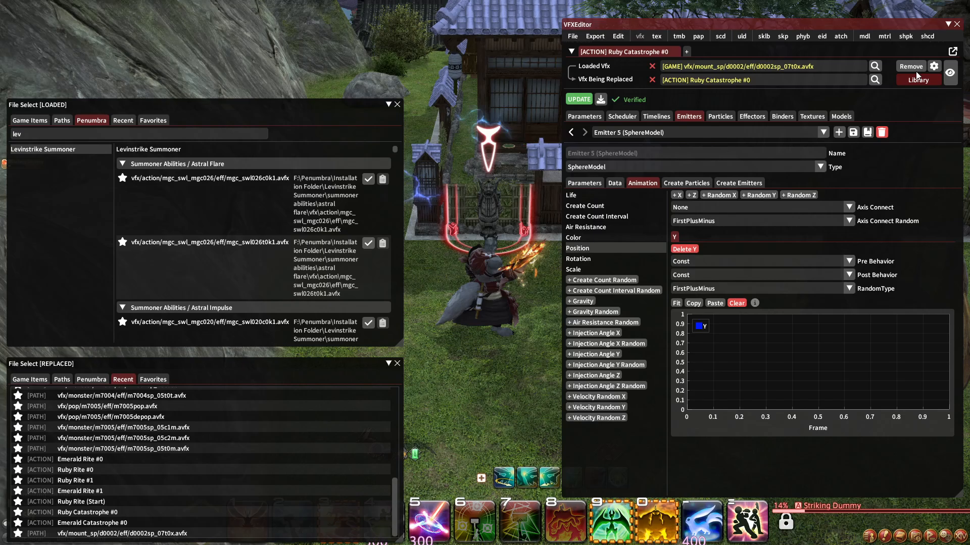
{"action": "left_click", "coordinate": [912, 67]}
{"action": "left_click", "coordinate": [917, 67]}
{"action": "left_click", "coordinate": [930, 96]}
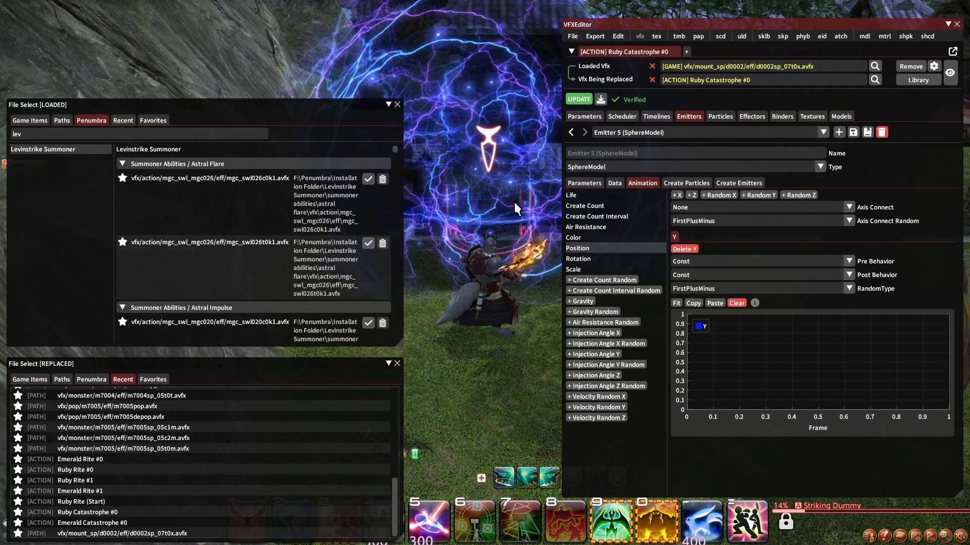
Examine the Timeline 0 items for Emitters 0, 1, 2, 4 and 5 and their target settings.
{"action": "left_click", "coordinate": [720, 116]}
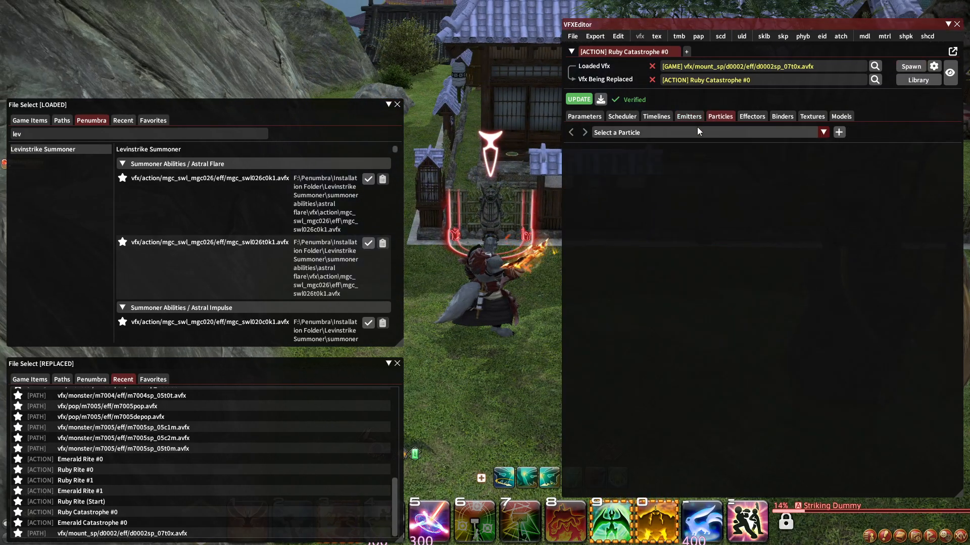
{"action": "left_click", "coordinate": [696, 132]}
{"action": "left_click", "coordinate": [695, 115]}
{"action": "left_click", "coordinate": [650, 117]}
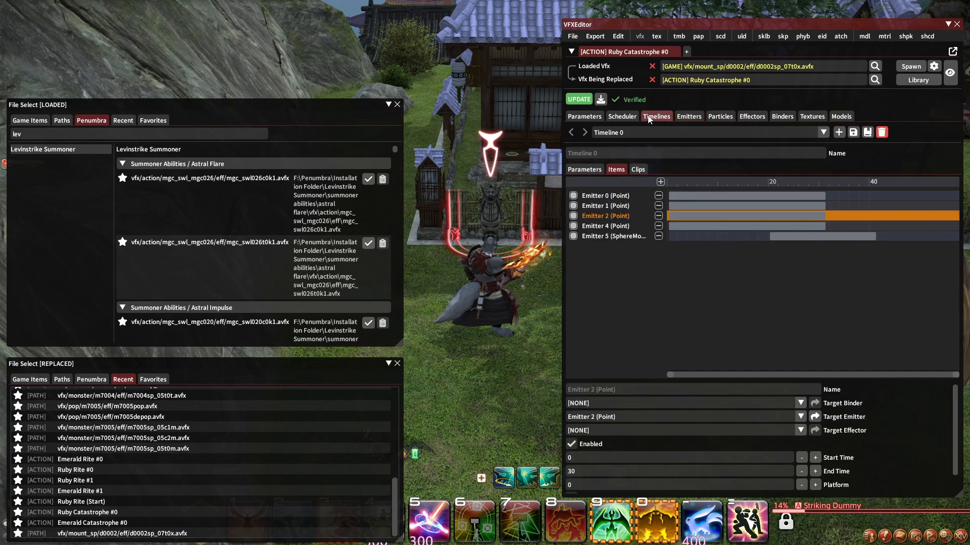
{"action": "left_click", "coordinate": [606, 195]}
{"action": "left_click", "coordinate": [606, 205]}
{"action": "left_click", "coordinate": [606, 216]}
{"action": "left_click", "coordinate": [606, 226]}
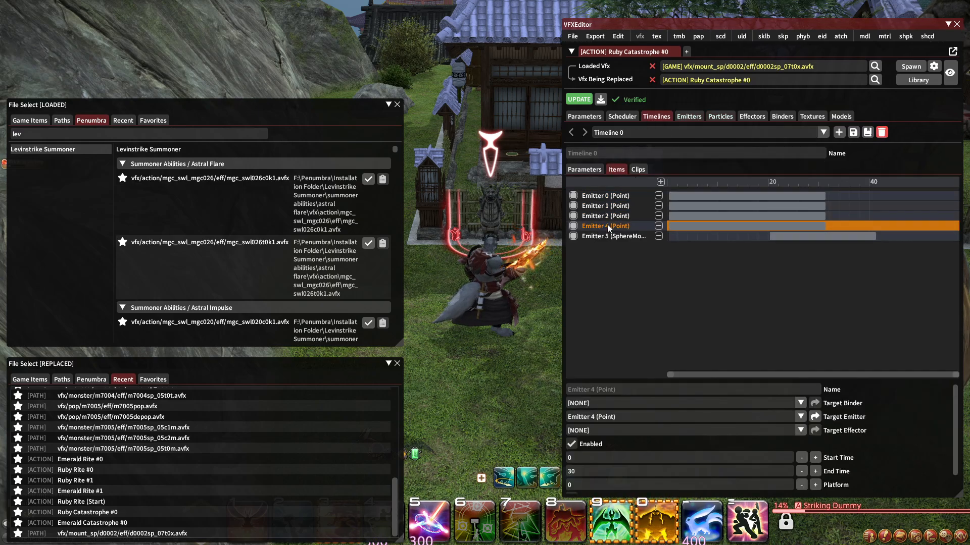
{"action": "left_click", "coordinate": [611, 236]}
Assign the effect's binder as the target binder of Timeline 0's items for Emitters 0, 1, 2 and 4.
{"action": "left_click", "coordinate": [606, 195]}
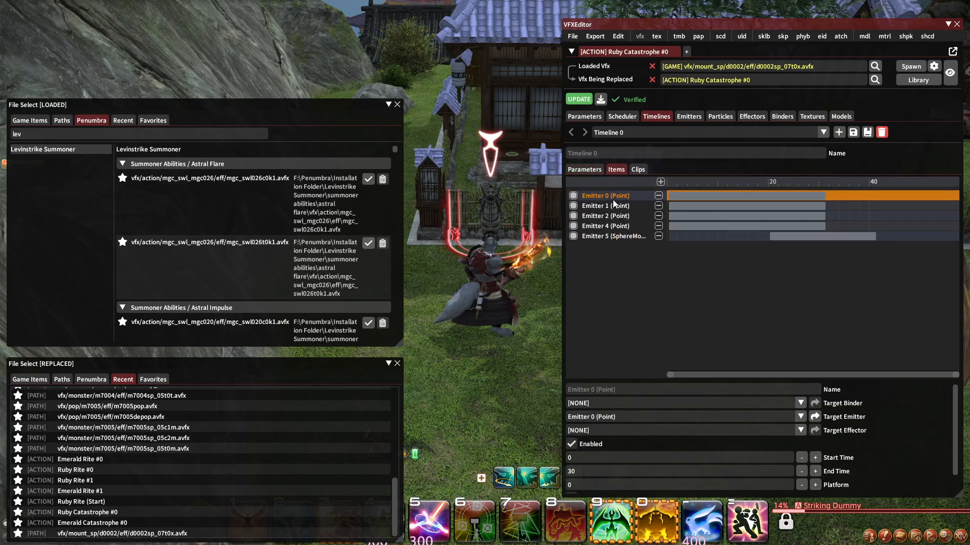
{"action": "left_click", "coordinate": [613, 403]}
{"action": "left_click", "coordinate": [590, 428]}
{"action": "left_click", "coordinate": [605, 206]}
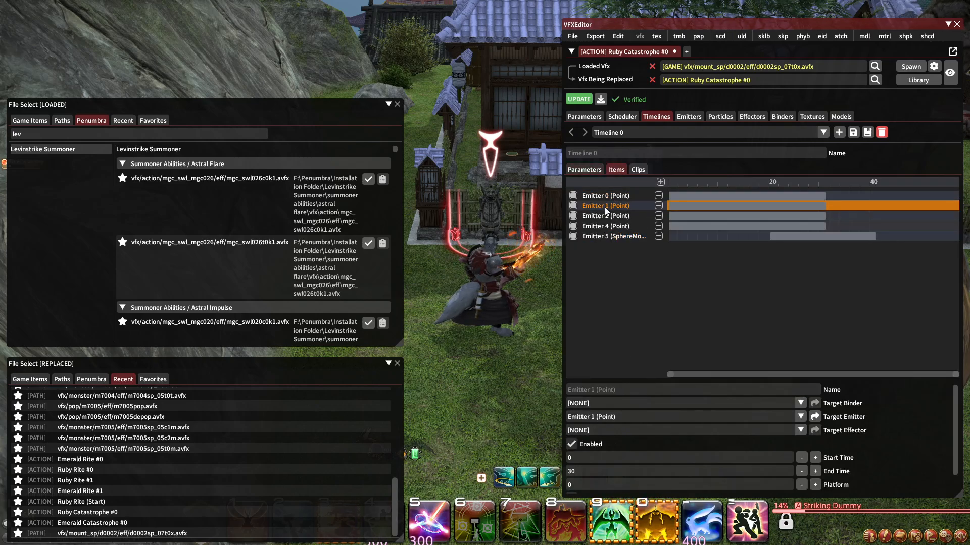
{"action": "left_click", "coordinate": [608, 403]}
{"action": "left_click", "coordinate": [603, 430]}
{"action": "left_click", "coordinate": [606, 216]}
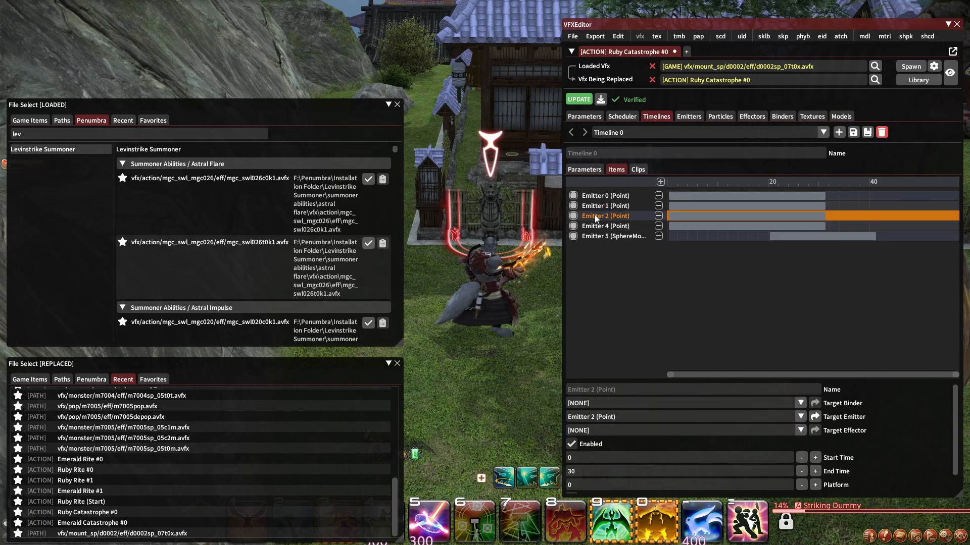
{"action": "left_click", "coordinate": [603, 403]}
{"action": "left_click", "coordinate": [603, 429]}
{"action": "left_click", "coordinate": [606, 226]}
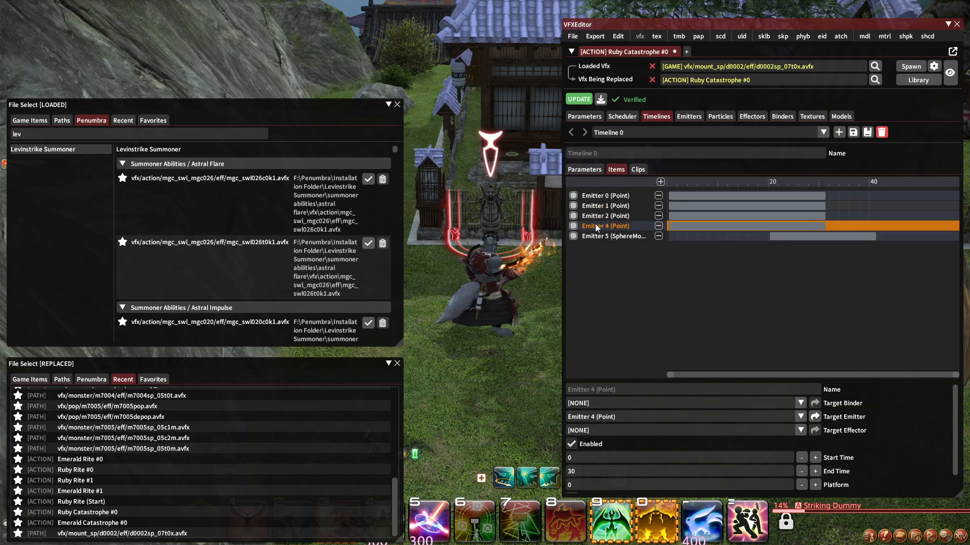
{"action": "left_click", "coordinate": [605, 404]}
{"action": "left_click", "coordinate": [606, 429]}
Check Emitter 5's timeline item and the settings of its created Particles 13 and 14, down to Generate Delay.
{"action": "left_click", "coordinate": [618, 236]}
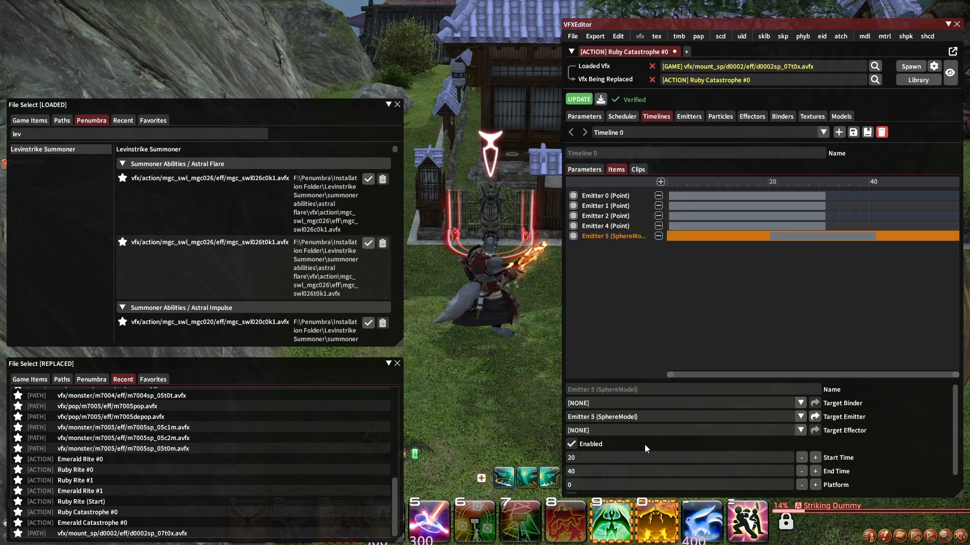
{"action": "left_click", "coordinate": [688, 117]}
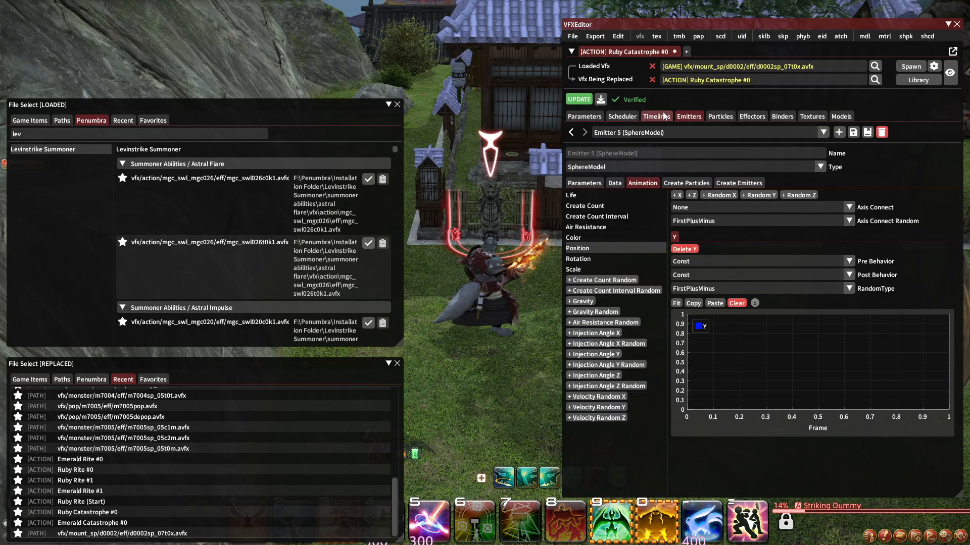
{"action": "left_click", "coordinate": [656, 116]}
{"action": "left_click", "coordinate": [689, 116]}
{"action": "left_click", "coordinate": [686, 183]}
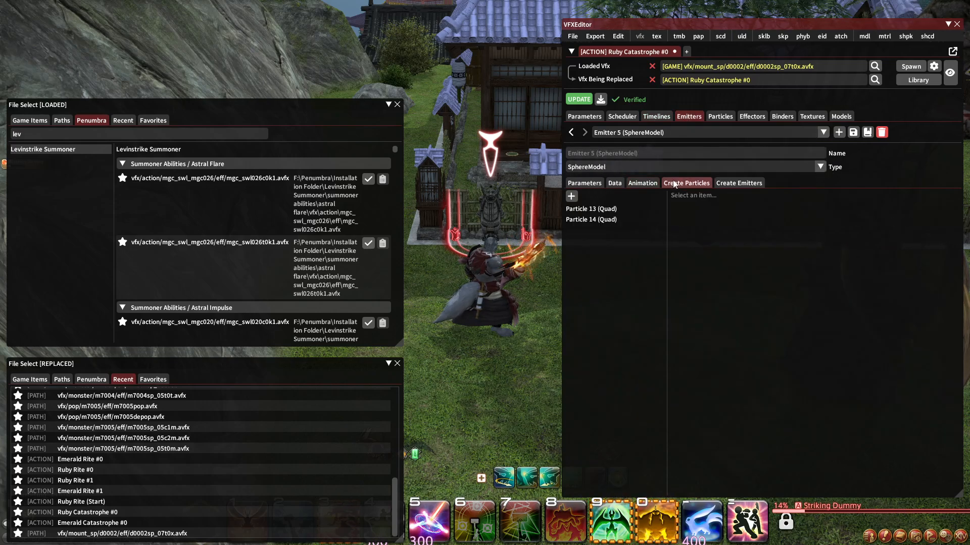
{"action": "left_click", "coordinate": [627, 208]}
{"action": "scroll", "coordinate": [710, 353], "scroll_direction": "down", "scroll_amount": 2}
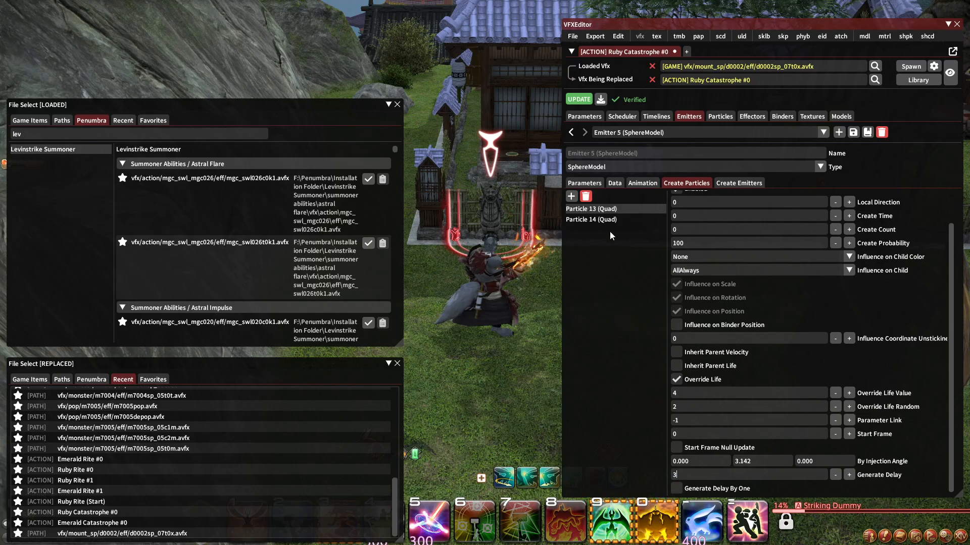
{"action": "type", "text": "."}
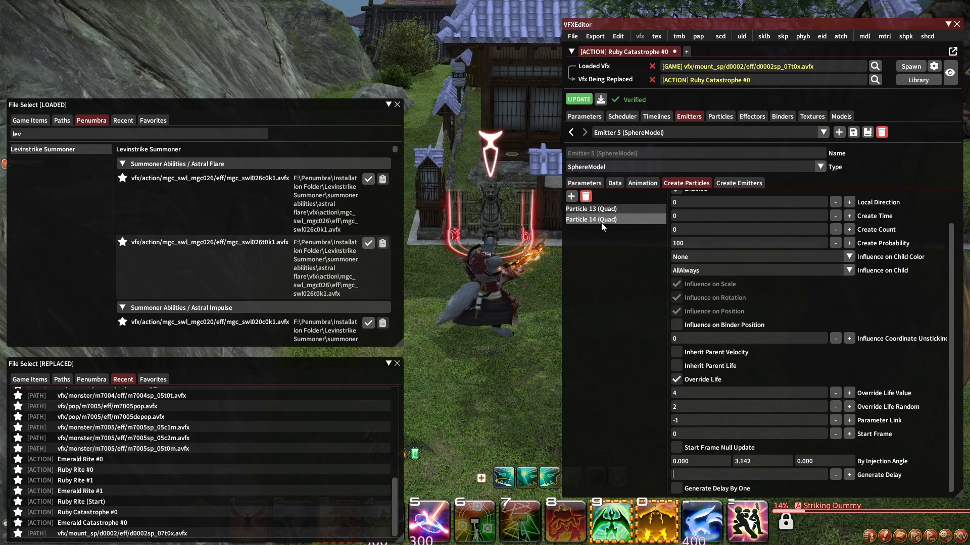
{"action": "left_click", "coordinate": [606, 221]}
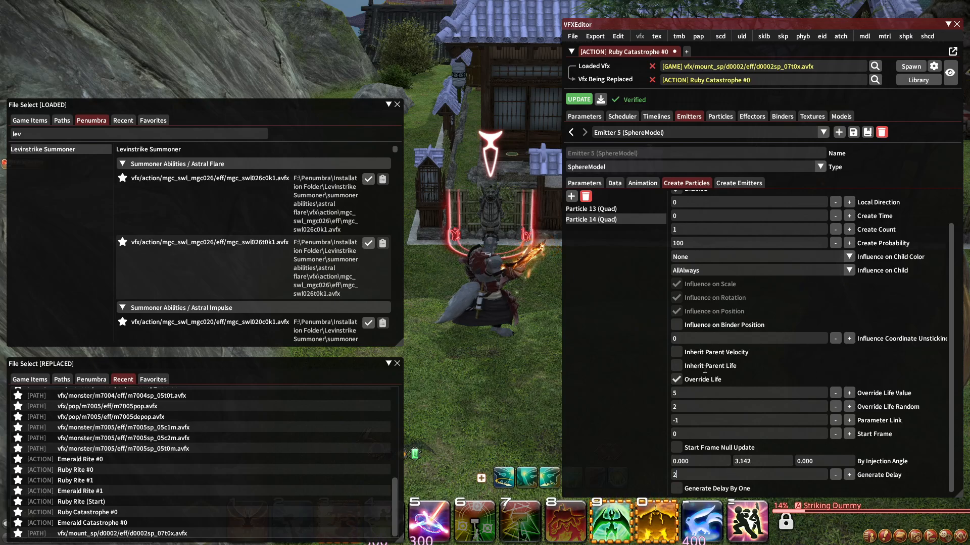
Try setting the last key of Emitter 5's Create Count curve to frame 20 and undo the change.
{"action": "left_click", "coordinate": [642, 183]}
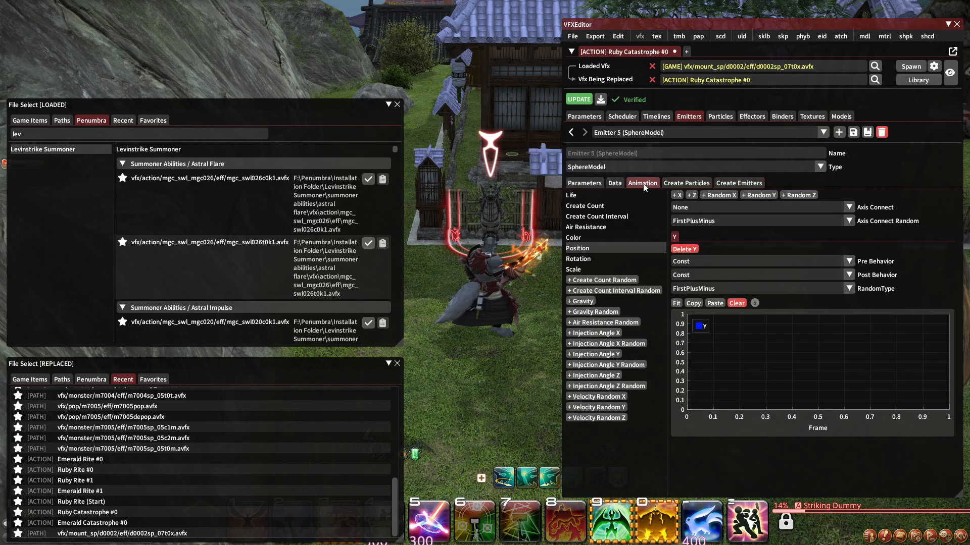
{"action": "left_click", "coordinate": [612, 203]}
{"action": "left_click", "coordinate": [906, 384]}
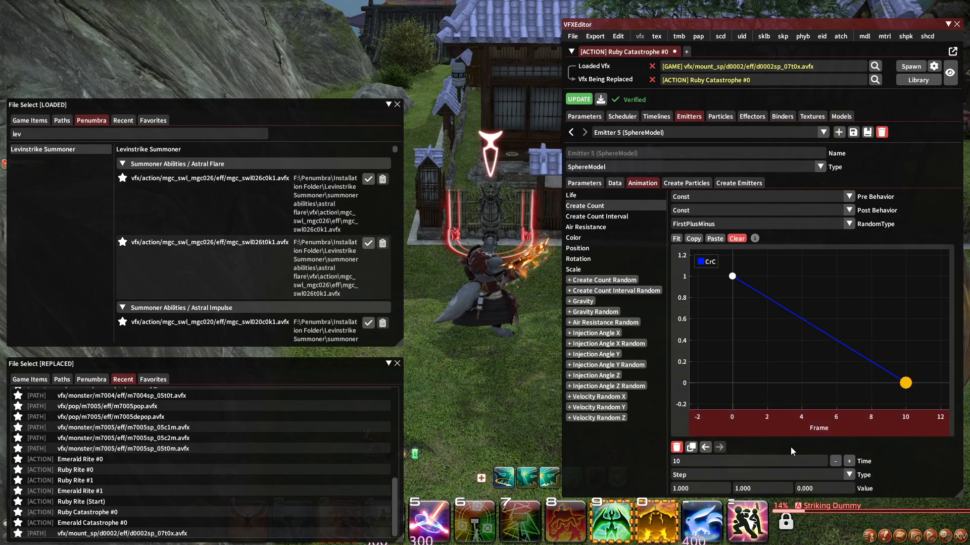
{"action": "double_click", "coordinate": [702, 461]}
{"action": "type", "text": "20"}
{"action": "left_click", "coordinate": [732, 277]}
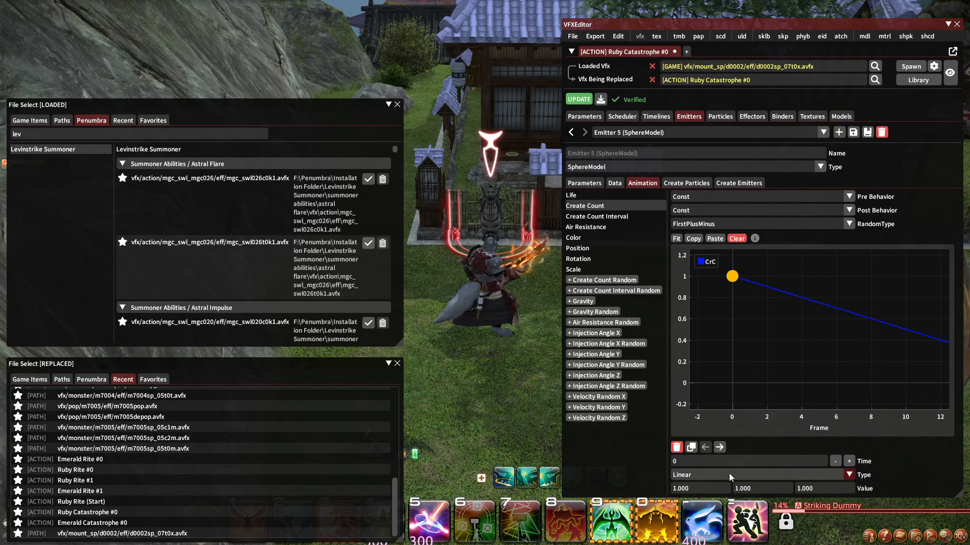
{"action": "double_click", "coordinate": [728, 460]}
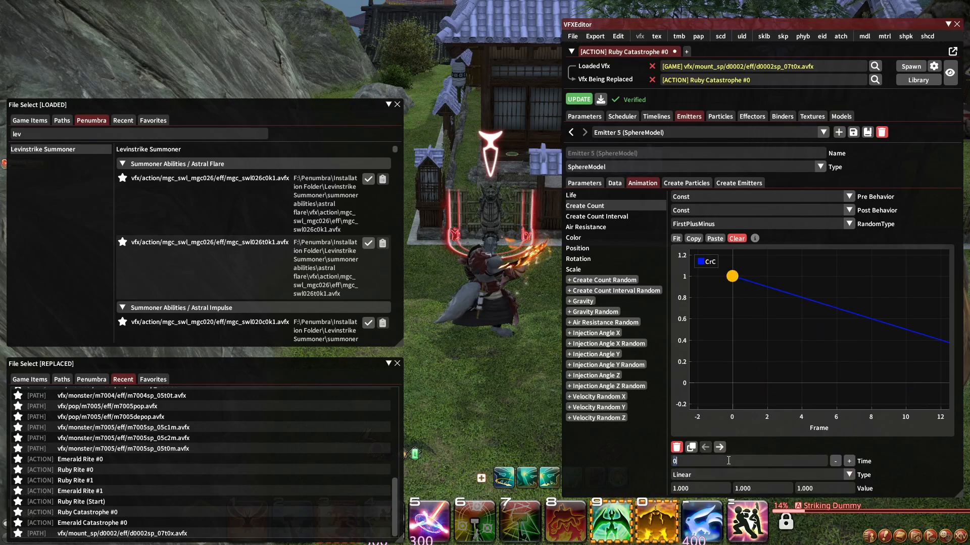
{"action": "left_click", "coordinate": [618, 36]}
{"action": "left_click", "coordinate": [624, 48]}
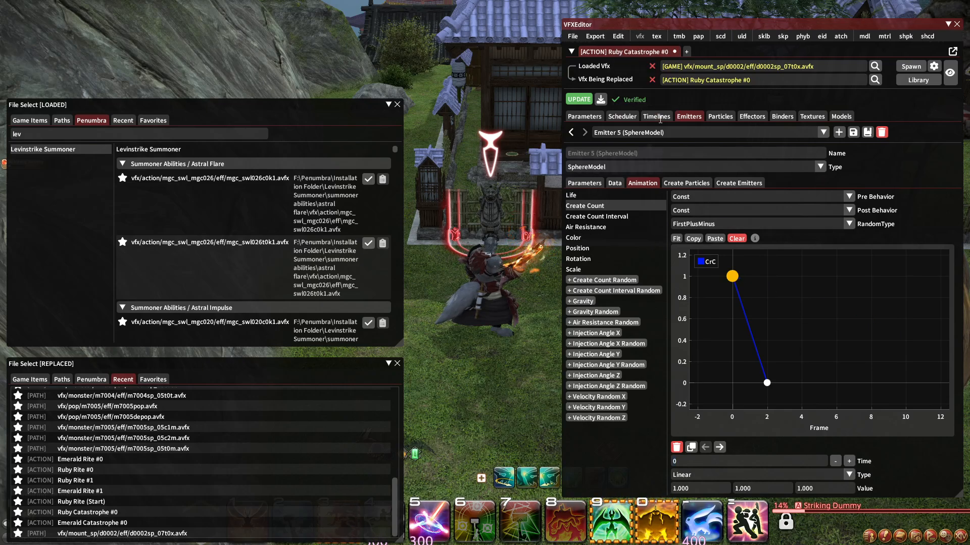
{"action": "left_click", "coordinate": [617, 36]}
{"action": "left_click", "coordinate": [623, 48]}
Move the last key of Emitter 5's Create Count curve to about frame 30 and review its other animation curves through Scale.
{"action": "left_click", "coordinate": [906, 383]}
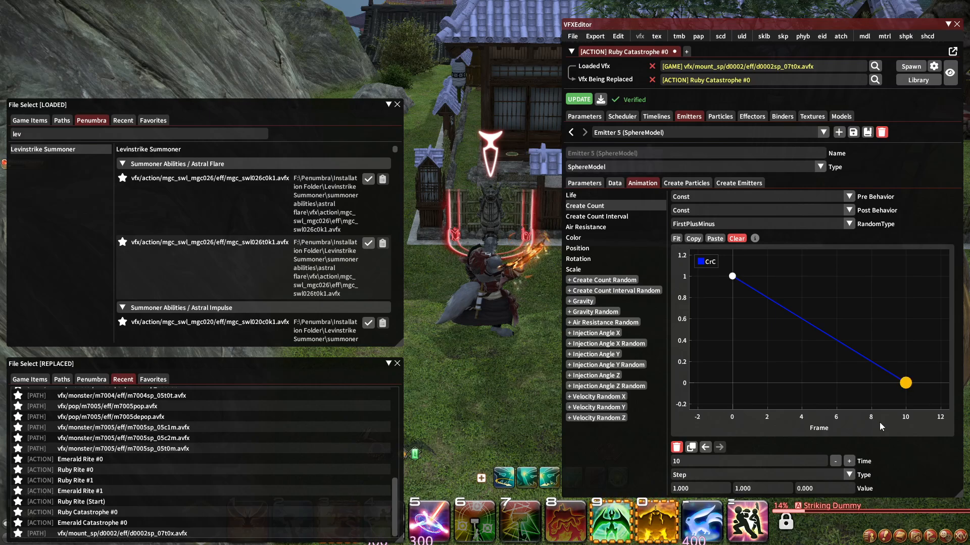
{"action": "left_click", "coordinate": [732, 276]}
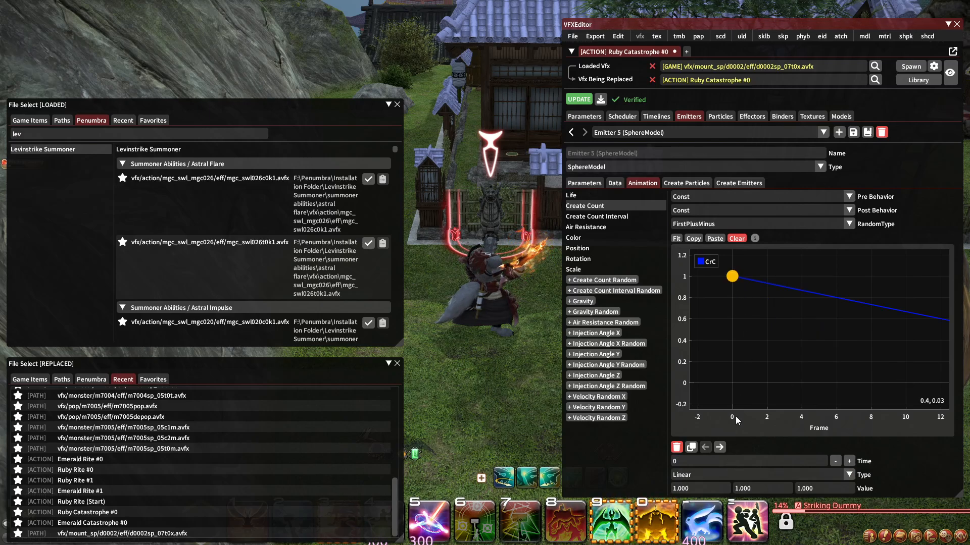
{"action": "left_click", "coordinate": [604, 228]}
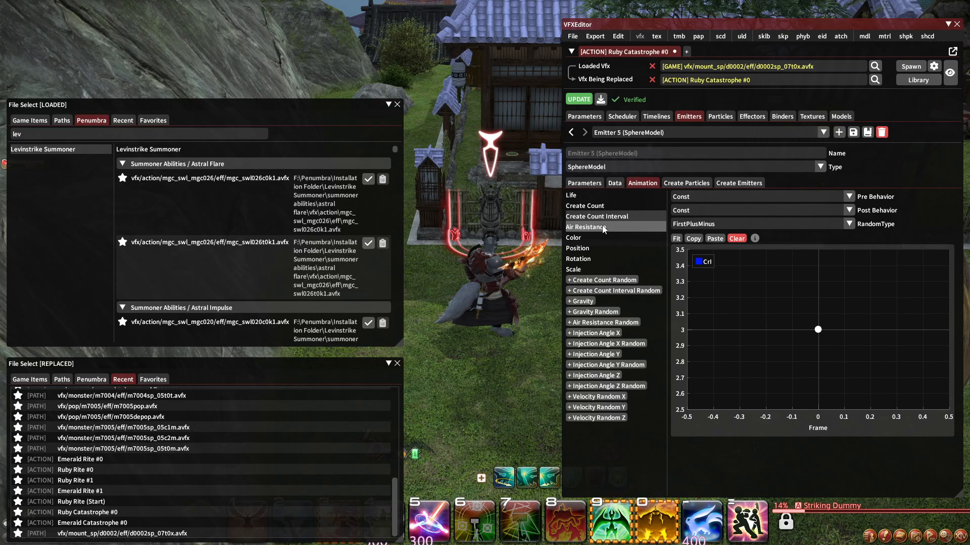
{"action": "left_click", "coordinate": [596, 234]}
{"action": "left_click", "coordinate": [588, 247]}
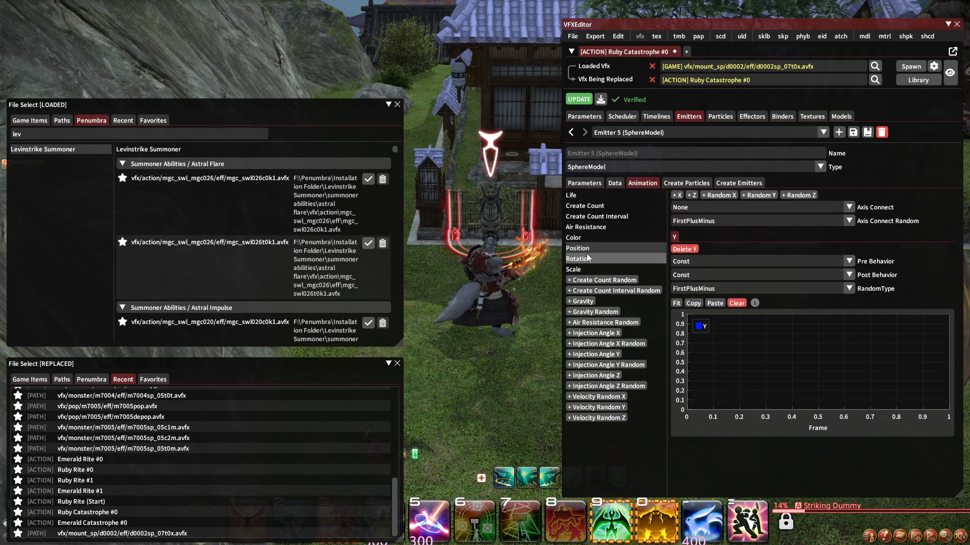
{"action": "left_click", "coordinate": [585, 259]}
{"action": "left_click", "coordinate": [584, 268]}
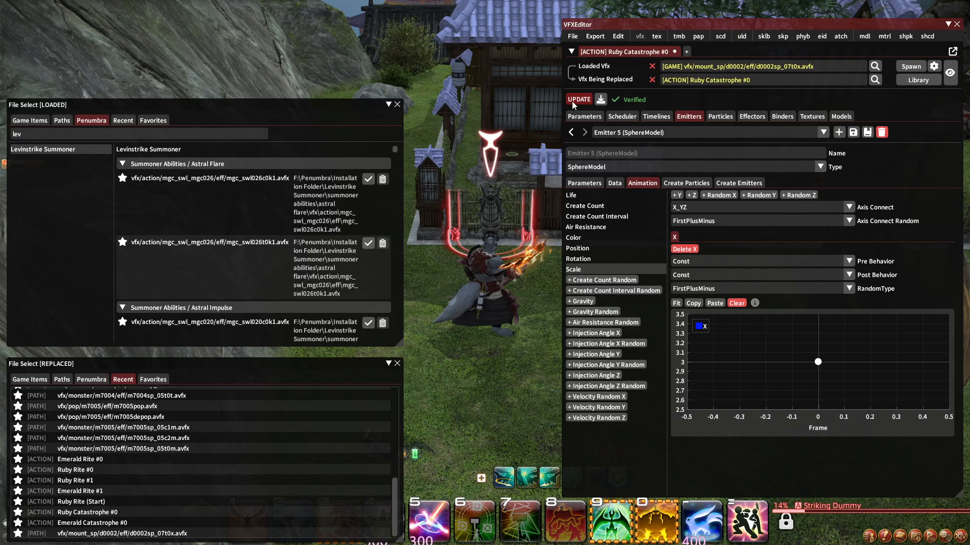
Shift Emitter 5's item in Timeline 0 to run from 0 to 20 and preview the updated effect on the target.
{"action": "left_click", "coordinate": [656, 116]}
{"action": "left_click_drag", "start_coordinate": [814, 232], "coordinate": [728, 245]}
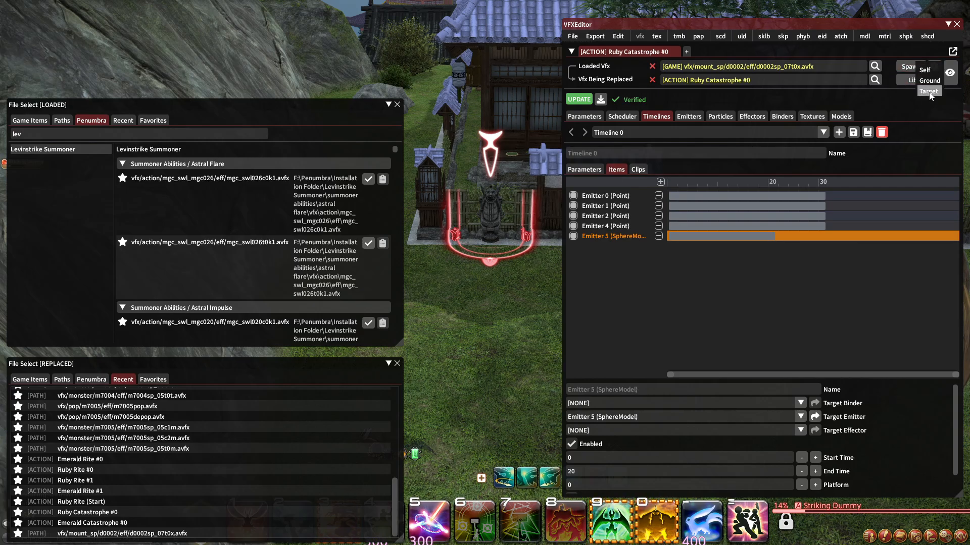
{"action": "left_click", "coordinate": [929, 92]}
{"action": "left_click", "coordinate": [915, 66]}
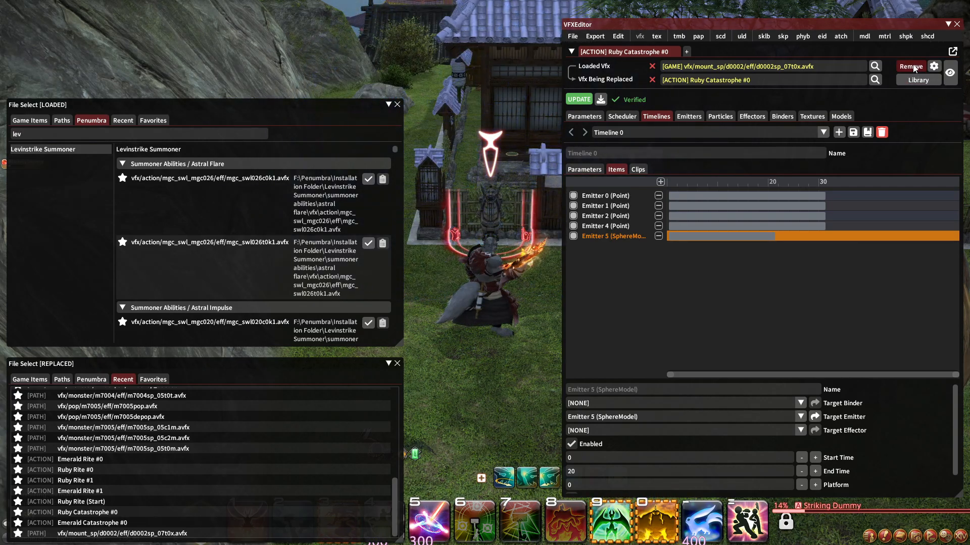
{"action": "left_click", "coordinate": [922, 94]}
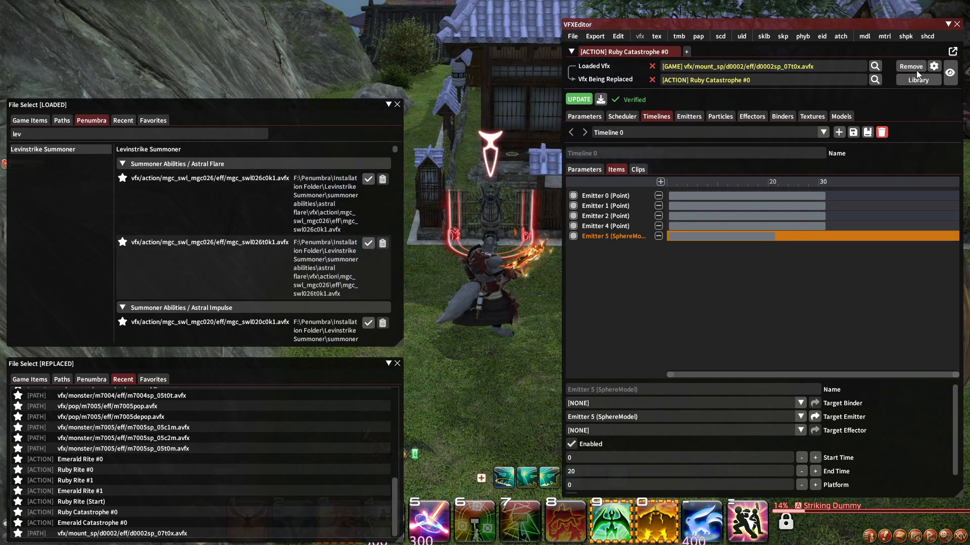
{"action": "left_click", "coordinate": [917, 69]}
{"action": "left_click", "coordinate": [929, 95]}
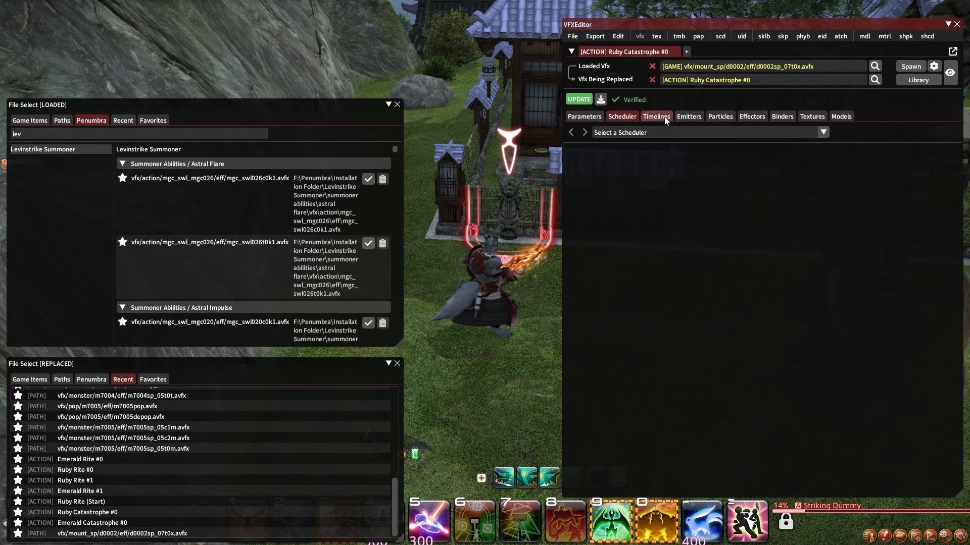
Start exporting Timeline 0 with its dependencies and choose the Timelines folder as the save location.
{"action": "left_click", "coordinate": [600, 99]}
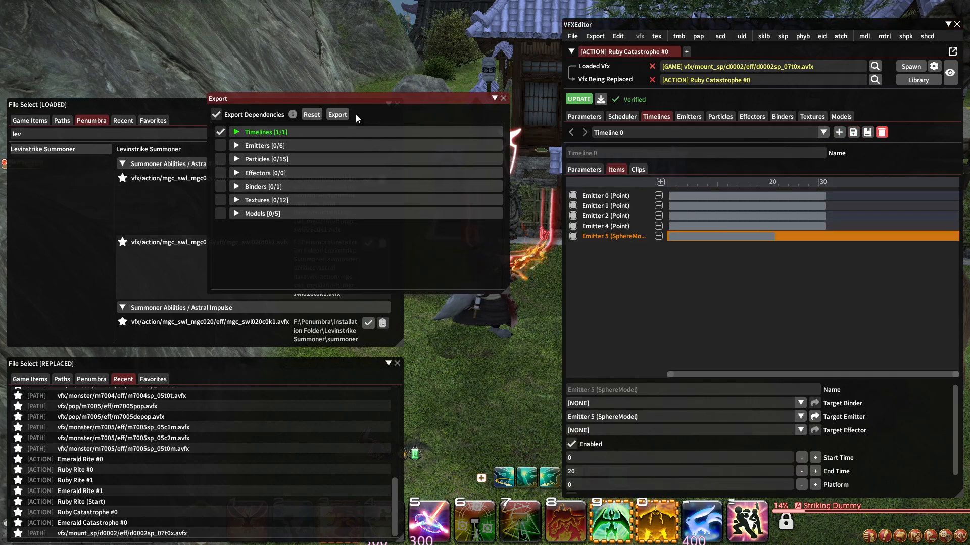
{"action": "left_click", "coordinate": [339, 115]}
{"action": "left_click", "coordinate": [493, 239]}
{"action": "left_click", "coordinate": [493, 381]}
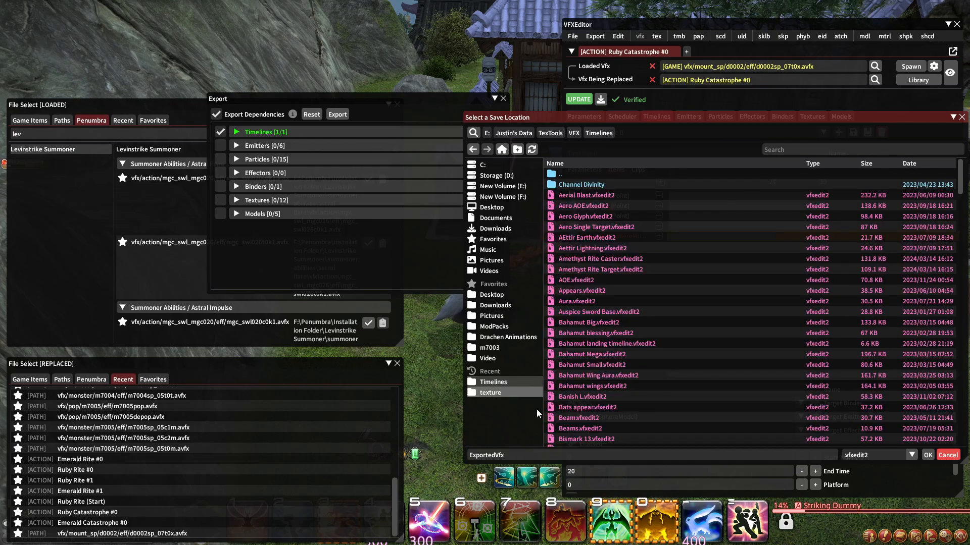
Name the timeline export Amethyst Catastrophe Target and save it as a .vfxedit2 file in the Timelines folder.
{"action": "key", "text": "ctrl+a"}
{"action": "type", "text": "Amehy"}
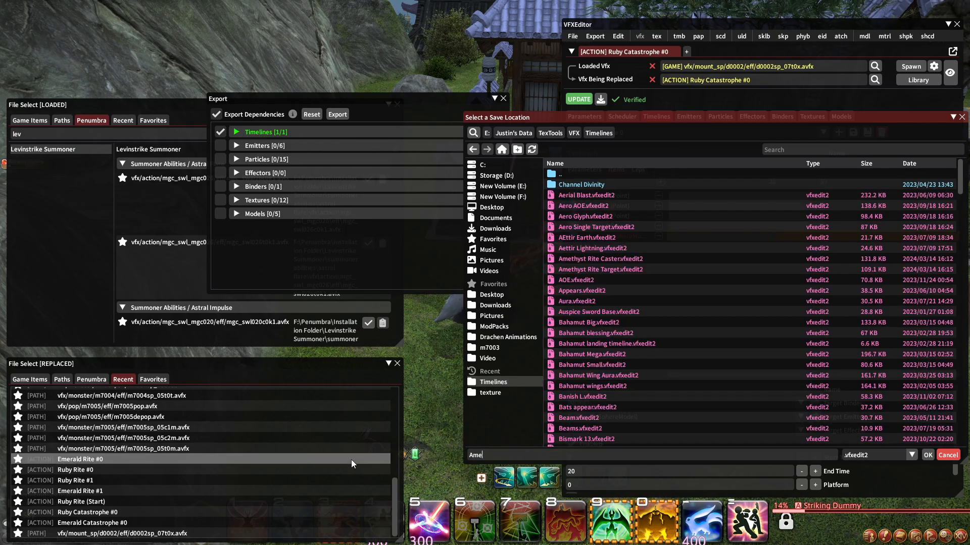
{"action": "key", "text": "BackSpace"}
{"action": "key", "text": "BackSpace"}
{"action": "type", "text": "yt"}
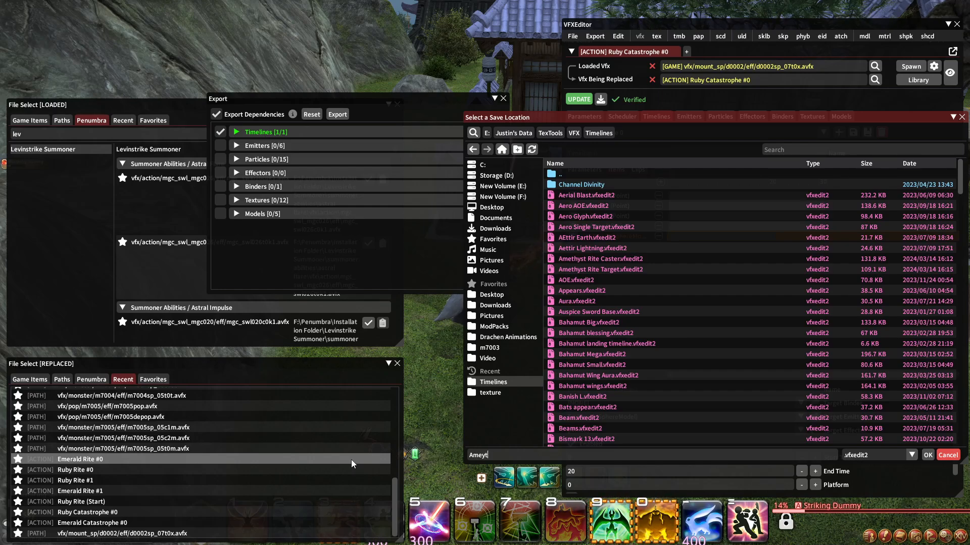
{"action": "key", "text": "BackSpace"}
{"action": "key", "text": "BackSpace"}
{"action": "type", "text": "th"}
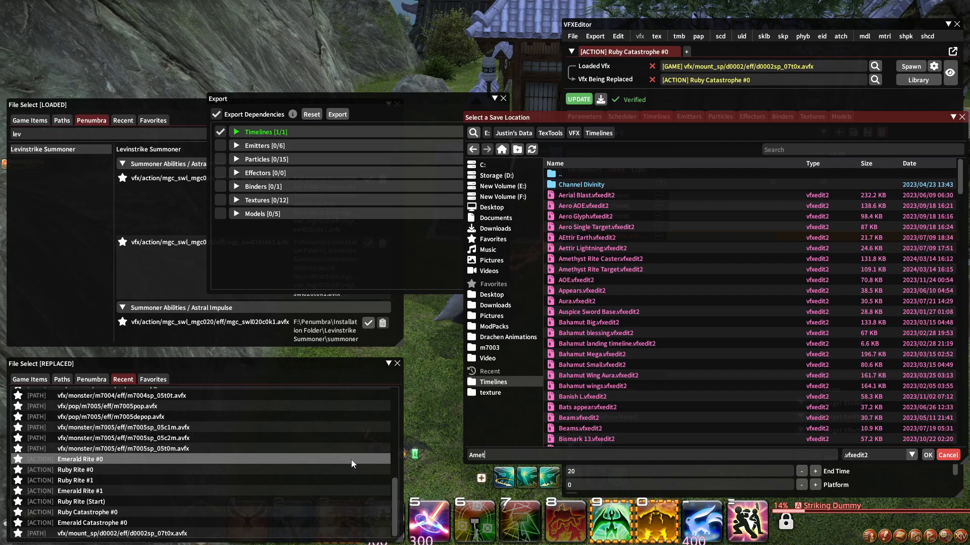
{"action": "type", "text": "yst "}
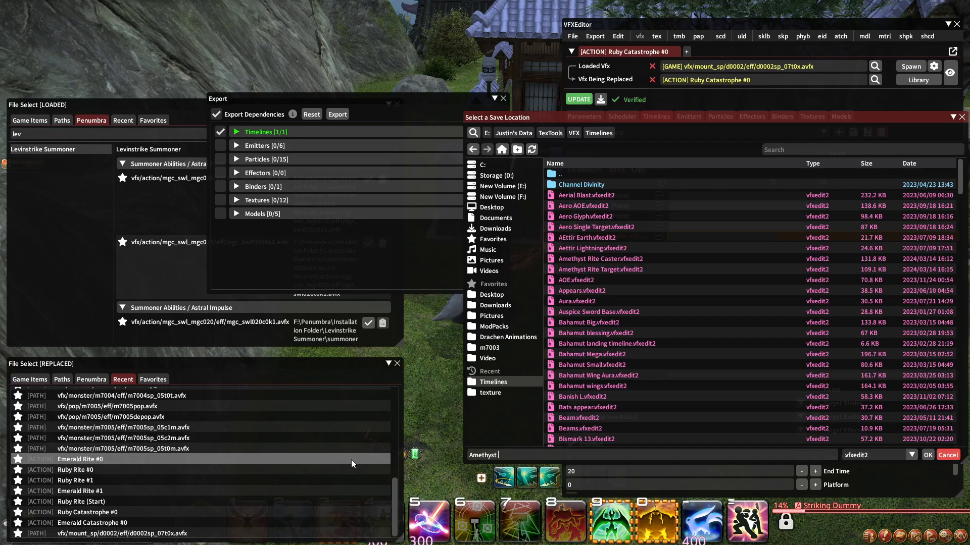
{"action": "type", "text": "Catastrophe T"}
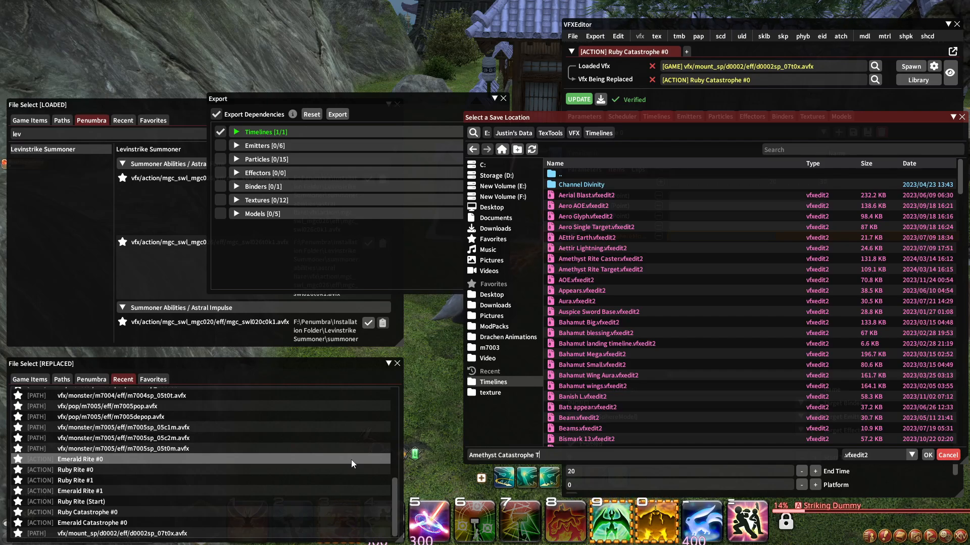
{"action": "type", "text": "arget"}
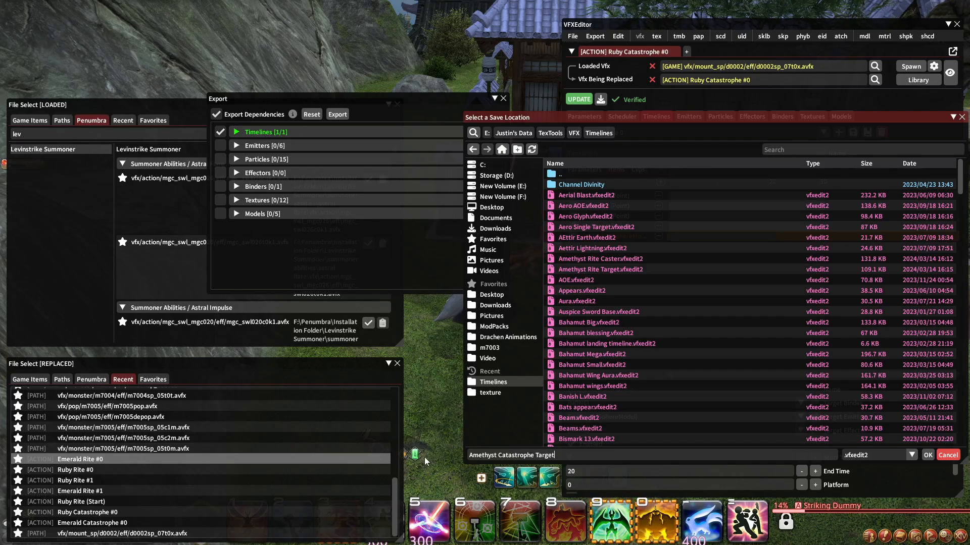
{"action": "left_click", "coordinate": [927, 455]}
{"action": "left_click", "coordinate": [586, 103]}
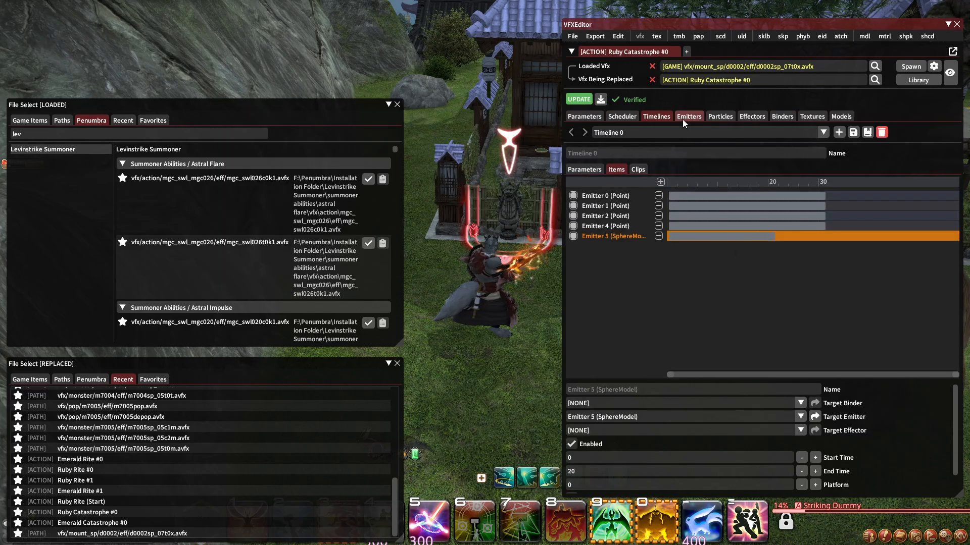
Browse the game item lists for the Ruby Catastrophe action being replaced and the magitek reaper source effects.
{"action": "left_click", "coordinate": [47, 380]}
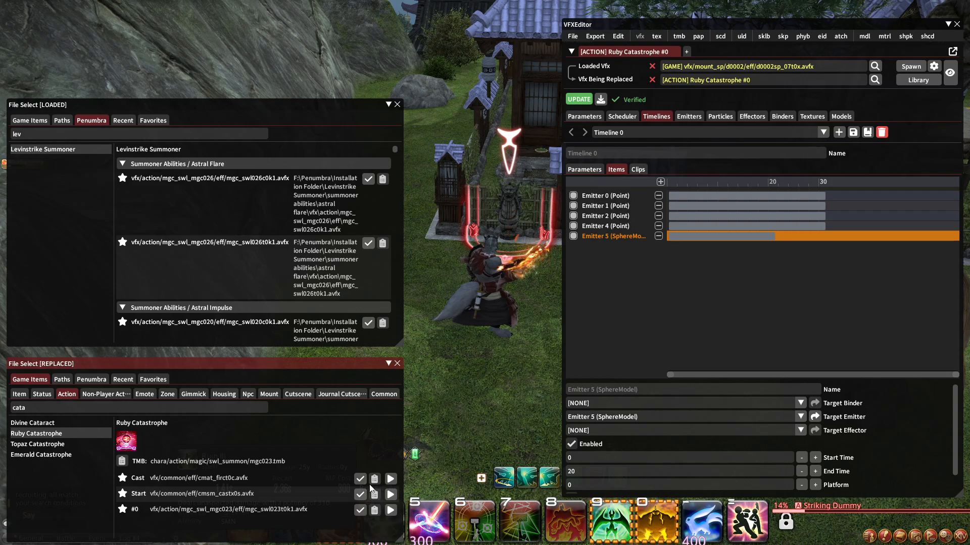
{"action": "left_click", "coordinate": [572, 99]}
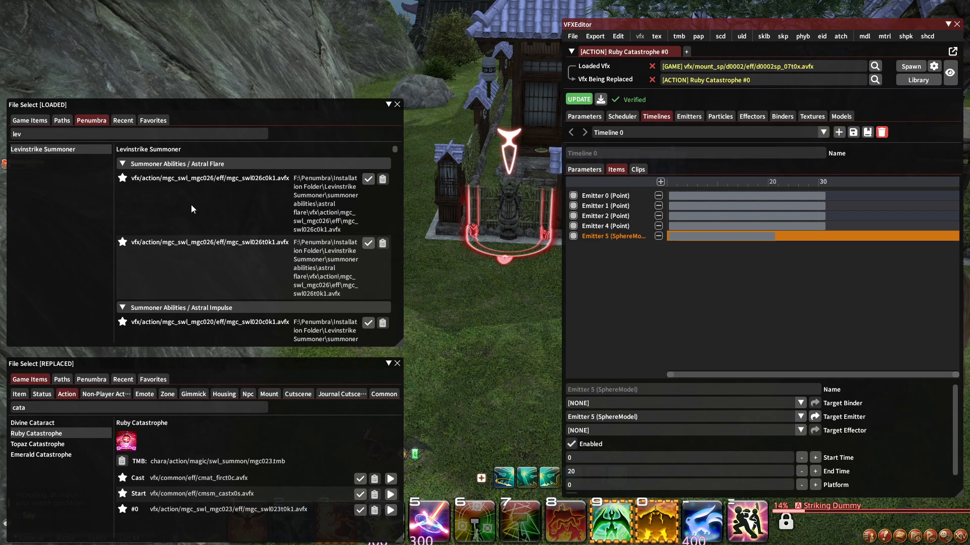
{"action": "left_click", "coordinate": [60, 123]}
{"action": "left_click", "coordinate": [44, 121]}
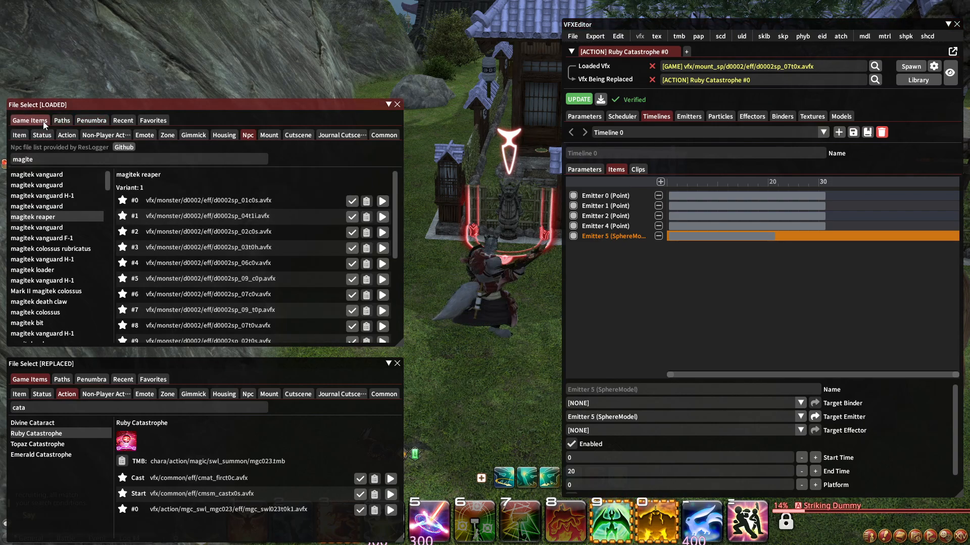
{"action": "left_click", "coordinate": [840, 132]}
{"action": "left_click", "coordinate": [855, 148]}
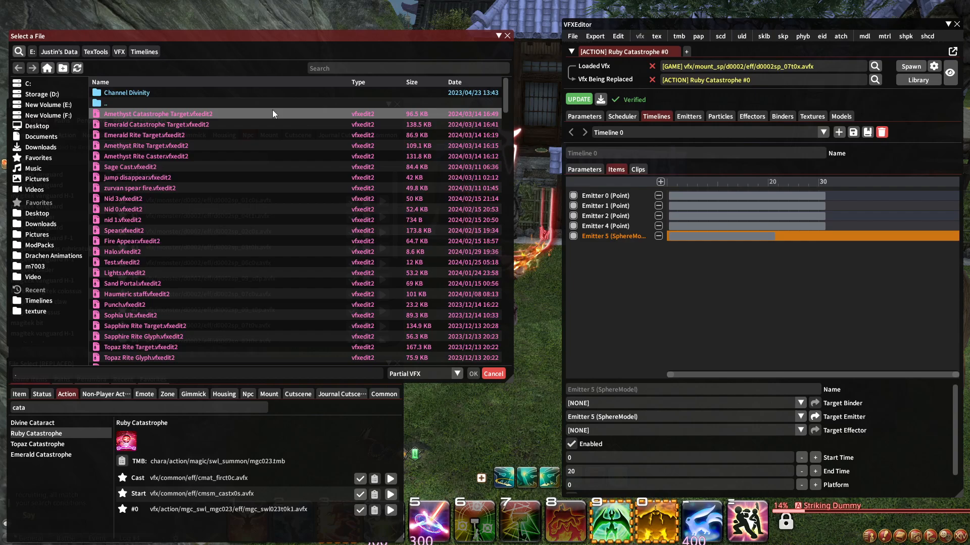
{"action": "left_click", "coordinate": [507, 35]}
Load Levinstrike Summoner's Astral Flare effect mgc_swl026c0k1.avfx from the installed mods and open the items of Timeline 0.
{"action": "left_click", "coordinate": [91, 120]}
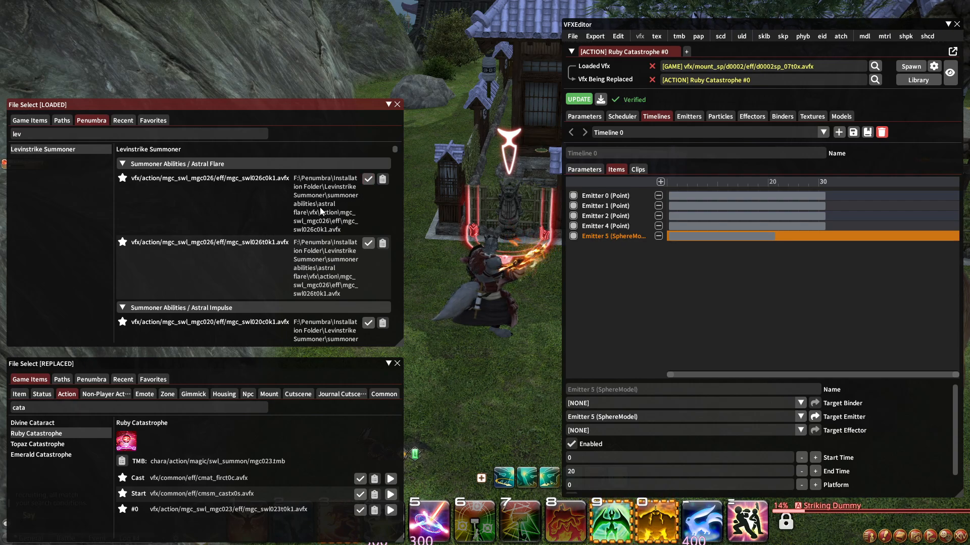
{"action": "left_click", "coordinate": [368, 180]}
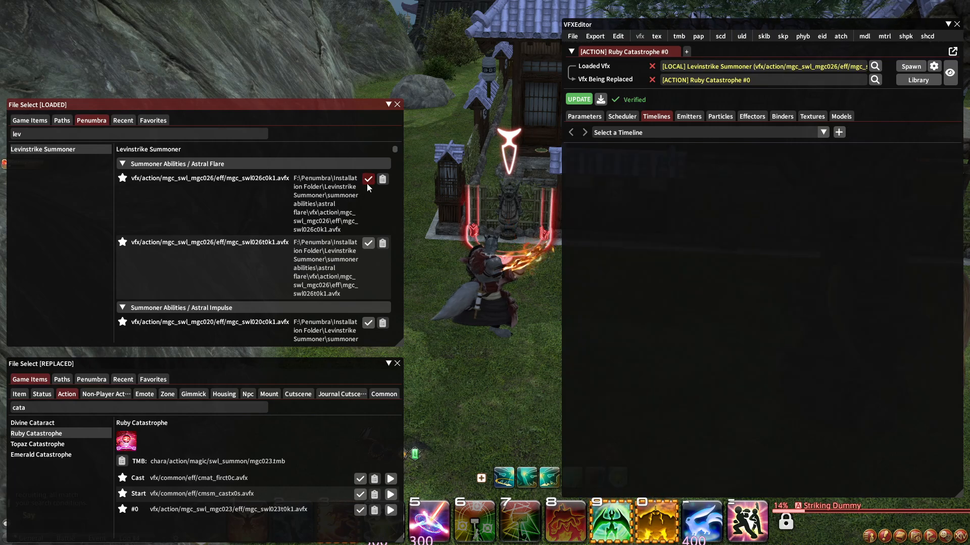
{"action": "left_click", "coordinate": [694, 133]}
{"action": "left_click", "coordinate": [645, 147]}
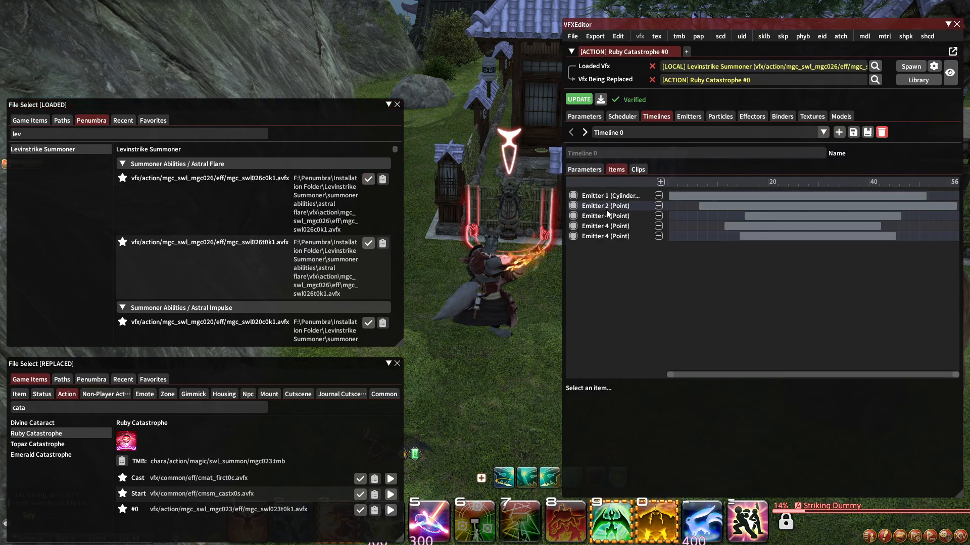
Examine the loaded effect's Scheduler 0 triggers and the emitter items in Timeline 1.
{"action": "left_click", "coordinate": [621, 116]}
{"action": "left_click", "coordinate": [626, 133]}
{"action": "left_click", "coordinate": [626, 146]}
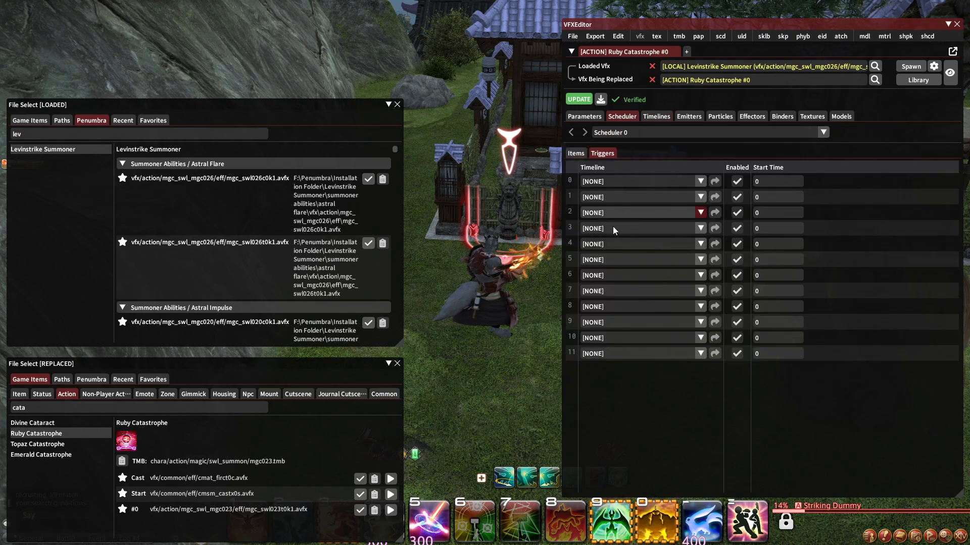
{"action": "left_click", "coordinate": [656, 117]}
{"action": "left_click", "coordinate": [644, 133]}
{"action": "left_click", "coordinate": [626, 152]}
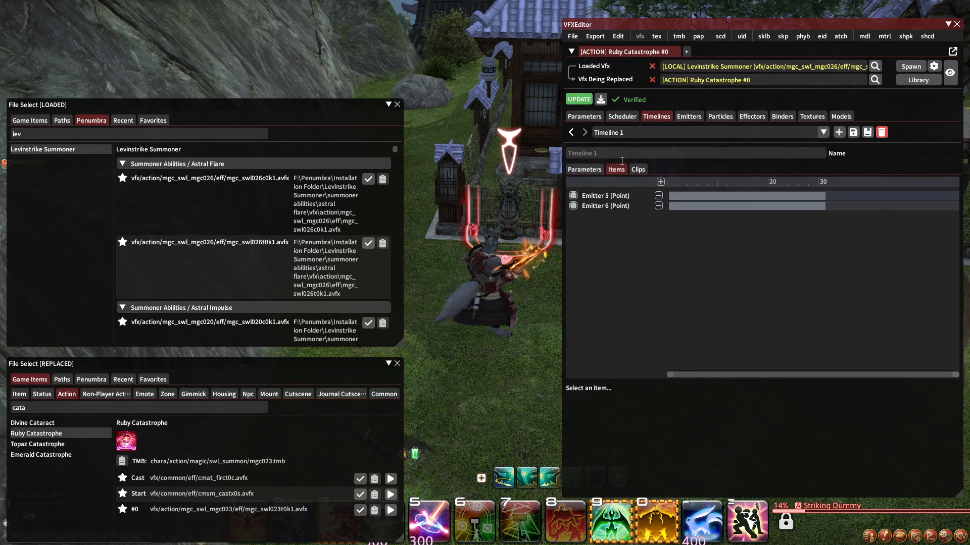
Examine the Emitter 5 and Emitter 6 items of Timeline 1 and the goal position properties of Binder 1 (Linear).
{"action": "left_click", "coordinate": [606, 195]}
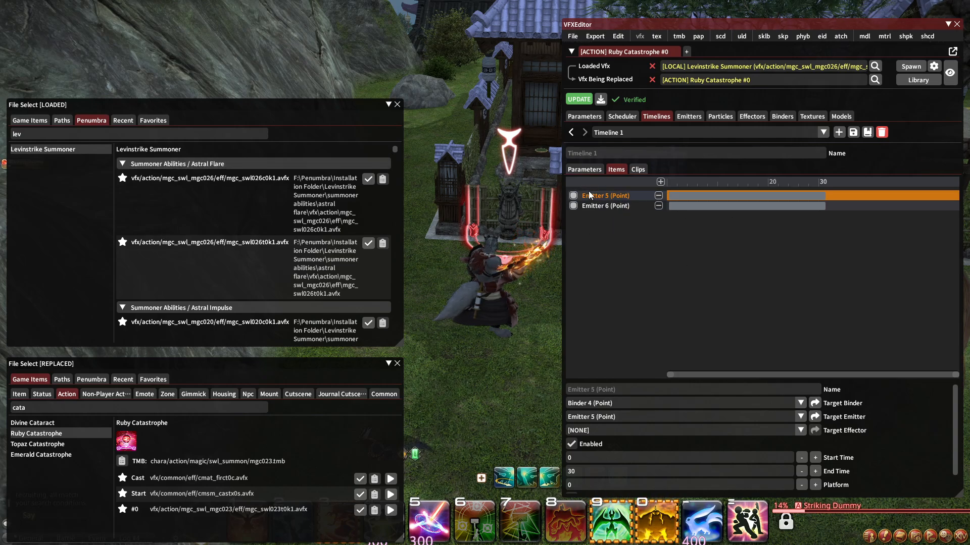
{"action": "left_click", "coordinate": [597, 205]}
{"action": "left_click", "coordinate": [601, 194]}
{"action": "left_click", "coordinate": [602, 205]}
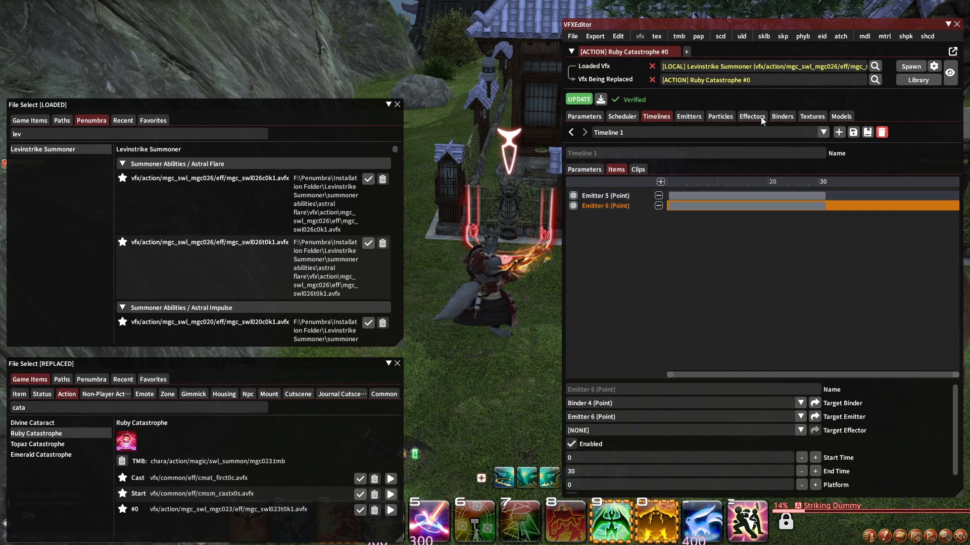
{"action": "left_click", "coordinate": [781, 117]}
{"action": "left_click", "coordinate": [734, 133]}
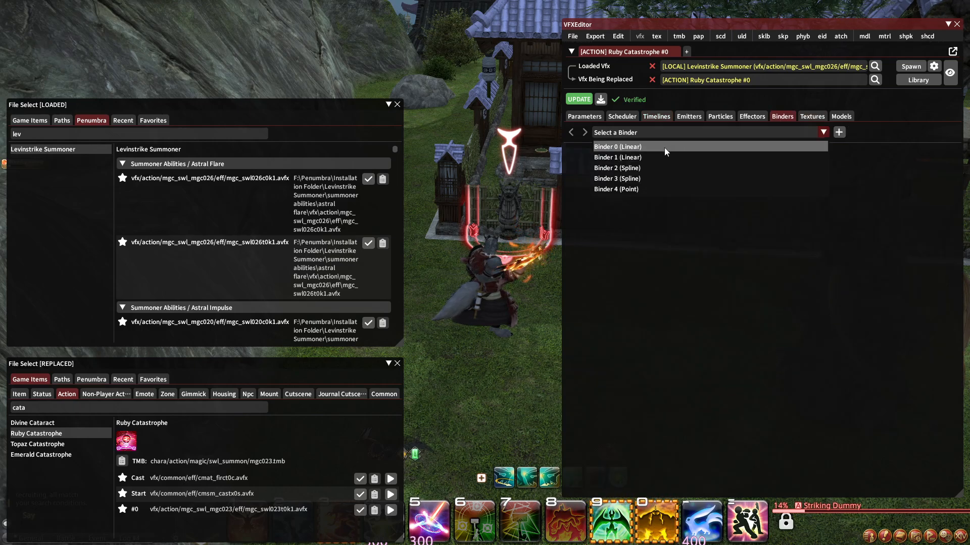
{"action": "left_click", "coordinate": [637, 157]}
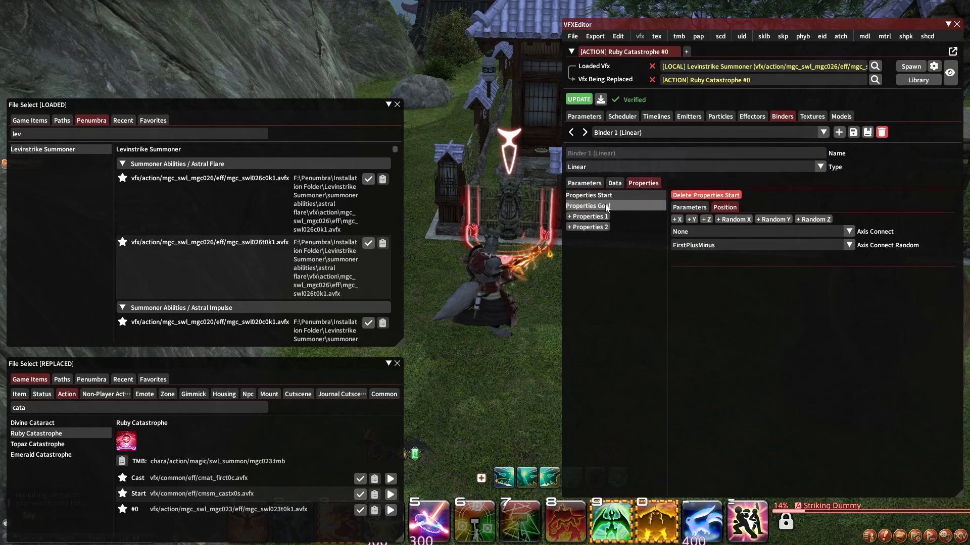
{"action": "left_click", "coordinate": [630, 206]}
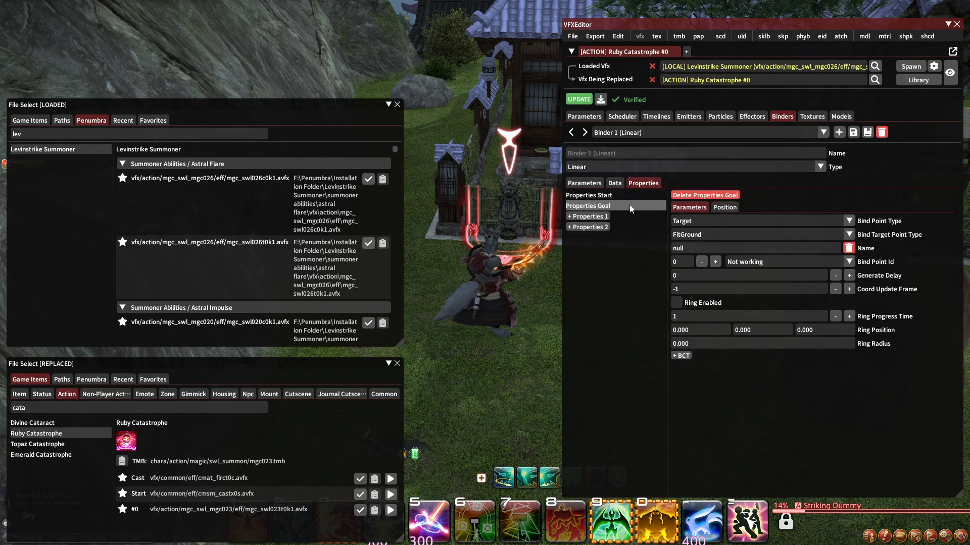
{"action": "left_click", "coordinate": [724, 207]}
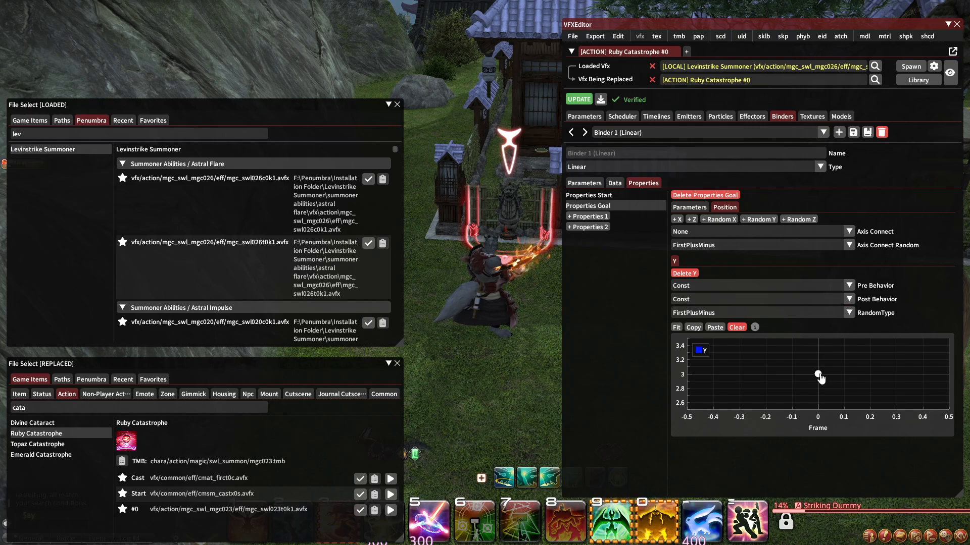
{"action": "left_click", "coordinate": [584, 116]}
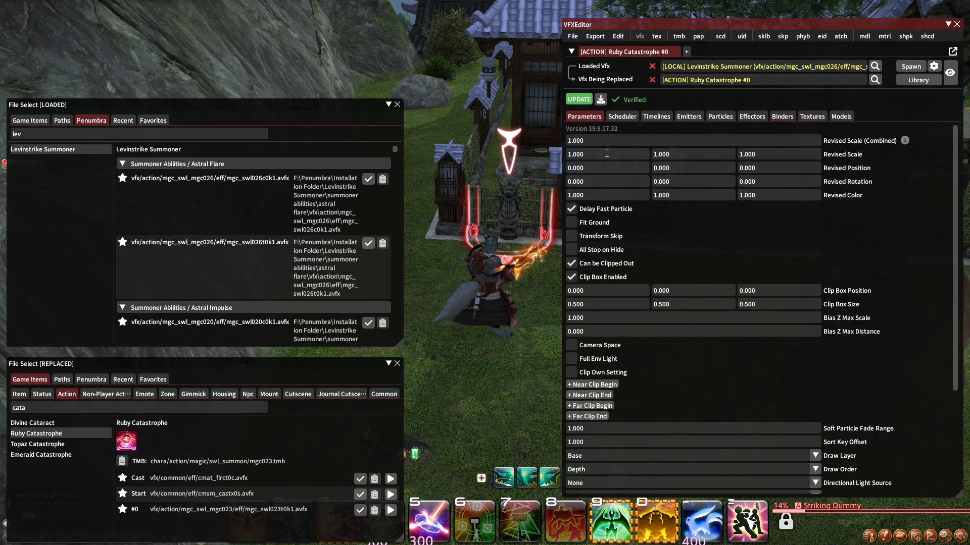
Compare the scheduler's timeline start times with the binders and timings of the emitter items in Timeline 0.
{"action": "left_click", "coordinate": [662, 116]}
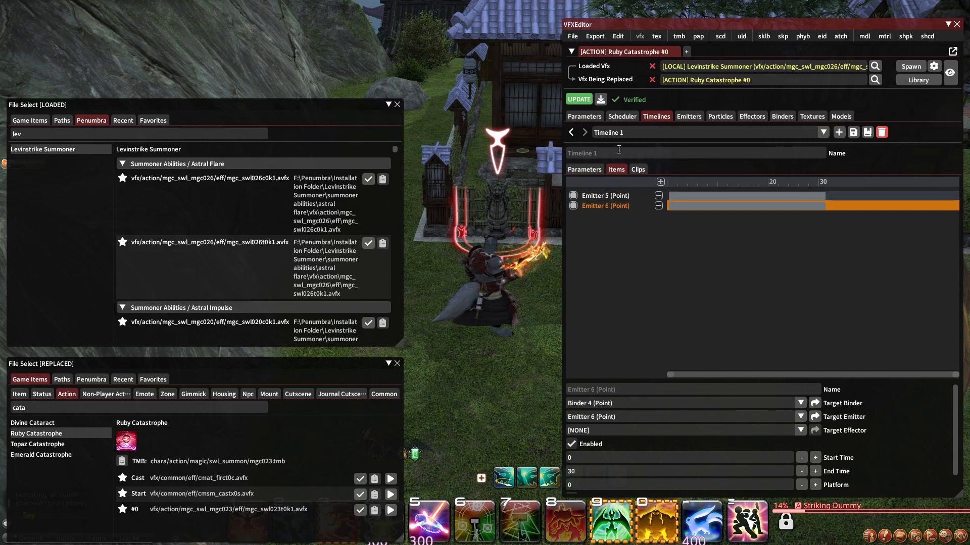
{"action": "left_click", "coordinate": [622, 116]}
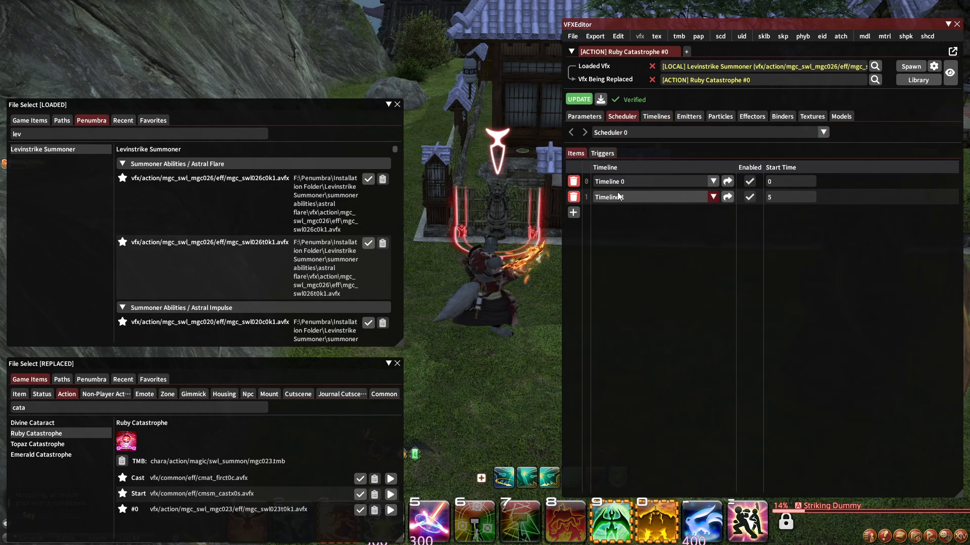
{"action": "left_click", "coordinate": [656, 116]}
{"action": "left_click", "coordinate": [648, 133]}
{"action": "left_click", "coordinate": [620, 150]}
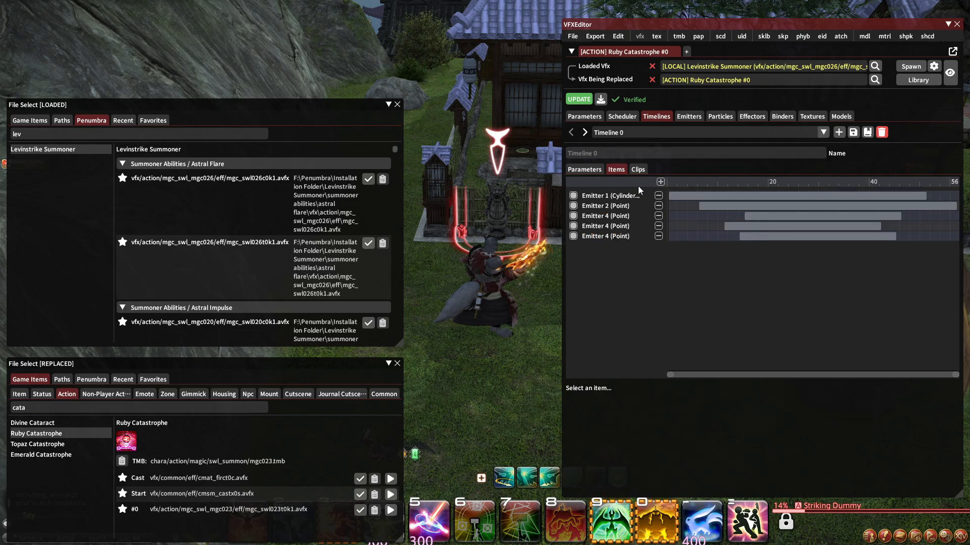
{"action": "left_click", "coordinate": [626, 196]}
{"action": "left_click", "coordinate": [618, 206]}
{"action": "left_click", "coordinate": [611, 216]}
{"action": "left_click", "coordinate": [608, 236]}
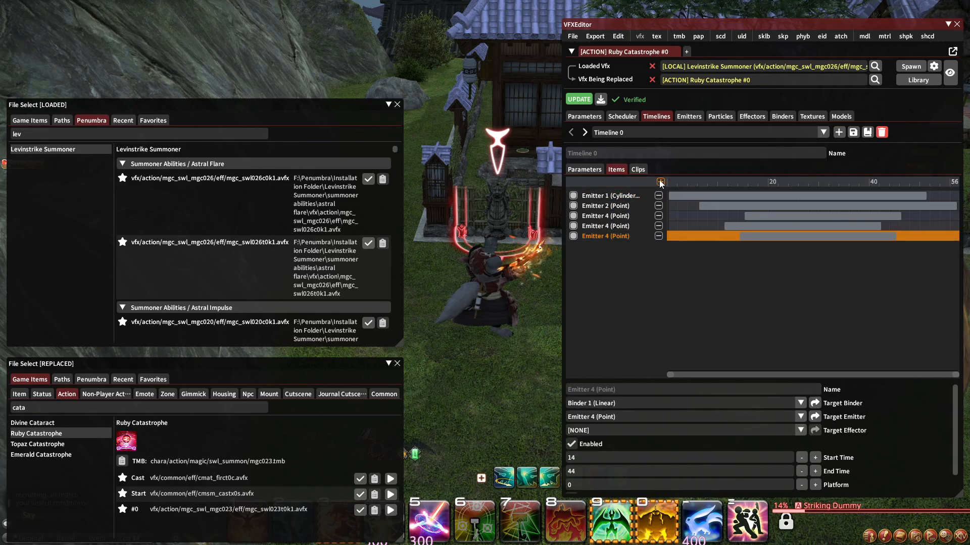
Add two items to Timeline 0, targeting Emitter 5 (Point) and Emitter 6 (Point).
{"action": "left_click", "coordinate": [660, 181]}
{"action": "left_click", "coordinate": [660, 182]}
{"action": "left_click", "coordinate": [597, 246]}
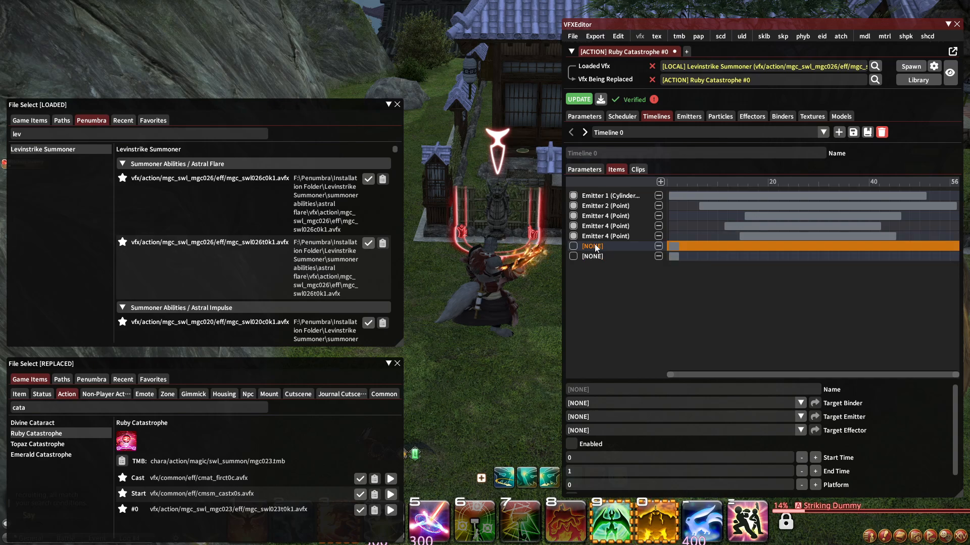
{"action": "left_click", "coordinate": [614, 417]}
{"action": "left_click", "coordinate": [605, 467]}
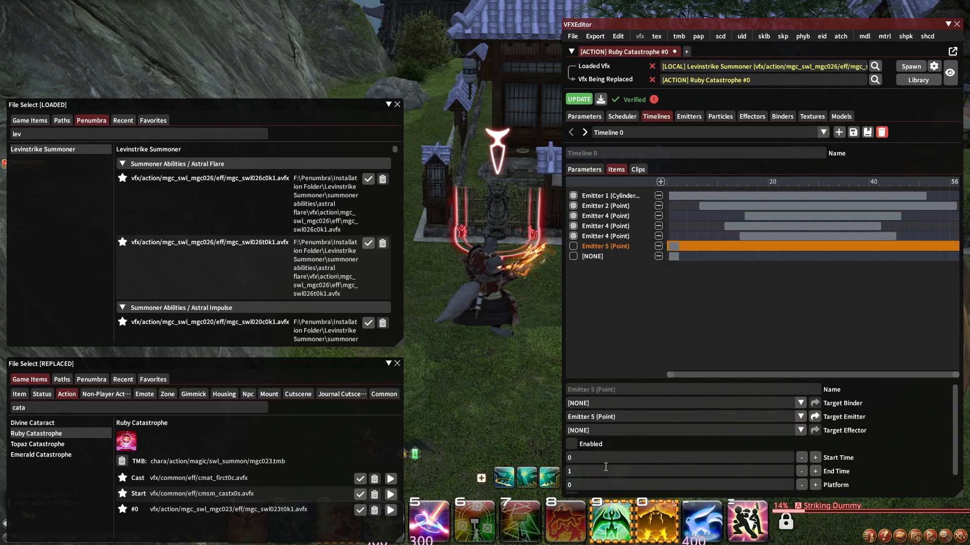
{"action": "left_click", "coordinate": [602, 257]}
{"action": "left_click", "coordinate": [613, 418]}
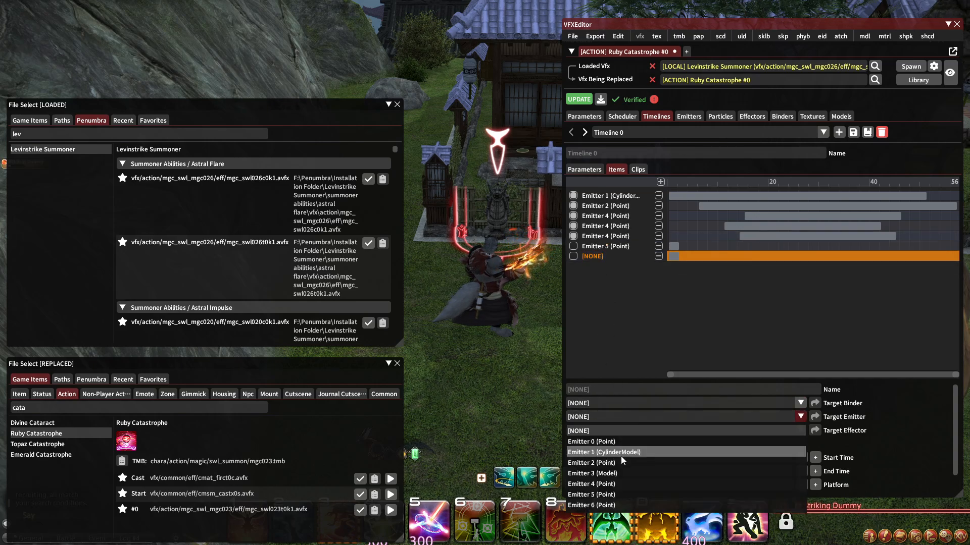
{"action": "left_click", "coordinate": [602, 503]}
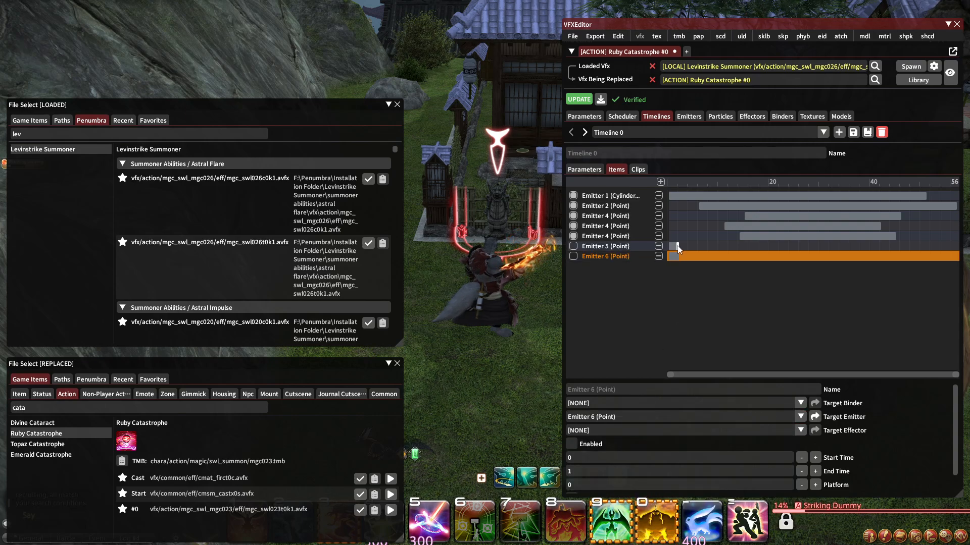
Extend the new Emitter 5 and Emitter 6 items to end at 30 and enable both.
{"action": "left_click_drag", "start_coordinate": [680, 247], "coordinate": [827, 251]}
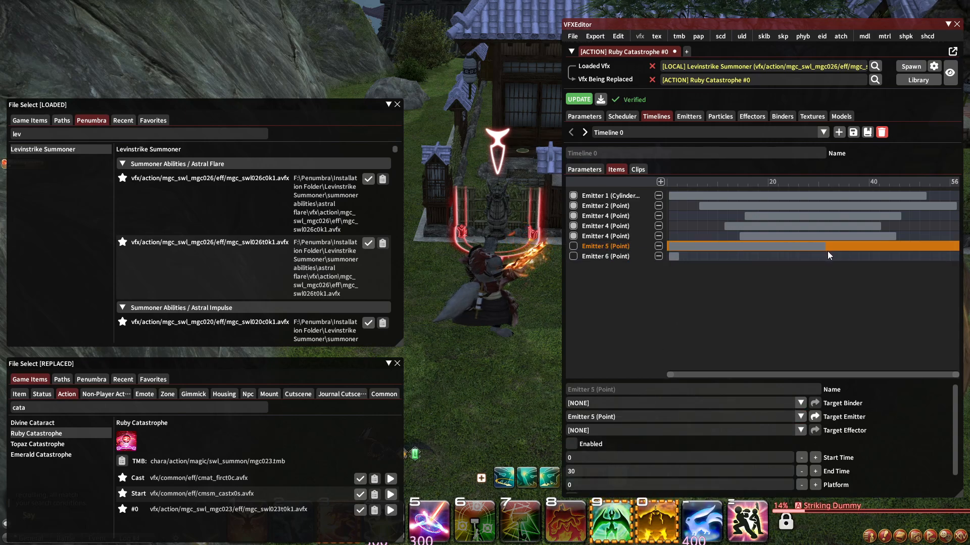
{"action": "left_click_drag", "start_coordinate": [678, 256], "coordinate": [828, 266]}
{"action": "left_click", "coordinate": [574, 256]}
{"action": "left_click", "coordinate": [574, 246]}
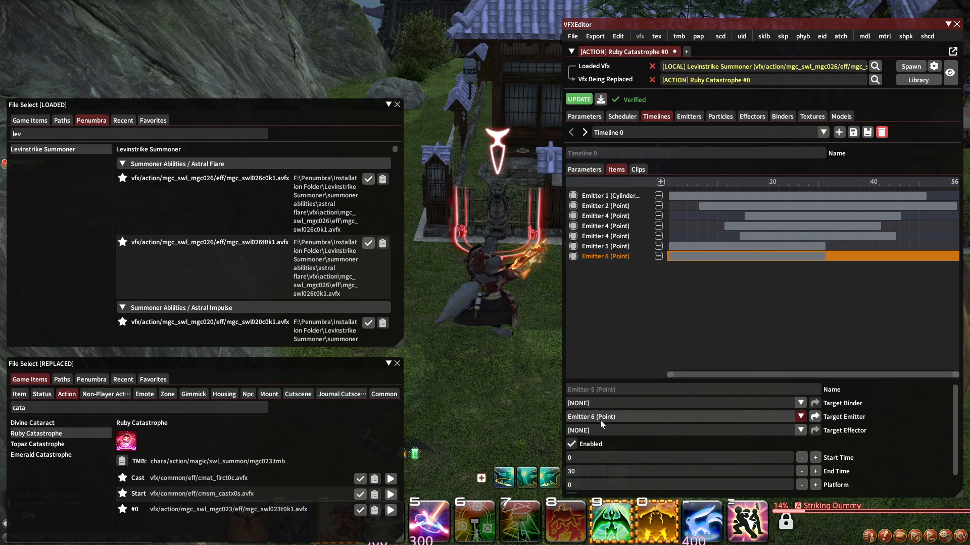
Set the target binder of the new Emitter 6 and Emitter 5 items to Binder 4 (Point).
{"action": "left_click", "coordinate": [598, 407]}
{"action": "left_click", "coordinate": [596, 471]}
{"action": "left_click", "coordinate": [620, 247]}
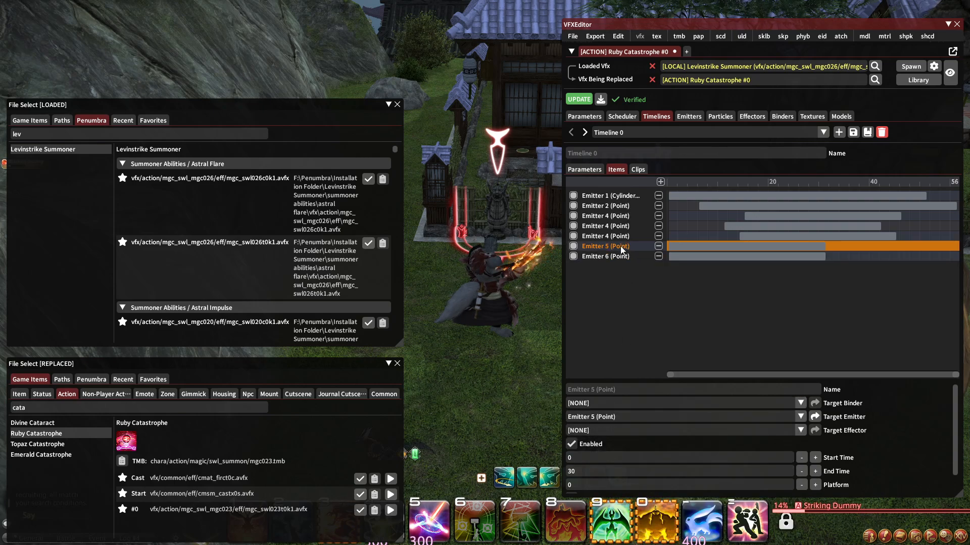
{"action": "left_click", "coordinate": [598, 403]}
{"action": "left_click", "coordinate": [596, 471]}
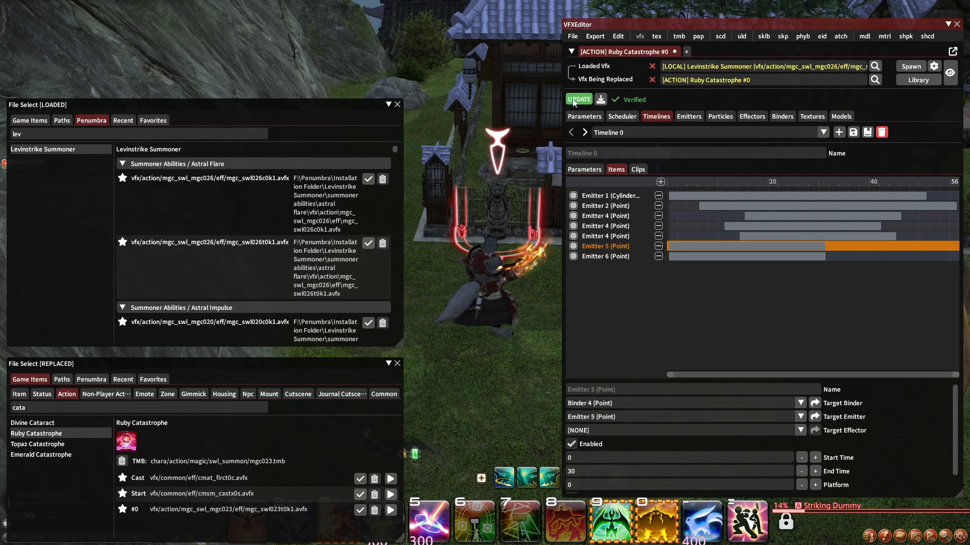
Update the effect, run Clean Up on it, and update it again.
{"action": "left_click", "coordinate": [574, 99]}
{"action": "left_click", "coordinate": [617, 37]}
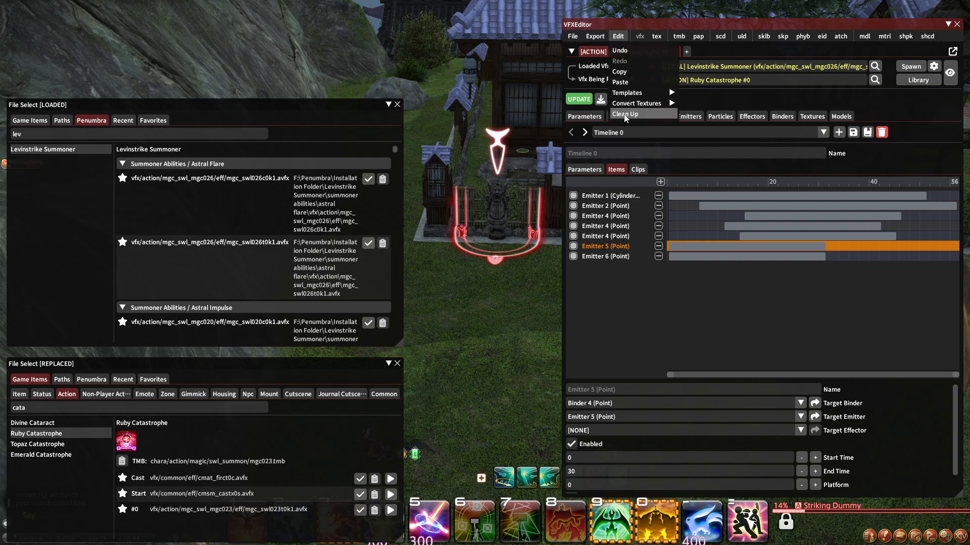
{"action": "left_click", "coordinate": [637, 115]}
{"action": "left_click", "coordinate": [618, 37]}
{"action": "left_click", "coordinate": [637, 101]}
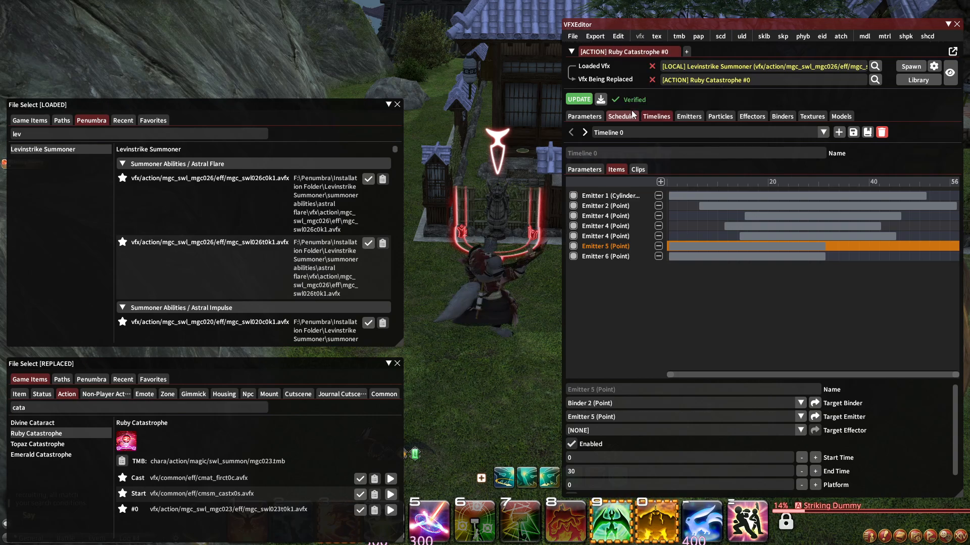
{"action": "left_click", "coordinate": [577, 100]}
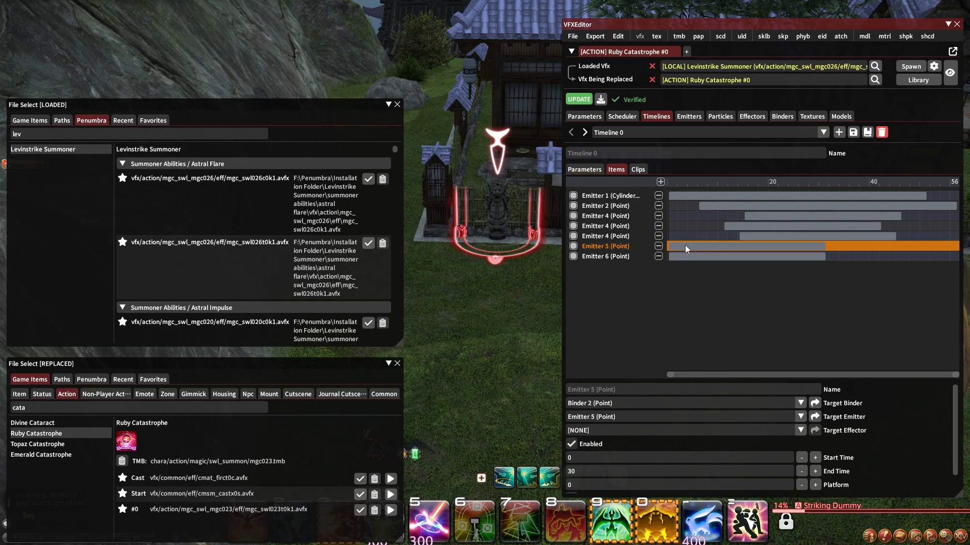
Shift the Emitter 5 and Emitter 6 items in Timeline 0 to run from 5 to 35, and update the effect.
{"action": "left_click_drag", "start_coordinate": [685, 244], "coordinate": [726, 257]}
{"action": "left_click", "coordinate": [584, 100]}
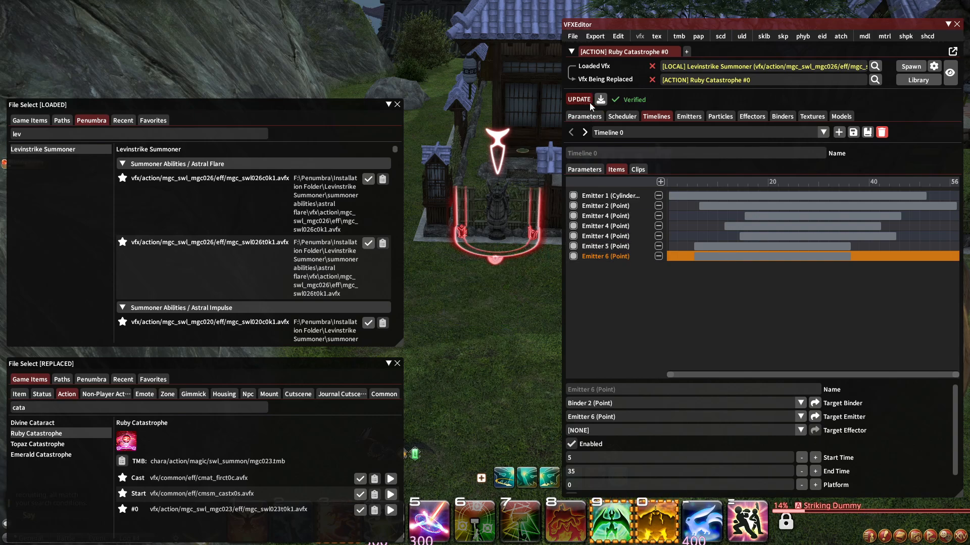
Check the item timing in Timeline 1 and the scheduler start times against Timeline 0.
{"action": "left_click", "coordinate": [638, 133]}
{"action": "left_click", "coordinate": [624, 156]}
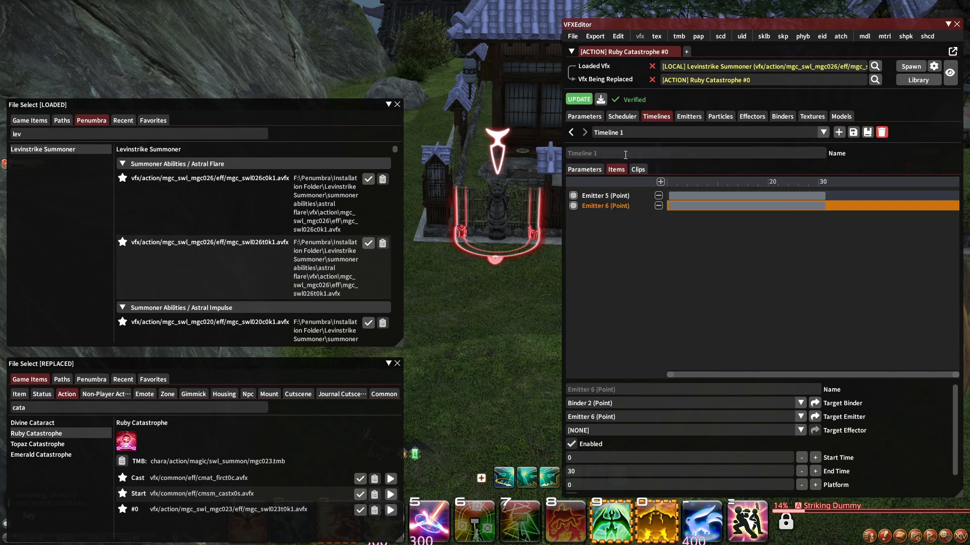
{"action": "left_click", "coordinate": [629, 118]}
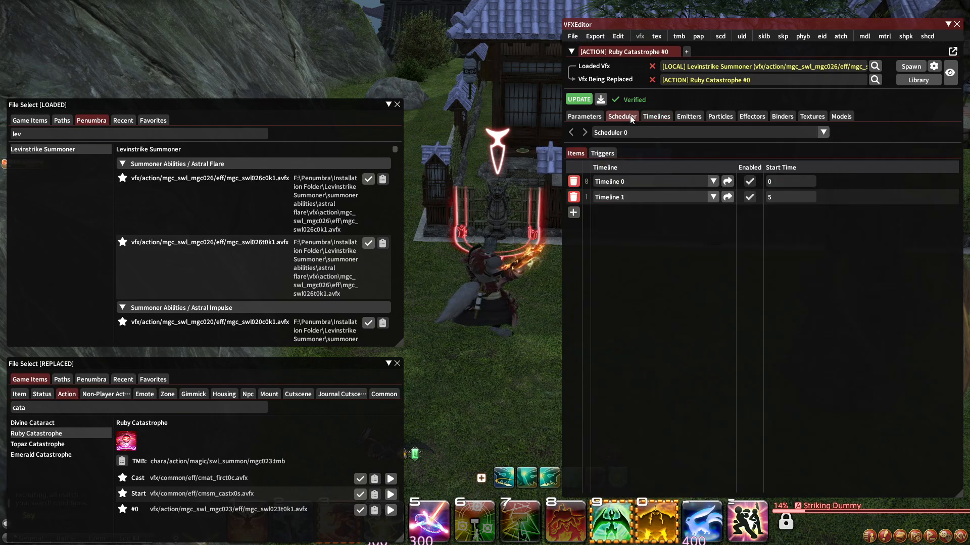
{"action": "left_click", "coordinate": [638, 131]}
{"action": "left_click", "coordinate": [656, 117]}
{"action": "left_click", "coordinate": [661, 117]}
{"action": "left_click", "coordinate": [651, 133]}
{"action": "left_click", "coordinate": [624, 144]}
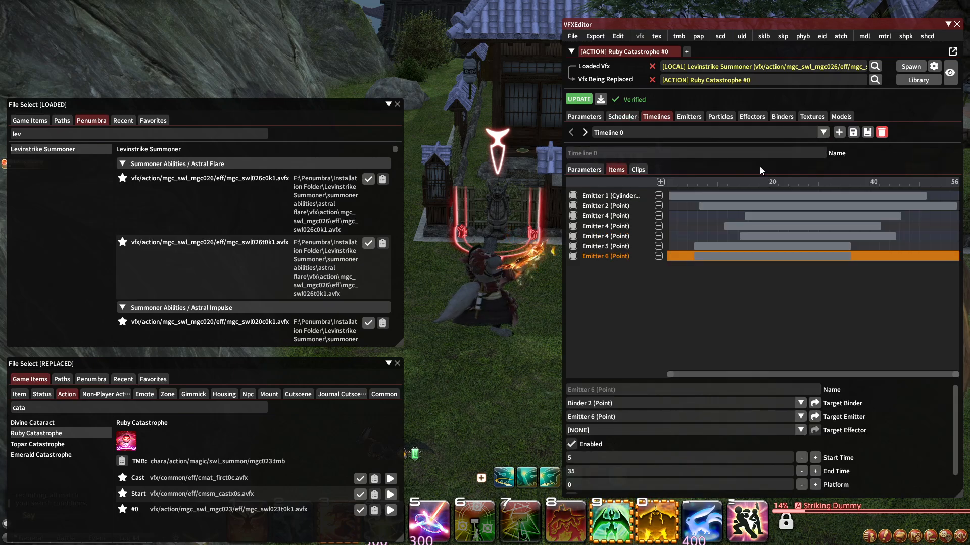
Export Timeline 0 with its dependencies to the Timelines folder as "Amethyst Catastrophe Caster" in vfxedit2 format.
{"action": "left_click", "coordinate": [852, 133]}
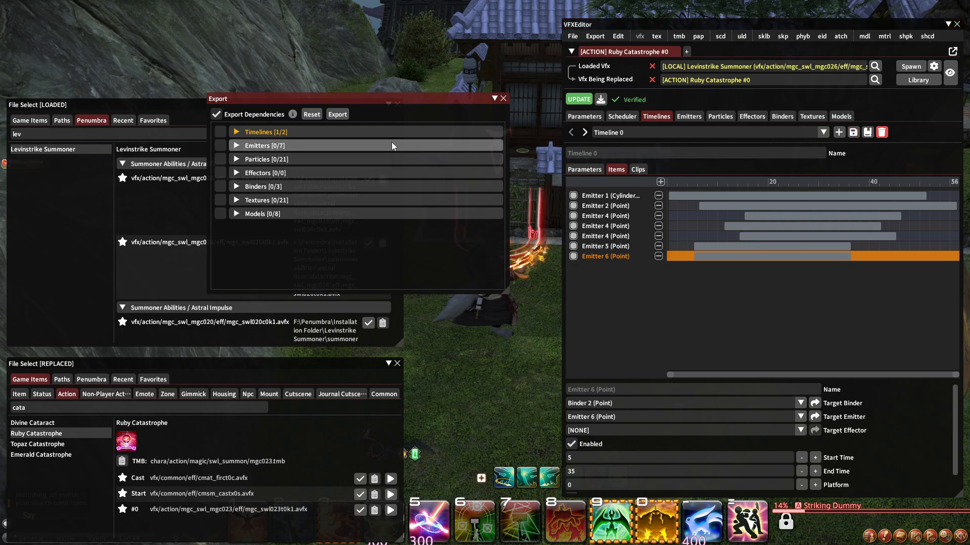
{"action": "left_click", "coordinate": [337, 114]}
{"action": "left_click_drag", "start_coordinate": [505, 455], "coordinate": [429, 457]}
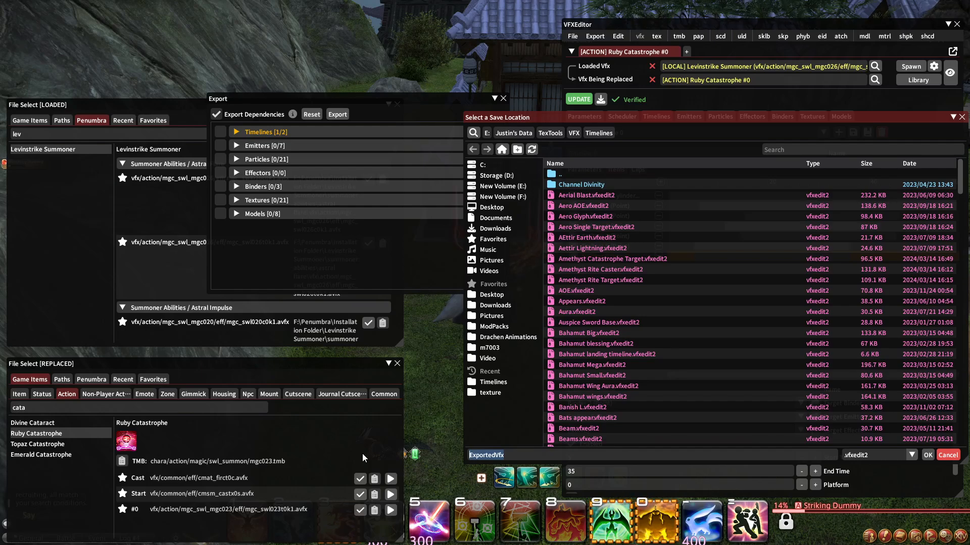
{"action": "type", "text": "AM"}
{"action": "key", "text": "BackSpace"}
{"action": "type", "text": "m"}
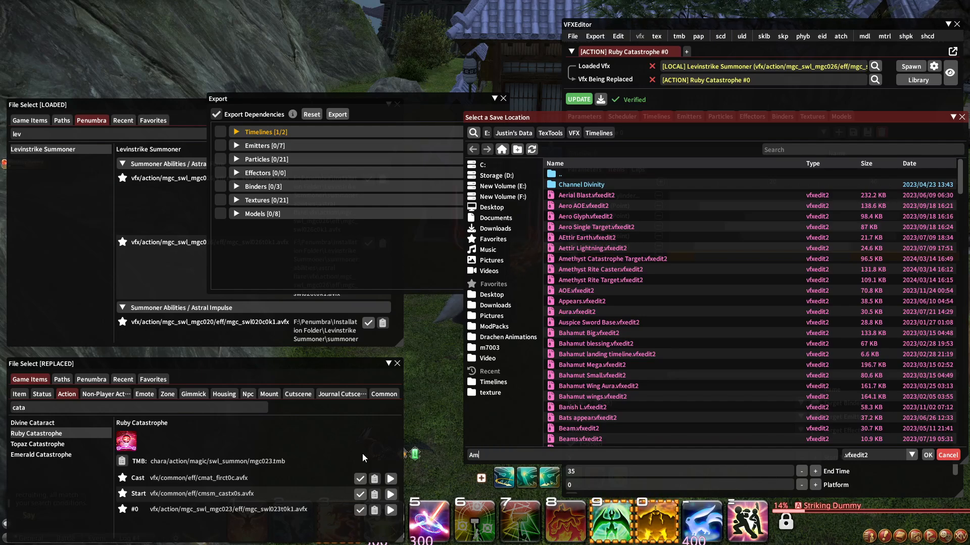
{"action": "type", "text": "ethyst Catas"}
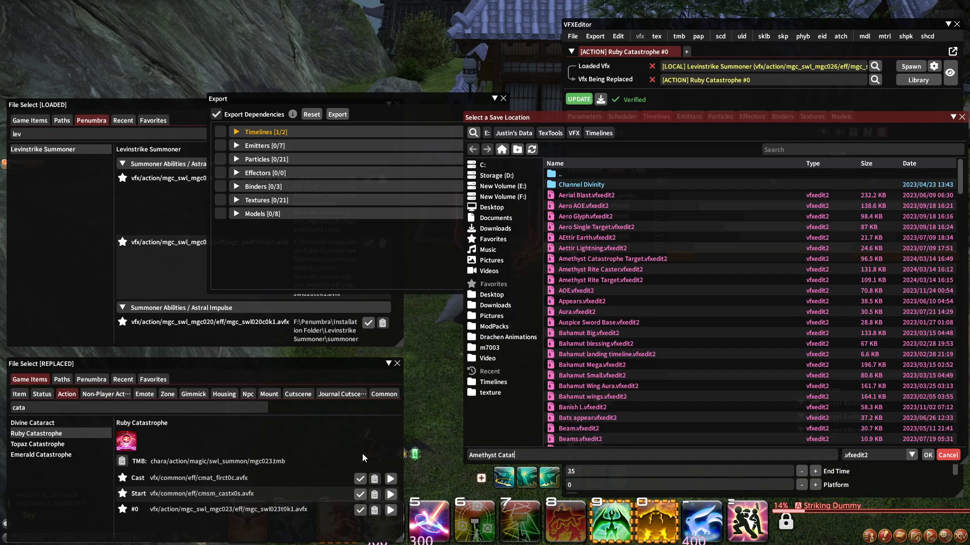
{"action": "type", "text": "trophe Tar"}
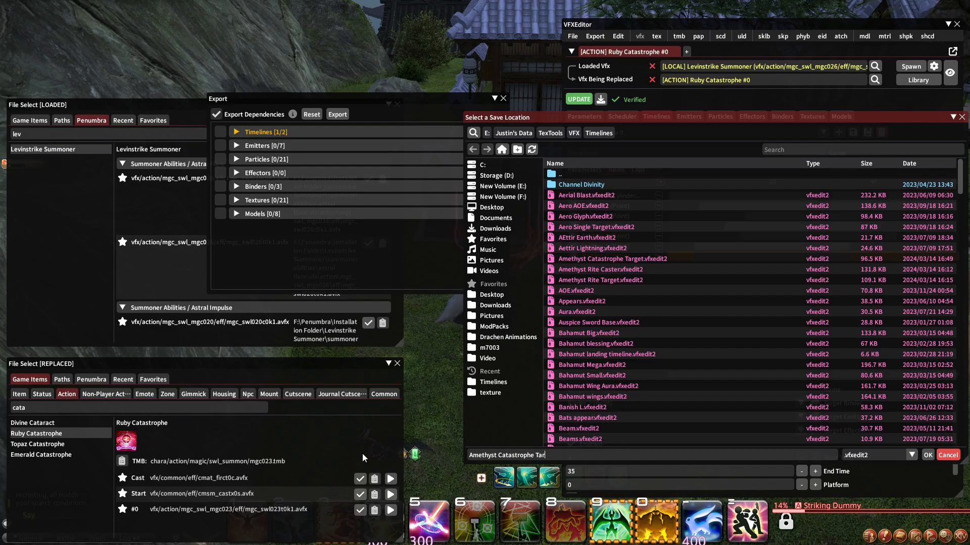
{"action": "key", "text": "BackSpace"}
{"action": "key", "text": "BackSpace"}
{"action": "key", "text": "BackSpace"}
{"action": "type", "text": "Caster"}
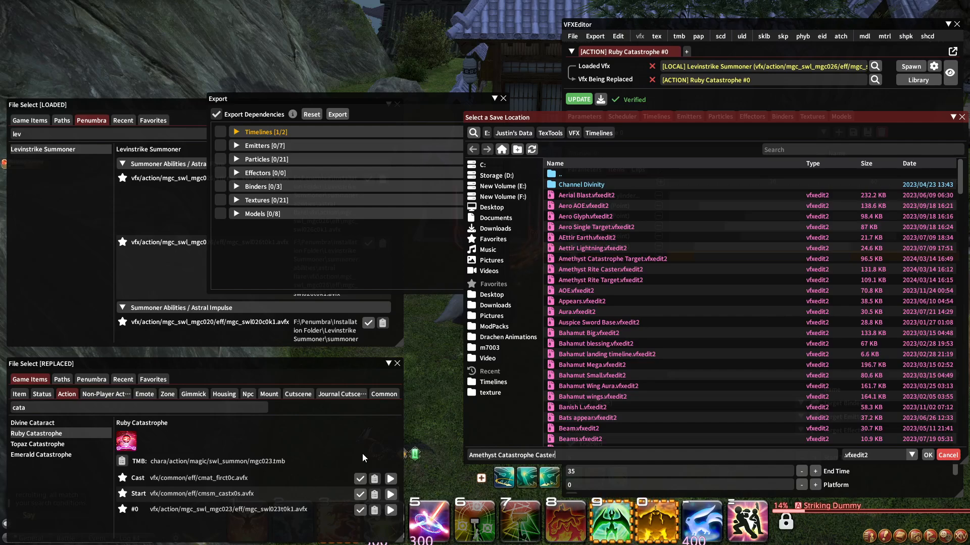
{"action": "left_click", "coordinate": [927, 456]}
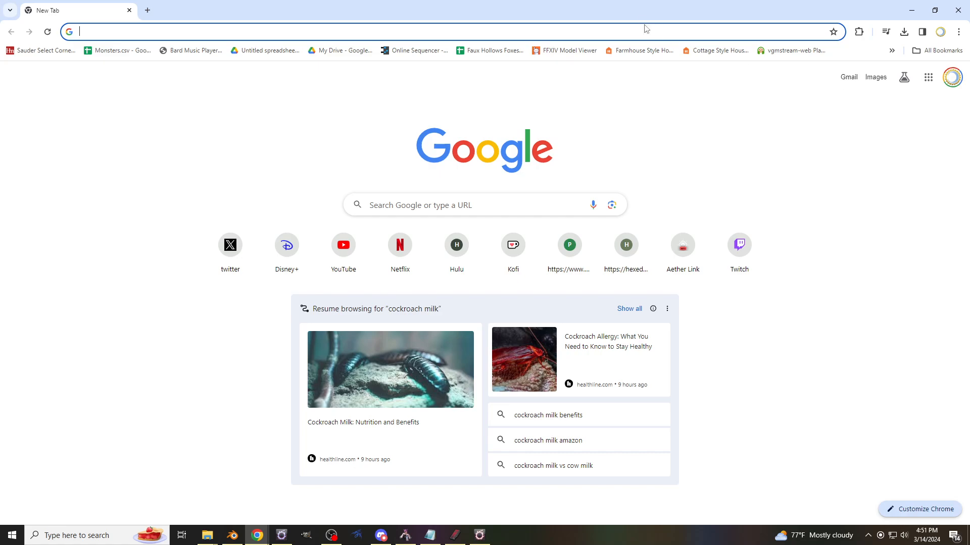
{"action": "left_click_drag", "start_coordinate": [645, 9], "coordinate": [969, 106]}
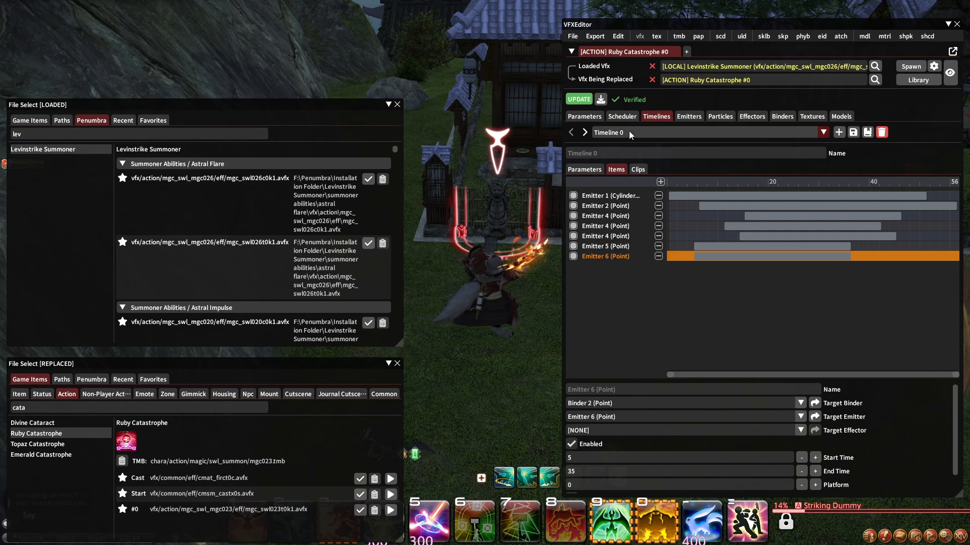
{"action": "left_click", "coordinate": [690, 132]}
{"action": "left_click", "coordinate": [683, 126]}
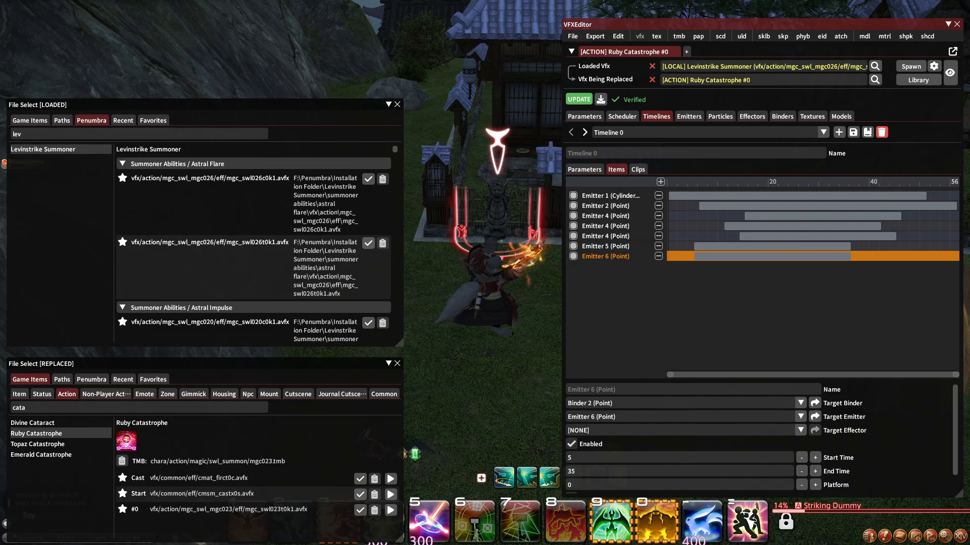
Collapse the VFX editor and open the Penumbra mod manager with the chat command "/penumbra".
{"action": "left_click", "coordinate": [948, 24]}
{"action": "type", "text": "/penu"}
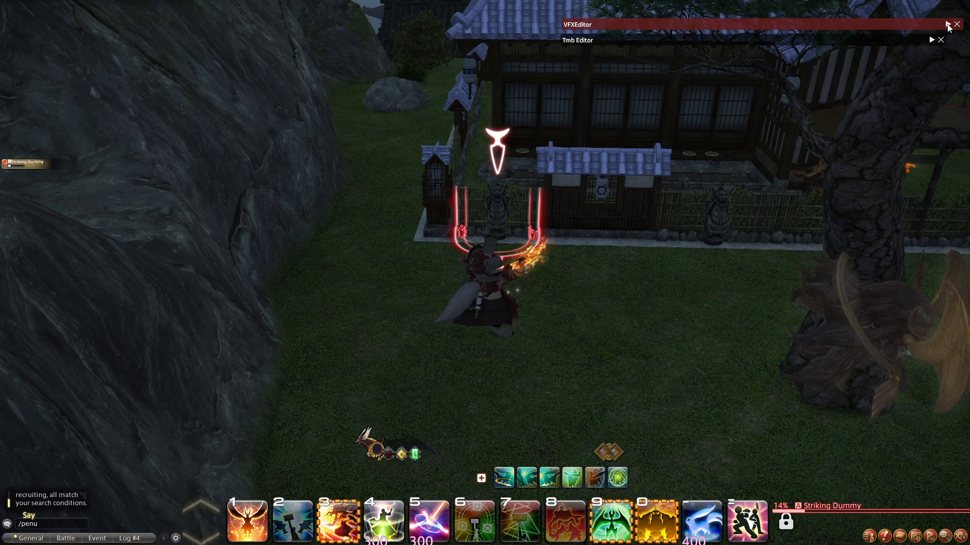
{"action": "type", "text": "mbra"}
{"action": "key", "text": "Return"}
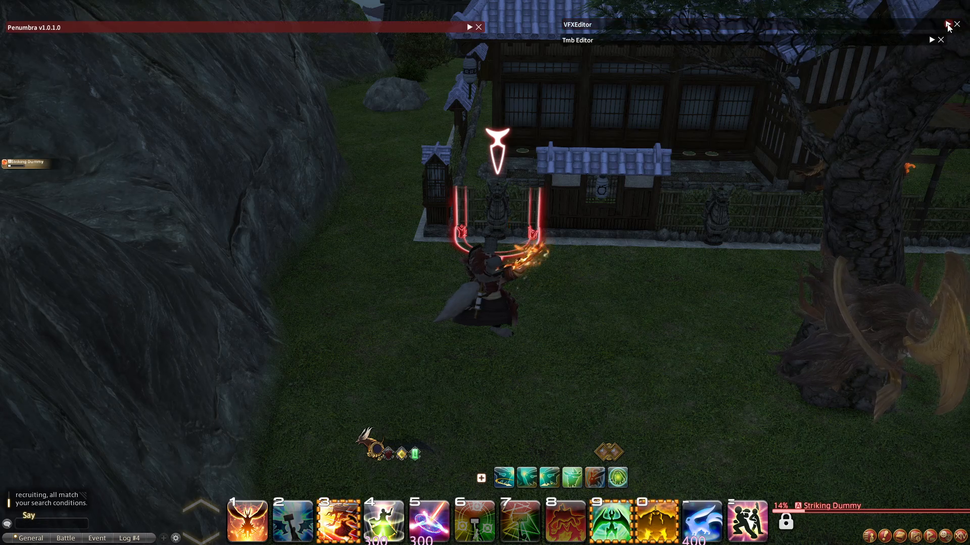
{"action": "left_click", "coordinate": [471, 27]}
Import the mod pack Gale-Force Summoner.ttmp2 from Downloads into Penumbra, and collapse the mod manager.
{"action": "left_click", "coordinate": [56, 352]}
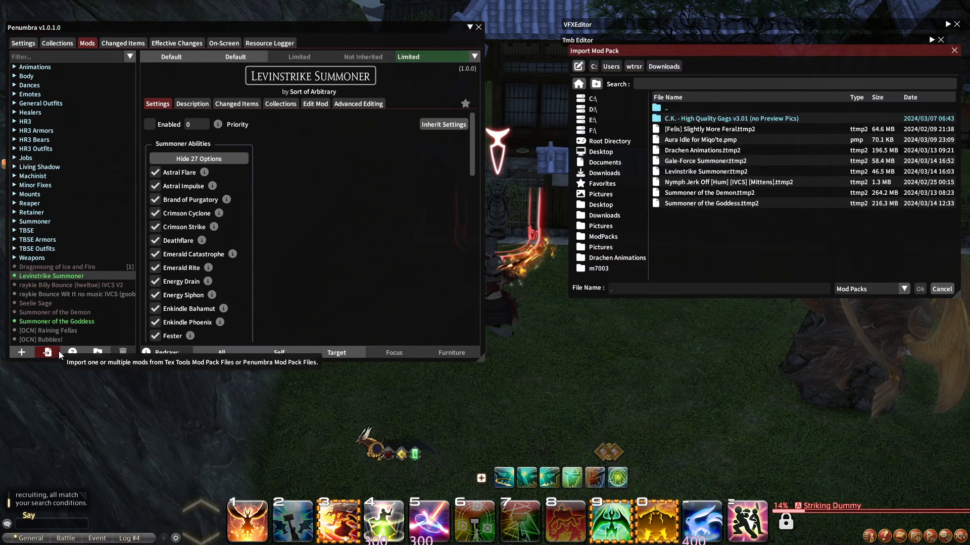
{"action": "left_click", "coordinate": [599, 173]}
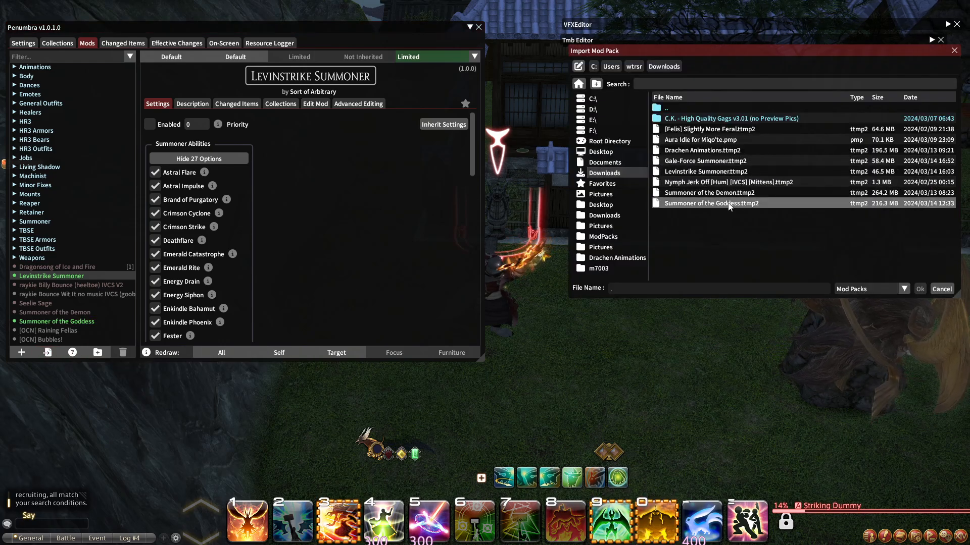
{"action": "double_click", "coordinate": [725, 163]}
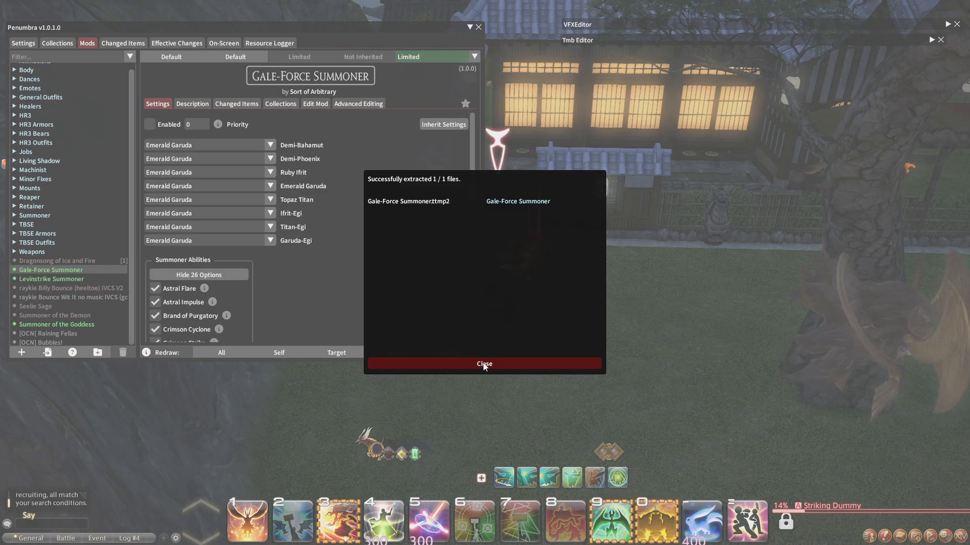
{"action": "left_click", "coordinate": [484, 363]}
{"action": "left_click", "coordinate": [469, 27]}
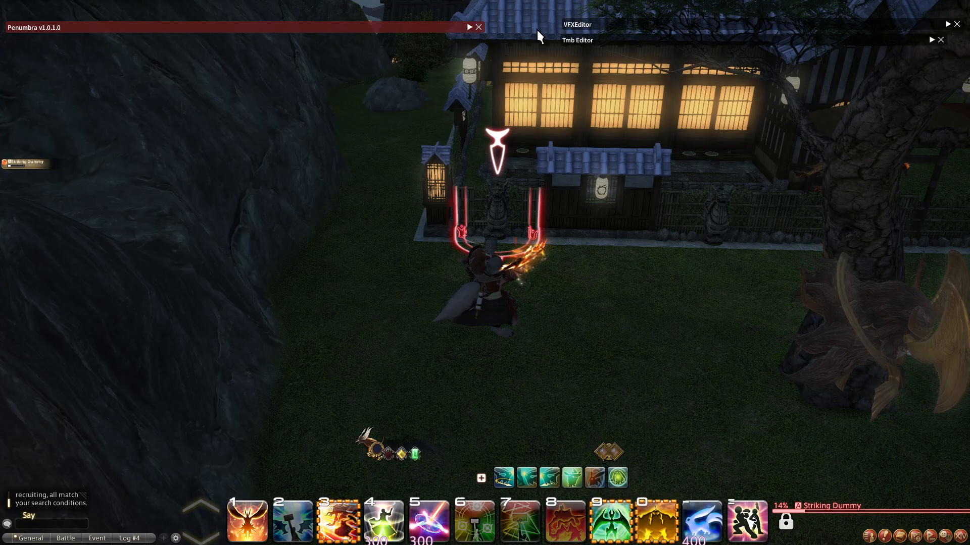
Load the Astral Flare effect mgc_swl026c0k1.avfx from the Gale-Force Summoner mod in VFXEditor as the source VFX.
{"action": "double_click", "coordinate": [725, 25]}
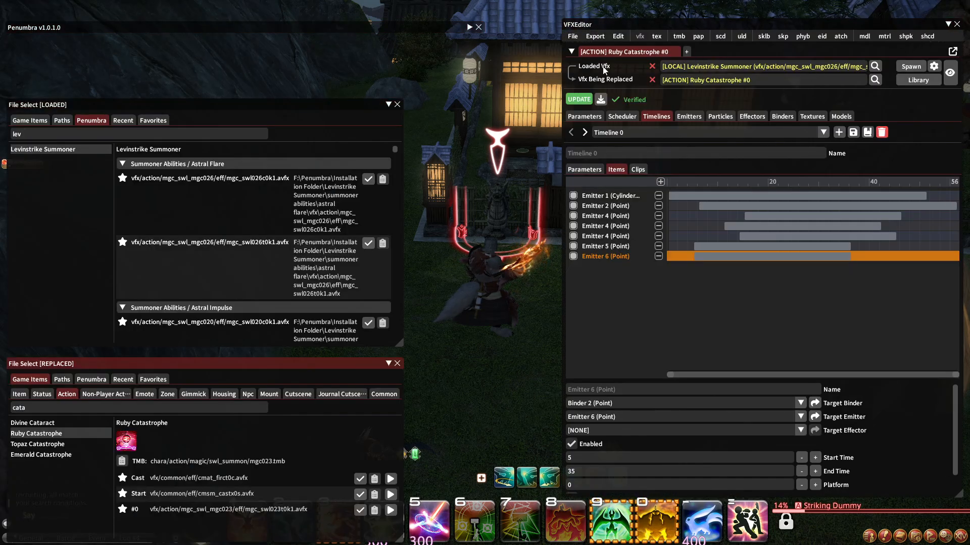
{"action": "left_click_drag", "start_coordinate": [32, 135], "coordinate": [1, 154]}
{"action": "type", "text": "ga"}
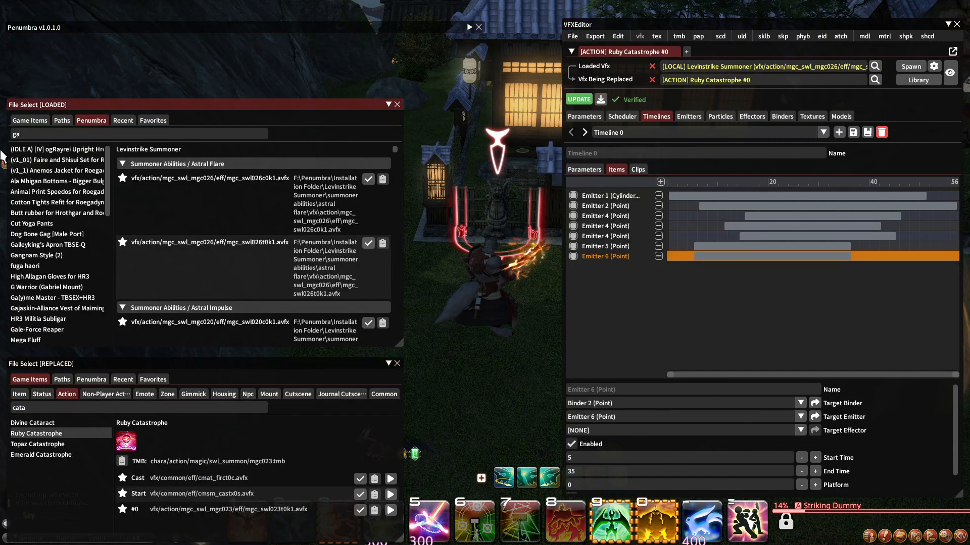
{"action": "type", "text": "le"}
{"action": "left_click", "coordinate": [66, 170]}
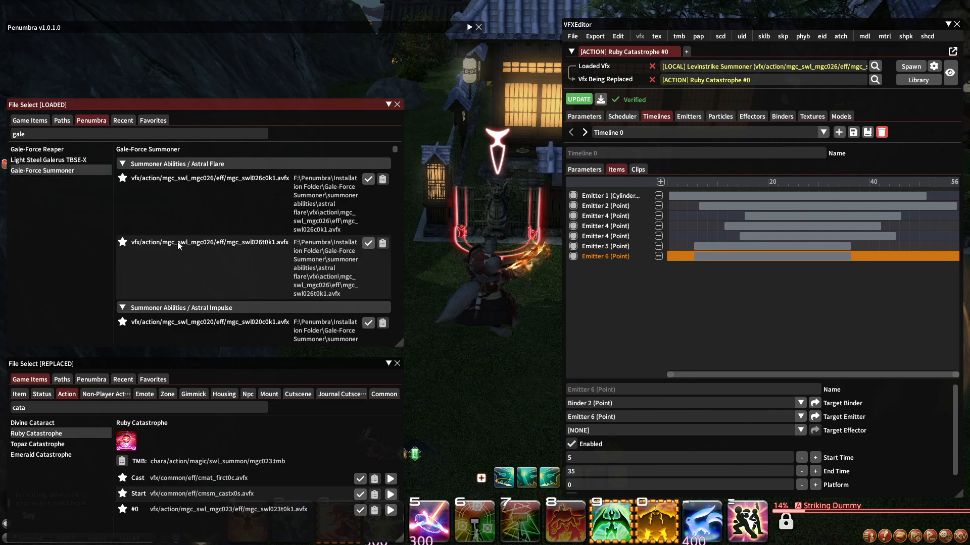
{"action": "left_click", "coordinate": [369, 179]}
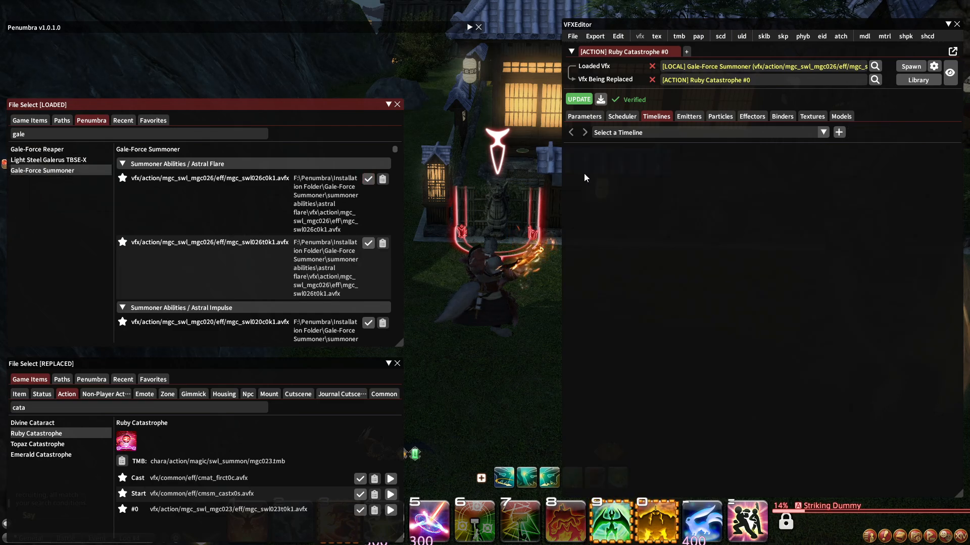
Spawn the loaded effect on self and examine the emitter items in Timeline 0.
{"action": "left_click", "coordinate": [912, 67]}
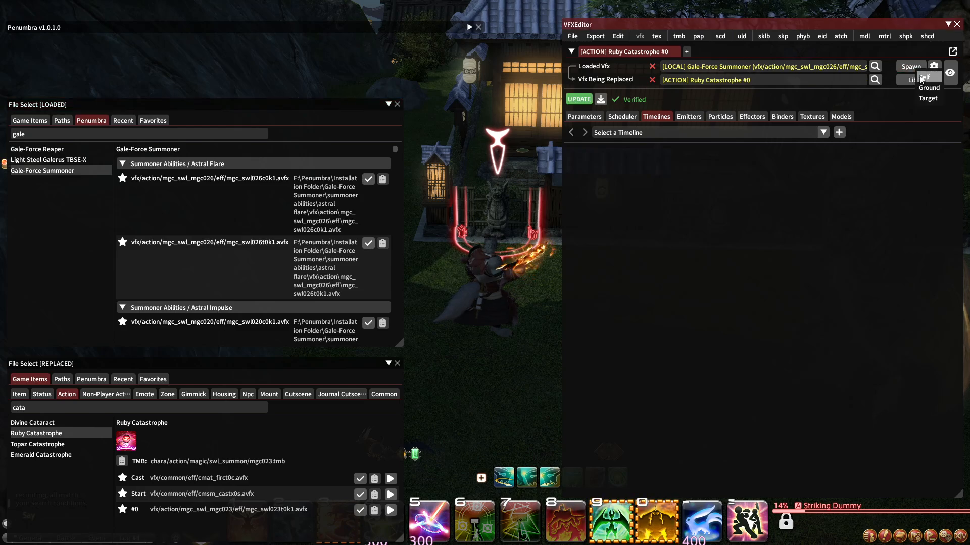
{"action": "left_click", "coordinate": [674, 135]}
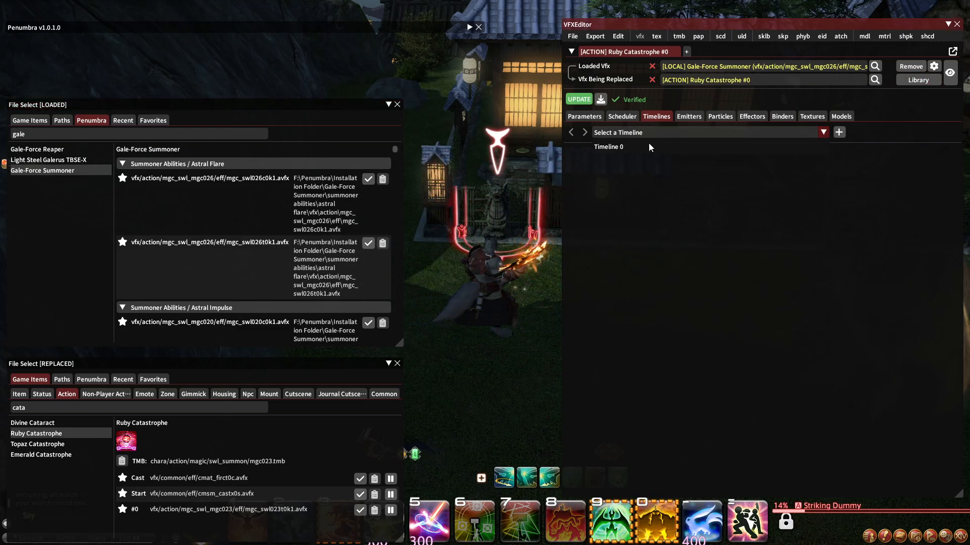
{"action": "left_click", "coordinate": [649, 145]}
{"action": "left_click", "coordinate": [612, 208]}
{"action": "left_click", "coordinate": [610, 217]}
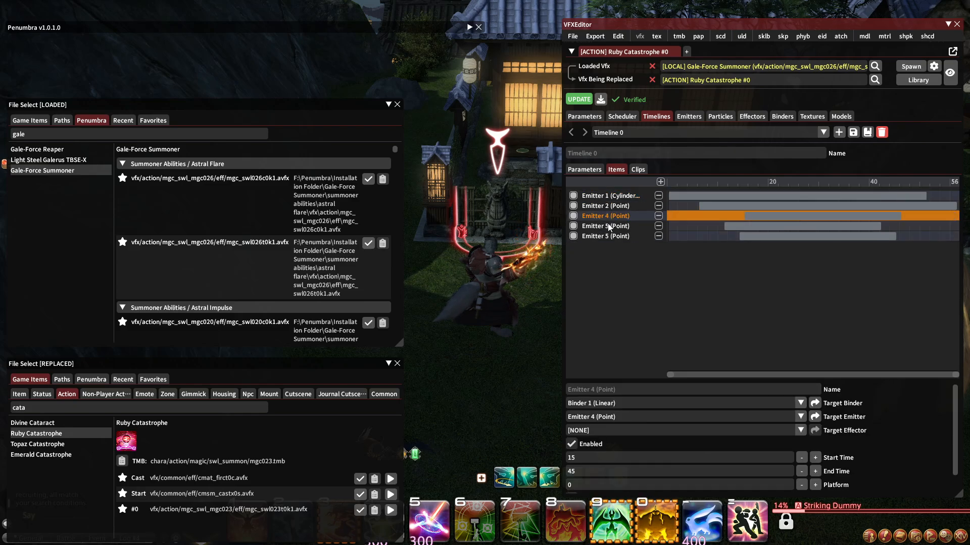
{"action": "left_click", "coordinate": [608, 226]}
{"action": "left_click", "coordinate": [606, 237]}
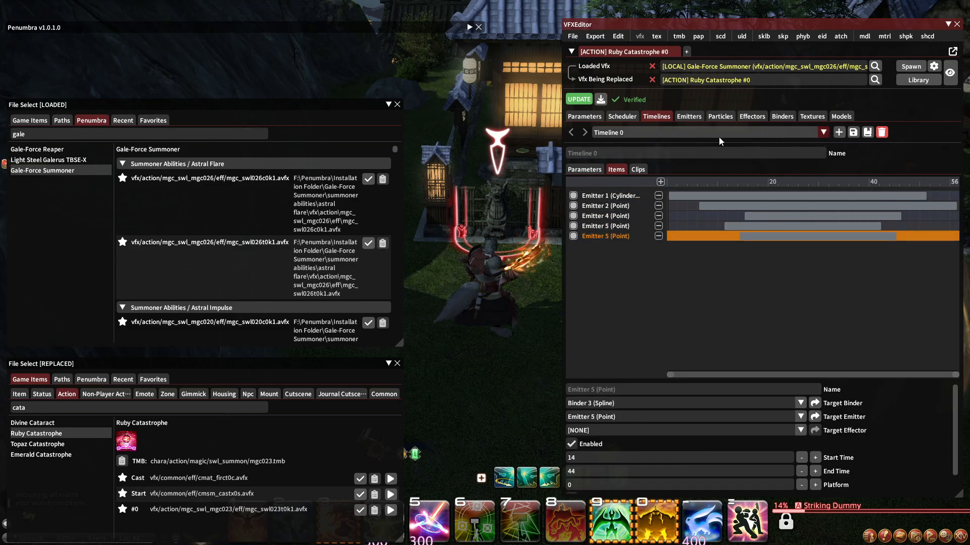
Import the saved timelines Emerald Catastrophe Target.vfxedit2 and Amethyst Catastrophe Caster.vfxedit2 into the effect.
{"action": "left_click", "coordinate": [839, 132]}
{"action": "left_click", "coordinate": [855, 152]}
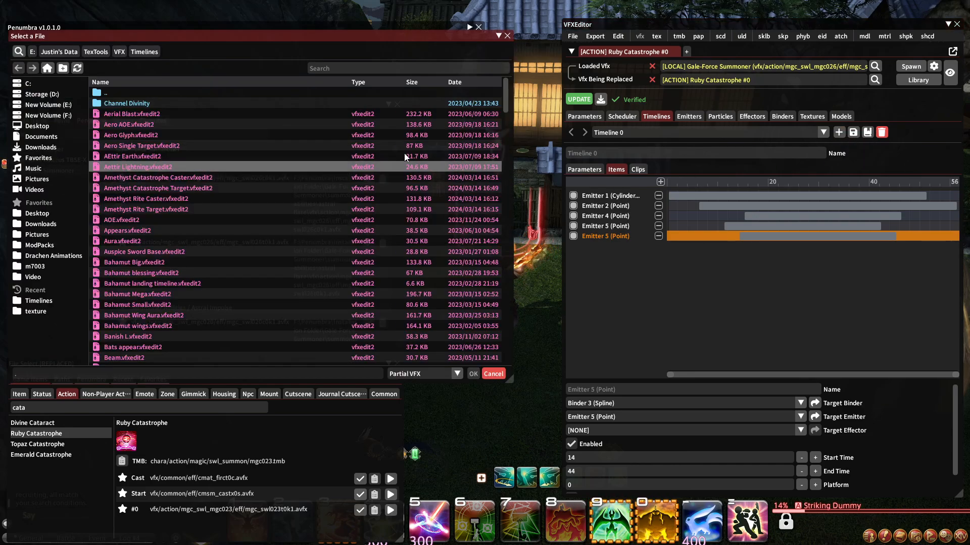
{"action": "left_click", "coordinate": [487, 83]}
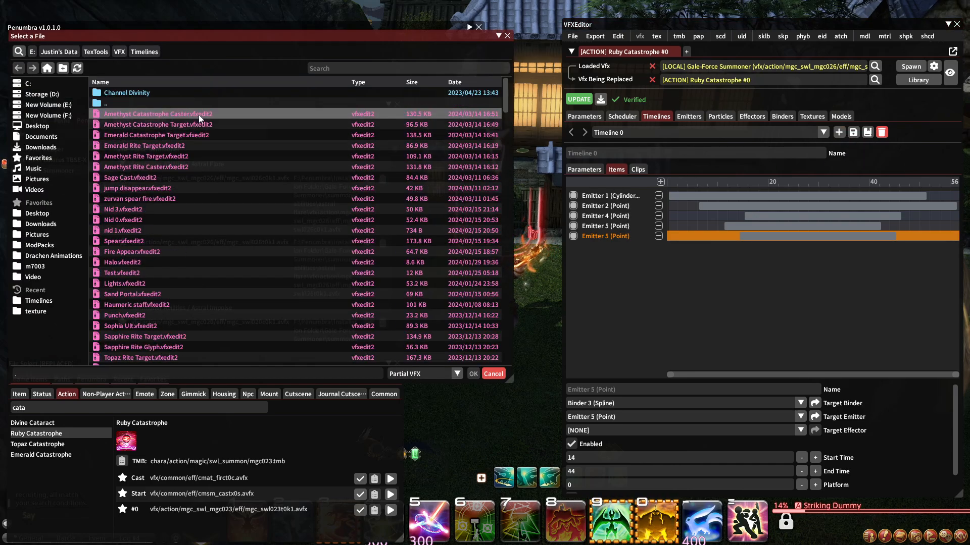
{"action": "double_click", "coordinate": [135, 134]}
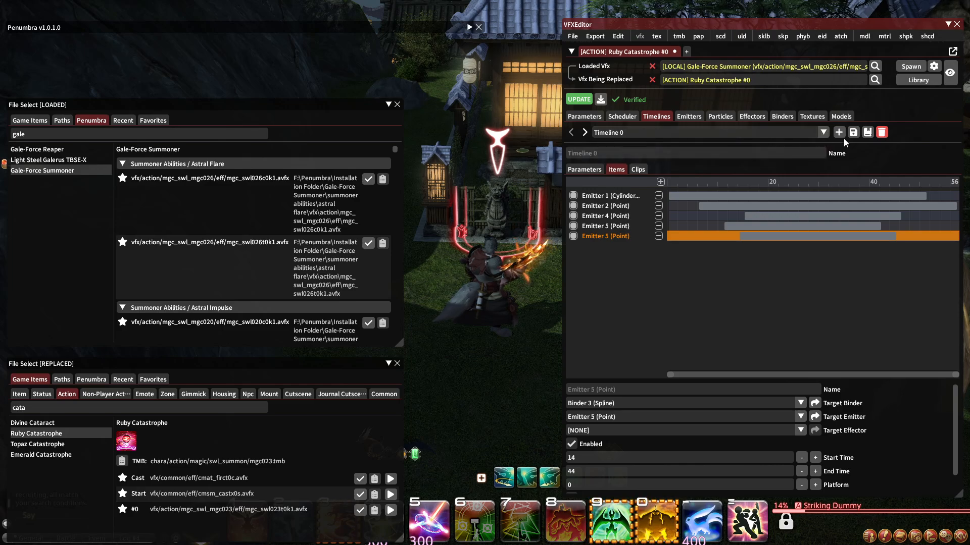
{"action": "left_click", "coordinate": [867, 132]}
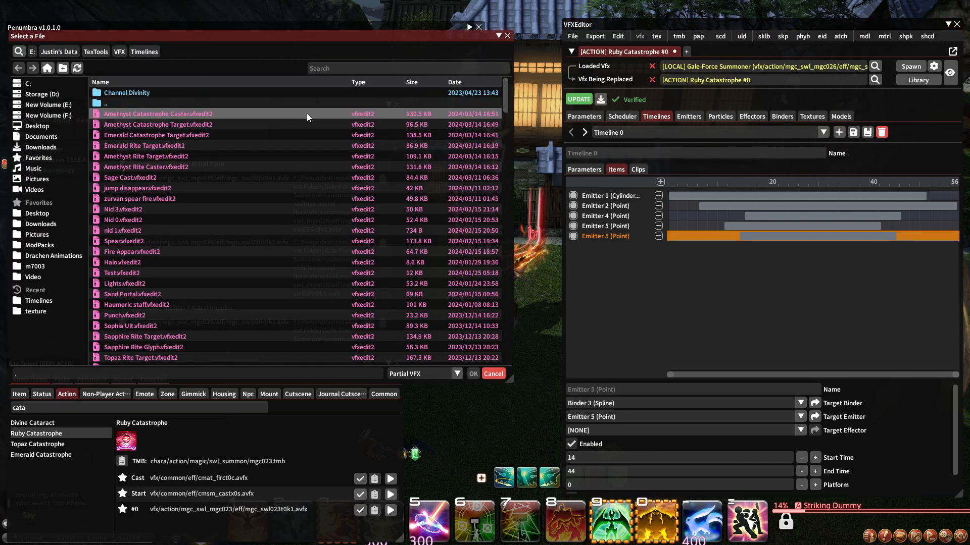
{"action": "double_click", "coordinate": [179, 118]}
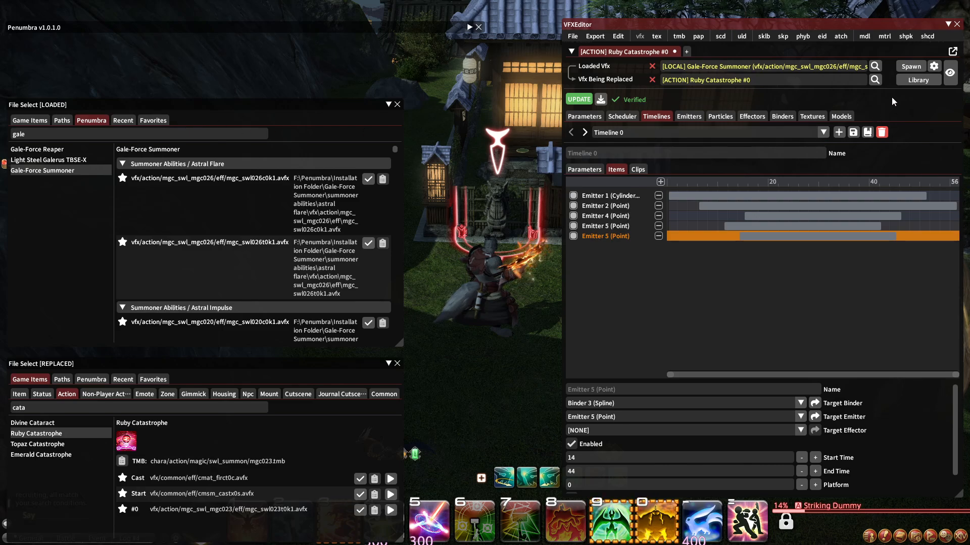
Import the saved timeline Amethyst Catastrophe Target.vfxedit2, sorting the files by date, and check the effect's timeline list.
{"action": "left_click", "coordinate": [839, 134]}
{"action": "left_click", "coordinate": [853, 154]}
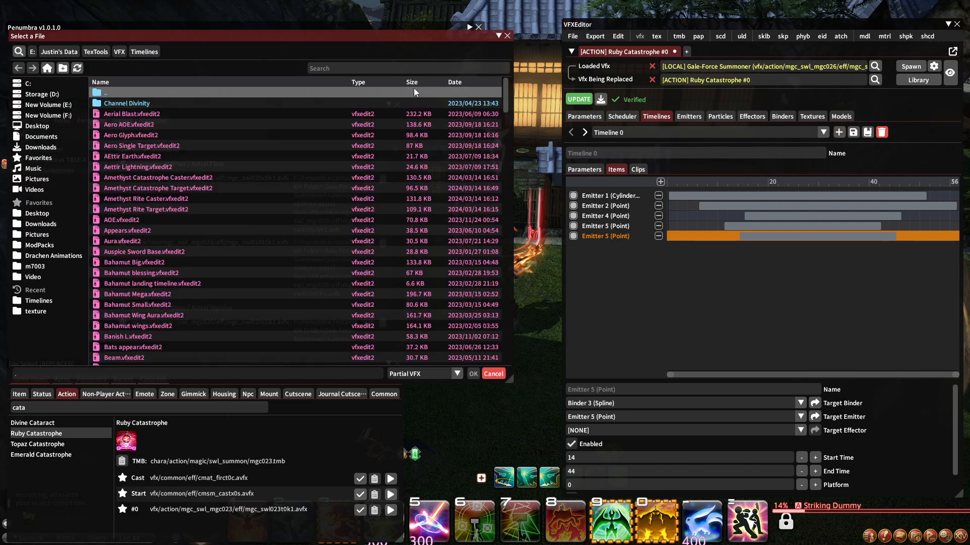
{"action": "left_click", "coordinate": [473, 81]}
{"action": "double_click", "coordinate": [227, 124]}
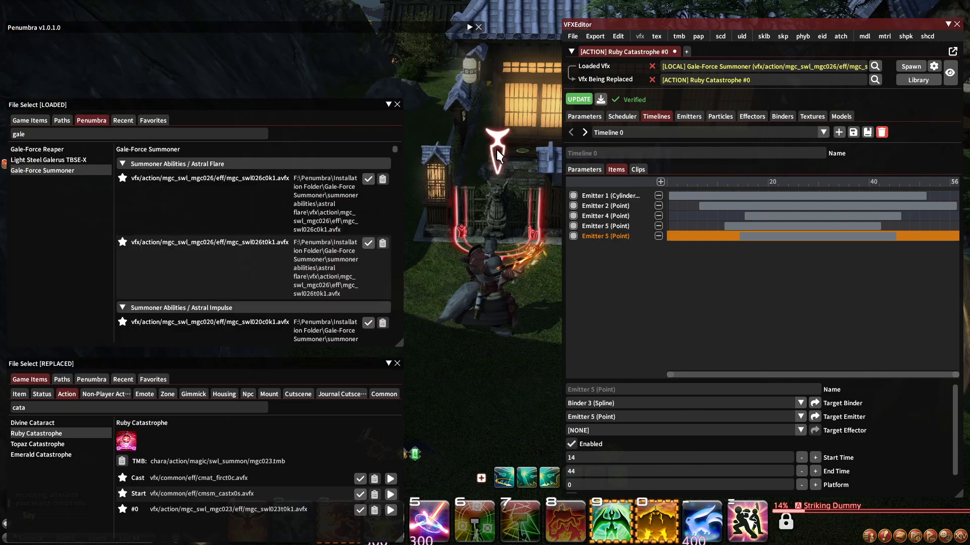
{"action": "left_click", "coordinate": [643, 132]}
{"action": "left_click", "coordinate": [632, 133]}
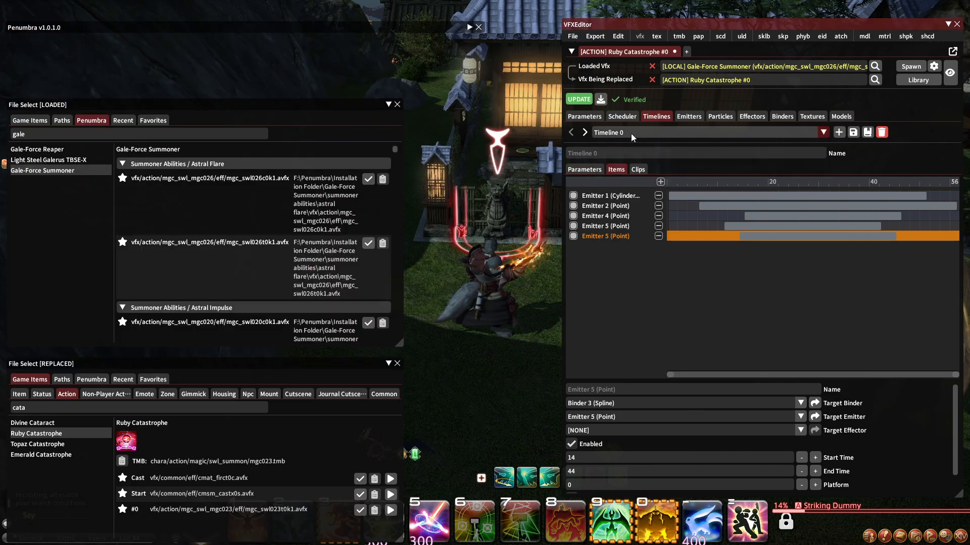
{"action": "left_click", "coordinate": [631, 133]}
Switch to the Tmb Editor, search the actions for "rite", and load the End tmb of Emerald Rite.
{"action": "left_click", "coordinate": [677, 101]}
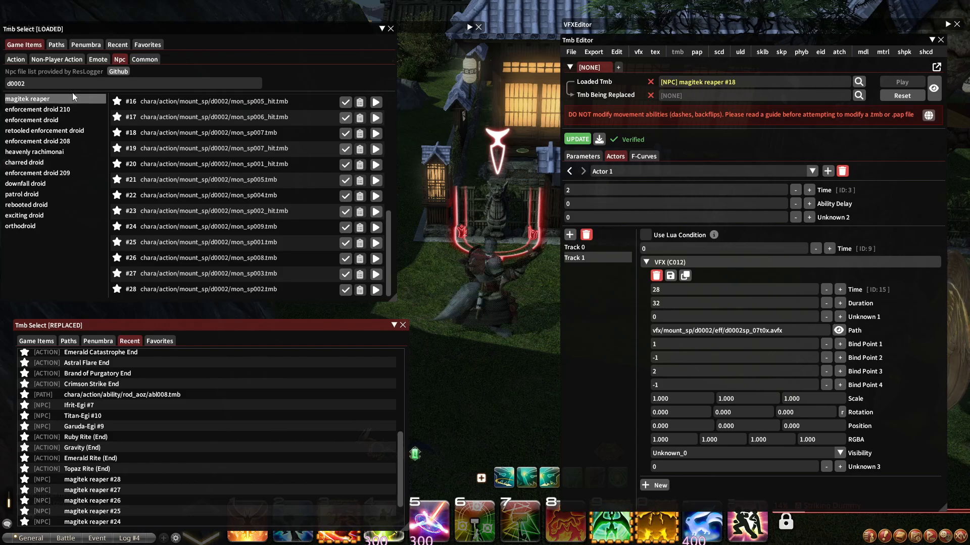
{"action": "left_click_drag", "start_coordinate": [48, 85], "coordinate": [1, 97]}
{"action": "left_click", "coordinate": [15, 60]}
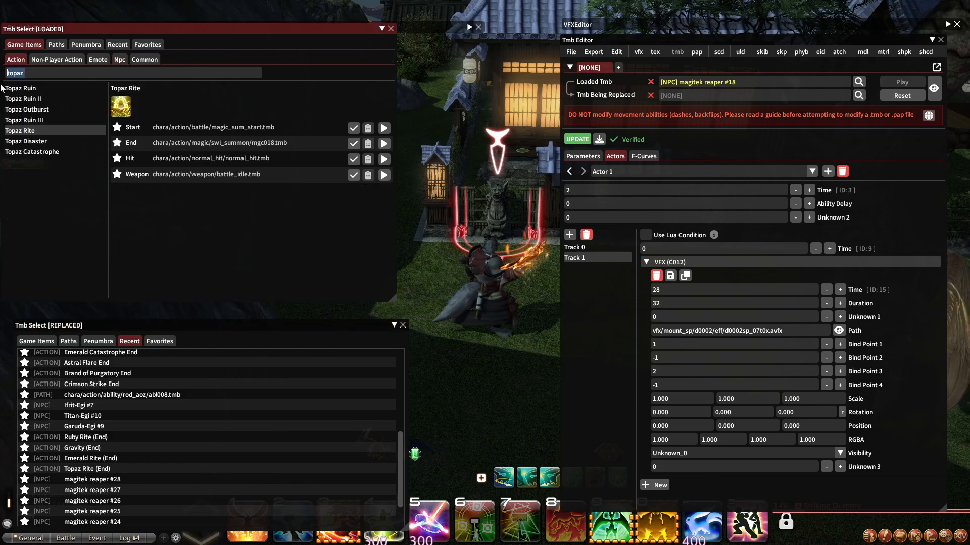
{"action": "type", "text": "rit"}
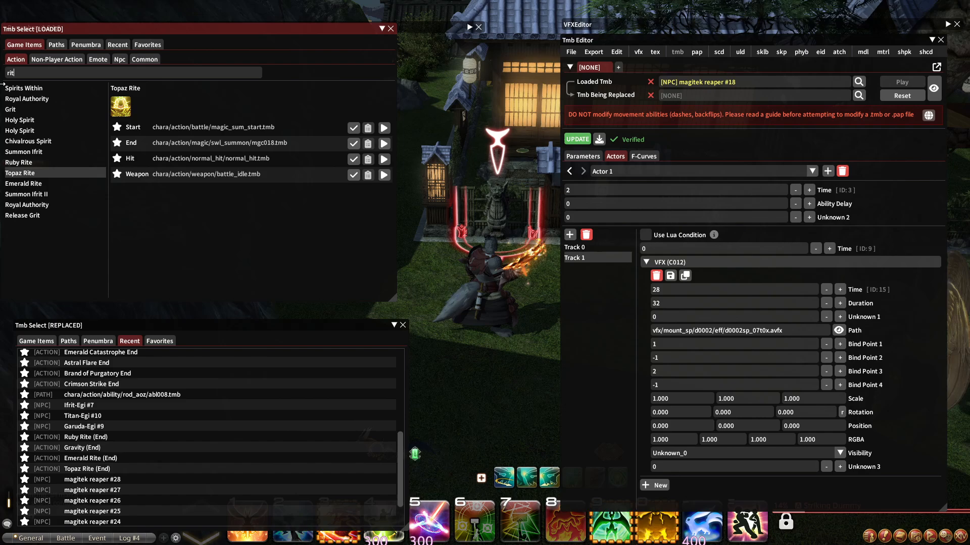
{"action": "type", "text": "e"}
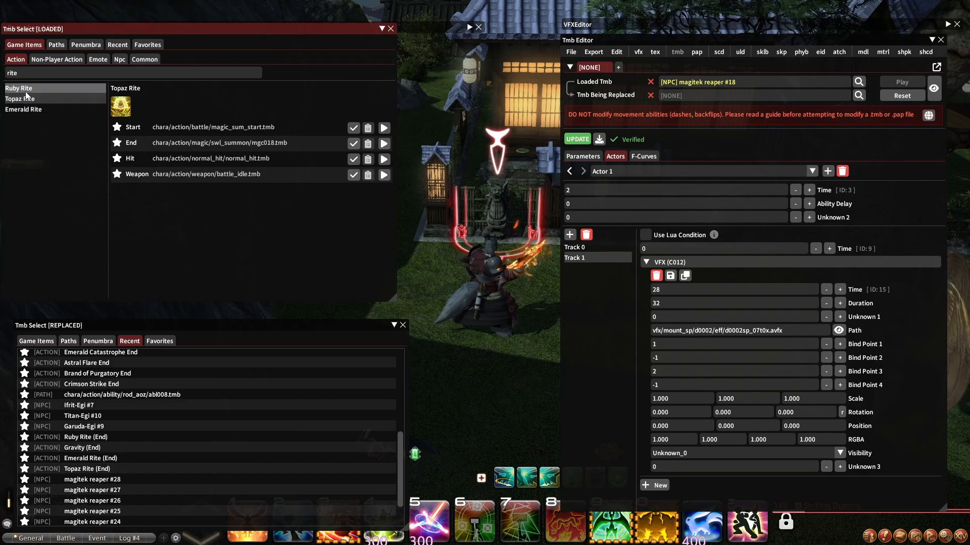
{"action": "left_click", "coordinate": [24, 109]}
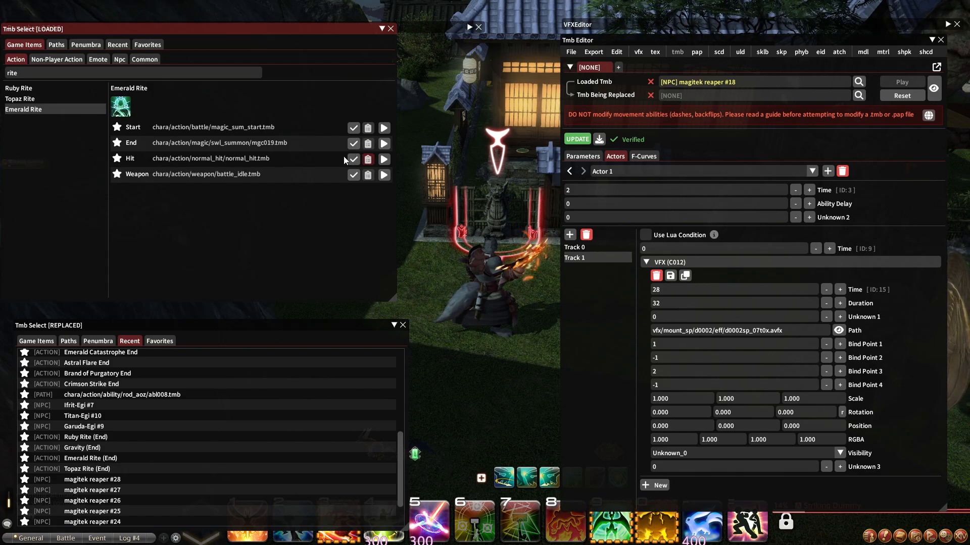
{"action": "left_click", "coordinate": [354, 144]}
Examine the tracks of Actor 0 and Actor 1 in the Emerald Rite tmb for their VFX paths and timing.
{"action": "left_click", "coordinate": [614, 172]}
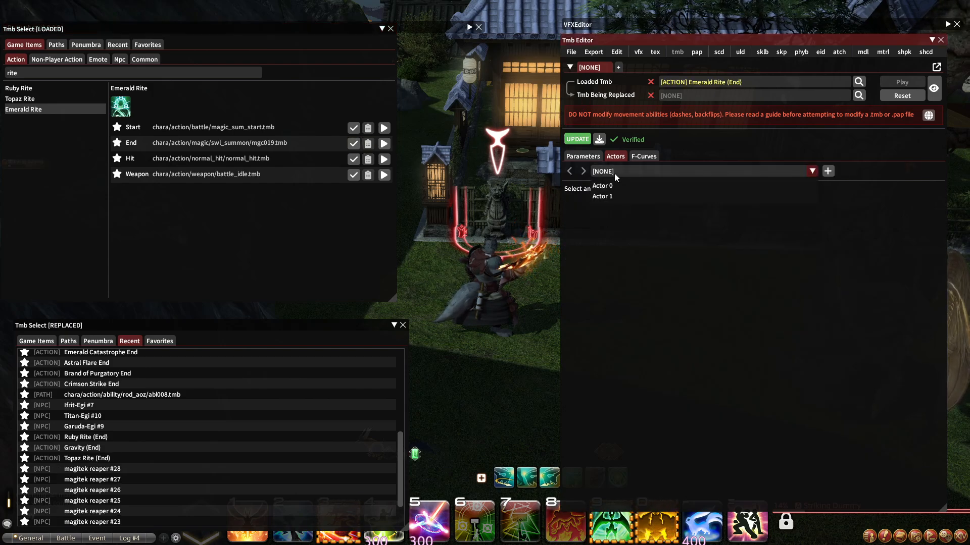
{"action": "left_click", "coordinate": [602, 185]}
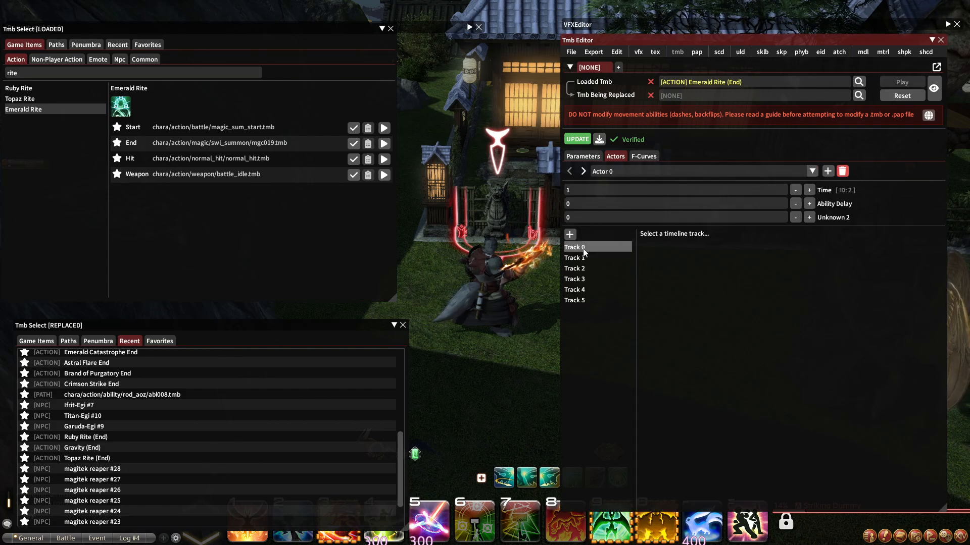
{"action": "left_click", "coordinate": [575, 247]}
{"action": "left_click", "coordinate": [585, 258]}
{"action": "left_click", "coordinate": [574, 268]}
{"action": "left_click", "coordinate": [574, 257]}
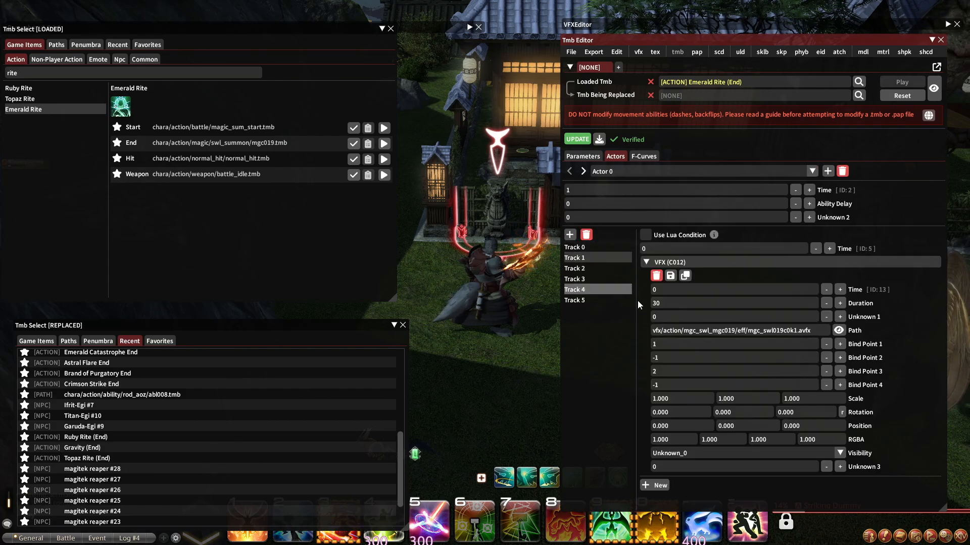
{"action": "left_click", "coordinate": [613, 171]}
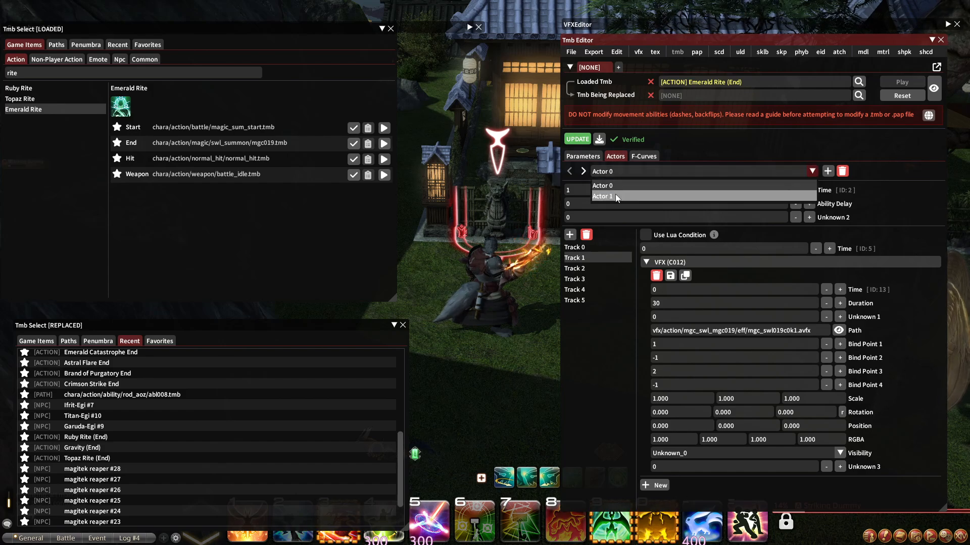
{"action": "left_click", "coordinate": [615, 196]}
{"action": "left_click", "coordinate": [586, 248]}
{"action": "left_click", "coordinate": [585, 247]}
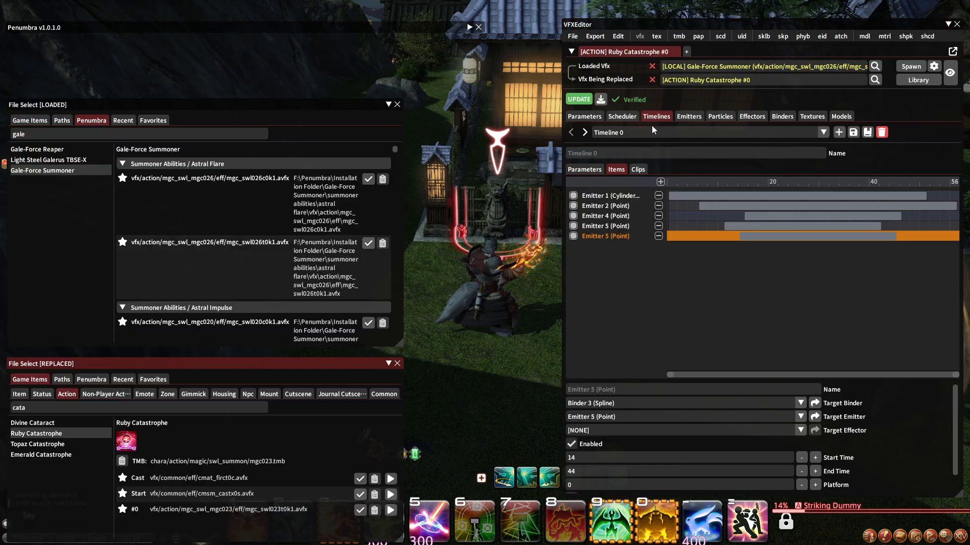
Add a clip to Timeline 0, change its type to Trigger, and set its first raw integer to 3.
{"action": "left_click", "coordinate": [641, 132]}
{"action": "left_click", "coordinate": [631, 147]}
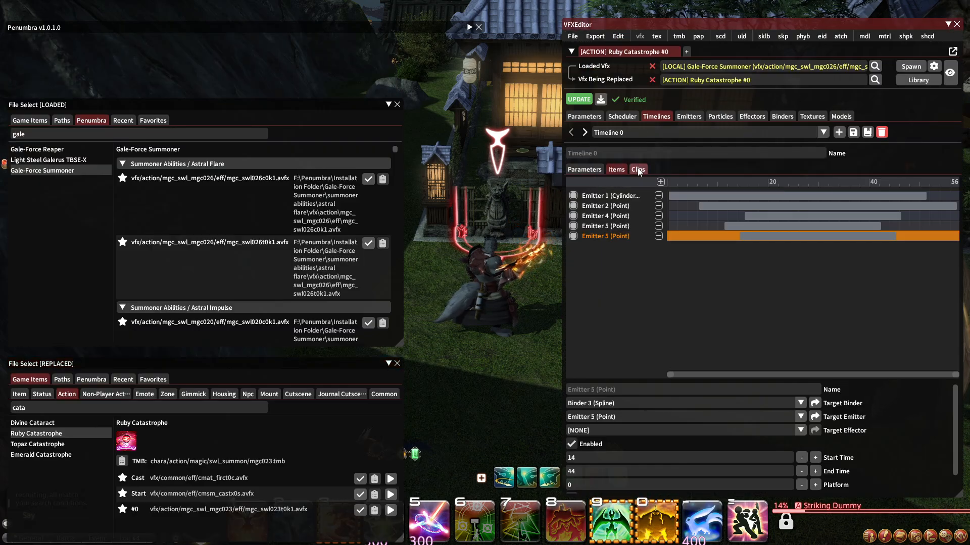
{"action": "left_click", "coordinate": [638, 169]}
{"action": "left_click", "coordinate": [571, 183]}
{"action": "left_click", "coordinate": [577, 196]}
{"action": "left_click", "coordinate": [692, 196]}
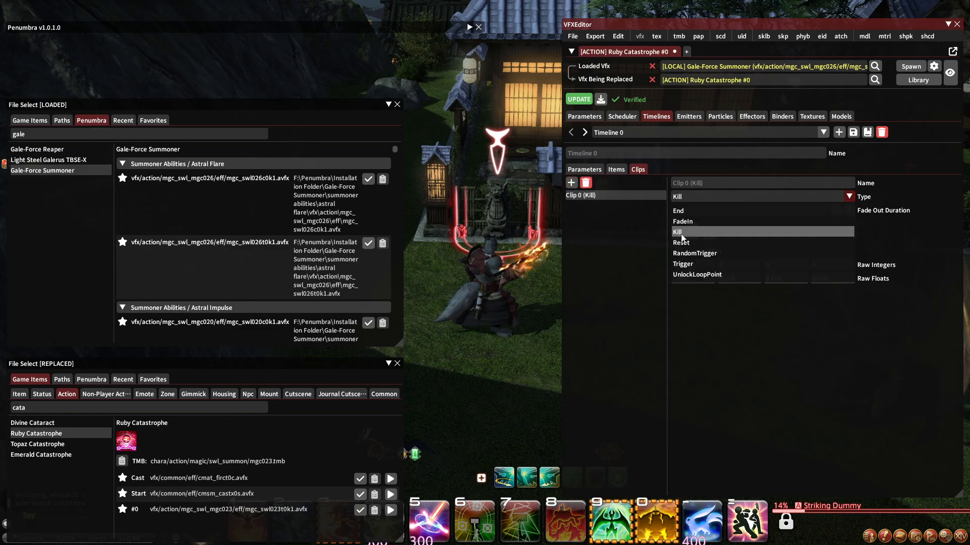
{"action": "left_click", "coordinate": [683, 266]}
{"action": "left_click", "coordinate": [694, 211]}
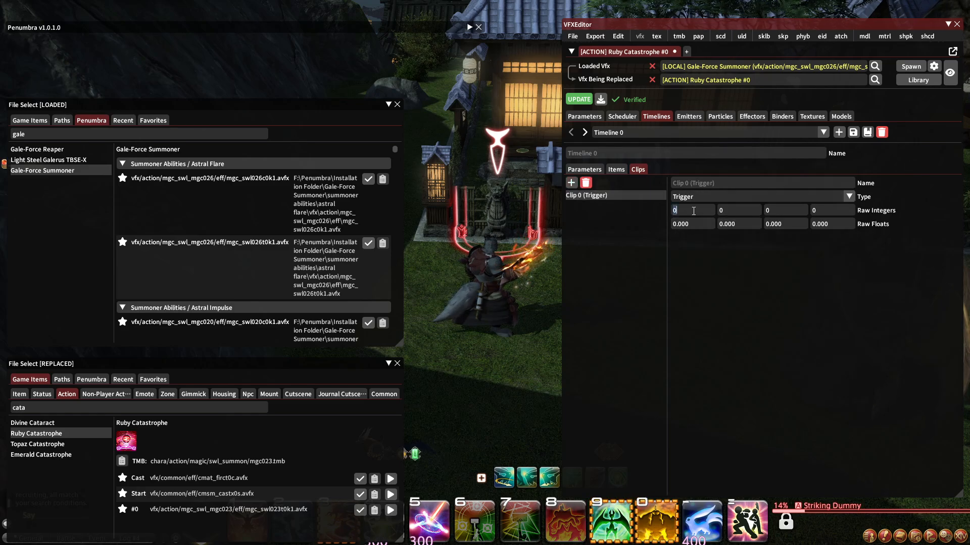
{"action": "type", "text": "3"}
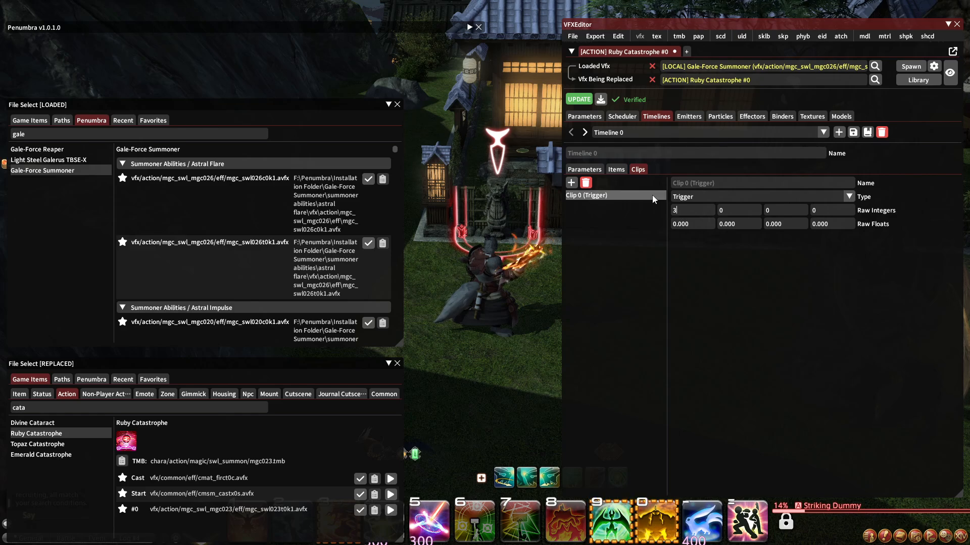
In Scheduler 0, assign Timeline 0 to trigger 0 and Timeline 2 to trigger 1.
{"action": "left_click", "coordinate": [627, 118]}
{"action": "left_click", "coordinate": [625, 133]}
{"action": "left_click", "coordinate": [616, 145]}
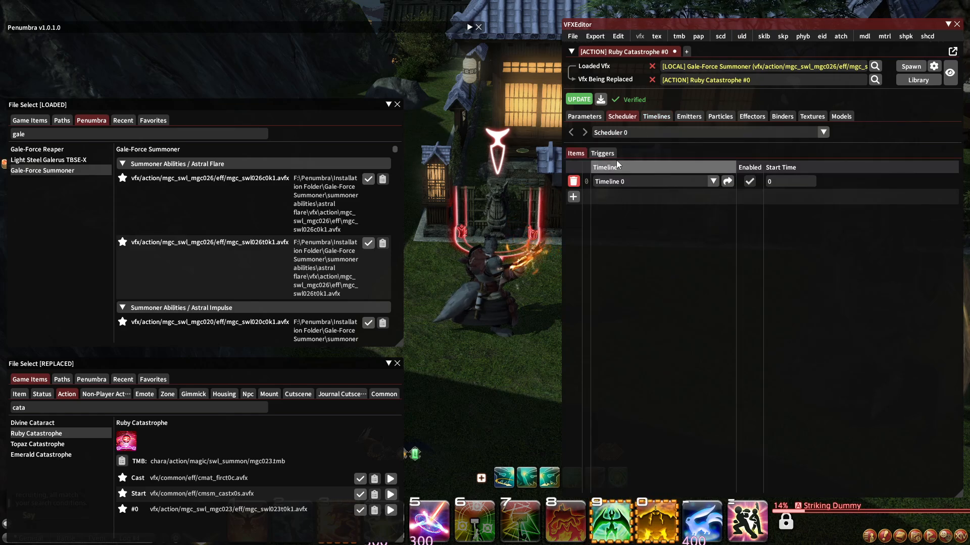
{"action": "left_click", "coordinate": [603, 153]}
{"action": "left_click", "coordinate": [605, 181]}
{"action": "left_click", "coordinate": [611, 206]}
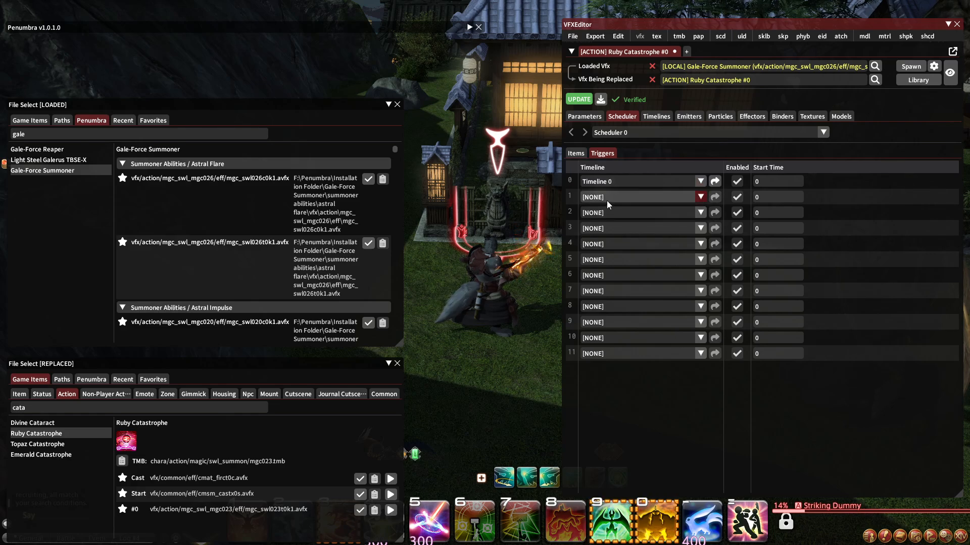
{"action": "left_click", "coordinate": [607, 197]}
{"action": "left_click", "coordinate": [611, 242]}
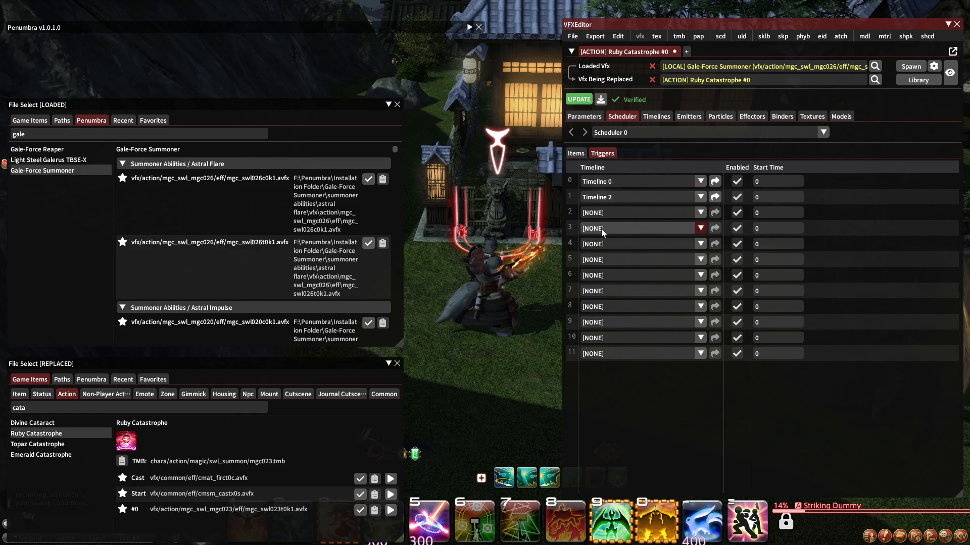
Assign Timeline 1 to trigger 3 and Timeline 3 to trigger 4 of Scheduler 0.
{"action": "left_click", "coordinate": [601, 228]}
{"action": "left_click", "coordinate": [611, 264]}
{"action": "left_click", "coordinate": [602, 244]}
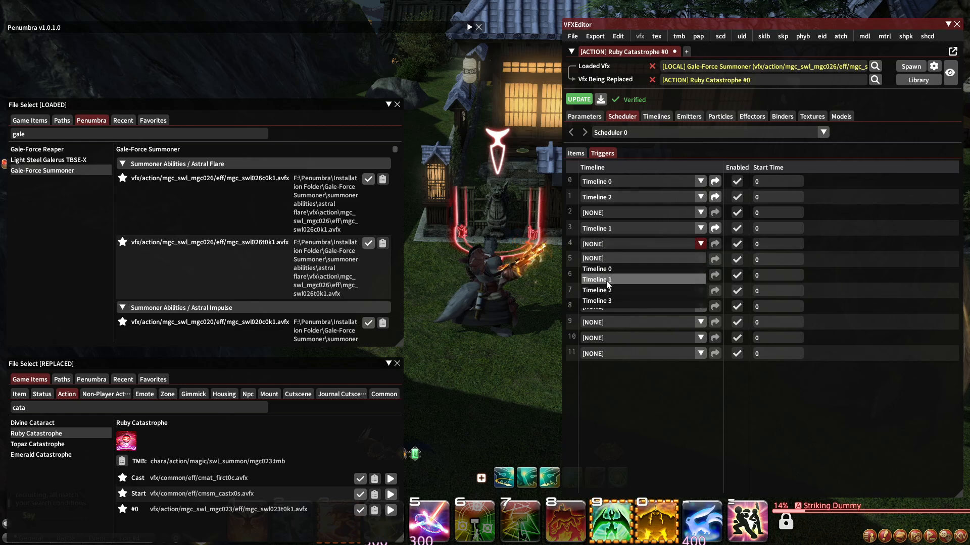
{"action": "left_click", "coordinate": [607, 300]}
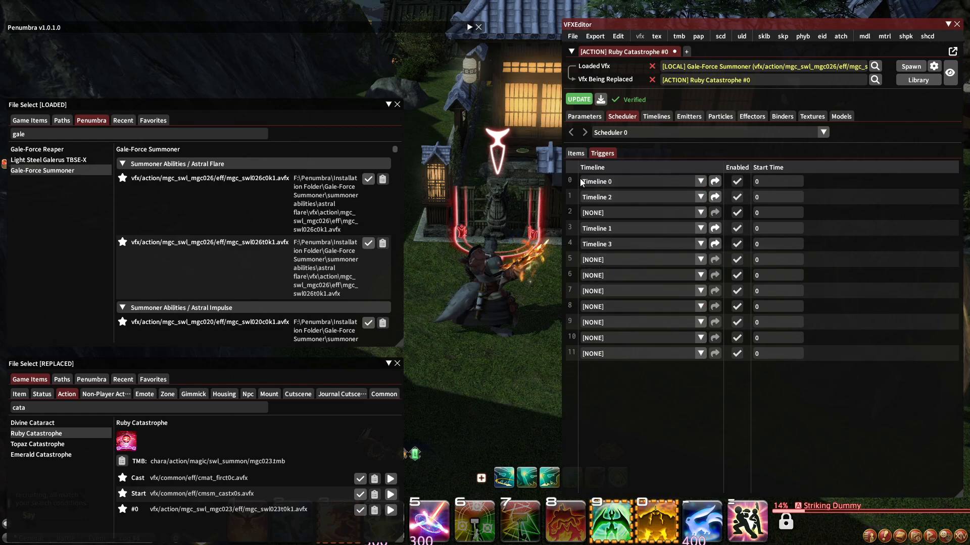
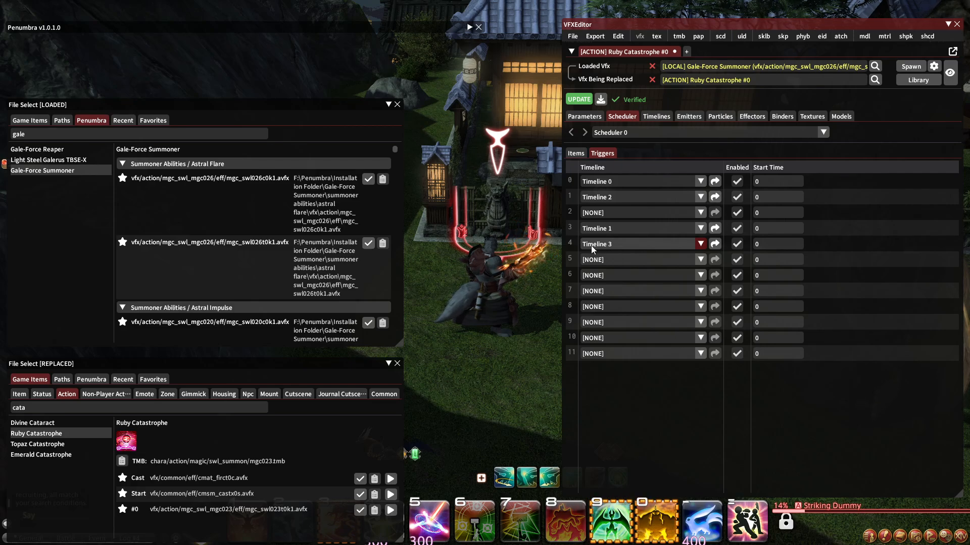
Add a new item to Timeline 0 with its clip enabled and the clip index set to 0.
{"action": "left_click", "coordinate": [652, 117]}
{"action": "left_click", "coordinate": [638, 133]}
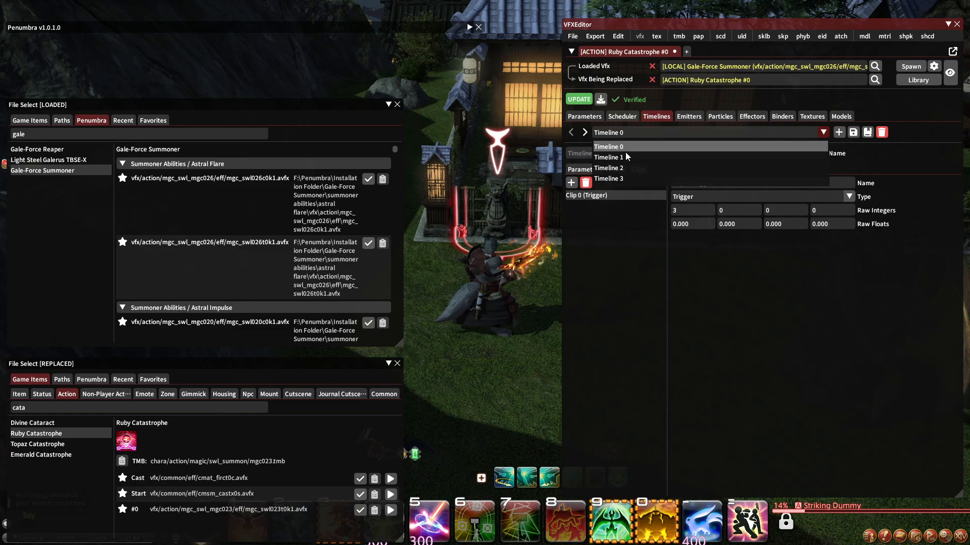
{"action": "left_click", "coordinate": [617, 197]}
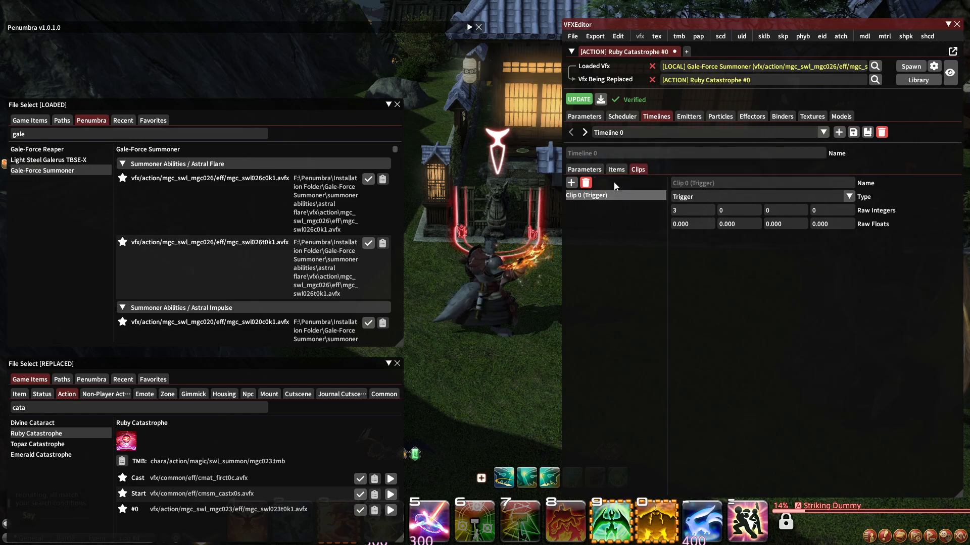
{"action": "left_click", "coordinate": [617, 170]}
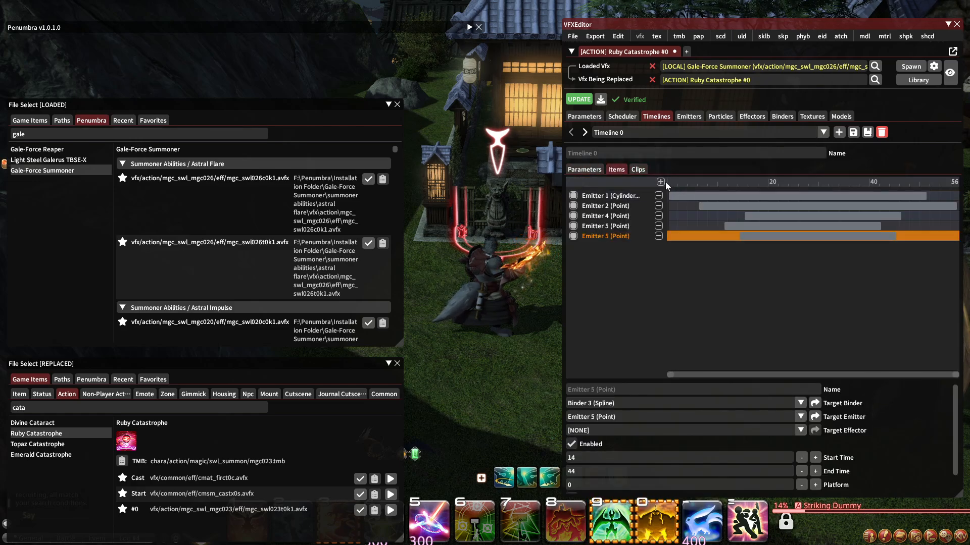
{"action": "left_click", "coordinate": [660, 181]}
{"action": "scroll", "coordinate": [583, 480], "scroll_direction": "down", "scroll_amount": 1}
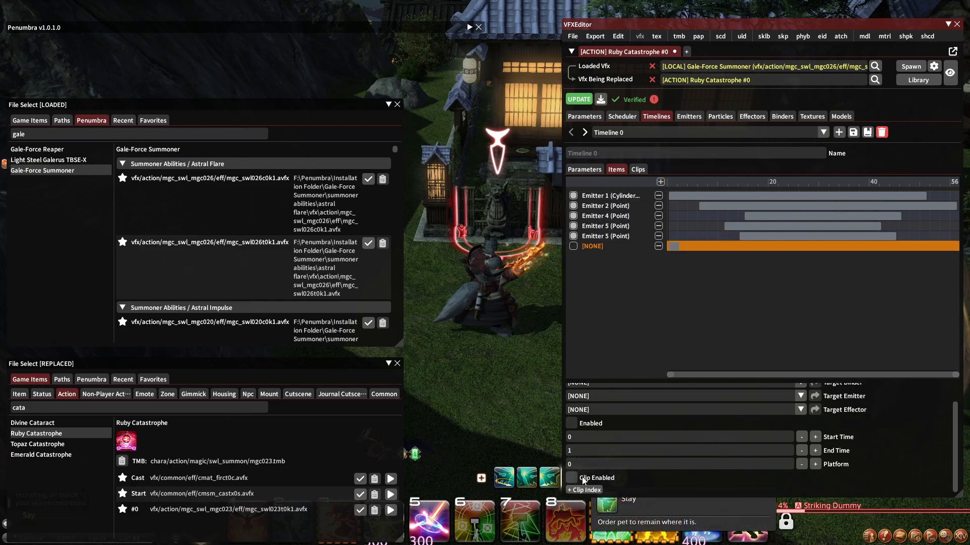
{"action": "left_click", "coordinate": [604, 476]}
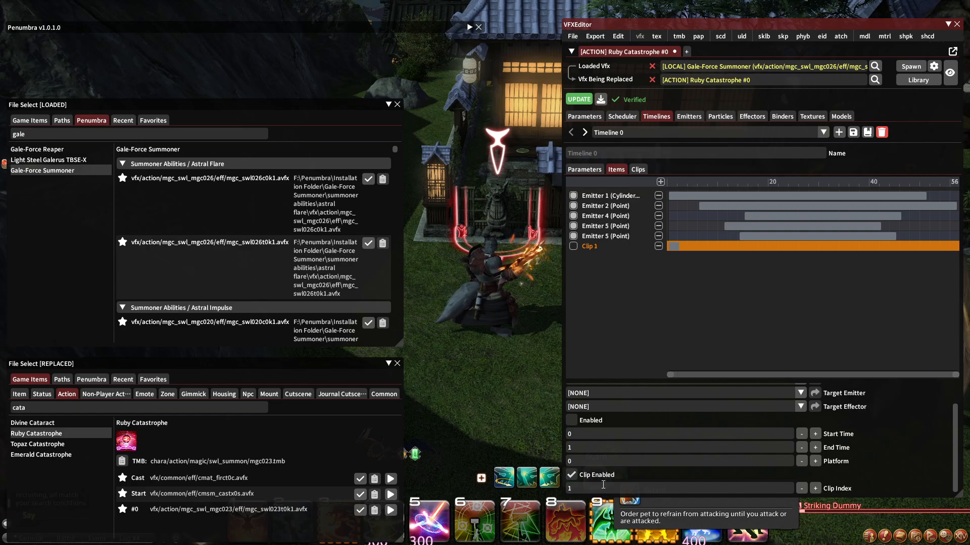
{"action": "left_click", "coordinate": [603, 485]}
{"action": "type", "text": "0"}
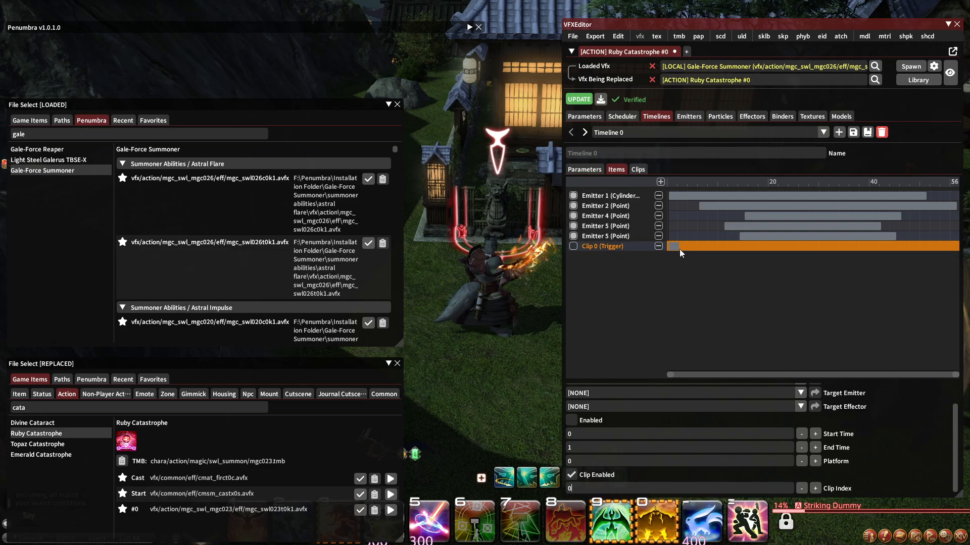
Move Timeline 0's trigger clip item to start at 13 and end at 14, and enable it.
{"action": "left_click_drag", "start_coordinate": [674, 248], "coordinate": [735, 247]}
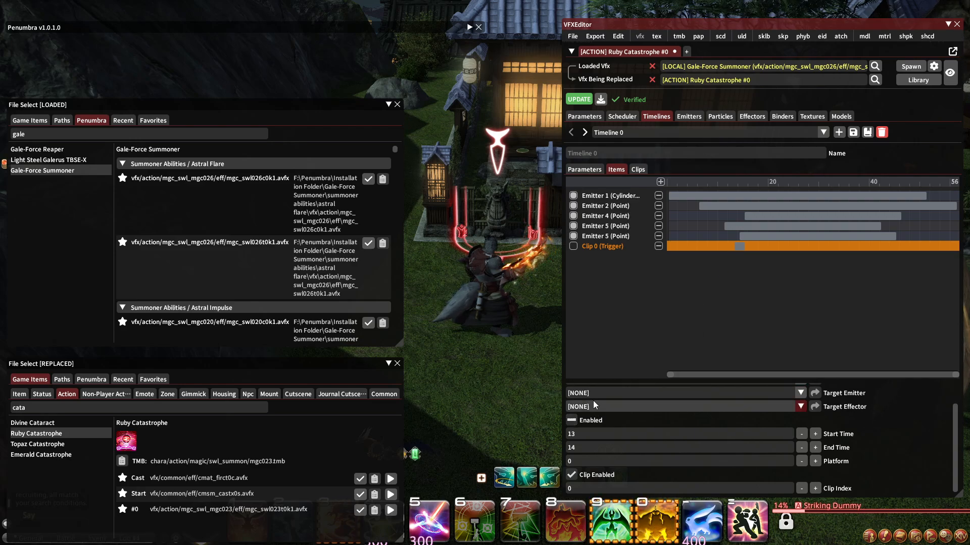
{"action": "left_click", "coordinate": [576, 420]}
{"action": "scroll", "coordinate": [593, 421], "scroll_direction": "up", "scroll_amount": 1}
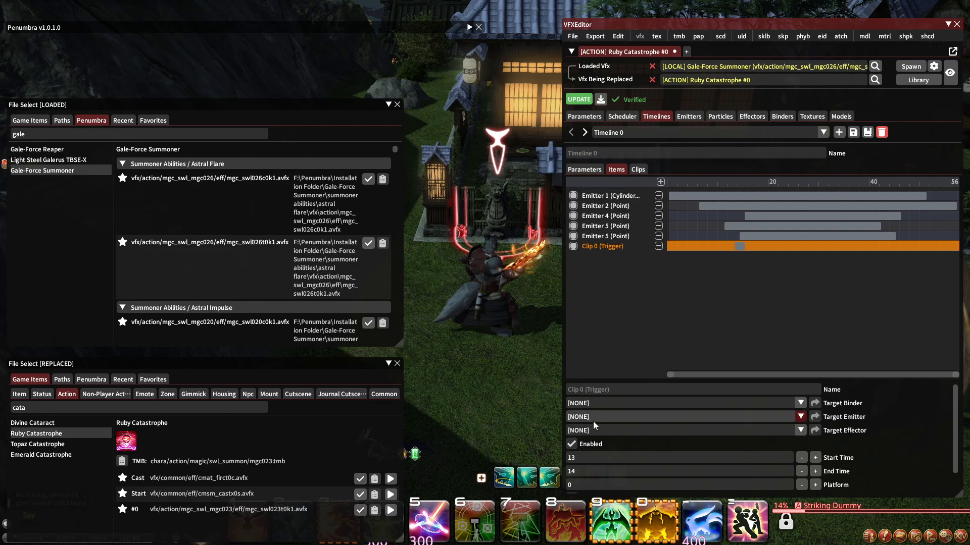
Review Timeline 0's clip and Scheduler 0's triggers and items, and spawn the effect to preview it.
{"action": "left_click", "coordinate": [638, 170]}
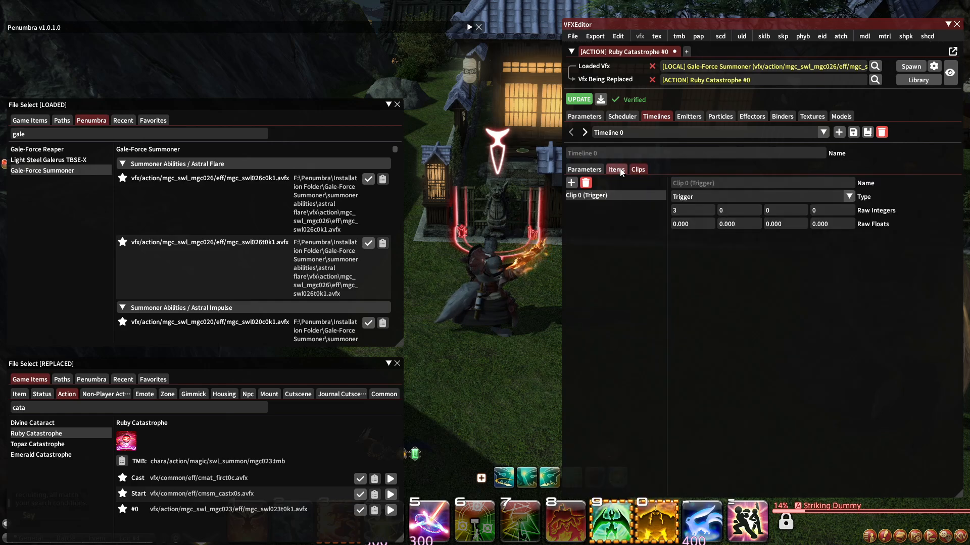
{"action": "left_click", "coordinate": [616, 169]}
{"action": "left_click", "coordinate": [622, 116]}
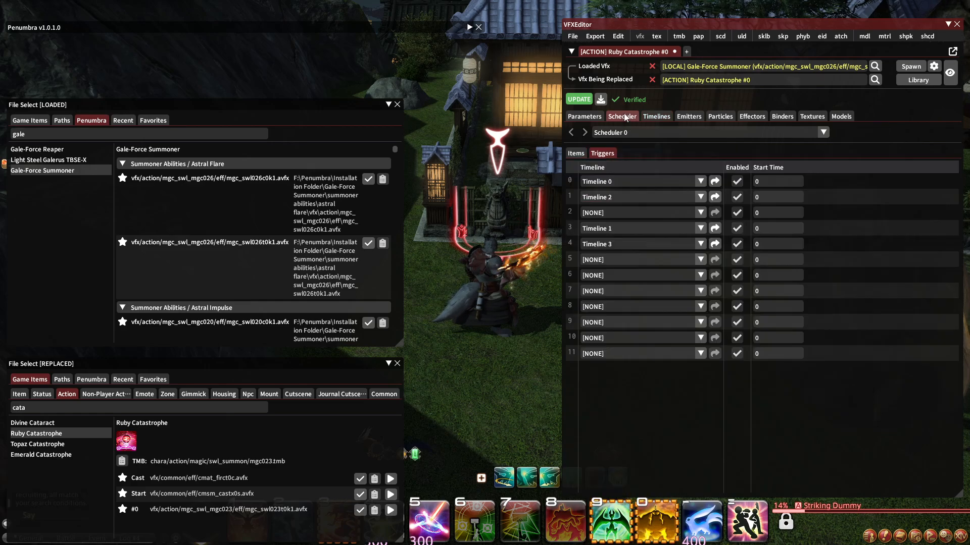
{"action": "left_click", "coordinate": [576, 153]}
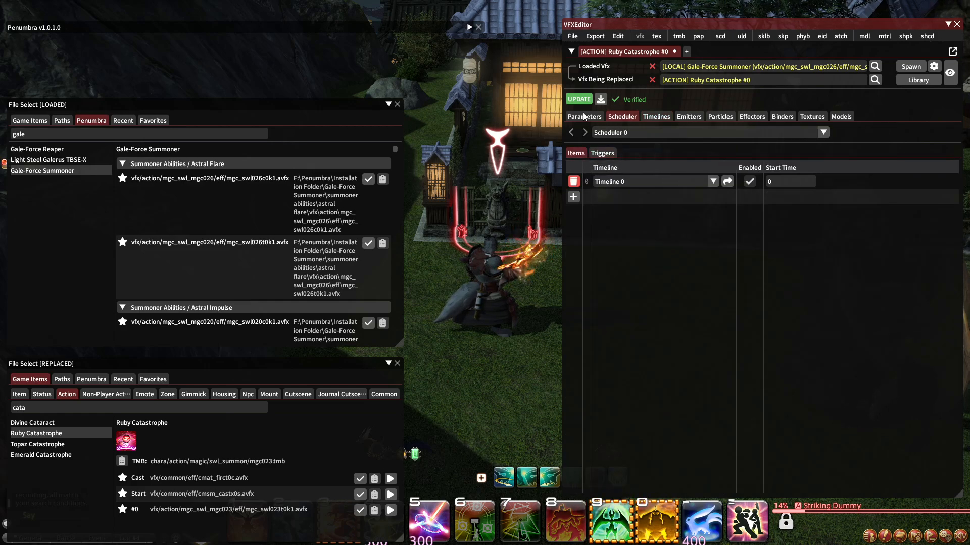
{"action": "left_click", "coordinate": [910, 68]}
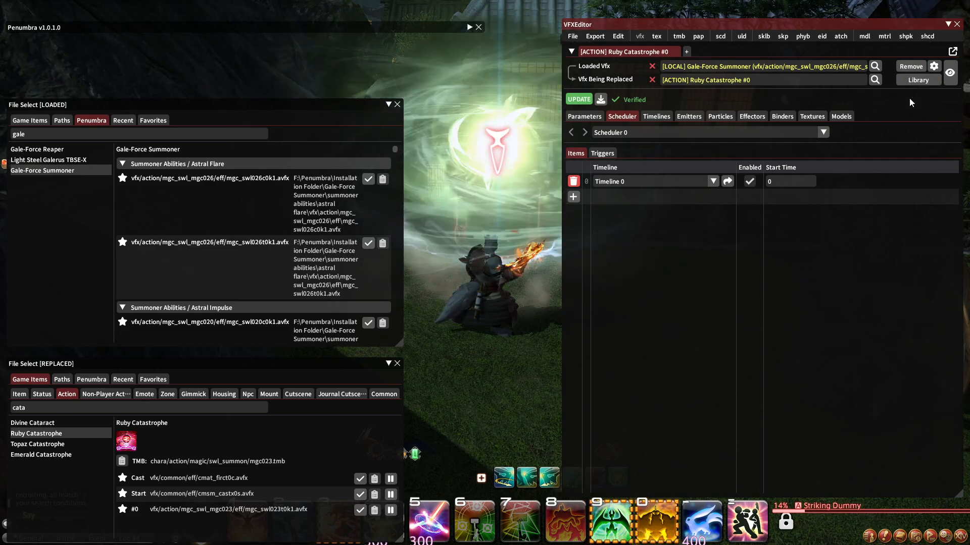
{"action": "left_click", "coordinate": [655, 117]}
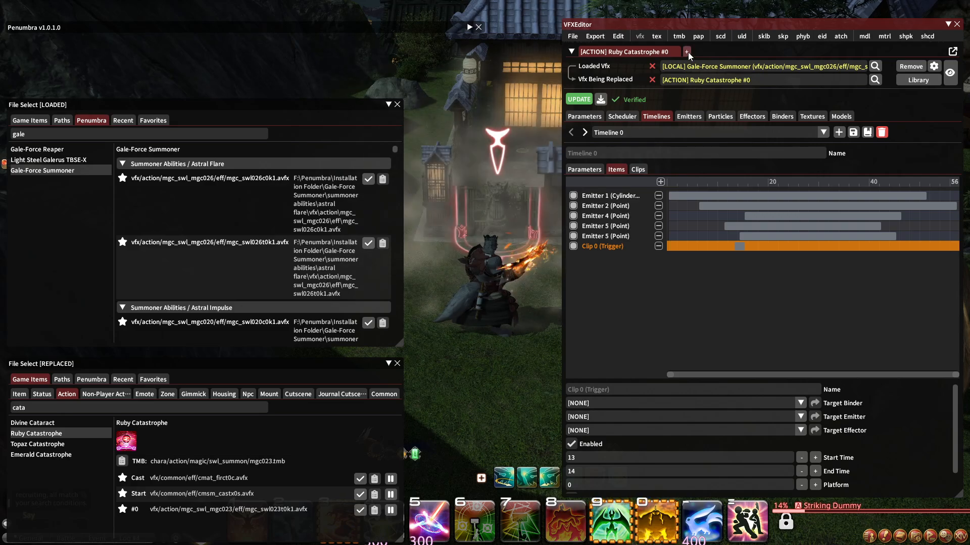
Switch to the Tmb Editor, search the actions for "catast" in a new document, and load the End tmb of Emerald Catastrophe.
{"action": "left_click", "coordinate": [948, 25]}
{"action": "left_click", "coordinate": [932, 40]}
{"action": "left_click", "coordinate": [619, 66]}
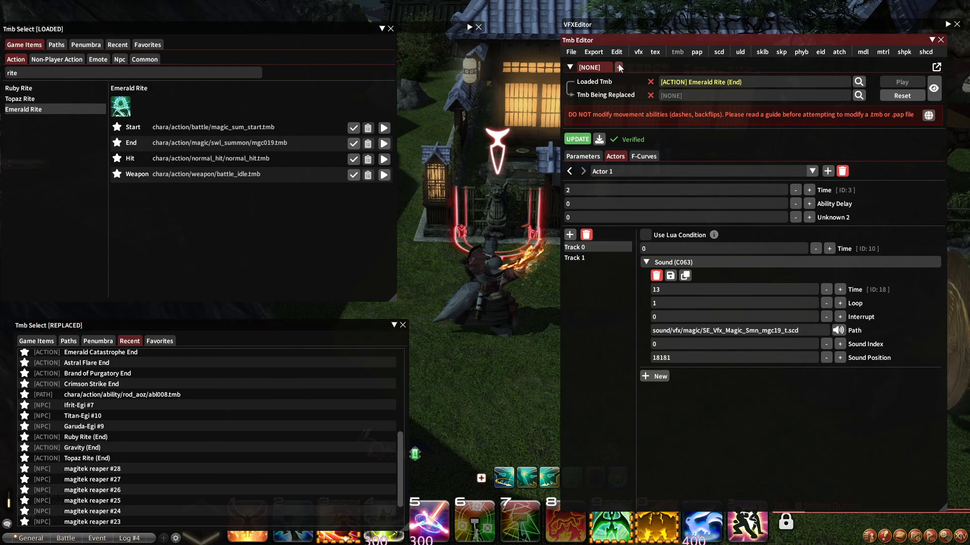
{"action": "left_click_drag", "start_coordinate": [32, 76], "coordinate": [1, 86]}
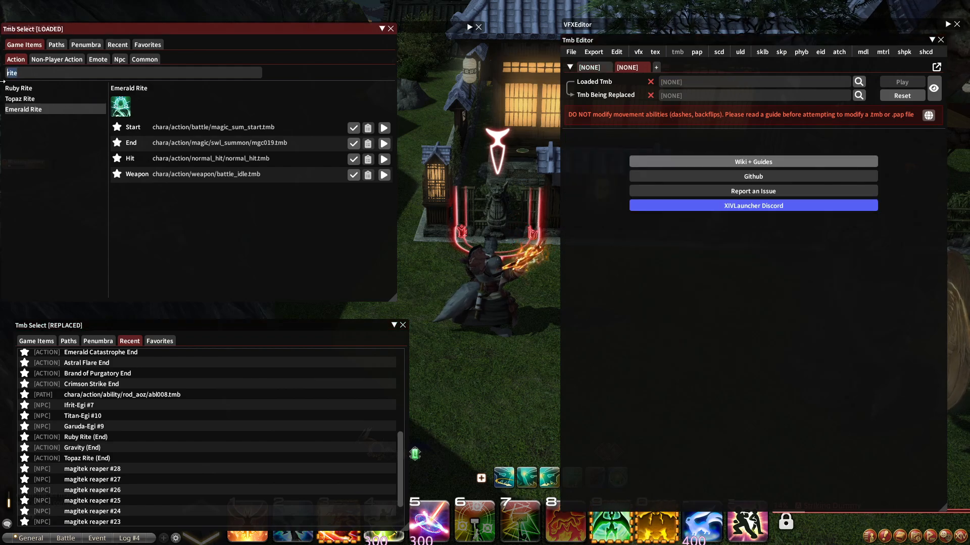
{"action": "type", "text": "catast"}
{"action": "left_click", "coordinate": [61, 109]}
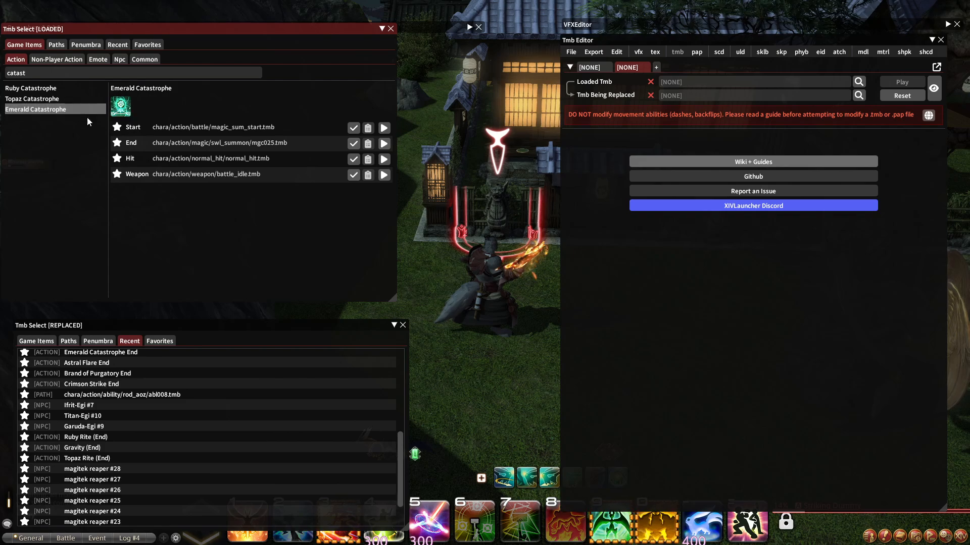
{"action": "left_click", "coordinate": [354, 146]}
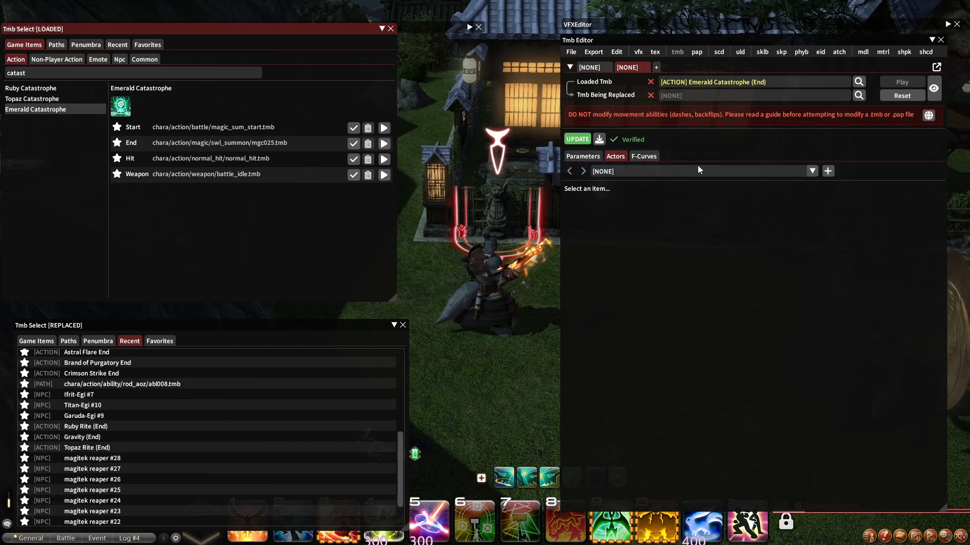
Copy the sound path sound/vfx/magic/SE_Vfx_Magic_Smn_mgc25.scd from Track 0 of Actor 1.
{"action": "left_click", "coordinate": [700, 172]}
{"action": "left_click", "coordinate": [621, 199]}
{"action": "left_click", "coordinate": [574, 247]}
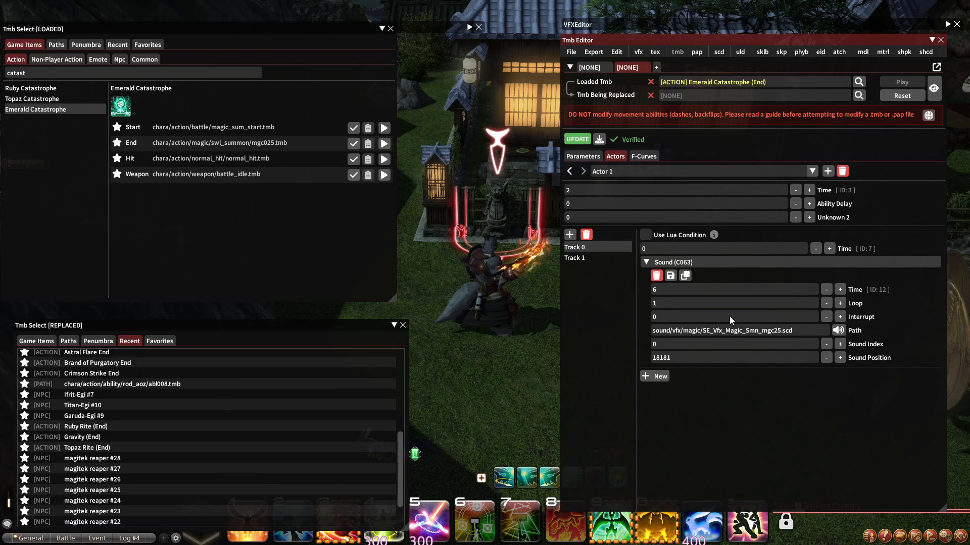
{"action": "left_click_drag", "start_coordinate": [808, 337], "coordinate": [438, 378]}
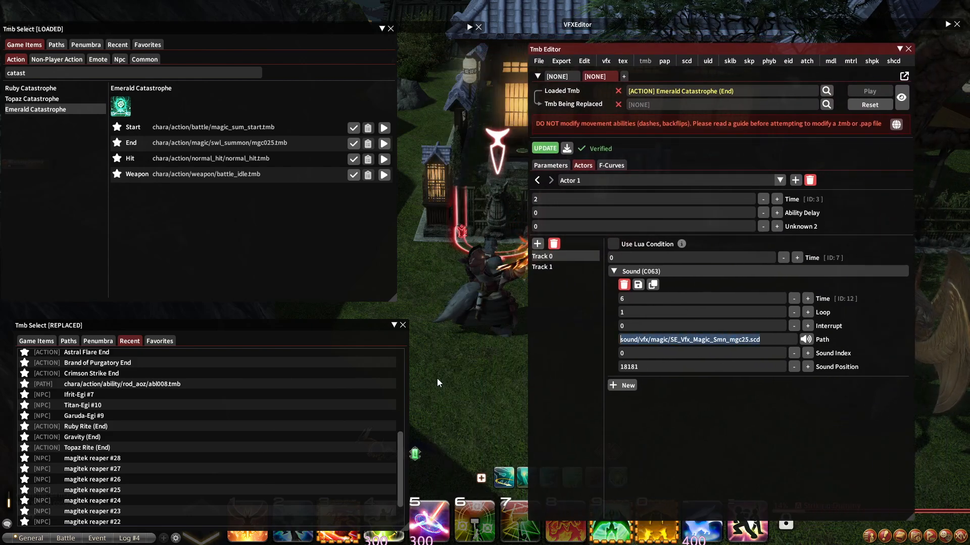
{"action": "left_click_drag", "start_coordinate": [777, 49], "coordinate": [832, 48]}
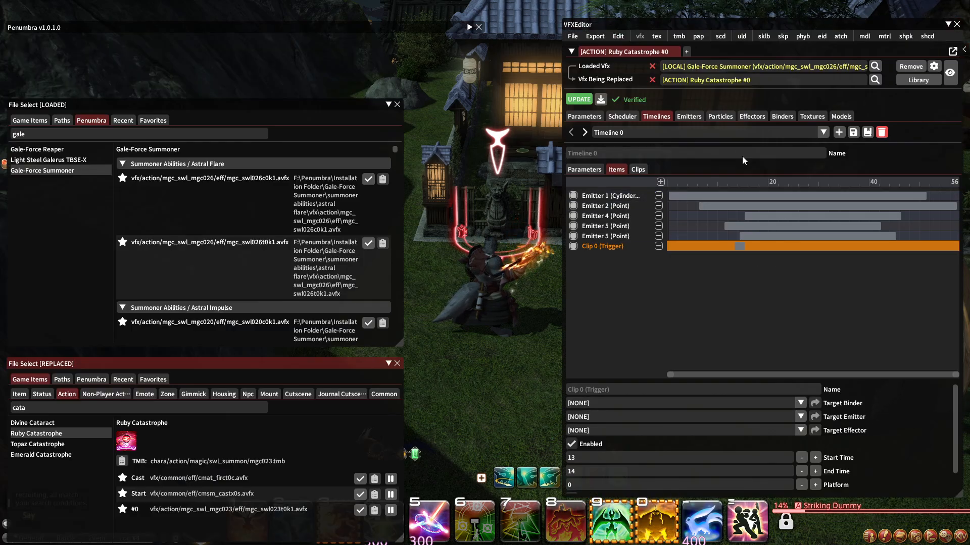
Back in VFXEditor, give Timeline 1's Emitter 9 the sound sound/vfx/magic/se_vfx_magic_smn_mgc25.scd with sound index 0.
{"action": "left_click", "coordinate": [659, 131]}
{"action": "left_click", "coordinate": [623, 154]}
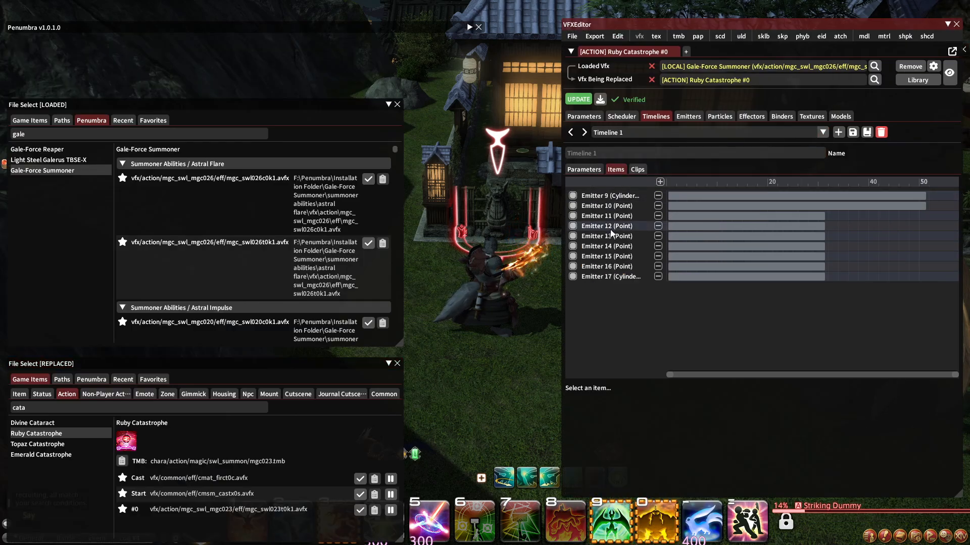
{"action": "left_click", "coordinate": [612, 197]}
{"action": "left_click", "coordinate": [689, 116]}
{"action": "left_click", "coordinate": [659, 132]}
{"action": "scroll", "coordinate": [611, 223], "scroll_direction": "down", "scroll_amount": 4}
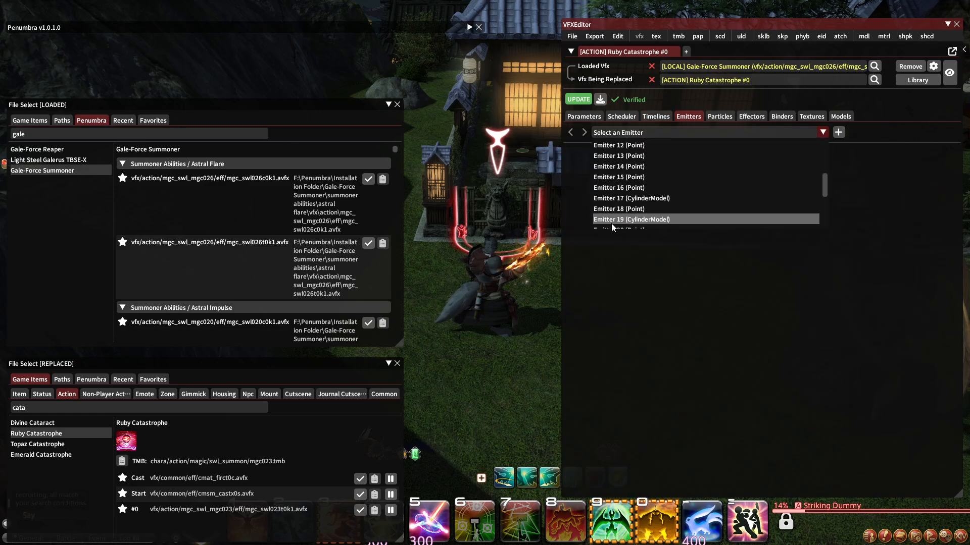
{"action": "scroll", "coordinate": [619, 214], "scroll_direction": "up", "scroll_amount": 3}
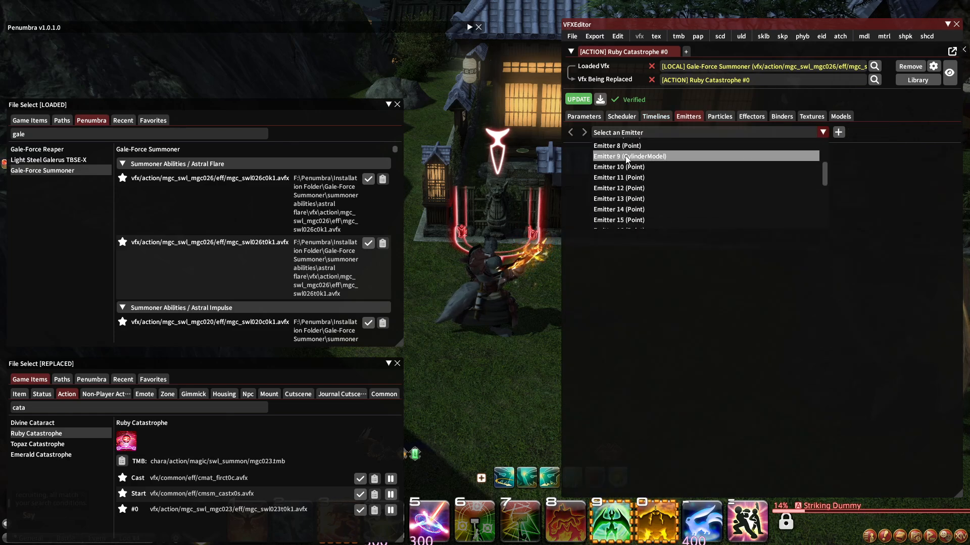
{"action": "left_click", "coordinate": [619, 156]}
{"action": "left_click", "coordinate": [584, 182]}
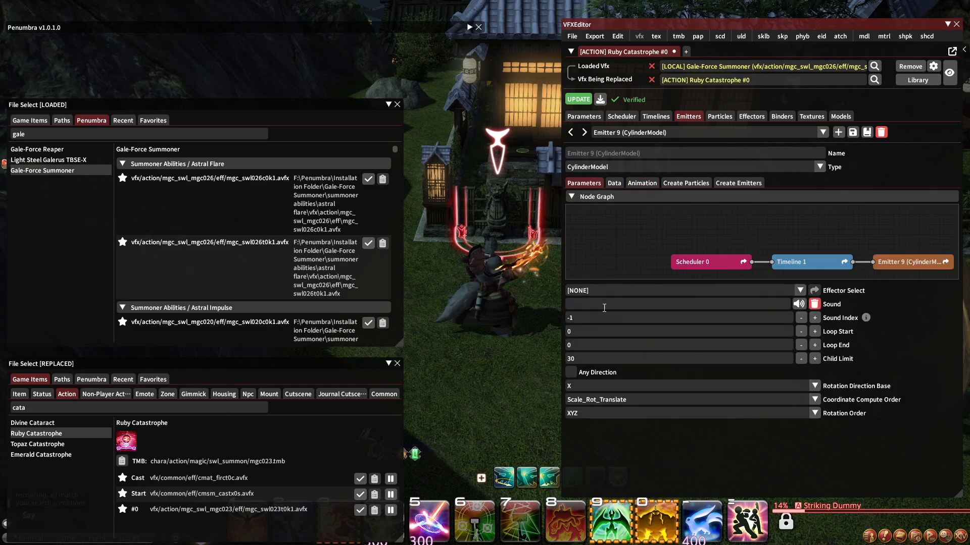
{"action": "left_click", "coordinate": [816, 318]}
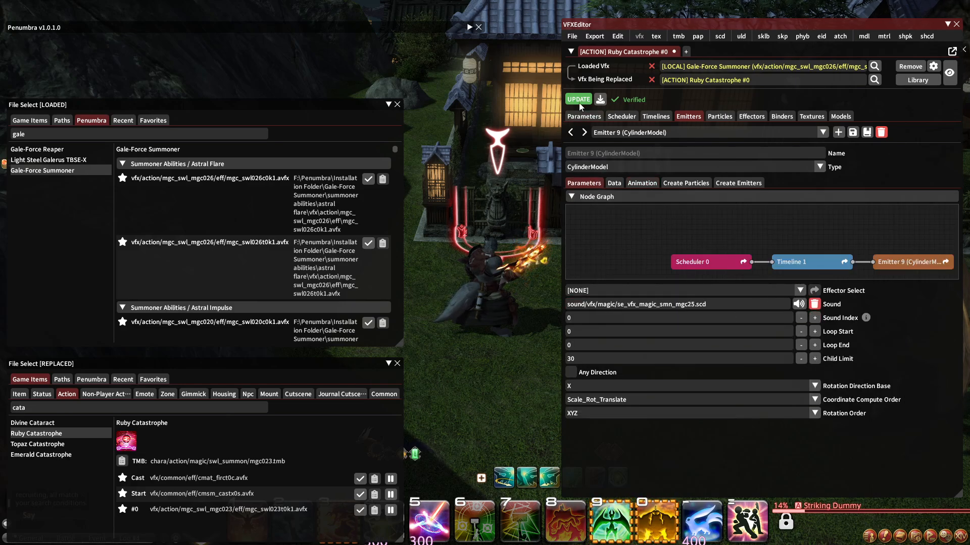
Apply the emitter sound changes to the effect and respawn it to preview the result.
{"action": "left_click", "coordinate": [578, 100]}
{"action": "left_click", "coordinate": [909, 67]}
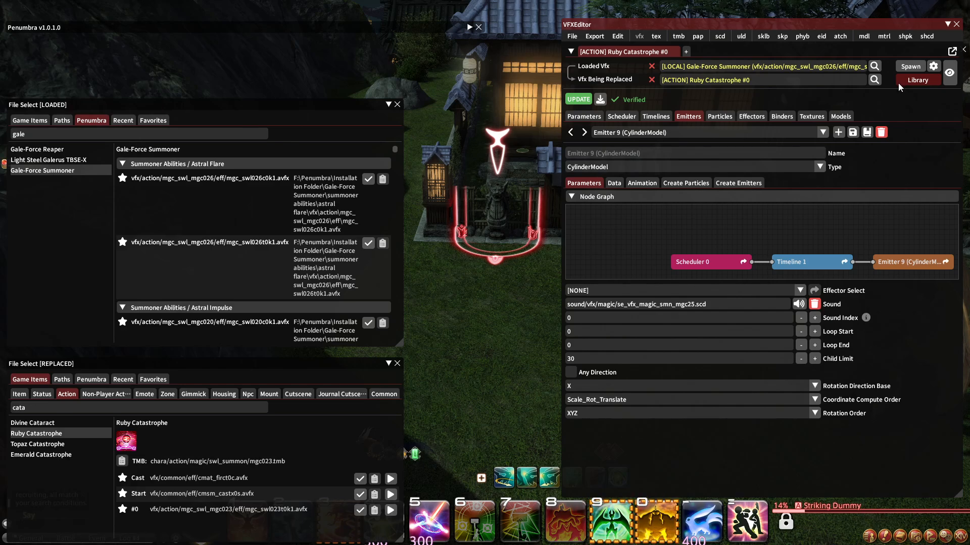
{"action": "left_click", "coordinate": [901, 68]}
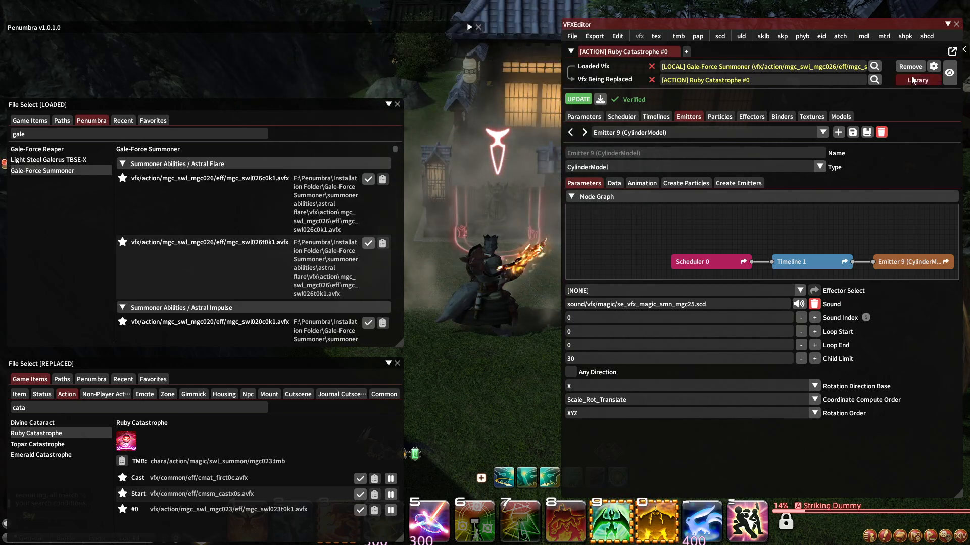
{"action": "left_click", "coordinate": [908, 66]}
{"action": "left_click", "coordinate": [909, 66]}
{"action": "left_click", "coordinate": [920, 91]}
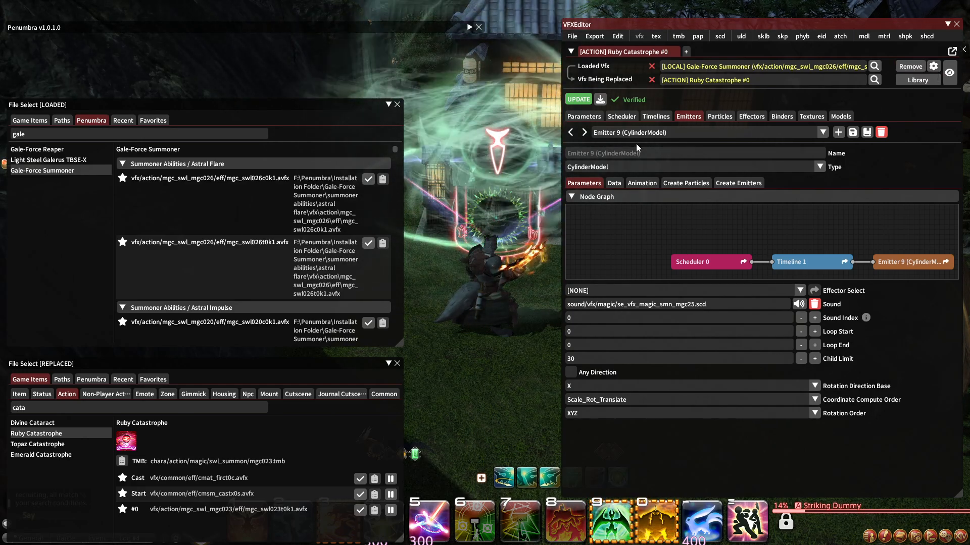
Examine the start and end times and binders of the emitter items in Timeline 0.
{"action": "left_click", "coordinate": [656, 116]}
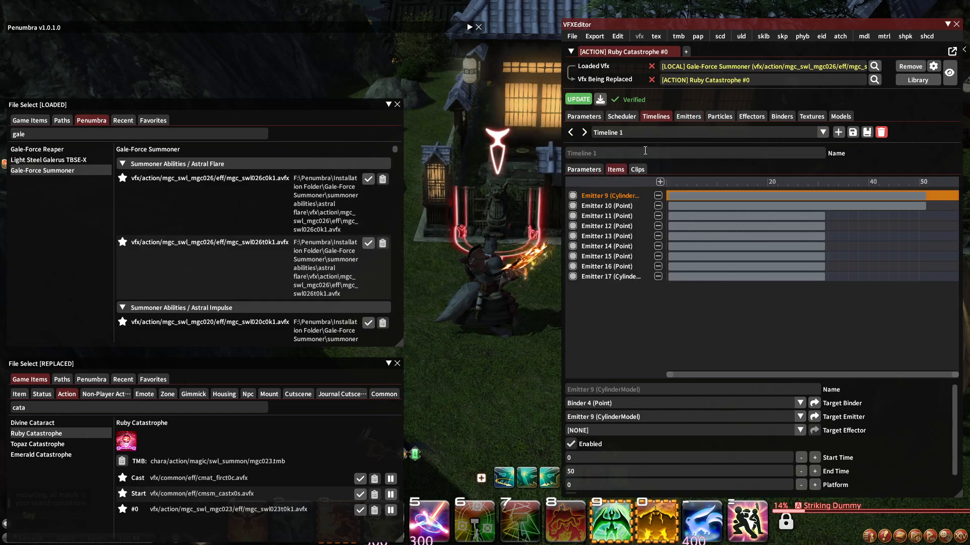
{"action": "left_click", "coordinate": [644, 132]}
{"action": "left_click", "coordinate": [630, 146]}
{"action": "left_click", "coordinate": [619, 206]}
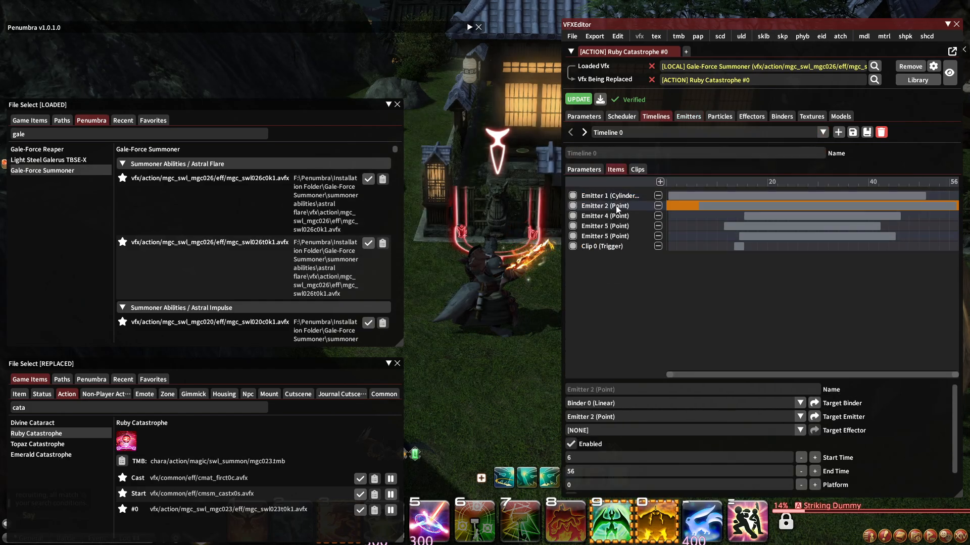
{"action": "left_click", "coordinate": [612, 216]}
{"action": "left_click", "coordinate": [609, 226]}
{"action": "left_click", "coordinate": [607, 235]}
{"action": "left_click", "coordinate": [605, 227]}
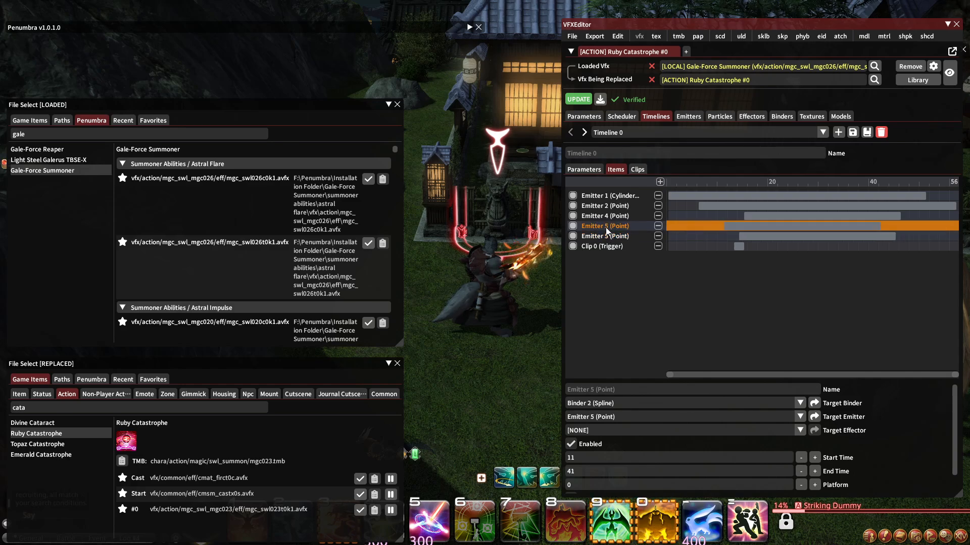
{"action": "left_click", "coordinate": [605, 237]}
{"action": "left_click", "coordinate": [605, 227]}
{"action": "left_click", "coordinate": [601, 236]}
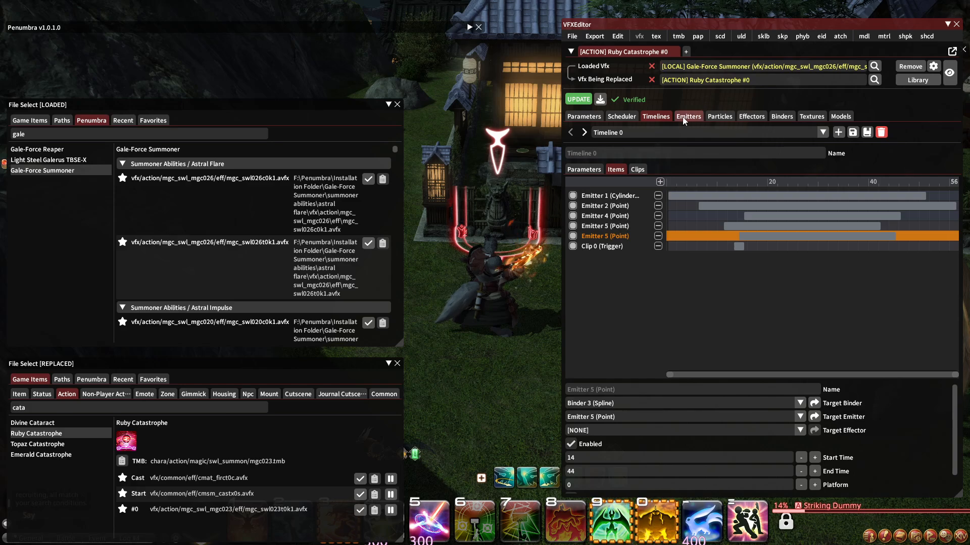
Change Scheduler 0's item from Timeline 0 to Timeline 2.
{"action": "left_click", "coordinate": [622, 117]}
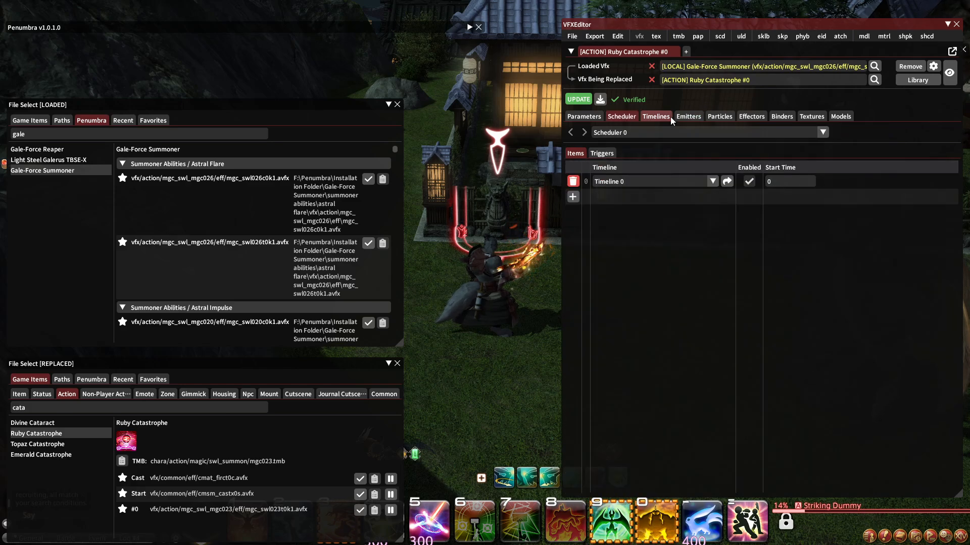
{"action": "left_click", "coordinate": [655, 117]}
{"action": "left_click", "coordinate": [621, 116]}
{"action": "left_click", "coordinate": [621, 182]}
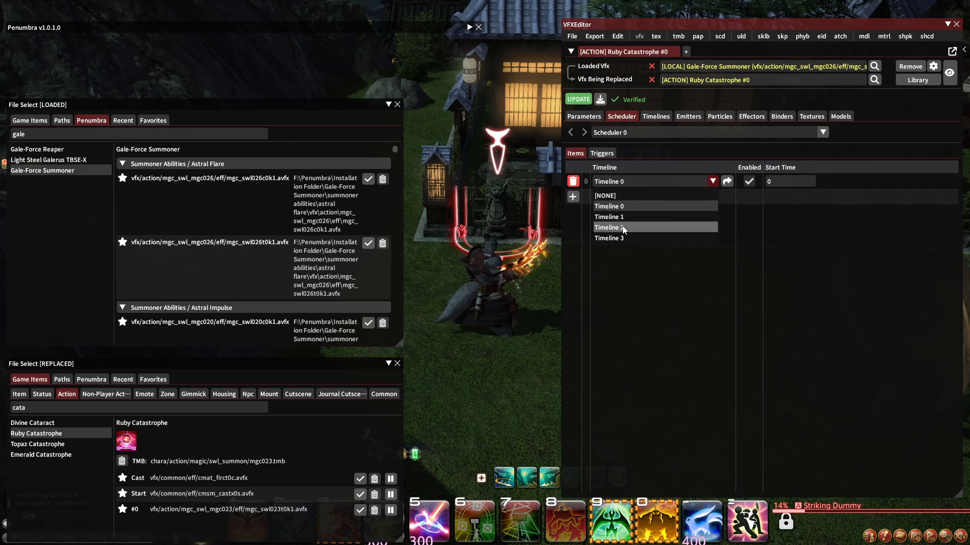
{"action": "left_click", "coordinate": [621, 226]}
Open Timeline 2 and add a new empty item to it.
{"action": "left_click", "coordinate": [651, 117]}
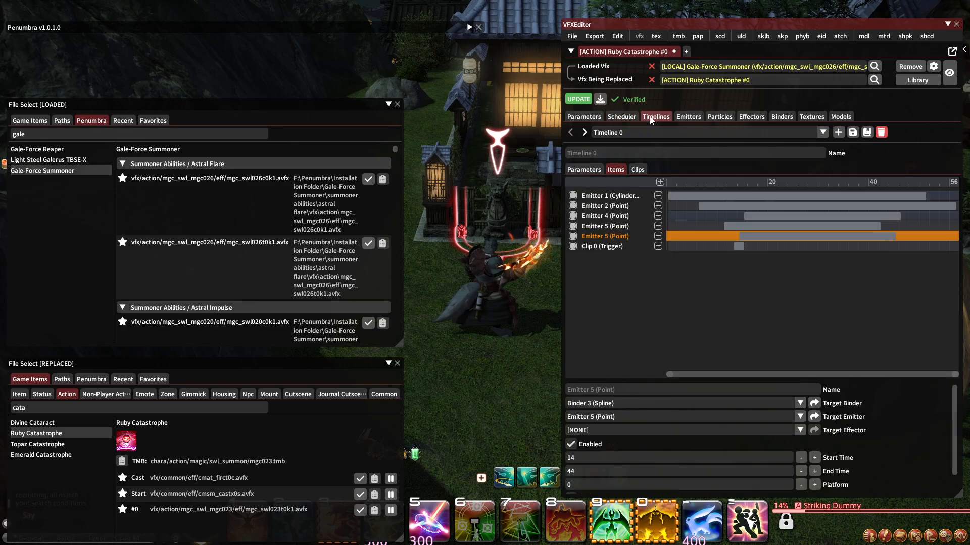
{"action": "left_click", "coordinate": [642, 133]}
{"action": "left_click", "coordinate": [625, 165]}
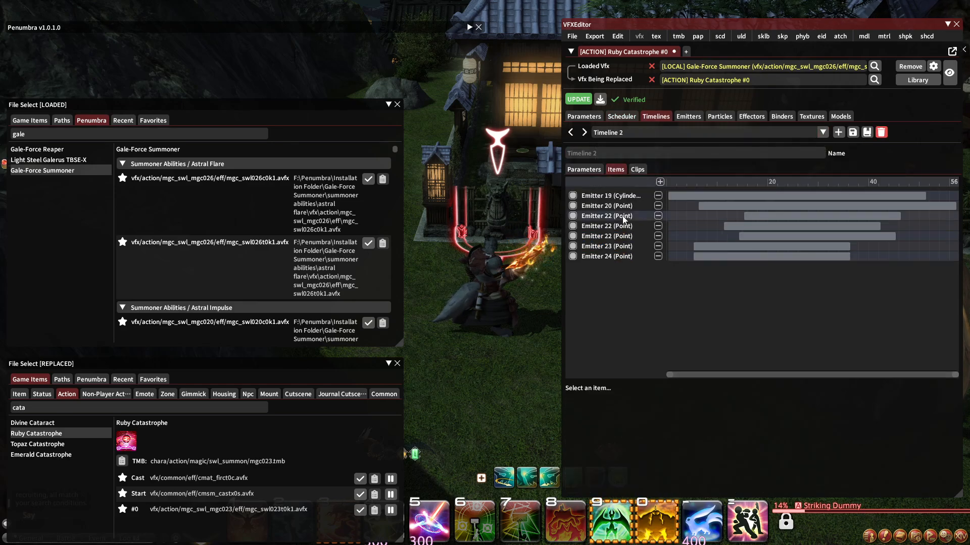
{"action": "left_click", "coordinate": [659, 182]}
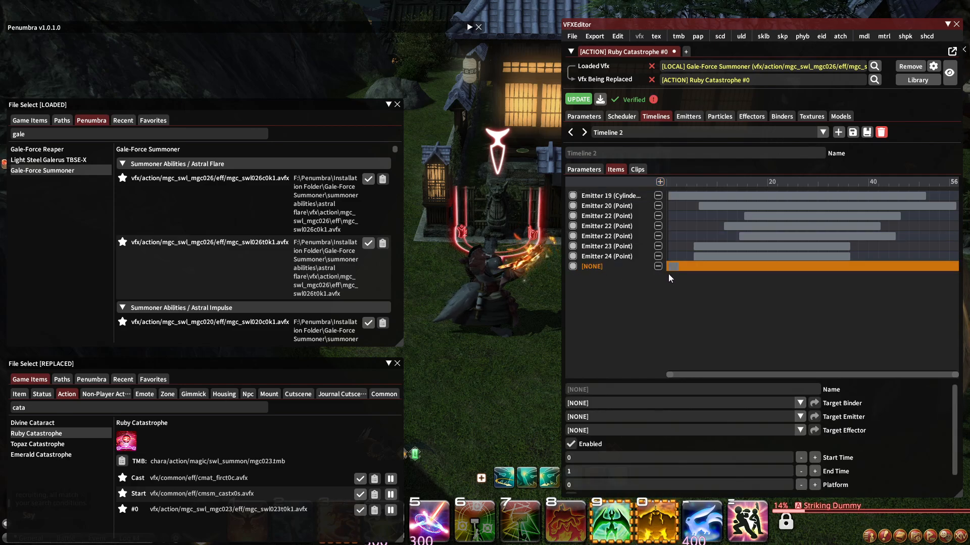
{"action": "left_click", "coordinate": [600, 471]}
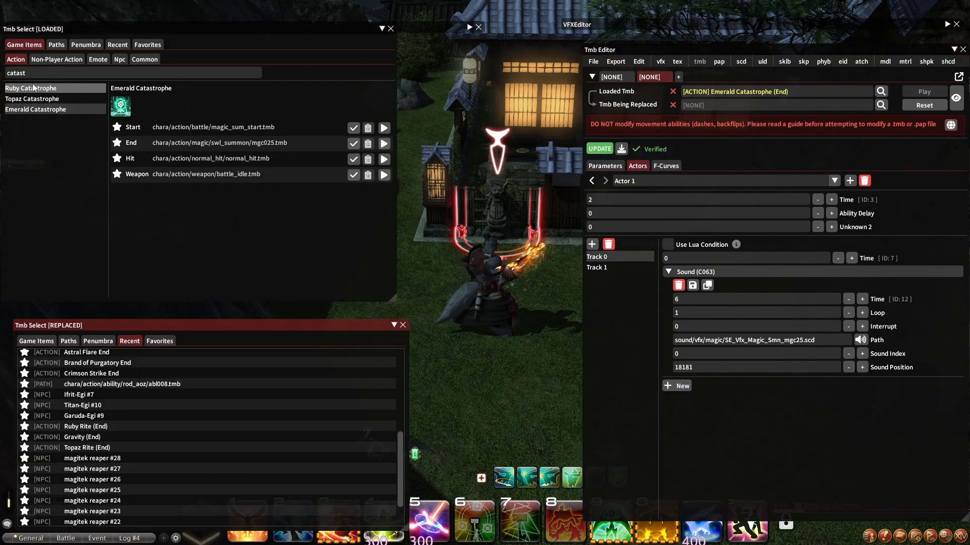
Switch to the Tmb Editor, search the actions for "rite", and load the End tmb of Topaz Rite.
{"action": "left_click", "coordinate": [2, 88]}
{"action": "type", "text": "r"}
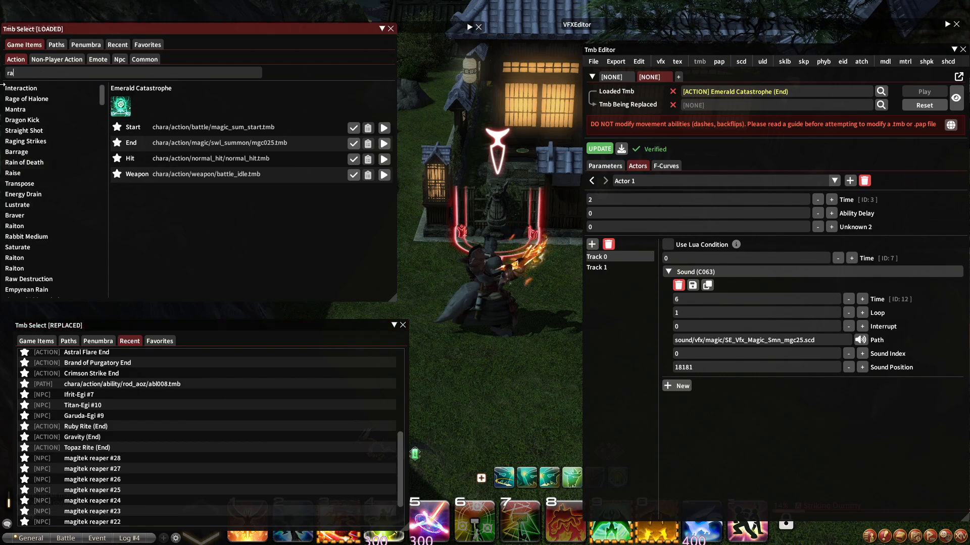
{"action": "type", "text": "ite"}
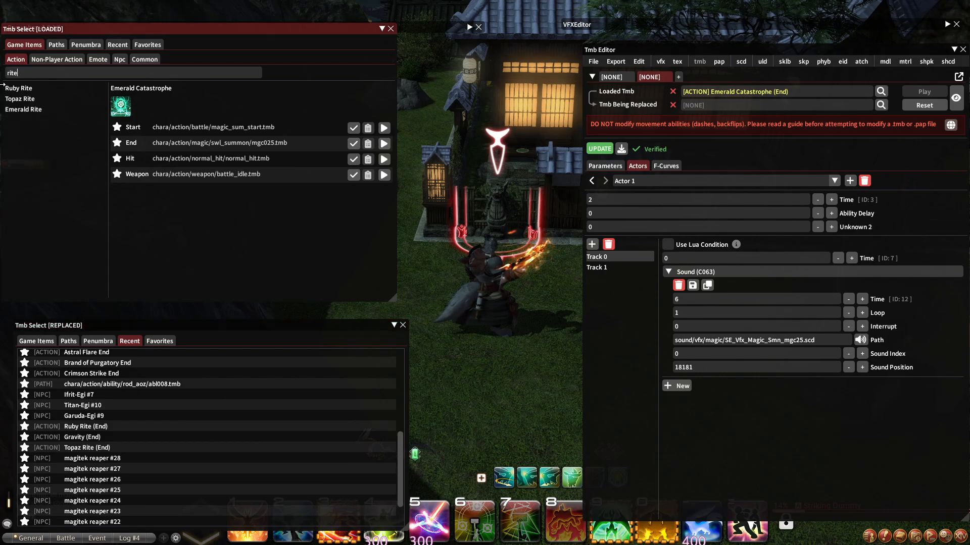
{"action": "left_click", "coordinate": [23, 100]}
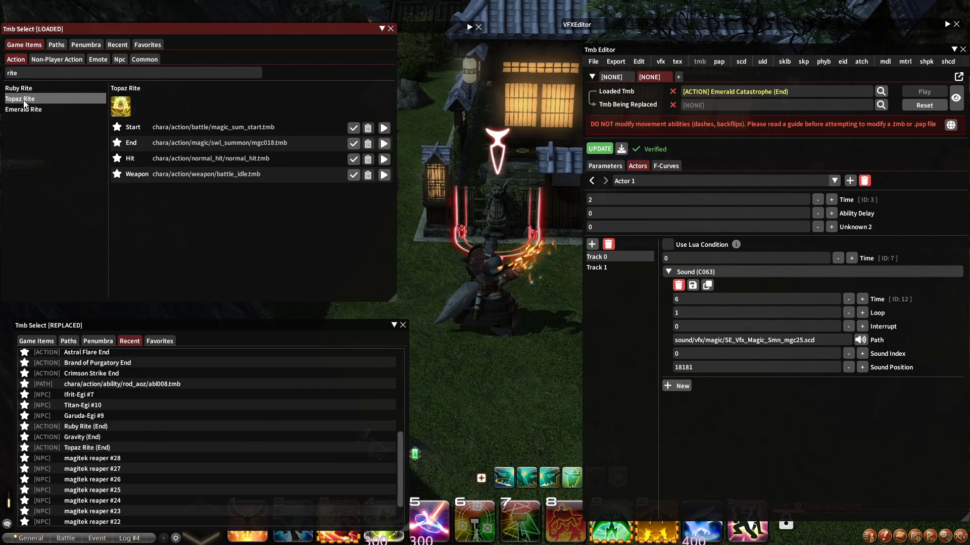
{"action": "left_click", "coordinate": [353, 160]}
{"action": "left_click", "coordinate": [353, 143]}
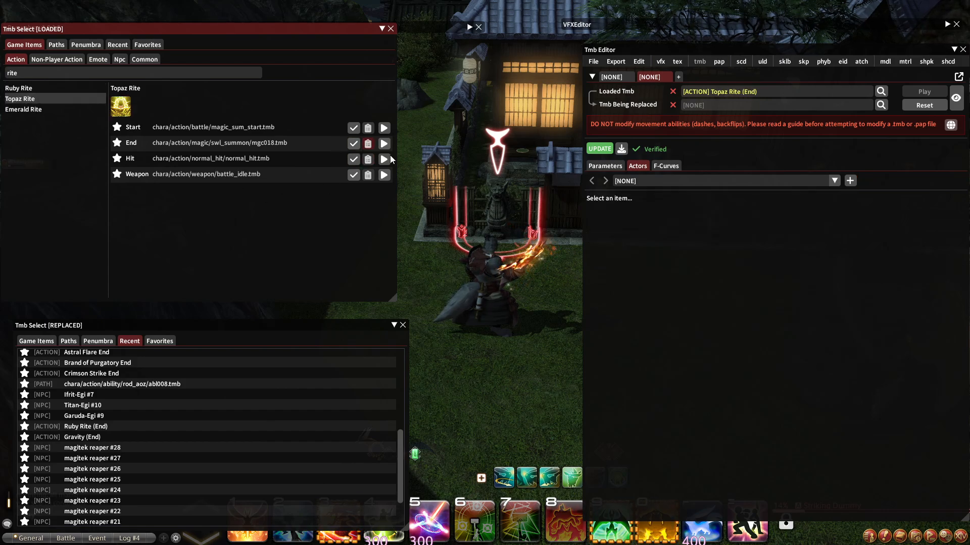
Examine the sound entries and their timing in the tracks of Actor 1.
{"action": "left_click", "coordinate": [697, 181]}
{"action": "left_click", "coordinate": [629, 202]}
{"action": "left_click", "coordinate": [610, 256]}
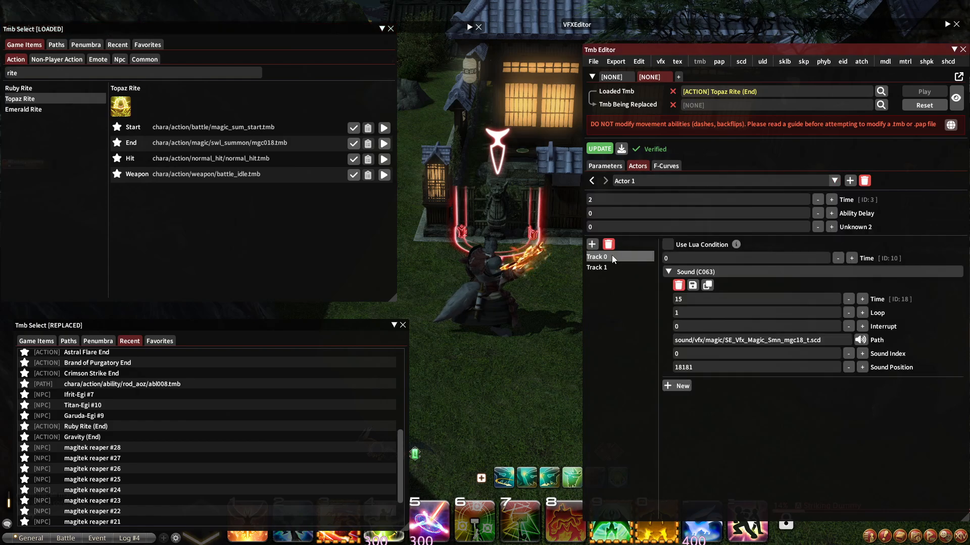
{"action": "left_click", "coordinate": [608, 265]}
{"action": "left_click", "coordinate": [607, 256]}
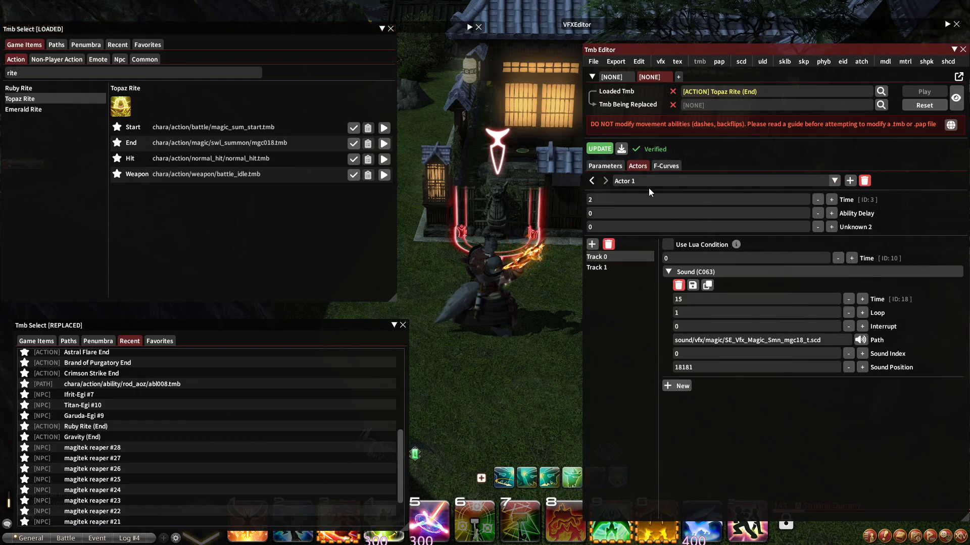
Look through the VFX, fly text and animation tracks of Actor 0, and return to Actor 1.
{"action": "left_click", "coordinate": [651, 181]}
{"action": "left_click", "coordinate": [629, 195]}
{"action": "left_click", "coordinate": [611, 267]}
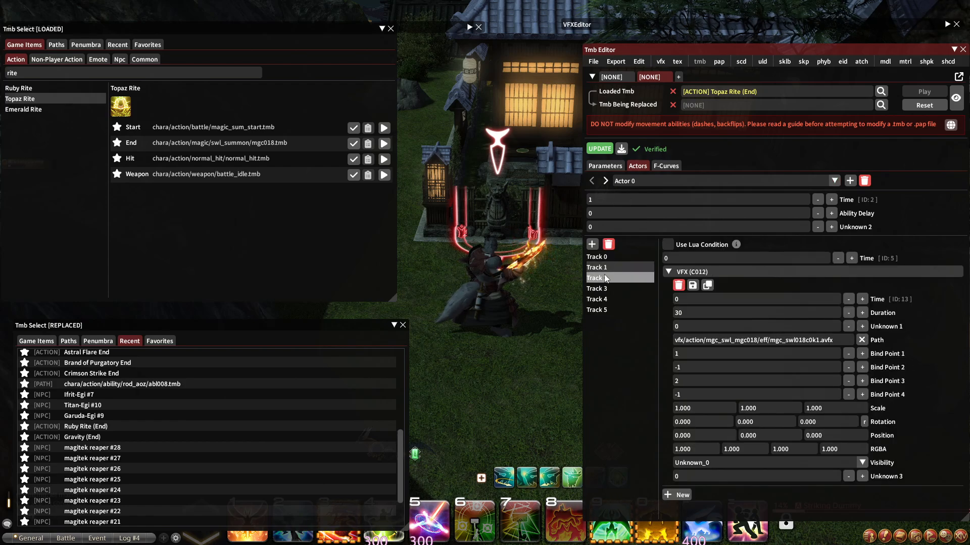
{"action": "left_click", "coordinate": [603, 276]}
{"action": "left_click", "coordinate": [603, 299]}
{"action": "left_click", "coordinate": [599, 289]}
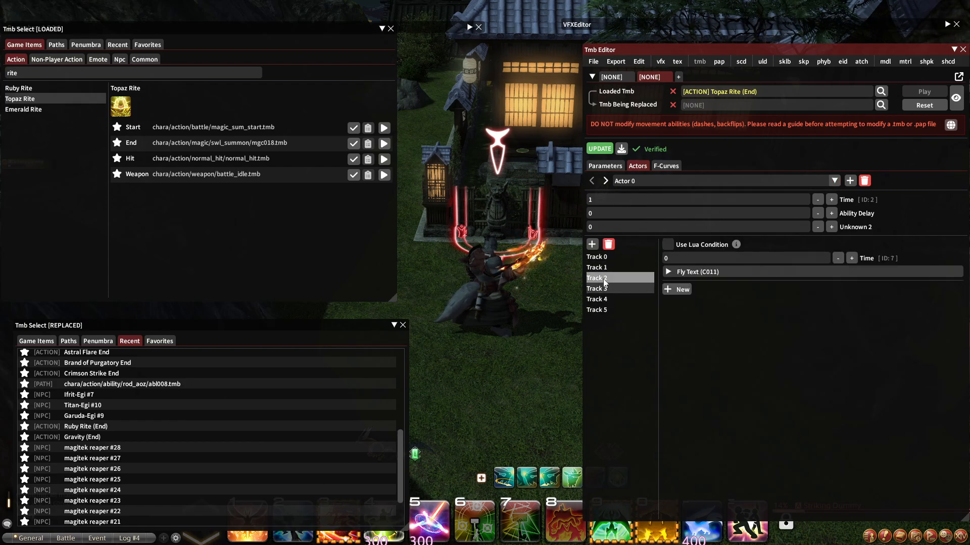
{"action": "left_click", "coordinate": [603, 279]}
{"action": "left_click", "coordinate": [605, 299]}
{"action": "left_click", "coordinate": [619, 311]}
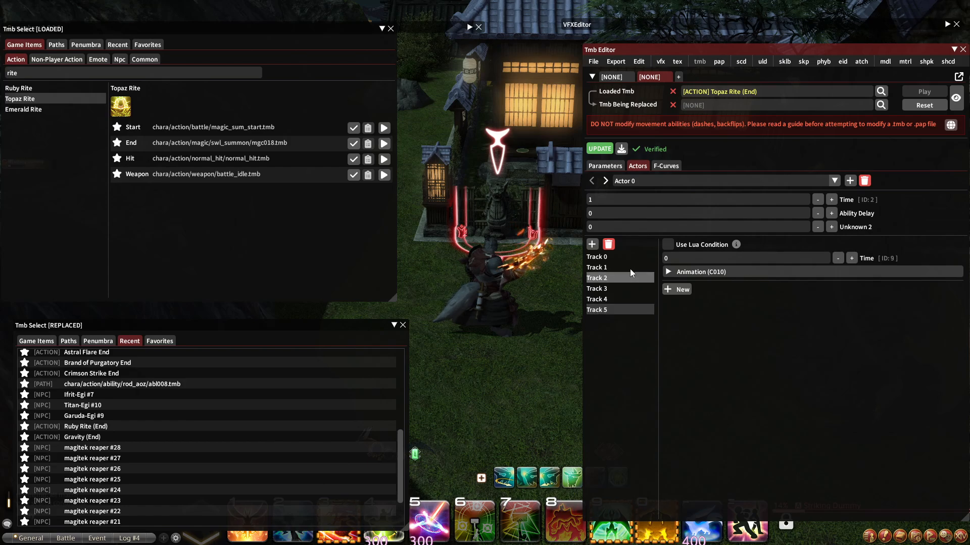
{"action": "left_click", "coordinate": [641, 182]}
{"action": "left_click", "coordinate": [632, 201]}
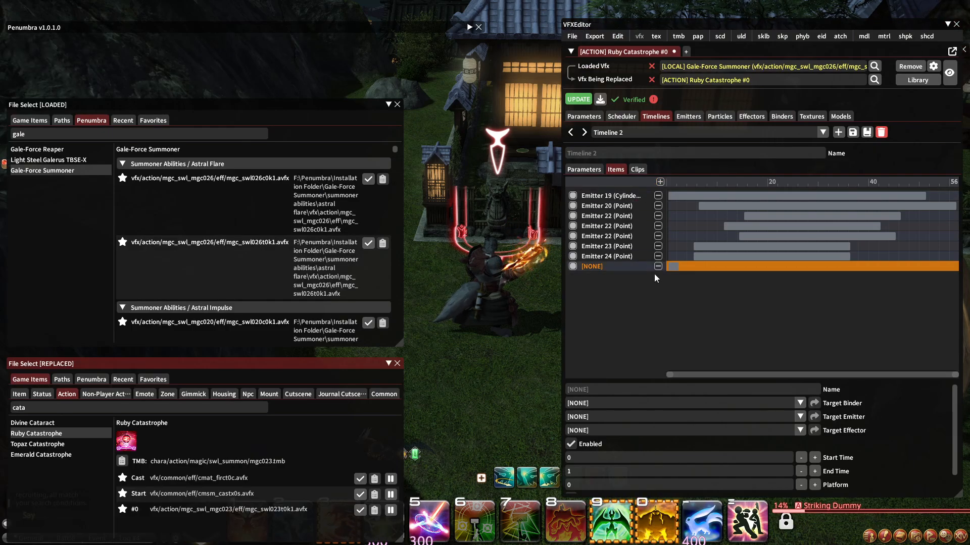
Back in VFXEditor, add a clip to Timeline 2 and set its type to Trigger.
{"action": "left_click", "coordinate": [639, 170]}
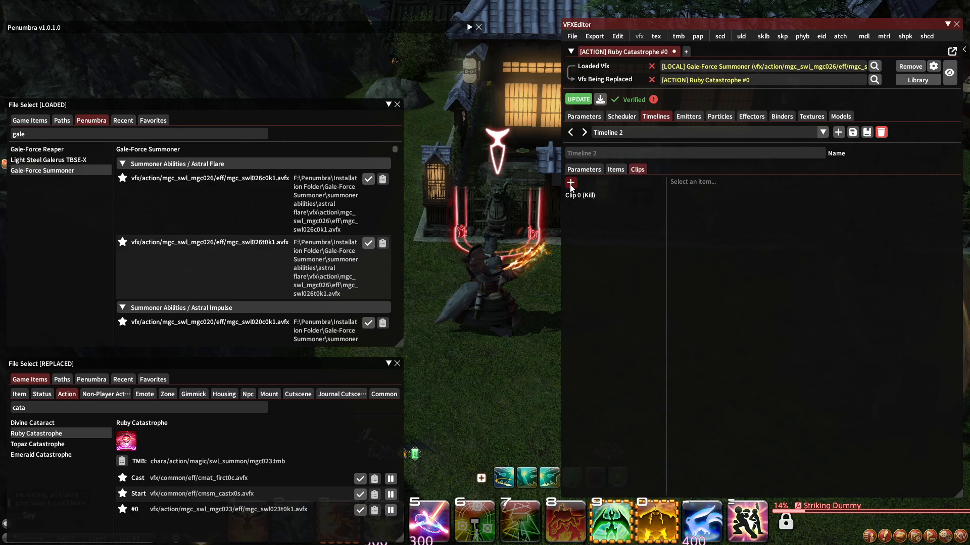
{"action": "left_click", "coordinate": [577, 196]}
{"action": "left_click", "coordinate": [715, 195]}
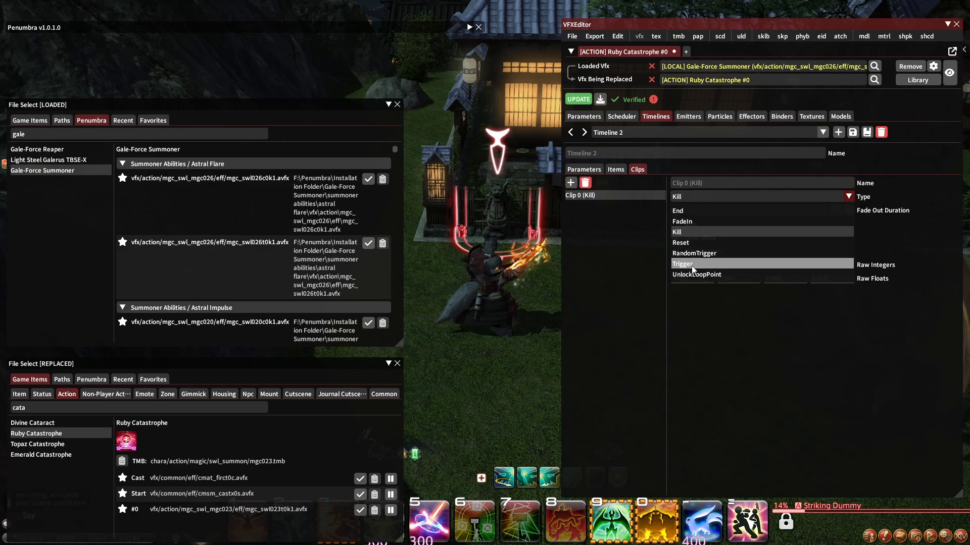
{"action": "left_click", "coordinate": [687, 264]}
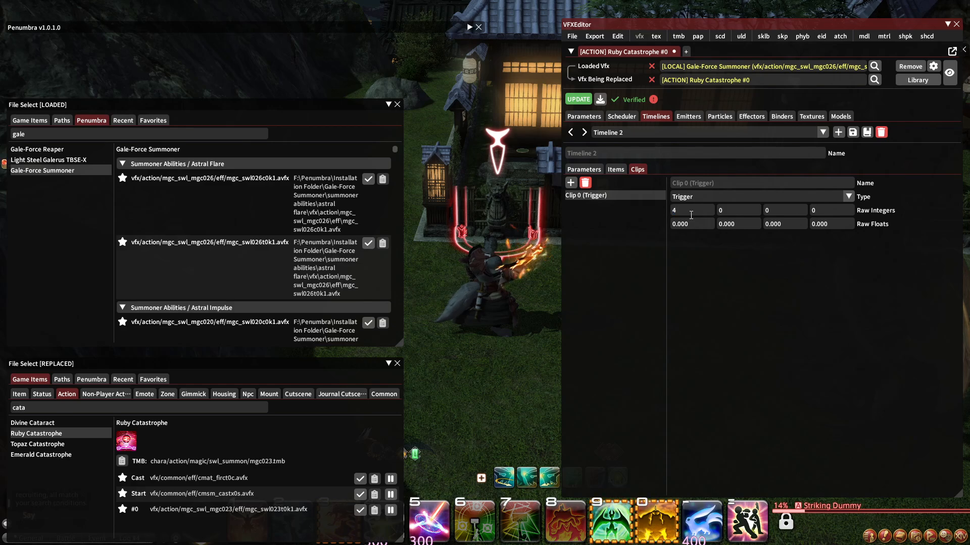
Set Timeline 2's new item to start at 15 and end at 16, and enable its clip with clip index 0.
{"action": "left_click", "coordinate": [615, 169]}
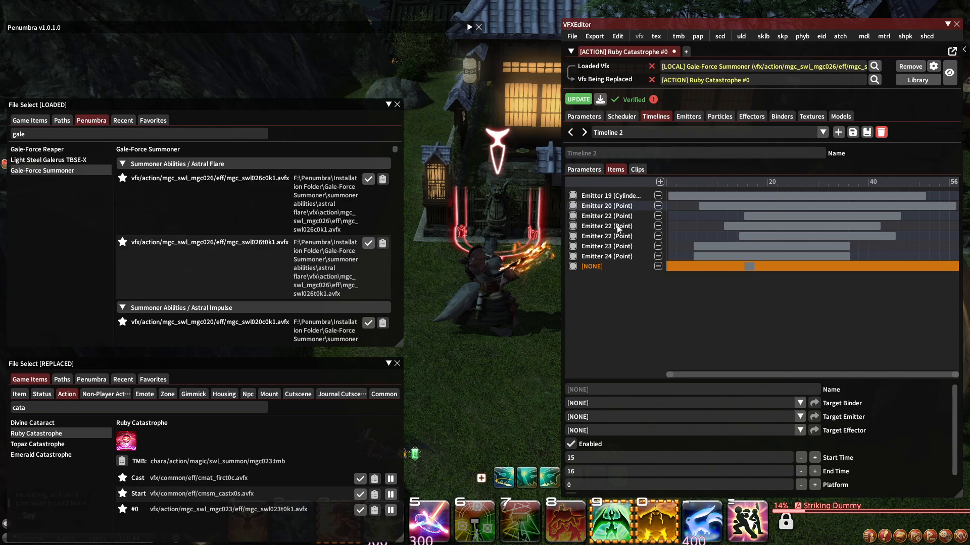
{"action": "scroll", "coordinate": [568, 482], "scroll_direction": "down", "scroll_amount": 1}
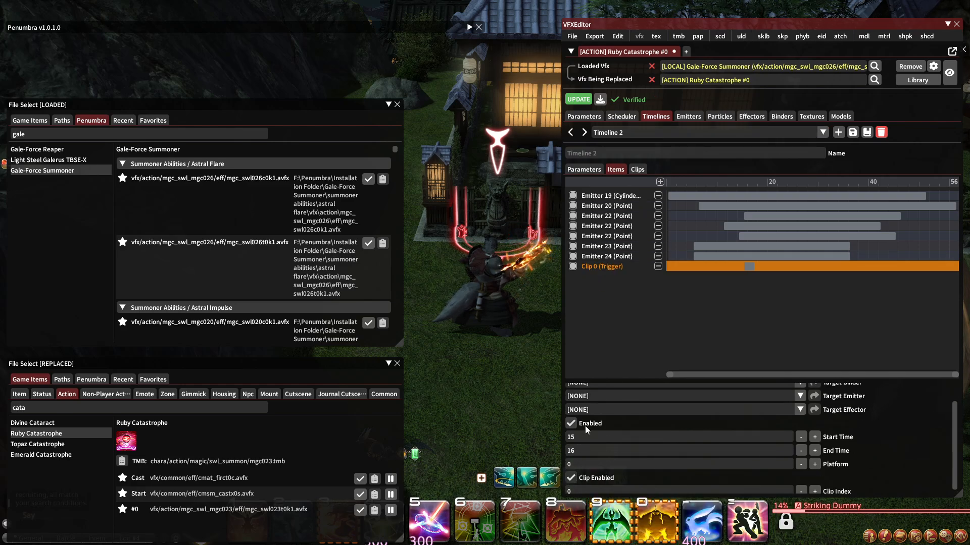
{"action": "scroll", "coordinate": [587, 430], "scroll_direction": "up", "scroll_amount": 1}
Check Scheduler 0's triggers and items, apply the changes, and spawn the effect on self.
{"action": "left_click", "coordinate": [622, 117]}
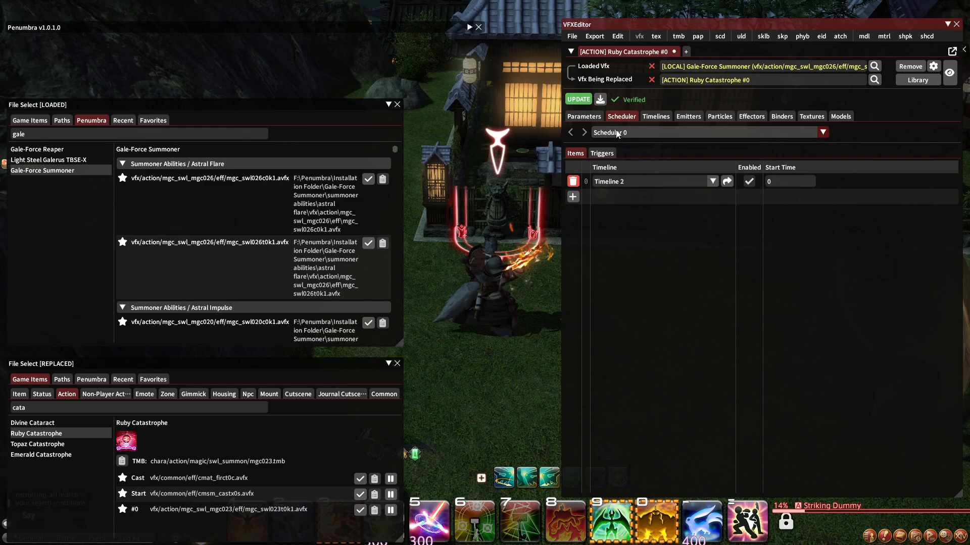
{"action": "left_click", "coordinate": [616, 133]}
{"action": "left_click", "coordinate": [601, 145]}
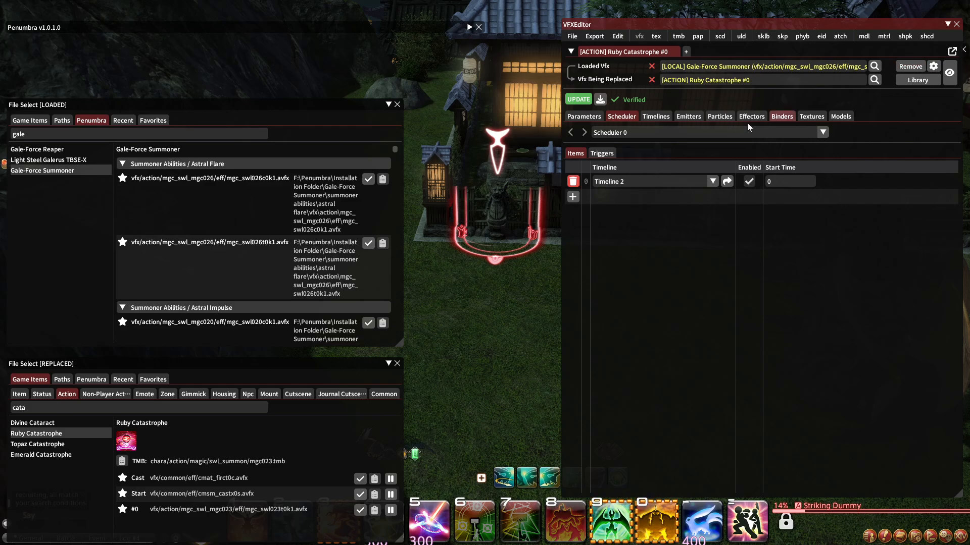
{"action": "left_click", "coordinate": [601, 154]}
{"action": "left_click", "coordinate": [580, 154]}
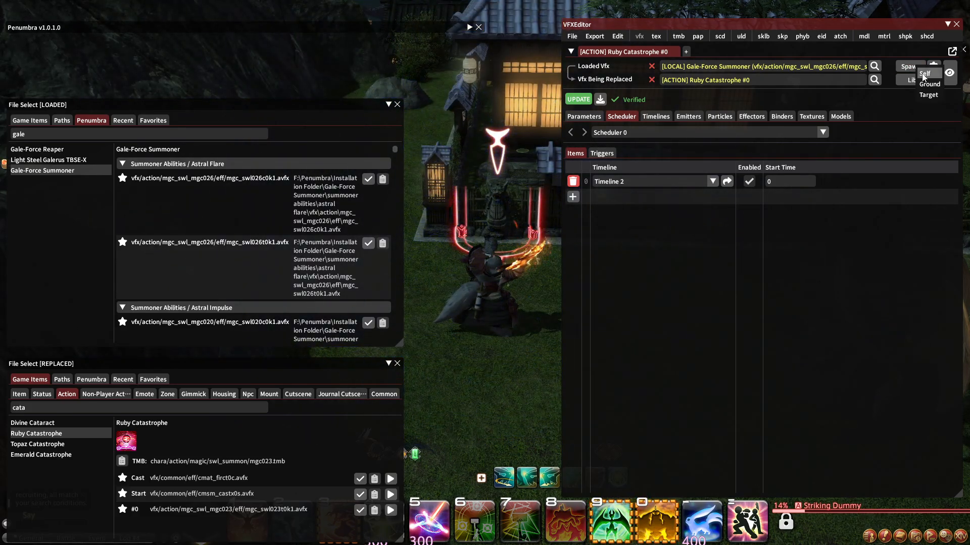
{"action": "left_click", "coordinate": [924, 74]}
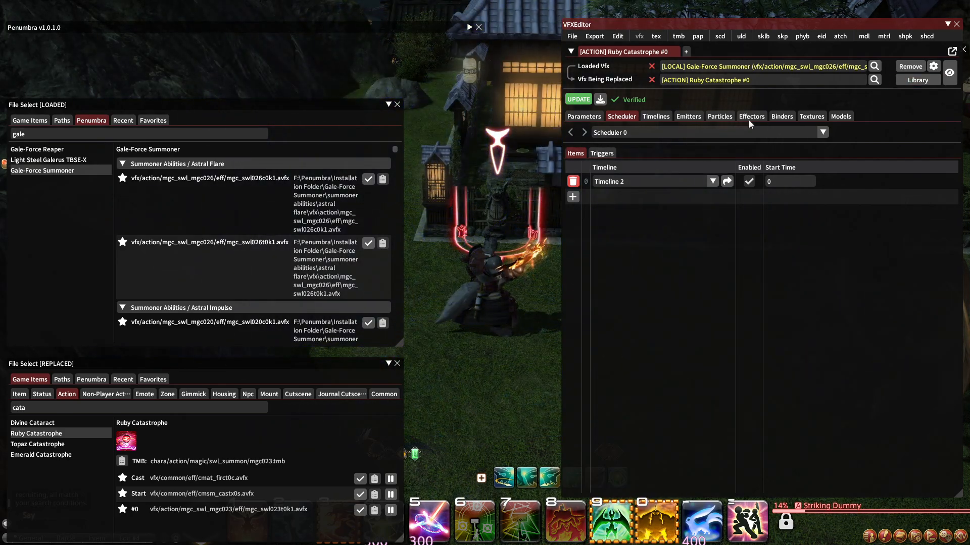
Review the items of Timeline 2, and open Timeline 0 to compare its items.
{"action": "left_click", "coordinate": [654, 117]}
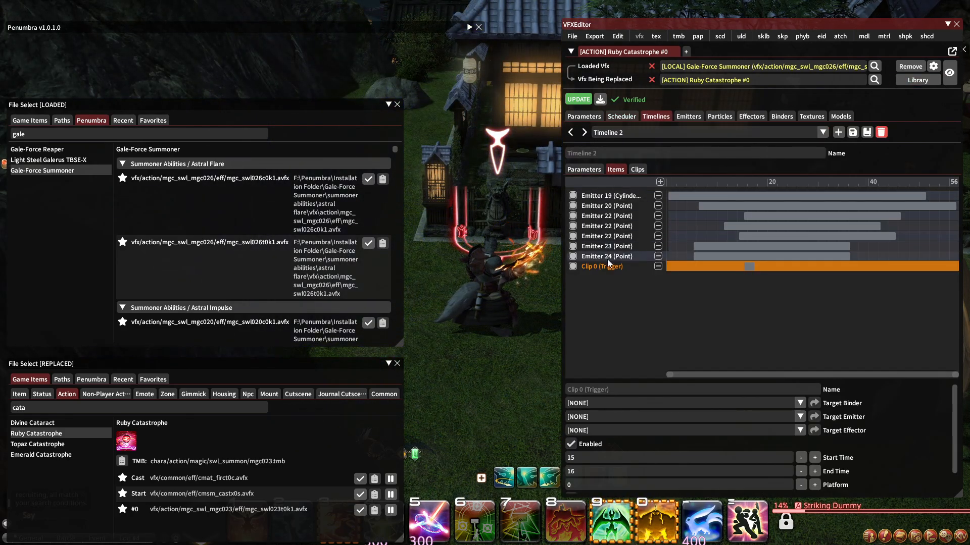
{"action": "left_click", "coordinate": [688, 117]}
{"action": "left_click", "coordinate": [656, 116]}
{"action": "left_click", "coordinate": [611, 132]}
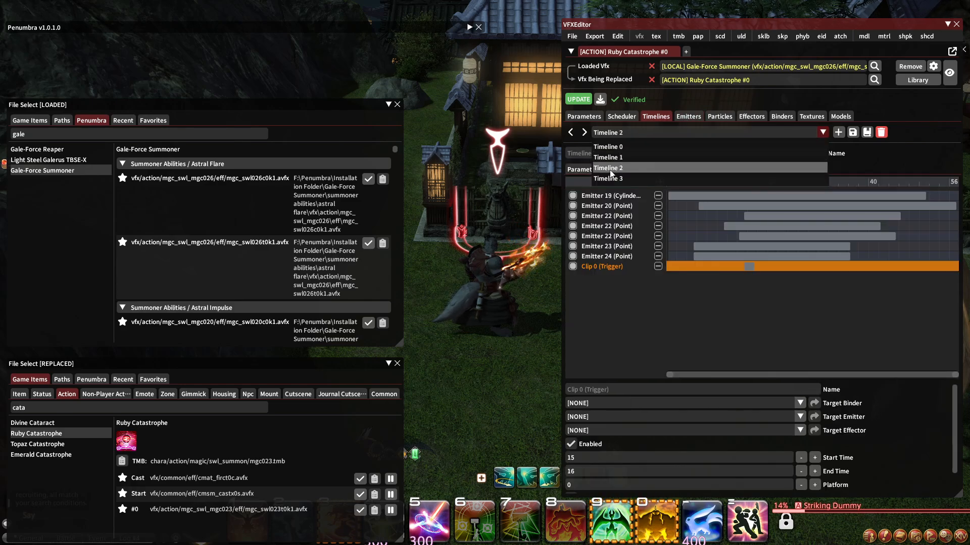
{"action": "left_click", "coordinate": [608, 146]}
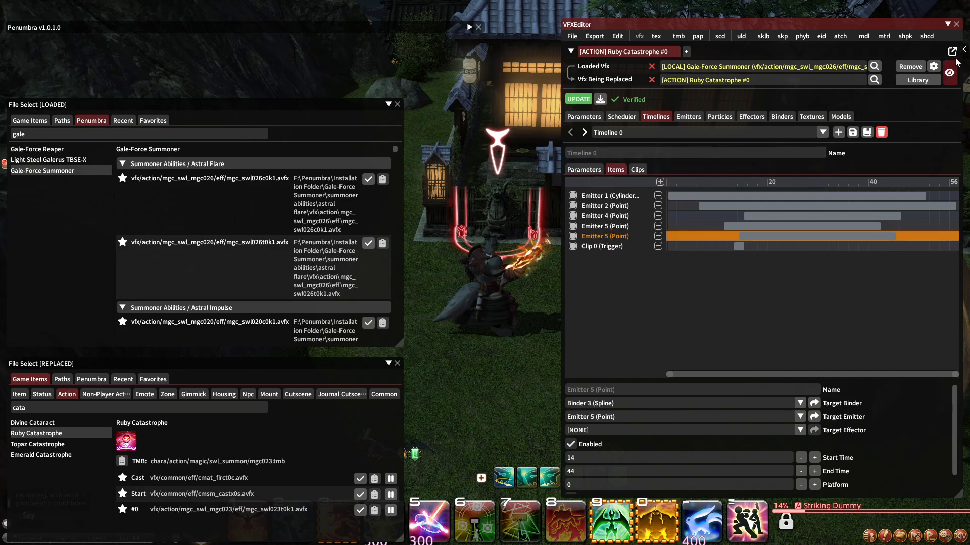
Switch to the Tmb Editor and load Levinstrike Summoner's Astral Flare file mgc026.tmb.
{"action": "left_click", "coordinate": [948, 26]}
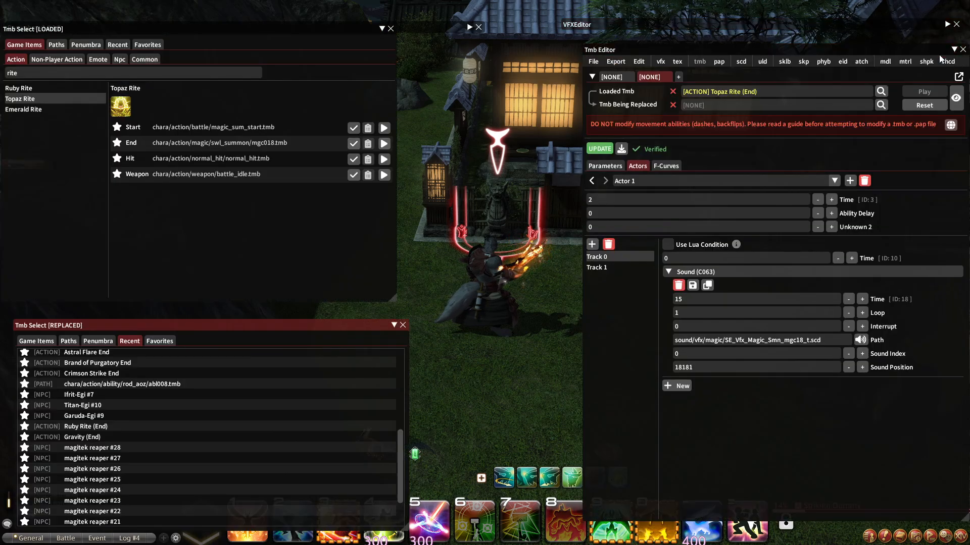
{"action": "left_click", "coordinate": [609, 76]}
{"action": "left_click", "coordinate": [86, 45]}
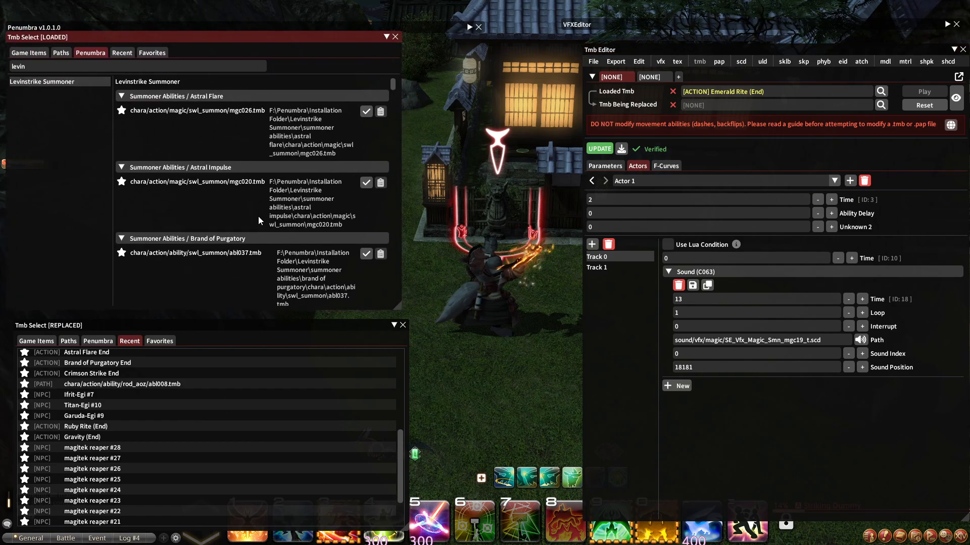
{"action": "left_click", "coordinate": [366, 112]}
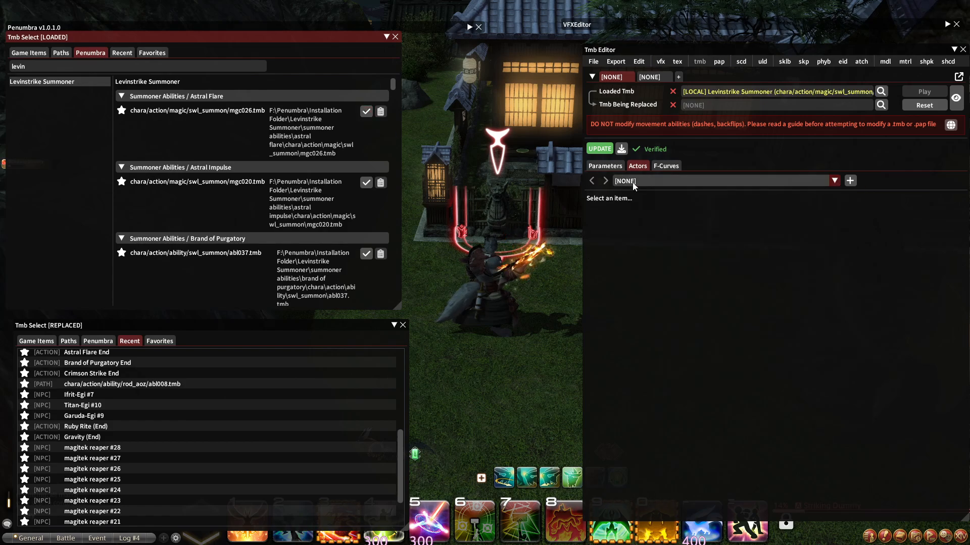
Look through the tracks of Actor 0 and copy the sound path from Track 3.
{"action": "left_click", "coordinate": [657, 181]}
{"action": "left_click", "coordinate": [626, 192]}
{"action": "left_click", "coordinate": [614, 261]}
{"action": "left_click", "coordinate": [611, 267]}
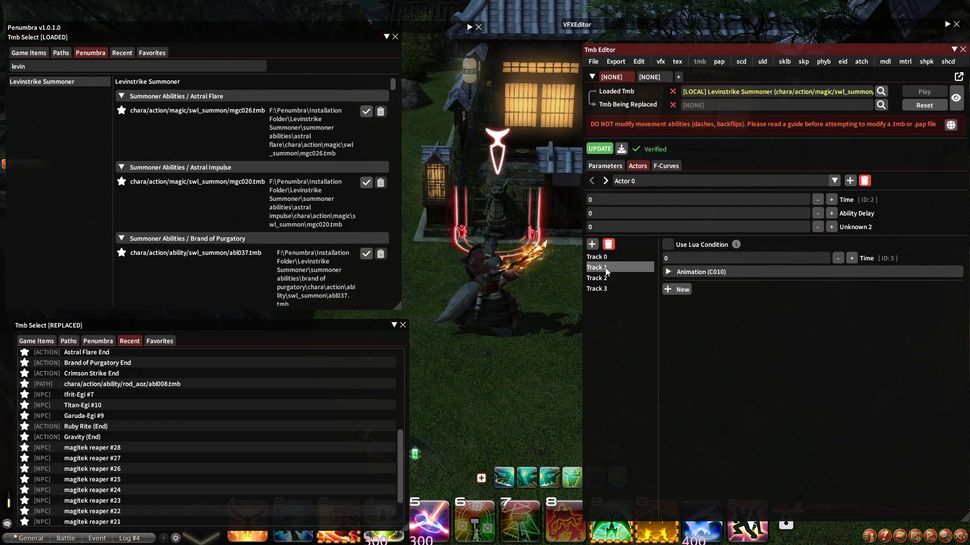
{"action": "left_click", "coordinate": [604, 278]}
{"action": "left_click", "coordinate": [603, 289]}
{"action": "left_click", "coordinate": [669, 272]}
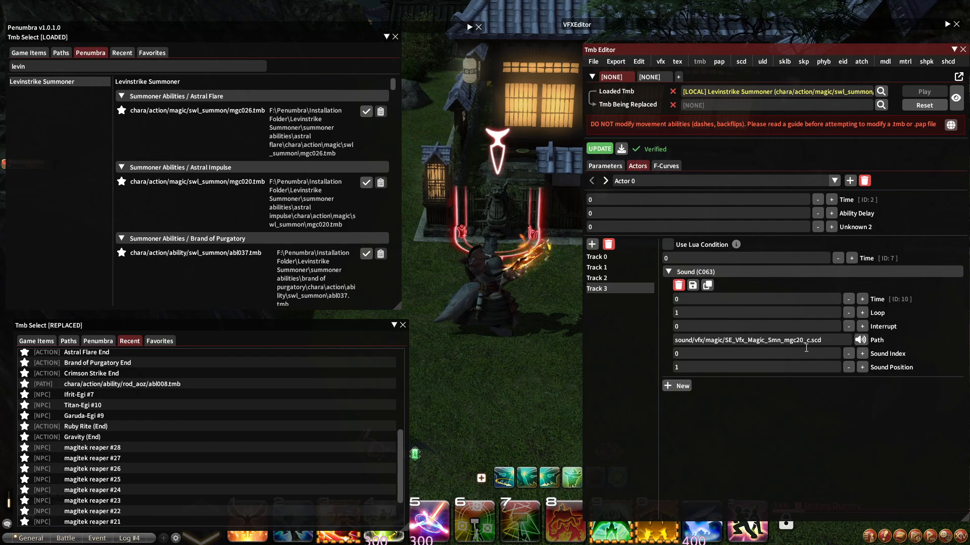
{"action": "left_click_drag", "start_coordinate": [825, 343], "coordinate": [486, 366]}
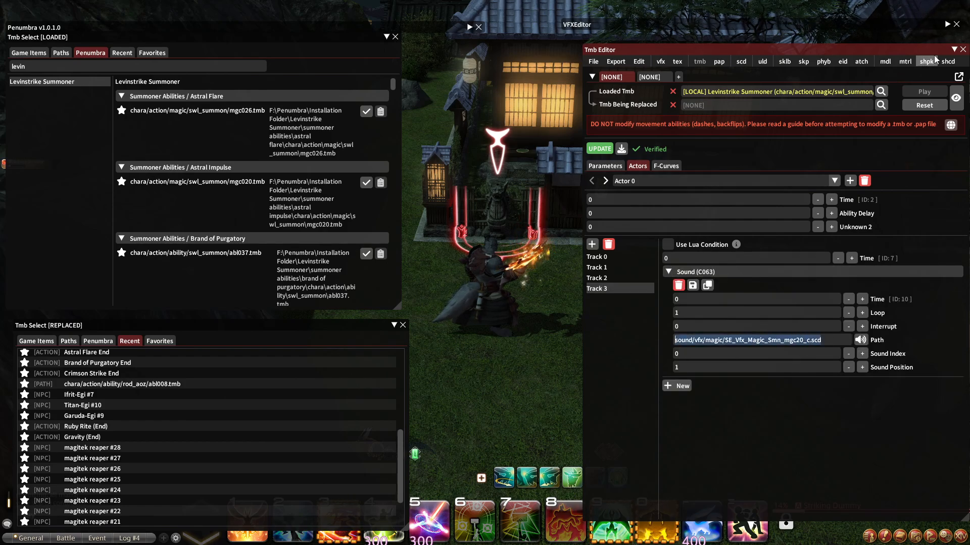
Return to the Tmb Editor and load the End file of the Topaz Rite action.
{"action": "left_click", "coordinate": [953, 49]}
{"action": "left_click", "coordinate": [946, 24]}
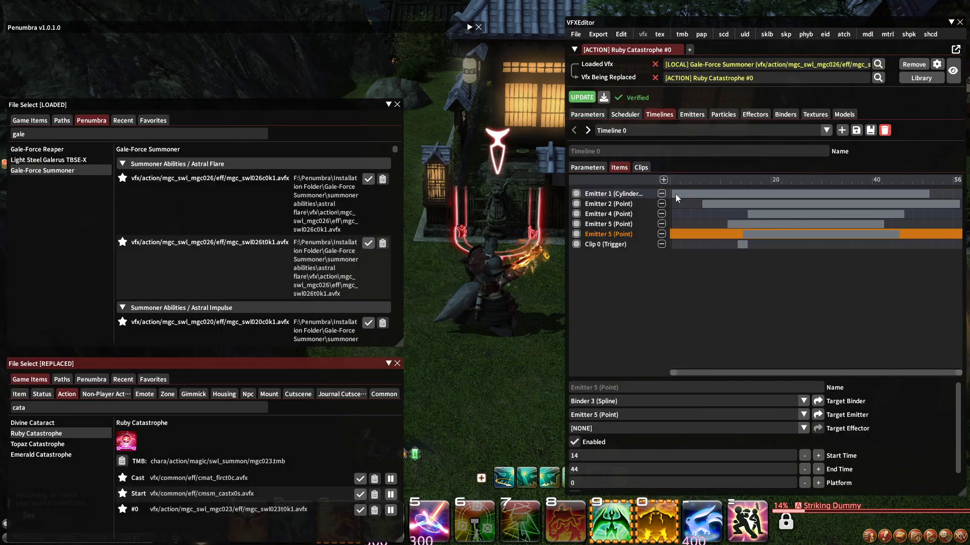
{"action": "left_click", "coordinate": [950, 22]}
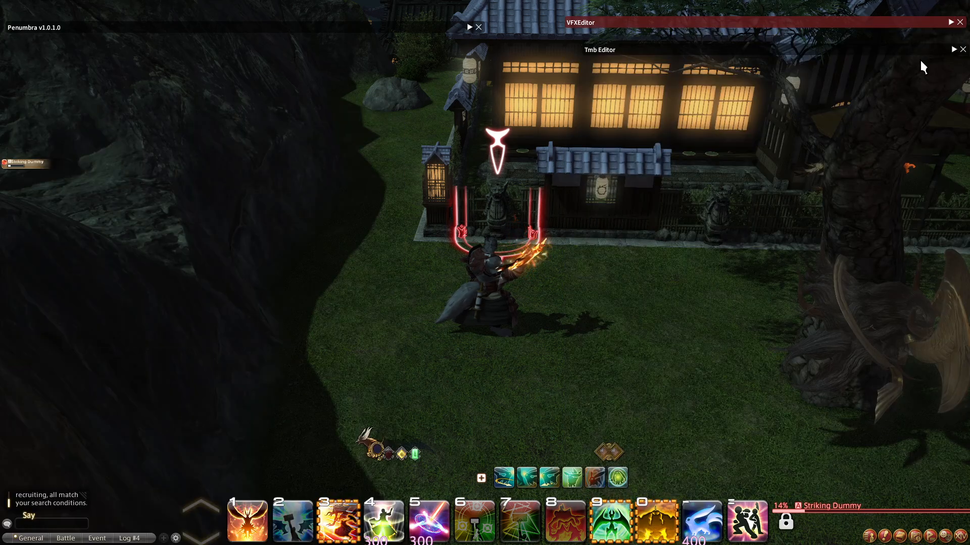
{"action": "left_click", "coordinate": [953, 49]}
{"action": "left_click", "coordinate": [59, 55]}
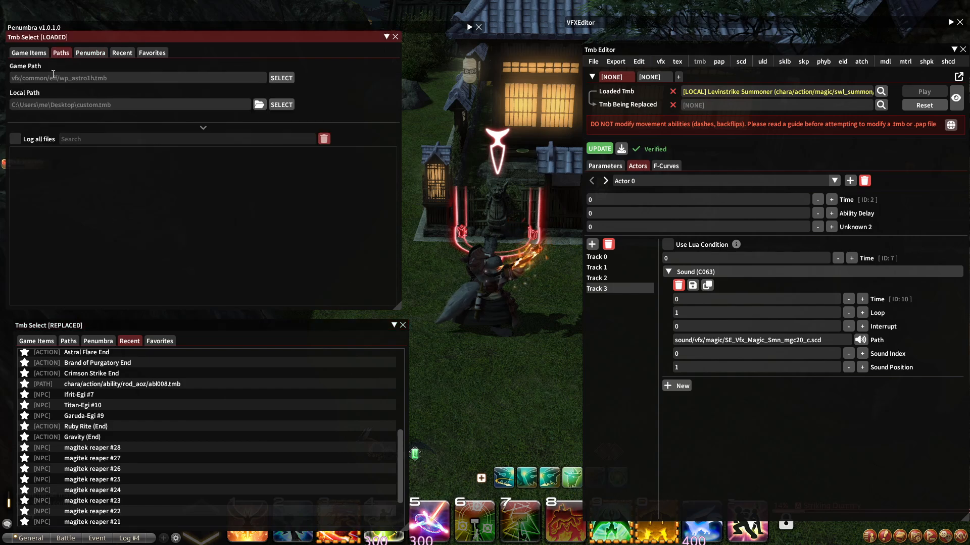
{"action": "left_click", "coordinate": [36, 54]}
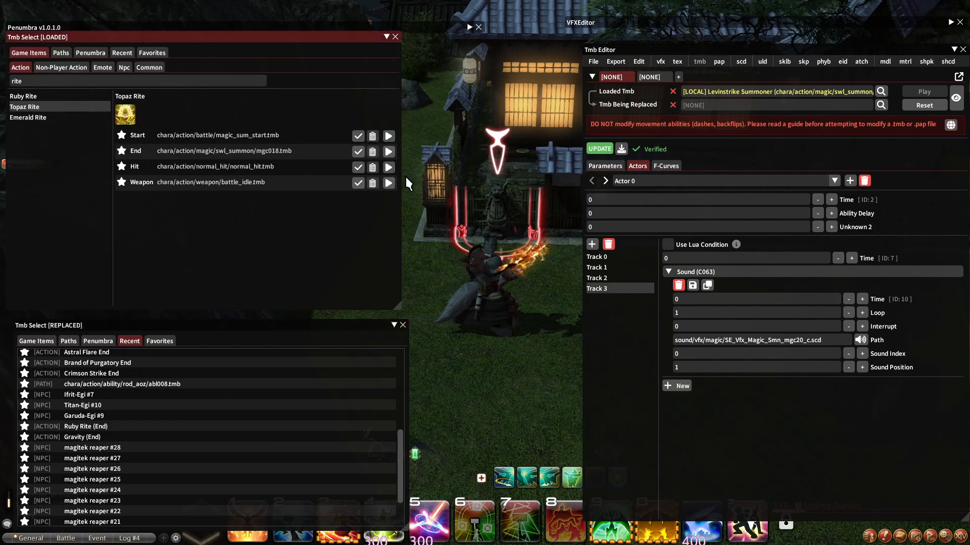
{"action": "left_click", "coordinate": [358, 152]}
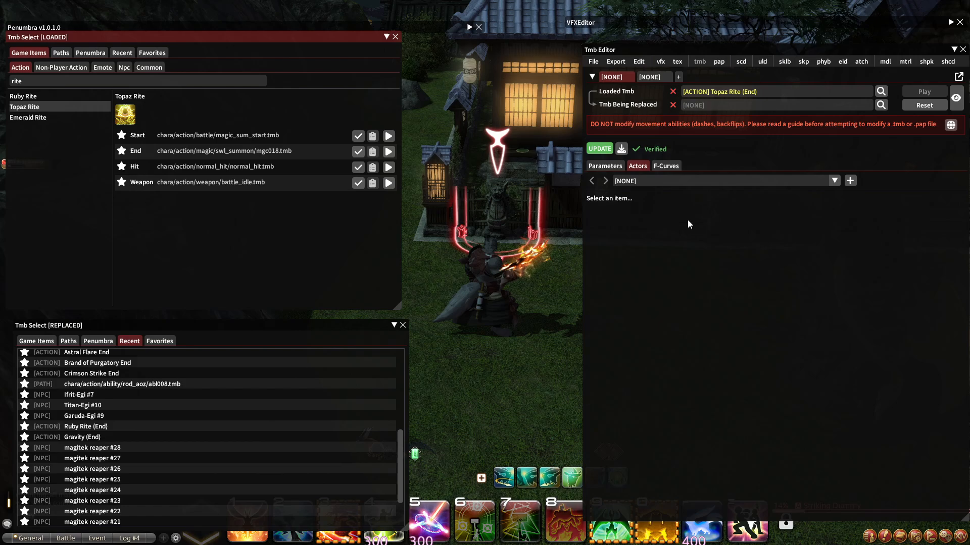
Copy the sound path sound/vfx/magic/SE_Vfx_Magic_Smn_mgc18_c.scd from Track 0 of Actor 0.
{"action": "left_click", "coordinate": [671, 180]}
{"action": "left_click", "coordinate": [631, 195]}
{"action": "left_click", "coordinate": [623, 253]}
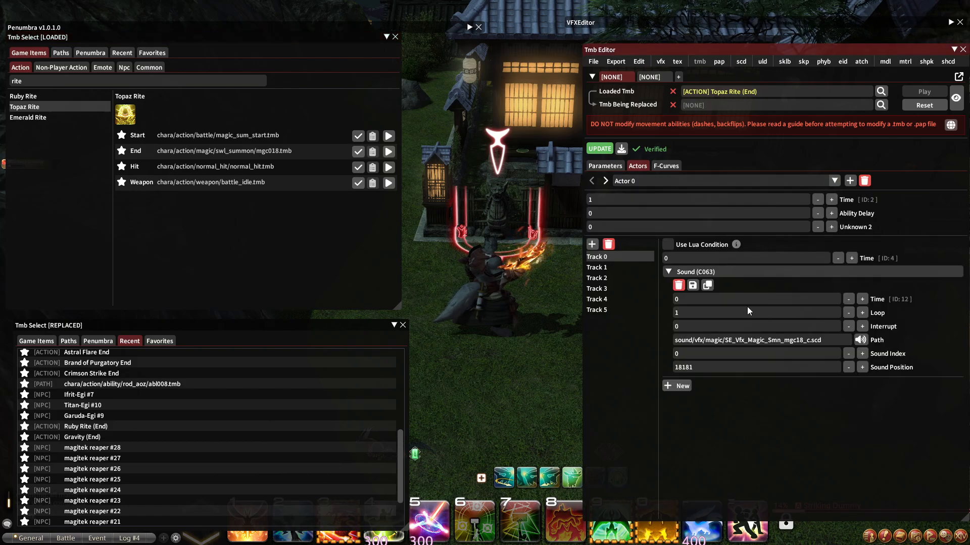
{"action": "left_click_drag", "start_coordinate": [829, 340], "coordinate": [744, 347]}
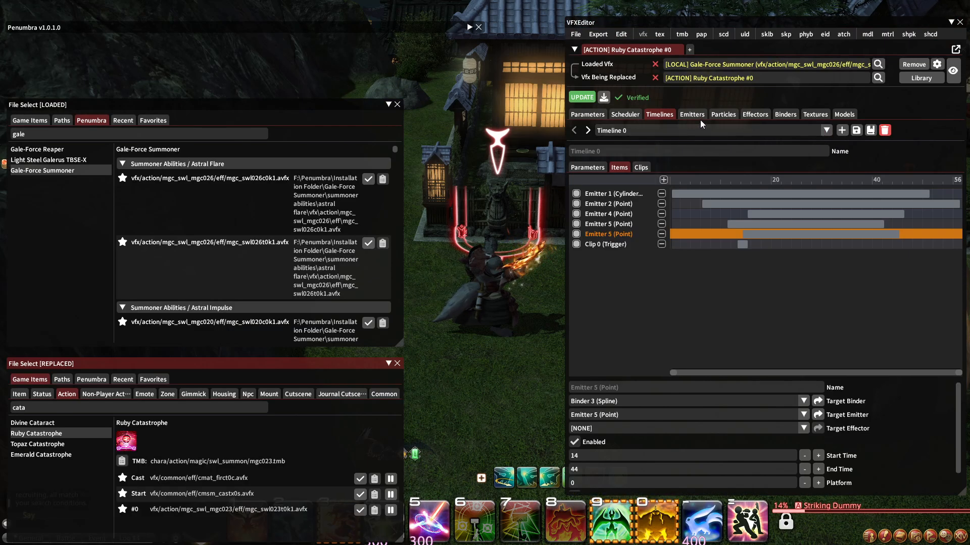
In VFXEditor, open Timeline 2 to check which emitters its items use.
{"action": "left_click", "coordinate": [700, 119]}
{"action": "left_click", "coordinate": [651, 116]}
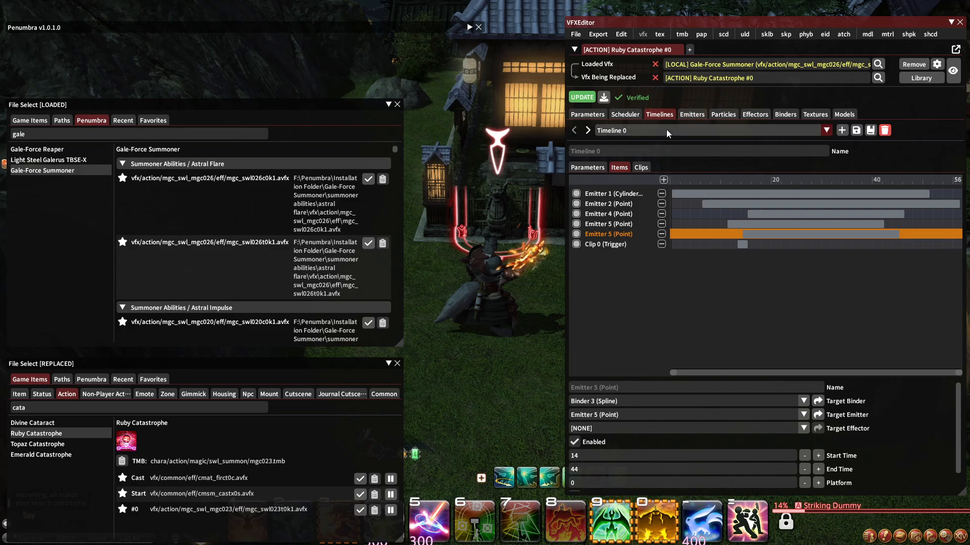
{"action": "left_click", "coordinate": [665, 129]}
{"action": "left_click", "coordinate": [637, 168]}
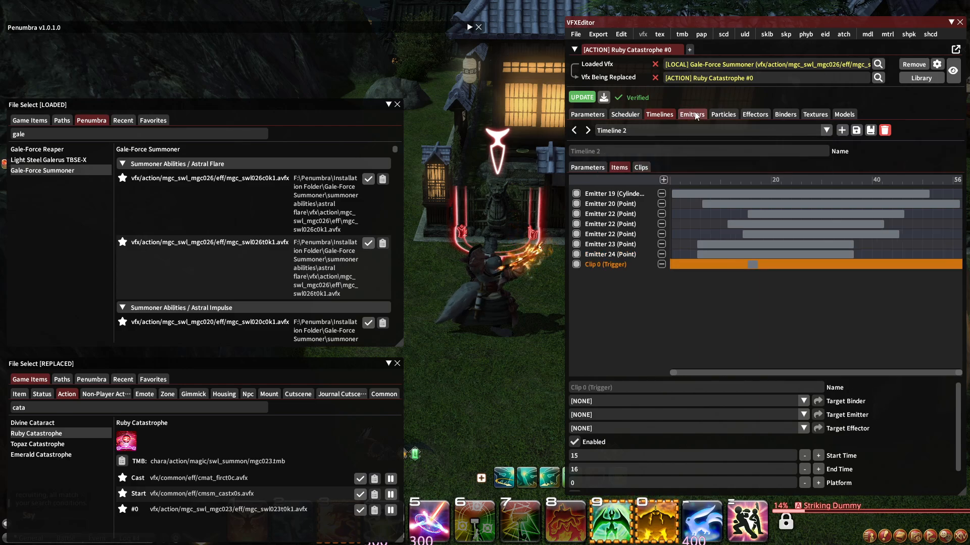
Set Emitter 19's sound to sound/vfx/magic/SE_Vfx_Magic_Smn_mgc18_c.scd with sound index 0, and update the effect.
{"action": "left_click", "coordinate": [692, 114]}
{"action": "left_click", "coordinate": [652, 130]}
{"action": "scroll", "coordinate": [648, 168], "scroll_direction": "down", "scroll_amount": 5}
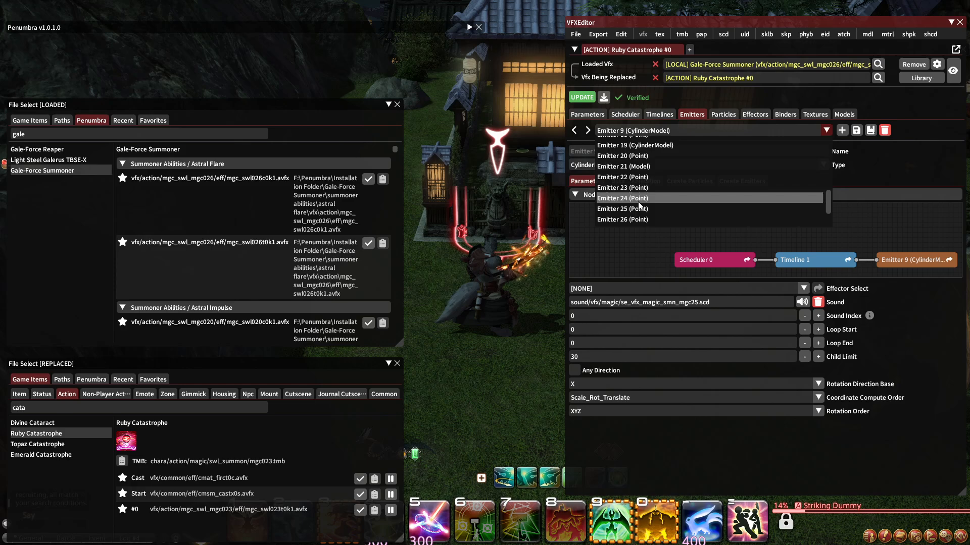
{"action": "scroll", "coordinate": [644, 182], "scroll_direction": "up", "scroll_amount": 3}
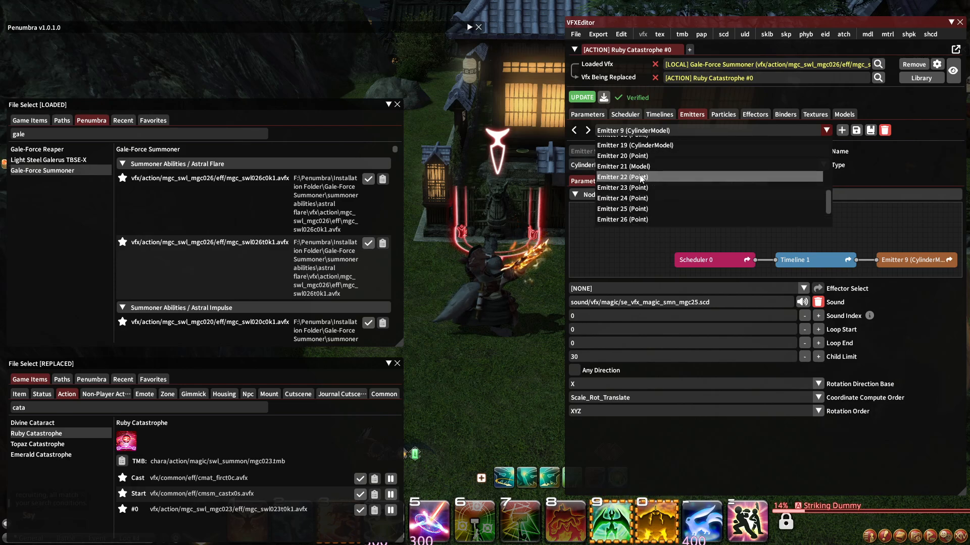
{"action": "left_click", "coordinate": [635, 146]}
{"action": "left_click", "coordinate": [588, 302]}
{"action": "left_click", "coordinate": [621, 305]}
{"action": "type", "text": "sound/vfx/magic/SE_Vfx_Magic_Smn_mgc18_c.scd"}
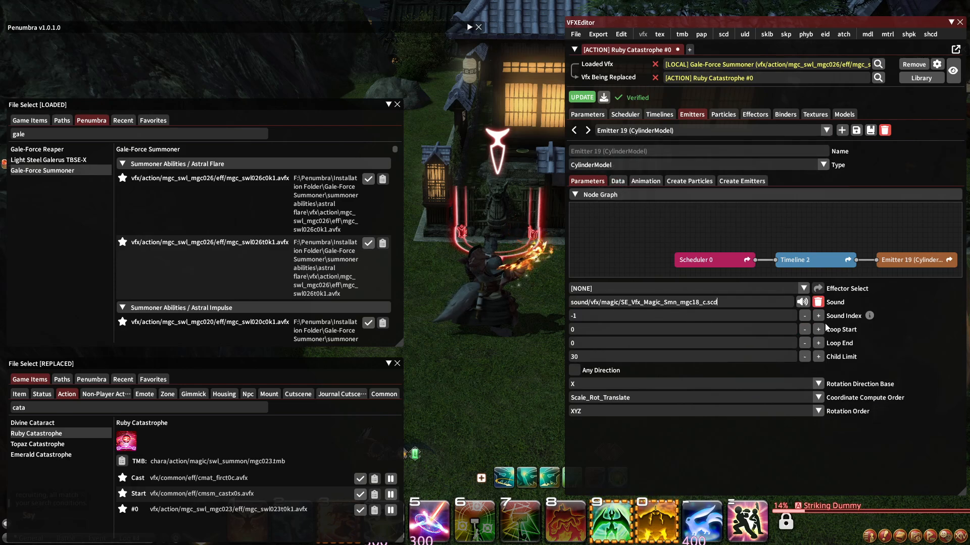
{"action": "left_click", "coordinate": [593, 99]}
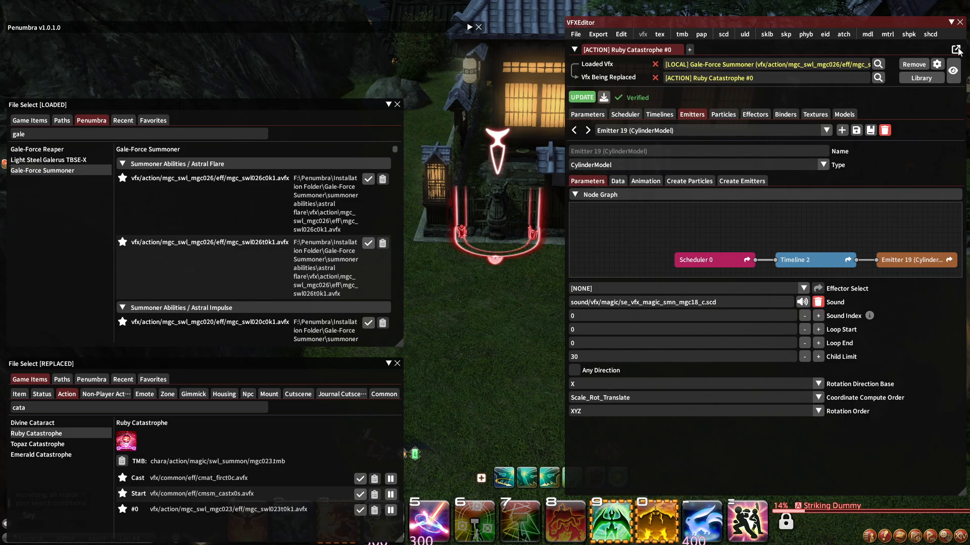
In the Tmb Editor, load Levinstrike Summoner's mgc026.tmb and copy the sound path from Track 0 of Actor 1.
{"action": "left_click", "coordinate": [950, 22]}
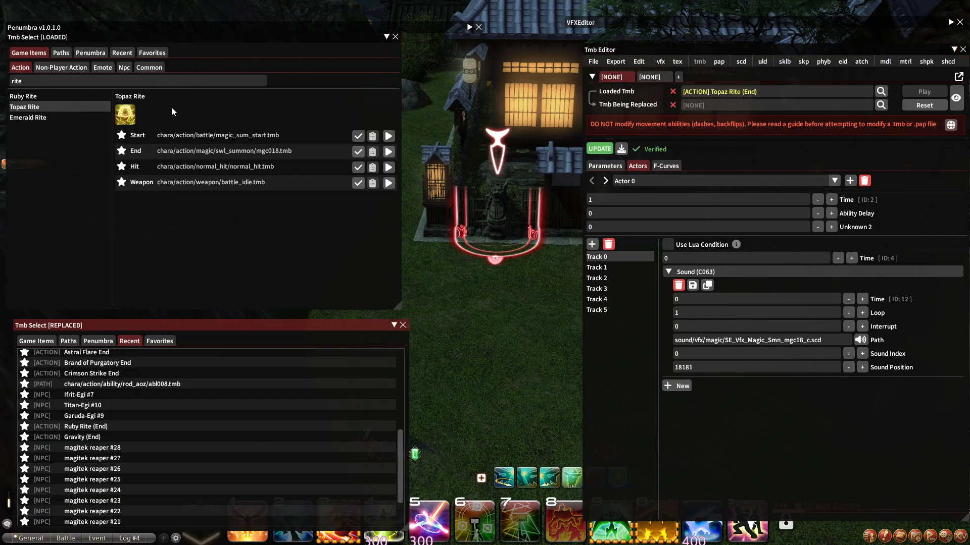
{"action": "left_click", "coordinate": [90, 52]}
{"action": "left_click", "coordinate": [363, 112]}
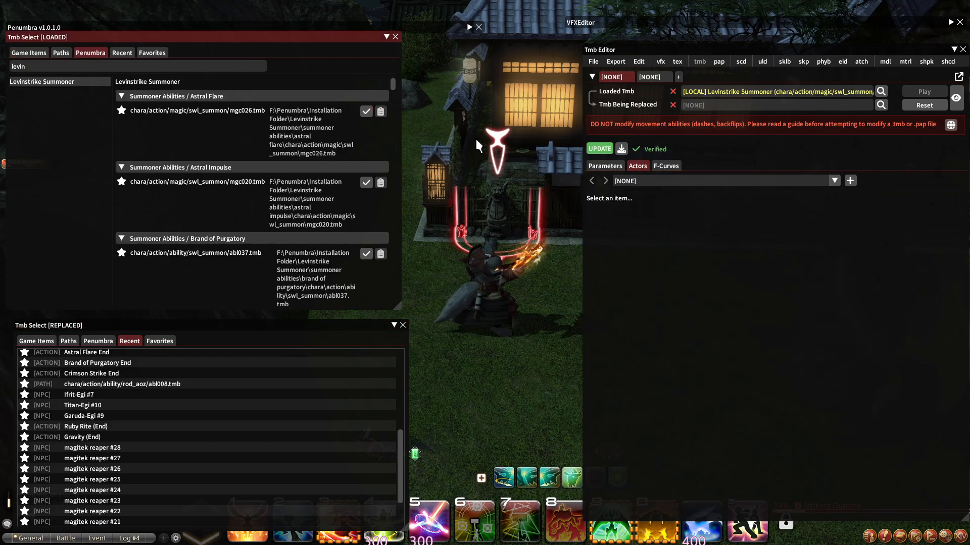
{"action": "left_click", "coordinate": [671, 180]}
{"action": "left_click", "coordinate": [637, 204]}
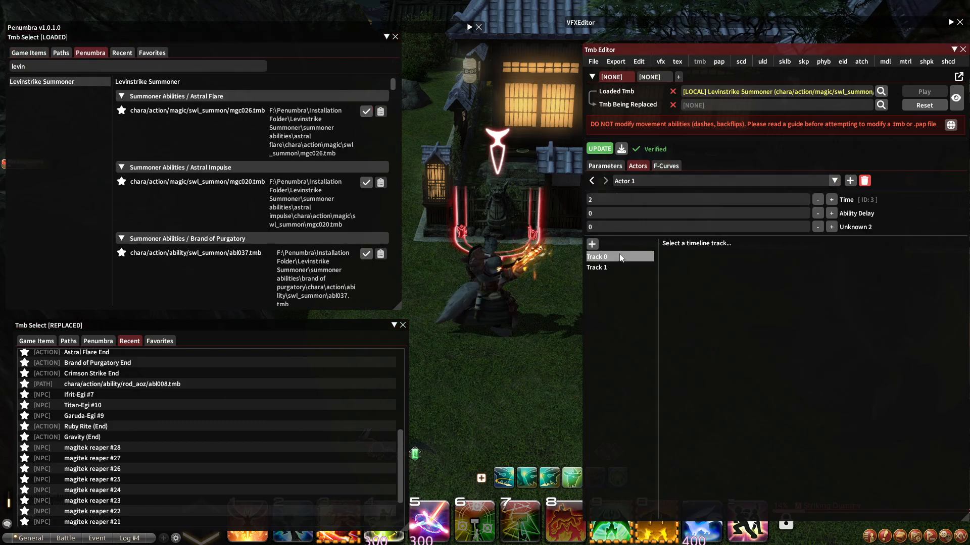
{"action": "left_click", "coordinate": [619, 256]}
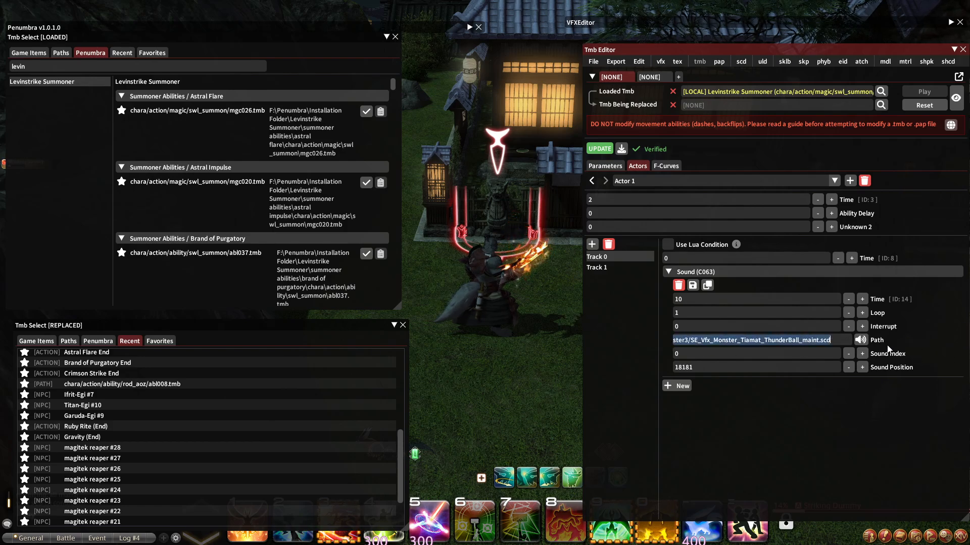
{"action": "left_click", "coordinate": [864, 343]}
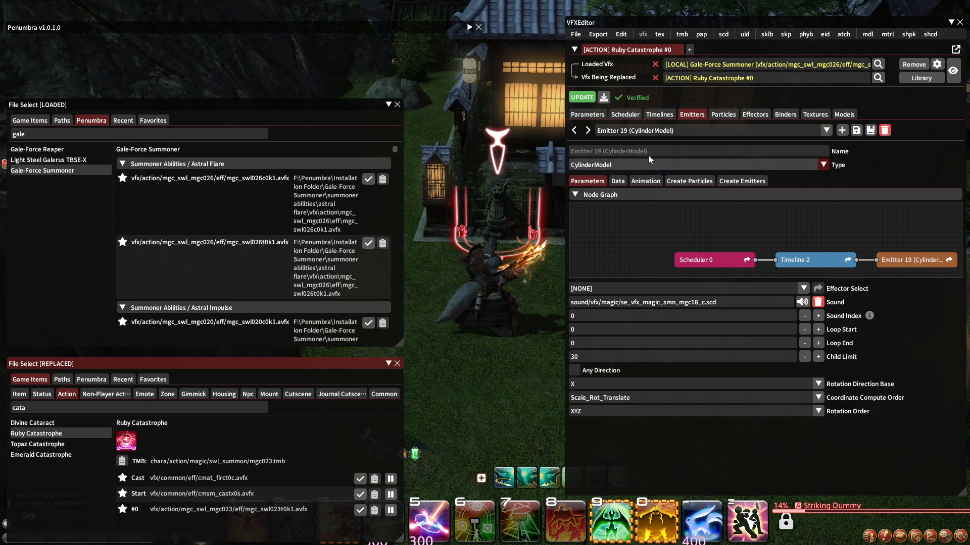
In VFXEditor, open Timeline 3 to check which emitters its items use.
{"action": "left_click", "coordinate": [656, 130]}
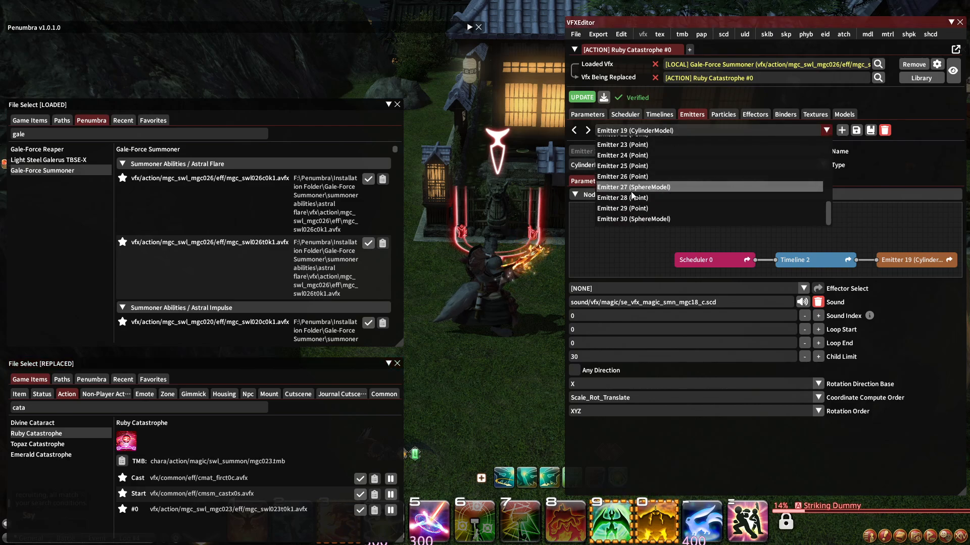
{"action": "left_click", "coordinate": [653, 116]}
{"action": "left_click", "coordinate": [652, 130]}
{"action": "left_click", "coordinate": [632, 176]}
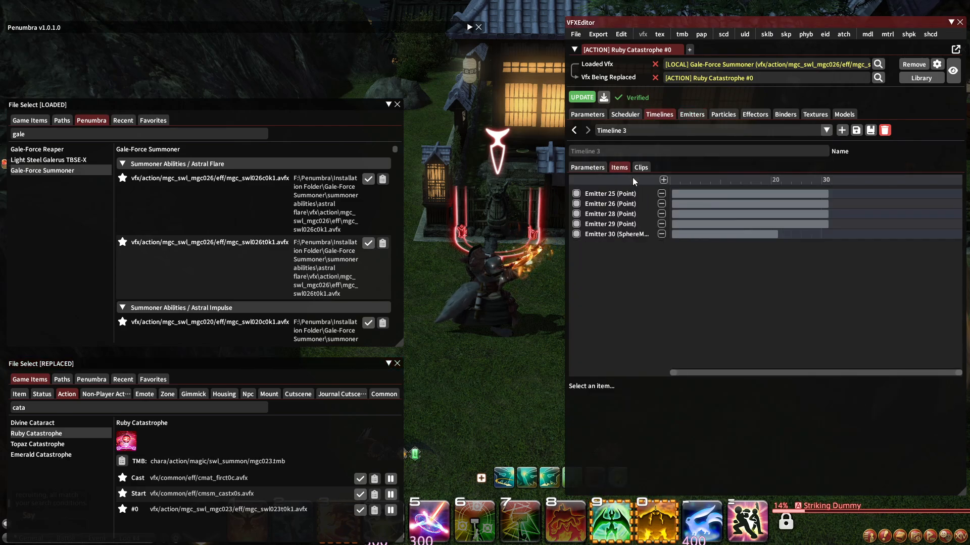
Set Emitter 25's sound to sound/vfx/monster3/se_vfx_monster_tiamat_thunderball_maint.scd with sound index 0, update the effect and spawn it.
{"action": "left_click", "coordinate": [691, 114]}
{"action": "left_click", "coordinate": [652, 130]}
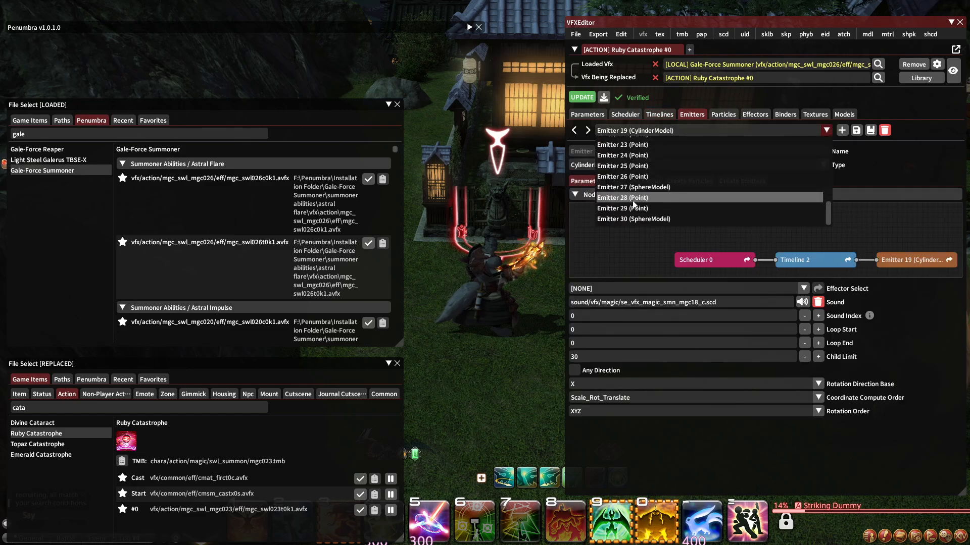
{"action": "left_click", "coordinate": [623, 166]}
{"action": "left_click", "coordinate": [592, 301]}
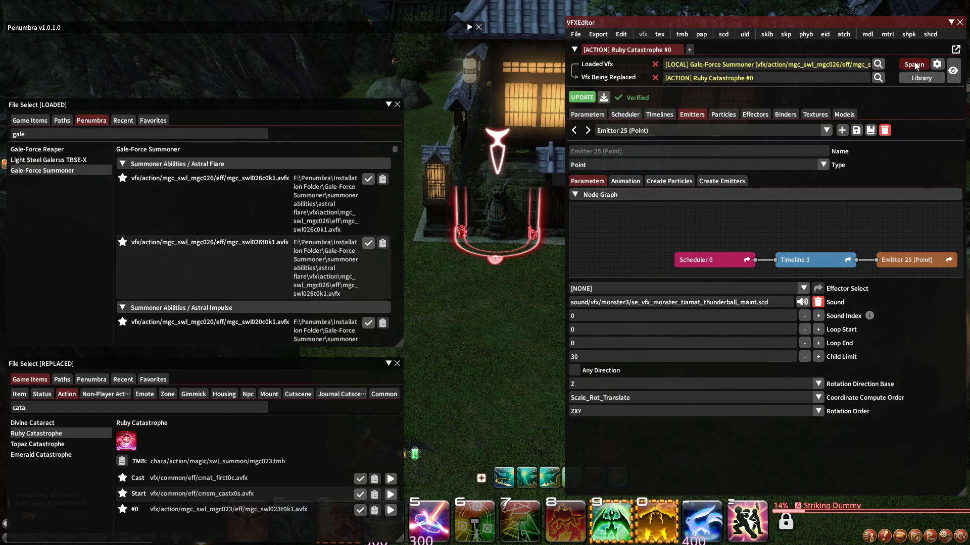
{"action": "left_click", "coordinate": [922, 69]}
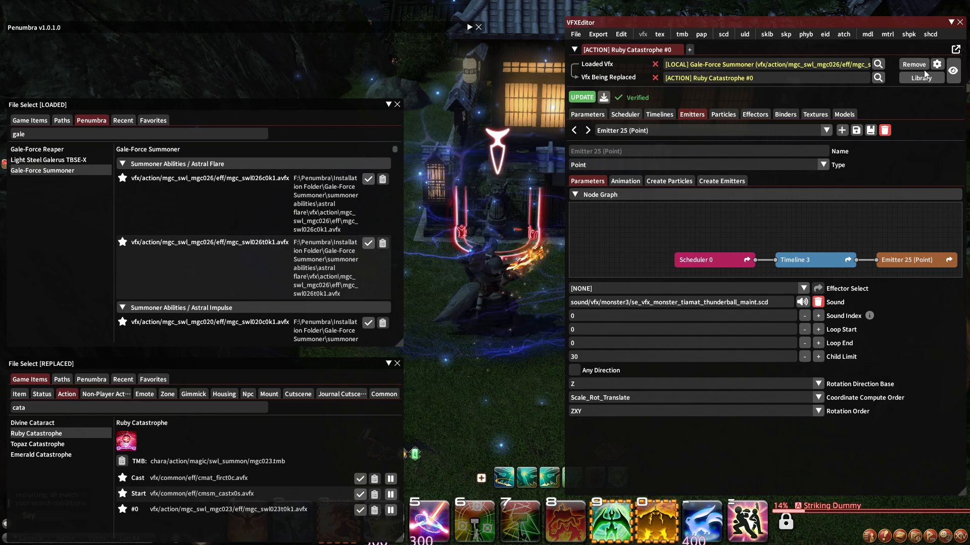
Add a new empty timeline to the effect and open it.
{"action": "left_click", "coordinate": [659, 115]}
{"action": "left_click", "coordinate": [648, 132]}
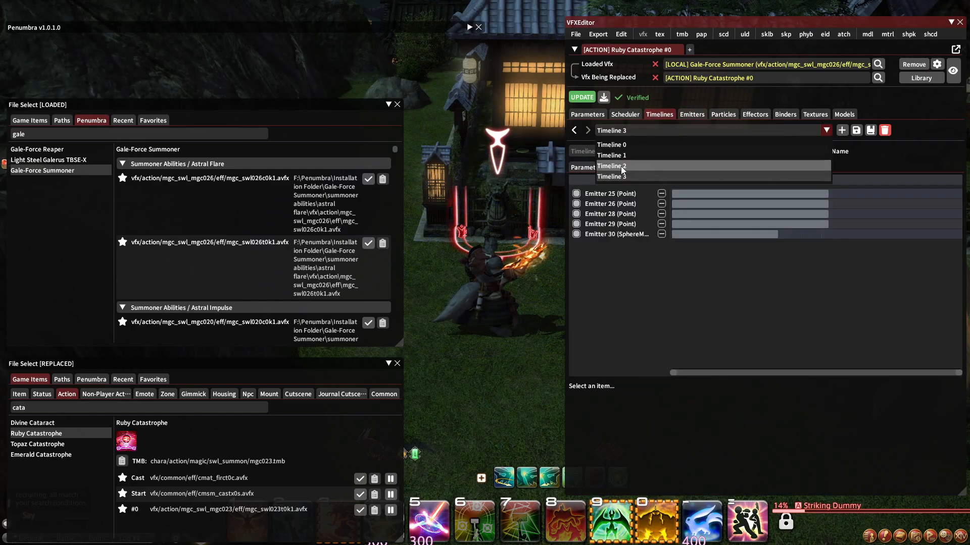
{"action": "left_click", "coordinate": [668, 126]}
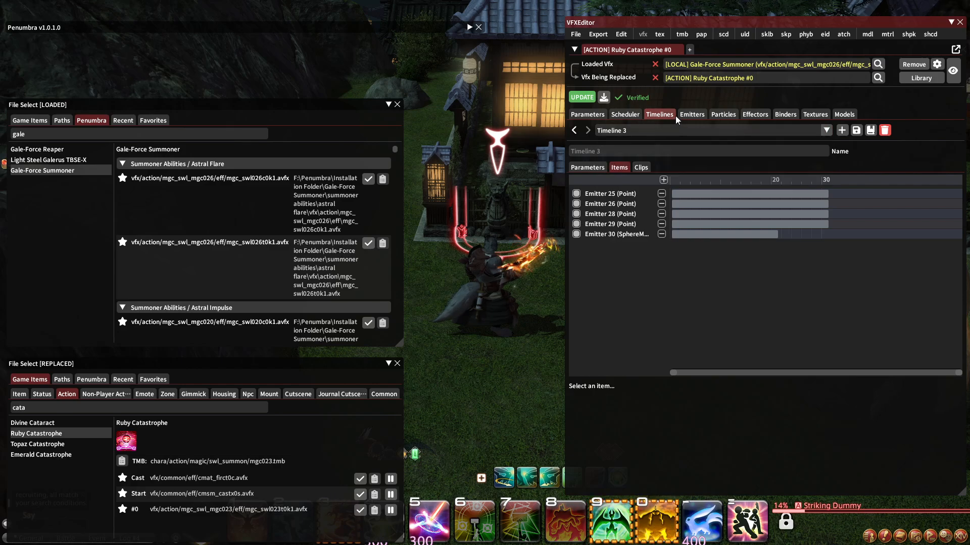
{"action": "left_click", "coordinate": [845, 132]}
{"action": "left_click", "coordinate": [849, 141]}
{"action": "left_click", "coordinate": [631, 133]}
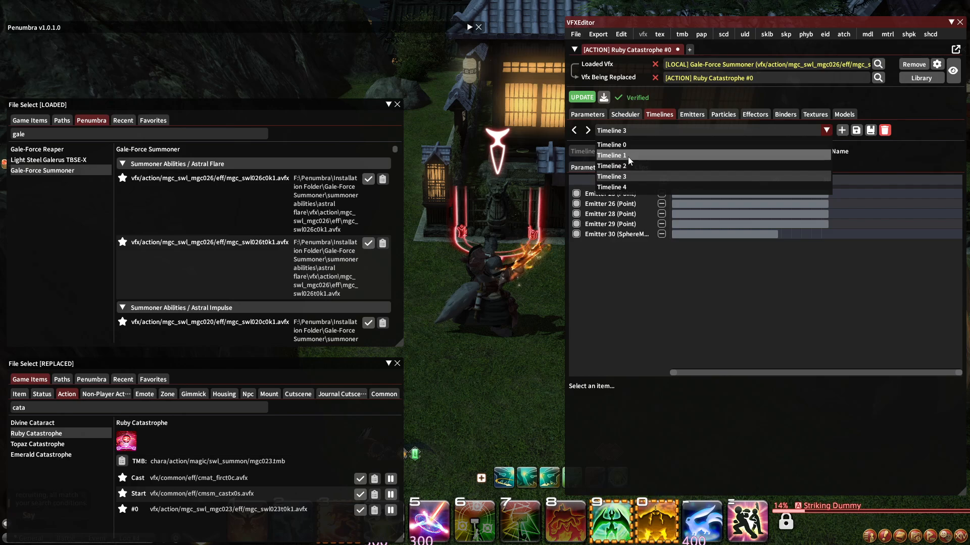
{"action": "left_click", "coordinate": [627, 174]}
Add a RandomTrigger clip to Timeline 4 with minimum trigger 0 and maximum trigger 1, and open the timeline's items.
{"action": "left_click", "coordinate": [637, 169]}
{"action": "left_click", "coordinate": [574, 180]}
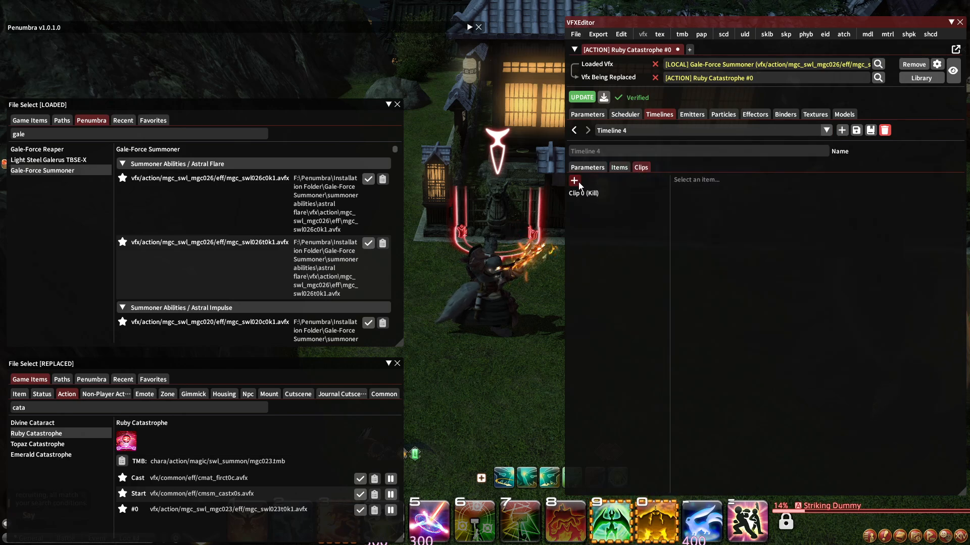
{"action": "left_click", "coordinate": [579, 190]}
{"action": "left_click", "coordinate": [699, 196]}
{"action": "left_click", "coordinate": [699, 253]}
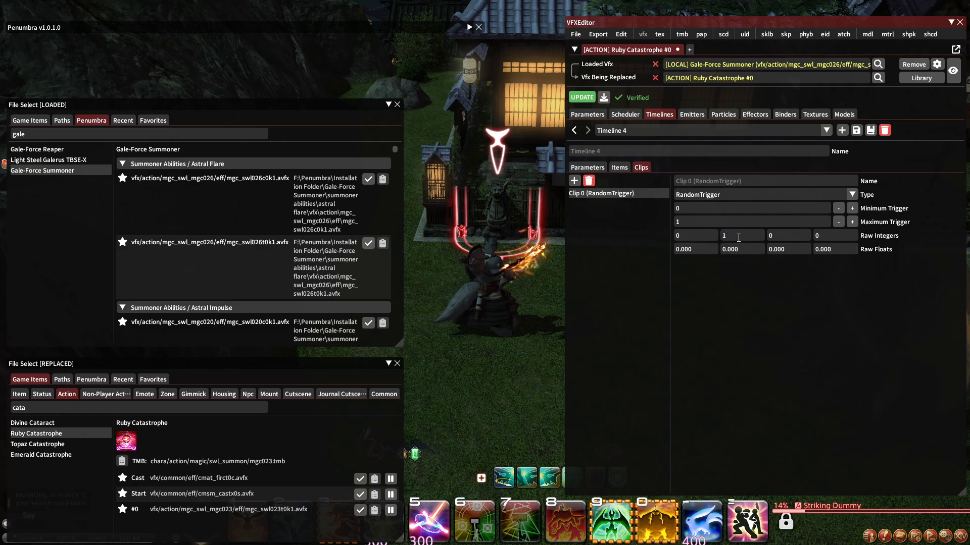
{"action": "left_click", "coordinate": [619, 167]}
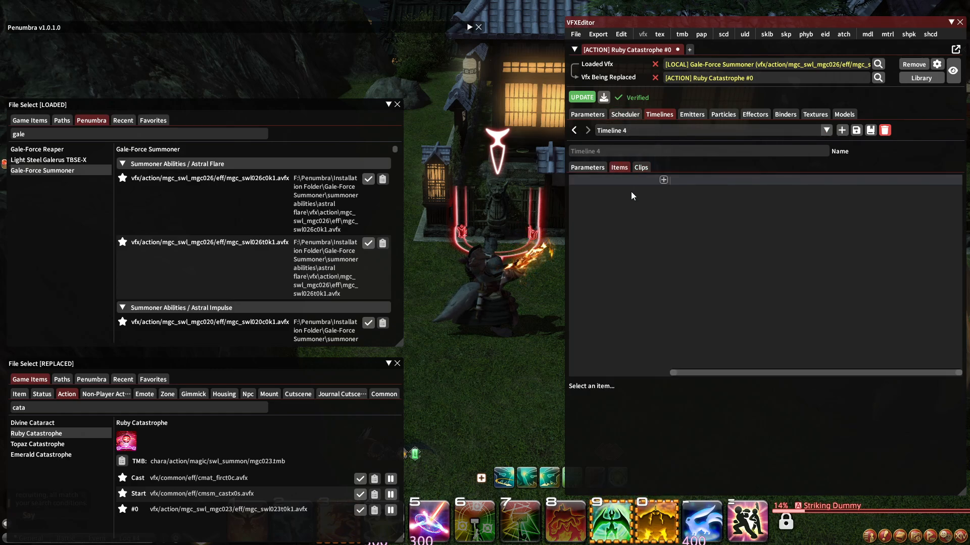
Add an item to Timeline 4 and enable its clip so that it uses the RandomTrigger clip at index 0.
{"action": "left_click", "coordinate": [663, 179]}
{"action": "left_click", "coordinate": [614, 416]}
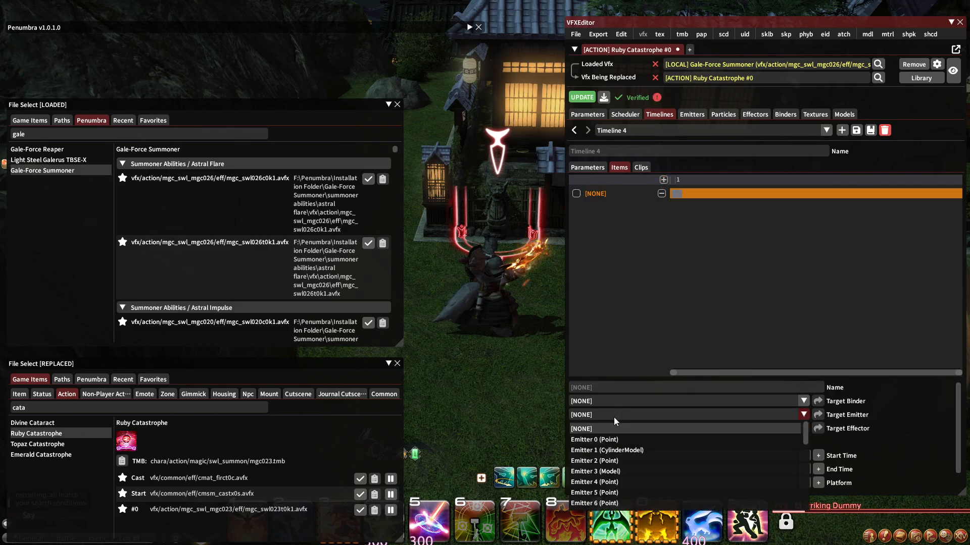
{"action": "left_click", "coordinate": [614, 418]}
{"action": "scroll", "coordinate": [615, 461], "scroll_direction": "down", "scroll_amount": 2}
{"action": "left_click", "coordinate": [604, 476]}
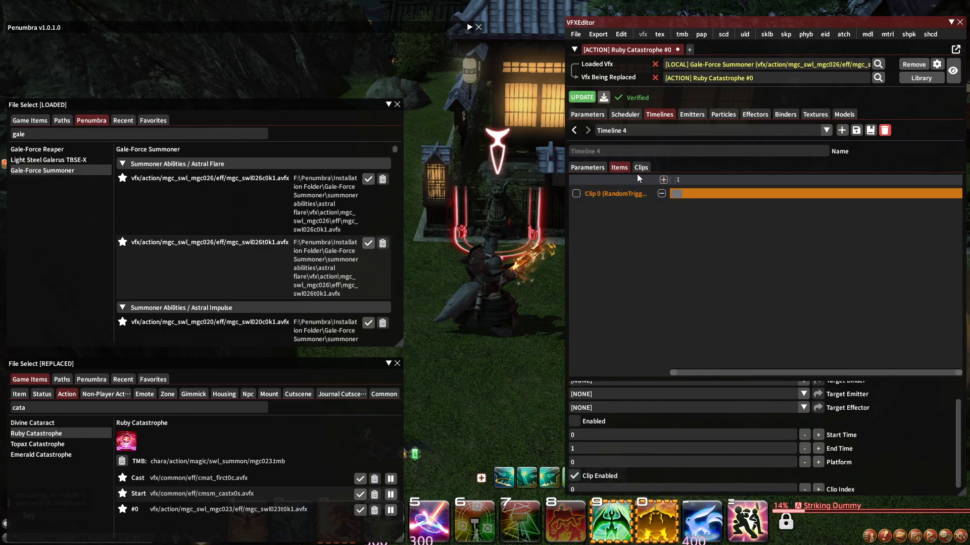
Point the existing item of Scheduler 0 at the new Timeline 4.
{"action": "left_click", "coordinate": [624, 114]}
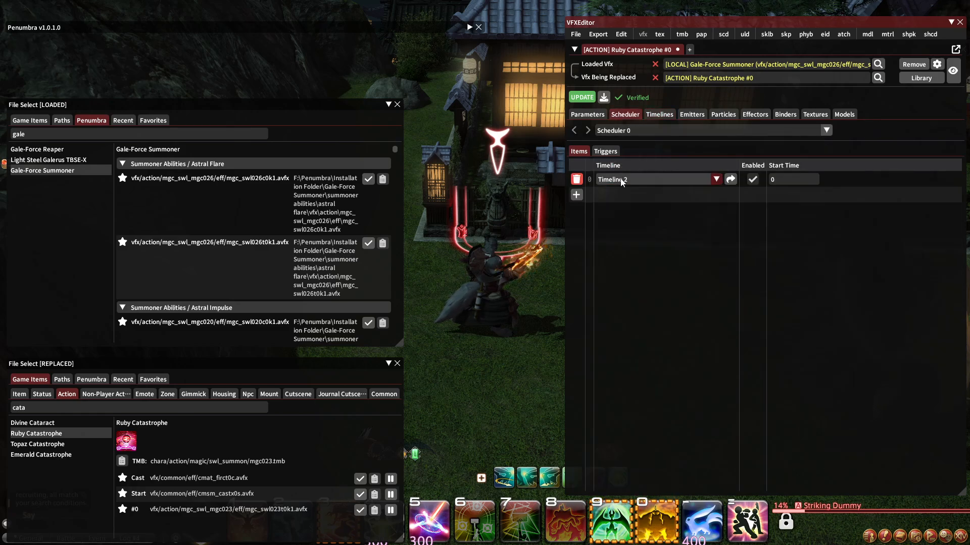
{"action": "left_click", "coordinate": [657, 179]}
{"action": "left_click", "coordinate": [621, 247]}
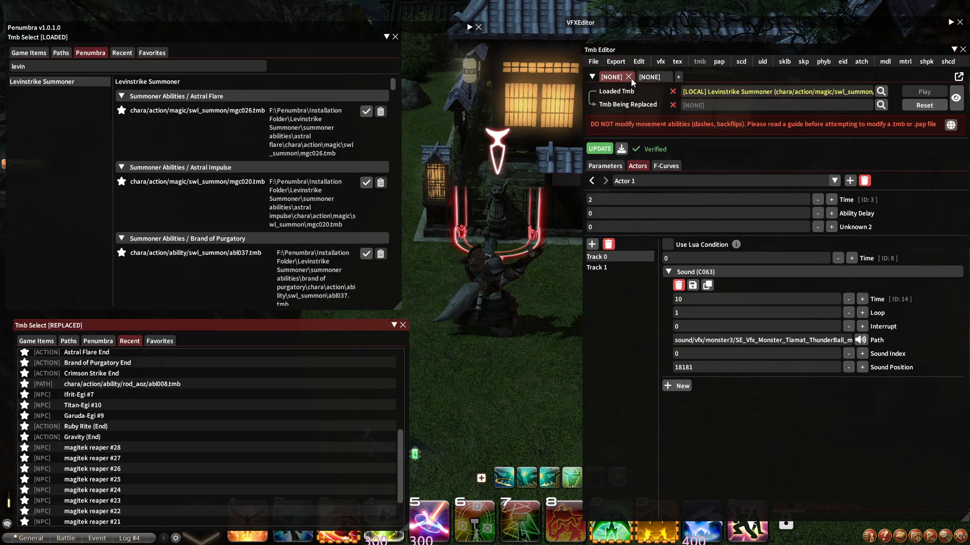
In the Tmb Editor, load Ruby Catastrophe (End) as both the loaded TMB and the TMB being replaced.
{"action": "left_click", "coordinate": [667, 77]}
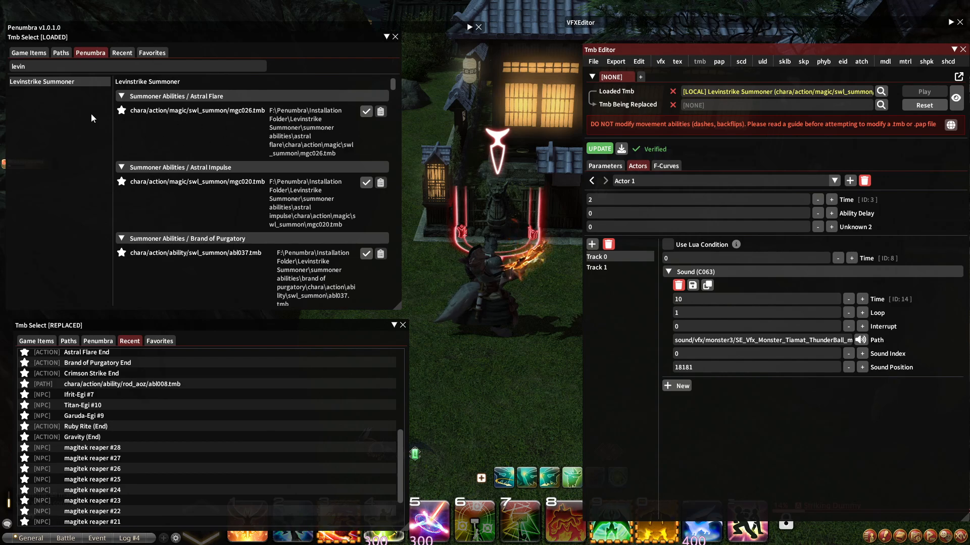
{"action": "left_click", "coordinate": [14, 55]}
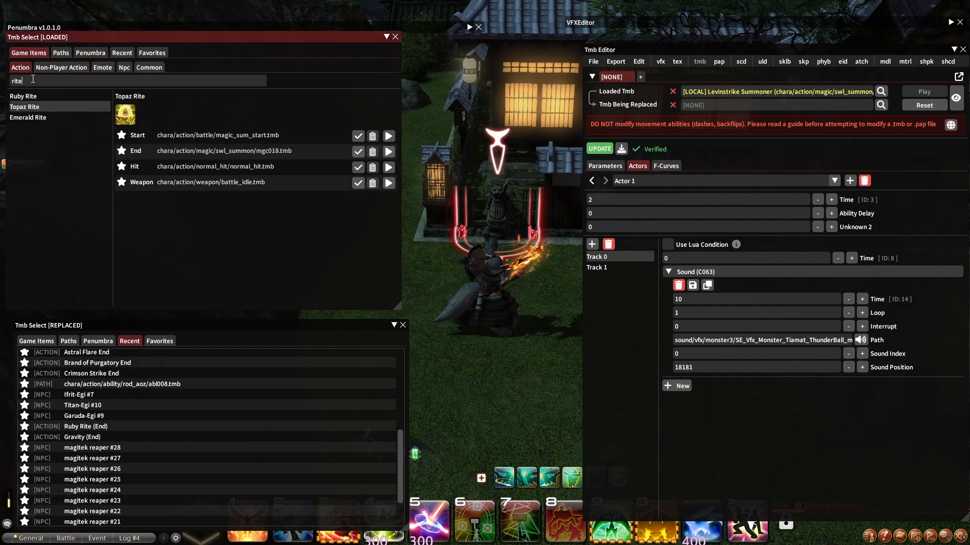
{"action": "left_click", "coordinate": [24, 97]}
{"action": "left_click", "coordinate": [28, 80]}
{"action": "type", "text": "ruby cata"}
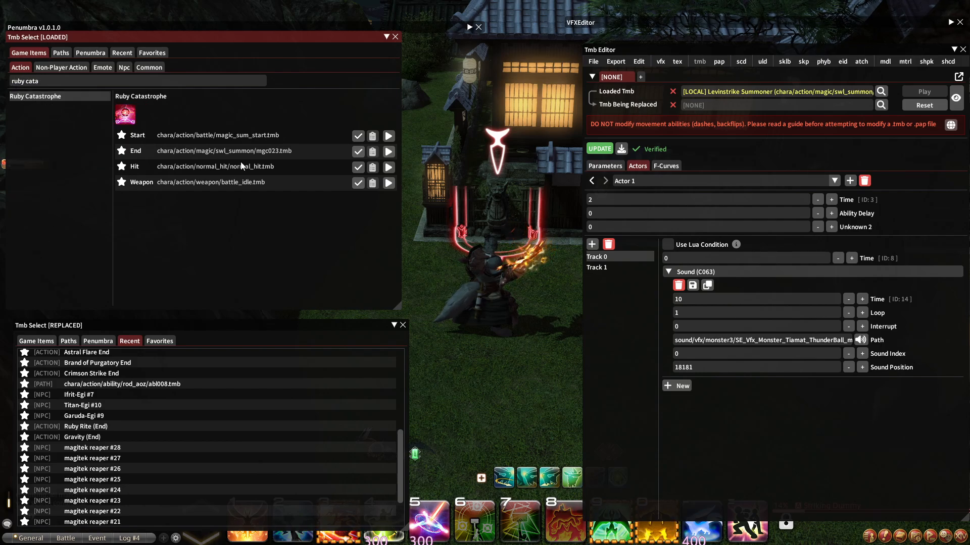
{"action": "left_click", "coordinate": [357, 152]}
{"action": "scroll", "coordinate": [136, 465], "scroll_direction": "down", "scroll_amount": 3}
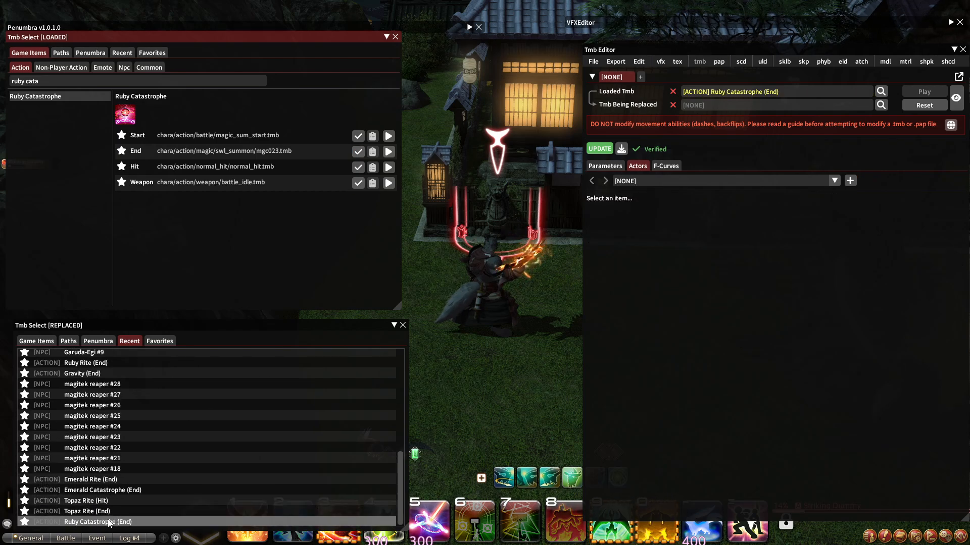
{"action": "left_click", "coordinate": [98, 521]}
Load Ruin IV (End) in a second document, copy the animation path from Actor 0's Track 6, and close that document.
{"action": "left_click", "coordinate": [714, 77]}
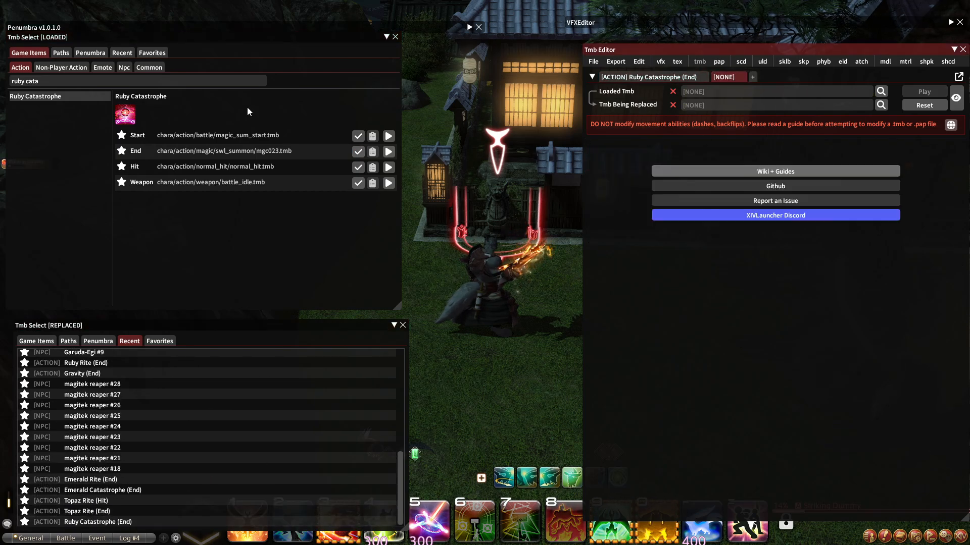
{"action": "left_click_drag", "start_coordinate": [41, 80], "coordinate": [1, 102]}
{"action": "type", "text": "ruin iv"}
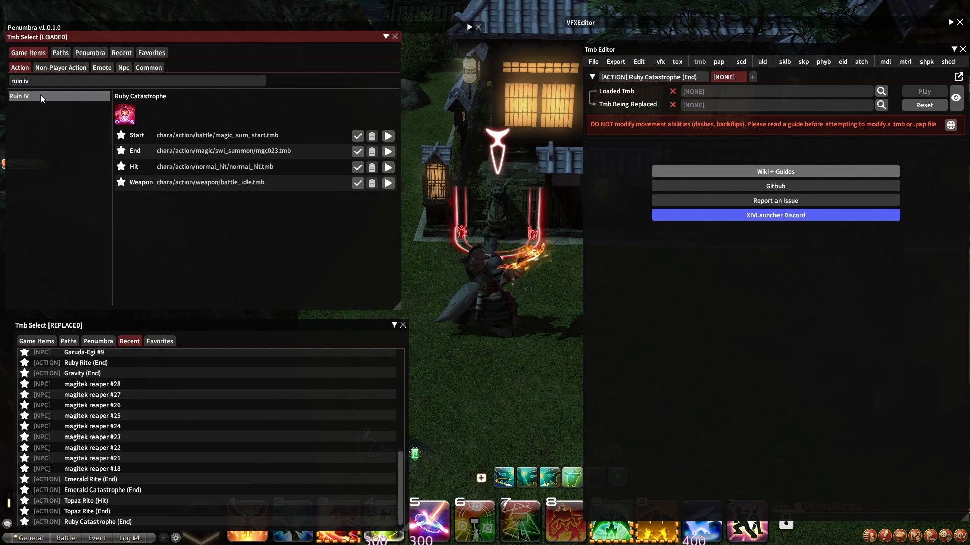
{"action": "left_click", "coordinate": [358, 152]}
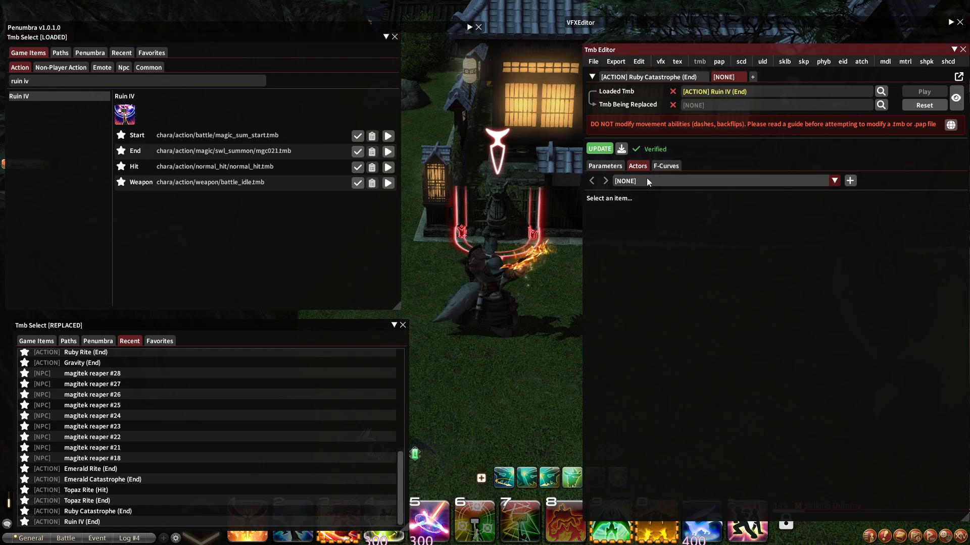
{"action": "left_click", "coordinate": [609, 320]}
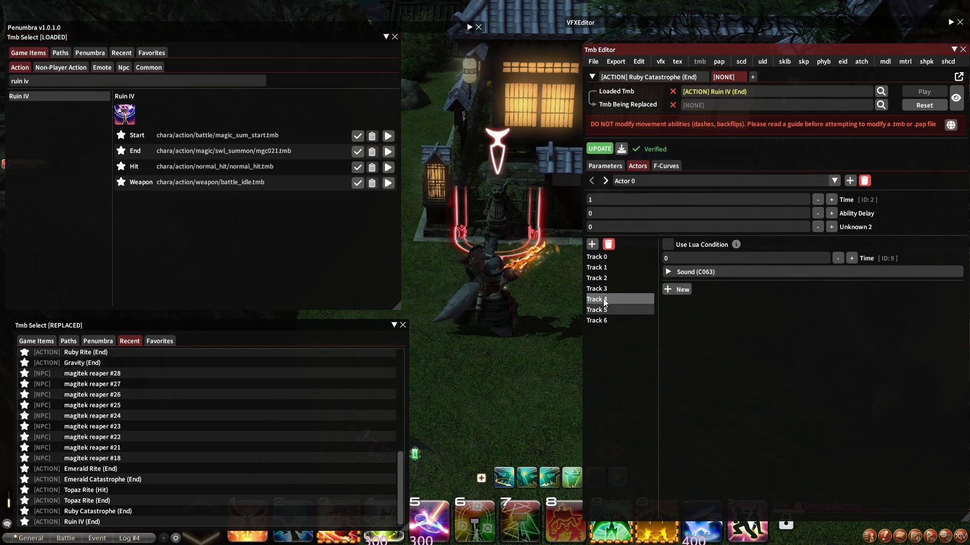
{"action": "left_click", "coordinate": [621, 321]}
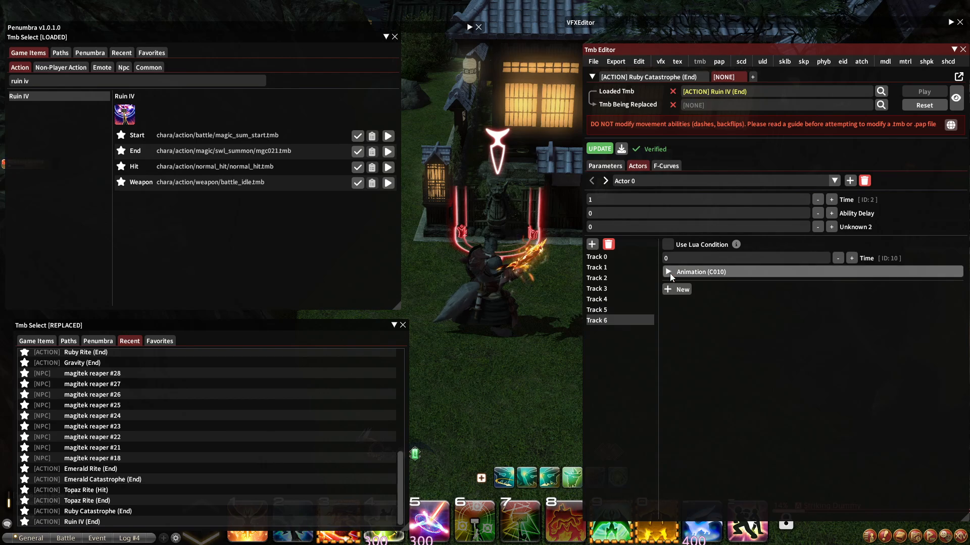
{"action": "left_click", "coordinate": [669, 271]}
{"action": "left_click_drag", "start_coordinate": [746, 479], "coordinate": [675, 478]}
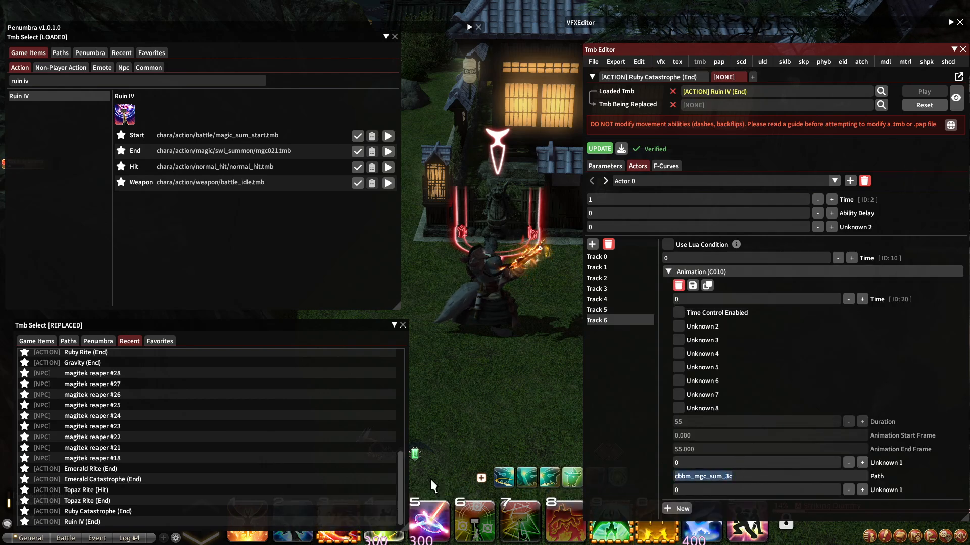
{"action": "left_click", "coordinate": [741, 77]}
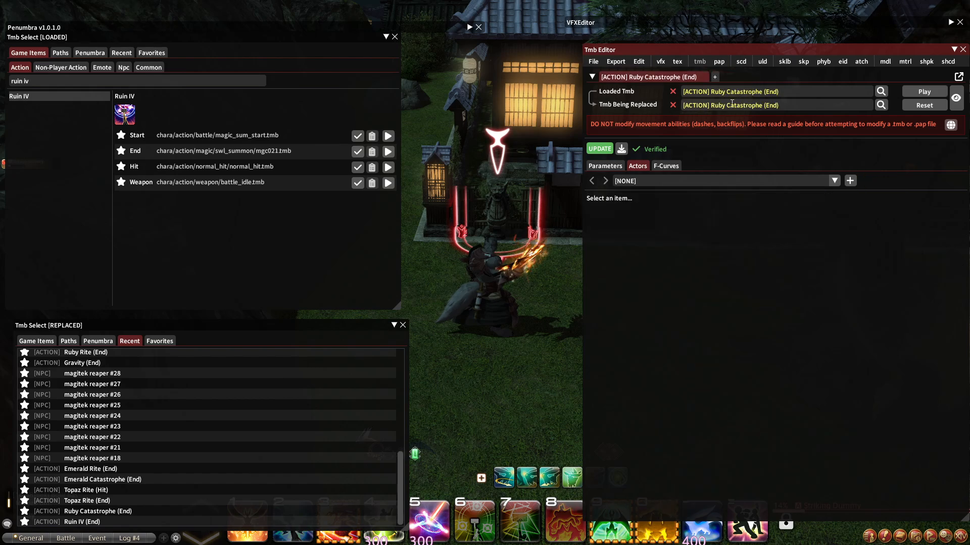
Set the animation path in Track 3 of Ruby Catastrophe's Actor 0 to cbbm_mgc_sum_3c.
{"action": "left_click", "coordinate": [633, 181]}
{"action": "left_click", "coordinate": [637, 191]}
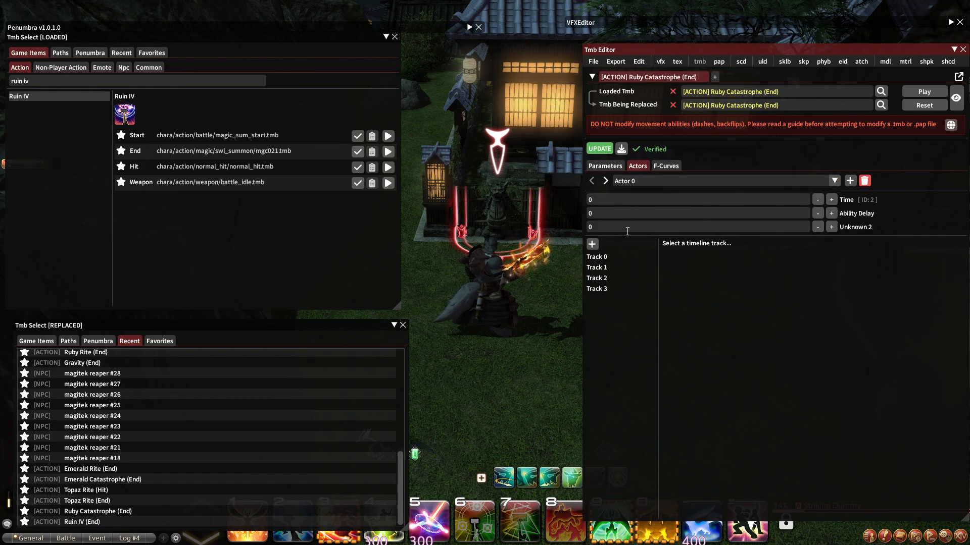
{"action": "left_click", "coordinate": [608, 289]}
{"action": "left_click", "coordinate": [745, 477]}
{"action": "type", "text": "cbbm_mgc_sum_3c"}
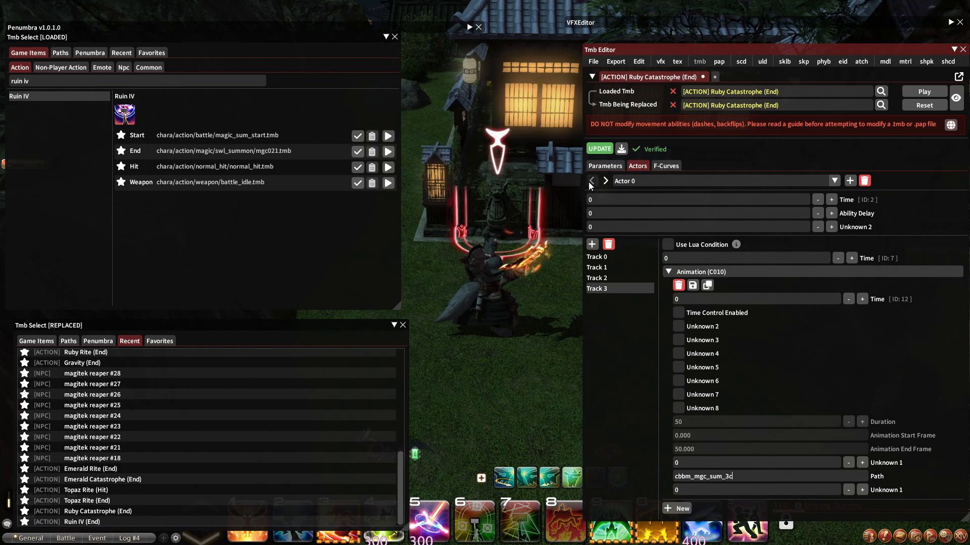
Summon Phoenix in game and update the edited Ruby Catastrophe TMB.
{"action": "left_click", "coordinate": [254, 538]}
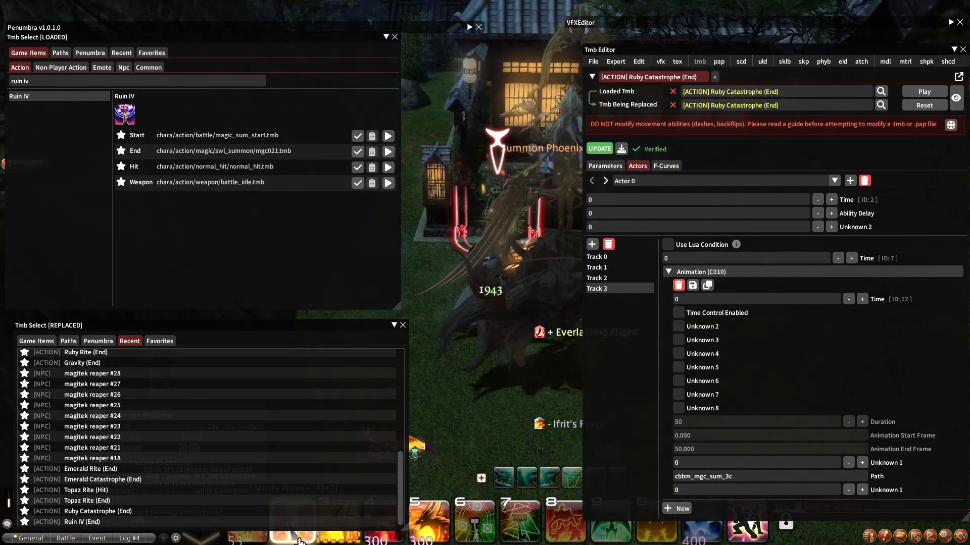
{"action": "left_click", "coordinate": [302, 542]}
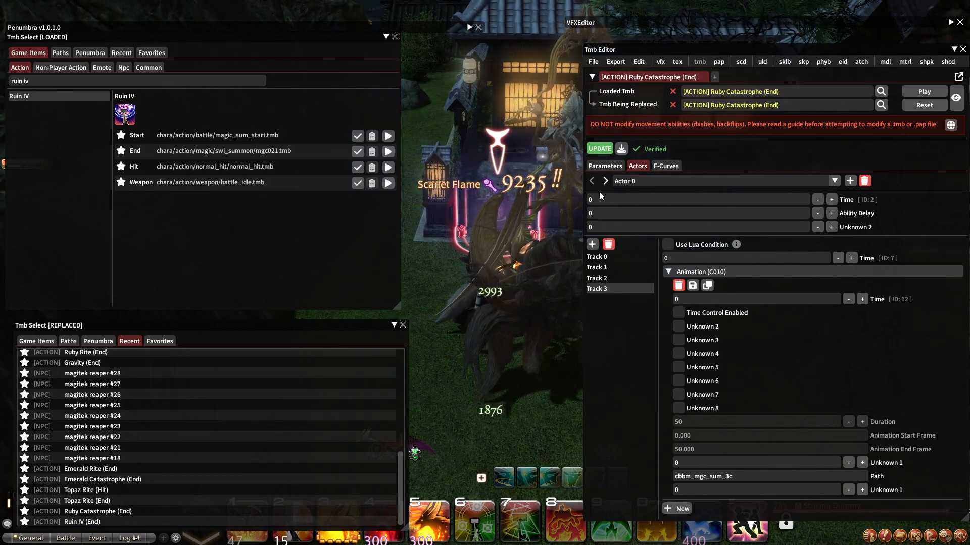
{"action": "left_click", "coordinate": [600, 149]}
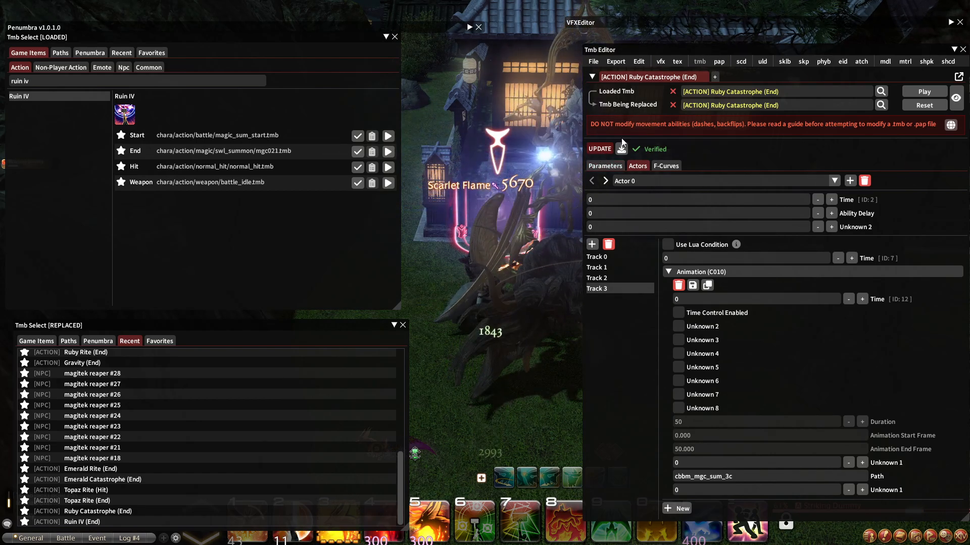
Summon Ifrit II and cast Ruby Catastrophe on the Striking Dummy to test the new animation and effect.
{"action": "left_click", "coordinate": [954, 50]}
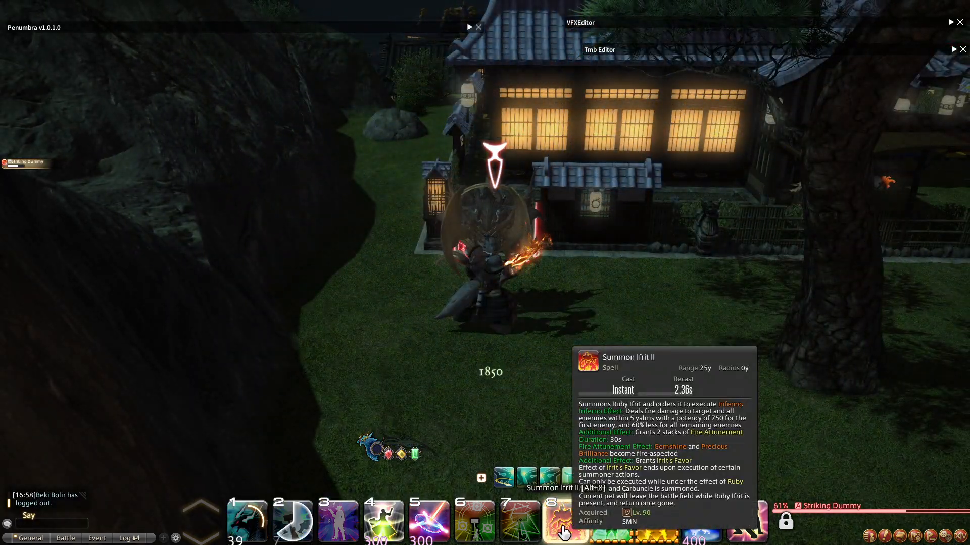
{"action": "left_click", "coordinate": [564, 528]}
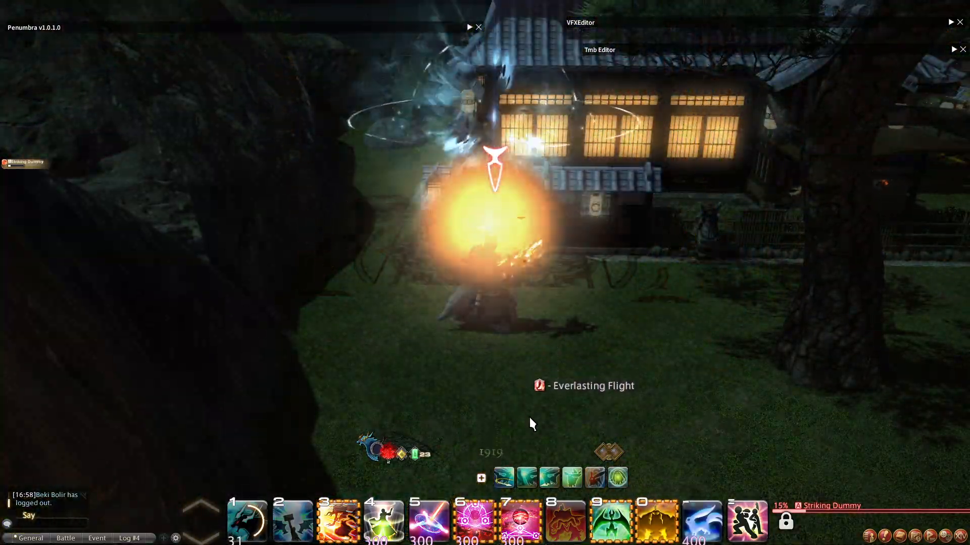
{"action": "left_click", "coordinate": [521, 528]}
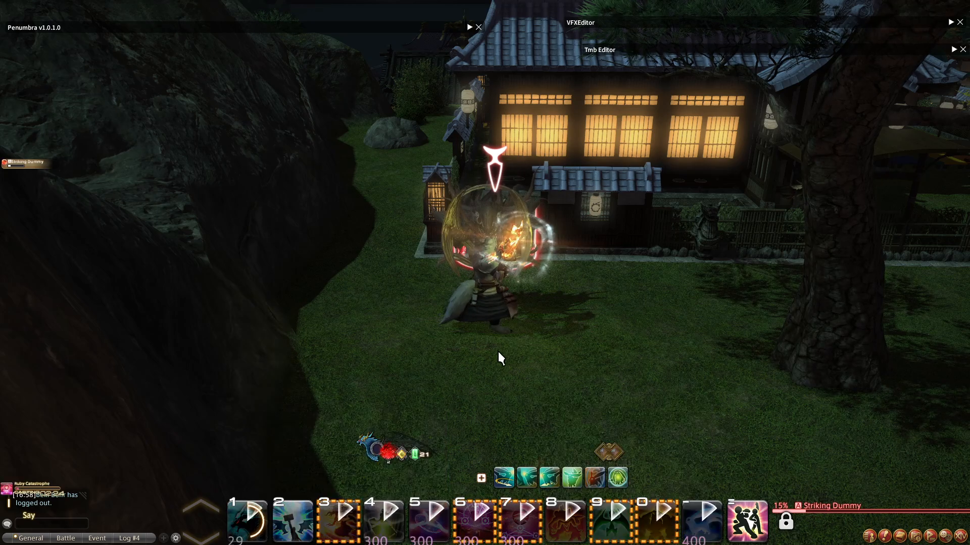
{"action": "right_click_drag", "start_coordinate": [498, 349], "coordinate": [498, 377]}
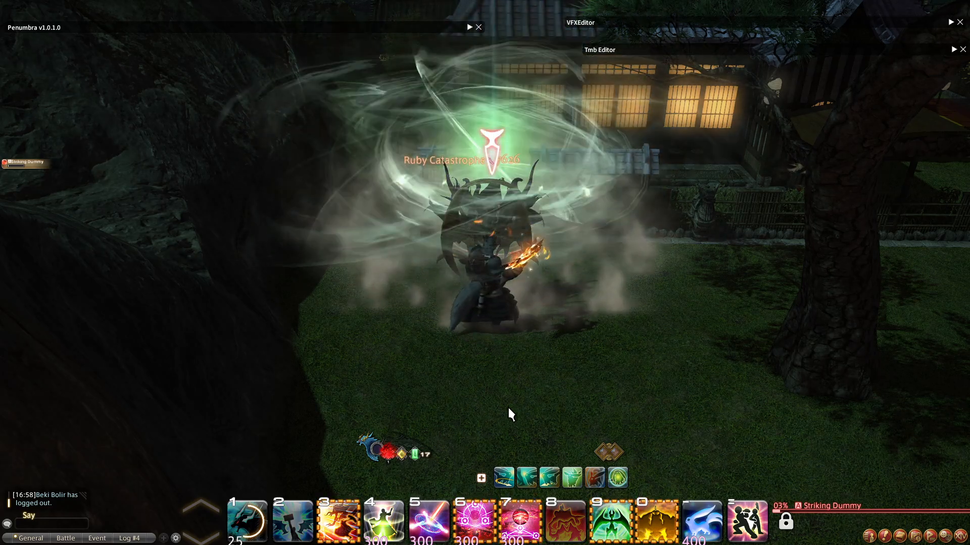
Go through the tracks of Actor 0 in the Ruby Catastrophe TMB and delete two of the four.
{"action": "left_click", "coordinate": [953, 49]}
{"action": "left_click", "coordinate": [641, 181]}
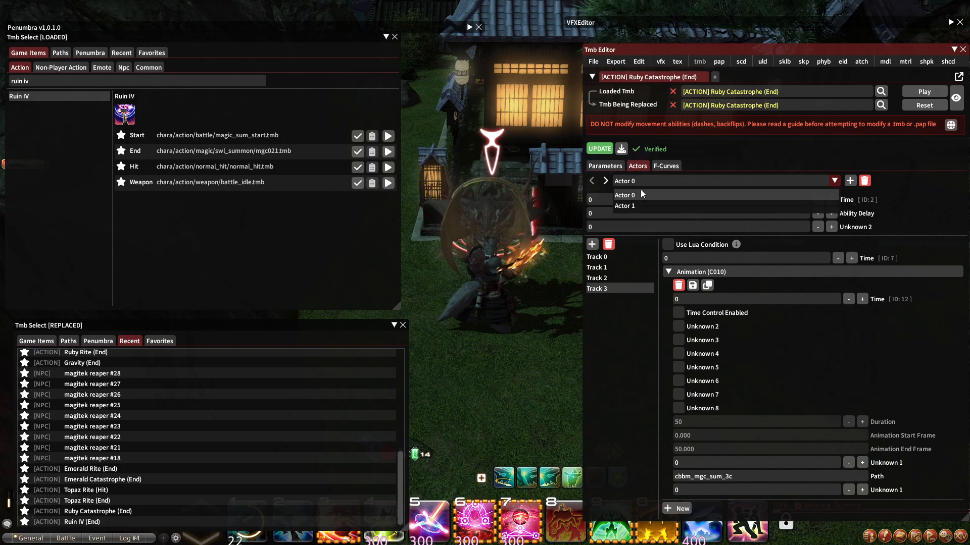
{"action": "left_click", "coordinate": [612, 275]}
{"action": "left_click", "coordinate": [600, 268]}
{"action": "left_click", "coordinate": [599, 259]}
{"action": "left_click", "coordinate": [615, 268]}
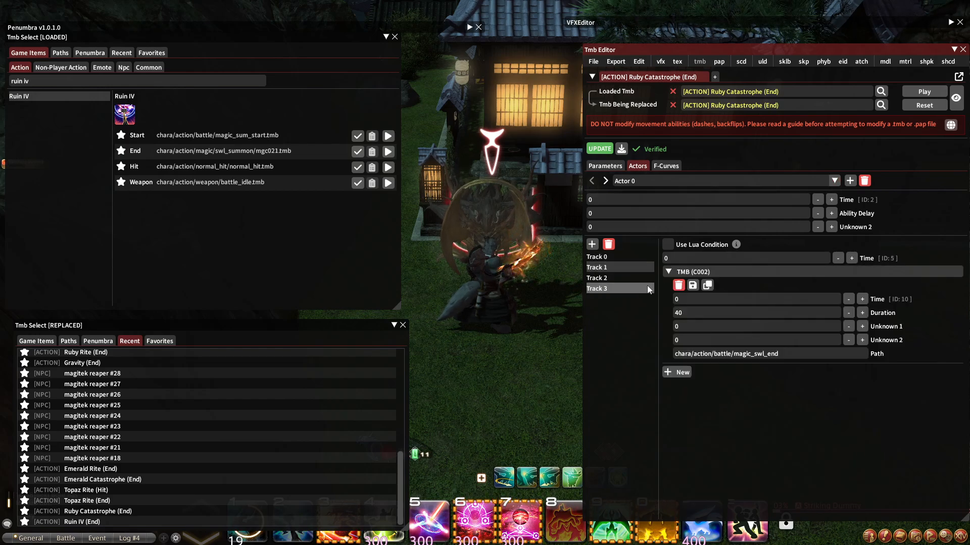
{"action": "left_click", "coordinate": [596, 256]}
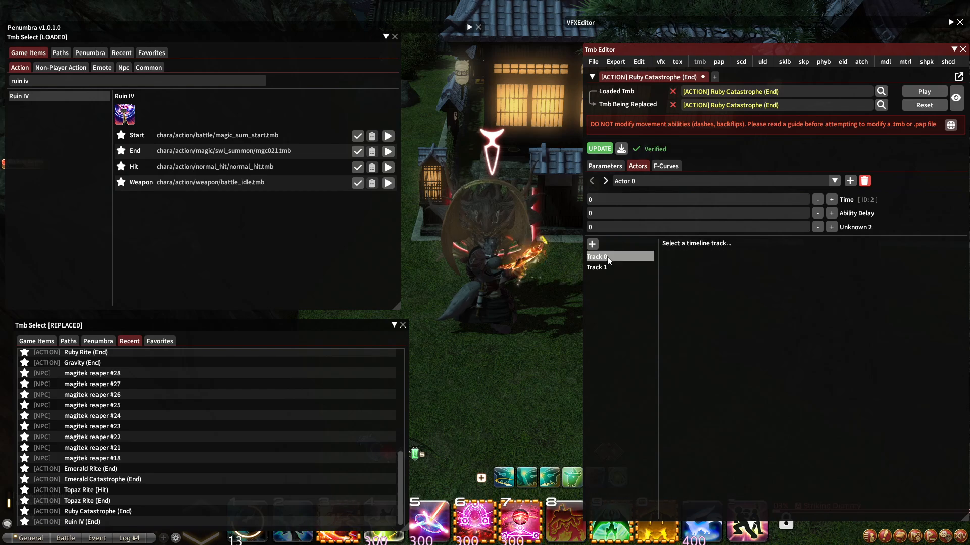
{"action": "left_click", "coordinate": [608, 267]}
Delete the track other than the VFX (C012) track from Actor 1.
{"action": "left_click", "coordinate": [652, 177]}
{"action": "left_click", "coordinate": [641, 206]}
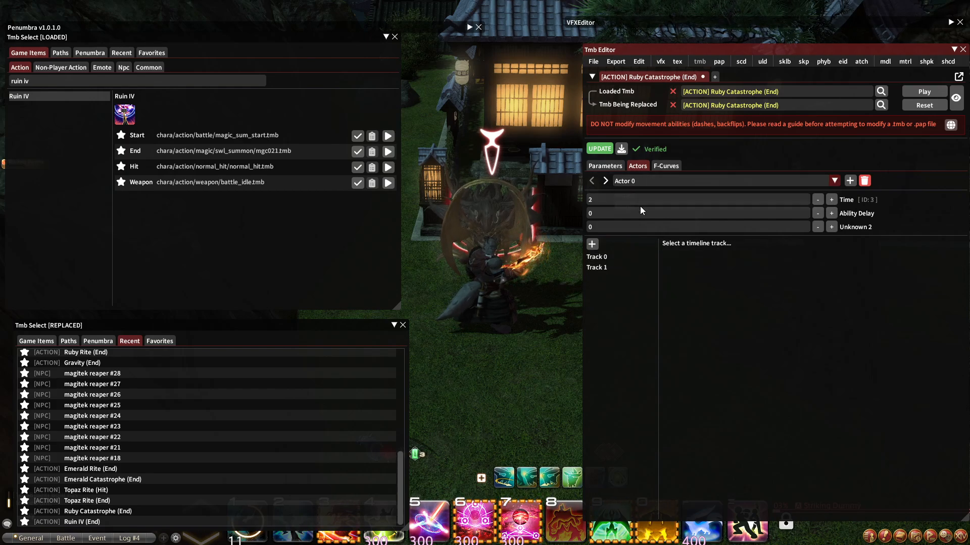
{"action": "left_click", "coordinate": [621, 255]}
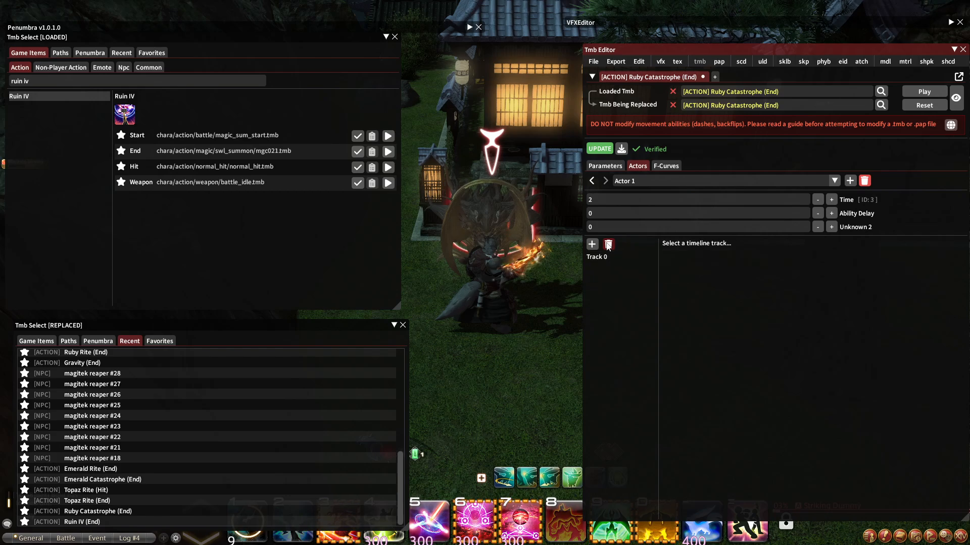
{"action": "left_click", "coordinate": [622, 256]}
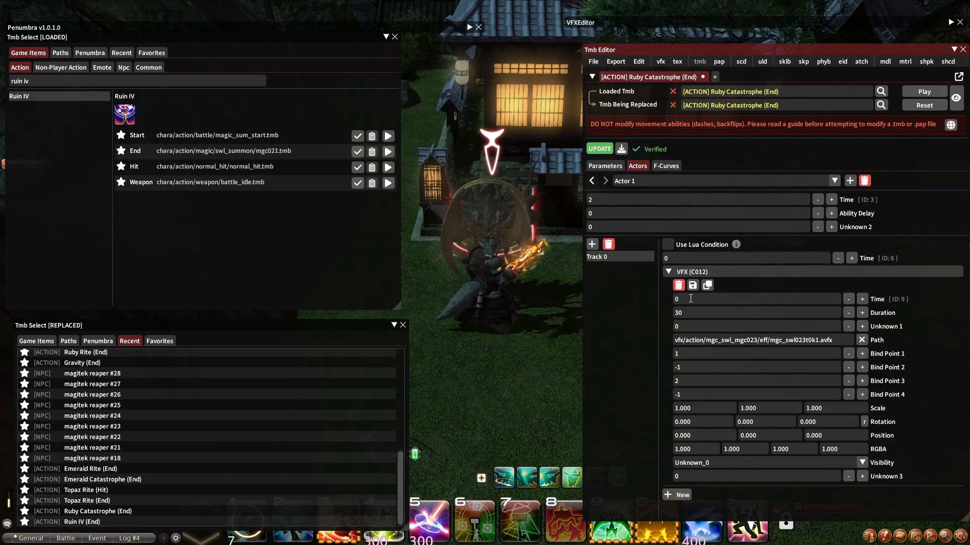
Enter Group Pose and review the looping Ruby Catastrophe animation and effect from different camera angles.
{"action": "left_click", "coordinate": [954, 50]}
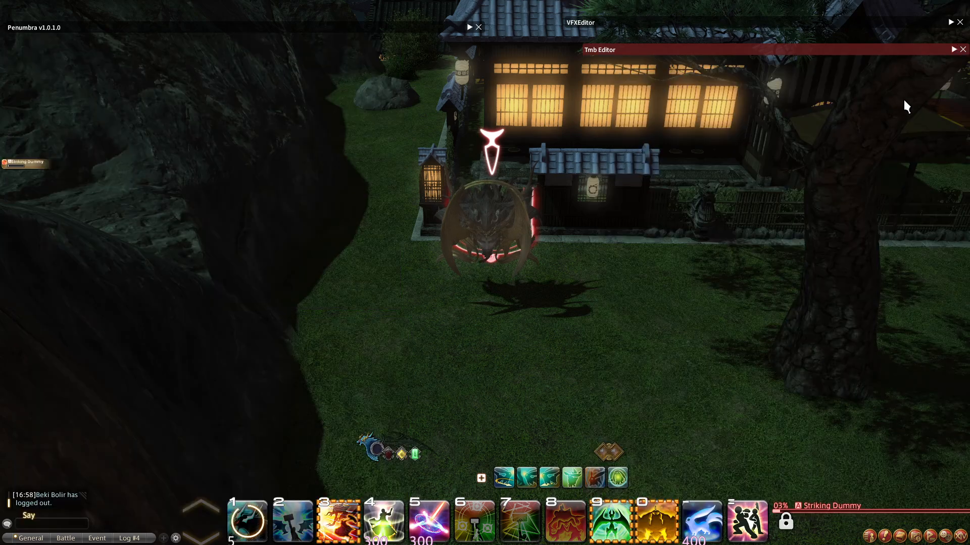
{"action": "left_click", "coordinate": [551, 485]}
{"action": "left_click", "coordinate": [806, 480]}
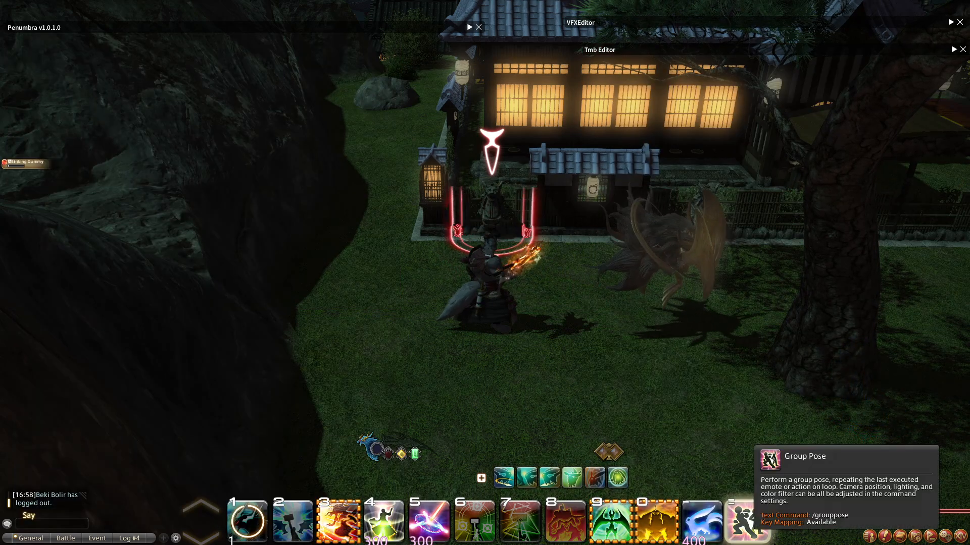
{"action": "left_click", "coordinate": [755, 533]}
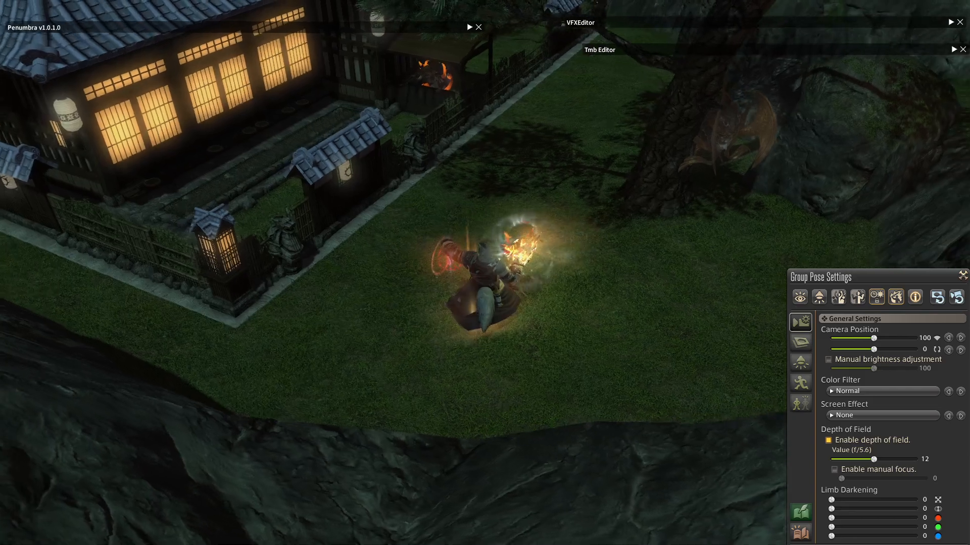
{"action": "mouse_move", "coordinate": [559, 356]}
{"action": "right_mouse_down"}
{"action": "mouse_move", "coordinate": [560, 334]}
{"action": "mouse_move", "coordinate": [558, 349]}
{"action": "mouse_move", "coordinate": [568, 353]}
{"action": "right_mouse_up"}
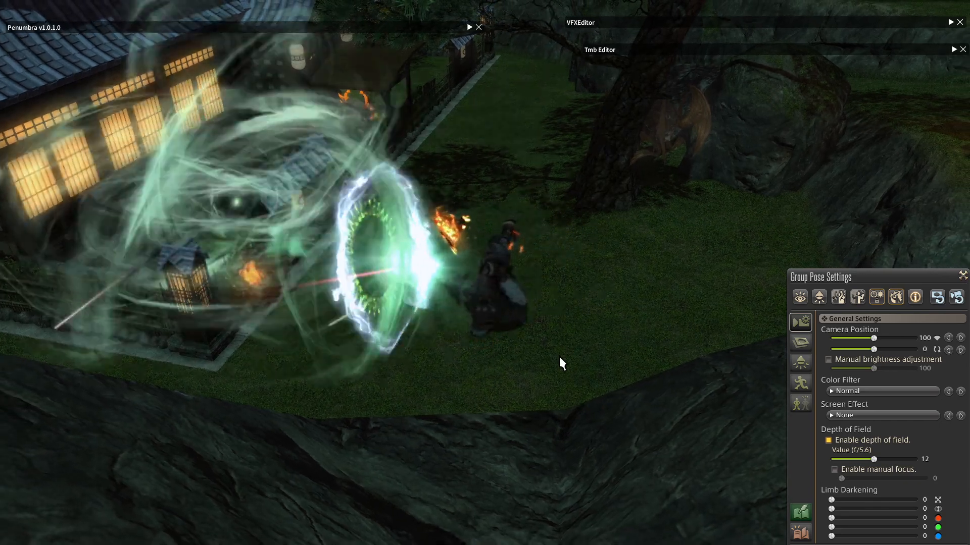
{"action": "mouse_move", "coordinate": [472, 279]}
{"action": "right_mouse_down"}
{"action": "mouse_move", "coordinate": [475, 263]}
{"action": "mouse_move", "coordinate": [482, 291]}
{"action": "right_mouse_up"}
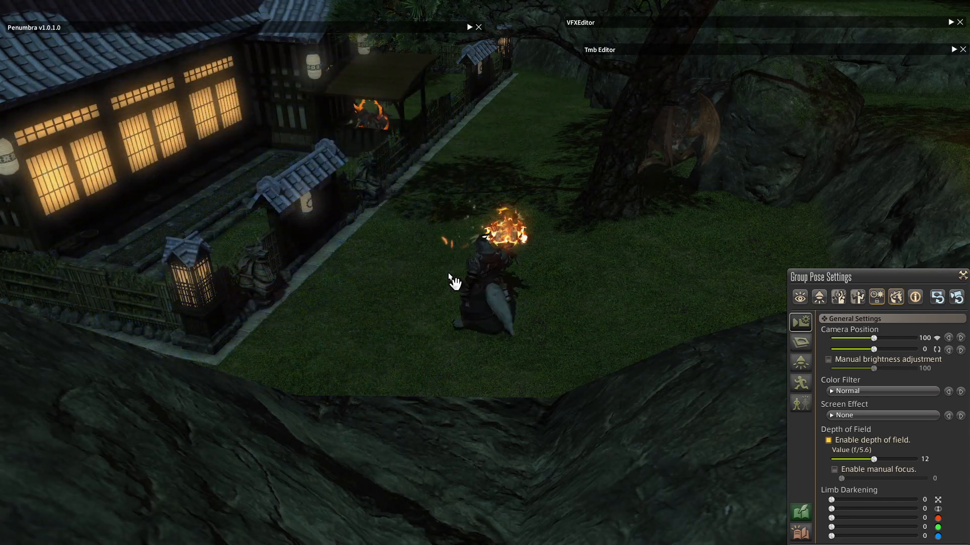
End Group Pose and move Clip 0 (Trigger) on Timeline 0 to start time 6 and end time 7.
{"action": "key", "text": "Escape"}
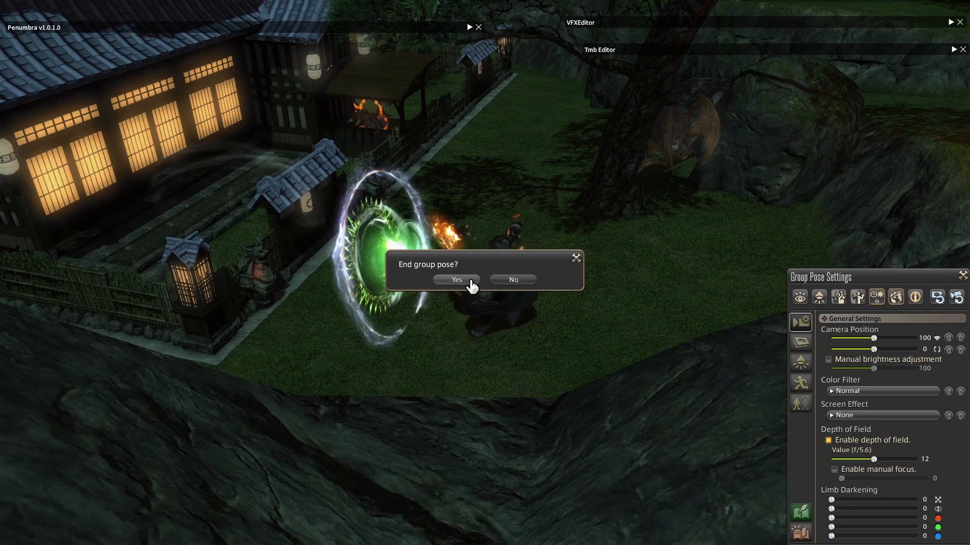
{"action": "left_click", "coordinate": [469, 280]}
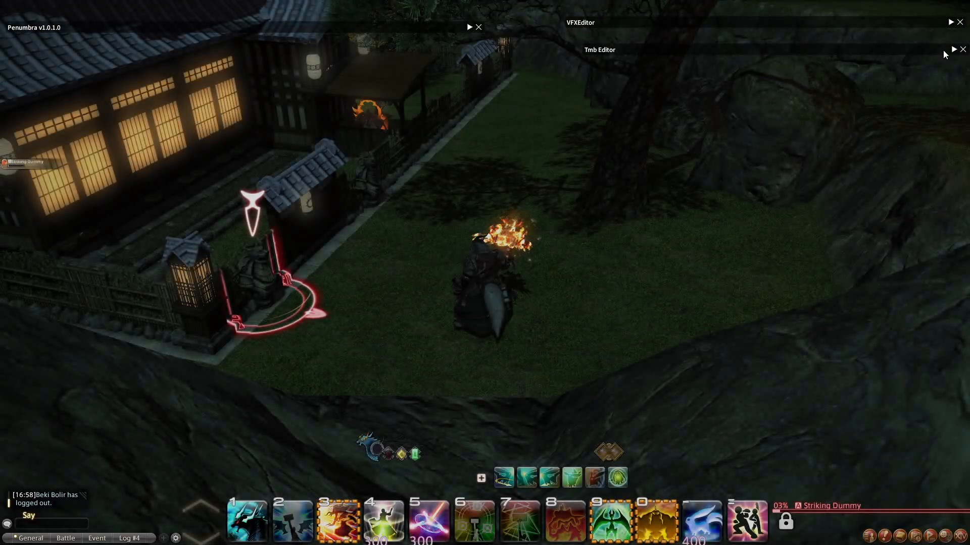
{"action": "left_click", "coordinate": [951, 23]}
{"action": "left_click", "coordinate": [659, 117]}
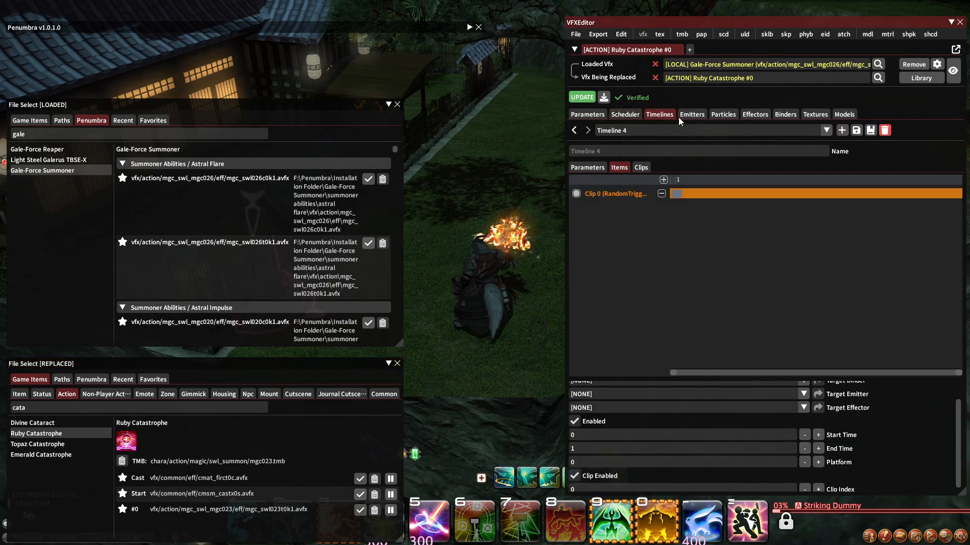
{"action": "left_click", "coordinate": [691, 115]}
{"action": "left_click", "coordinate": [672, 129]}
{"action": "left_click", "coordinate": [673, 129]}
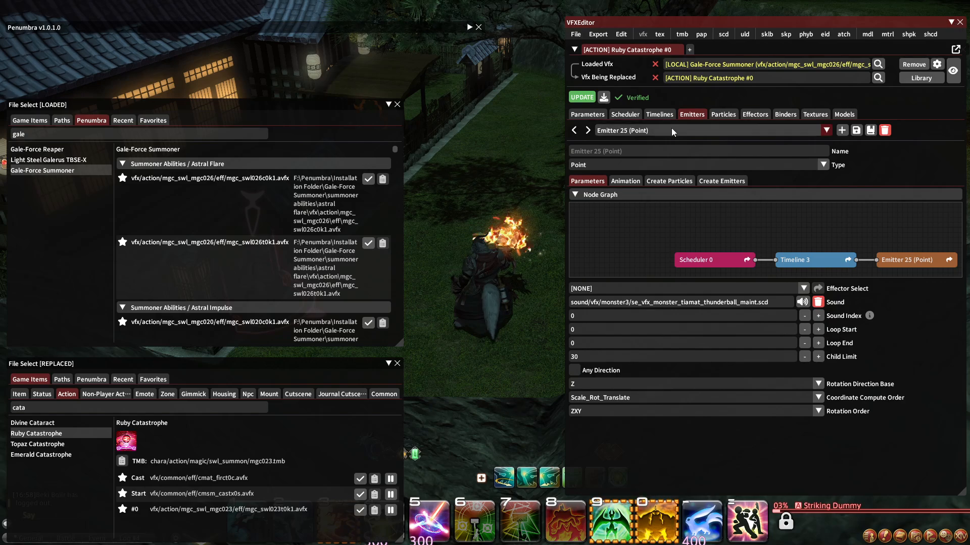
{"action": "left_click", "coordinate": [661, 132]}
{"action": "left_click", "coordinate": [659, 114]}
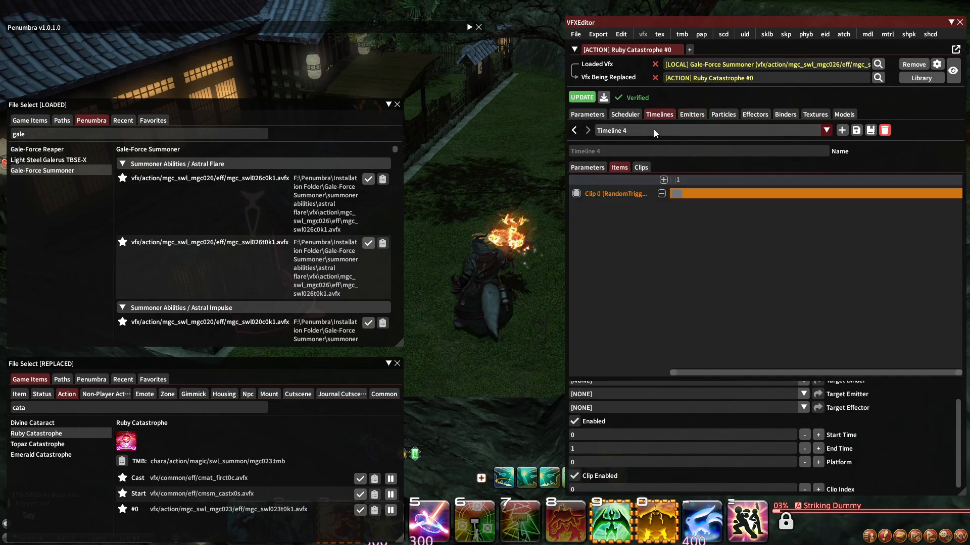
{"action": "left_click", "coordinate": [653, 129]}
{"action": "left_click", "coordinate": [631, 142]}
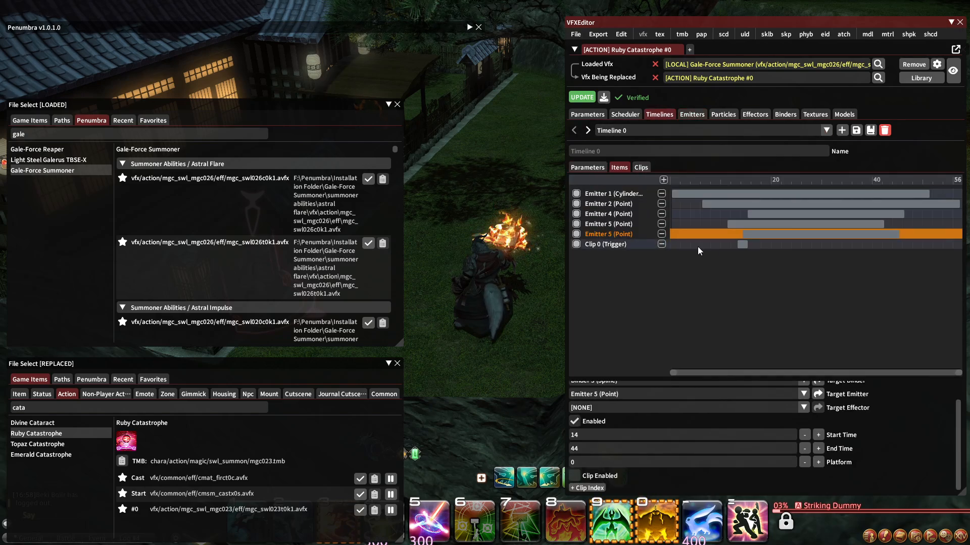
{"action": "left_click", "coordinate": [741, 244]}
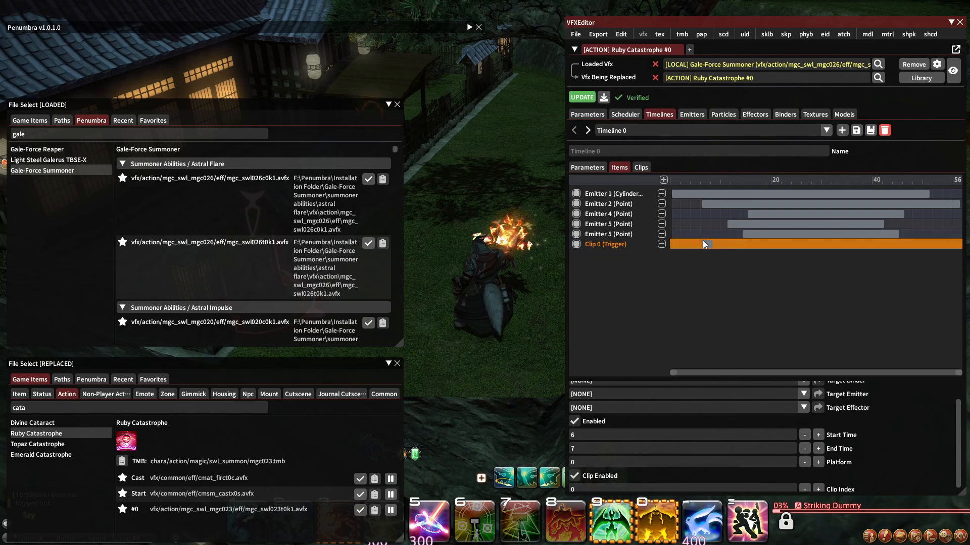
Enter Group Pose and check the looping Ruby Catastrophe effect with the moved trigger clip.
{"action": "left_click", "coordinate": [952, 22]}
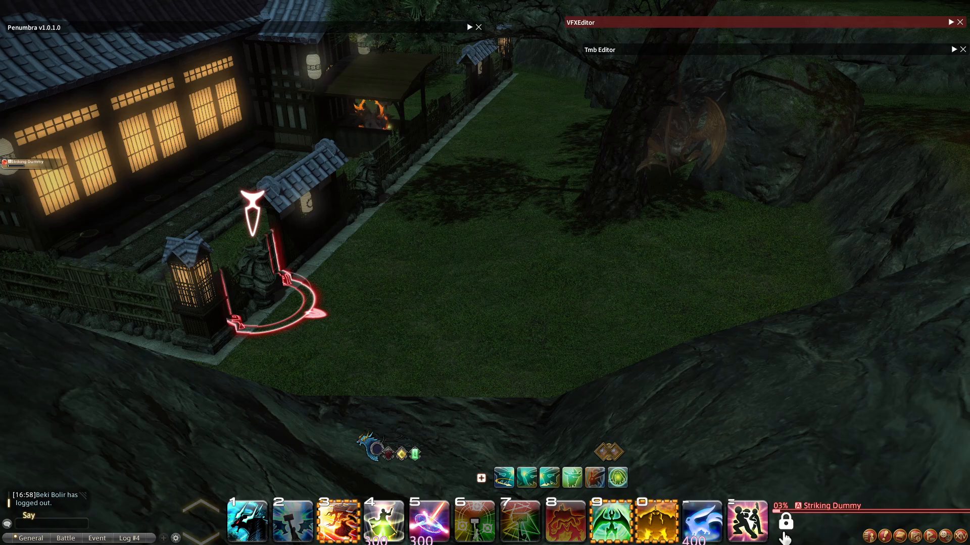
{"action": "left_click", "coordinate": [745, 521]}
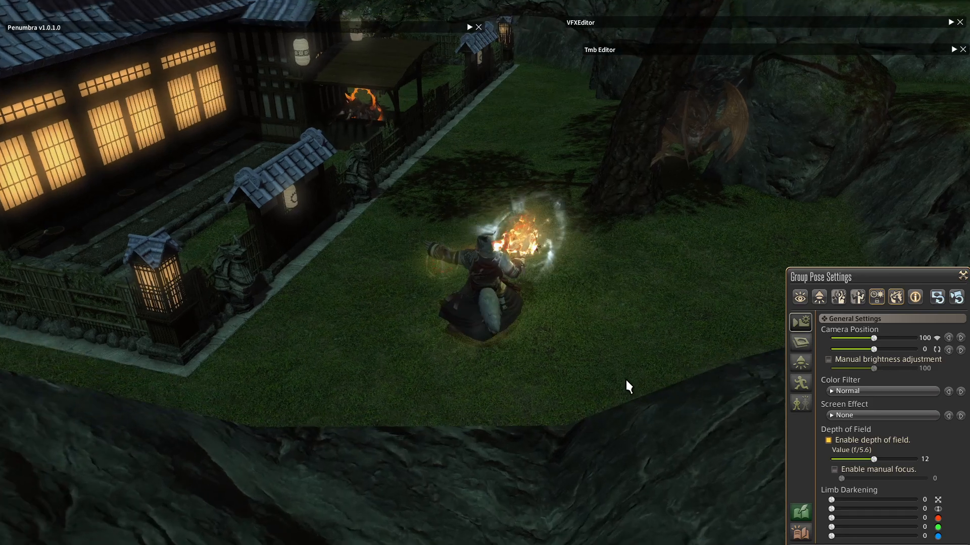
{"action": "right_click_drag", "start_coordinate": [625, 381], "coordinate": [601, 377]}
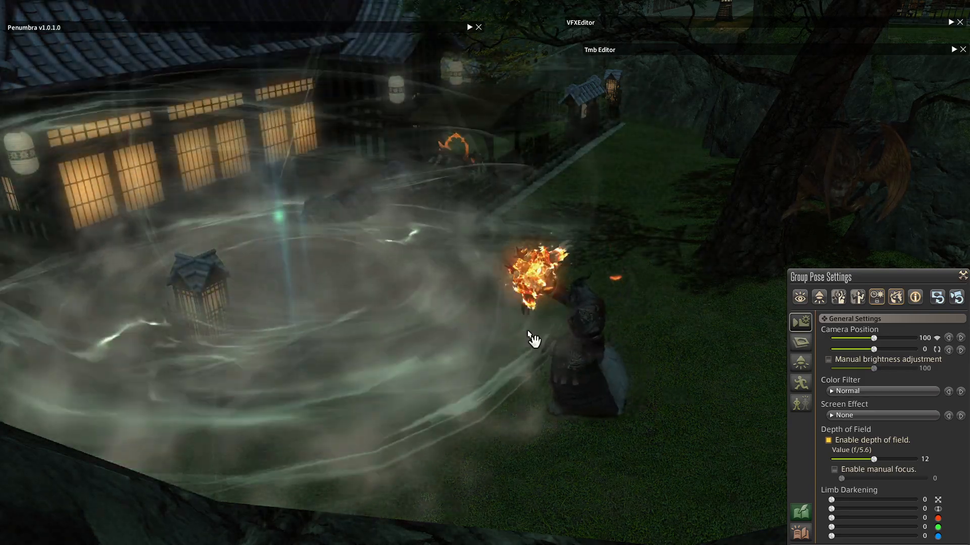
End Group Pose and move Clip 0 (Trigger) on Timeline 0 to start time 0 and end time 1.
{"action": "key", "text": "Escape"}
{"action": "left_click", "coordinate": [460, 280]}
{"action": "left_click", "coordinate": [951, 22]}
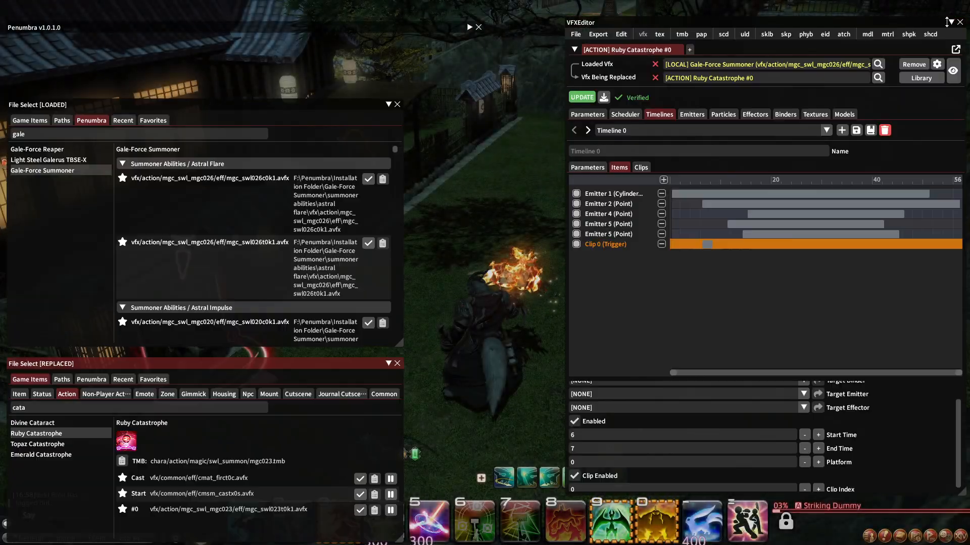
{"action": "left_click_drag", "start_coordinate": [705, 245], "coordinate": [606, 251]}
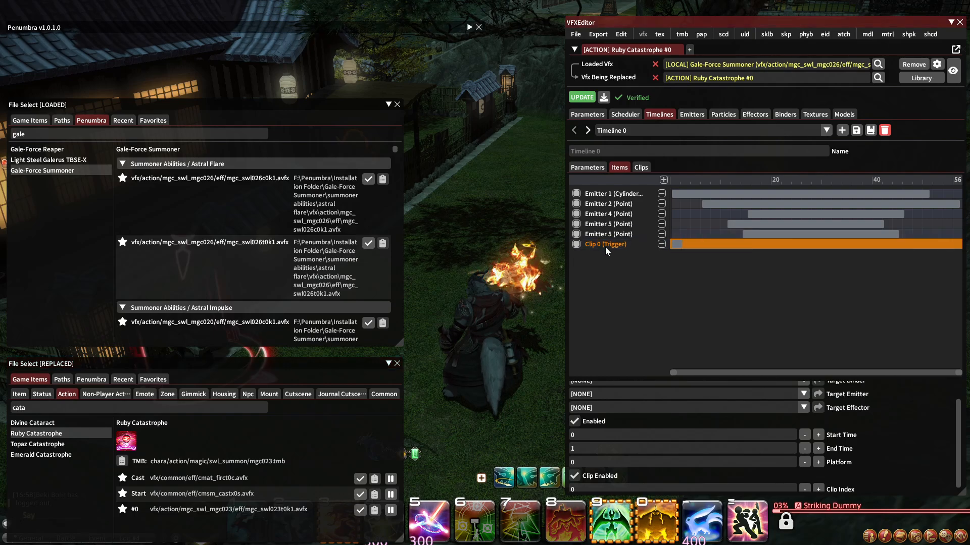
{"action": "left_click", "coordinate": [951, 22]}
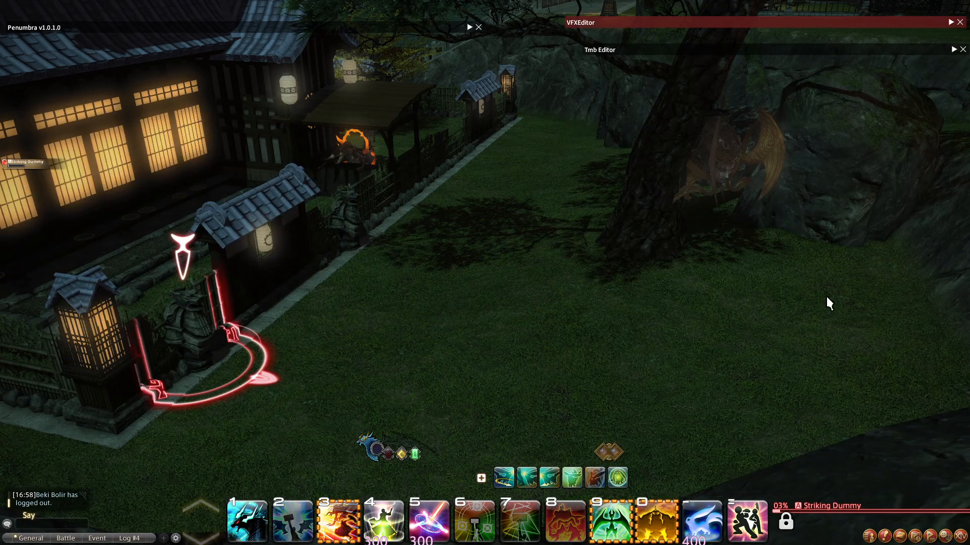
Enter Group Pose again and watch several loops of Ruby Catastrophe with the trigger clip starting at 0.
{"action": "left_click", "coordinate": [746, 534]}
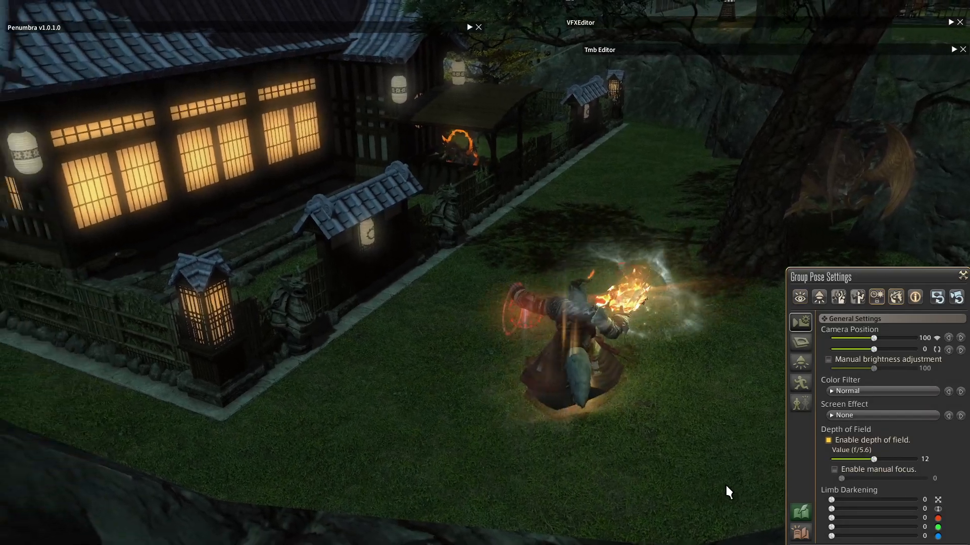
{"action": "right_click_drag", "start_coordinate": [726, 486], "coordinate": [726, 486]}
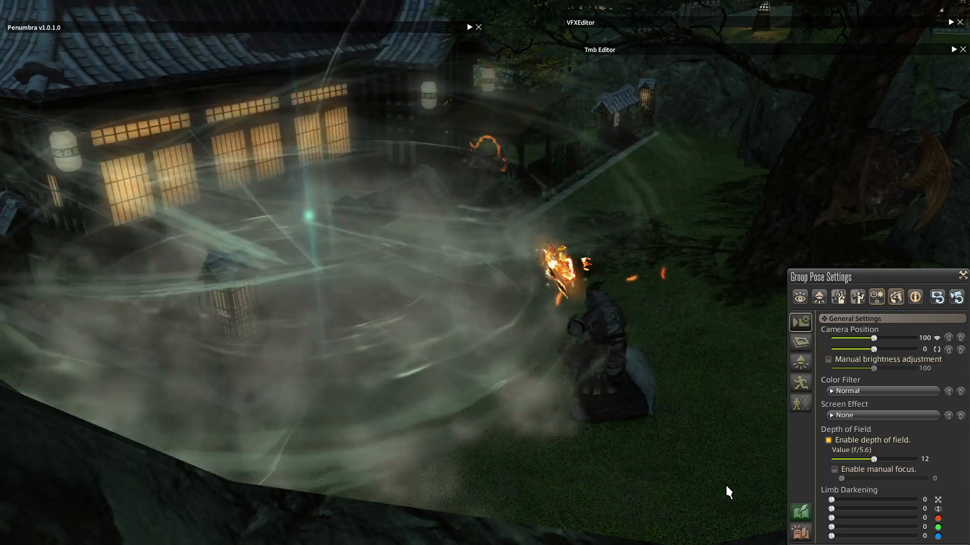
{"action": "right_click_drag", "start_coordinate": [726, 486], "coordinate": [726, 486]}
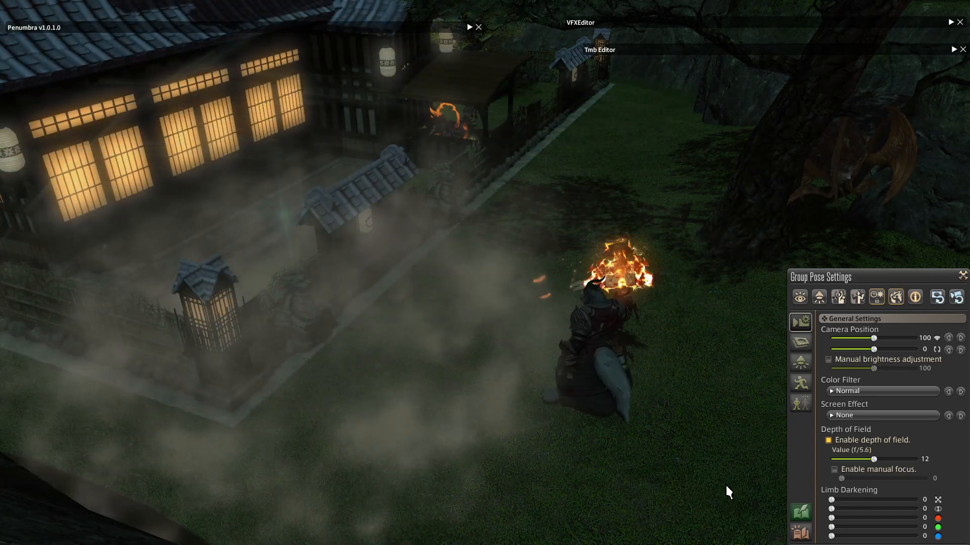
{"action": "right_click_drag", "start_coordinate": [725, 484], "coordinate": [725, 486]}
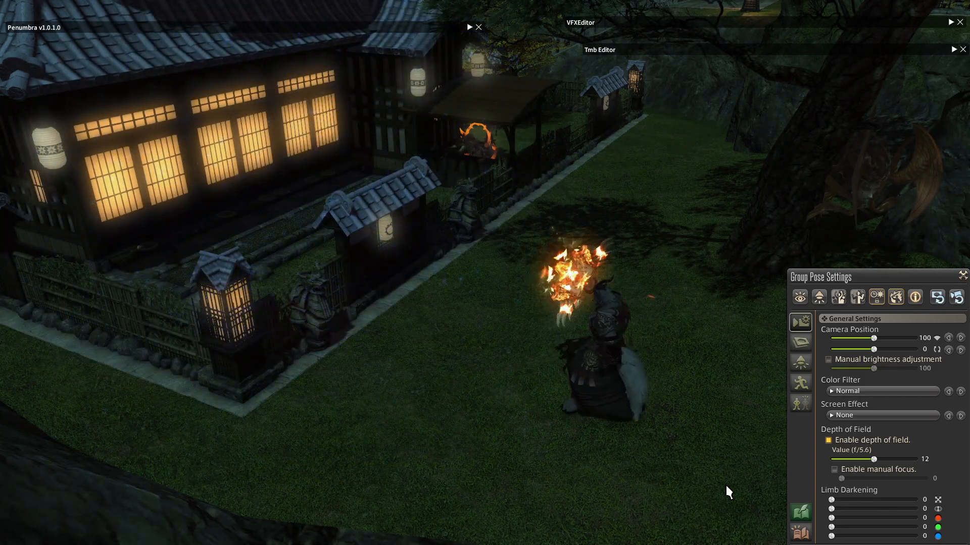
{"action": "right_click_drag", "start_coordinate": [726, 484], "coordinate": [715, 477]}
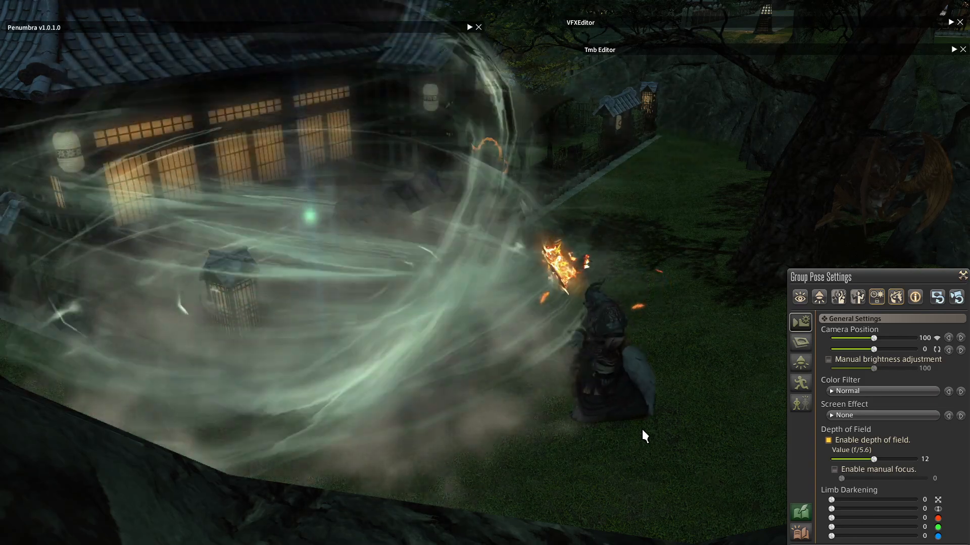
End Group Pose, set Scheduler 0's item to Timeline 2, and update the Ruby Catastrophe effect.
{"action": "key", "text": "Escape"}
{"action": "left_click", "coordinate": [457, 286]}
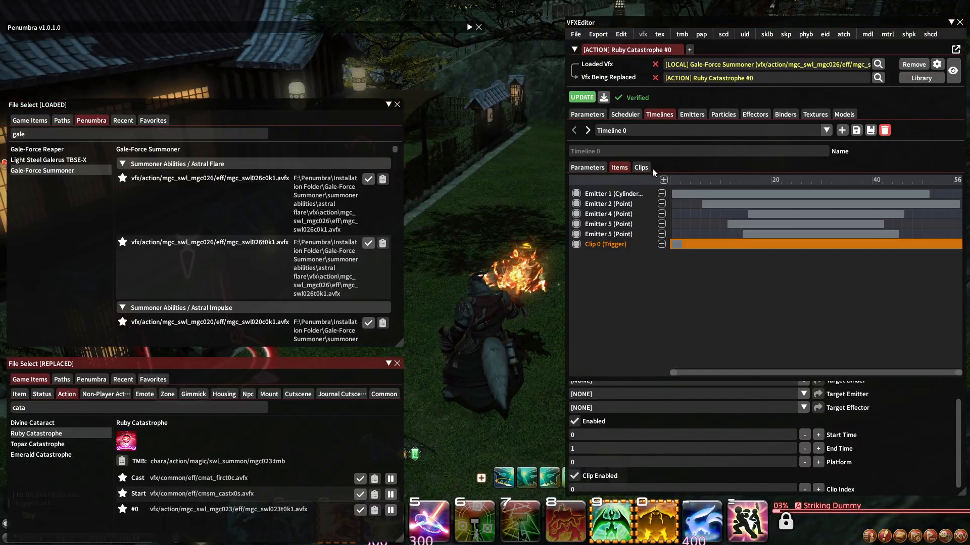
{"action": "left_click", "coordinate": [625, 115]}
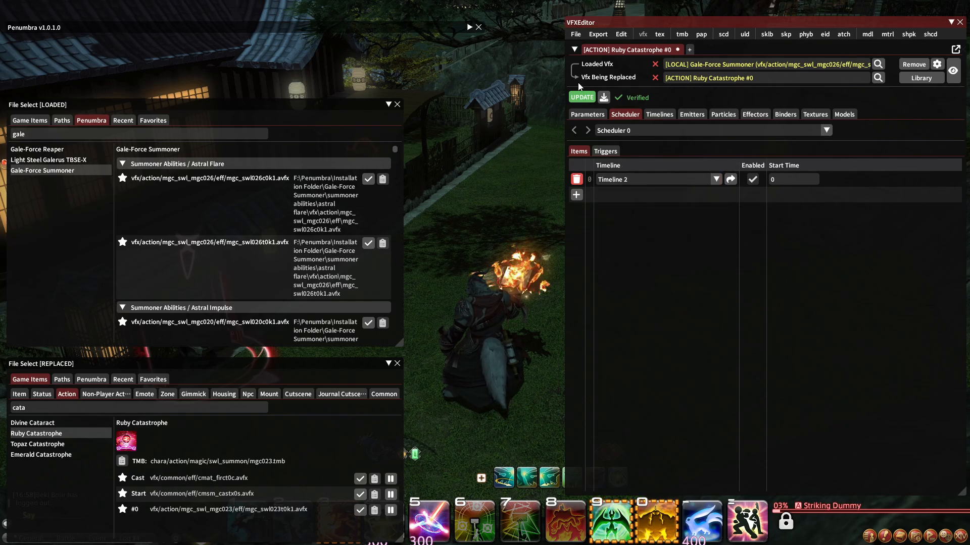
{"action": "left_click", "coordinate": [581, 98]}
{"action": "left_click", "coordinate": [953, 22]}
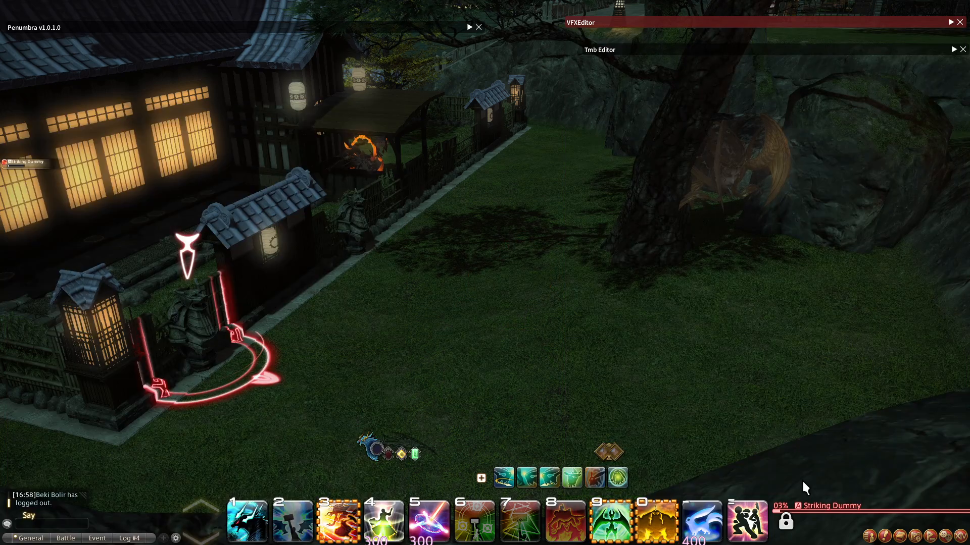
Review Ruby Catastrophe with Timeline 2 in Group Pose from different camera angles, and end Group Pose.
{"action": "left_click", "coordinate": [752, 518]}
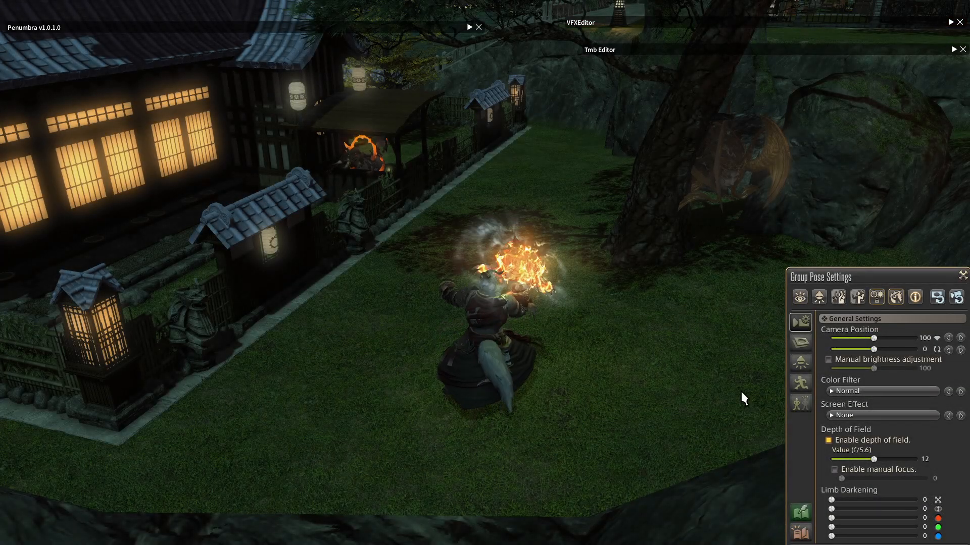
{"action": "right_click_drag", "start_coordinate": [741, 390], "coordinate": [725, 384]}
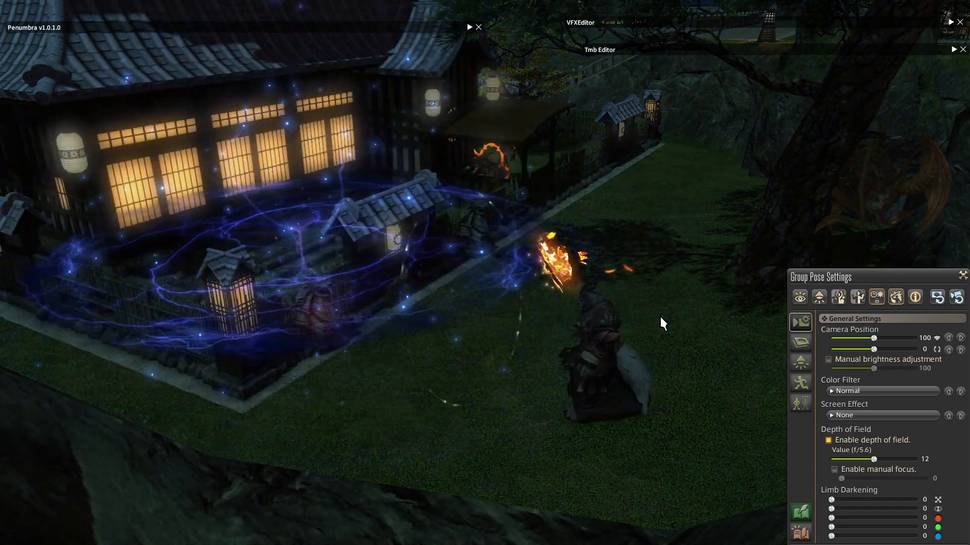
{"action": "mouse_move", "coordinate": [660, 316]}
{"action": "right_mouse_down"}
{"action": "mouse_move", "coordinate": [646, 328]}
{"action": "mouse_move", "coordinate": [666, 324]}
{"action": "right_mouse_up"}
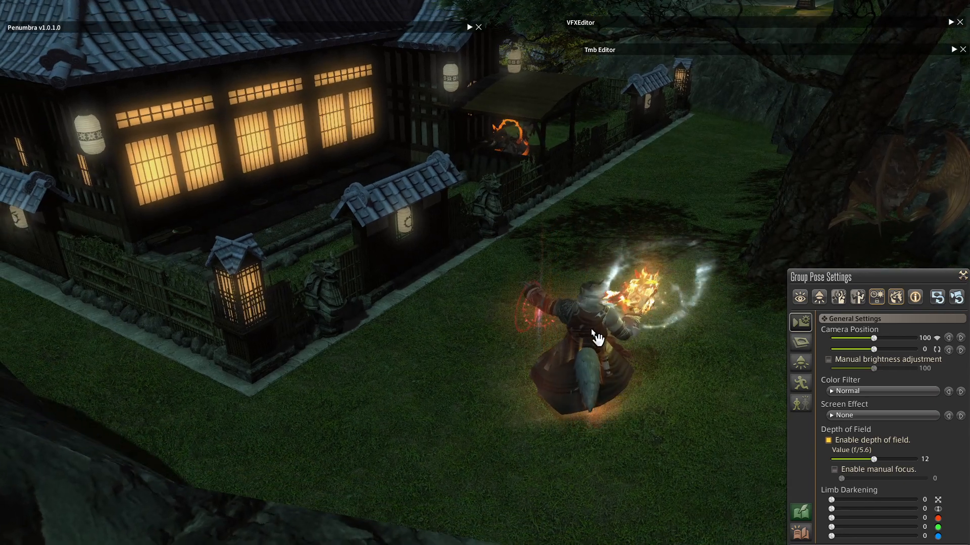
{"action": "key", "text": "Escape"}
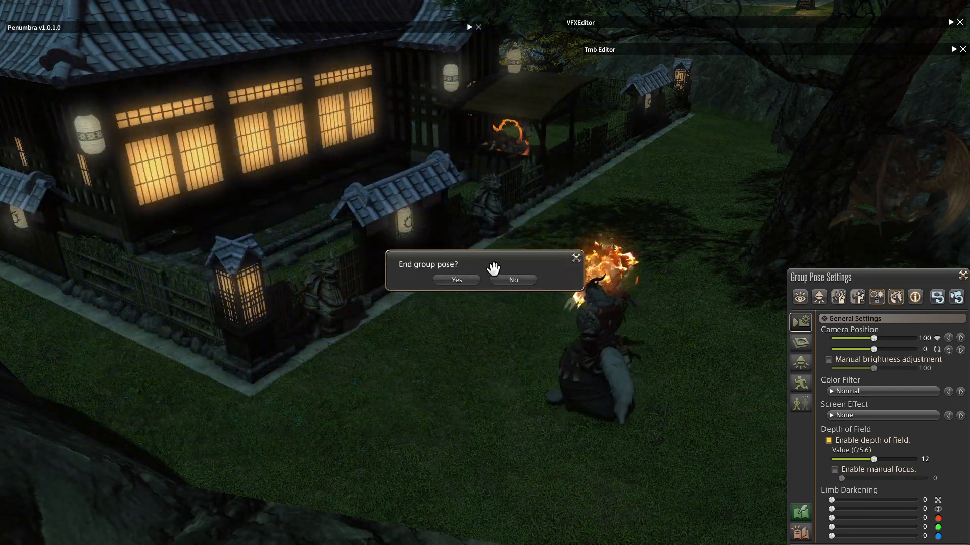
{"action": "left_click", "coordinate": [457, 277]}
Check the bind points of Actor 1's VFX (C012) track in the TMB and the start property parameters of Binder 4 (Point).
{"action": "left_click", "coordinate": [950, 23]}
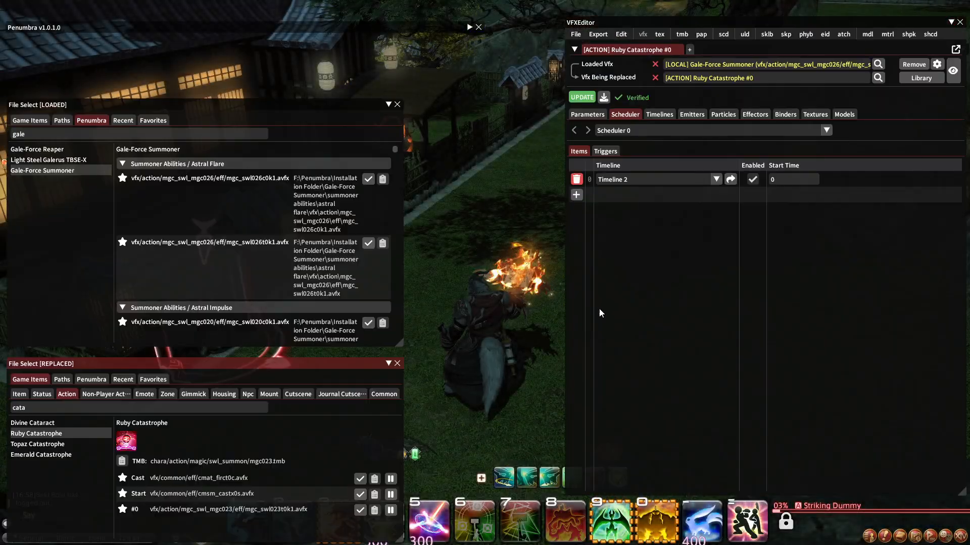
{"action": "left_click", "coordinate": [950, 22]}
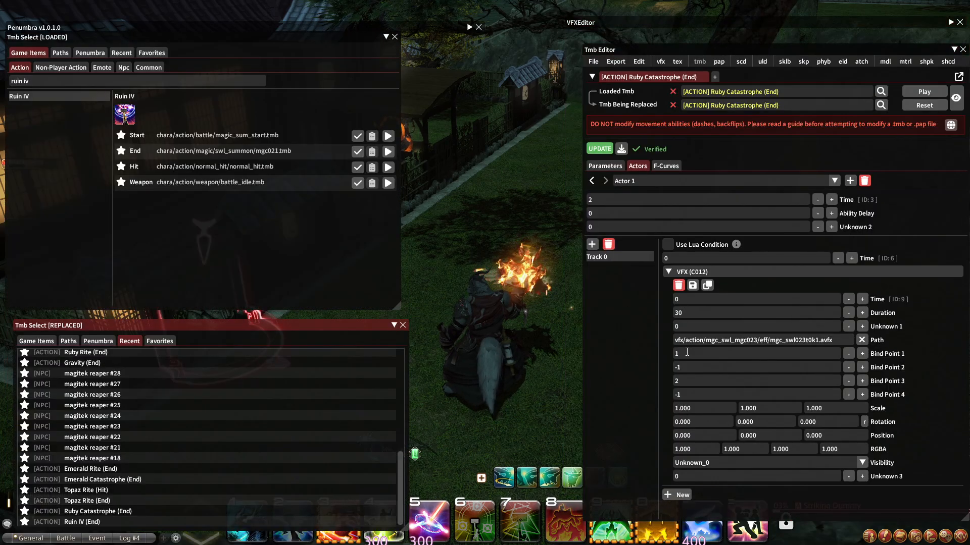
{"action": "left_click", "coordinate": [687, 352]}
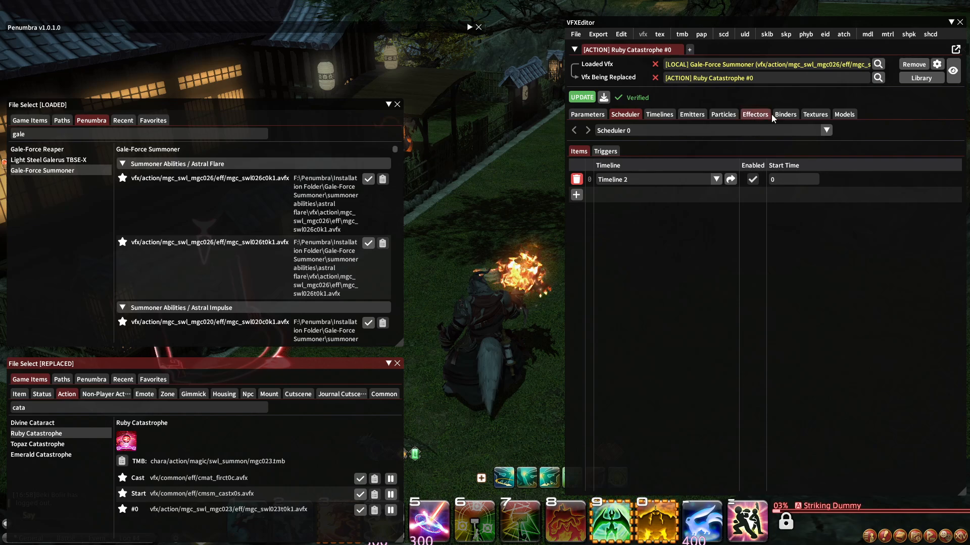
{"action": "left_click", "coordinate": [781, 116]}
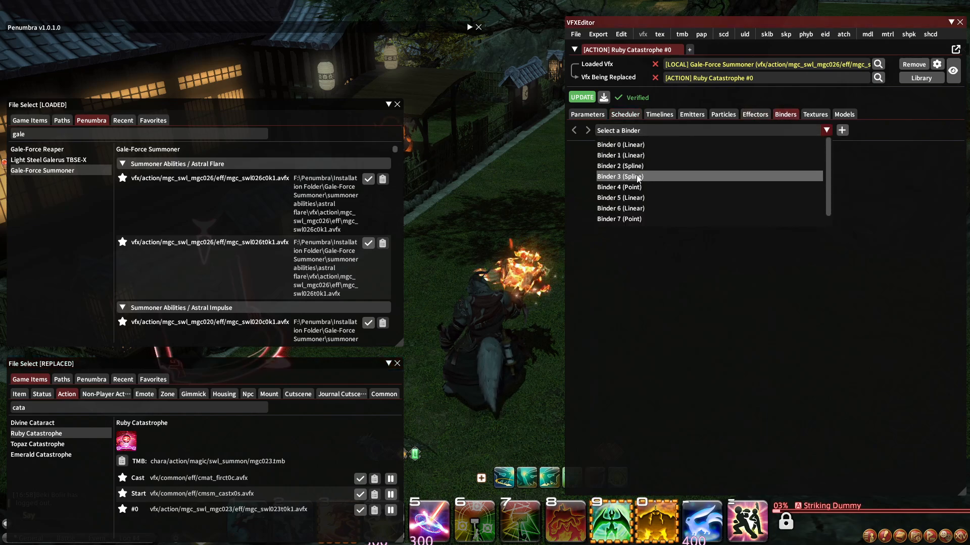
{"action": "left_click", "coordinate": [637, 187]}
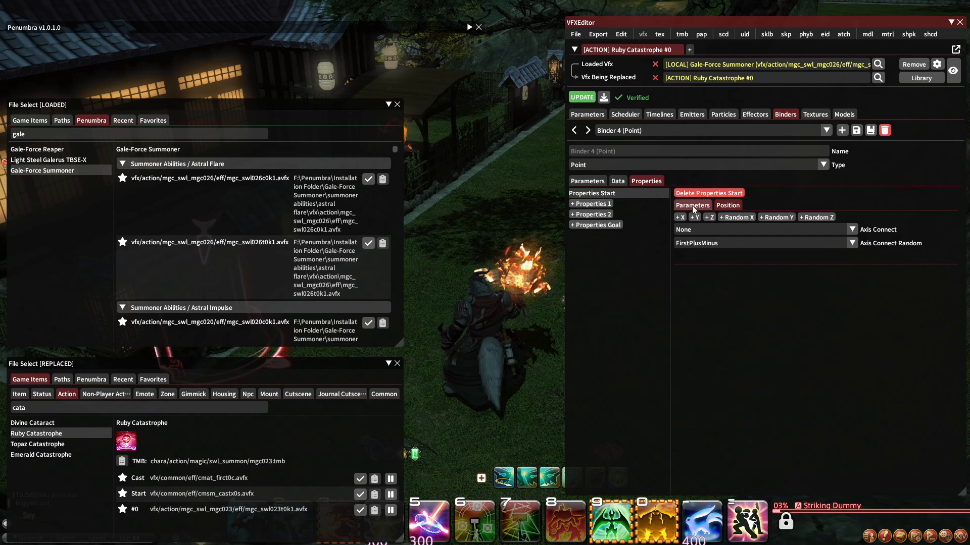
{"action": "left_click", "coordinate": [693, 206]}
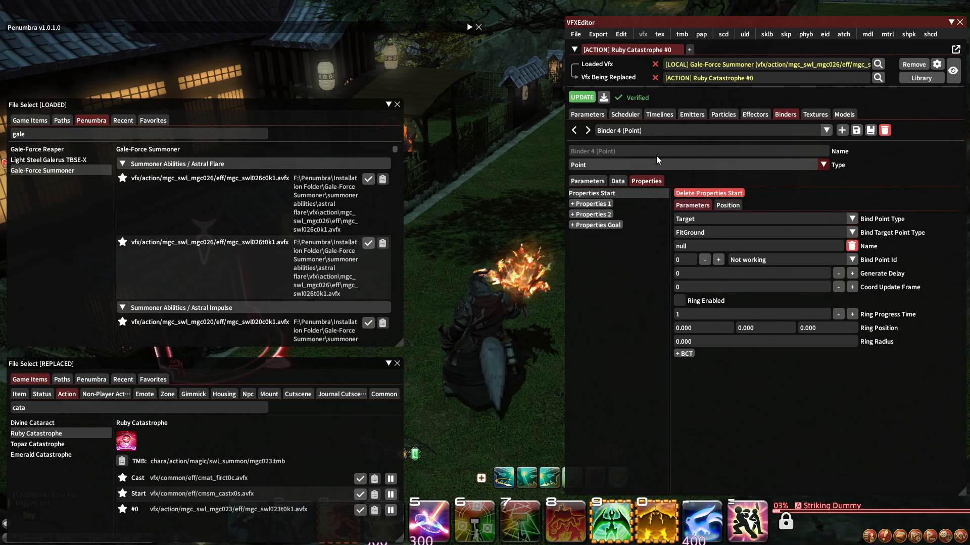
Set the Bind Point Id in Binder 7's start properties to 4 (Right hand weapon), and update the effect after checking Binder 8.
{"action": "left_click", "coordinate": [647, 131]}
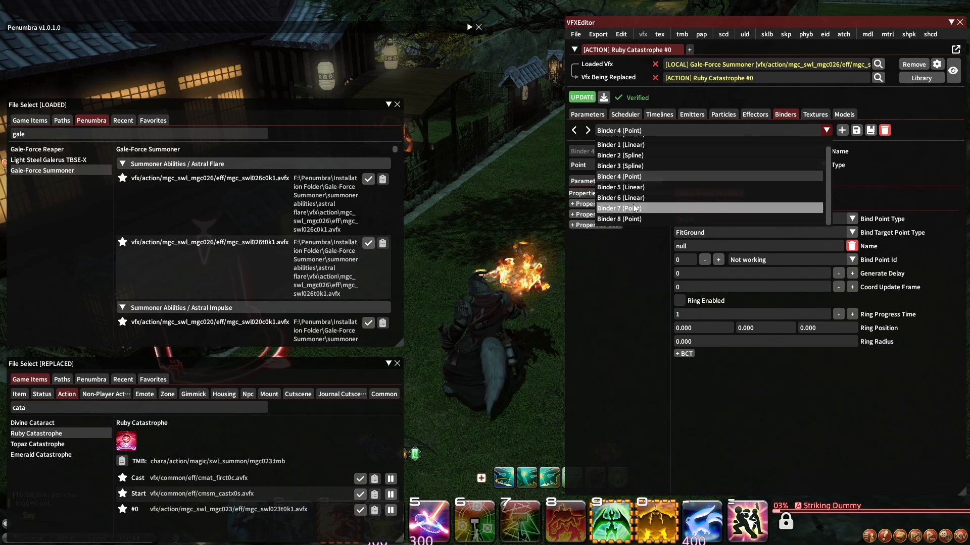
{"action": "left_click", "coordinate": [635, 208]}
{"action": "left_click", "coordinate": [617, 193]}
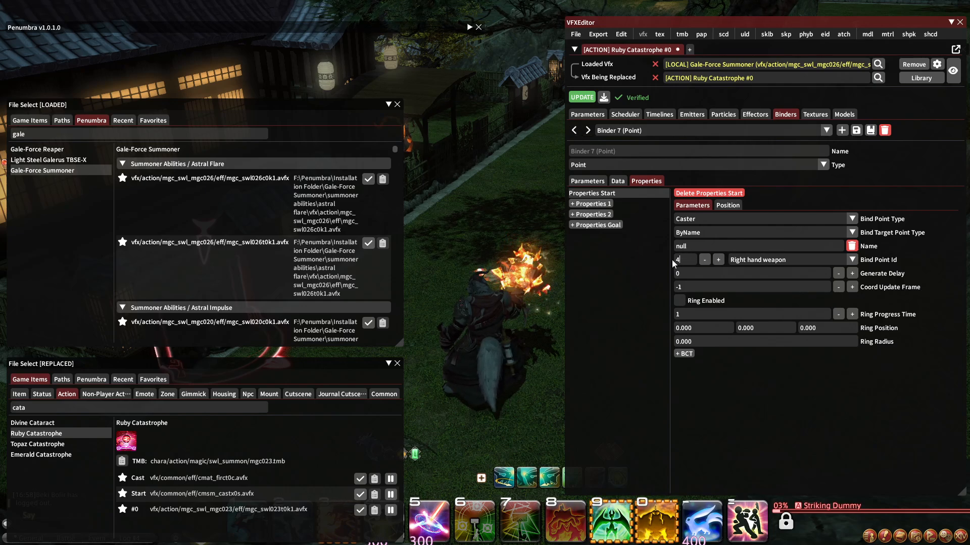
{"action": "left_click", "coordinate": [588, 131]}
{"action": "left_click", "coordinate": [599, 194]}
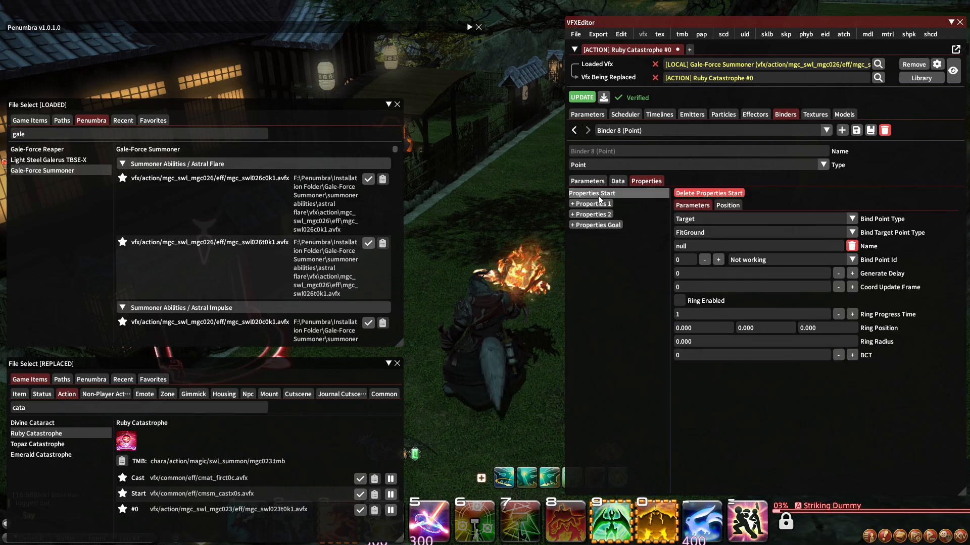
{"action": "left_click", "coordinate": [585, 99]}
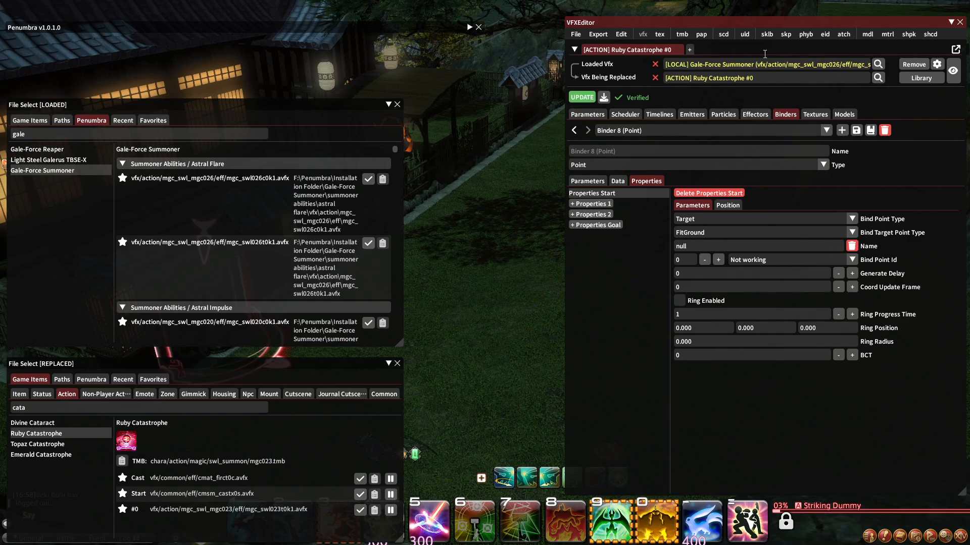
Review Ruby Catastrophe in Group Pose with the changed weapon binder, and end Group Pose.
{"action": "left_click", "coordinate": [953, 22]}
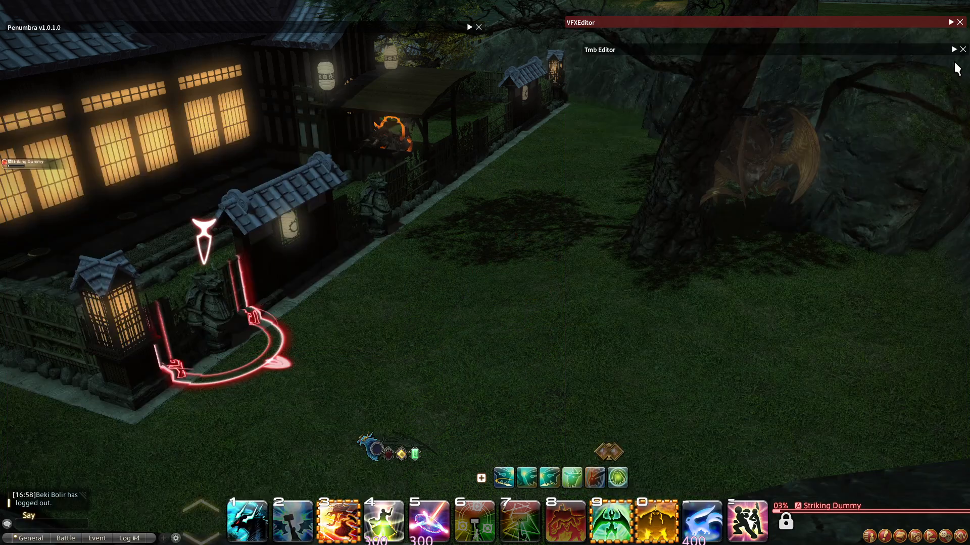
{"action": "left_click", "coordinate": [755, 524]}
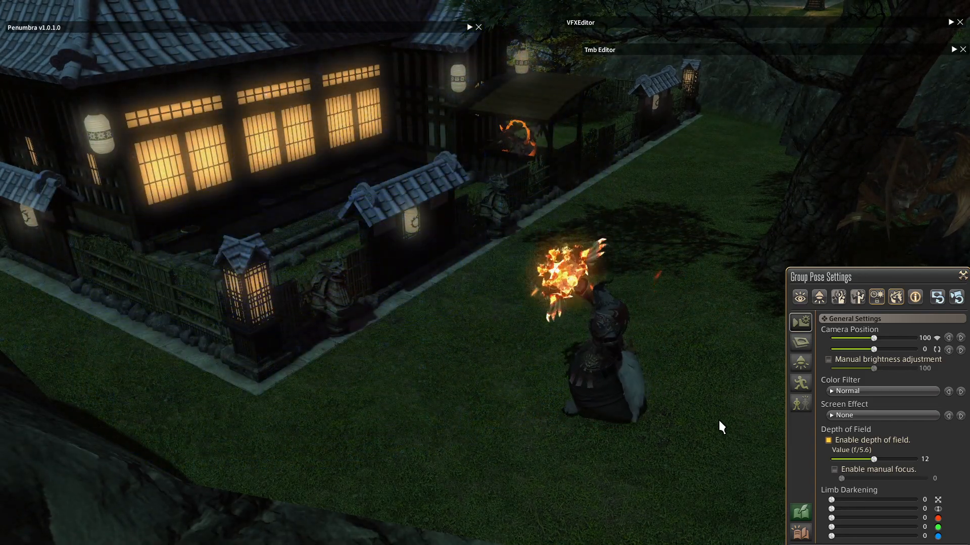
{"action": "mouse_move", "coordinate": [719, 421]}
{"action": "right_mouse_down"}
{"action": "mouse_move", "coordinate": [697, 440]}
{"action": "mouse_move", "coordinate": [716, 431]}
{"action": "mouse_move", "coordinate": [717, 415]}
{"action": "right_mouse_up"}
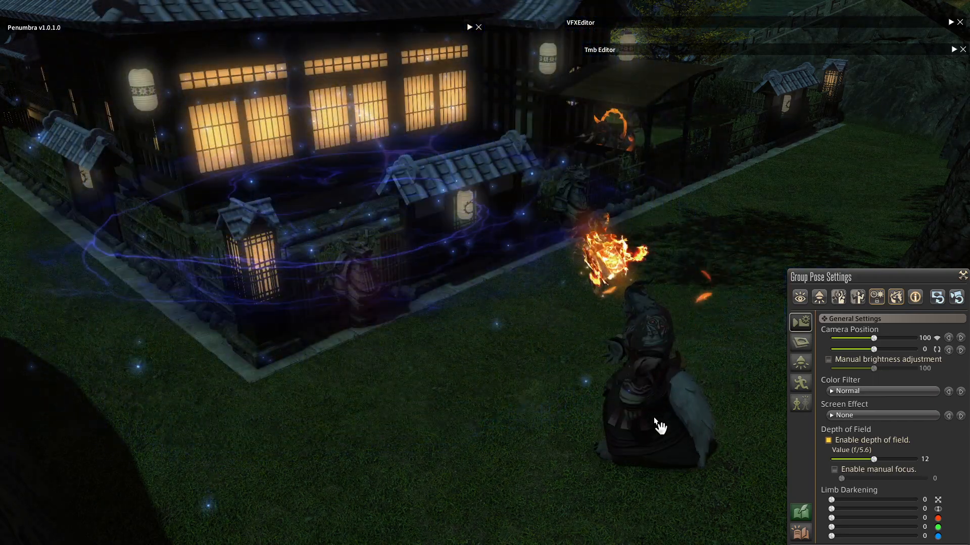
{"action": "right_click_drag", "start_coordinate": [654, 420], "coordinate": [699, 397]}
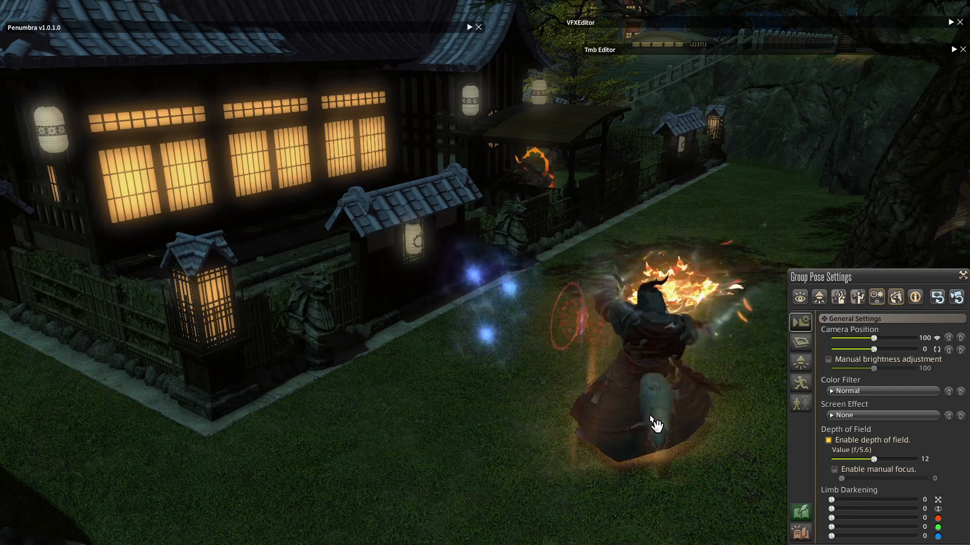
{"action": "key", "text": "Escape"}
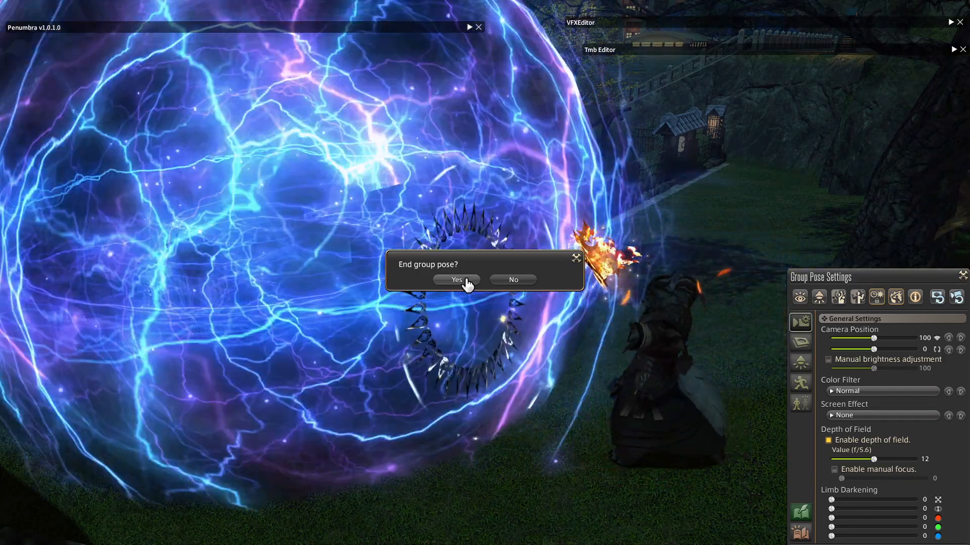
{"action": "left_click", "coordinate": [464, 282]}
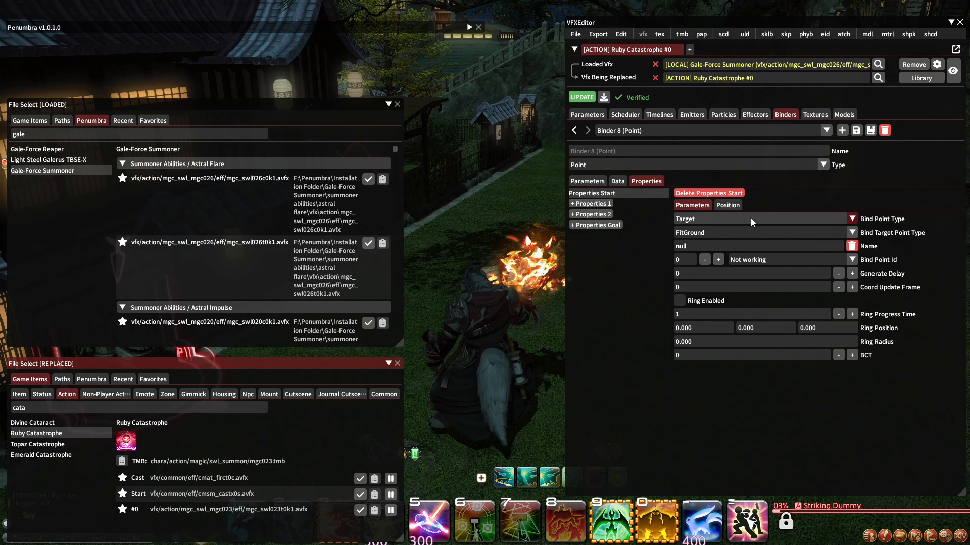
Move the Clip 0 trigger in Timeline 2 to start time 10 and end time 11, and update the effect.
{"action": "left_click", "coordinate": [659, 114]}
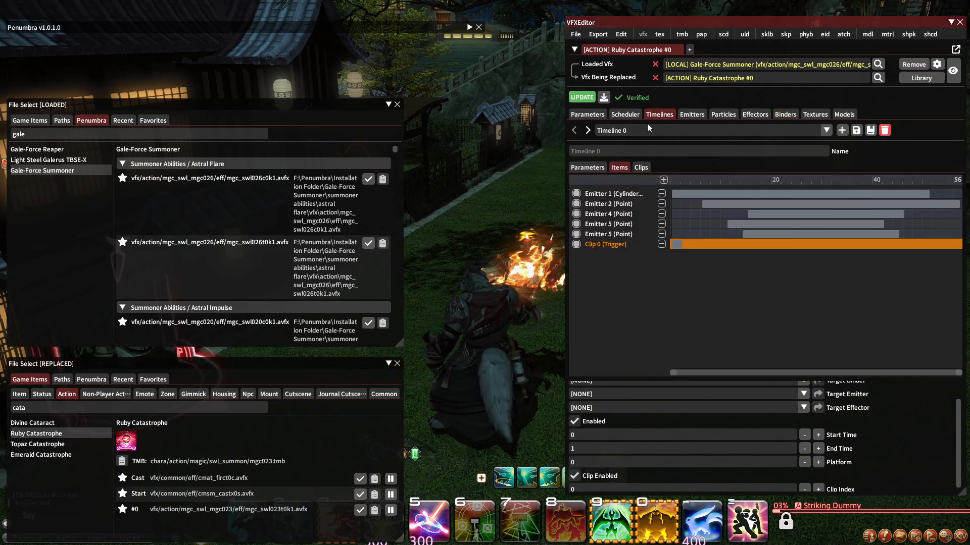
{"action": "left_click", "coordinate": [648, 130]}
{"action": "left_click", "coordinate": [628, 165]}
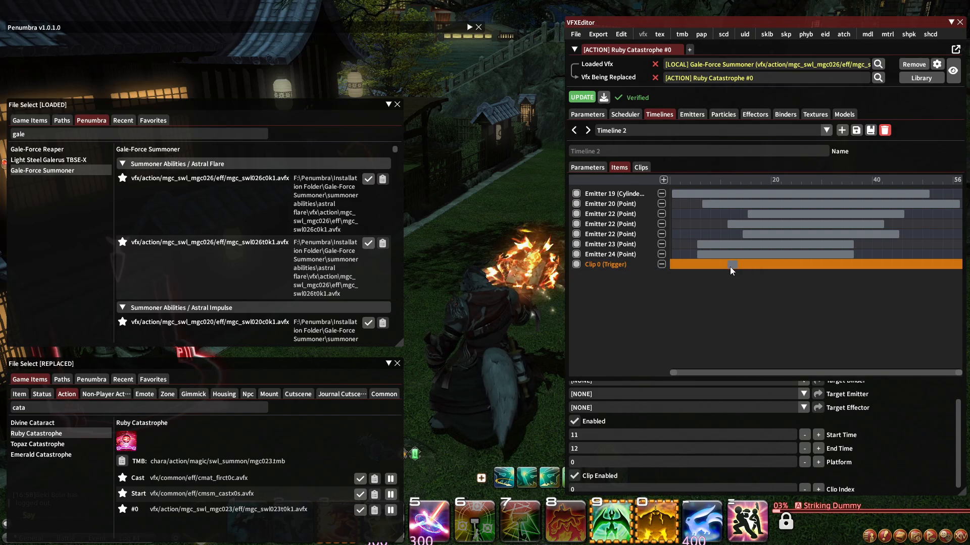
{"action": "left_click", "coordinate": [581, 99]}
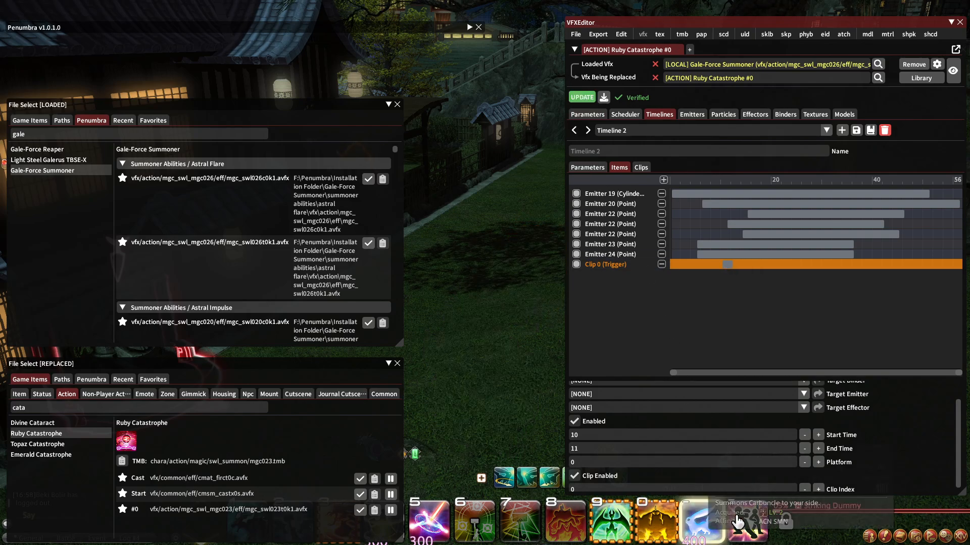
Review the trigger timing of Ruby Catastrophe in Group Pose from several camera angles, and end Group Pose.
{"action": "left_click", "coordinate": [951, 22]}
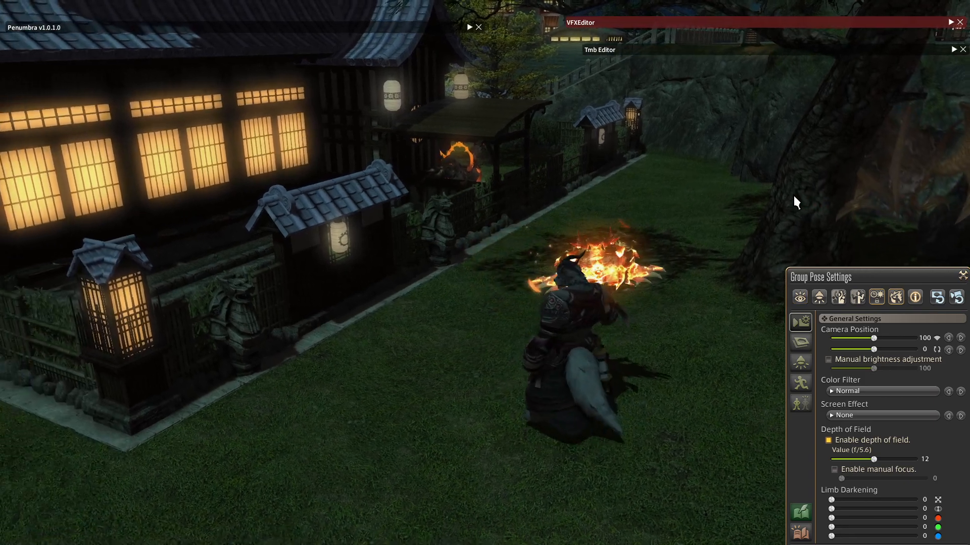
{"action": "right_click_drag", "start_coordinate": [793, 194], "coordinate": [786, 195]}
{"action": "left_click_drag", "start_coordinate": [786, 195], "coordinate": [784, 193]}
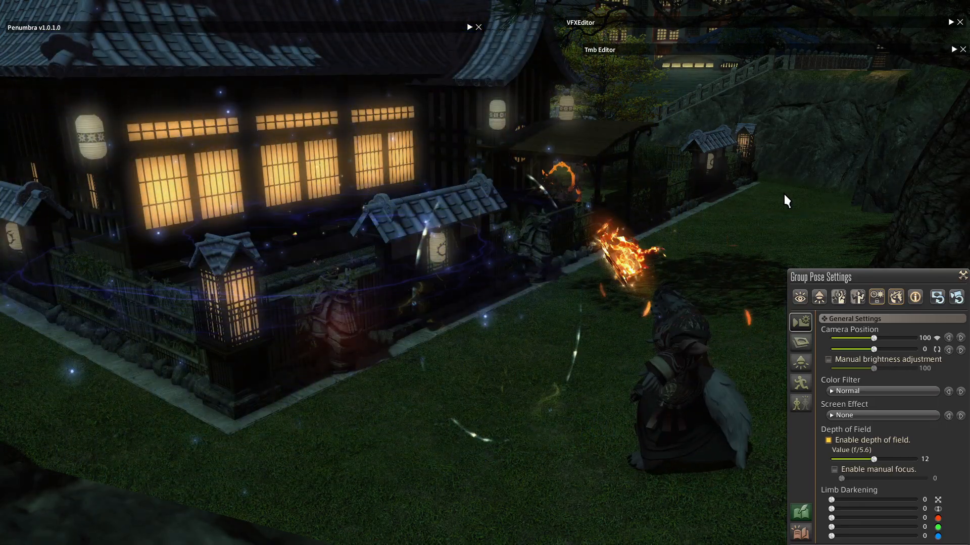
{"action": "right_click_drag", "start_coordinate": [784, 194], "coordinate": [832, 202]}
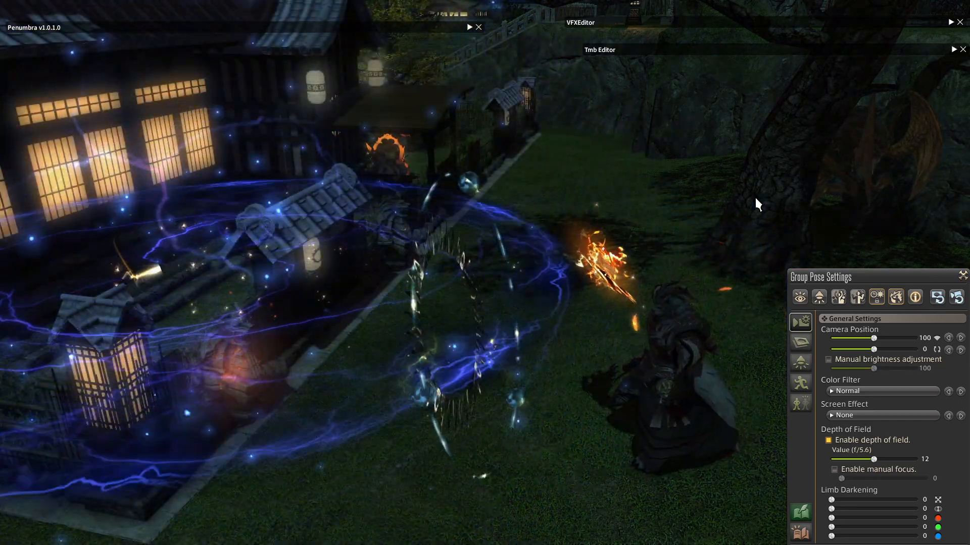
{"action": "right_click_drag", "start_coordinate": [754, 196], "coordinate": [711, 198]}
{"action": "key", "text": "Escape"}
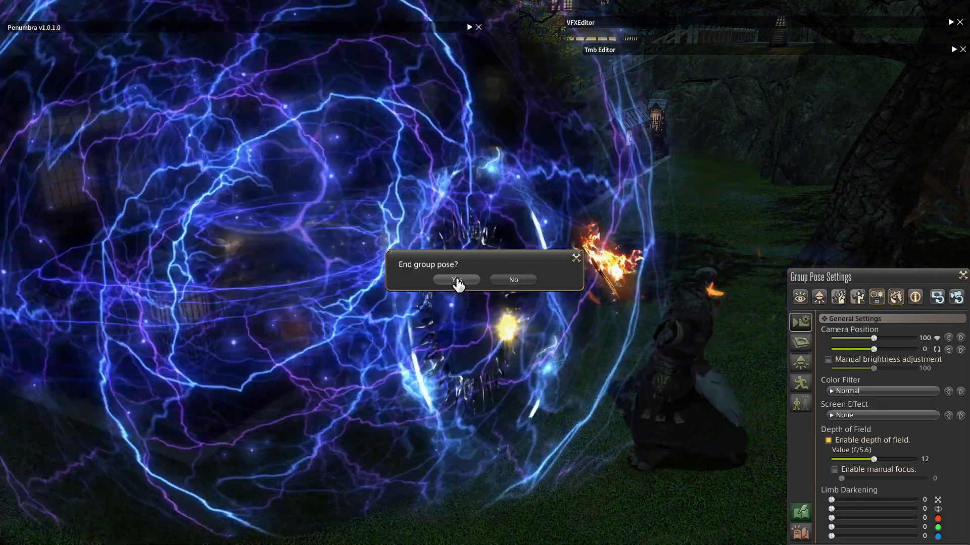
{"action": "left_click", "coordinate": [457, 281]}
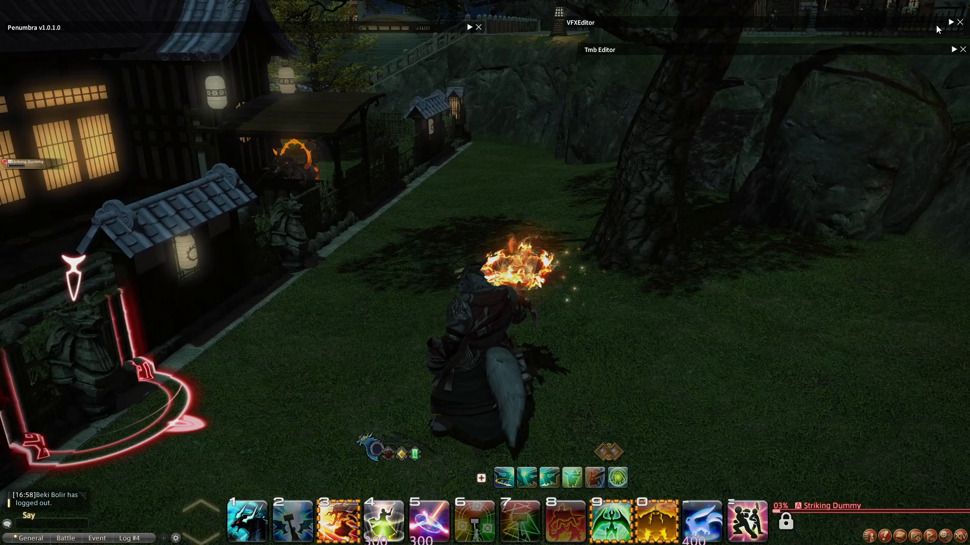
{"action": "left_click", "coordinate": [947, 23]}
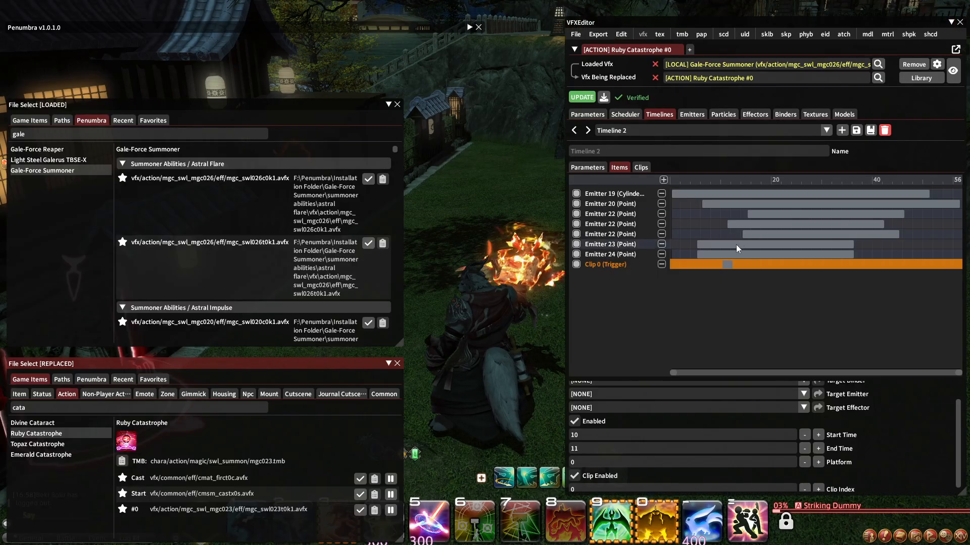
Move Timeline 2's Clip 0 trigger to start time 15 and end time 16, update the effect, and select Emitter 25 in Timeline 3.
{"action": "left_click", "coordinate": [729, 267]}
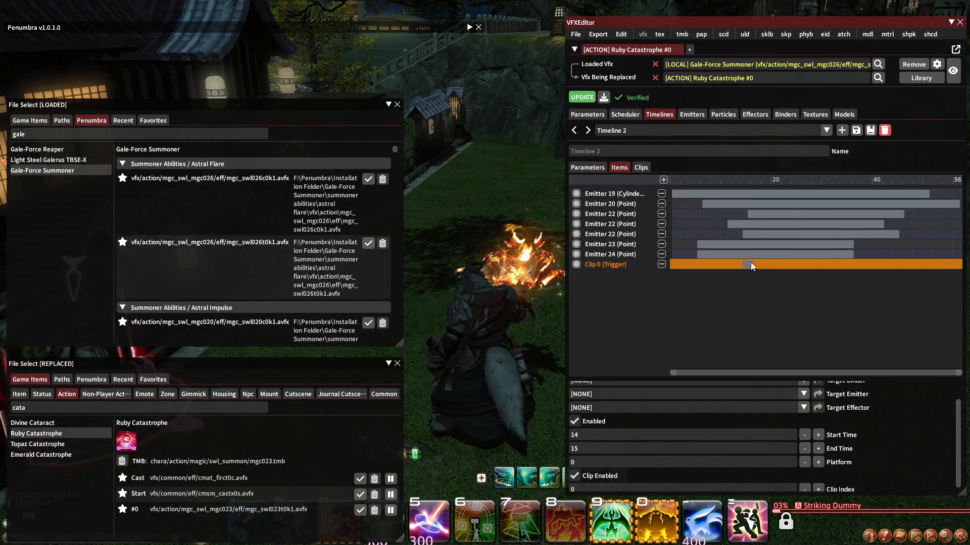
{"action": "left_click", "coordinate": [672, 130]}
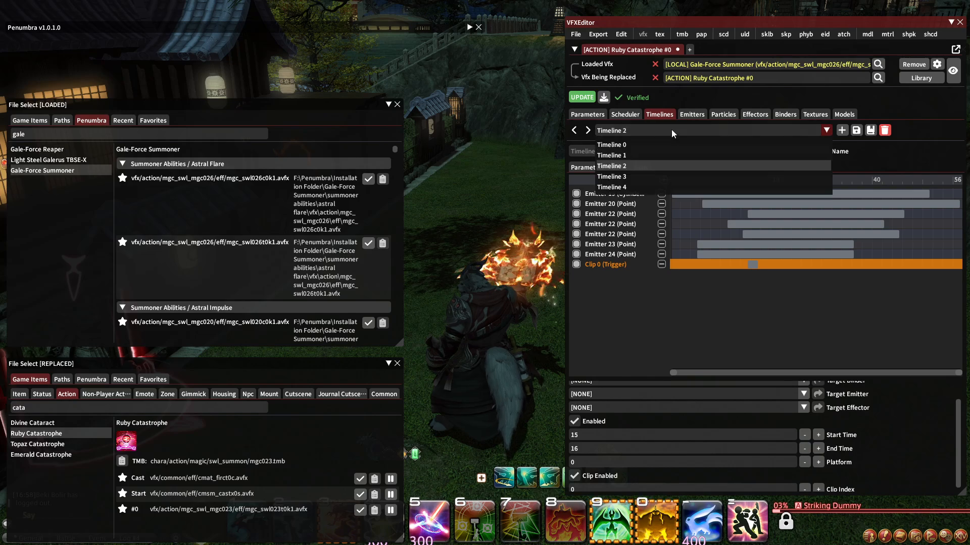
{"action": "left_click", "coordinate": [628, 177]}
{"action": "left_click", "coordinate": [623, 193]}
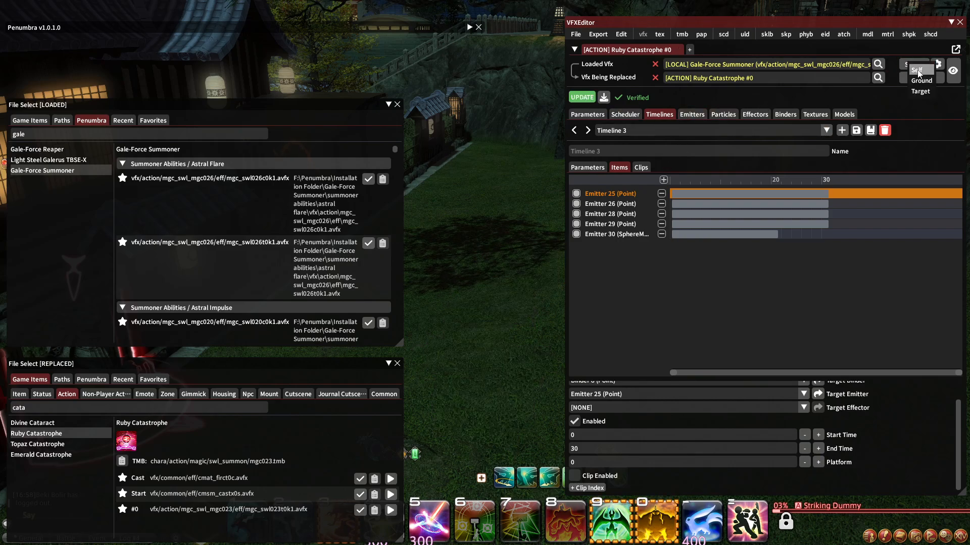
Play the updated Ruby Catastrophe effect in Group Pose to check the delayed trigger, and end Group Pose.
{"action": "left_click", "coordinate": [757, 523]}
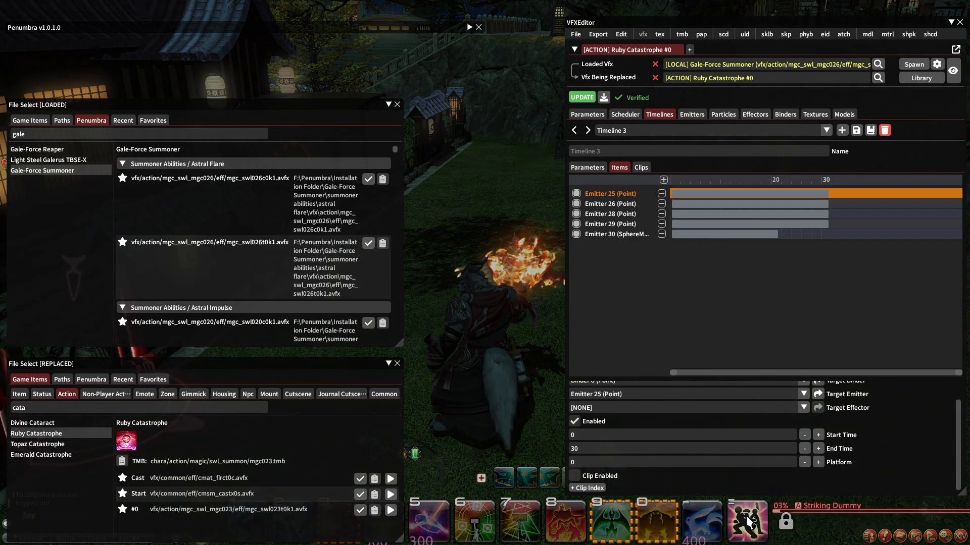
{"action": "left_click", "coordinate": [951, 22]}
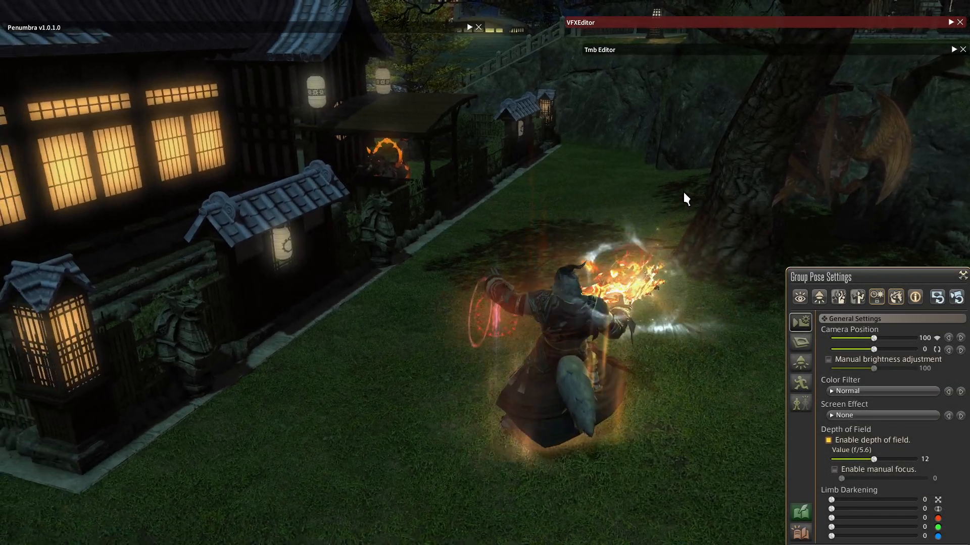
{"action": "left_click_drag", "start_coordinate": [684, 191], "coordinate": [681, 193]}
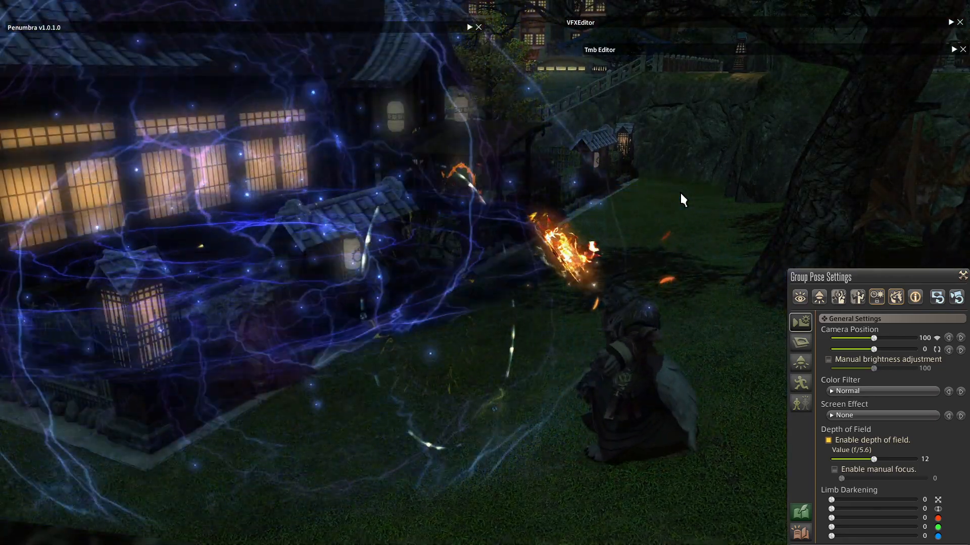
{"action": "key", "text": "Escape"}
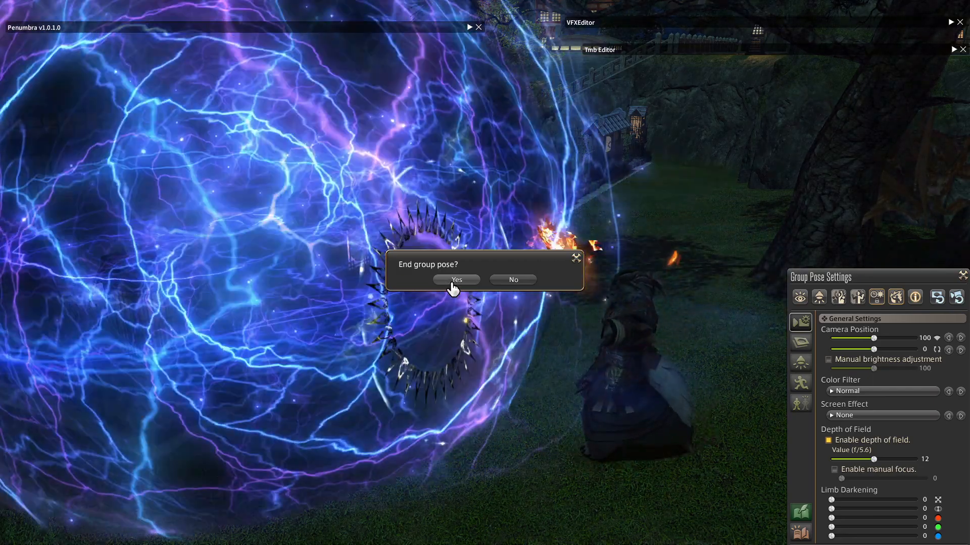
{"action": "left_click", "coordinate": [455, 281]}
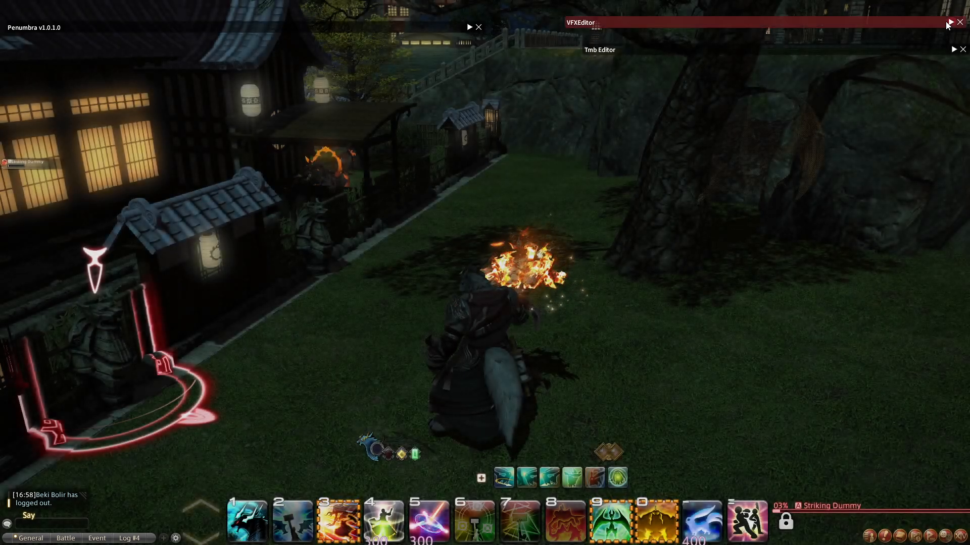
{"action": "left_click", "coordinate": [948, 22]}
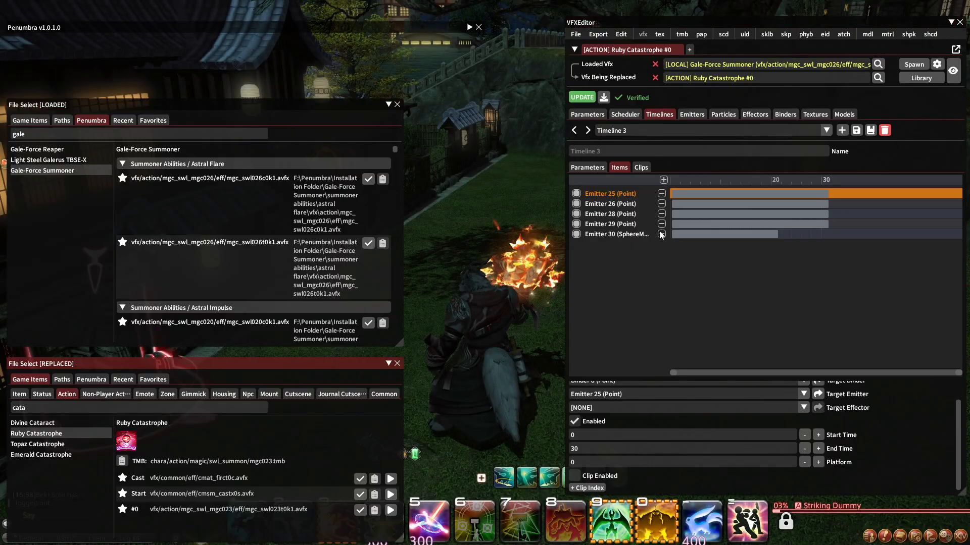
Copy the sound path from Emitter 25 (Point), remove the sound from that emitter, and update the effect.
{"action": "left_click", "coordinate": [684, 194]}
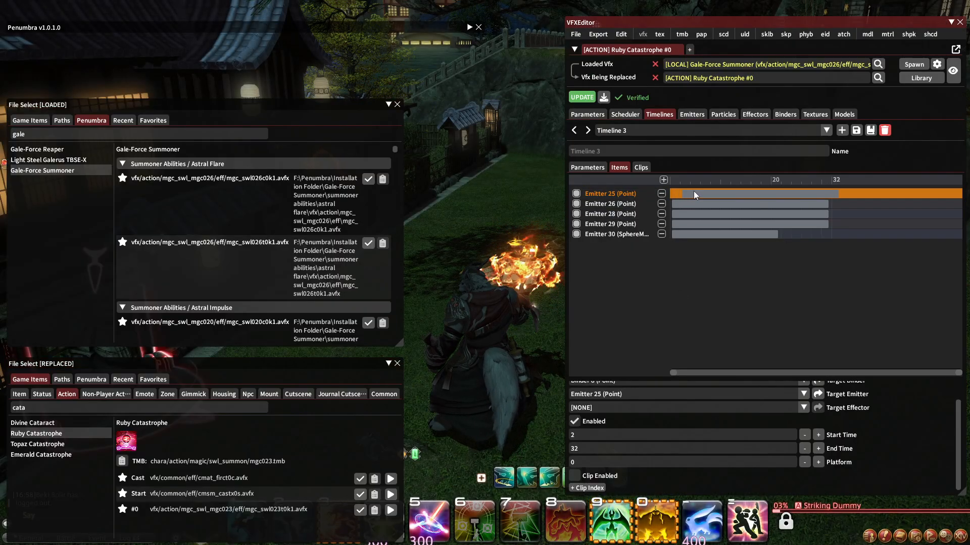
{"action": "left_click", "coordinate": [683, 114]}
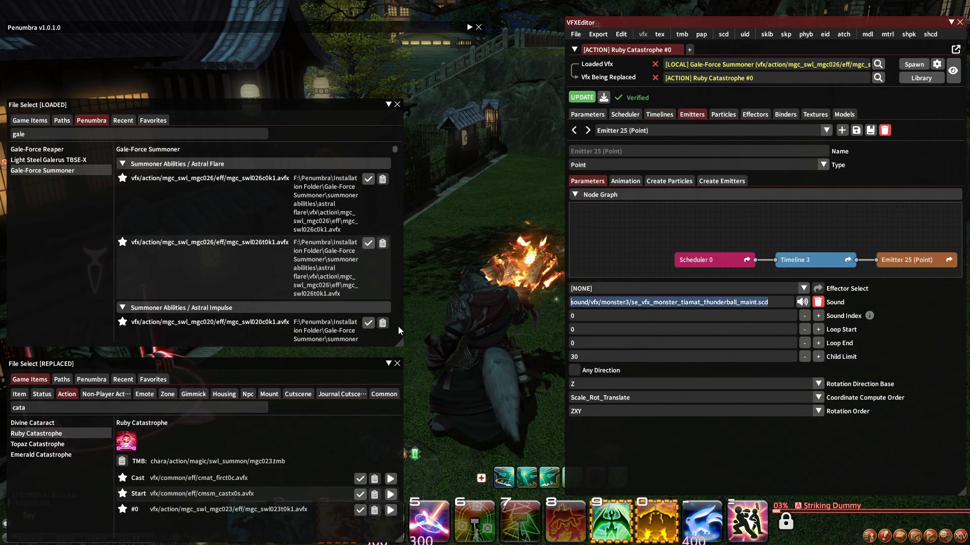
{"action": "left_click", "coordinate": [817, 302]}
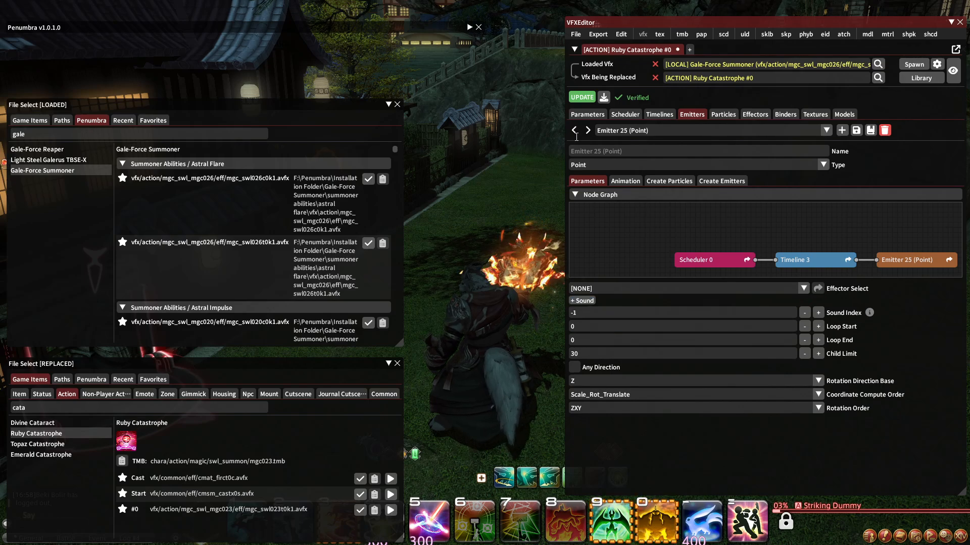
{"action": "left_click", "coordinate": [584, 98]}
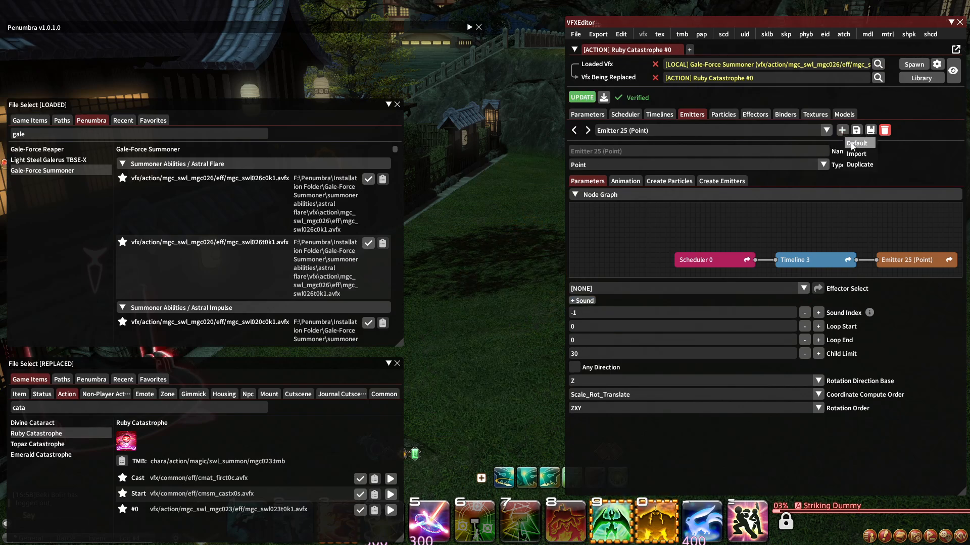
Give the new default Emitter 31 the sound sound/vfx/monster3/se_vfx_monster_tiamat_thunderball_maint.scd with Sound Index 0.
{"action": "left_click", "coordinate": [641, 132]}
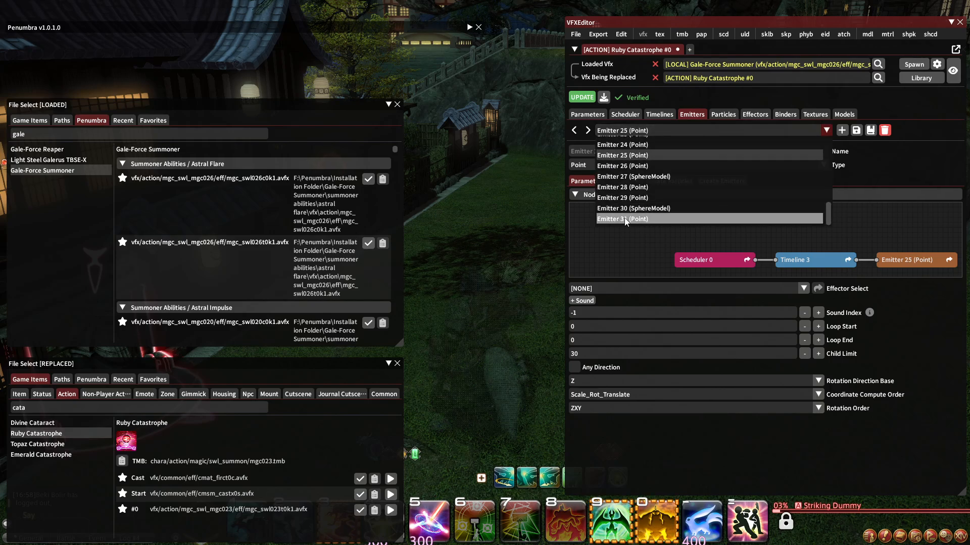
{"action": "left_click", "coordinate": [626, 219]}
{"action": "left_click", "coordinate": [583, 301]}
{"action": "left_click", "coordinate": [605, 302]}
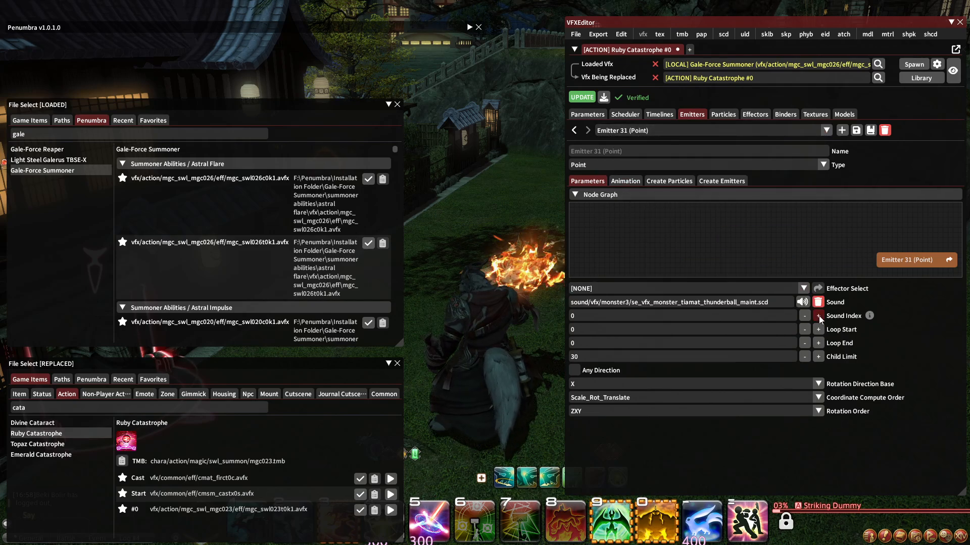
Target the new Timeline 3 item at Emitter 31 (Point), set its end time to 90, and enable it.
{"action": "left_click", "coordinate": [657, 116]}
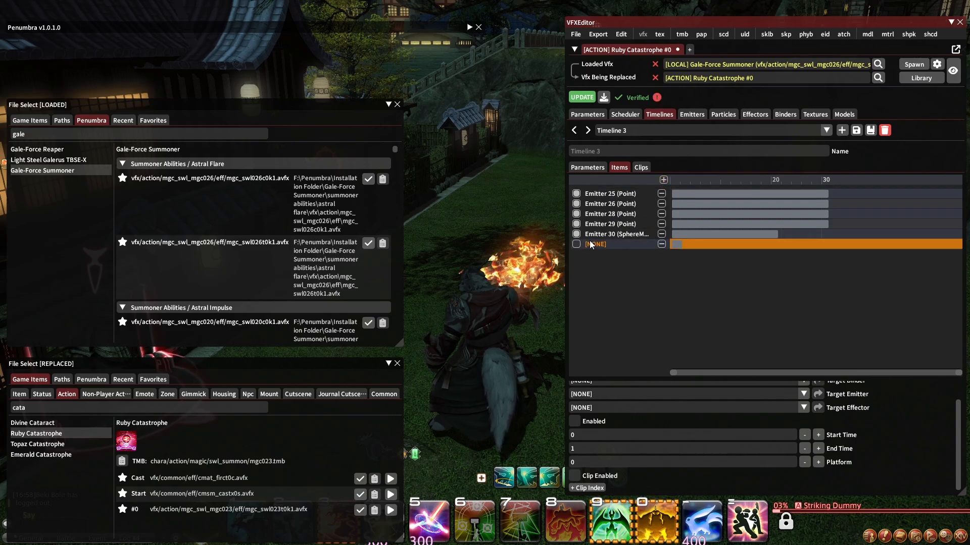
{"action": "left_click", "coordinate": [595, 394]}
{"action": "scroll", "coordinate": [604, 447], "scroll_direction": "down", "scroll_amount": 2}
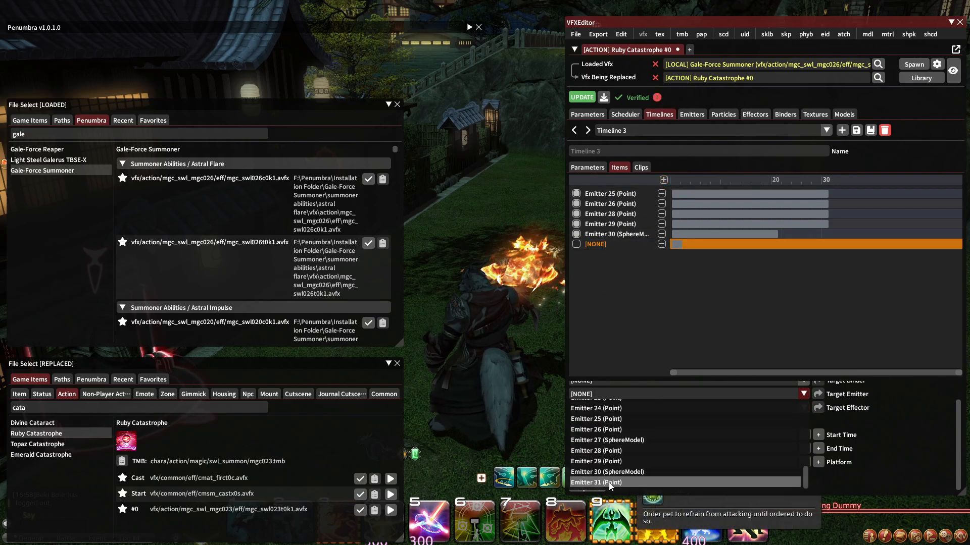
{"action": "left_click", "coordinate": [604, 447]}
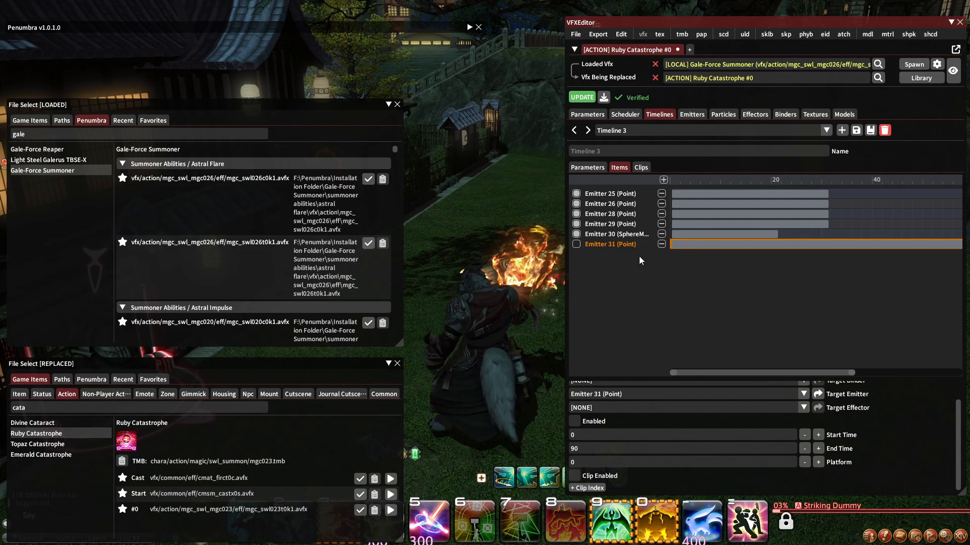
{"action": "left_click", "coordinate": [576, 244]}
{"action": "scroll", "coordinate": [593, 415], "scroll_direction": "up", "scroll_amount": 1}
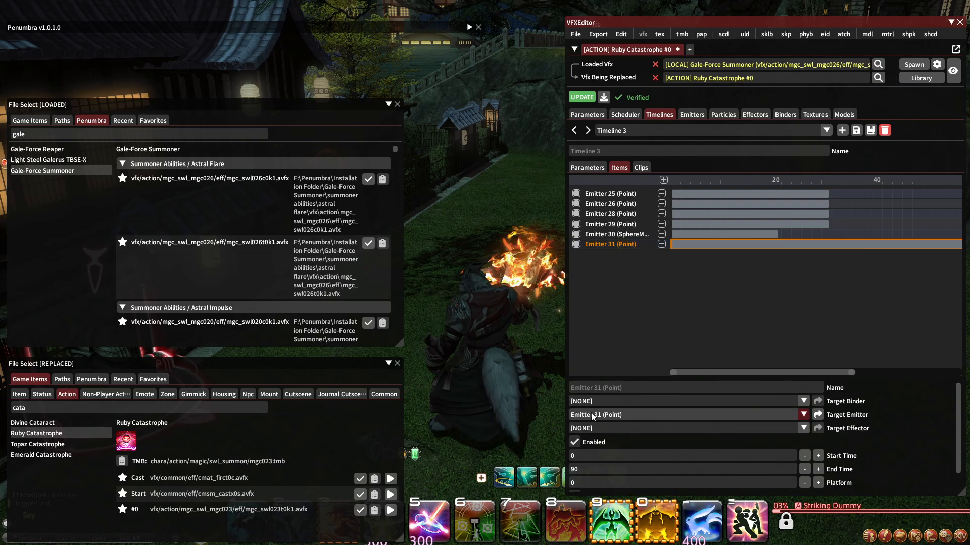
Set the target binder of Timeline 3's Emitter 31 item to Binder 8 (Point).
{"action": "left_click", "coordinate": [597, 403]}
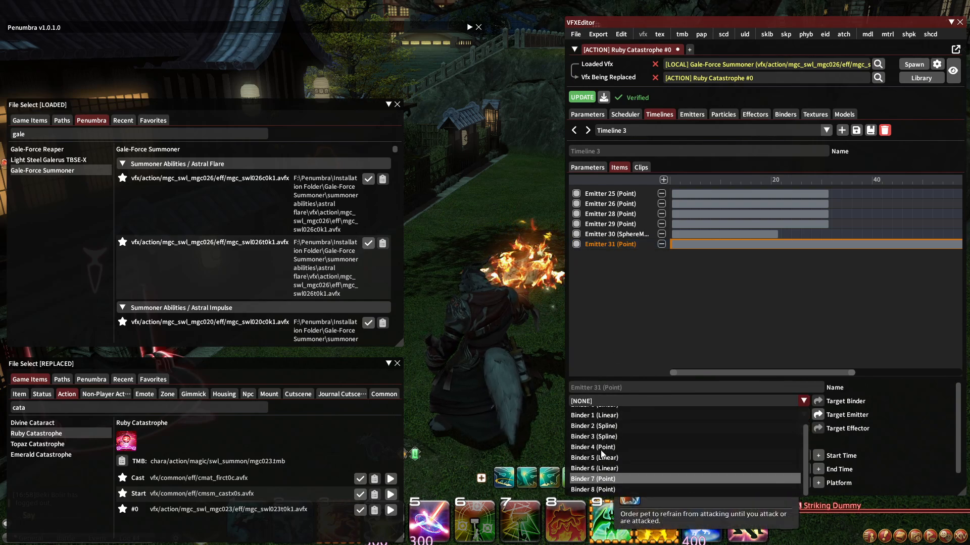
{"action": "left_click", "coordinate": [621, 204]}
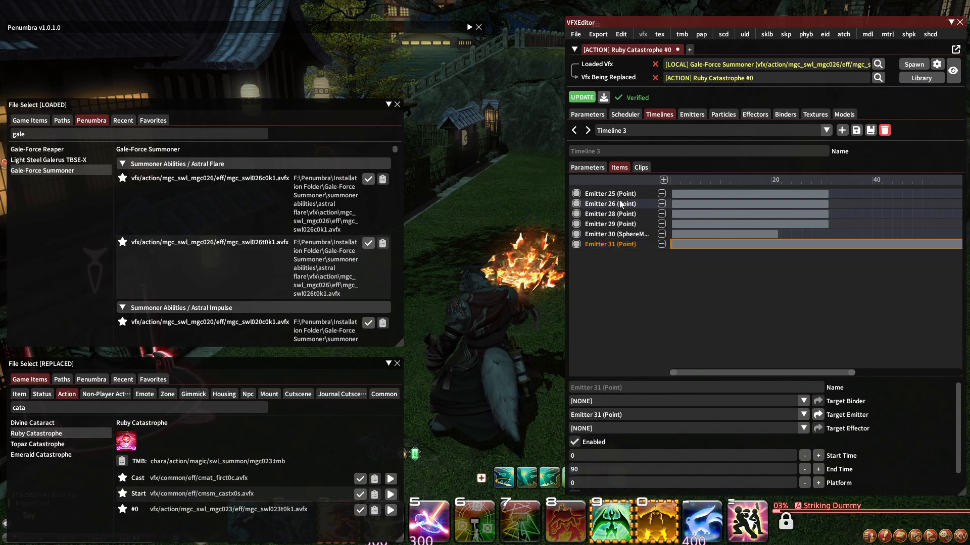
{"action": "left_click", "coordinate": [610, 404]}
{"action": "scroll", "coordinate": [599, 437], "scroll_direction": "down", "scroll_amount": 2}
{"action": "left_click", "coordinate": [594, 489]}
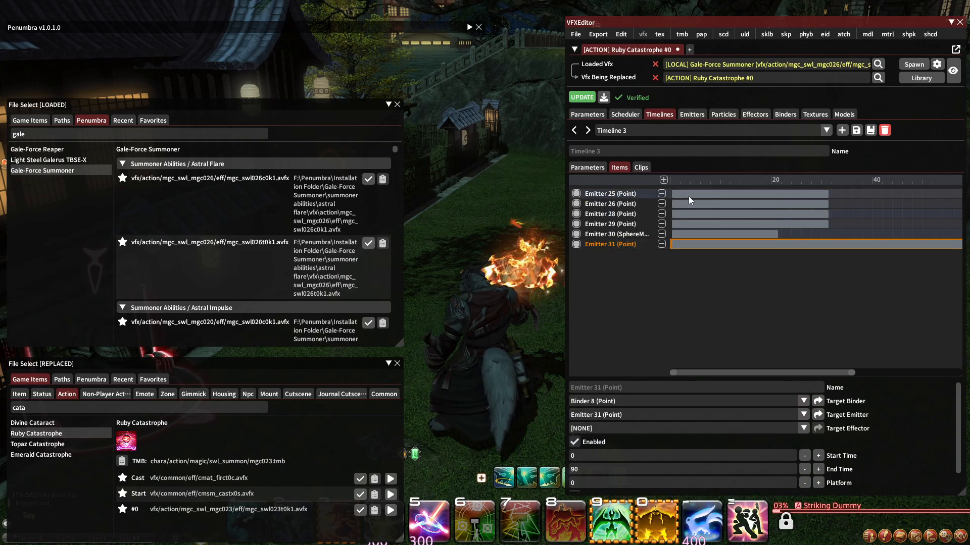
Shift Timeline 3's other emitter items to start at 5, and move Timeline 2's Clip 0 trigger to start time 10 and end time 11.
{"action": "left_click_drag", "start_coordinate": [688, 196], "coordinate": [730, 232]}
{"action": "left_click", "coordinate": [643, 132]}
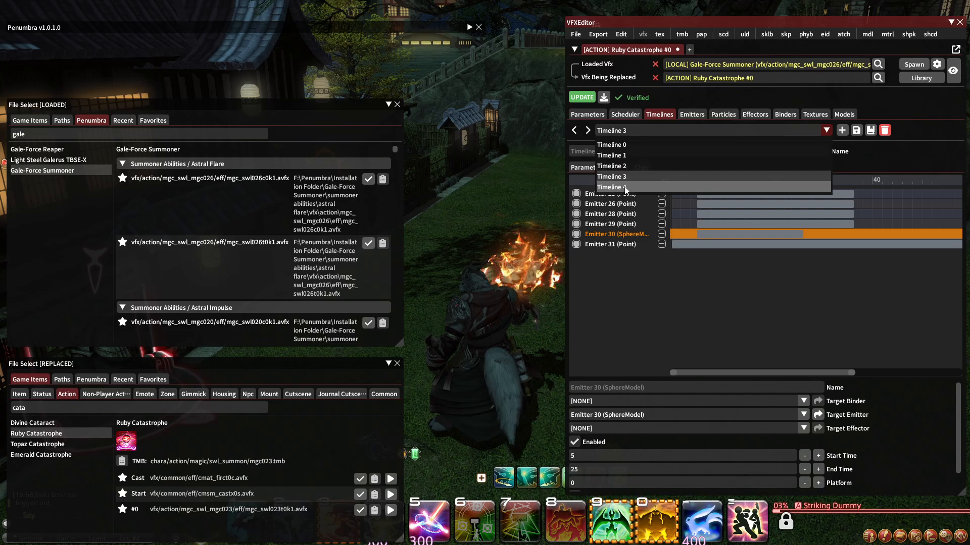
{"action": "left_click", "coordinate": [624, 166]}
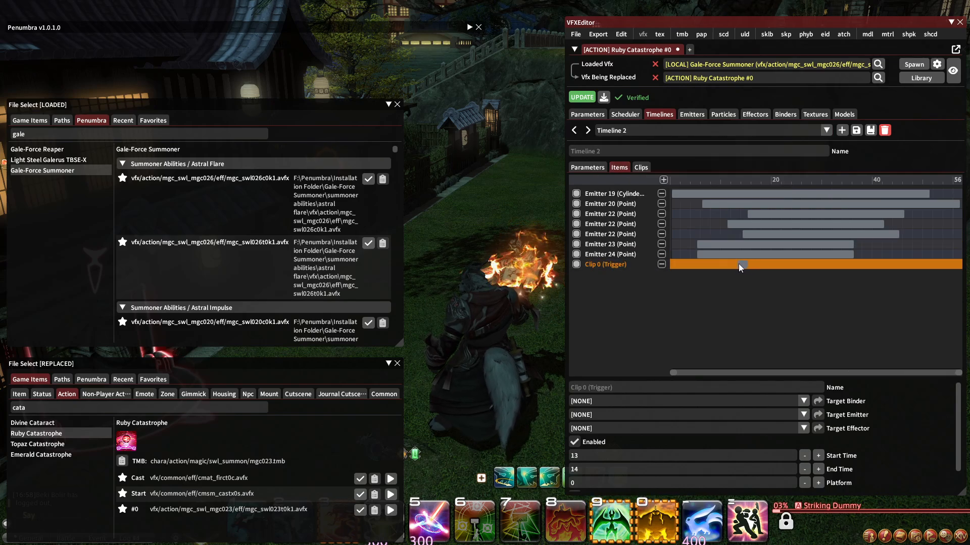
{"action": "left_click_drag", "start_coordinate": [727, 265], "coordinate": [723, 264]}
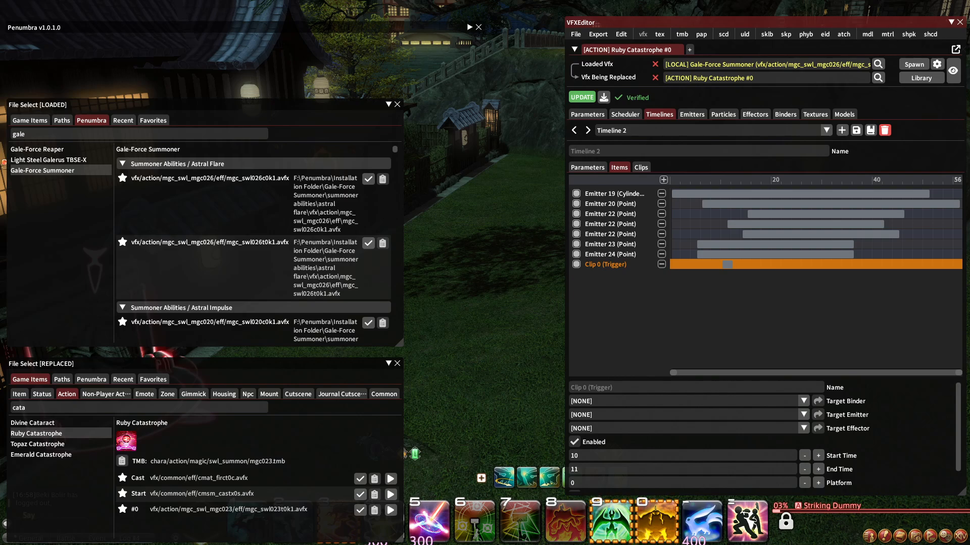
Play the retimed Ruby Catastrophe effect in Group Pose, watch it toward the target, and end Group Pose.
{"action": "left_click", "coordinate": [950, 23]}
{"action": "left_click", "coordinate": [743, 512]}
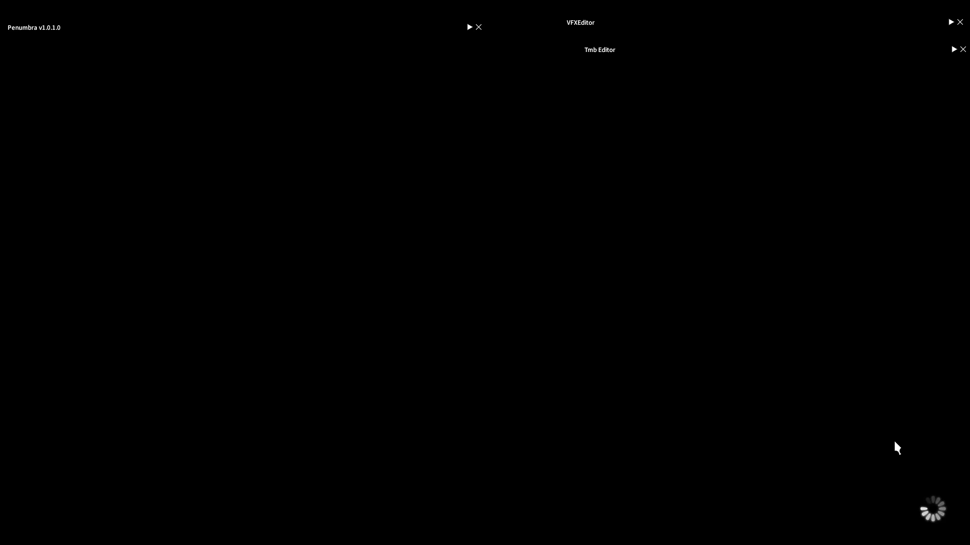
{"action": "key", "text": "a"}
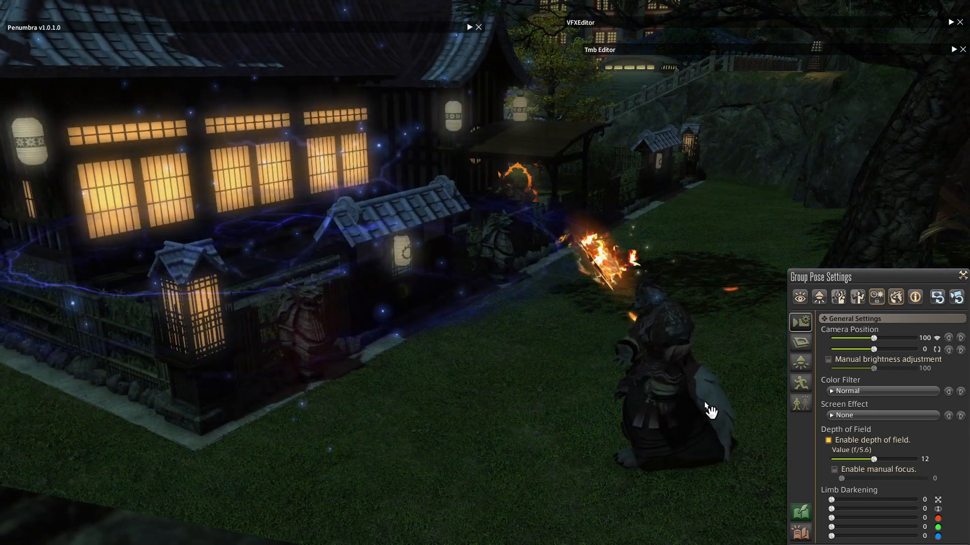
{"action": "right_click_drag", "start_coordinate": [704, 402], "coordinate": [735, 402]}
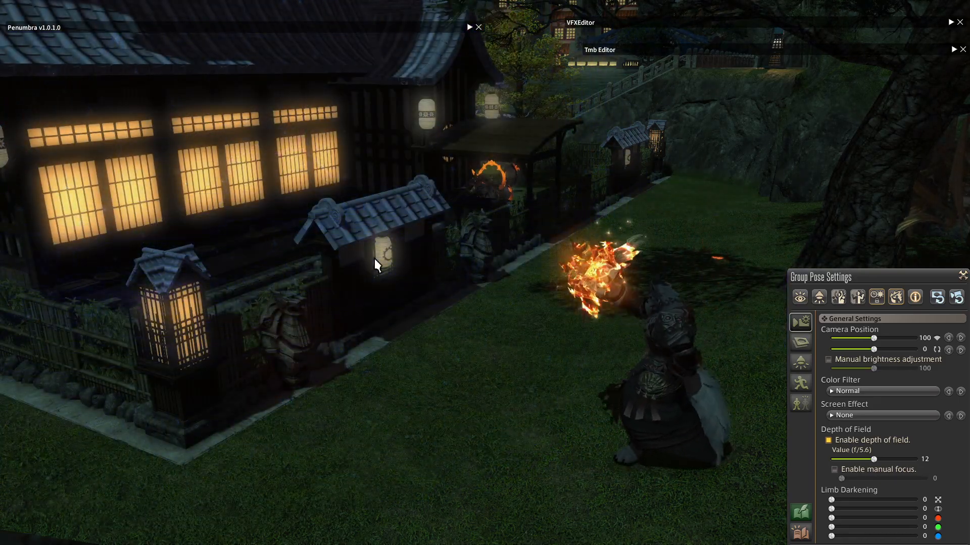
{"action": "right_click_drag", "start_coordinate": [374, 258], "coordinate": [426, 269]}
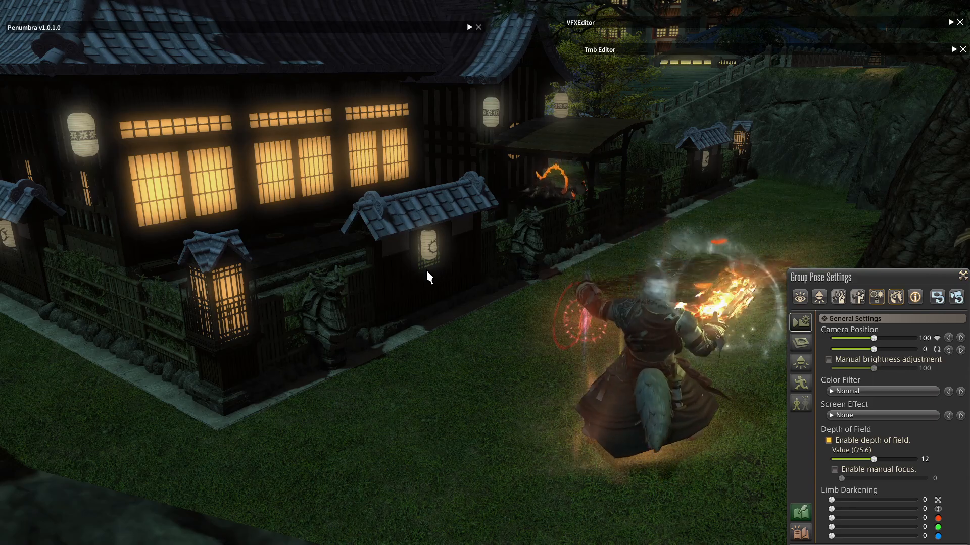
{"action": "key", "text": "Escape"}
{"action": "left_click", "coordinate": [451, 279]}
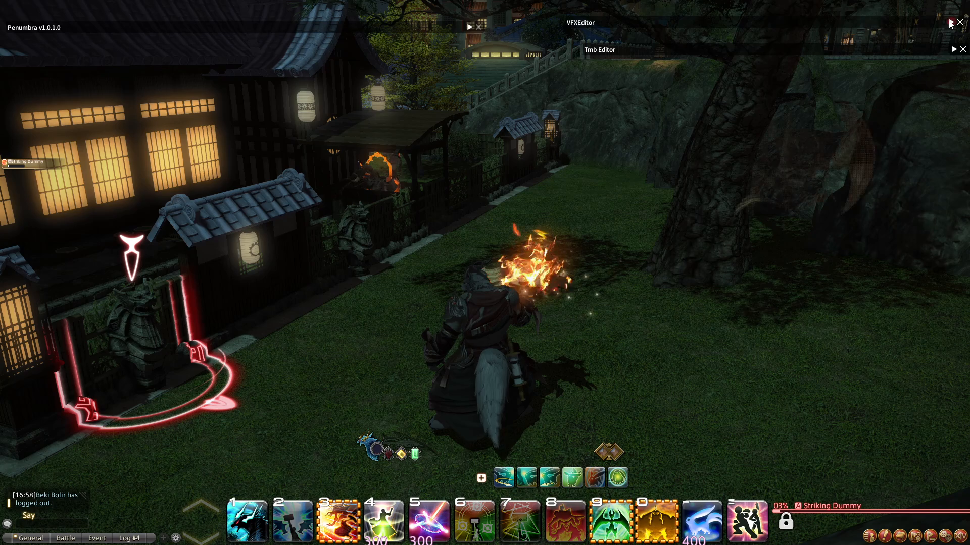
Check Scheduler 0's timeline item and update the Ruby Catastrophe effect.
{"action": "left_click", "coordinate": [951, 23]}
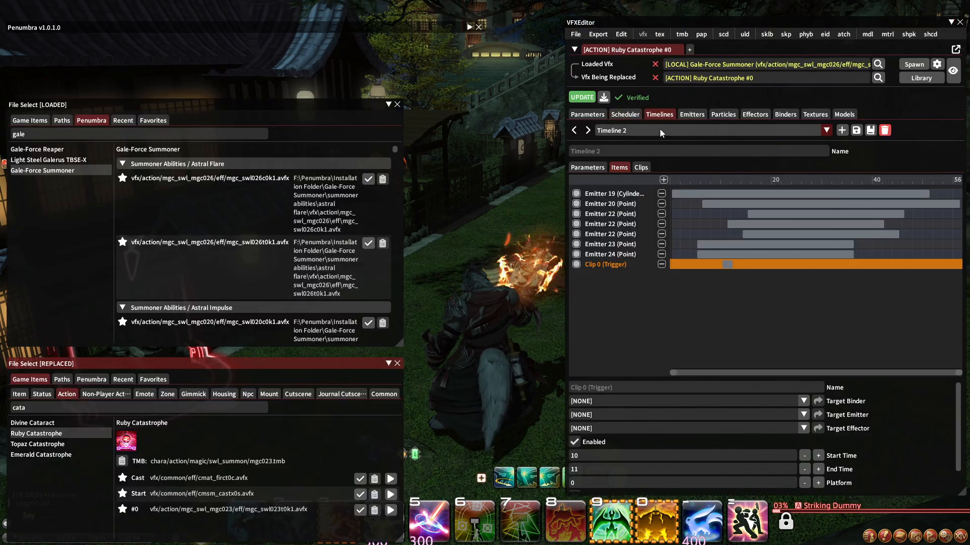
{"action": "left_click", "coordinate": [624, 114]}
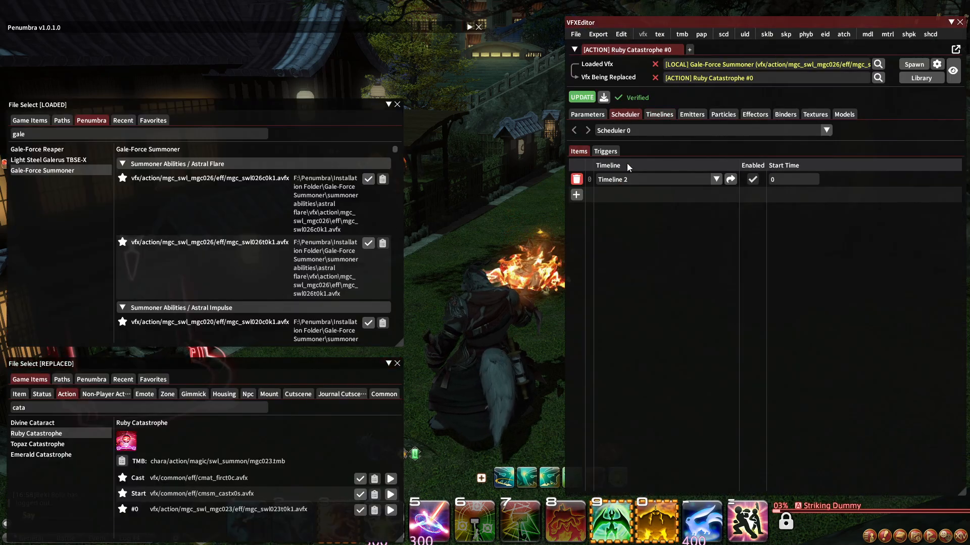
{"action": "left_click", "coordinate": [579, 99]}
{"action": "left_click", "coordinate": [951, 22]}
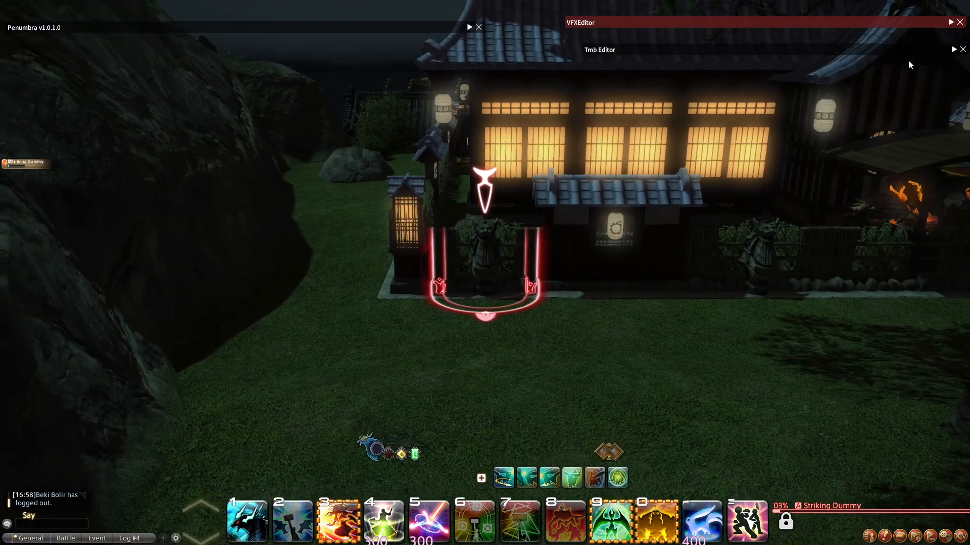
Replay Ruby Catastrophe in Group Pose from several camera angles, moving the Group Pose settings out of the way of the target.
{"action": "mouse_move", "coordinate": [621, 233]}
{"action": "left_mouse_down"}
{"action": "mouse_move", "coordinate": [604, 248]}
{"action": "mouse_move", "coordinate": [622, 233]}
{"action": "left_mouse_up"}
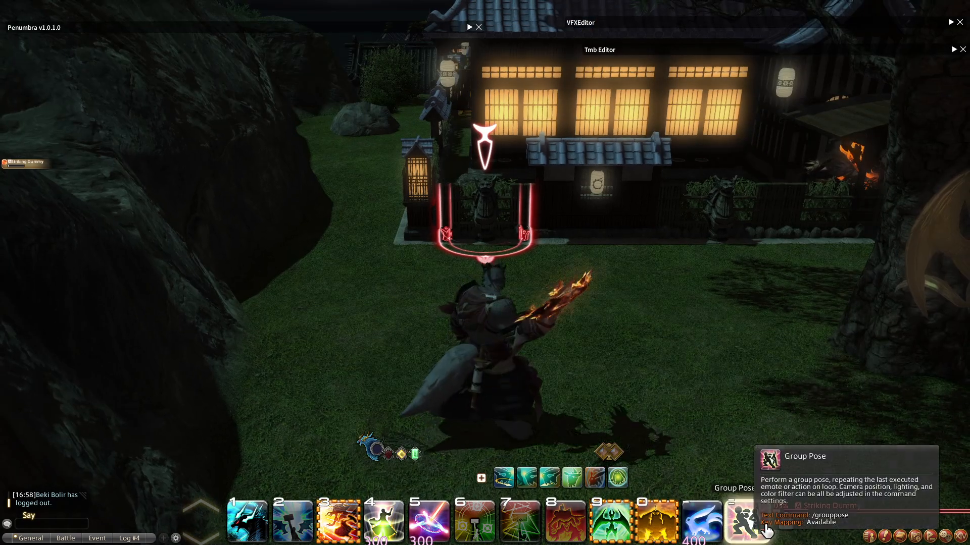
{"action": "left_click", "coordinate": [763, 526]}
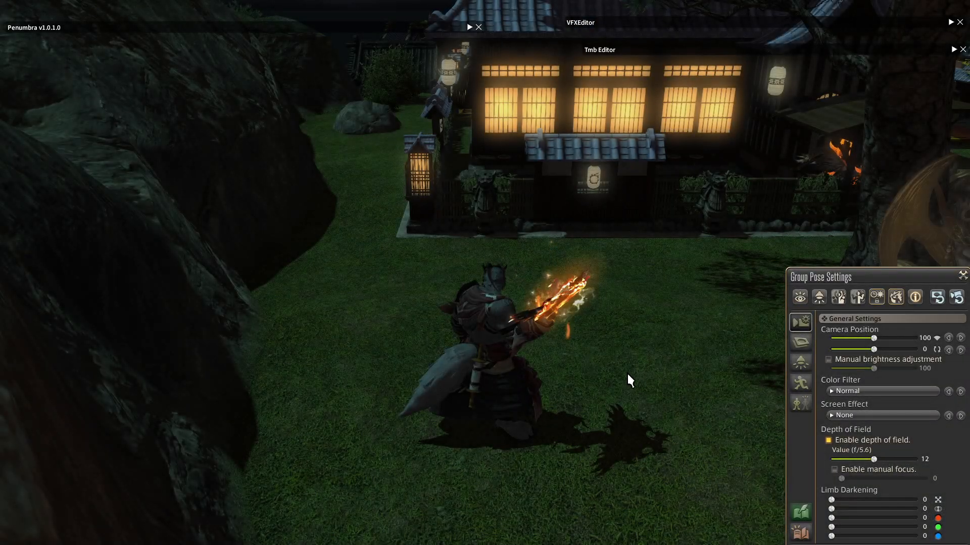
{"action": "scroll", "coordinate": [627, 374], "scroll_direction": "up", "scroll_amount": 3}
{"action": "left_click_drag", "start_coordinate": [627, 373], "coordinate": [762, 372]}
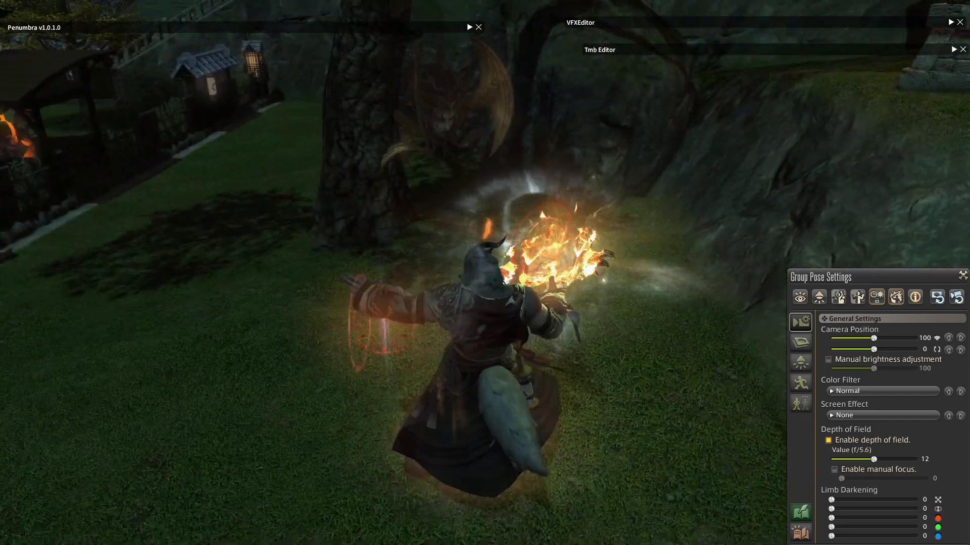
{"action": "right_click_drag", "start_coordinate": [475, 327], "coordinate": [384, 324]}
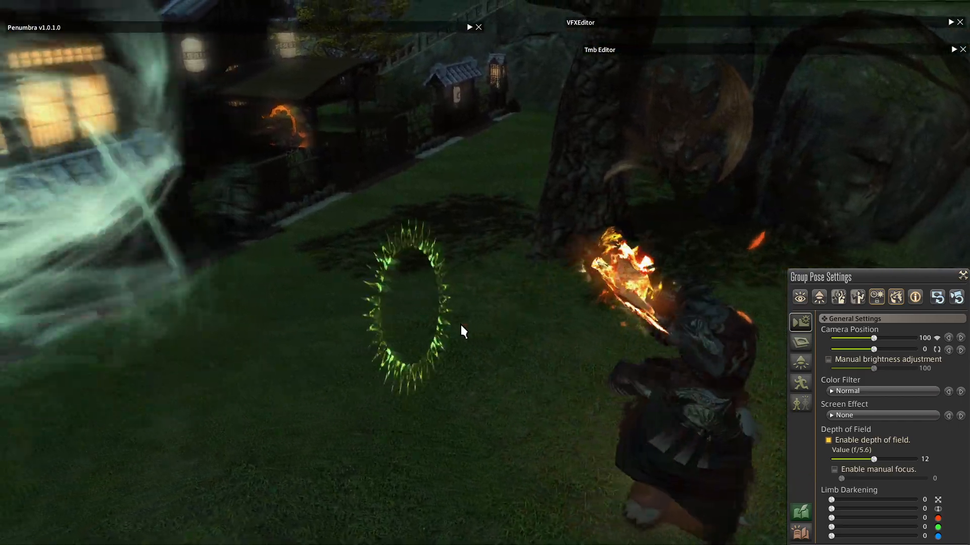
{"action": "right_click_drag", "start_coordinate": [461, 325], "coordinate": [392, 318]}
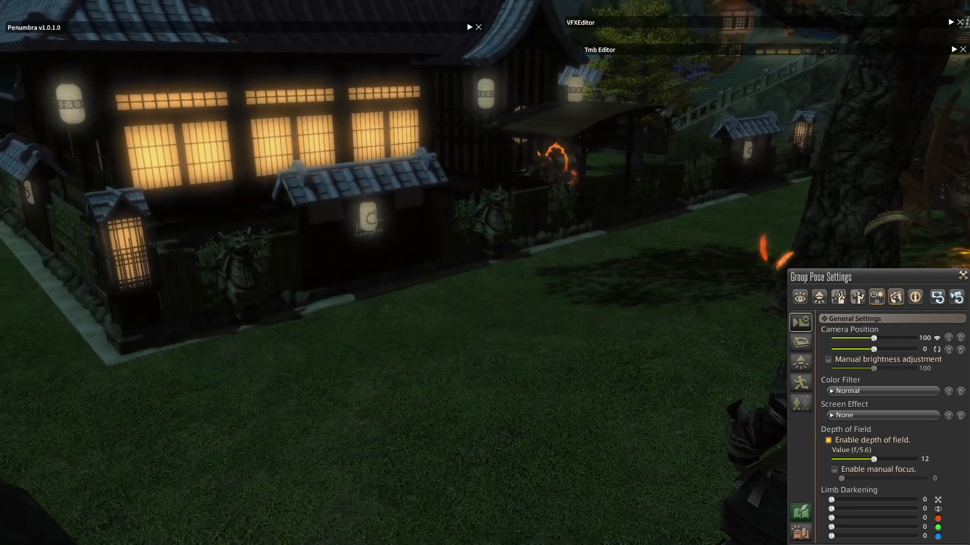
{"action": "right_click_drag", "start_coordinate": [463, 332], "coordinate": [500, 333]}
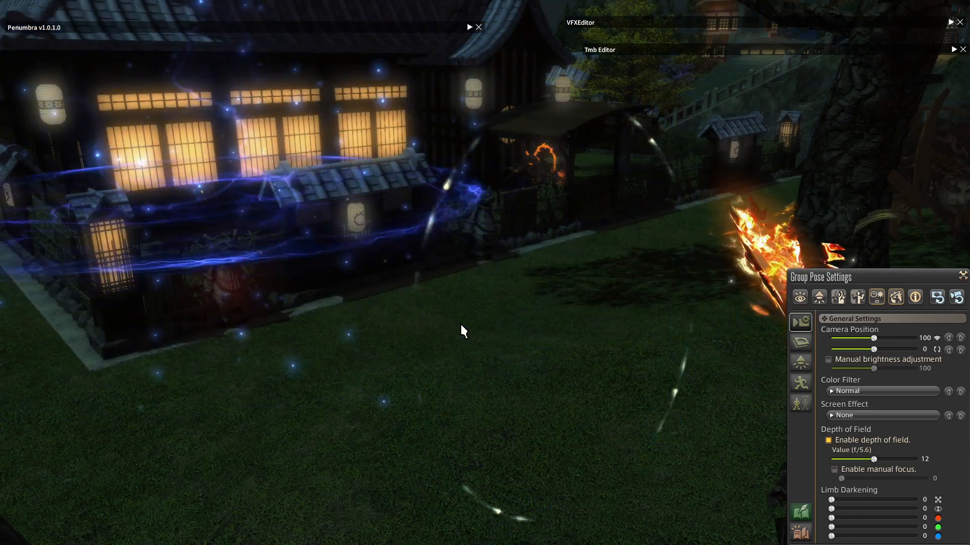
{"action": "right_click_drag", "start_coordinate": [461, 327], "coordinate": [452, 327]}
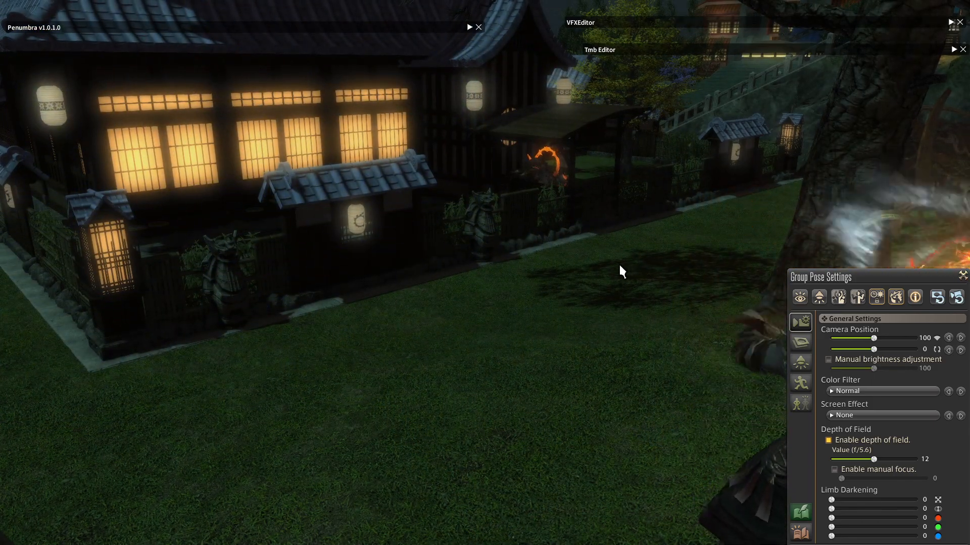
{"action": "right_click_drag", "start_coordinate": [619, 266], "coordinate": [696, 265]}
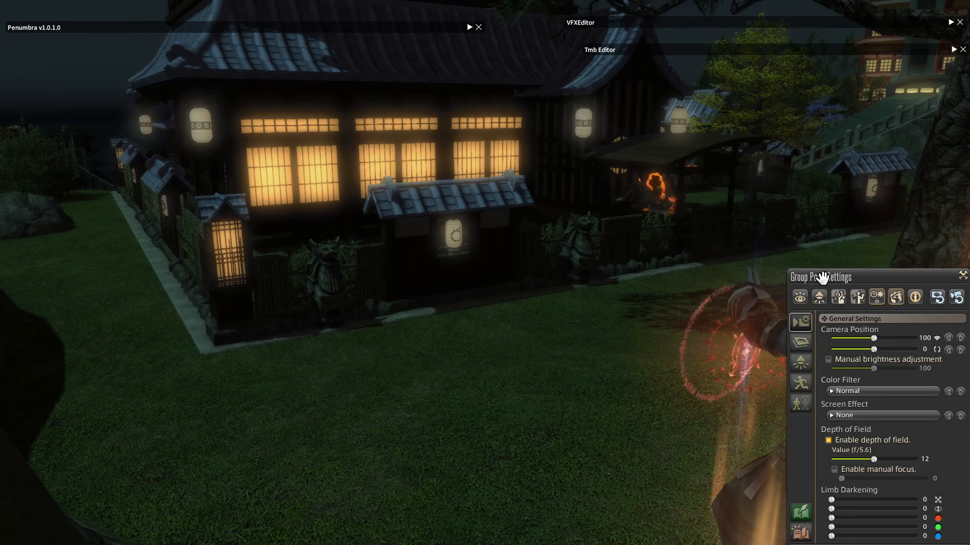
{"action": "left_click_drag", "start_coordinate": [822, 278], "coordinate": [1, 408]}
{"action": "right_click_drag", "start_coordinate": [259, 282], "coordinate": [239, 251]}
{"action": "scroll", "coordinate": [259, 281], "scroll_direction": "up", "scroll_amount": 1}
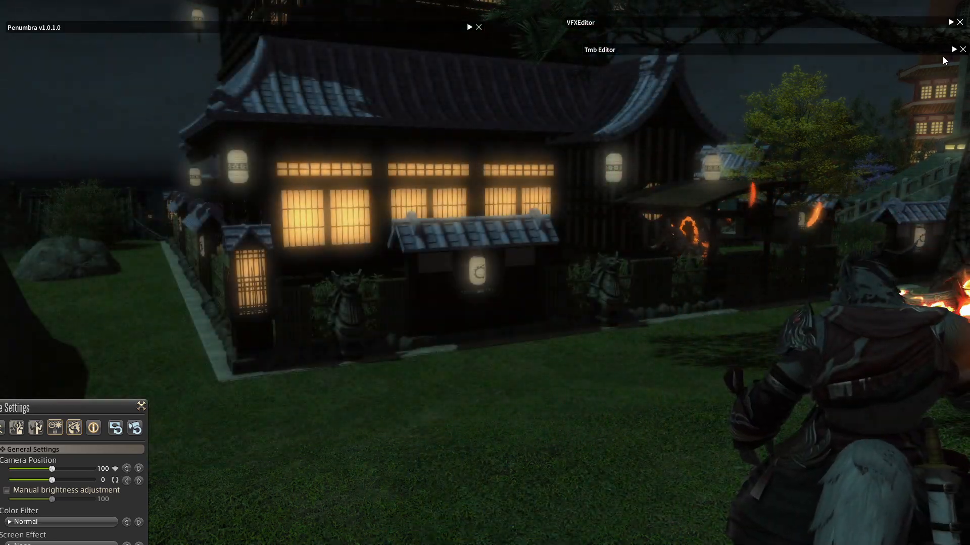
Export the Vfx and Tmb files without textures as a TexTools modpack named Goddess Catastrophe, version 1.0.0, into the ModPacks folder.
{"action": "left_click", "coordinate": [954, 49]}
{"action": "left_click", "coordinate": [615, 61]}
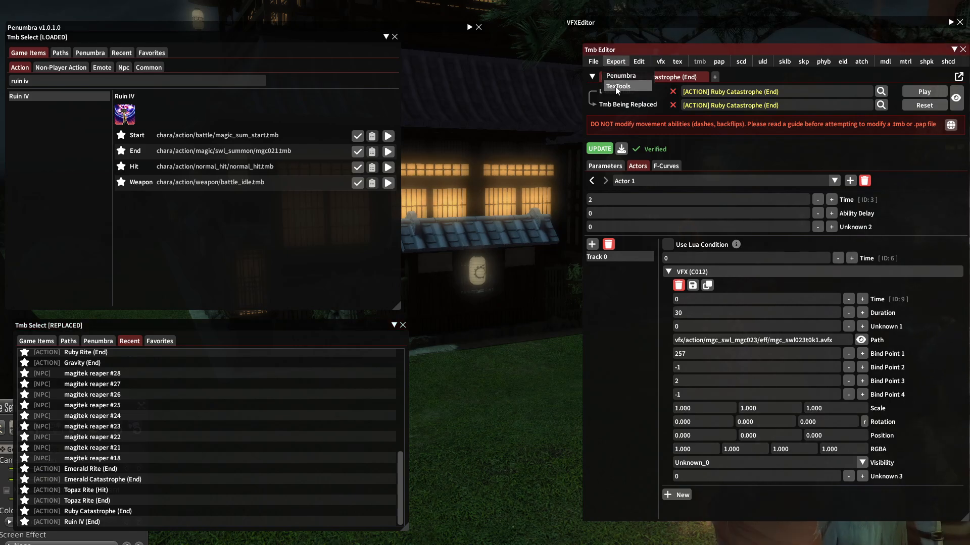
{"action": "left_click", "coordinate": [626, 85]}
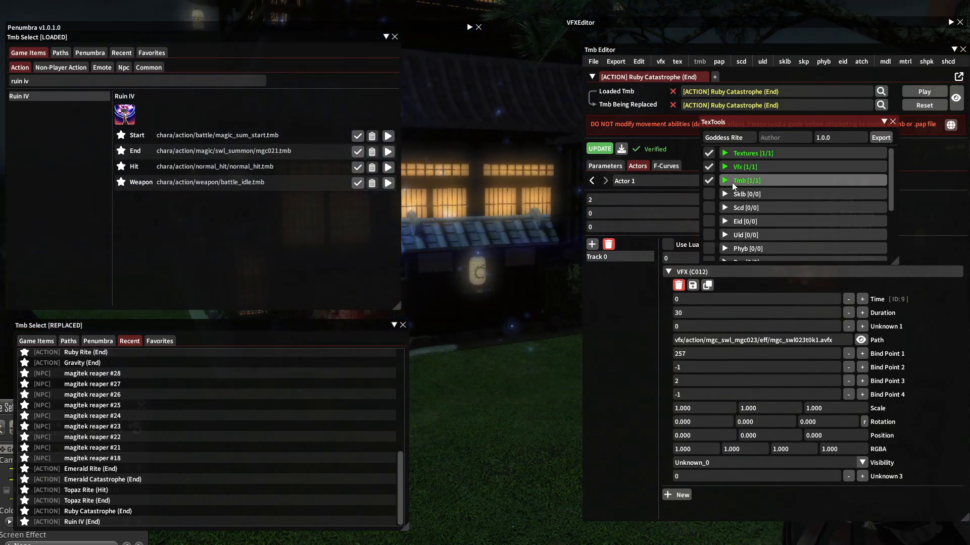
{"action": "scroll", "coordinate": [730, 193], "scroll_direction": "down", "scroll_amount": 3}
{"action": "scroll", "coordinate": [730, 196], "scroll_direction": "up", "scroll_amount": 3}
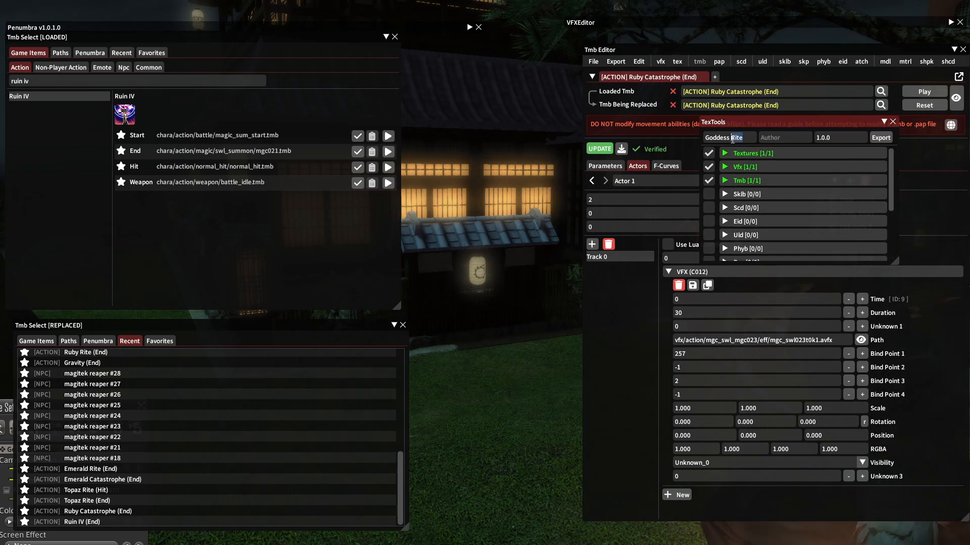
{"action": "type", "text": "Catastro"}
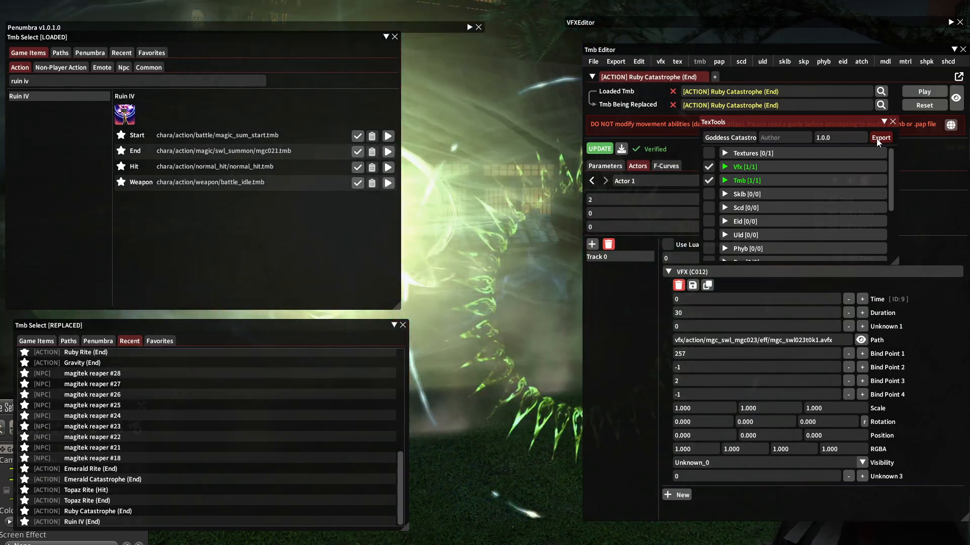
{"action": "left_click", "coordinate": [880, 138]}
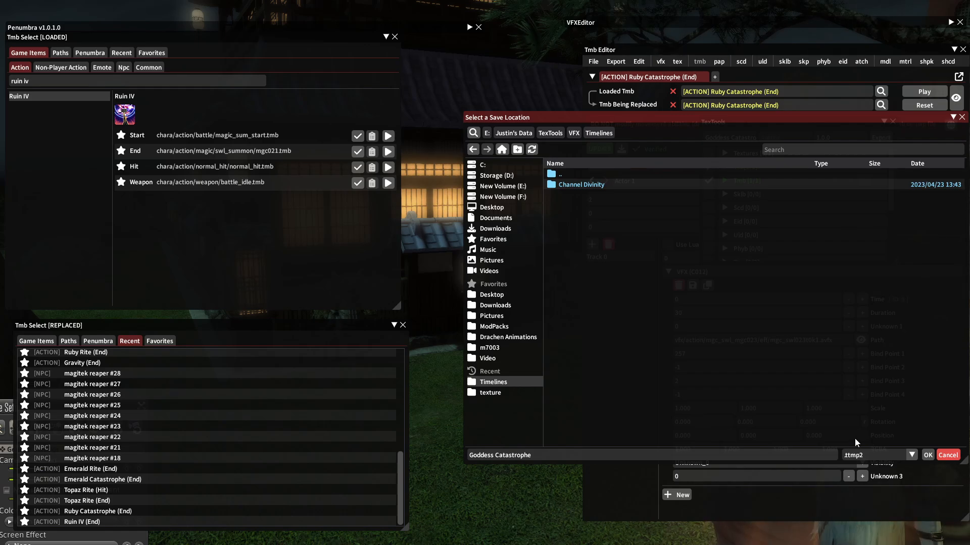
{"action": "left_click", "coordinate": [493, 326]}
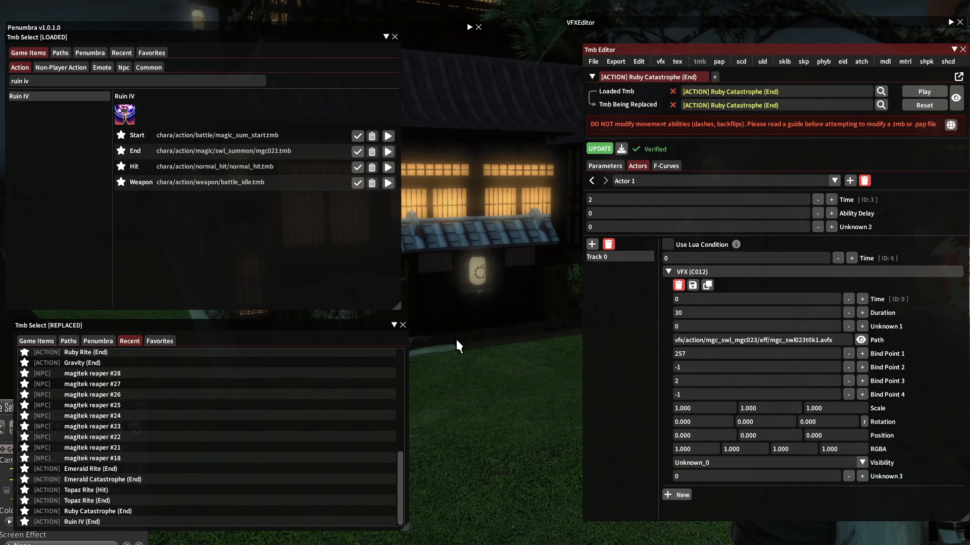
Watch the finished Catastrophe effect on the target in Group Pose with the Tmb Editor collapsed.
{"action": "left_click_drag", "start_coordinate": [506, 264], "coordinate": [485, 267]}
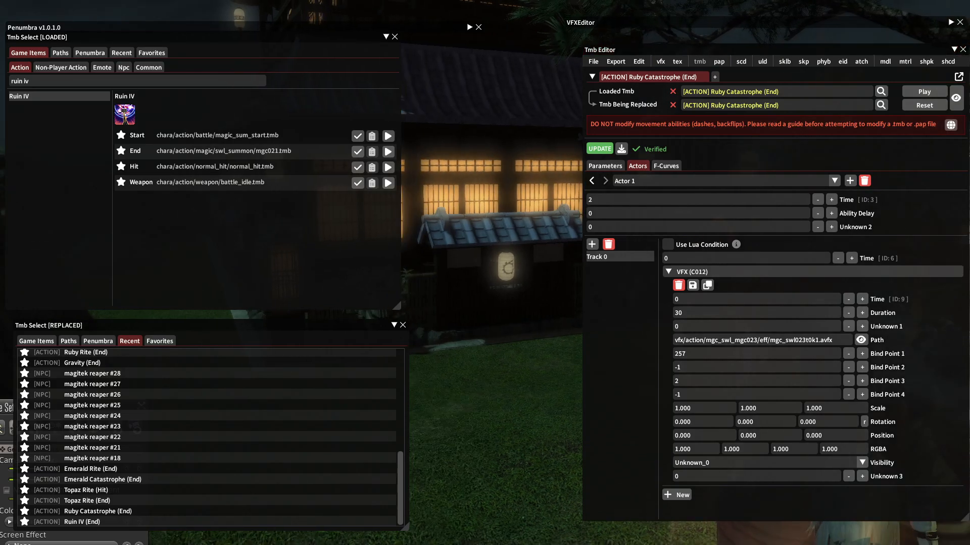
{"action": "left_click", "coordinate": [954, 49]}
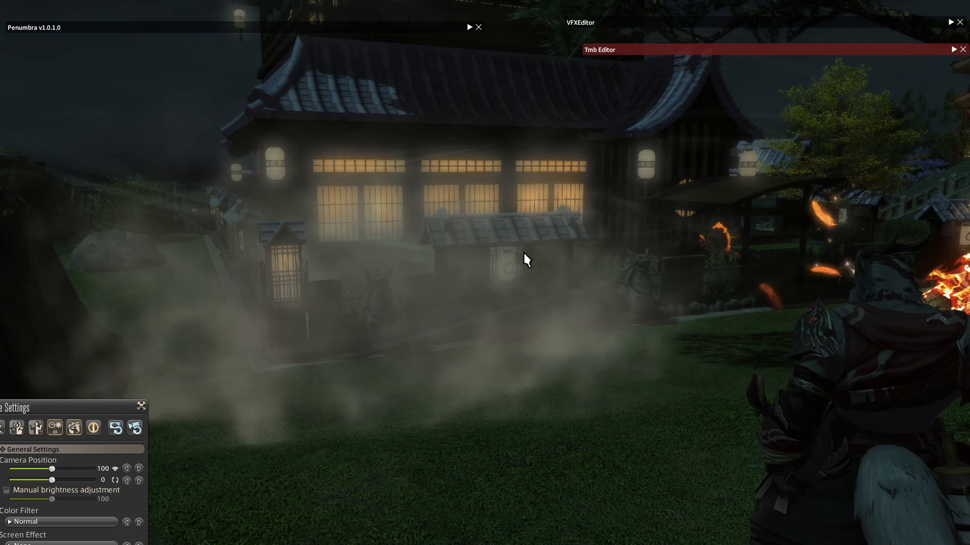
{"action": "mouse_move", "coordinate": [512, 269]}
{"action": "left_mouse_down"}
{"action": "mouse_move", "coordinate": [507, 262]}
{"action": "mouse_move", "coordinate": [510, 272]}
{"action": "left_mouse_up"}
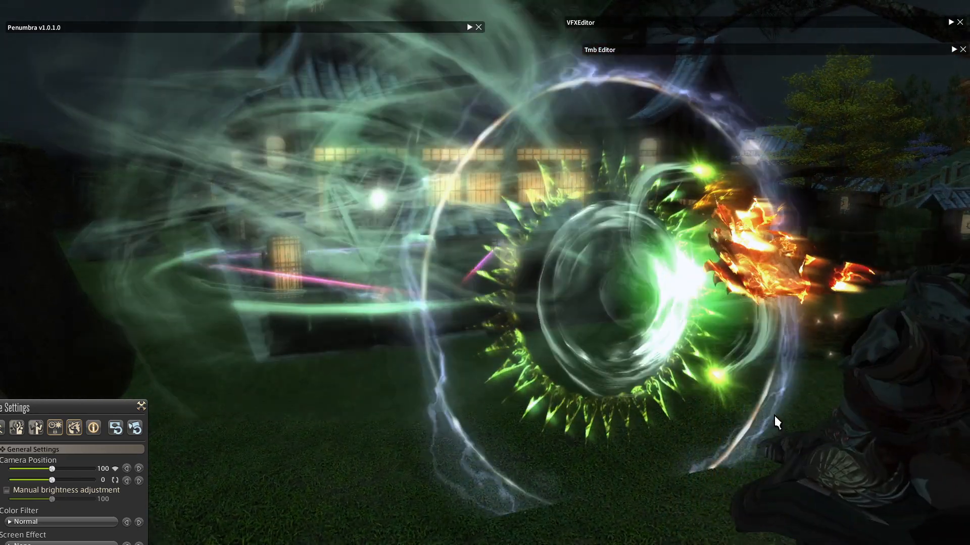